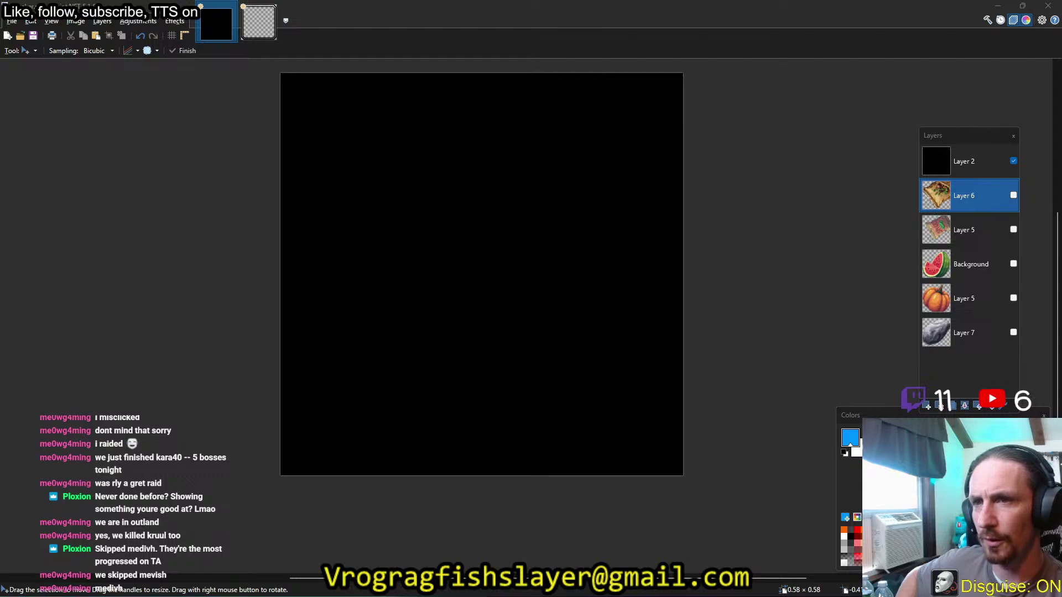
Switch to the browser and view the Tel'Abim Banana icon details and the list of items that use this icon.
{"action": "key", "text": "alt+Tab"}
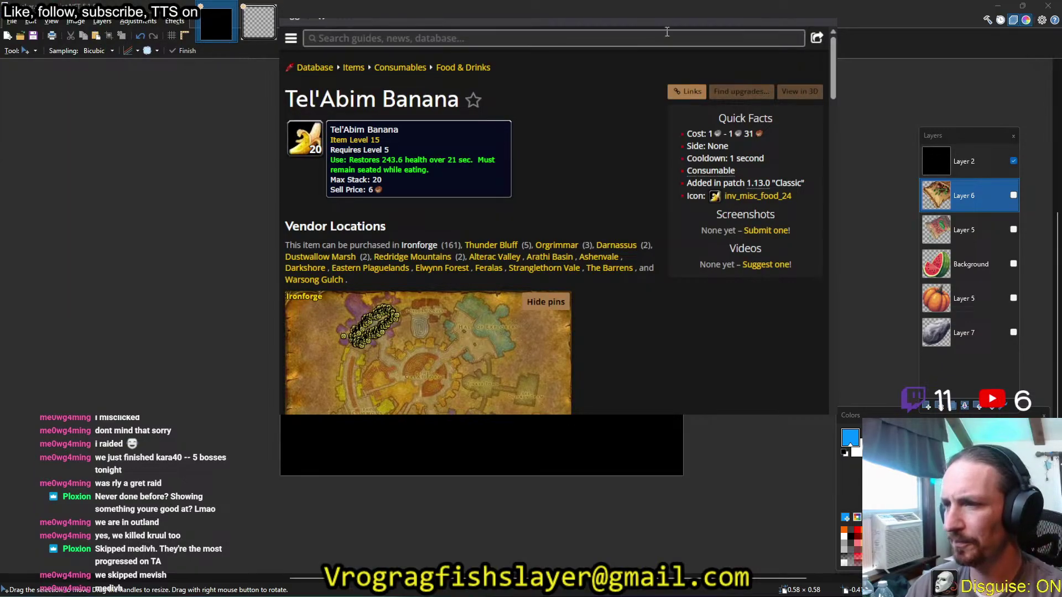
{"action": "left_click", "coordinate": [309, 137]}
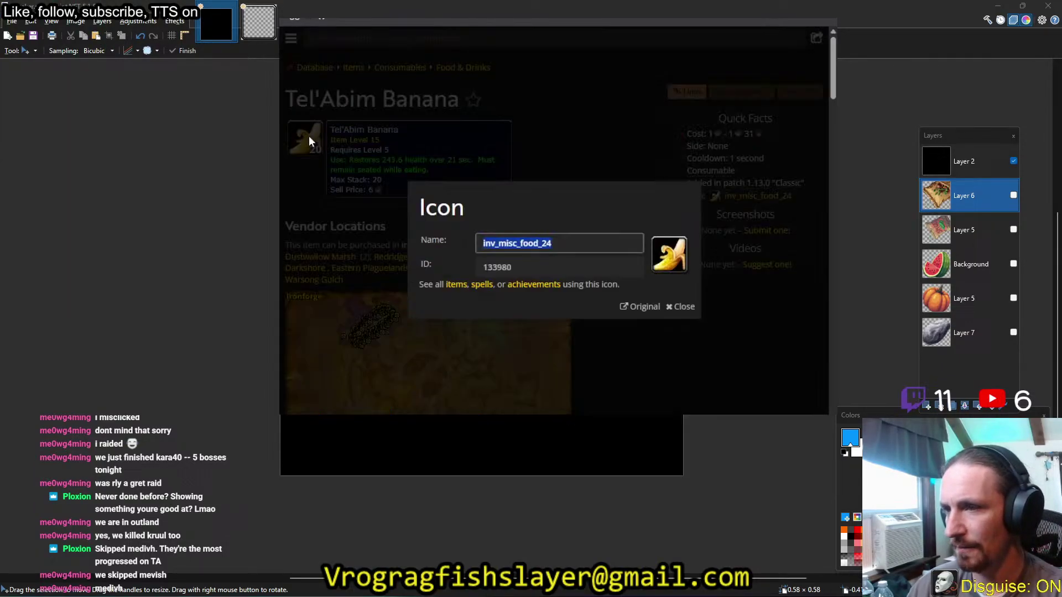
{"action": "left_click", "coordinate": [586, 104]}
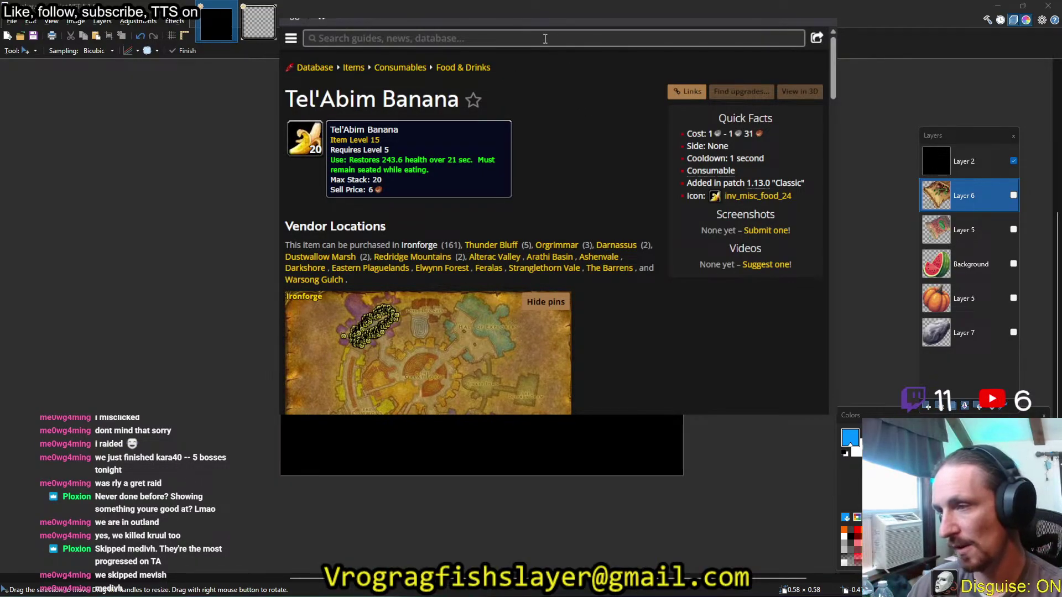
{"action": "left_click", "coordinate": [309, 146]}
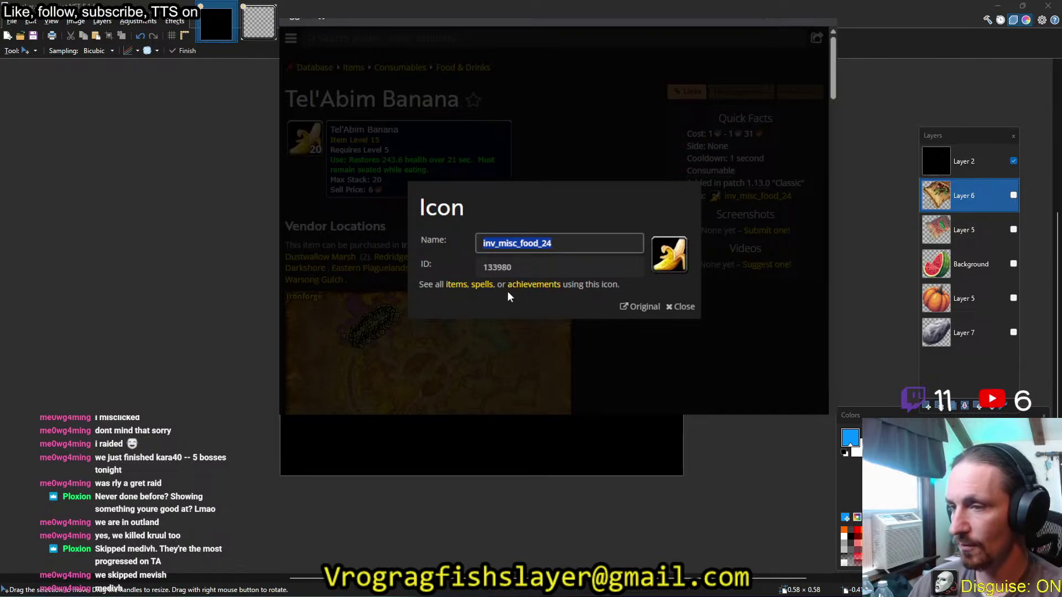
{"action": "left_click", "coordinate": [455, 290]}
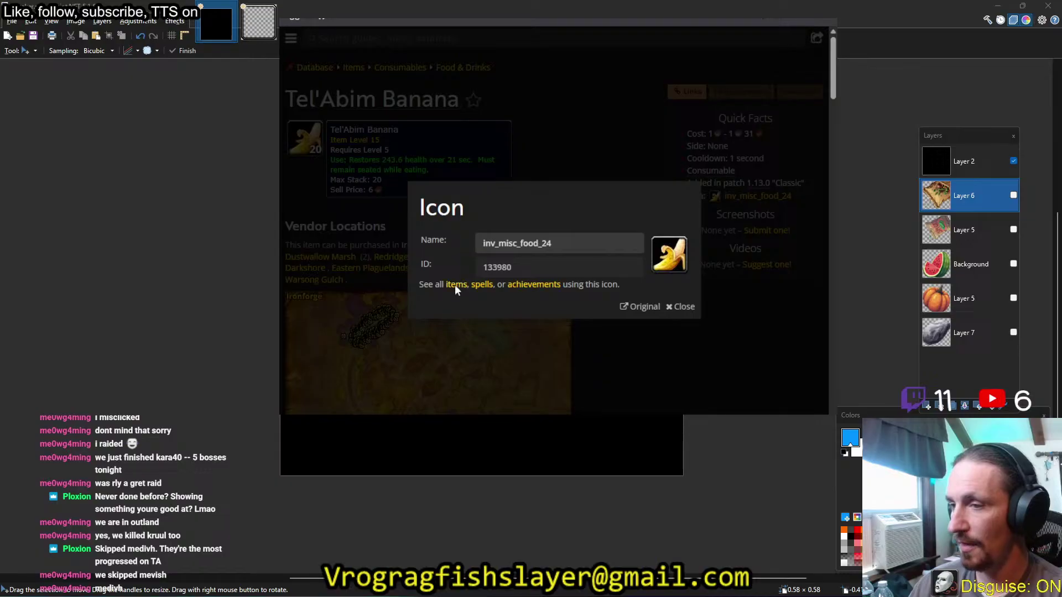
{"action": "scroll", "coordinate": [573, 243], "scroll_direction": "down", "scroll_amount": 4}
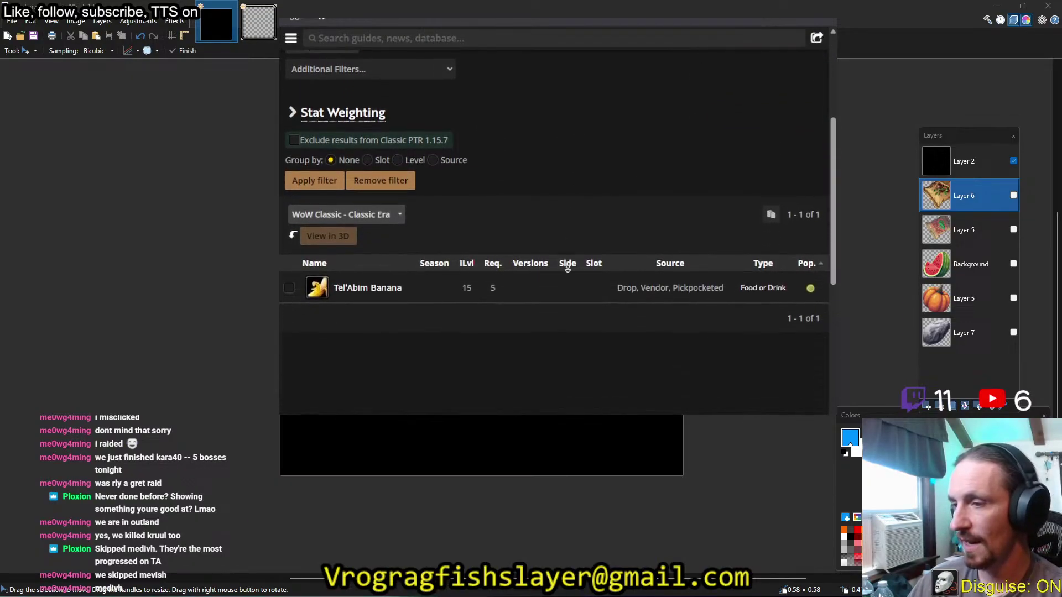
{"action": "scroll", "coordinate": [567, 268], "scroll_direction": "down", "scroll_amount": 1}
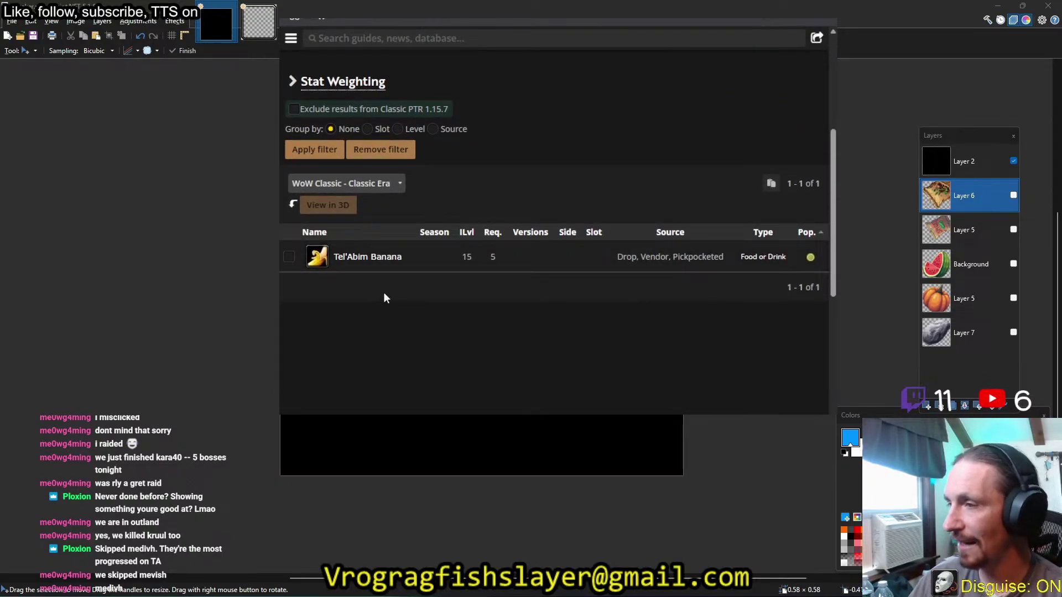
{"action": "mouse_move", "coordinate": [324, 269]}
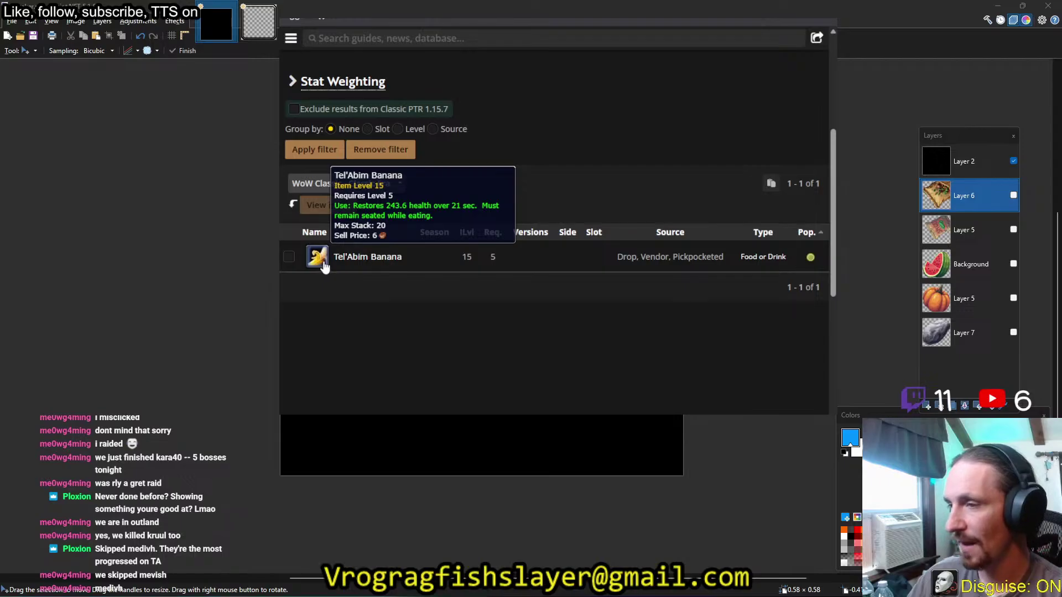
Search the Turtle WoW database for "banana" and examine the icons and tooltips of the listed items.
{"action": "left_click", "coordinate": [454, 19]}
{"action": "left_click", "coordinate": [730, 114]}
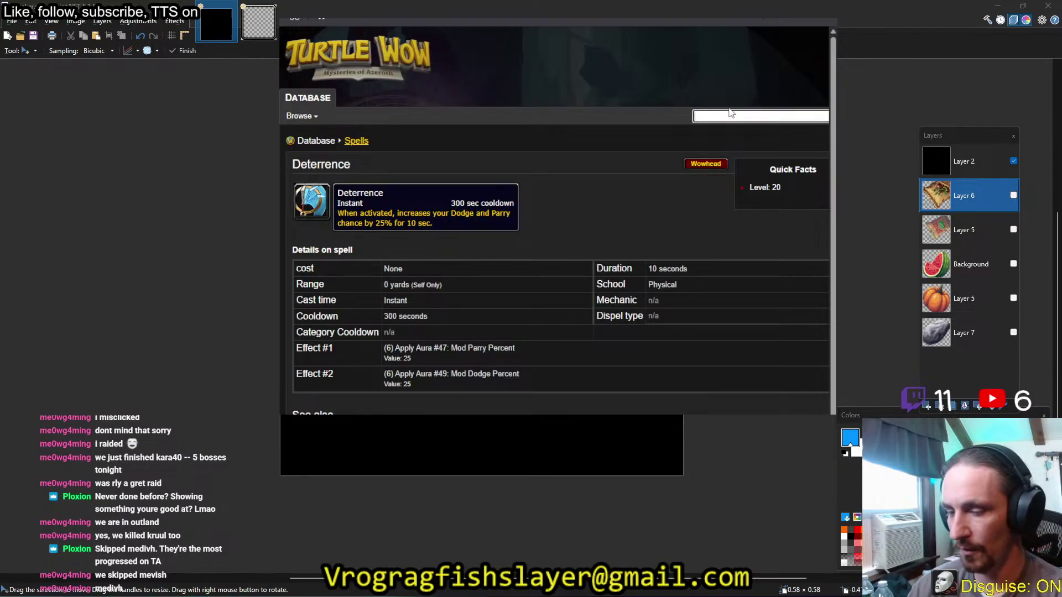
{"action": "type", "text": "banana"}
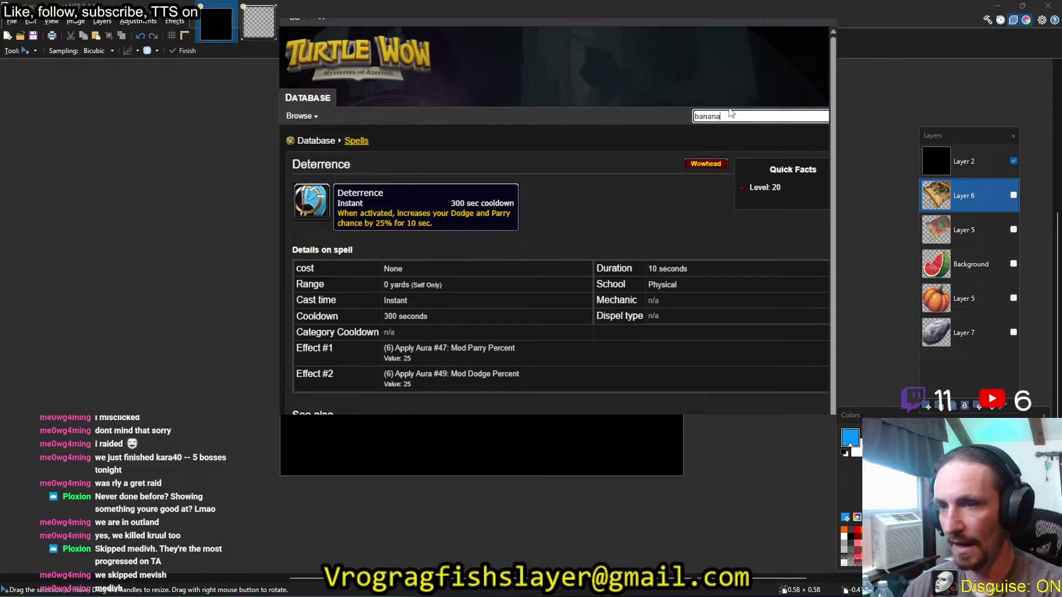
{"action": "key", "text": "Return"}
{"action": "scroll", "coordinate": [492, 139], "scroll_direction": "down", "scroll_amount": 1}
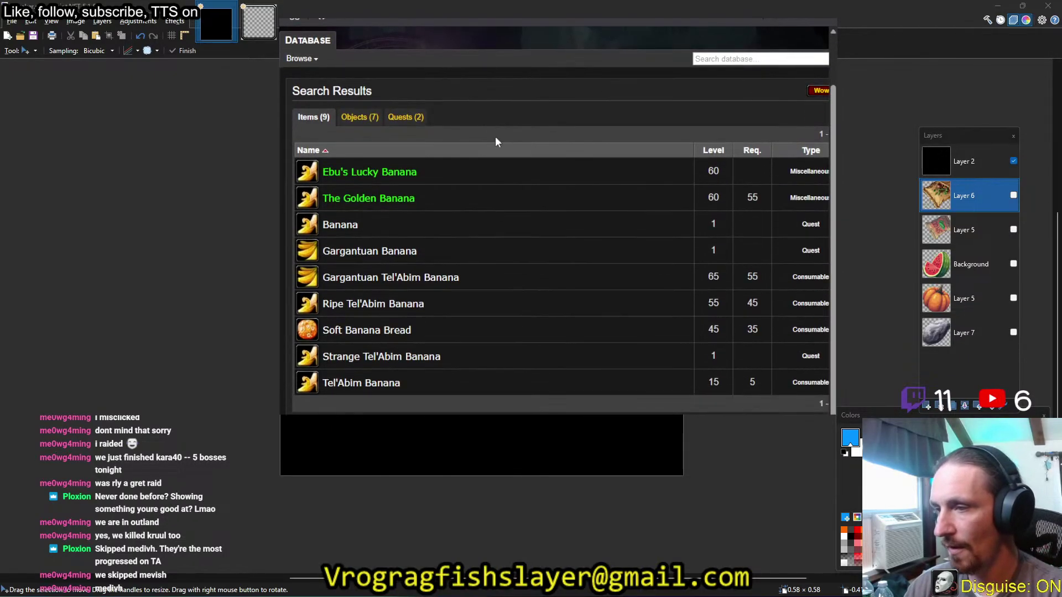
{"action": "mouse_move", "coordinate": [340, 174]}
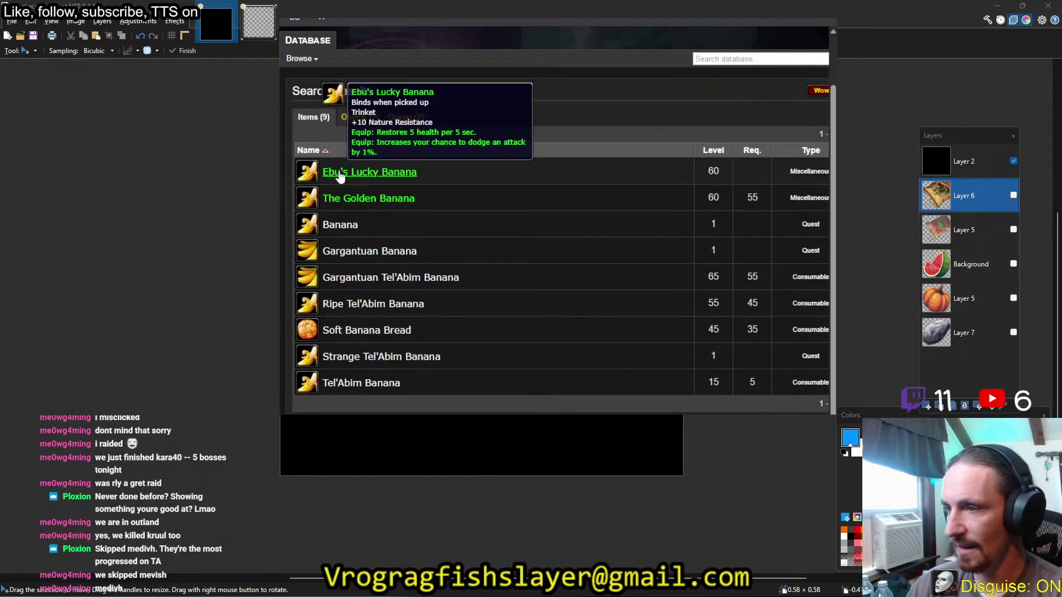
{"action": "mouse_move", "coordinate": [357, 206]}
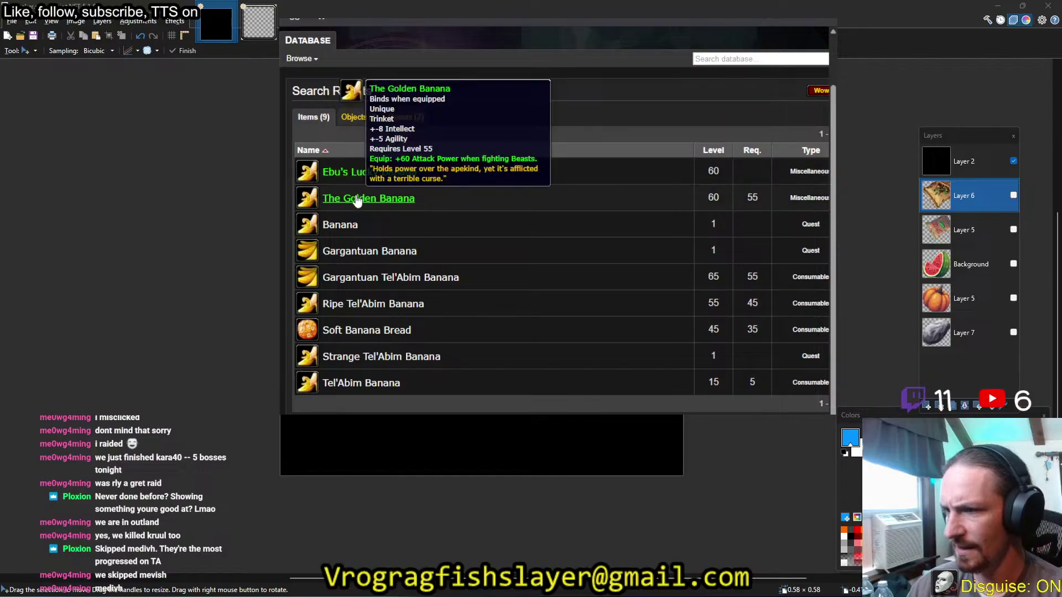
{"action": "mouse_move", "coordinate": [309, 226]}
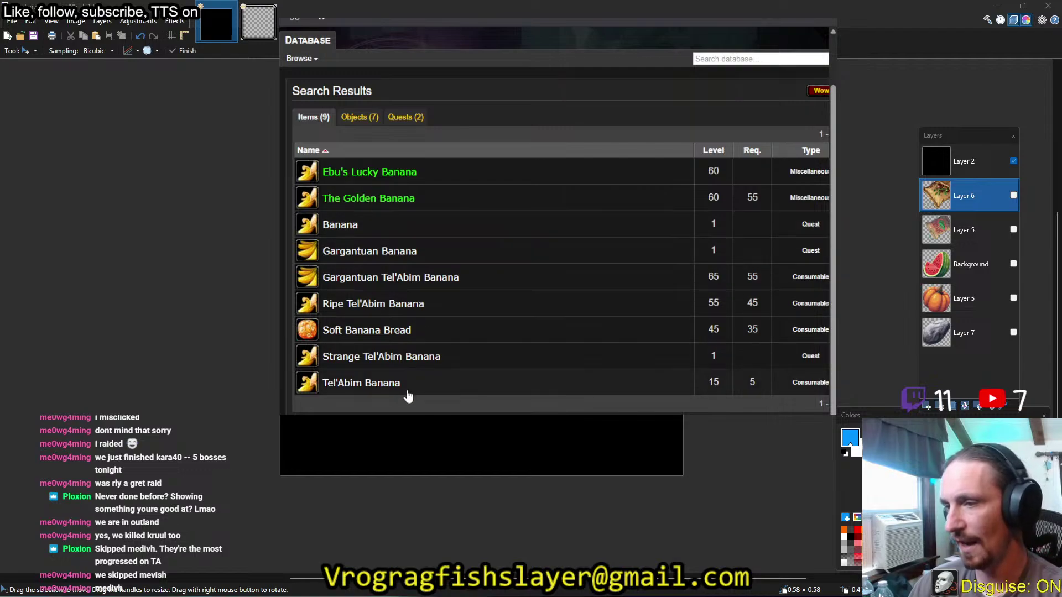
{"action": "mouse_move", "coordinate": [318, 359]}
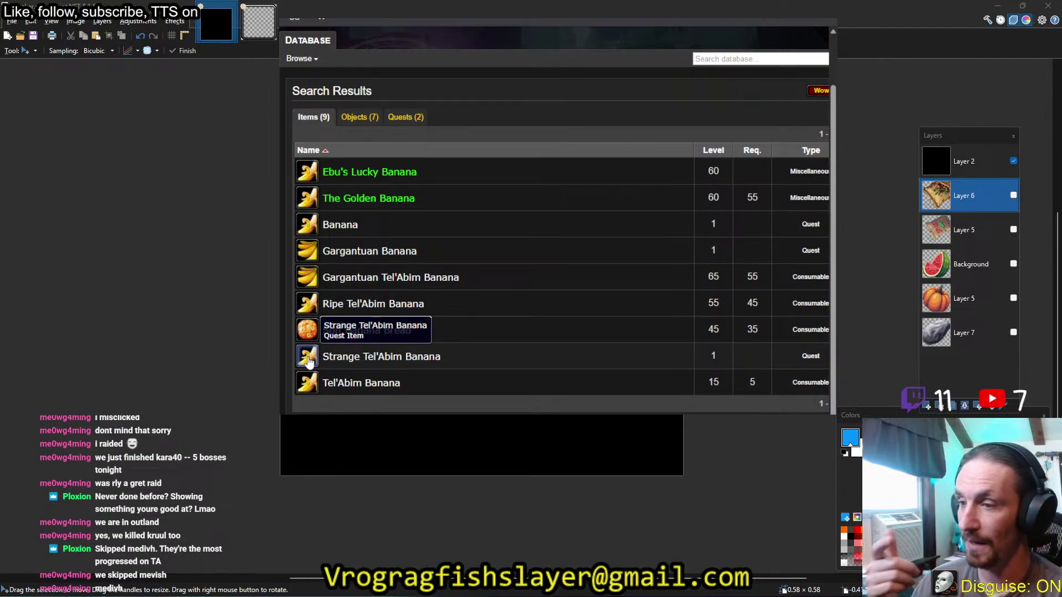
{"action": "mouse_move", "coordinate": [303, 390]}
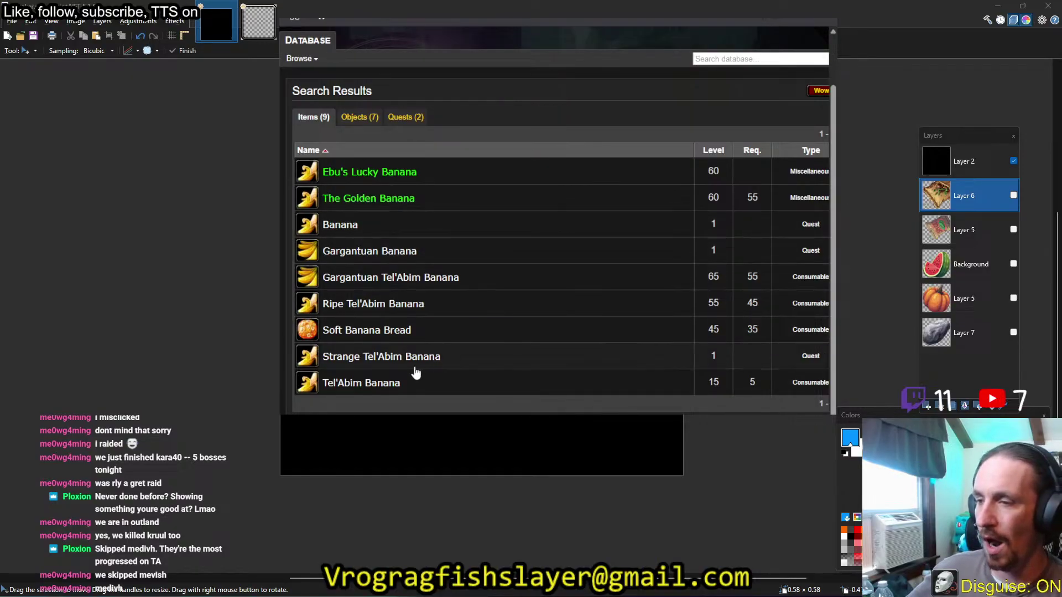
{"action": "mouse_move", "coordinate": [383, 366]}
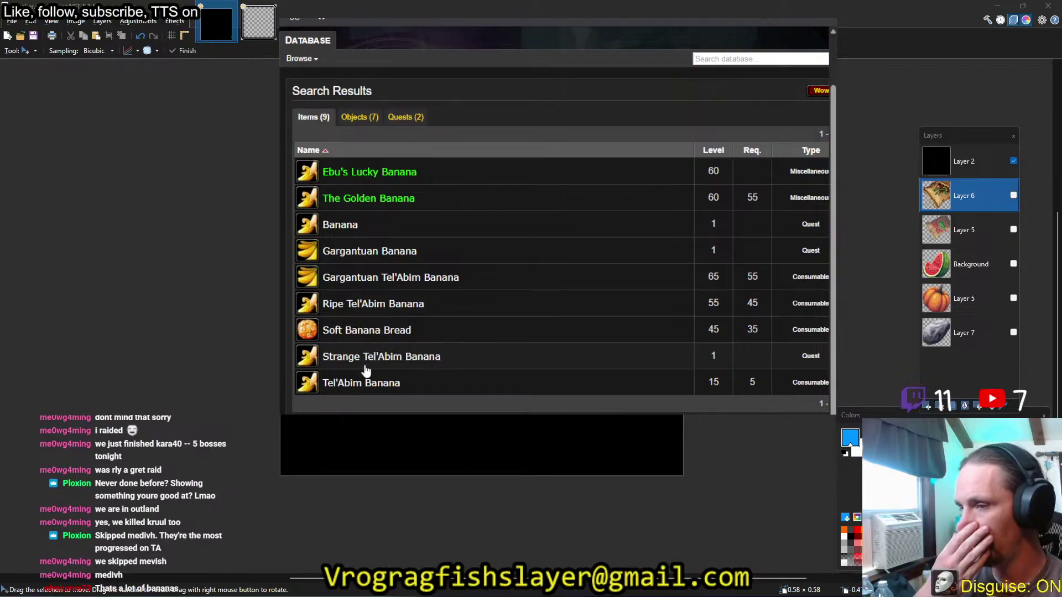
{"action": "mouse_move", "coordinate": [366, 390]}
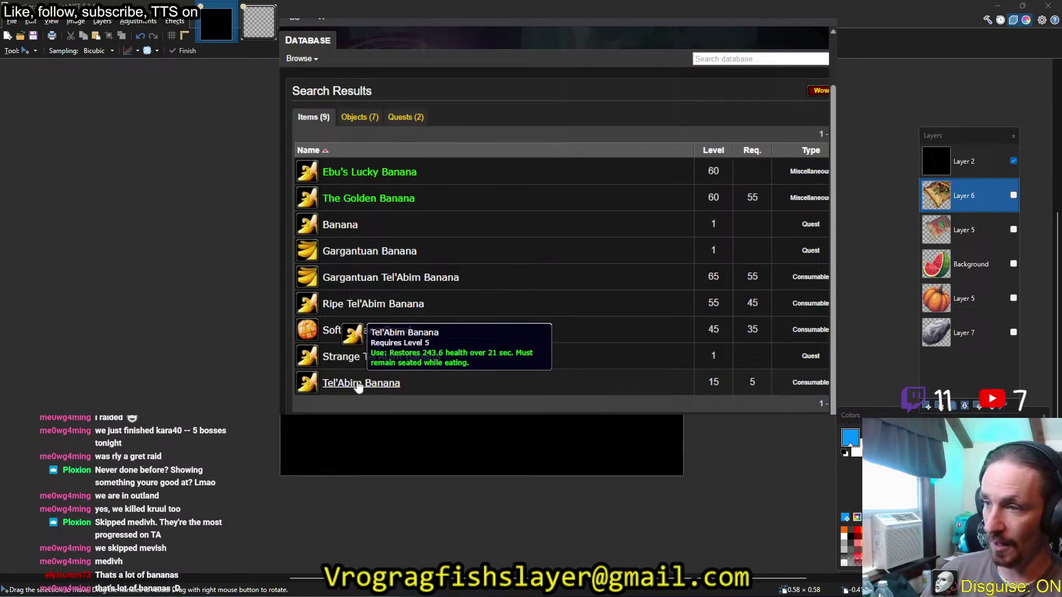
{"action": "mouse_move", "coordinate": [378, 258]}
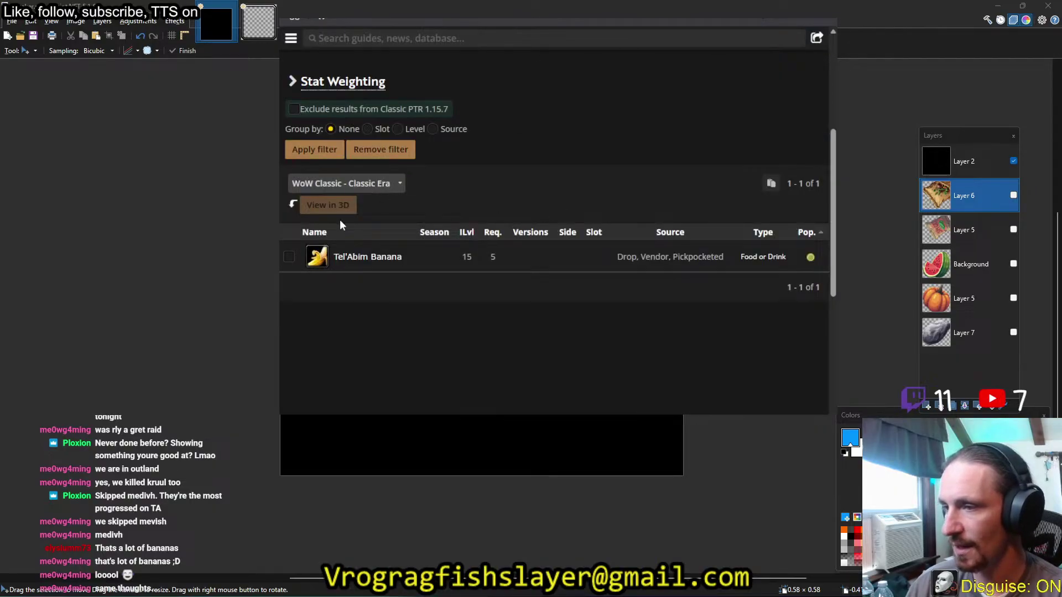
Open the inv_misc_food_24 icon page from the Tel'Abim Banana item and open the icon's original image.
{"action": "mouse_move", "coordinate": [320, 261]}
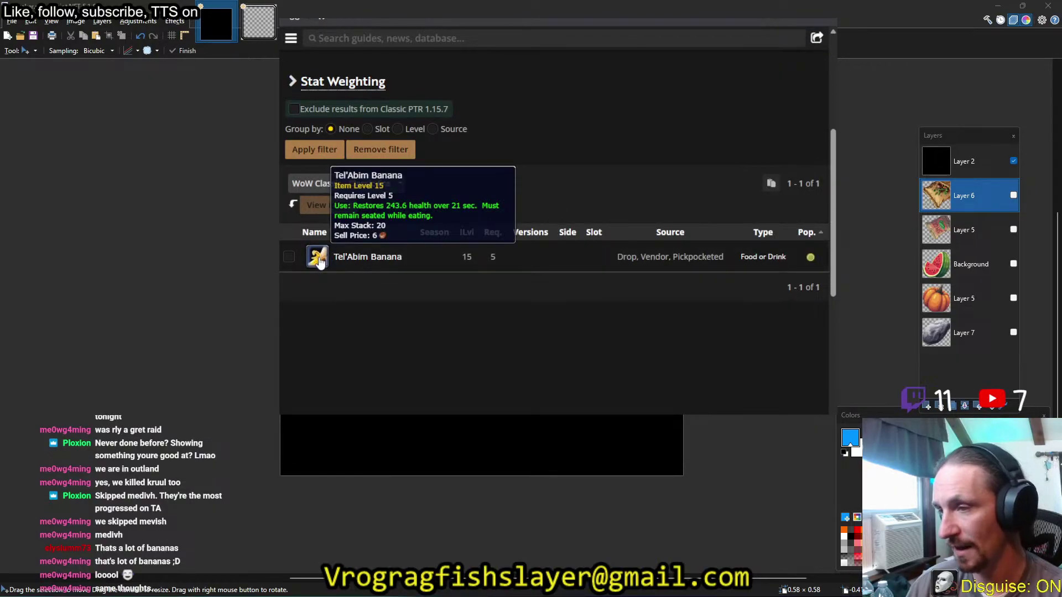
{"action": "left_click", "coordinate": [319, 261]}
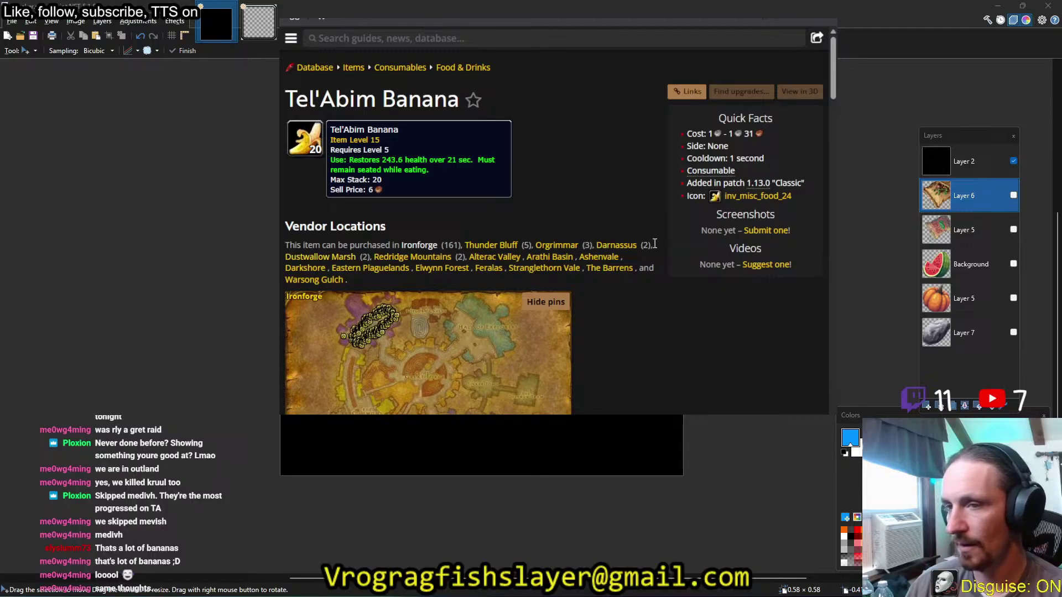
{"action": "left_click", "coordinate": [750, 196]}
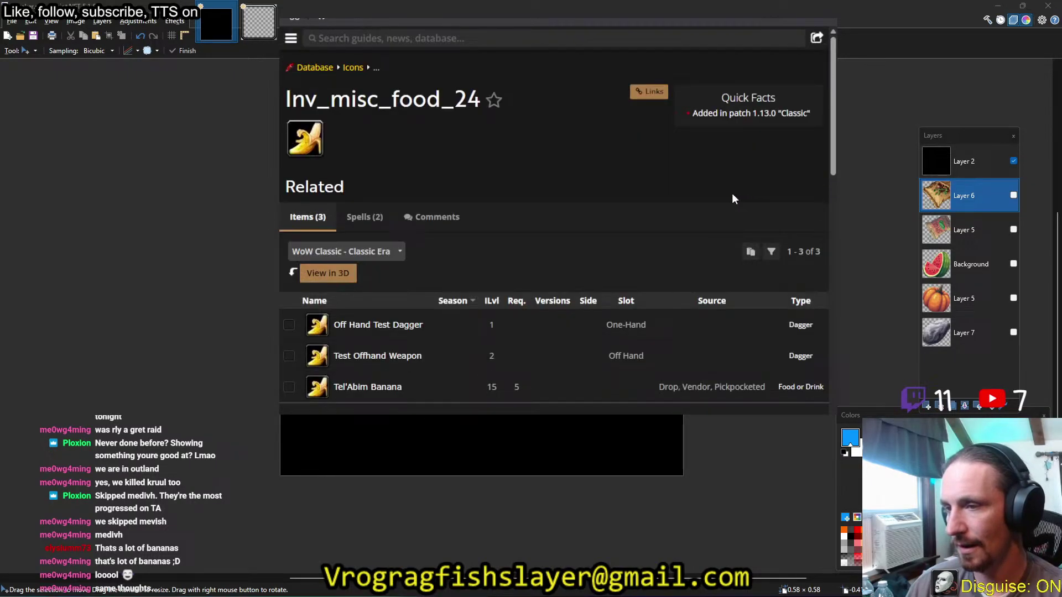
{"action": "left_click", "coordinate": [307, 151]}
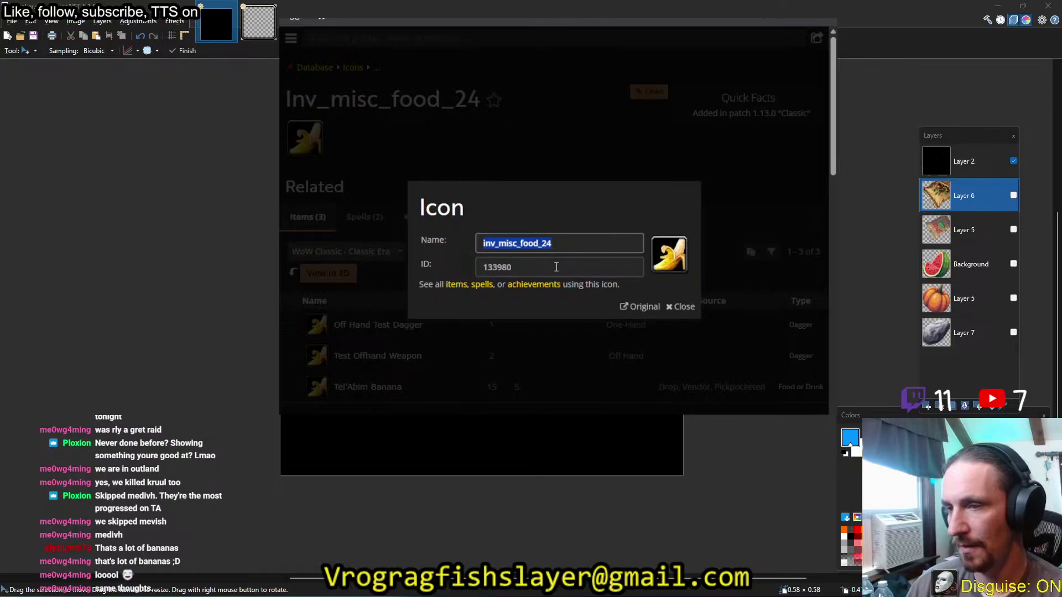
{"action": "left_click", "coordinate": [642, 307]}
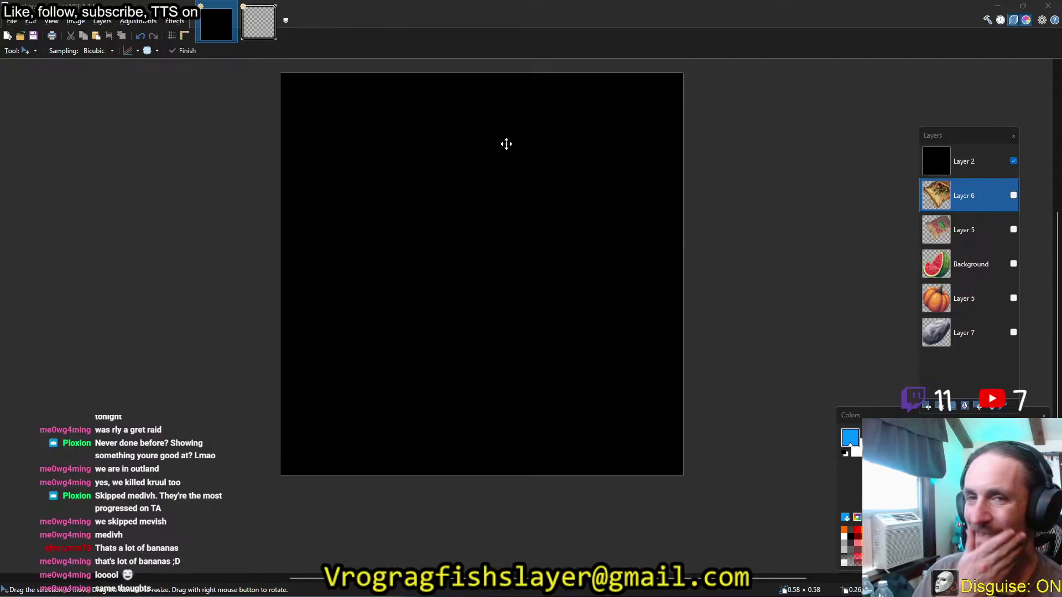
Switch to paint.net, move the Colors window to the empty area left of the canvas, and shift the Layers window closer to the canvas.
{"action": "left_click", "coordinate": [448, 17]}
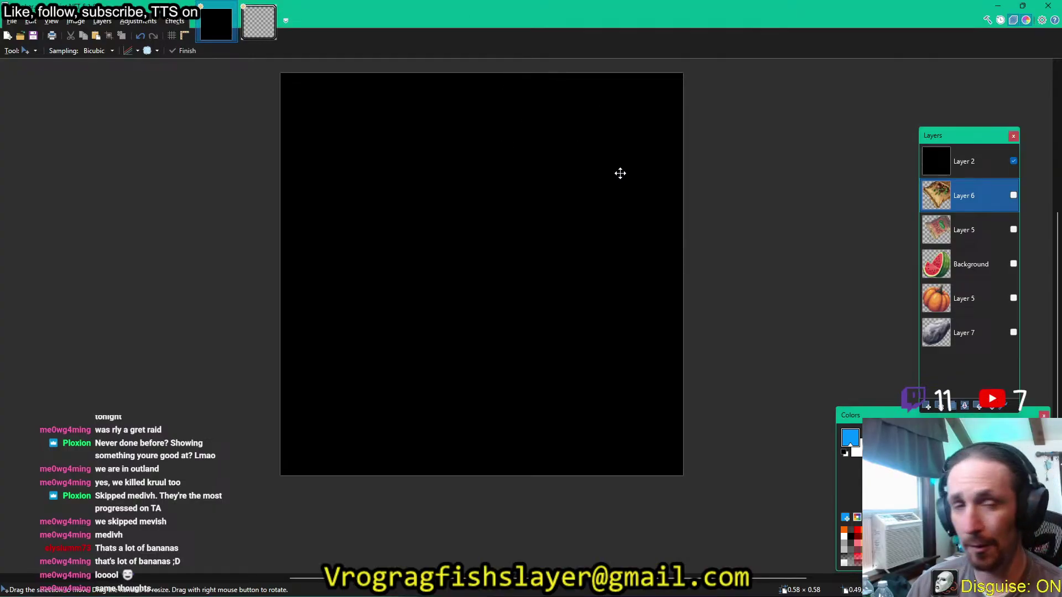
{"action": "left_click_drag", "start_coordinate": [898, 421], "coordinate": [83, 102]}
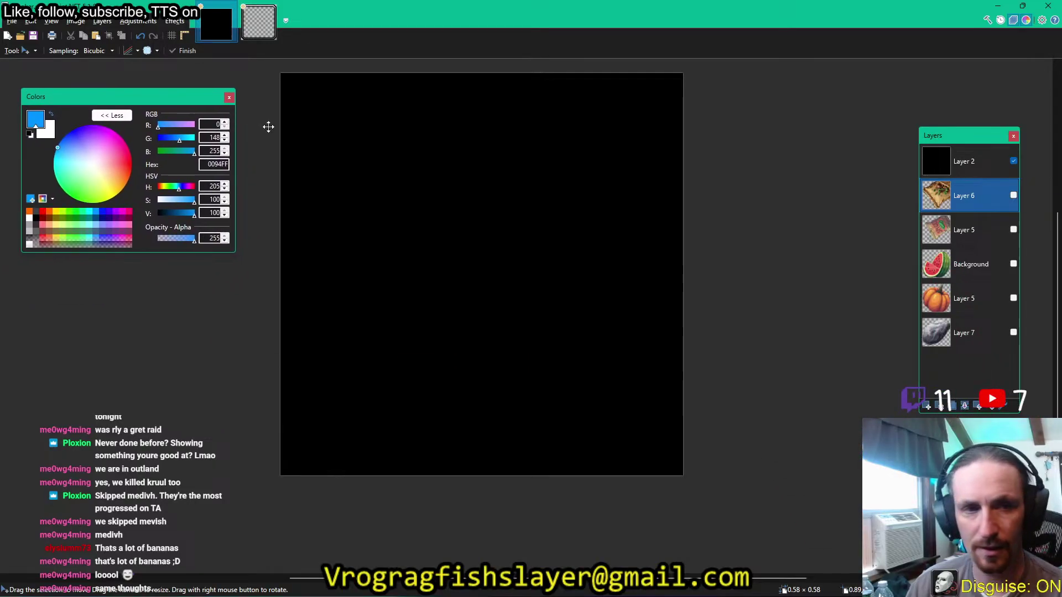
{"action": "left_click_drag", "start_coordinate": [969, 140], "coordinate": [910, 111]}
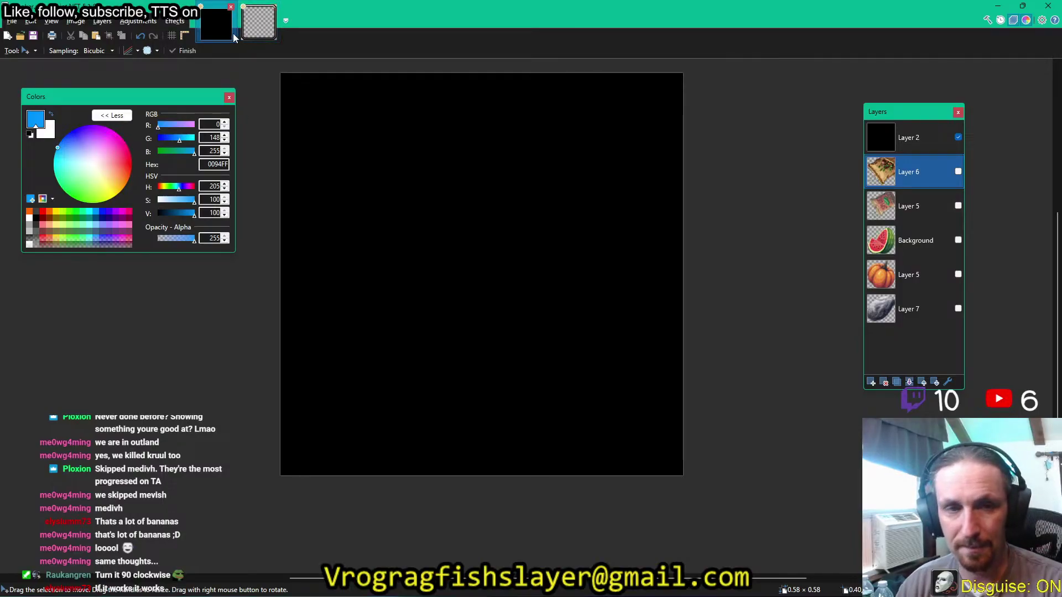
Review the icon border image and the upper part of its layer stack, and return to the black-background image.
{"action": "left_click", "coordinate": [267, 36]}
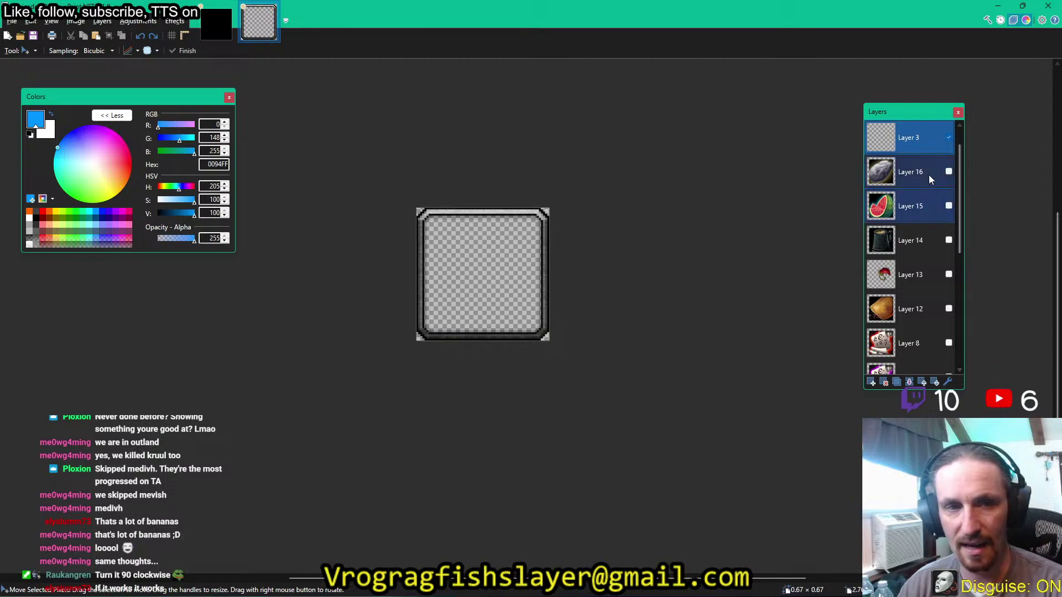
{"action": "left_click_drag", "start_coordinate": [962, 181], "coordinate": [929, 144]}
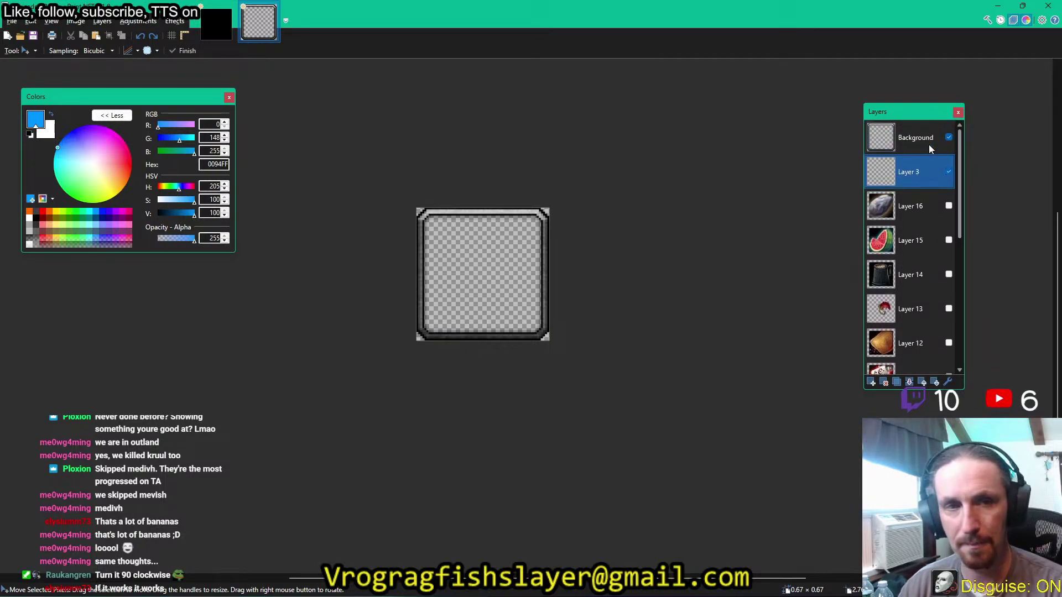
{"action": "left_click", "coordinate": [226, 28]}
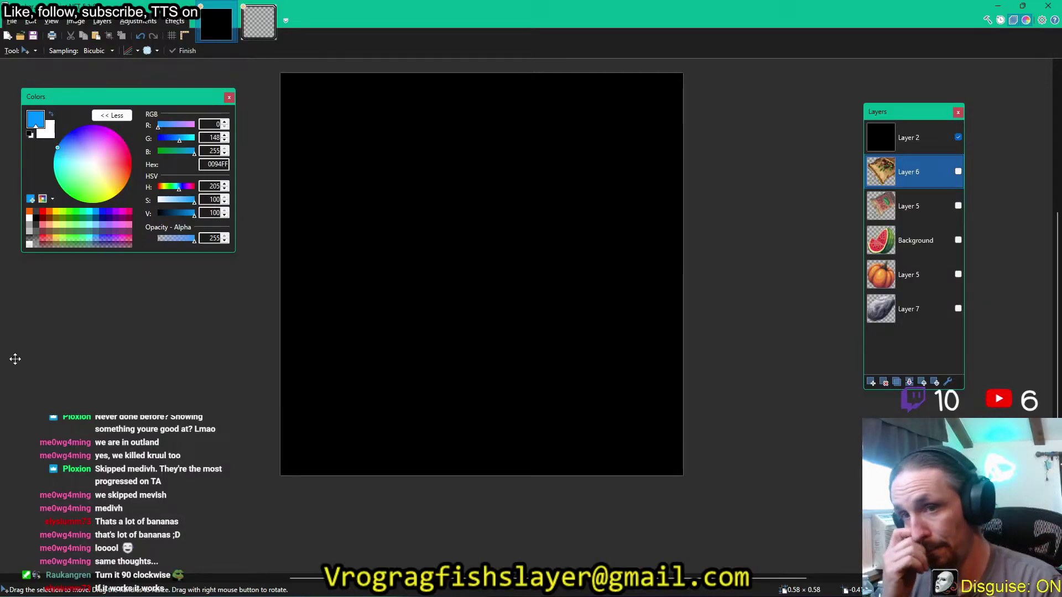
Check the canvas size settings of the black-background image without changing them.
{"action": "left_click", "coordinate": [81, 22]}
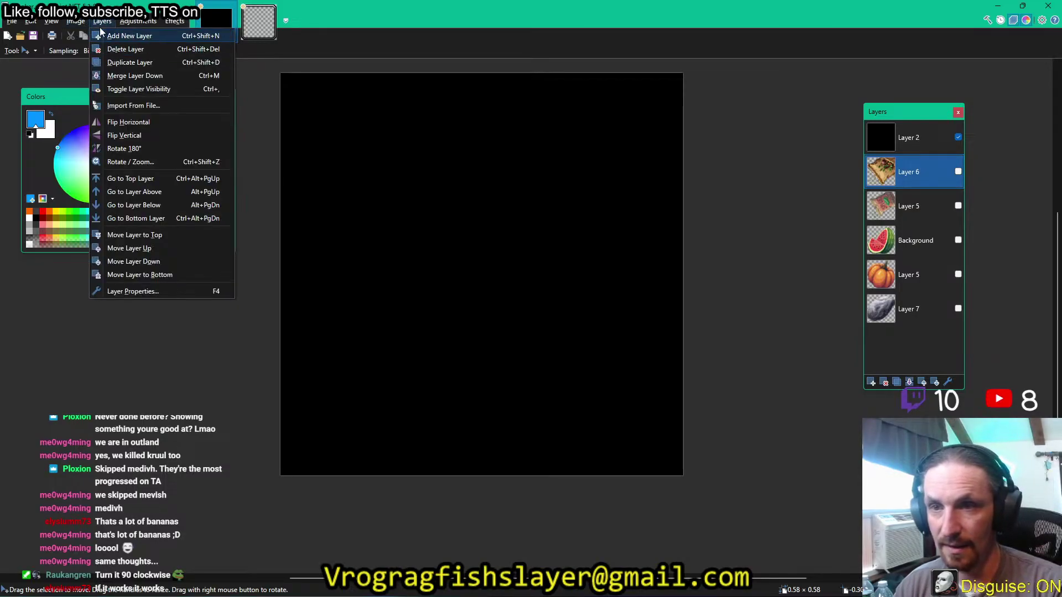
{"action": "left_click", "coordinate": [99, 65]}
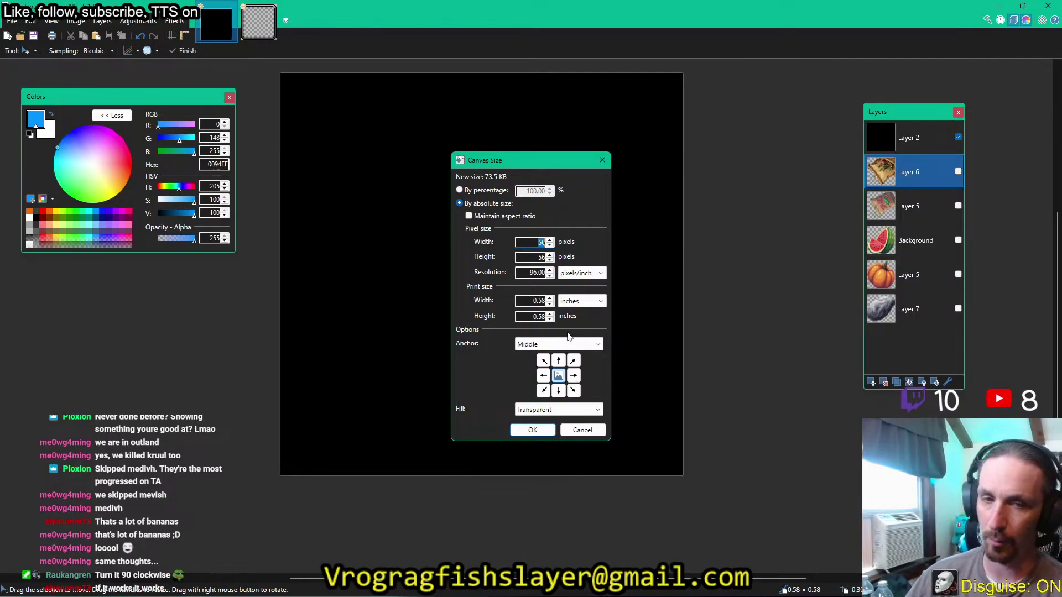
{"action": "left_click", "coordinate": [582, 430]}
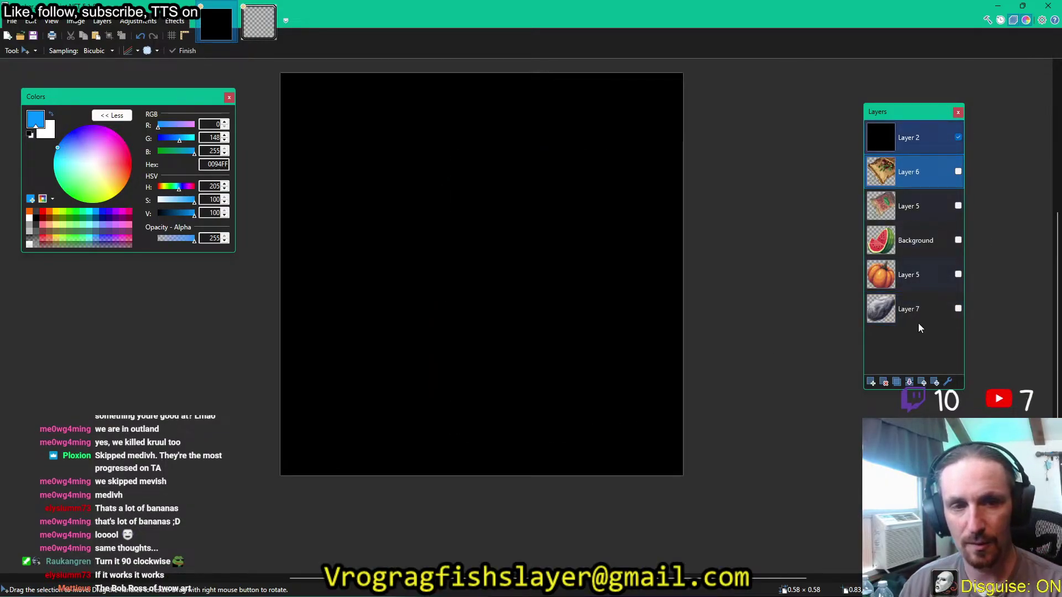
Add a new empty layer directly above the black Layer 2.
{"action": "left_click", "coordinate": [923, 219], "text": "ctrl"}
{"action": "left_click", "coordinate": [905, 136]}
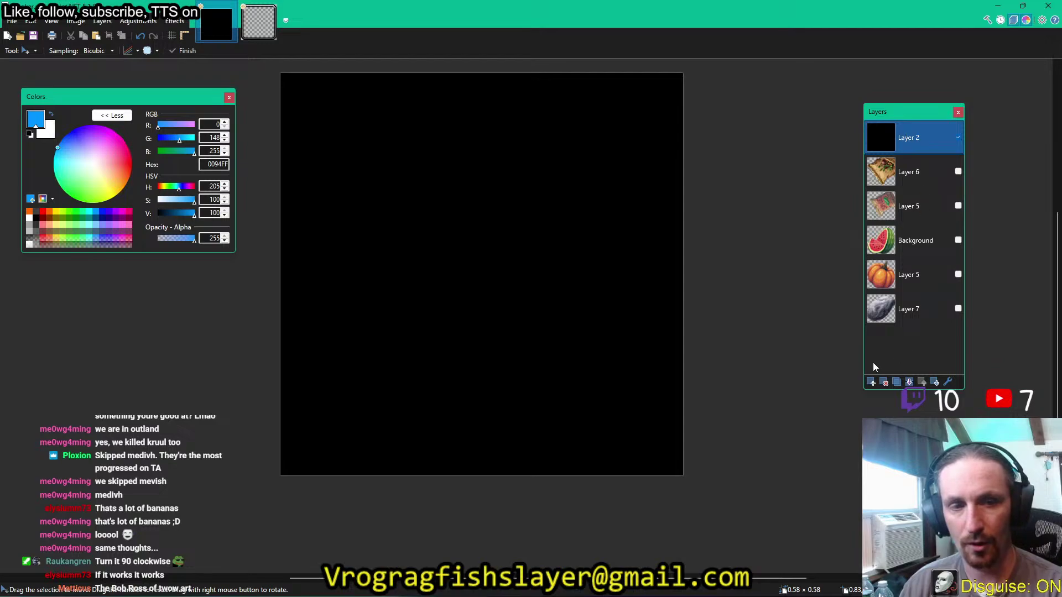
{"action": "left_click", "coordinate": [872, 383]}
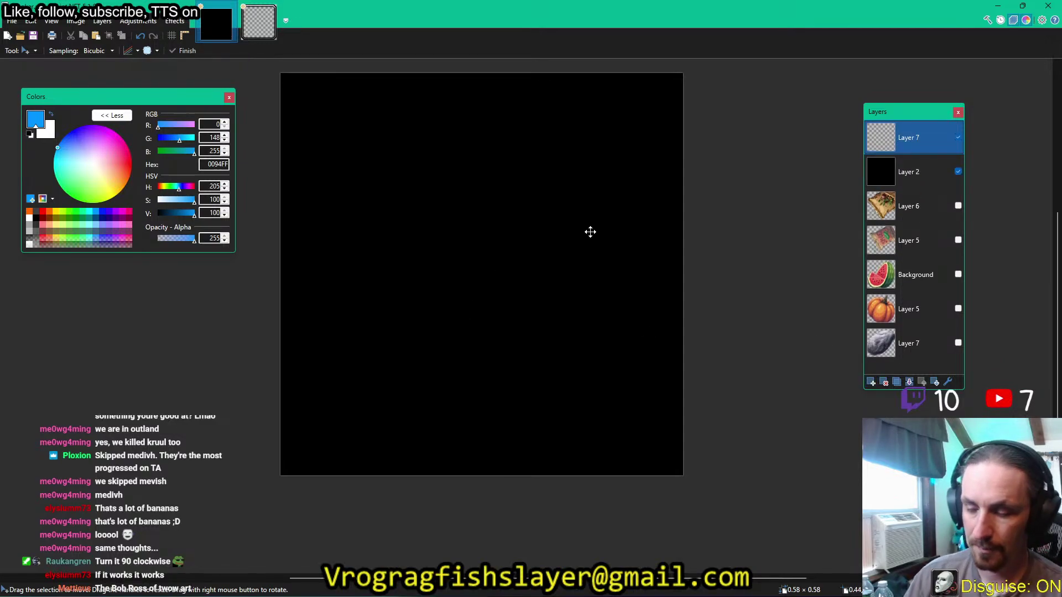
Paste the copied banana icon into Layer 7 above the black layer and add a new empty layer on top of it.
{"action": "key", "text": "ctrl+v"}
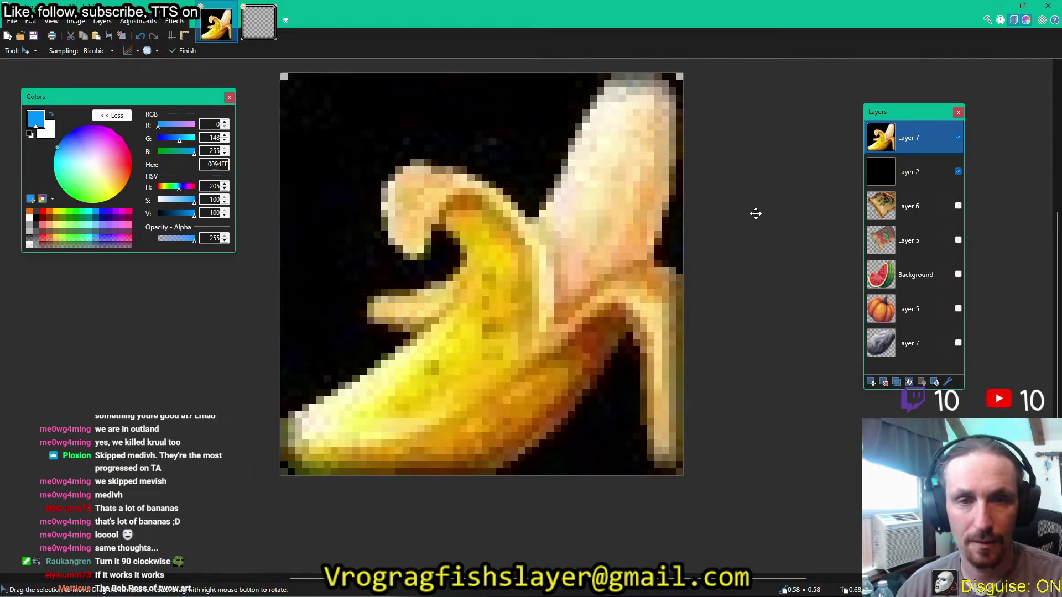
{"action": "left_click", "coordinate": [872, 383]}
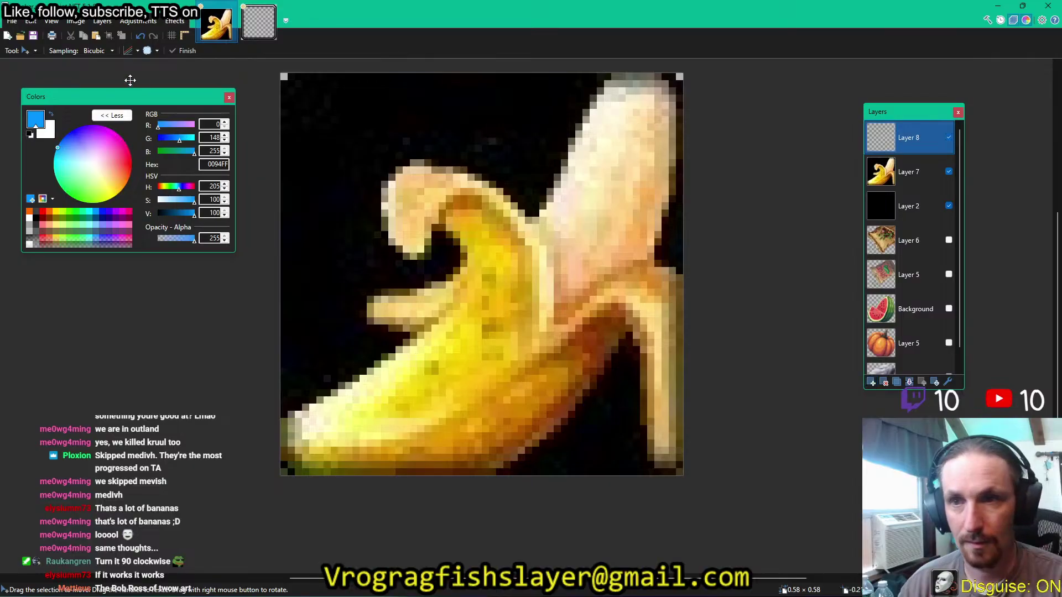
Try a red diagonal arrow with brush size 3 across the banana, its arrowhead near the canvas's lower-right corner, and discard it.
{"action": "key", "text": "o"}
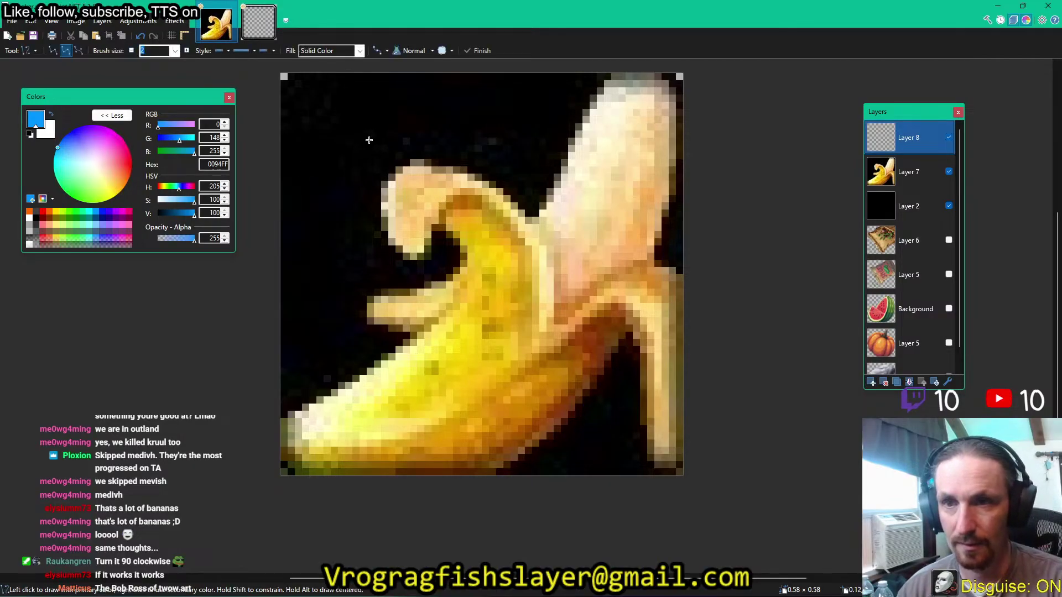
{"action": "left_click", "coordinate": [228, 51]}
{"action": "left_click", "coordinate": [228, 50]}
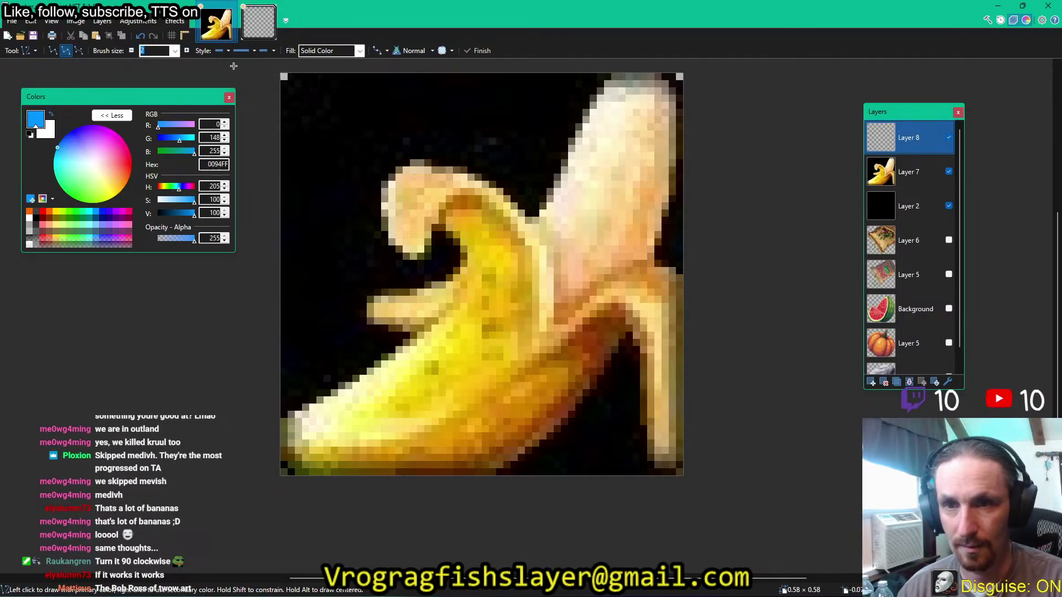
{"action": "left_click", "coordinate": [228, 51]}
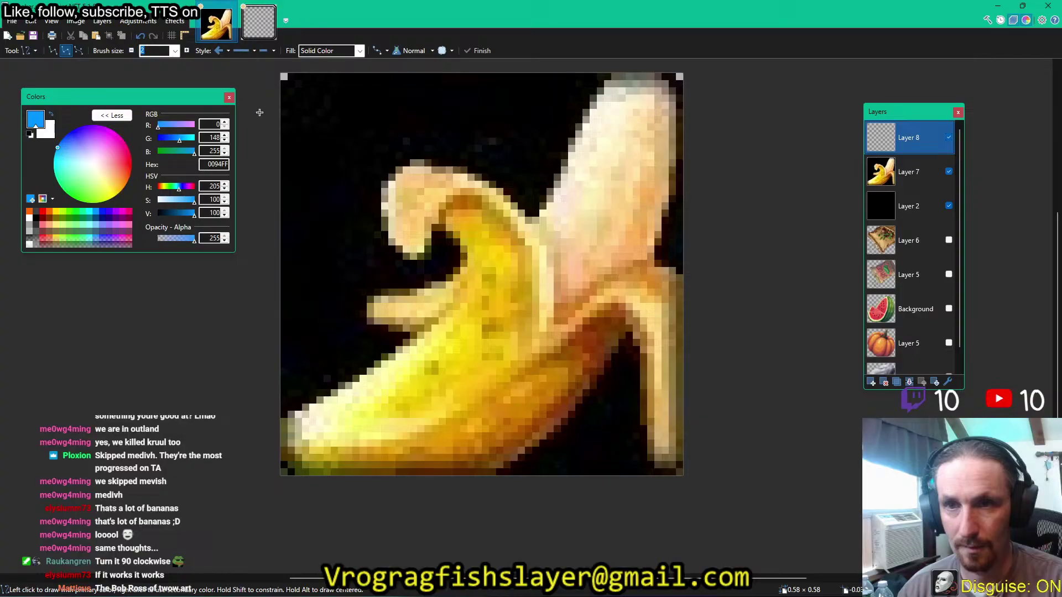
{"action": "left_click", "coordinate": [174, 50]}
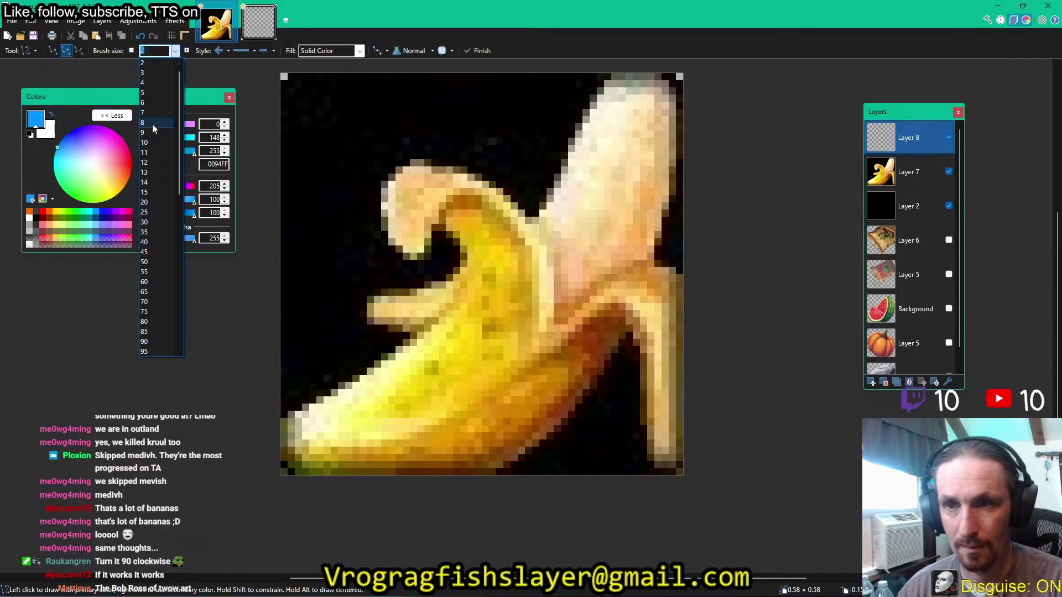
{"action": "left_click", "coordinate": [155, 73]}
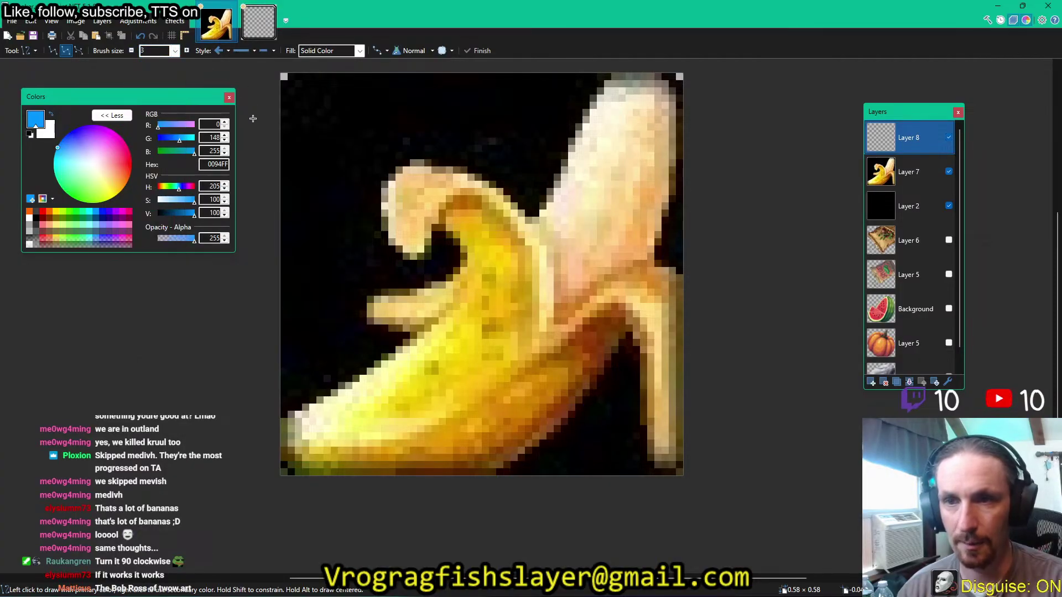
{"action": "left_click", "coordinate": [49, 212]}
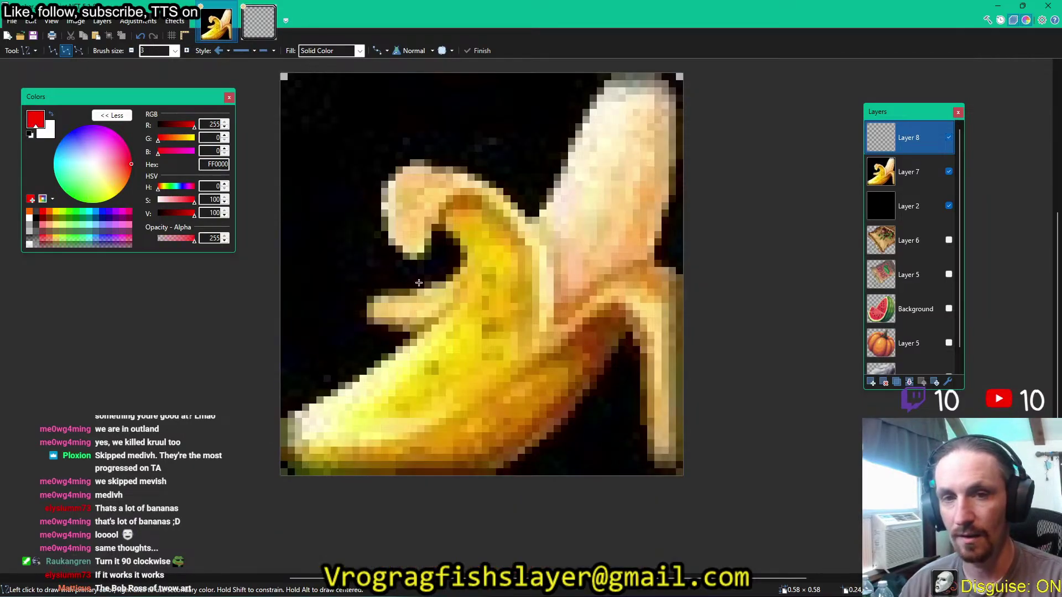
{"action": "left_click_drag", "start_coordinate": [661, 451], "coordinate": [298, 98]}
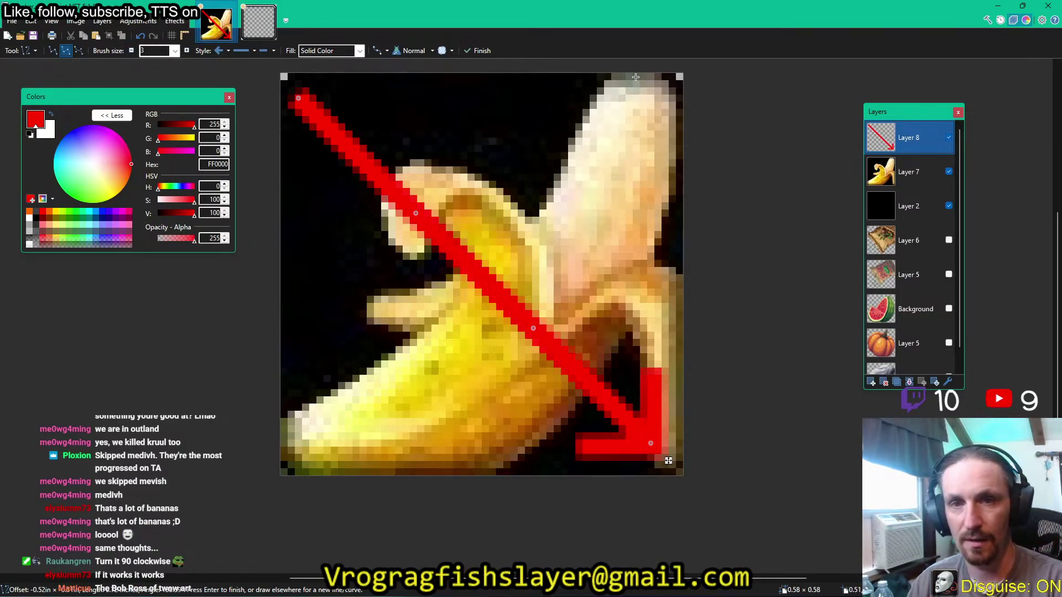
{"action": "key", "text": "Escape"}
Flip the banana in Layer 7 horizontally.
{"action": "left_click", "coordinate": [900, 168]}
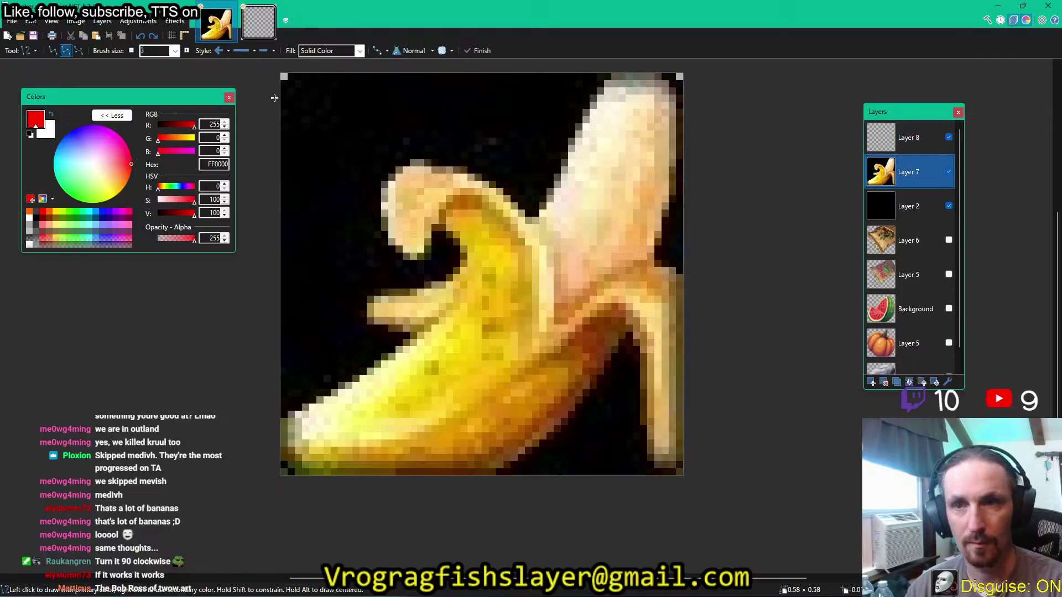
{"action": "left_click", "coordinate": [176, 21]}
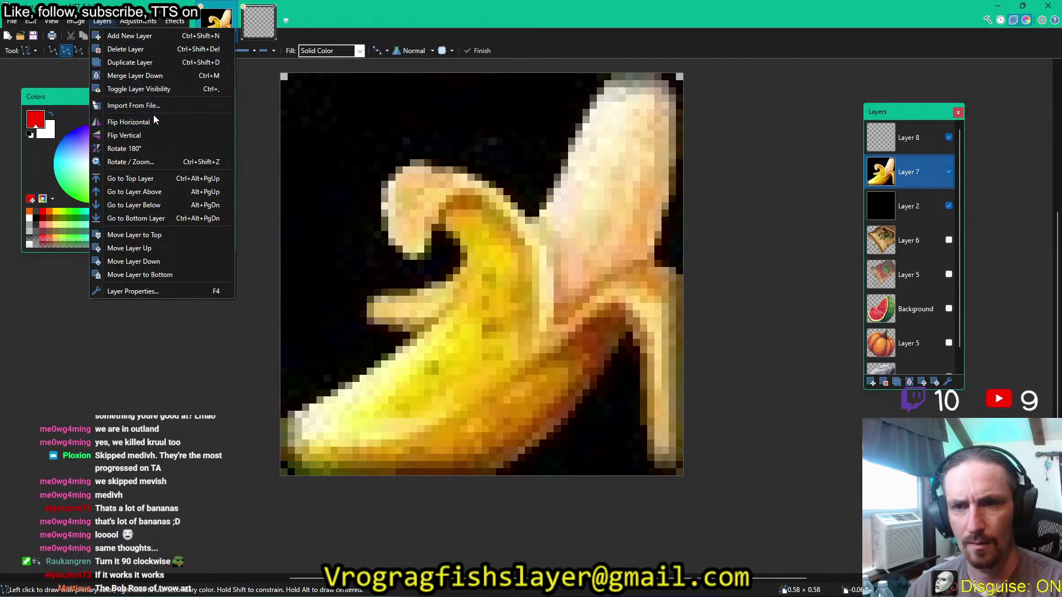
{"action": "key", "text": "Escape"}
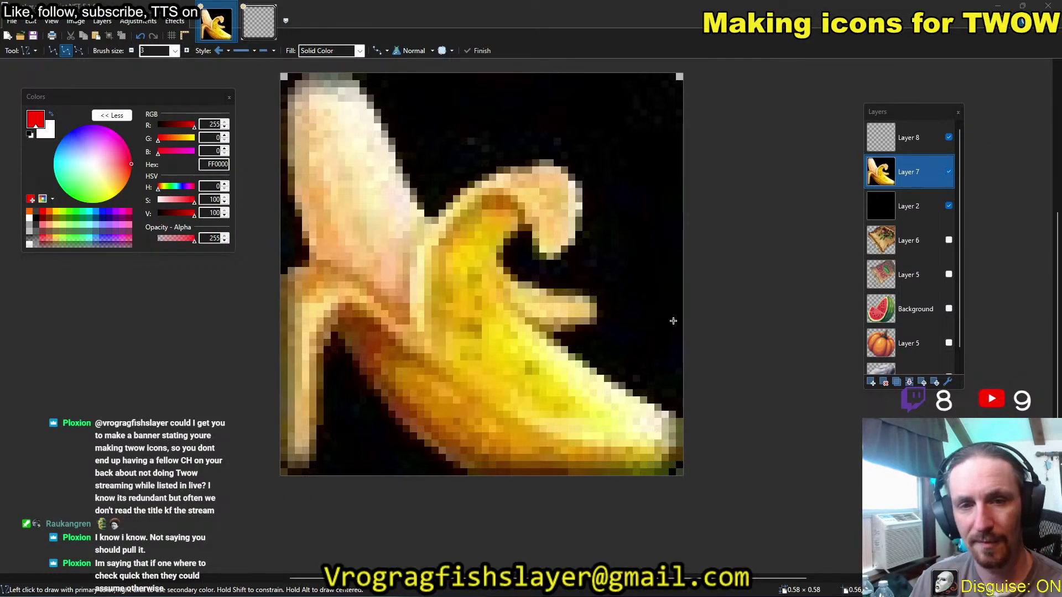
{"action": "scroll", "coordinate": [596, 284], "scroll_direction": "down", "scroll_amount": 3}
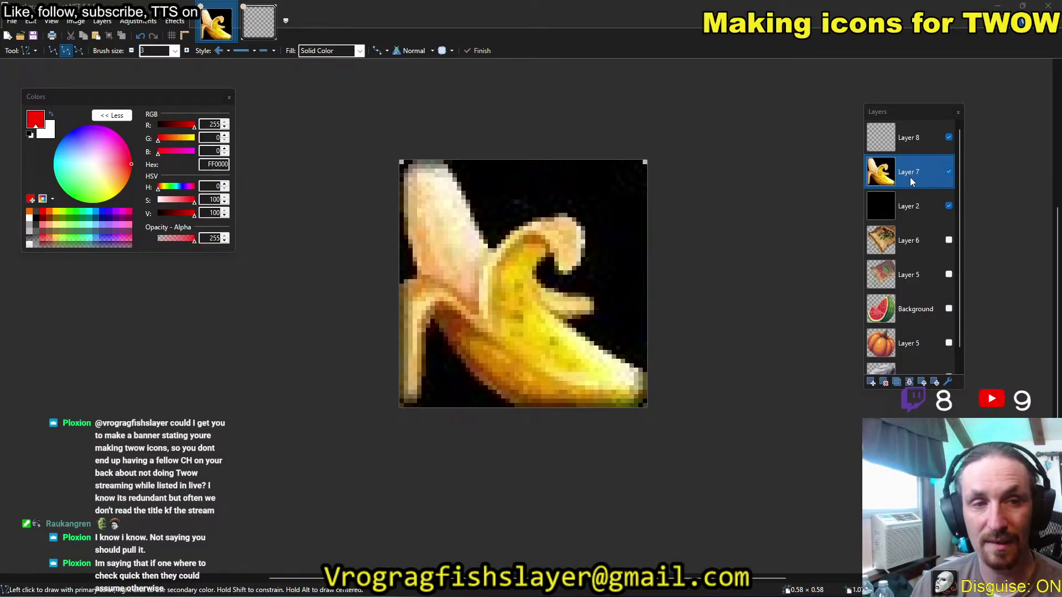
{"action": "left_click", "coordinate": [675, 10]}
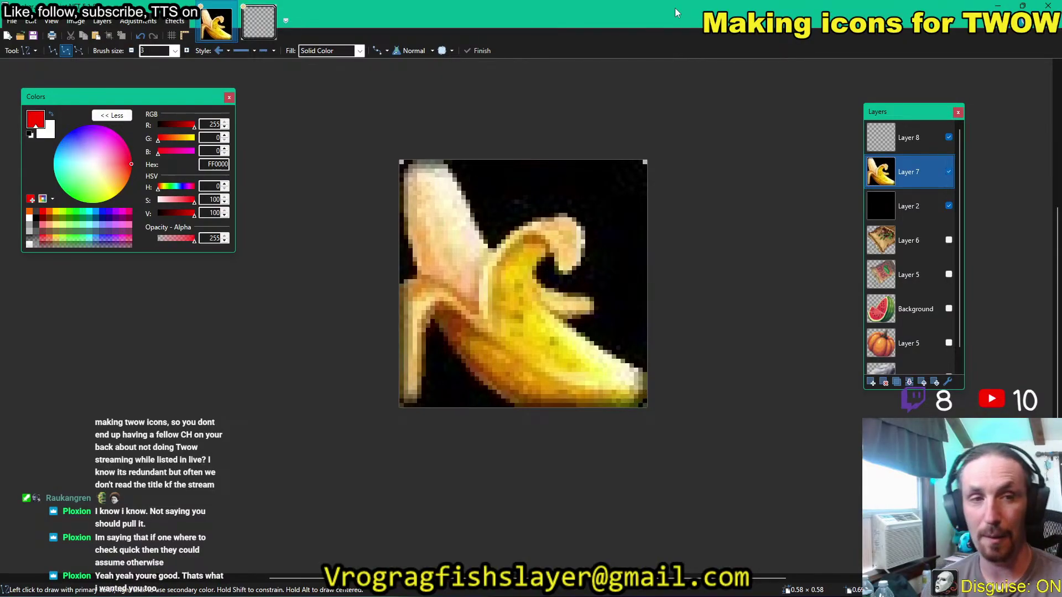
Move the bread icon's Layer 6 directly above the banana layer, view it alone on black, and return to showing only the banana.
{"action": "left_click", "coordinate": [925, 239]}
{"action": "left_click_drag", "start_coordinate": [921, 234], "coordinate": [925, 175]}
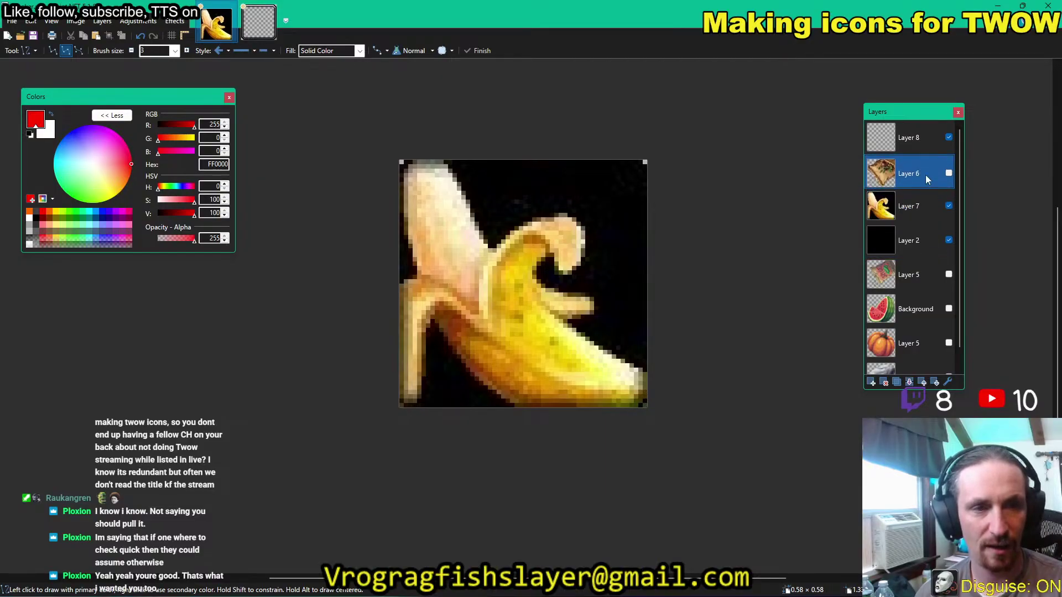
{"action": "left_click", "coordinate": [950, 172]}
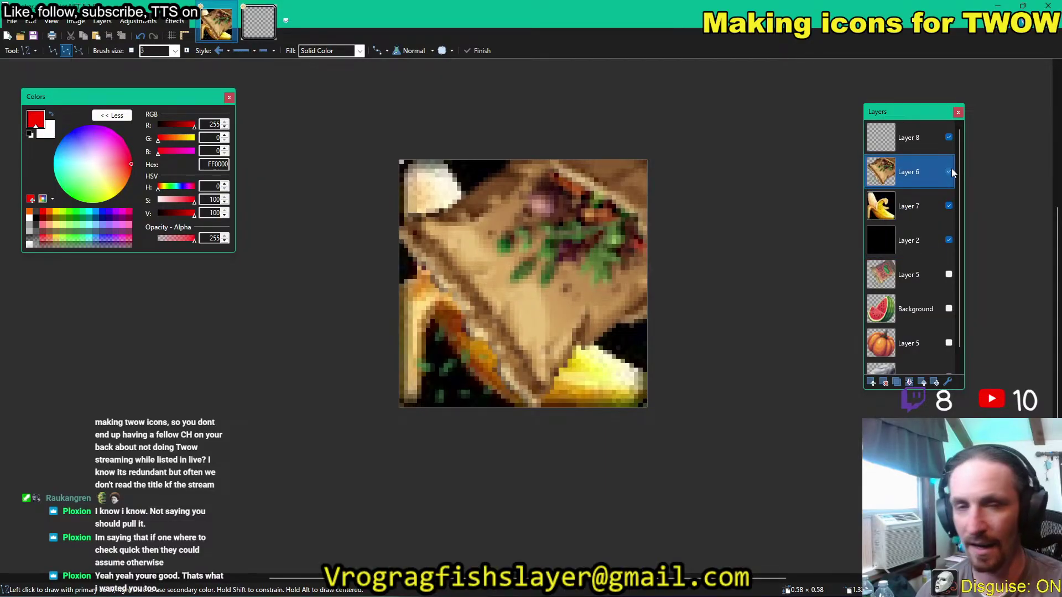
{"action": "left_click", "coordinate": [949, 206]}
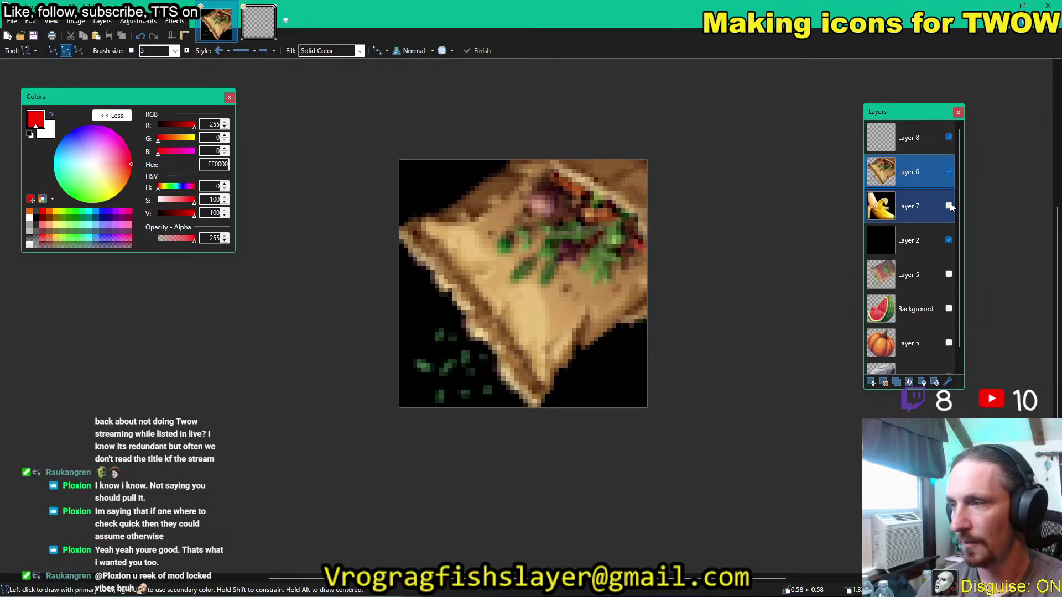
{"action": "left_click", "coordinate": [949, 172]}
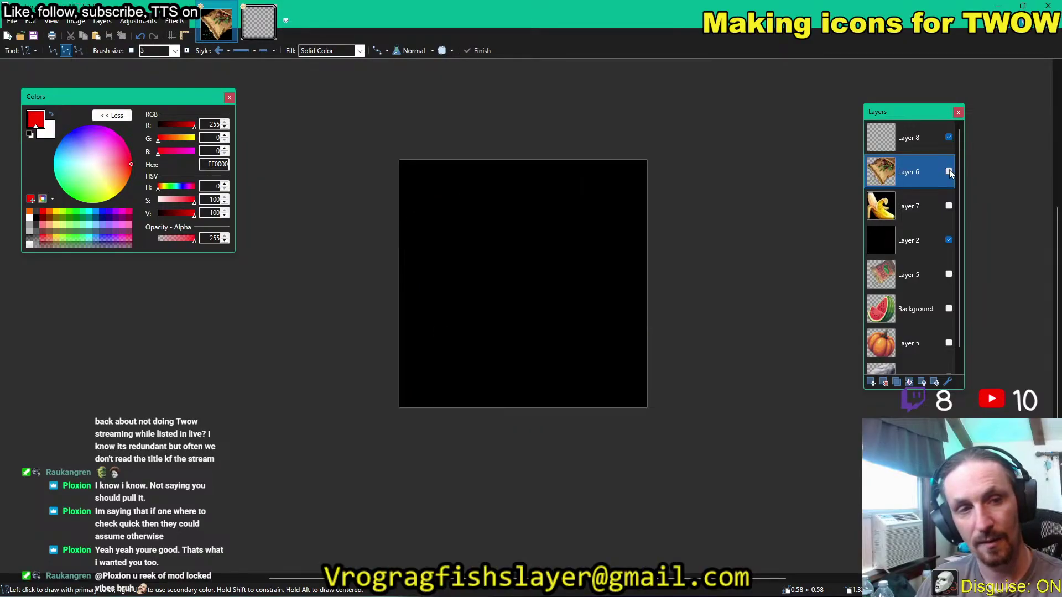
{"action": "left_click", "coordinate": [949, 206]}
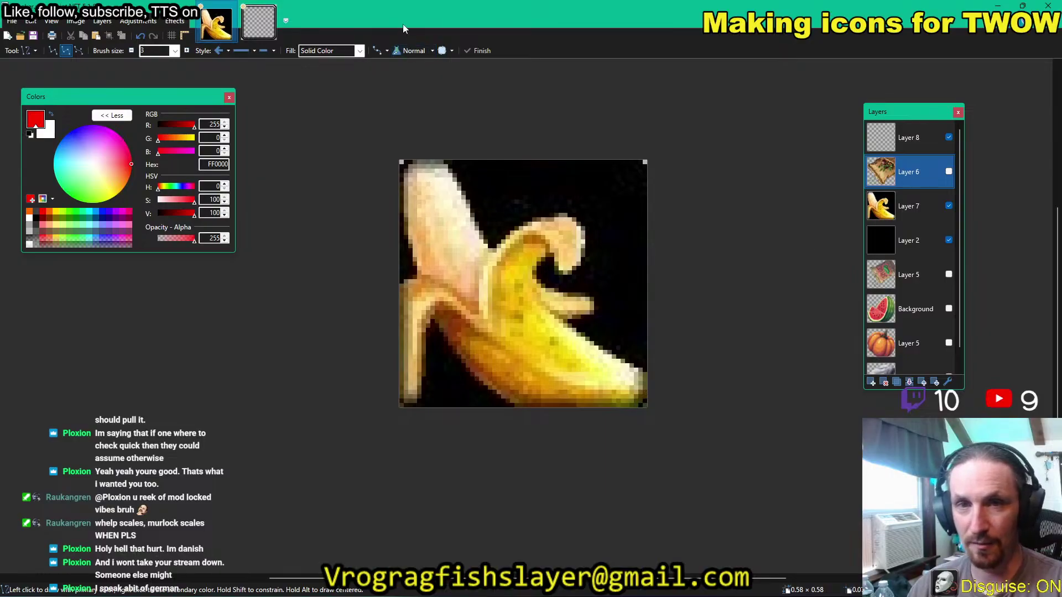
Switch to the Magic Wand, sample the black background above the banana, and raise the tolerance to 35%.
{"action": "scroll", "coordinate": [546, 245], "scroll_direction": "up", "scroll_amount": 2}
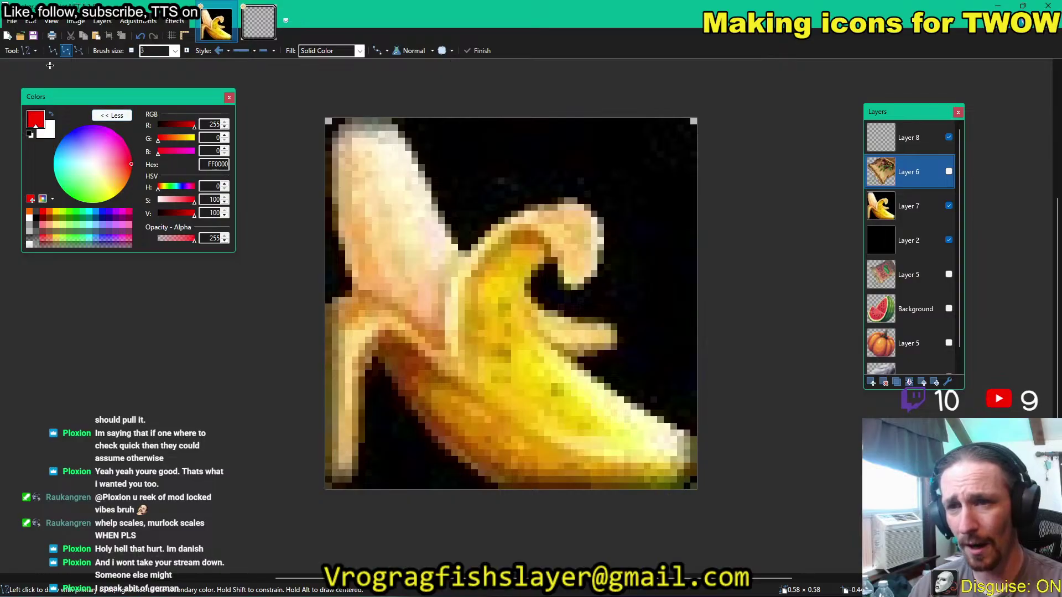
{"action": "left_click", "coordinate": [39, 51]}
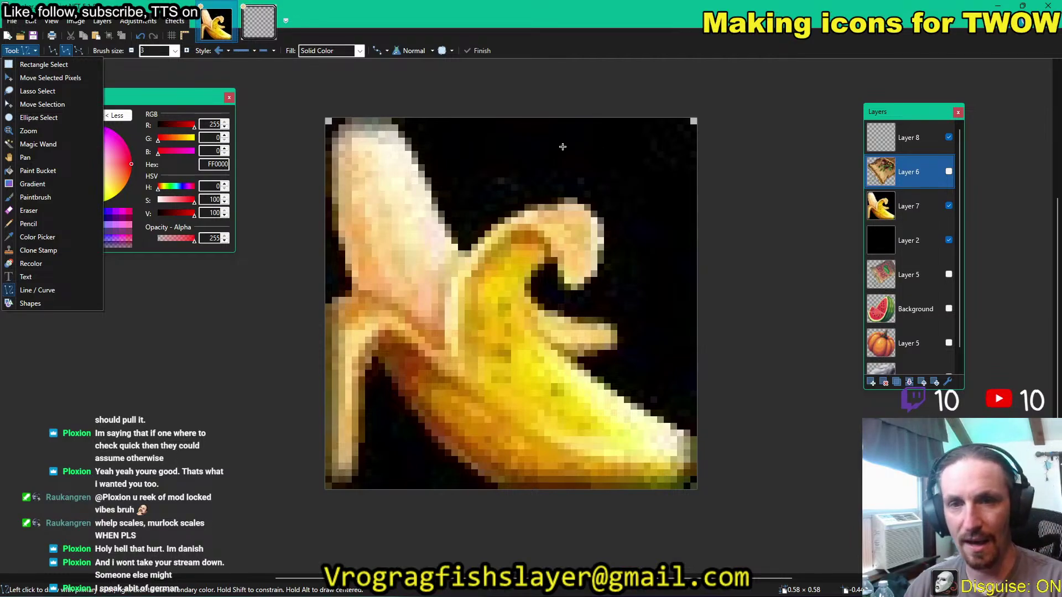
{"action": "left_click", "coordinate": [72, 143]}
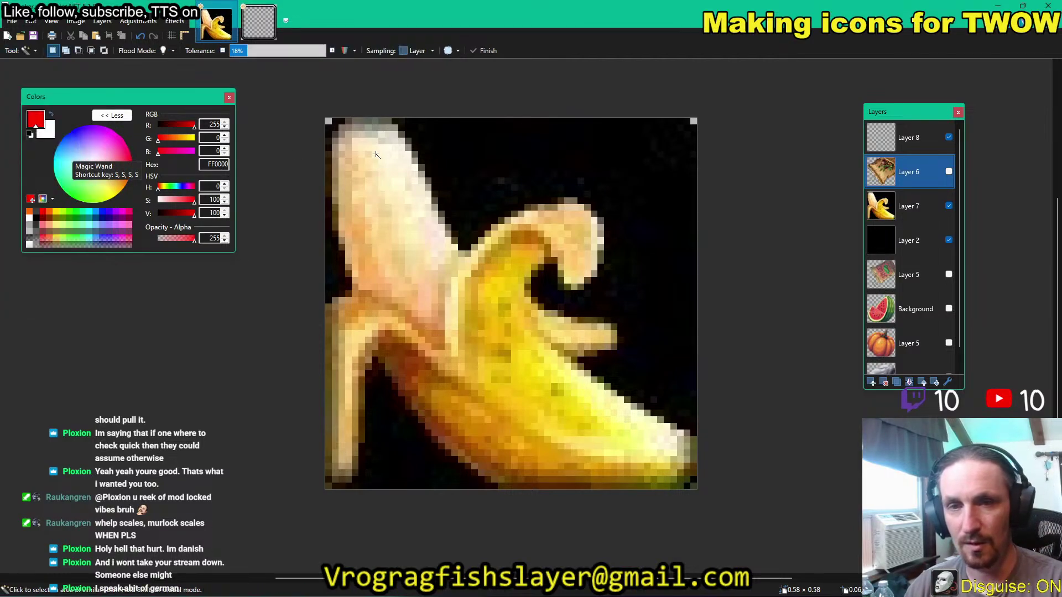
{"action": "left_click", "coordinate": [566, 146]}
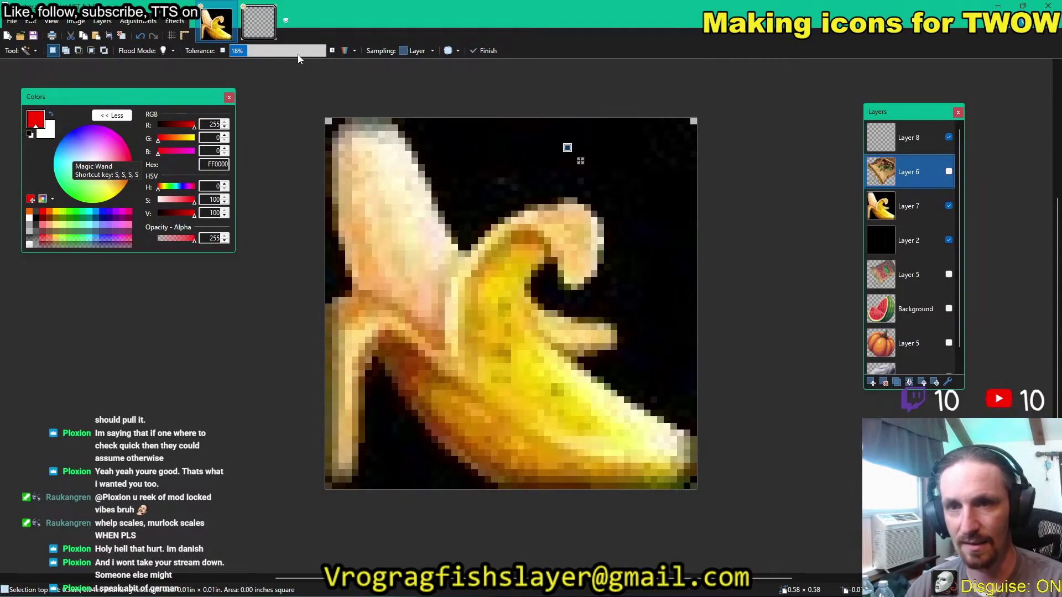
{"action": "left_click", "coordinate": [264, 51]}
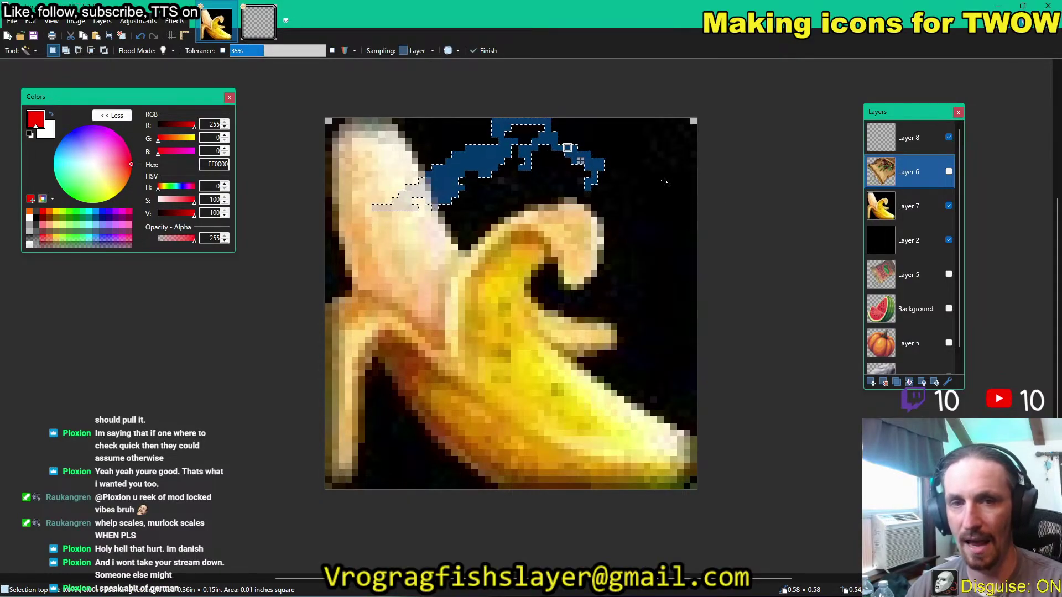
Try to select the black background around the banana with the Magic Wand while the bread layer is active.
{"action": "left_click", "coordinate": [616, 140]}
{"action": "left_click", "coordinate": [595, 160]}
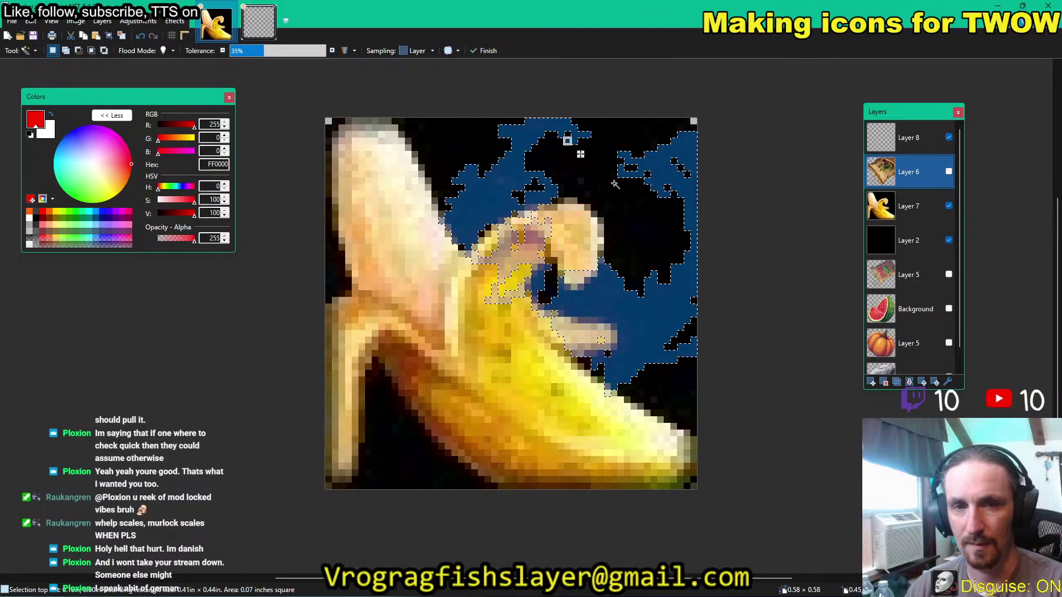
{"action": "left_click", "coordinate": [627, 200]}
{"action": "left_click", "coordinate": [389, 443]}
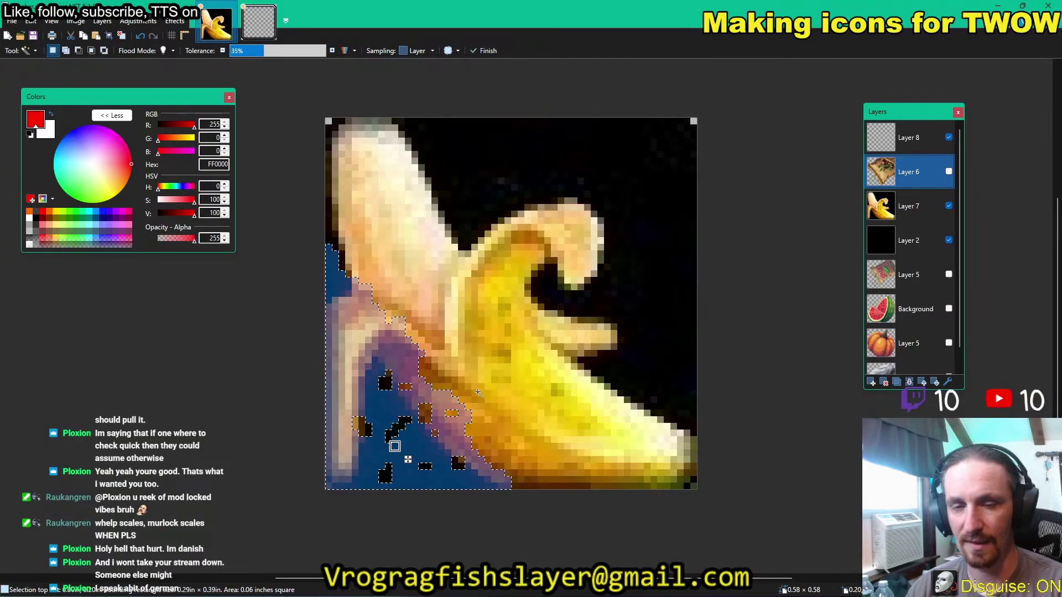
{"action": "left_click", "coordinate": [652, 277]}
{"action": "left_click", "coordinate": [647, 294]}
{"action": "scroll", "coordinate": [646, 294], "scroll_direction": "up", "scroll_amount": 3}
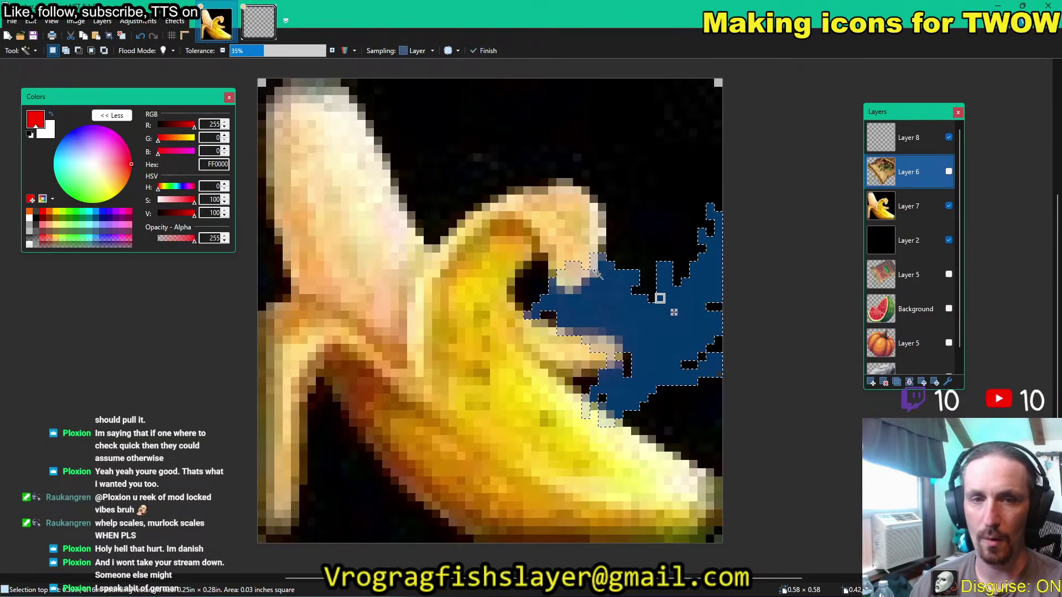
{"action": "scroll", "coordinate": [559, 220], "scroll_direction": "up", "scroll_amount": 3}
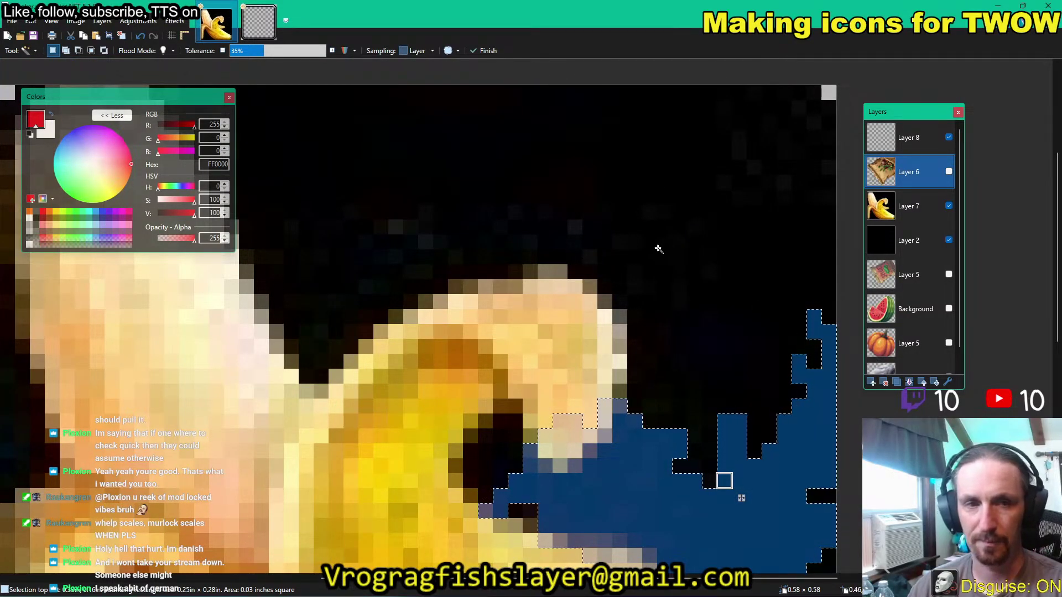
{"action": "scroll", "coordinate": [653, 284], "scroll_direction": "down", "scroll_amount": 1}
{"action": "scroll", "coordinate": [653, 285], "scroll_direction": "down", "scroll_amount": 1}
Undo the Magic Wand selections made on the bread layer.
{"action": "key", "text": "alt+Page_Down"}
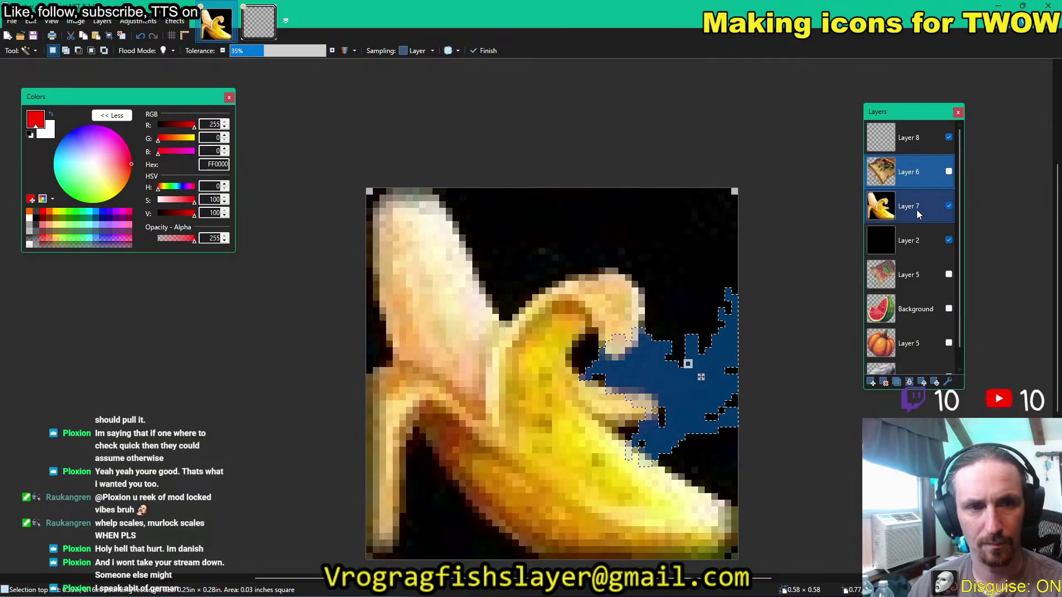
{"action": "key", "text": "alt+Page_Up"}
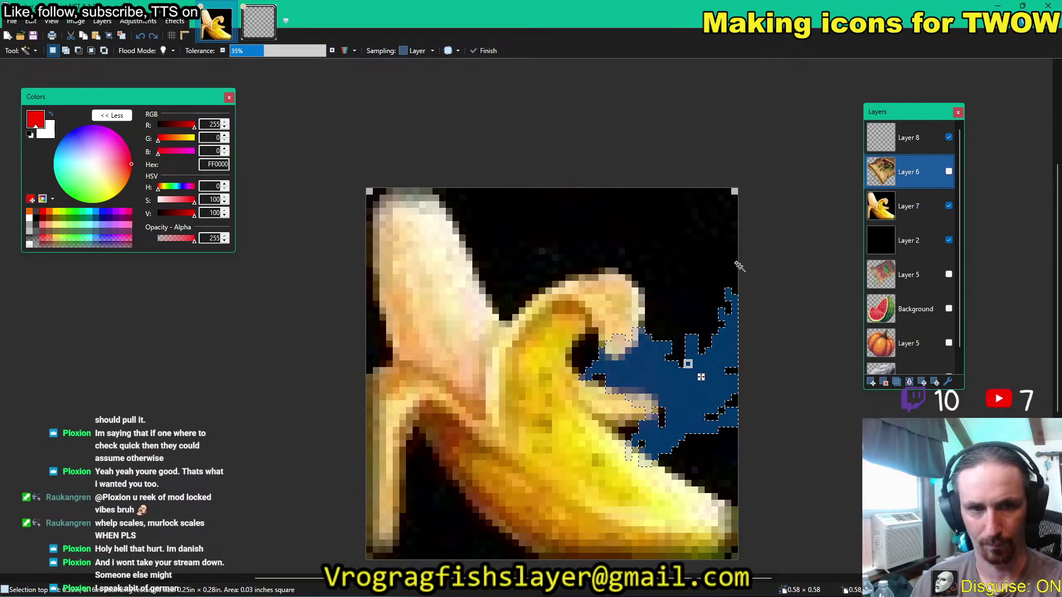
{"action": "key", "text": "ctrl+z"}
{"action": "key", "text": "ctrl+z"}
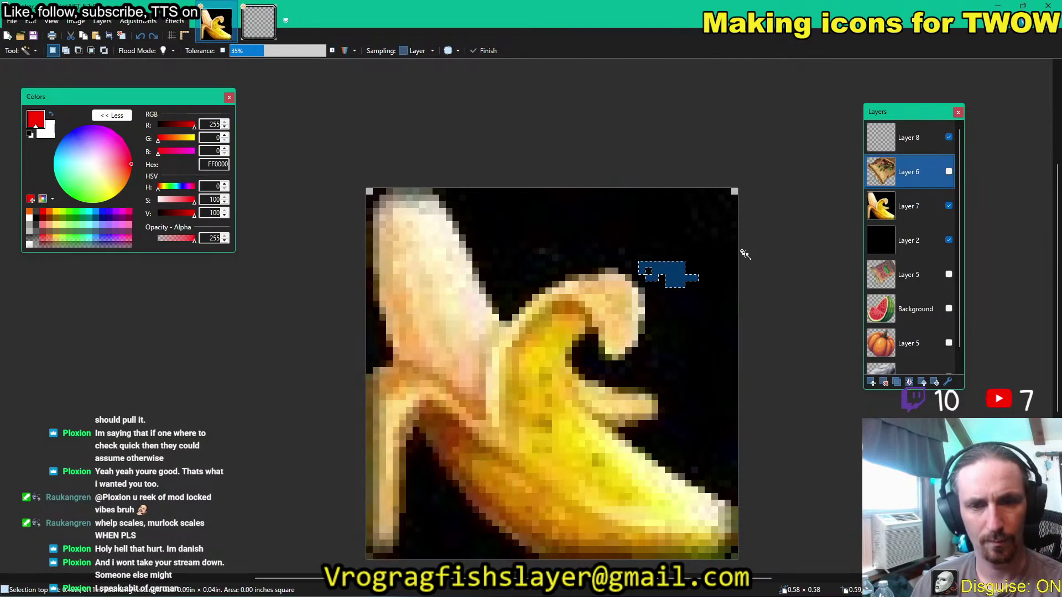
{"action": "key", "text": "ctrl+z"}
{"action": "key", "text": "ctrl+z"}
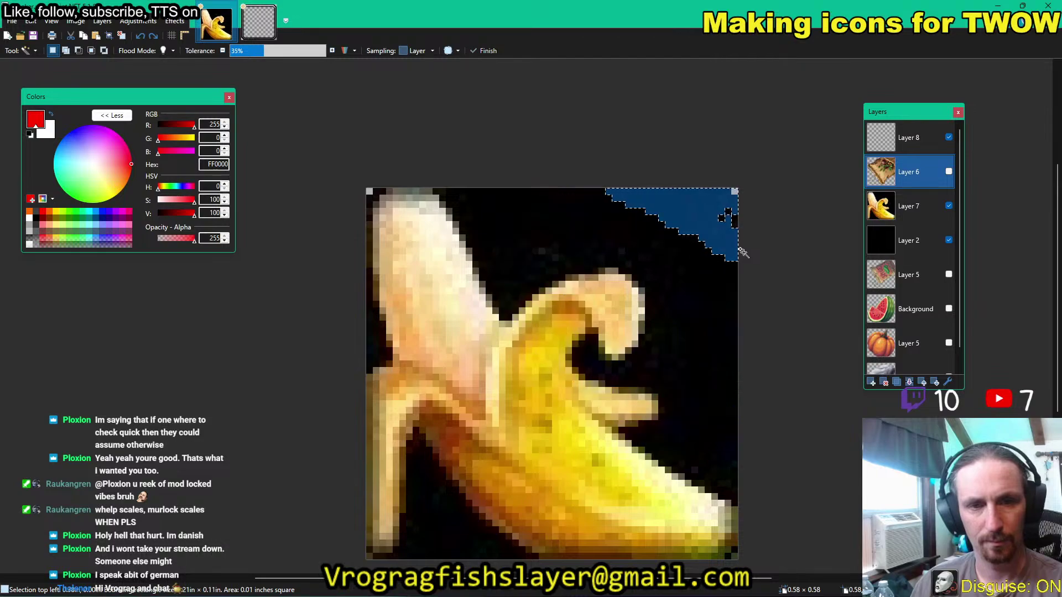
{"action": "key", "text": "ctrl+z"}
Make the banana's Layer 7 active and select the black background above and to the right of the banana with the Magic Wand.
{"action": "key", "text": "alt+Page_Down"}
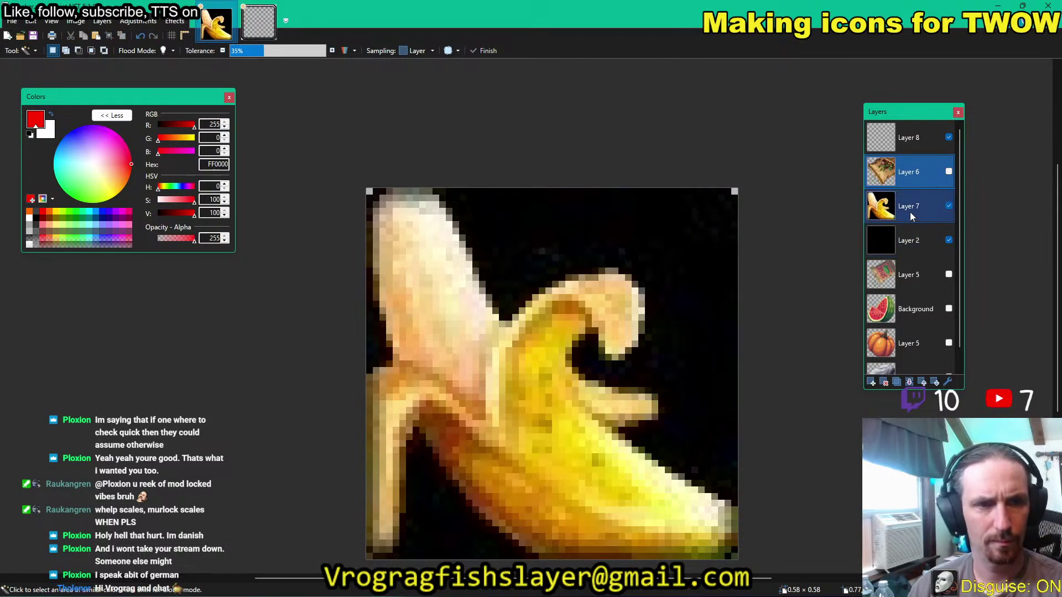
{"action": "left_click", "coordinate": [691, 223]}
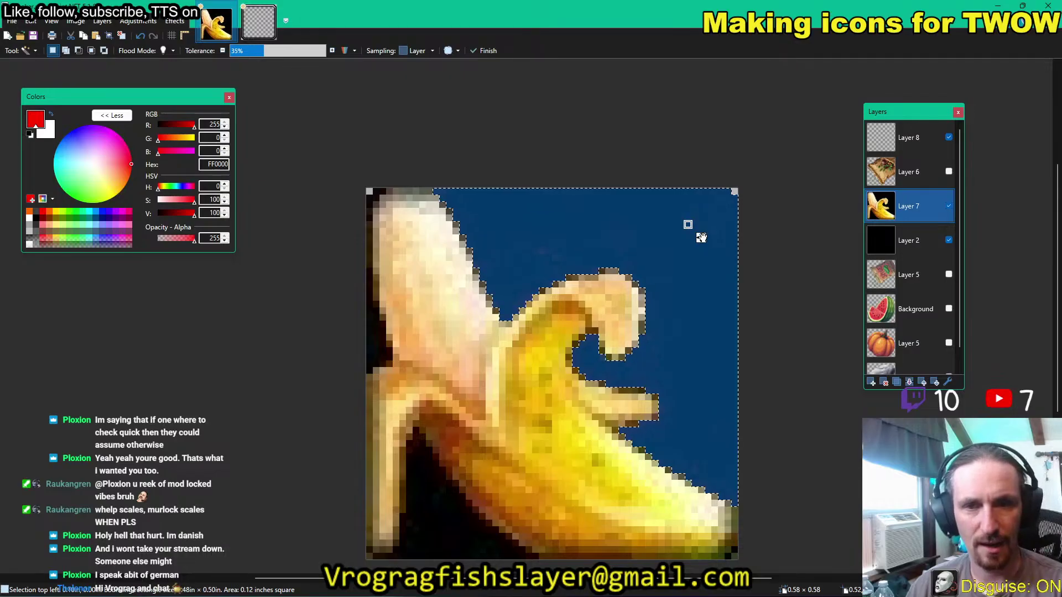
{"action": "scroll", "coordinate": [701, 237], "scroll_direction": "down", "scroll_amount": 1}
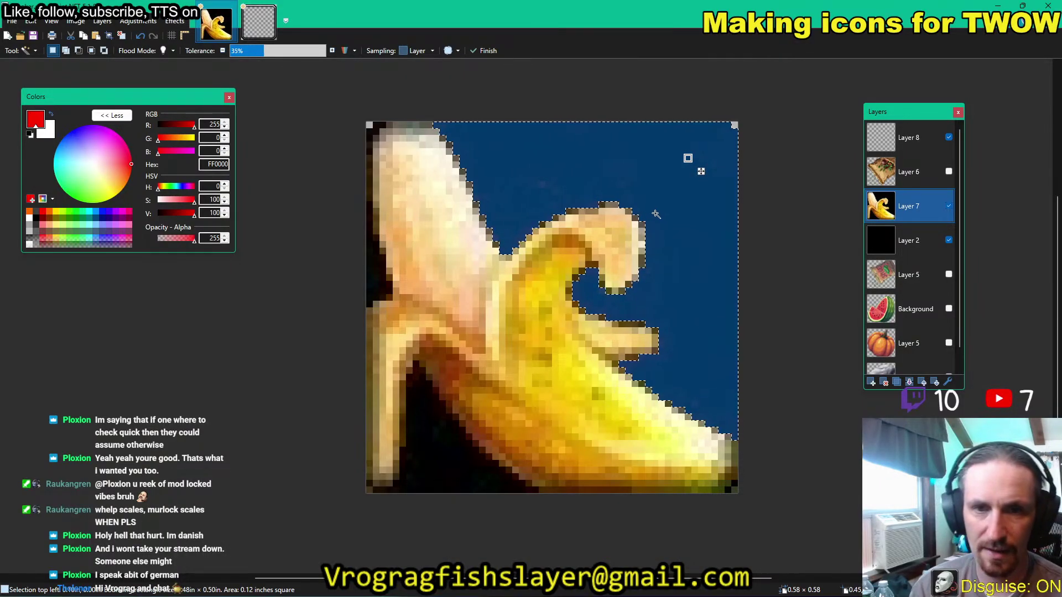
Delete the selected black background above and to the right of the banana, clear the selection, and hide the black Layer 2.
{"action": "key", "text": "ctrl+d"}
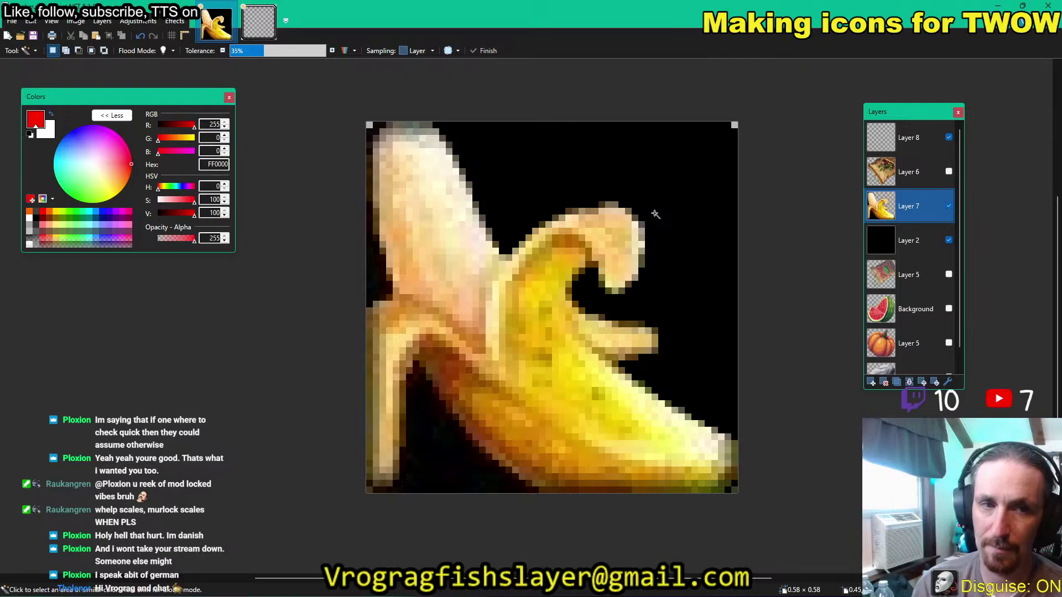
{"action": "left_click", "coordinate": [949, 241]}
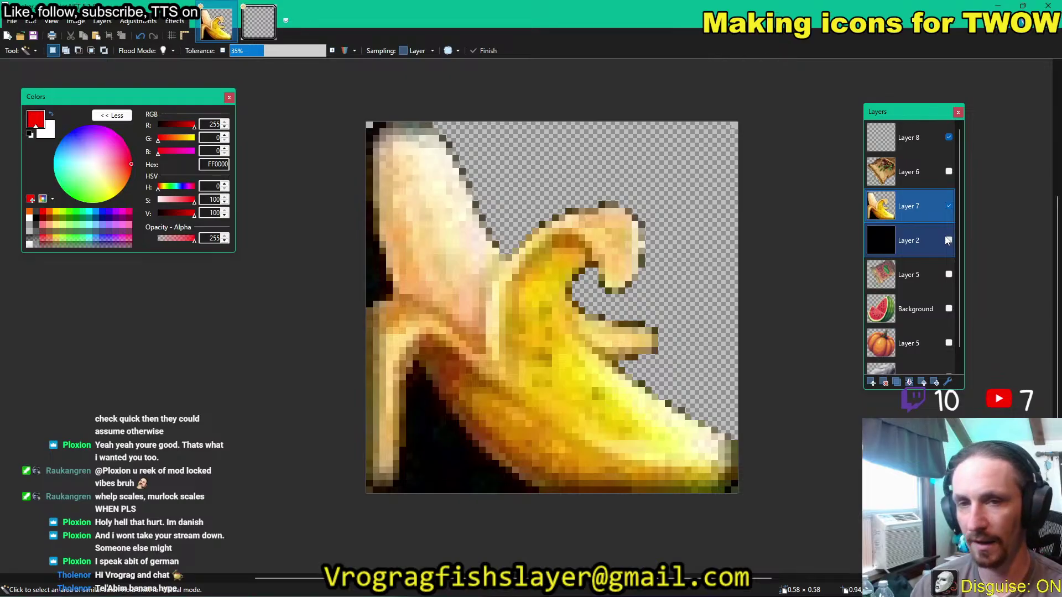
Delete the remaining black areas beside the peeled fruit and under the peel with the Magic Wand, checking the cutout against black Layer 2.
{"action": "left_click", "coordinate": [372, 273]}
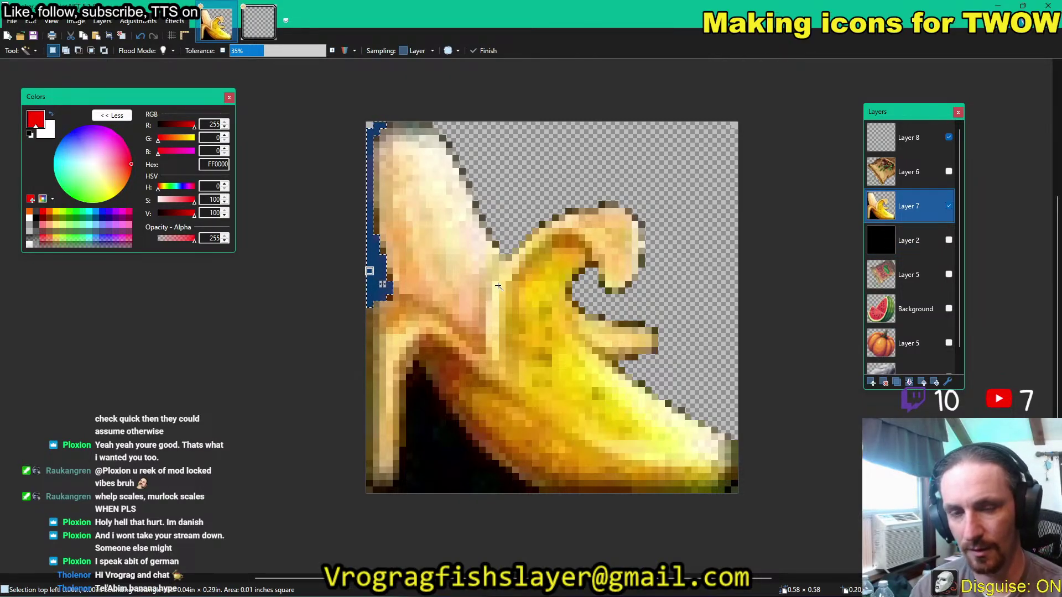
{"action": "key", "text": "ctrl+d"}
{"action": "left_click", "coordinate": [439, 455]}
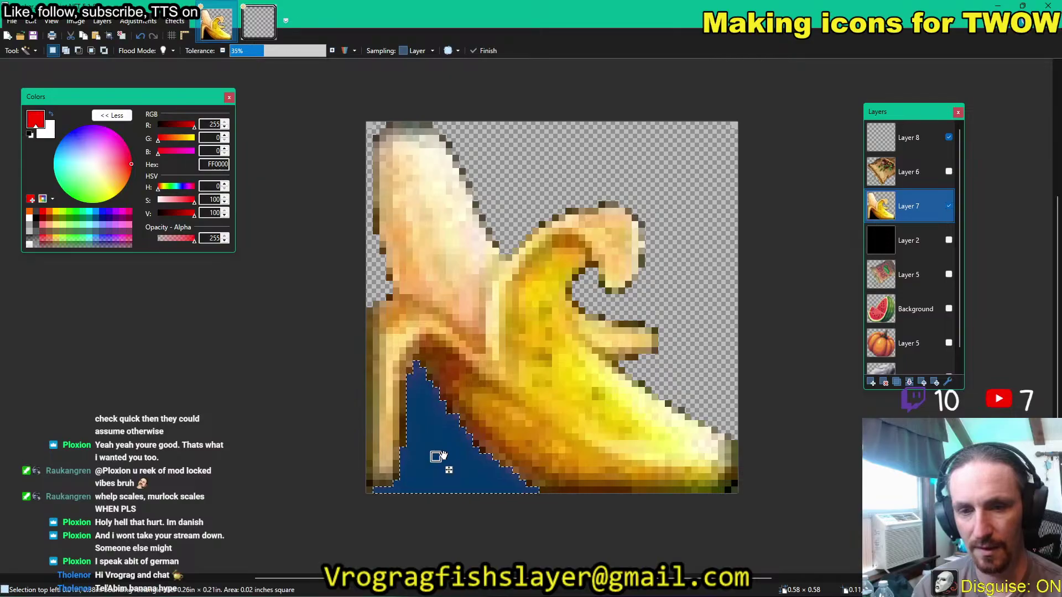
{"action": "key", "text": "Delete"}
{"action": "key", "text": "ctrl+d"}
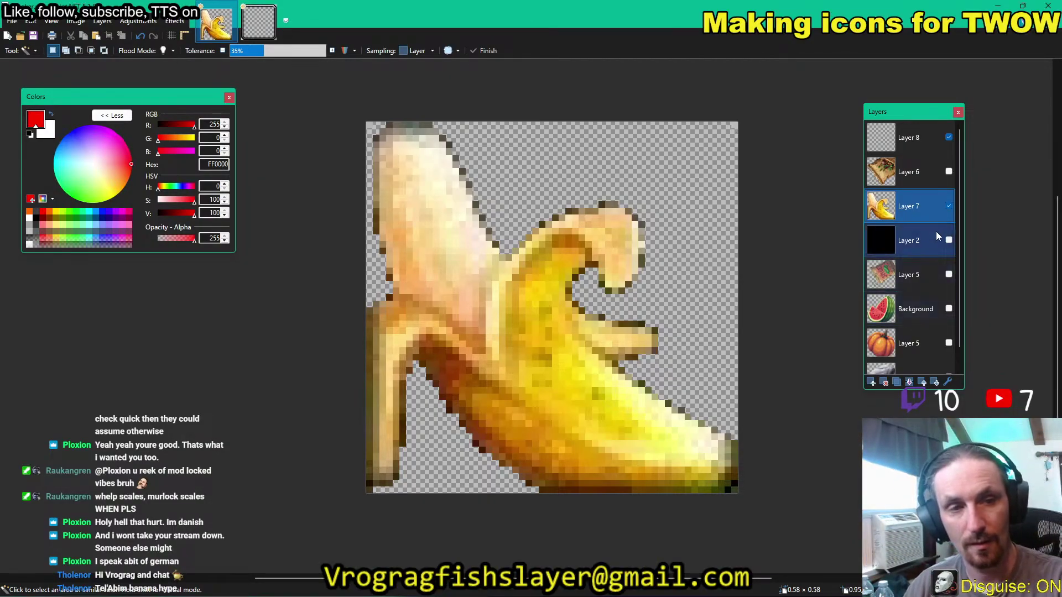
{"action": "left_click", "coordinate": [949, 241]}
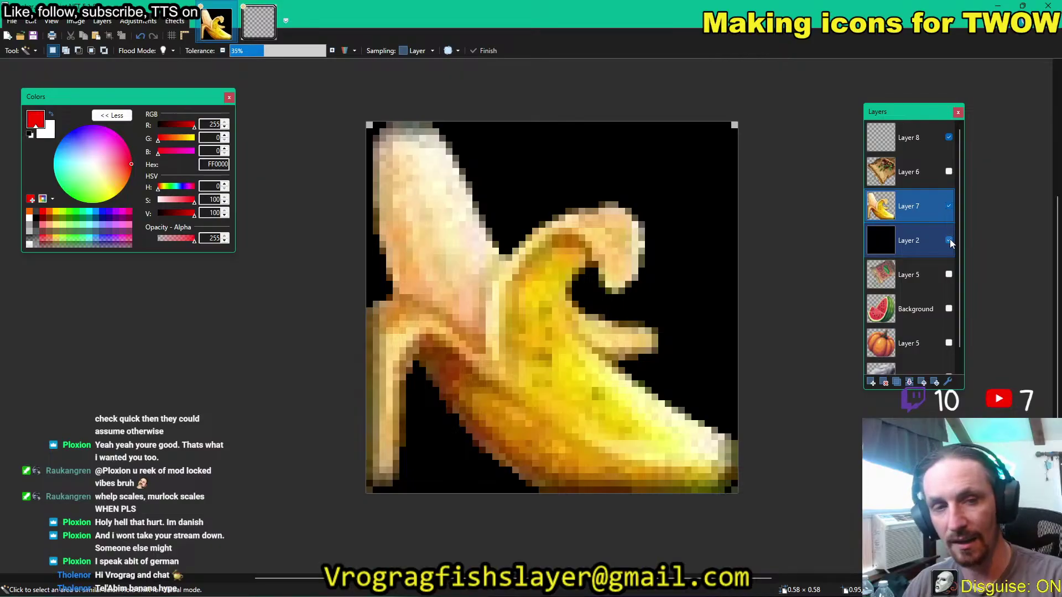
{"action": "left_click", "coordinate": [949, 241]}
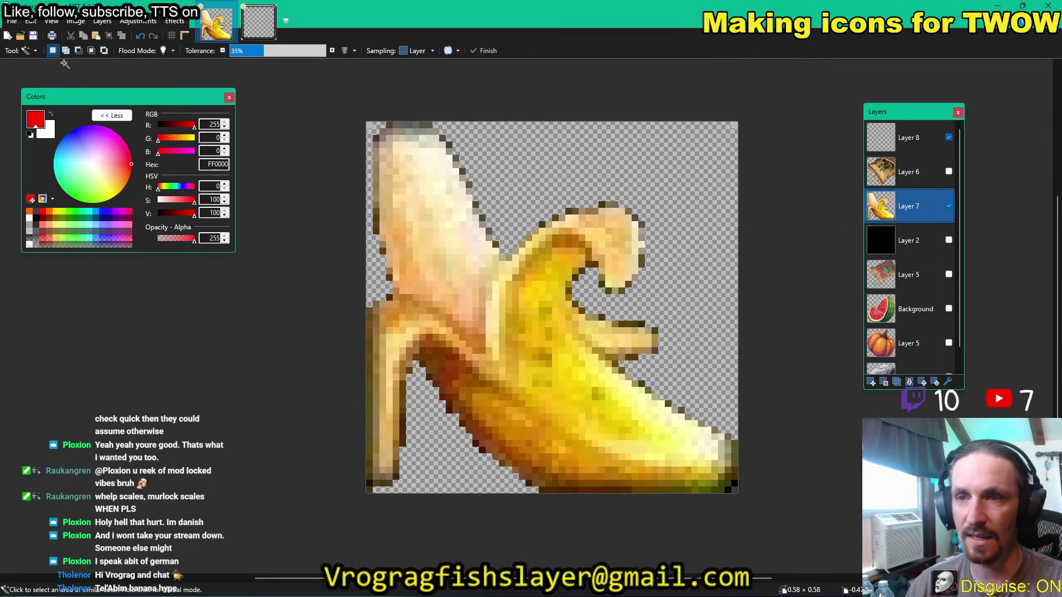
Switch to the Eraser for cleaning the dark edge pixels where the fruit meets the peel.
{"action": "left_click", "coordinate": [37, 51]}
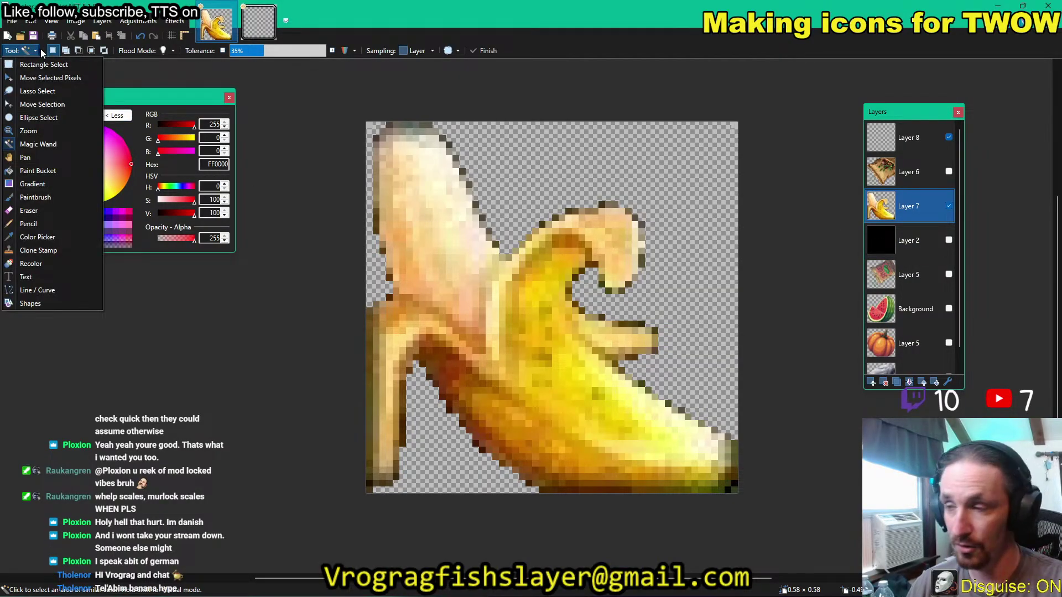
{"action": "left_click", "coordinate": [57, 210]}
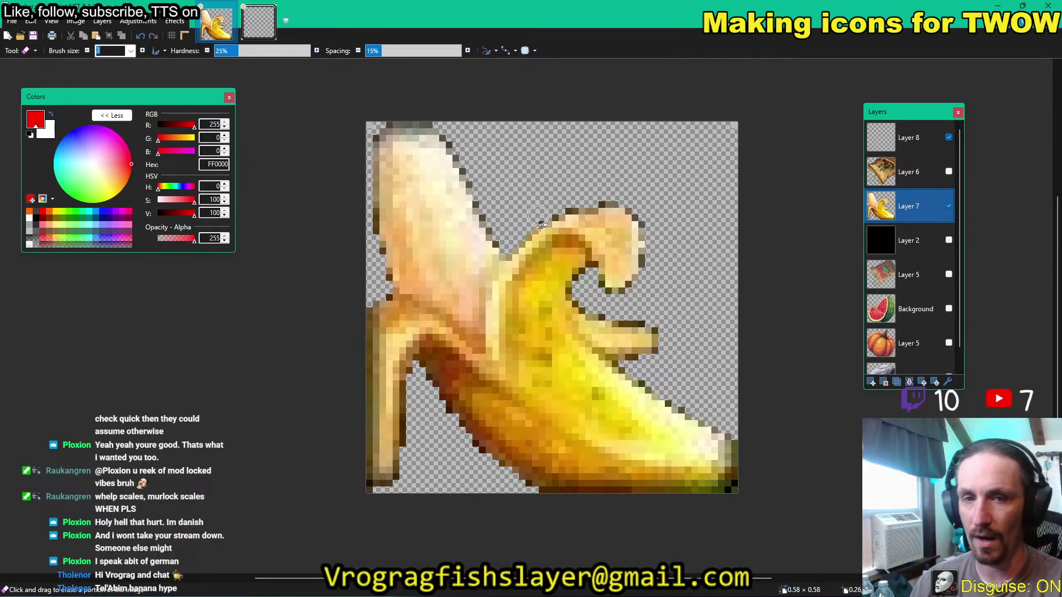
{"action": "scroll", "coordinate": [540, 225], "scroll_direction": "up", "scroll_amount": 4}
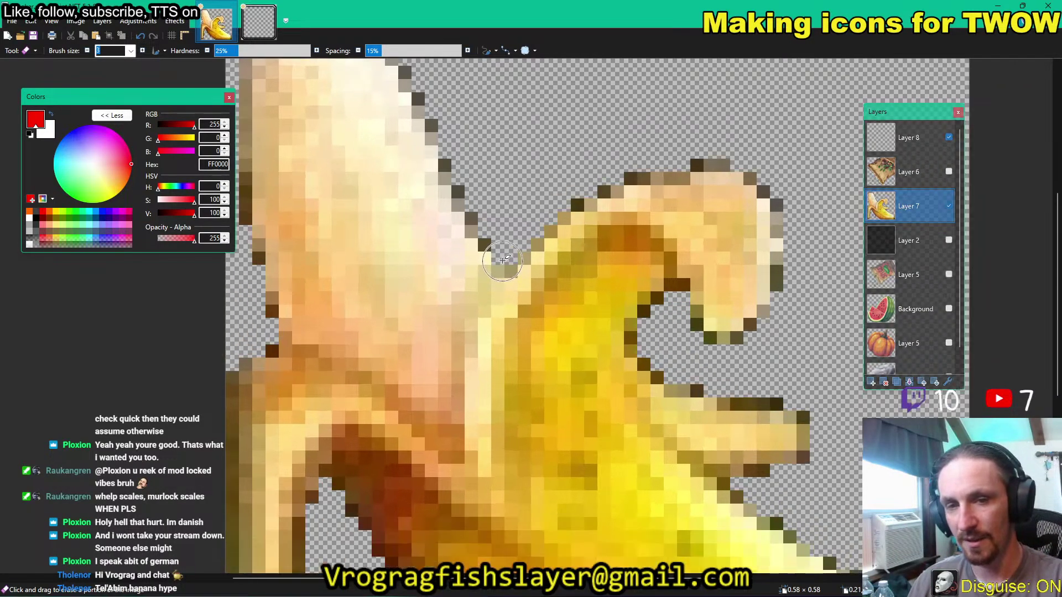
{"action": "scroll", "coordinate": [503, 260], "scroll_direction": "up", "scroll_amount": 5}
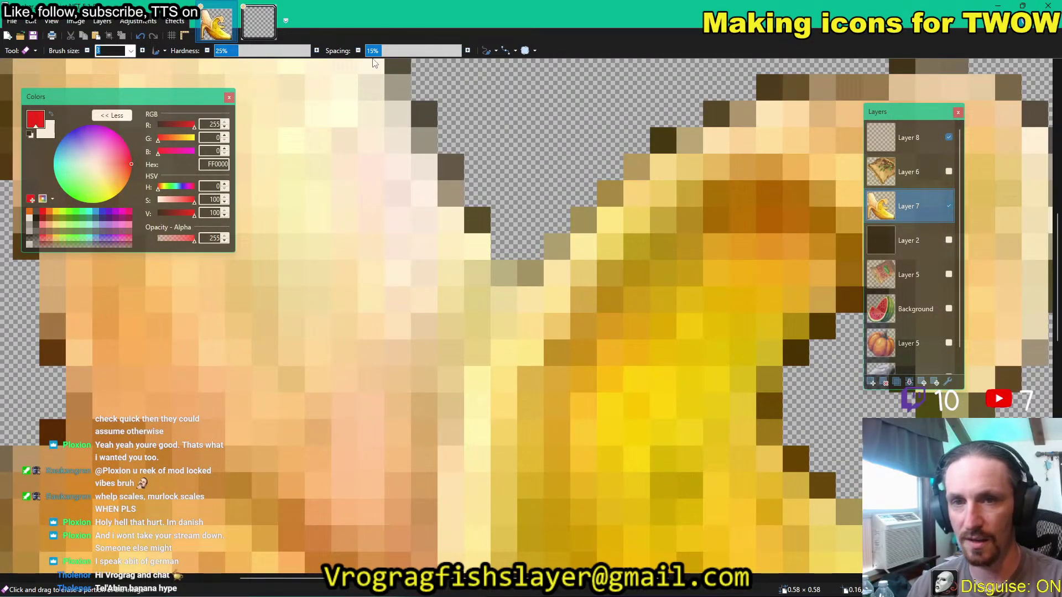
Try the Eraser on the peeled fruit and along its upper outline, and undo the strokes.
{"action": "left_click", "coordinate": [386, 264]}
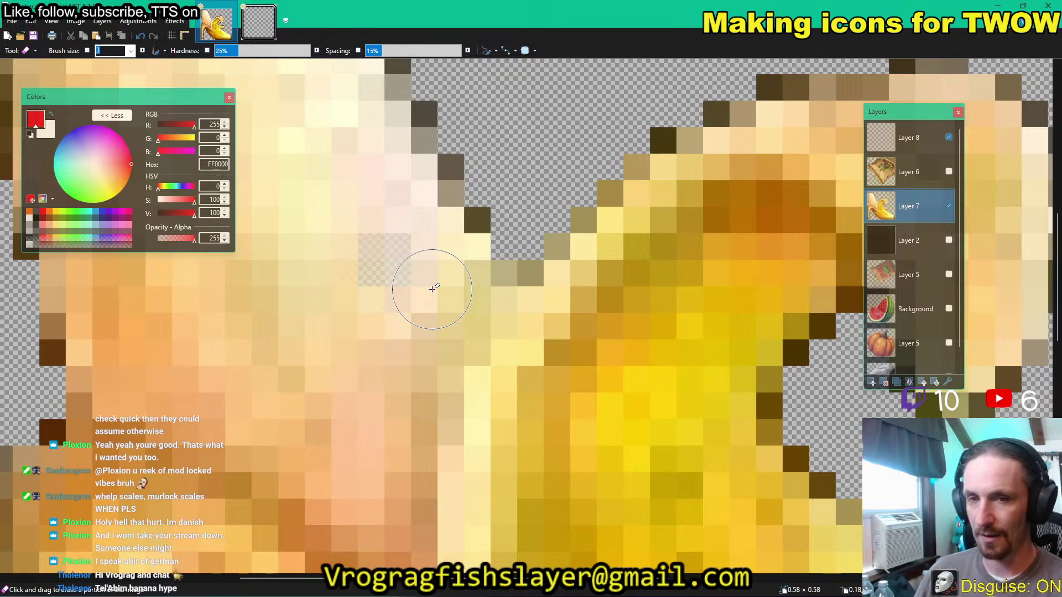
{"action": "key", "text": "ctrl+z"}
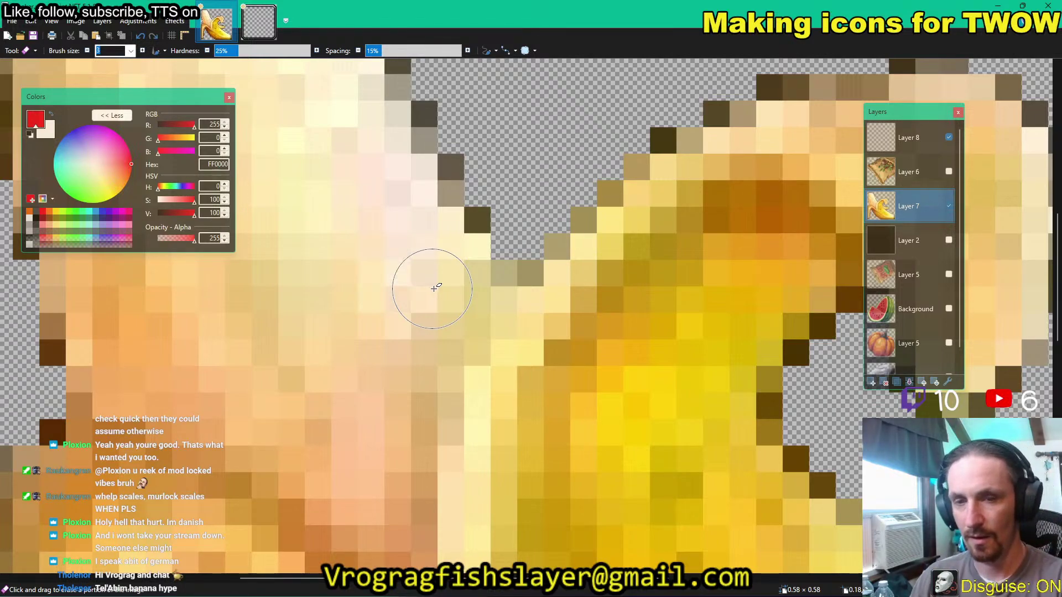
{"action": "scroll", "coordinate": [525, 188], "scroll_direction": "down", "scroll_amount": 2, "text": "ctrl"}
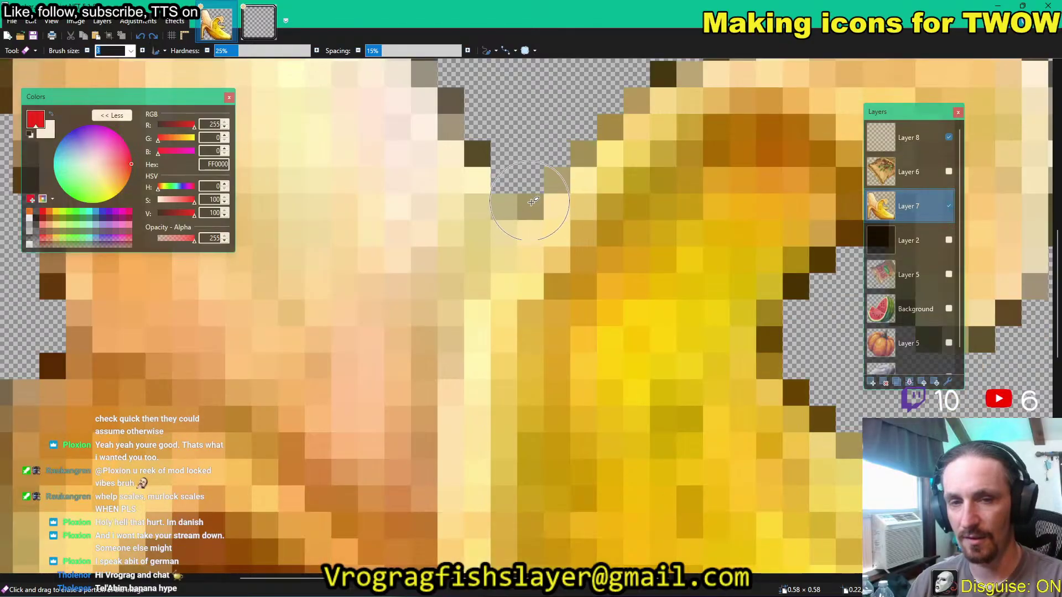
{"action": "scroll", "coordinate": [532, 218], "scroll_direction": "down", "scroll_amount": 2, "text": "ctrl"}
{"action": "scroll", "coordinate": [536, 225], "scroll_direction": "down", "scroll_amount": 2, "text": "ctrl"}
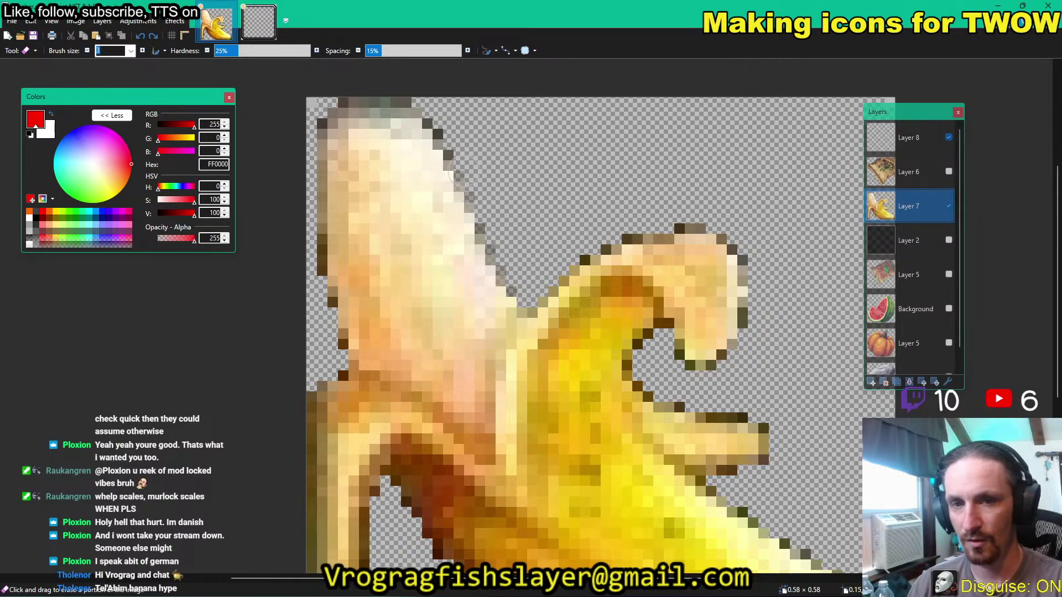
{"action": "mouse_move", "coordinate": [425, 107]}
{"action": "left_mouse_down"}
{"action": "mouse_move", "coordinate": [358, 90]}
{"action": "mouse_move", "coordinate": [324, 97]}
{"action": "mouse_move", "coordinate": [308, 117]}
{"action": "mouse_move", "coordinate": [323, 257]}
{"action": "left_mouse_up"}
{"action": "key", "text": "ctrl+z"}
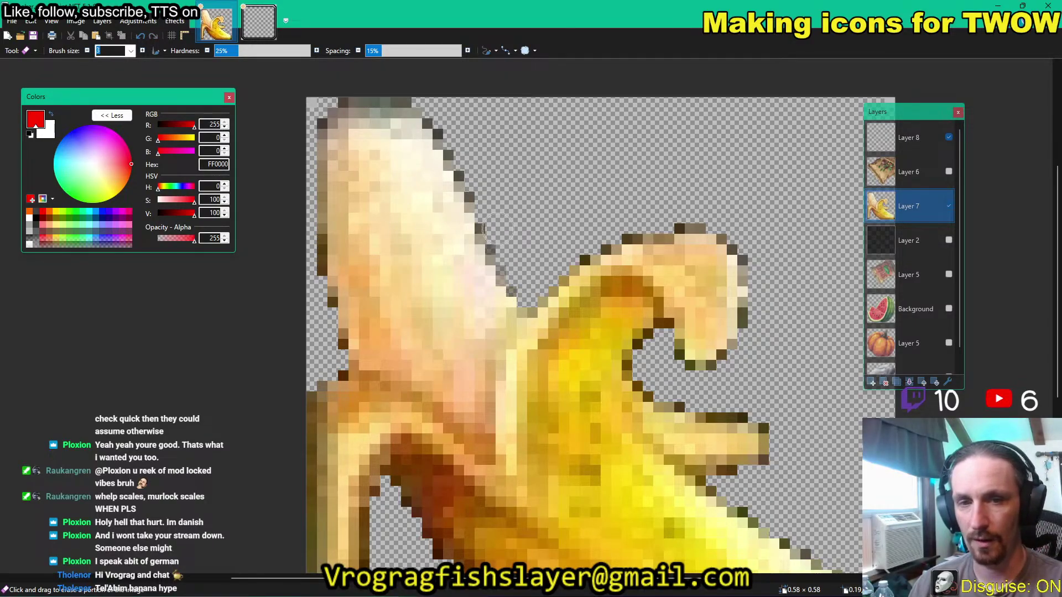
Soften the dark fringe pixels along both edges of the peeled fruit with the Eraser.
{"action": "mouse_move", "coordinate": [498, 228]}
{"action": "left_mouse_down"}
{"action": "mouse_move", "coordinate": [509, 191]}
{"action": "mouse_move", "coordinate": [471, 183]}
{"action": "mouse_move", "coordinate": [421, 106]}
{"action": "mouse_move", "coordinate": [471, 135]}
{"action": "mouse_move", "coordinate": [454, 136]}
{"action": "mouse_move", "coordinate": [454, 149]}
{"action": "mouse_move", "coordinate": [494, 215]}
{"action": "mouse_move", "coordinate": [489, 236]}
{"action": "mouse_move", "coordinate": [537, 279]}
{"action": "left_mouse_up"}
{"action": "mouse_move", "coordinate": [351, 107]}
{"action": "left_mouse_down"}
{"action": "mouse_move", "coordinate": [414, 99]}
{"action": "mouse_move", "coordinate": [405, 87]}
{"action": "mouse_move", "coordinate": [335, 101]}
{"action": "mouse_move", "coordinate": [309, 159]}
{"action": "mouse_move", "coordinate": [324, 215]}
{"action": "mouse_move", "coordinate": [301, 193]}
{"action": "mouse_move", "coordinate": [324, 182]}
{"action": "mouse_move", "coordinate": [310, 195]}
{"action": "mouse_move", "coordinate": [310, 238]}
{"action": "mouse_move", "coordinate": [318, 217]}
{"action": "mouse_move", "coordinate": [328, 272]}
{"action": "mouse_move", "coordinate": [310, 275]}
{"action": "mouse_move", "coordinate": [318, 269]}
{"action": "mouse_move", "coordinate": [332, 292]}
{"action": "mouse_move", "coordinate": [326, 336]}
{"action": "mouse_move", "coordinate": [337, 353]}
{"action": "mouse_move", "coordinate": [345, 347]}
{"action": "mouse_move", "coordinate": [343, 375]}
{"action": "left_mouse_up"}
{"action": "scroll", "coordinate": [448, 299], "scroll_direction": "down", "scroll_amount": 3}
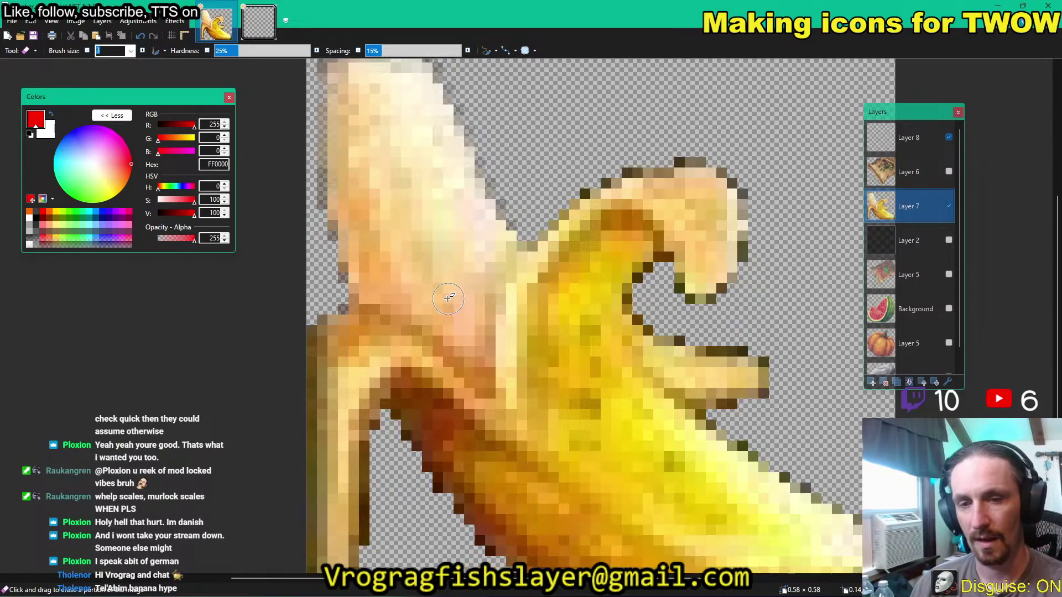
Erase the dark fringe along the hanging peel strip and the underside of the banana.
{"action": "scroll", "coordinate": [448, 299], "scroll_direction": "down", "scroll_amount": 6}
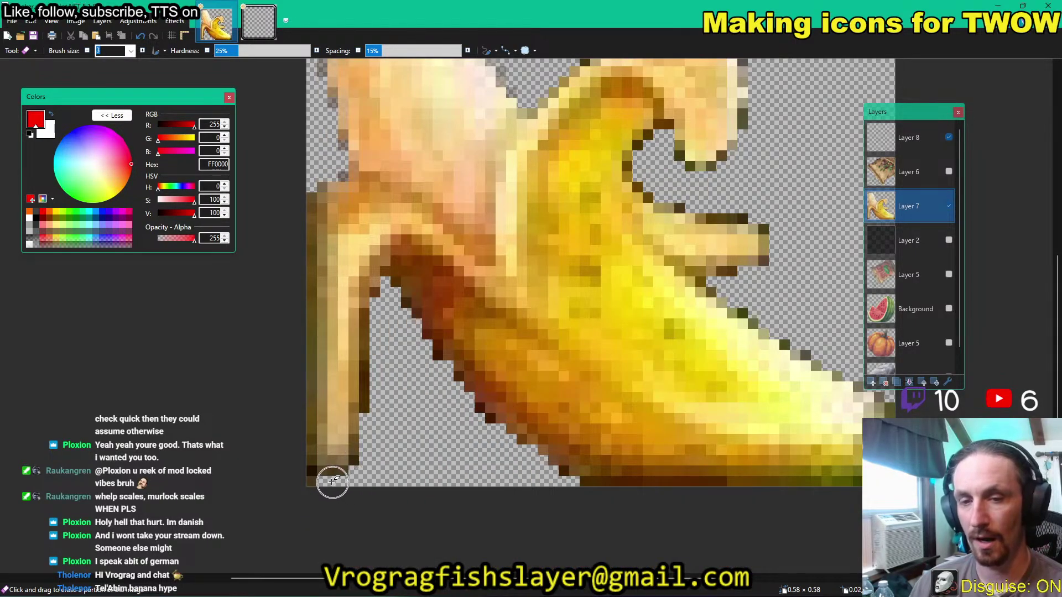
{"action": "mouse_move", "coordinate": [332, 481]}
{"action": "left_mouse_down"}
{"action": "mouse_move", "coordinate": [362, 472]}
{"action": "mouse_move", "coordinate": [384, 398]}
{"action": "mouse_move", "coordinate": [372, 373]}
{"action": "mouse_move", "coordinate": [387, 318]}
{"action": "mouse_move", "coordinate": [373, 327]}
{"action": "mouse_move", "coordinate": [393, 303]}
{"action": "mouse_move", "coordinate": [463, 391]}
{"action": "mouse_move", "coordinate": [456, 382]}
{"action": "mouse_move", "coordinate": [475, 429]}
{"action": "mouse_move", "coordinate": [472, 415]}
{"action": "mouse_move", "coordinate": [541, 480]}
{"action": "left_mouse_up"}
{"action": "scroll", "coordinate": [541, 479], "scroll_direction": "down", "scroll_amount": 2}
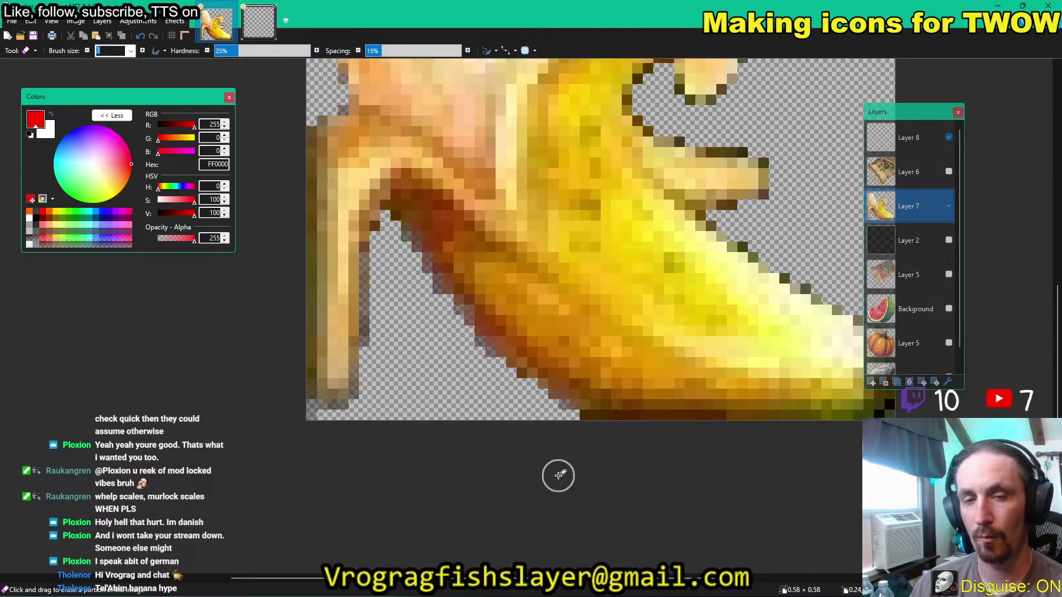
Erase the dark fringe along the banana's upper side, around the short peel strip and the curled peel.
{"action": "scroll", "coordinate": [562, 407], "scroll_direction": "up", "scroll_amount": 2}
{"action": "scroll", "coordinate": [553, 451], "scroll_direction": "down", "scroll_amount": 1}
{"action": "scroll", "coordinate": [533, 441], "scroll_direction": "up", "scroll_amount": 2}
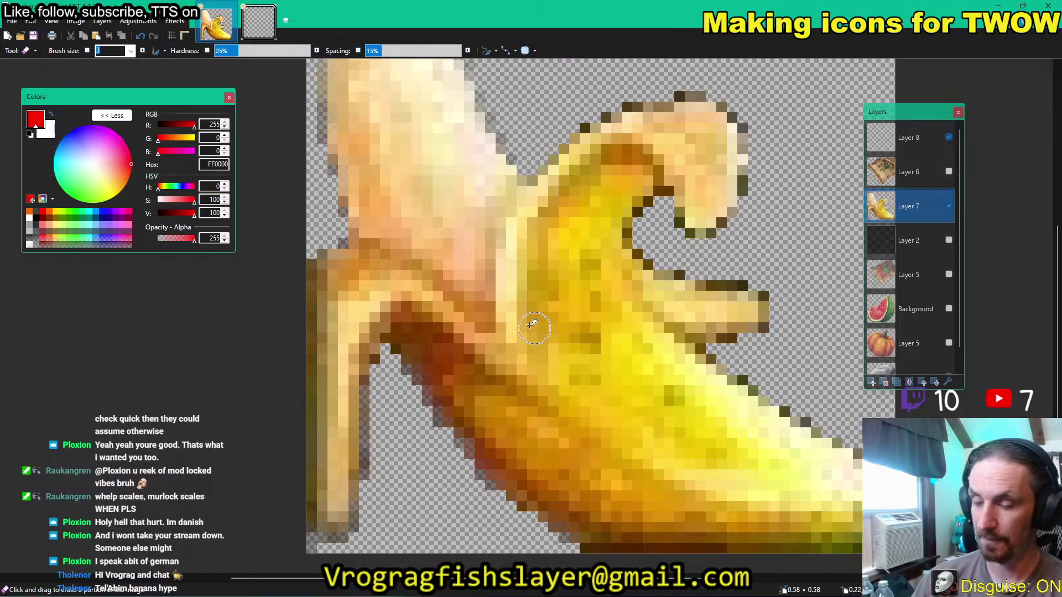
{"action": "scroll", "coordinate": [629, 329], "scroll_direction": "right", "scroll_amount": 3}
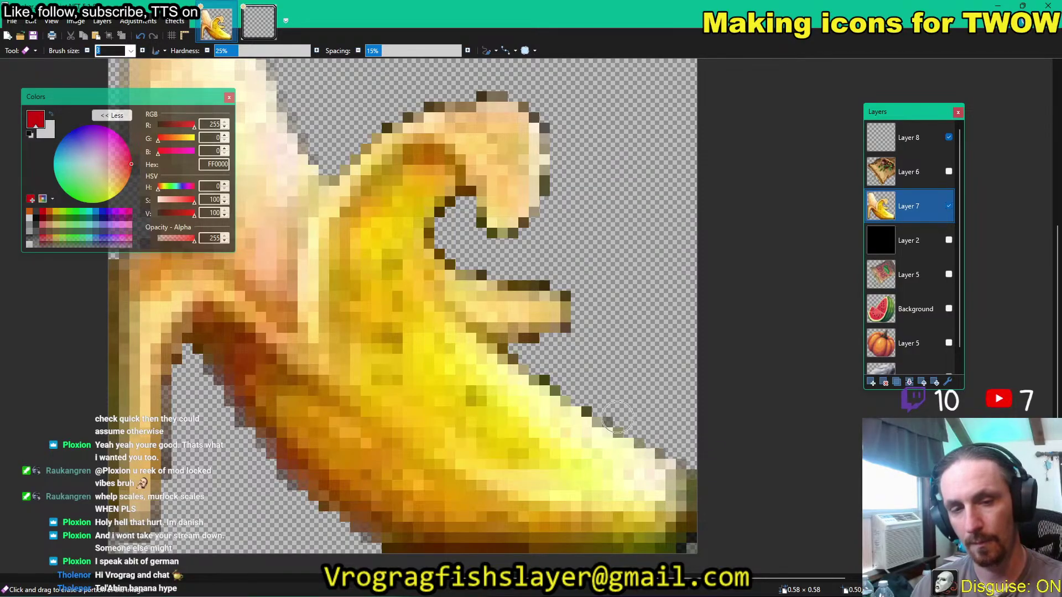
{"action": "mouse_move", "coordinate": [545, 365]}
{"action": "left_mouse_down"}
{"action": "mouse_move", "coordinate": [513, 350]}
{"action": "mouse_move", "coordinate": [640, 366]}
{"action": "mouse_move", "coordinate": [611, 369]}
{"action": "mouse_move", "coordinate": [574, 347]}
{"action": "mouse_move", "coordinate": [449, 322]}
{"action": "mouse_move", "coordinate": [442, 297]}
{"action": "mouse_move", "coordinate": [477, 273]}
{"action": "mouse_move", "coordinate": [464, 271]}
{"action": "mouse_move", "coordinate": [476, 301]}
{"action": "mouse_move", "coordinate": [526, 311]}
{"action": "mouse_move", "coordinate": [554, 275]}
{"action": "mouse_move", "coordinate": [545, 175]}
{"action": "mouse_move", "coordinate": [494, 151]}
{"action": "mouse_move", "coordinate": [448, 159]}
{"action": "mouse_move", "coordinate": [391, 176]}
{"action": "mouse_move", "coordinate": [401, 177]}
{"action": "mouse_move", "coordinate": [347, 229]}
{"action": "left_mouse_up"}
{"action": "scroll", "coordinate": [642, 365], "scroll_direction": "up", "scroll_amount": 1}
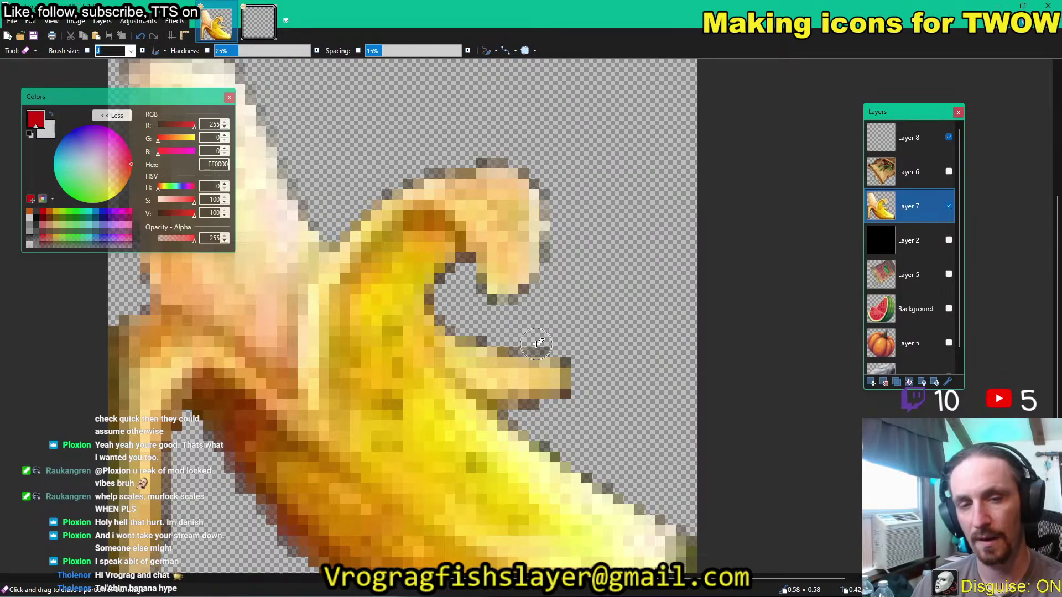
{"action": "scroll", "coordinate": [540, 351], "scroll_direction": "down", "scroll_amount": 2}
{"action": "scroll", "coordinate": [609, 360], "scroll_direction": "down", "scroll_amount": 2}
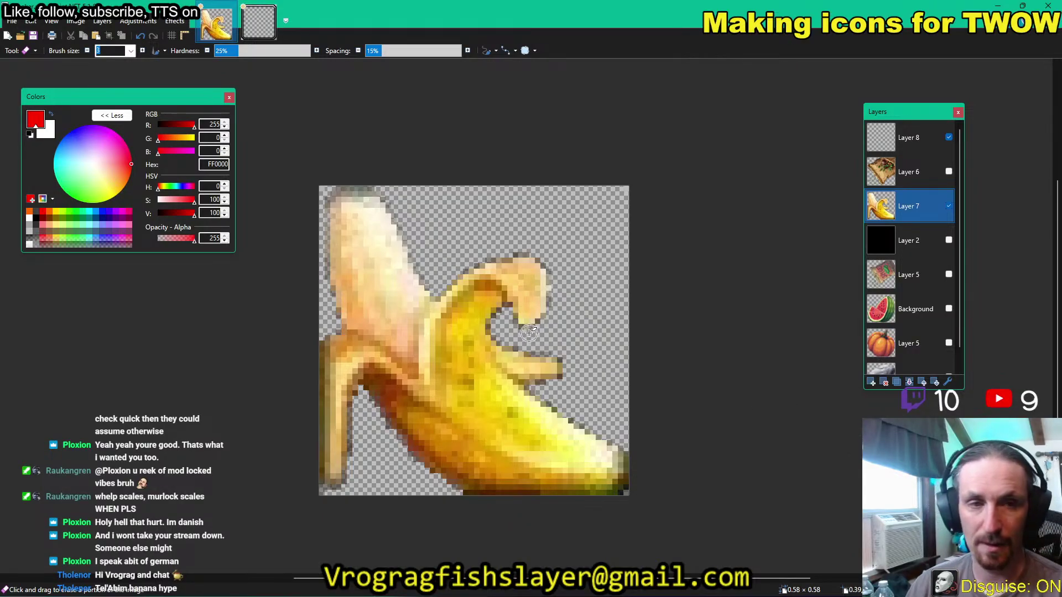
Flip the banana's Layer 7 horizontally and show the black Layer 2 behind it.
{"action": "left_click", "coordinate": [103, 22]}
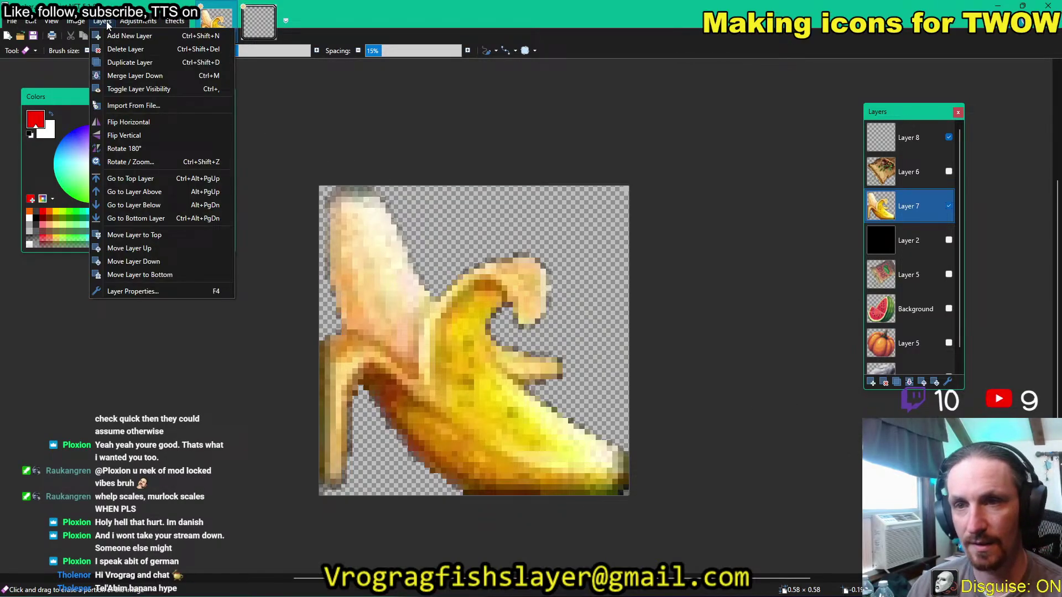
{"action": "left_click", "coordinate": [135, 122]}
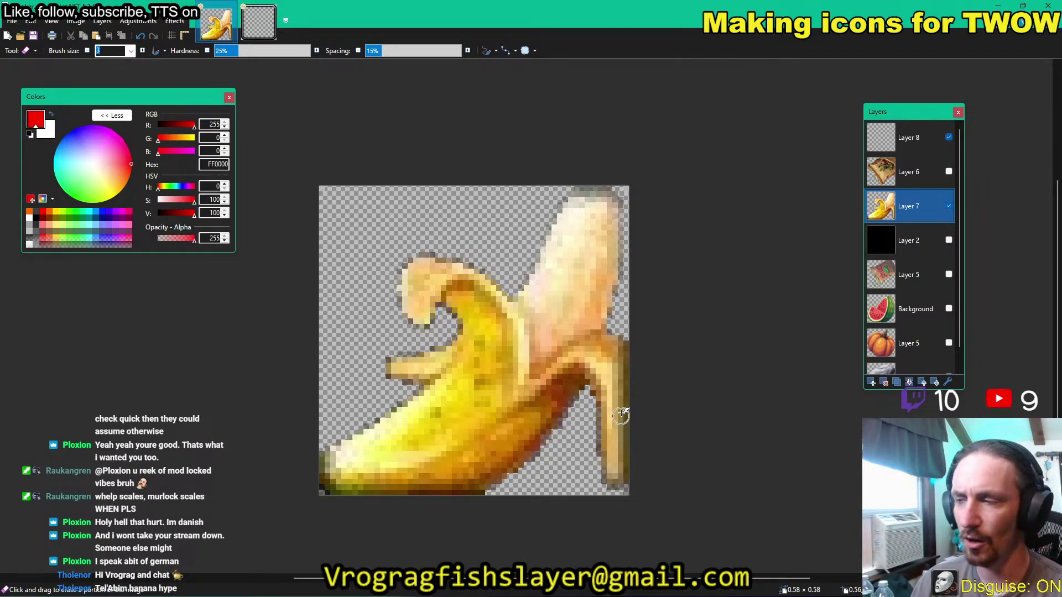
{"action": "scroll", "coordinate": [629, 394], "scroll_direction": "up", "scroll_amount": 2}
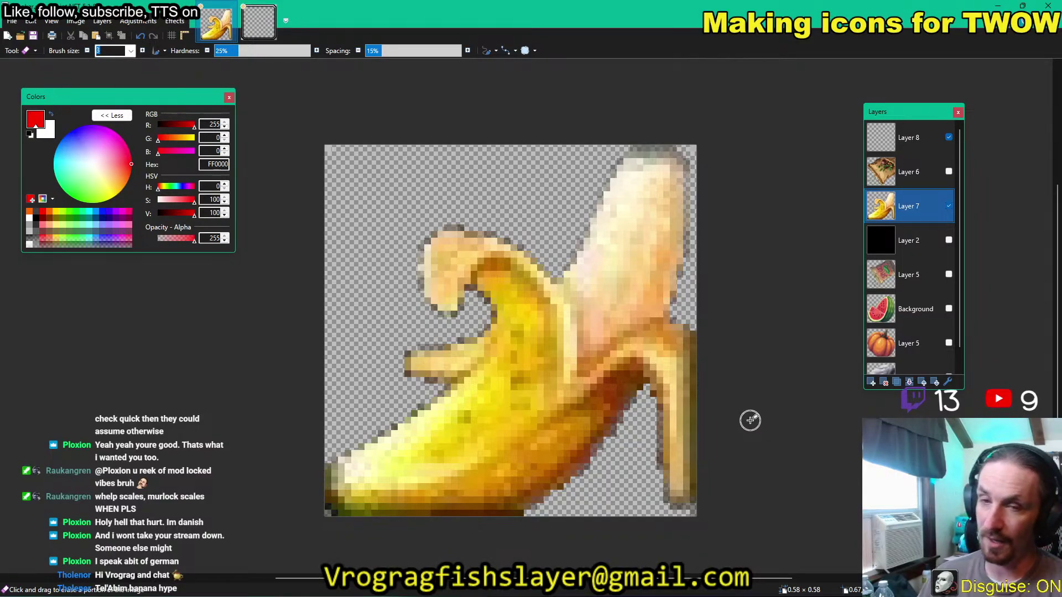
{"action": "scroll", "coordinate": [427, 388], "scroll_direction": "up", "scroll_amount": 3}
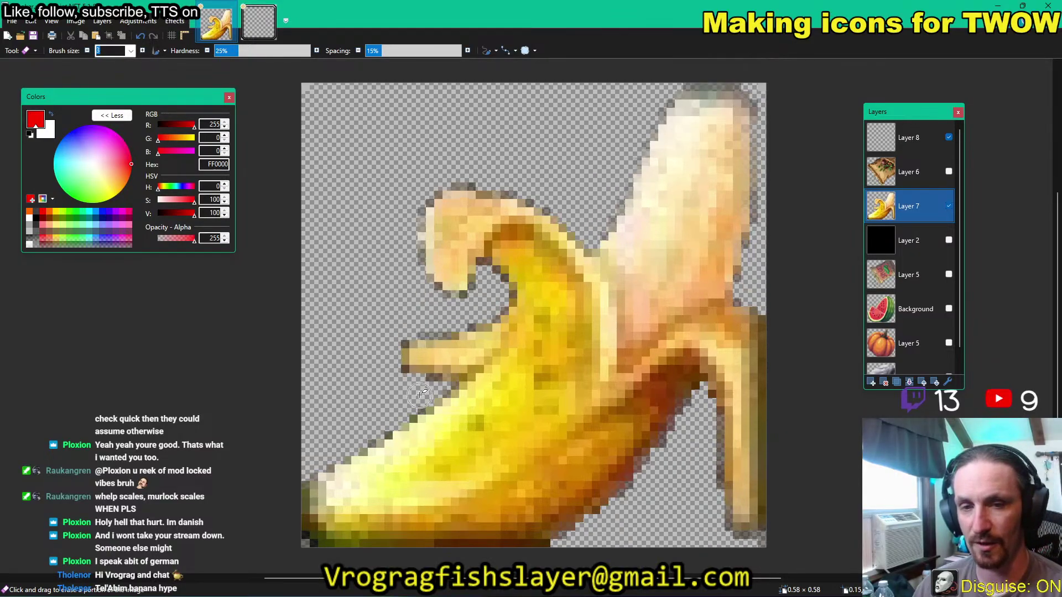
{"action": "scroll", "coordinate": [428, 388], "scroll_direction": "up", "scroll_amount": 1}
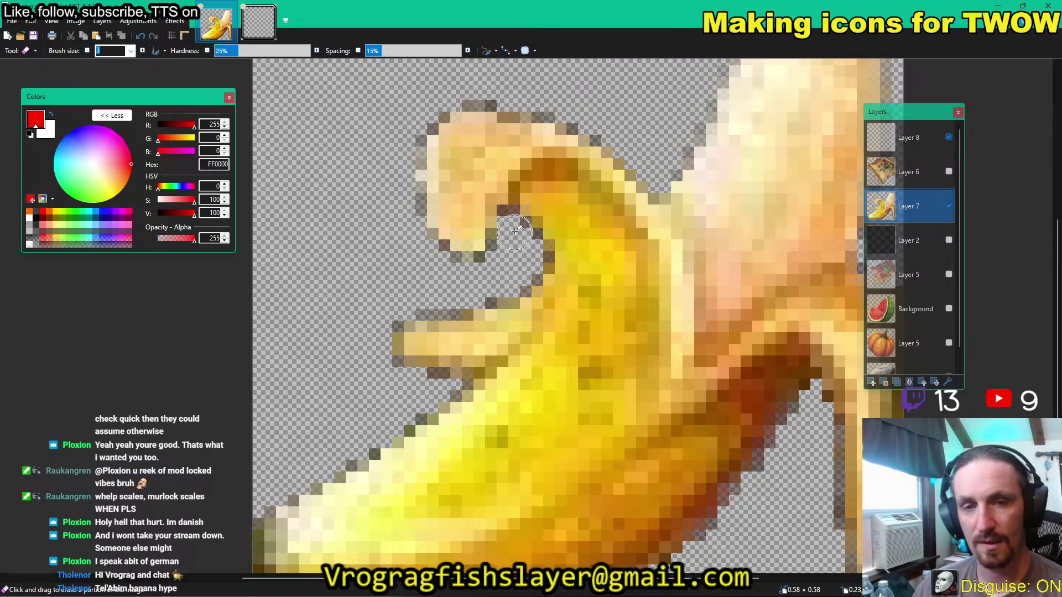
{"action": "scroll", "coordinate": [551, 246], "scroll_direction": "down", "scroll_amount": 3}
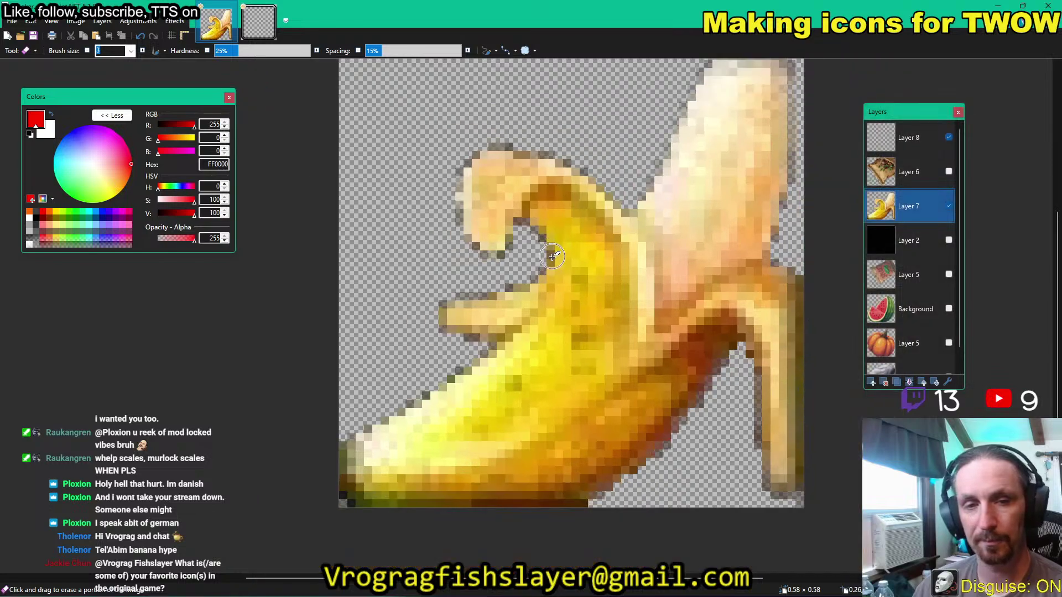
{"action": "scroll", "coordinate": [570, 296], "scroll_direction": "right", "scroll_amount": 3}
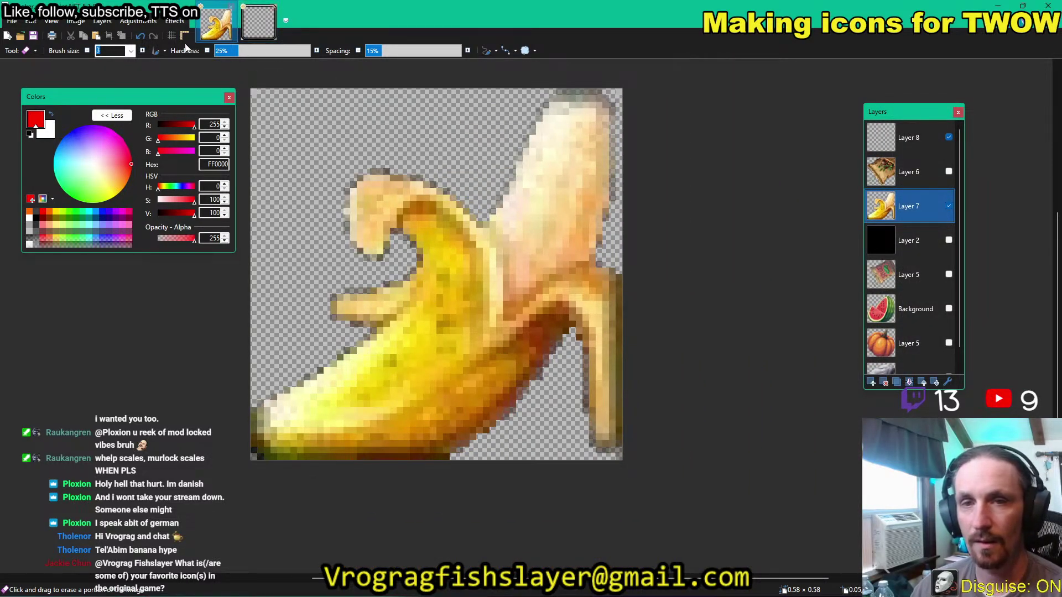
{"action": "left_click", "coordinate": [949, 240]}
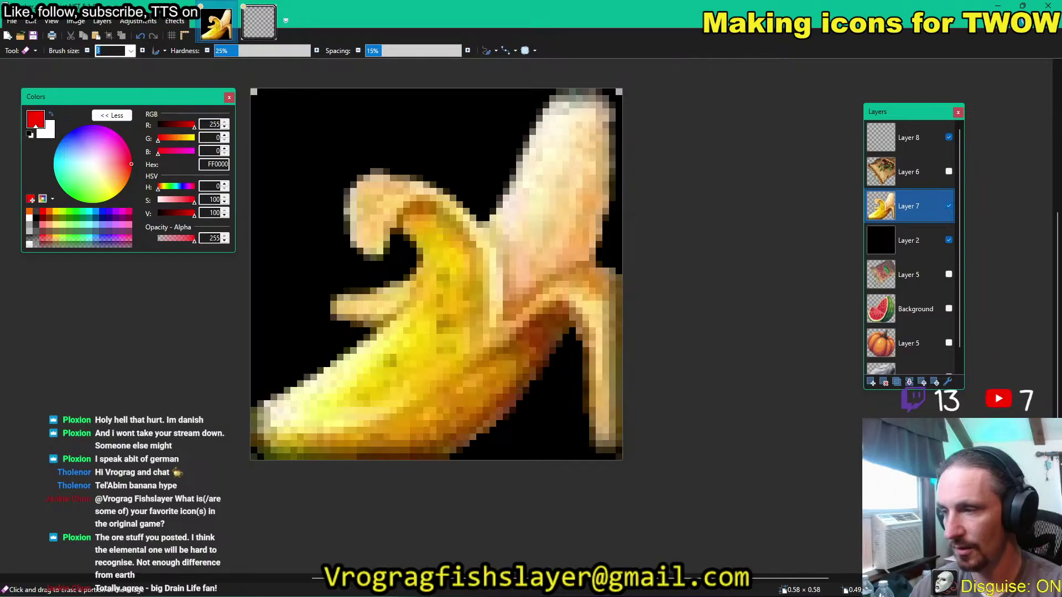
Switch to the browser, close the original banana icon image, and dismiss the Icon dialog on the Inv_misc_food_24 page.
{"action": "key", "text": "super+d"}
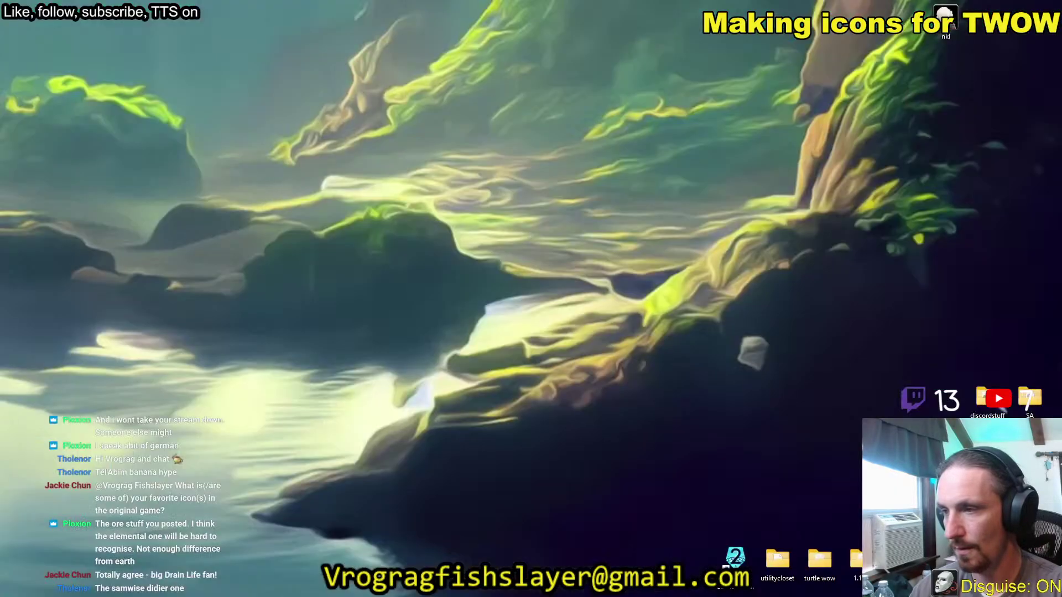
{"action": "key", "text": "super+d"}
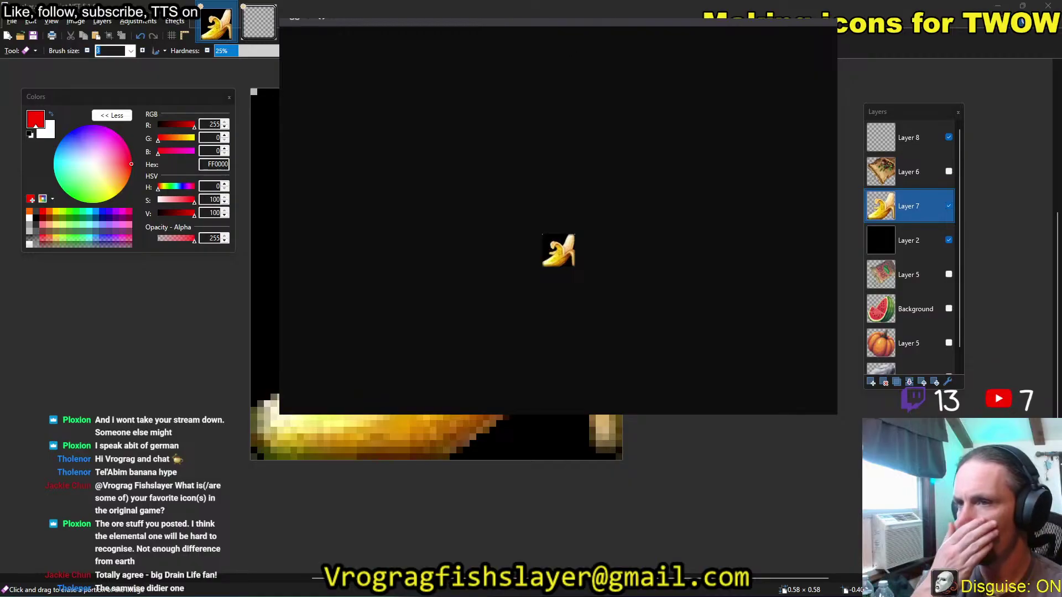
{"action": "key", "text": "ctrl+w"}
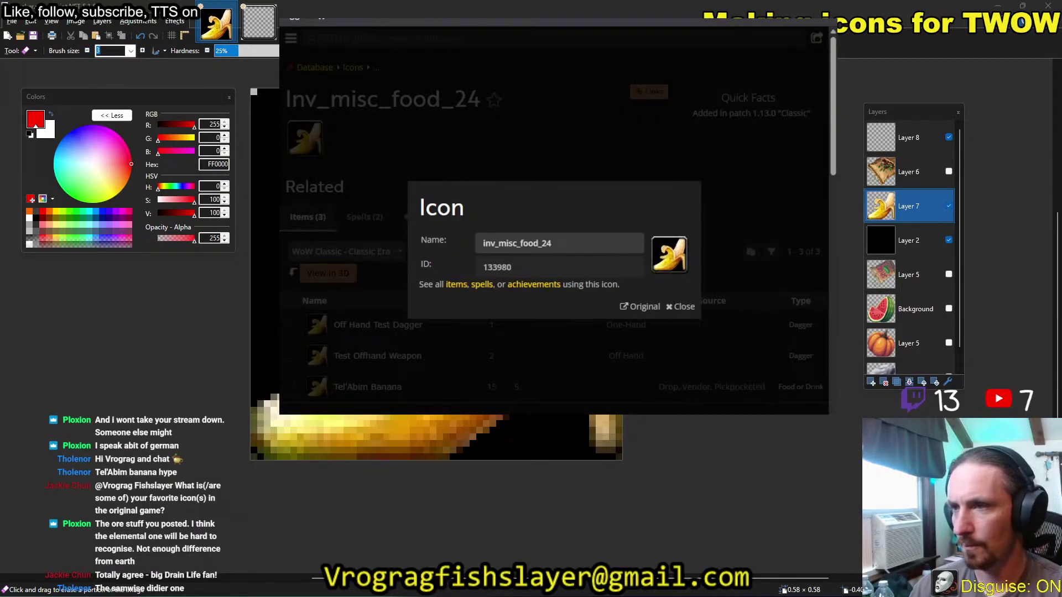
{"action": "left_click", "coordinate": [626, 161]}
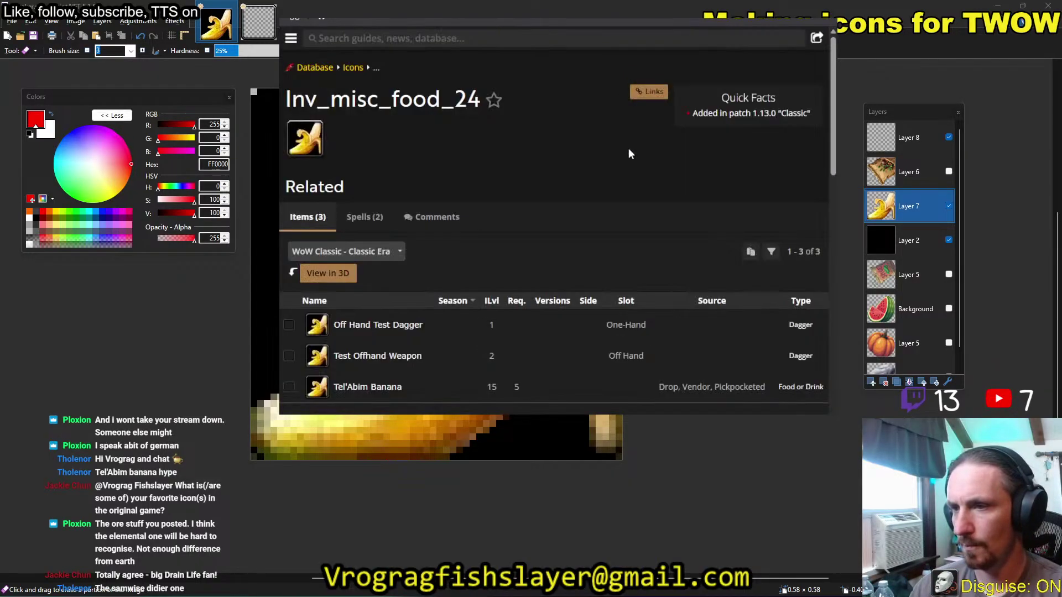
Search the database for clam and open the Big-mouth Clam item page from the item results.
{"action": "left_click", "coordinate": [479, 40]}
{"action": "type", "text": "clam"}
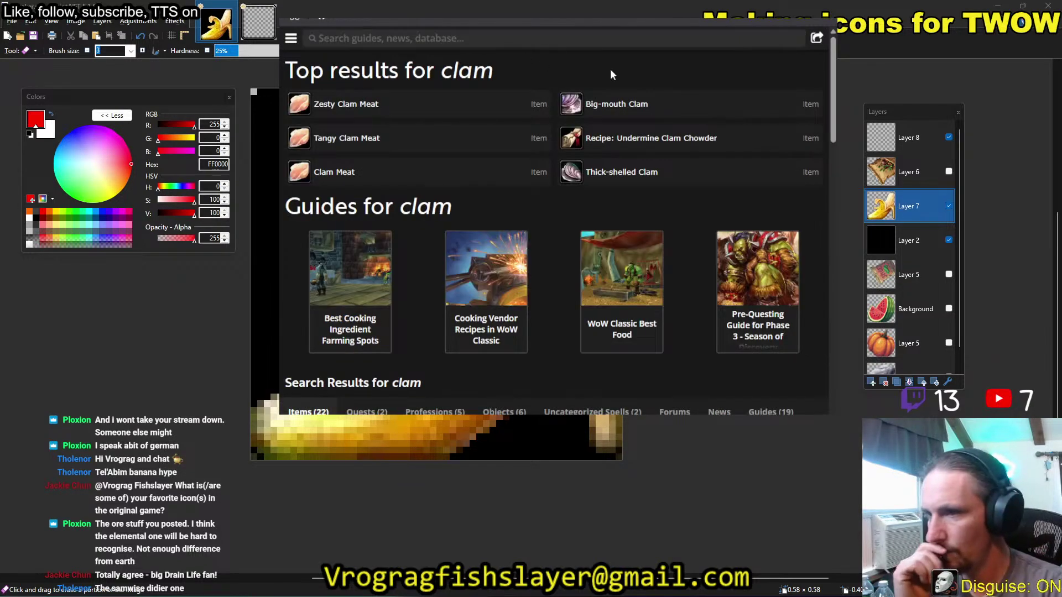
{"action": "scroll", "coordinate": [629, 237], "scroll_direction": "down", "scroll_amount": 6}
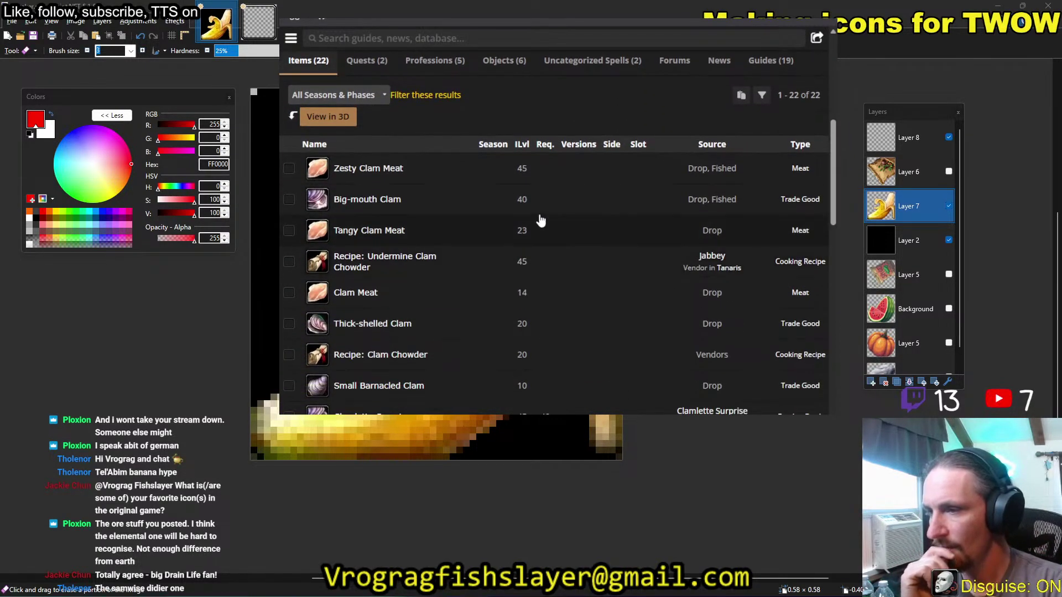
{"action": "mouse_move", "coordinate": [326, 215]}
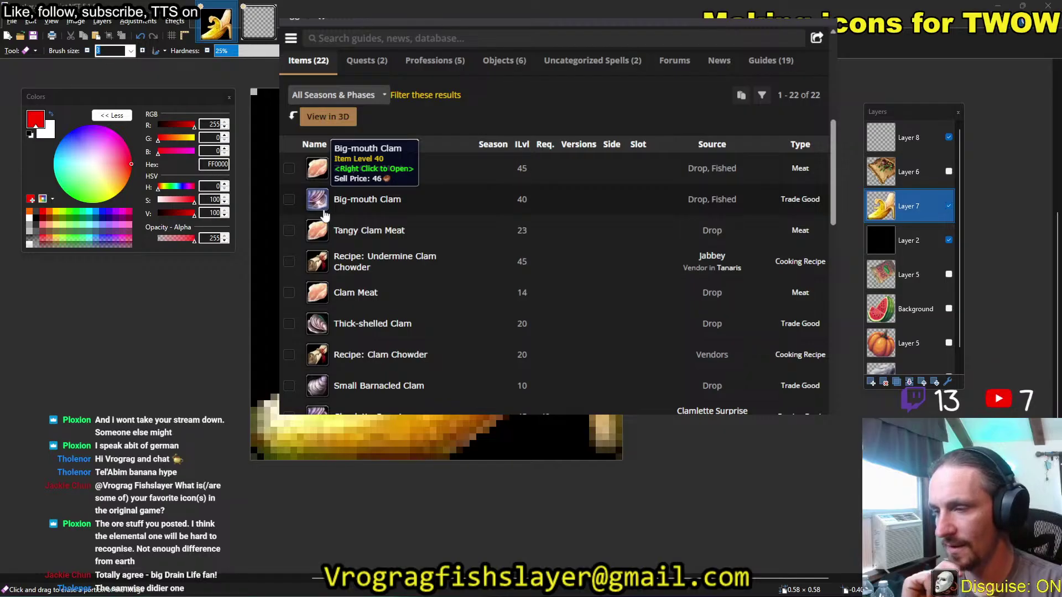
{"action": "scroll", "coordinate": [335, 221], "scroll_direction": "down", "scroll_amount": 1}
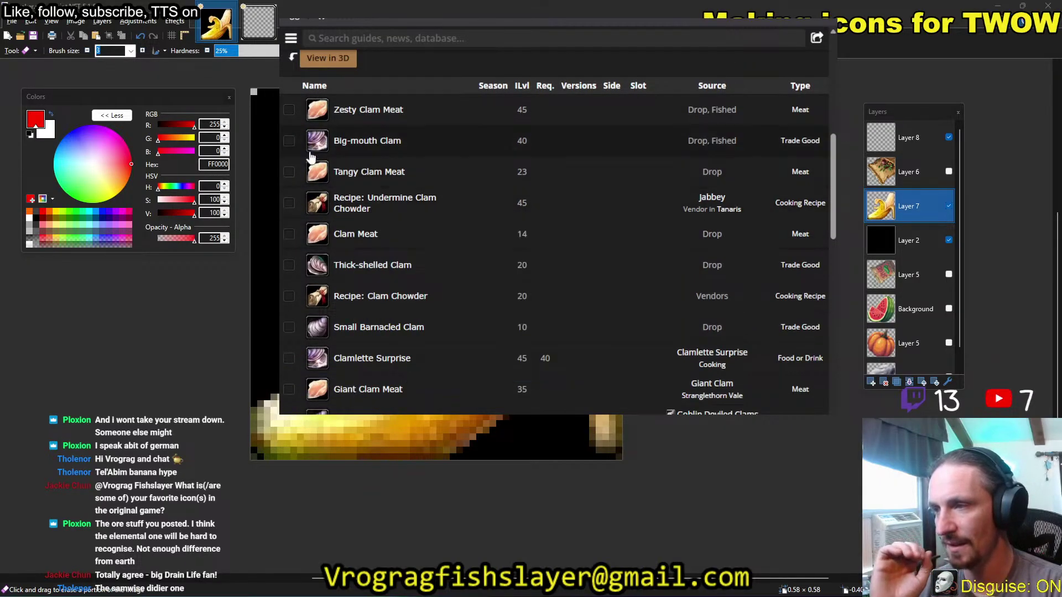
{"action": "mouse_move", "coordinate": [317, 144]}
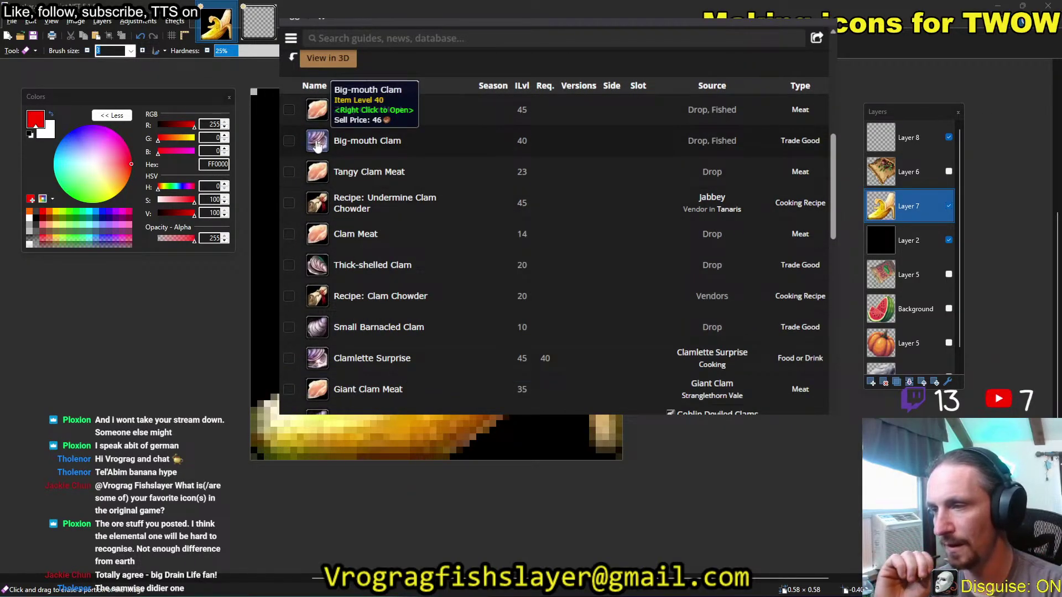
{"action": "left_click", "coordinate": [317, 144]}
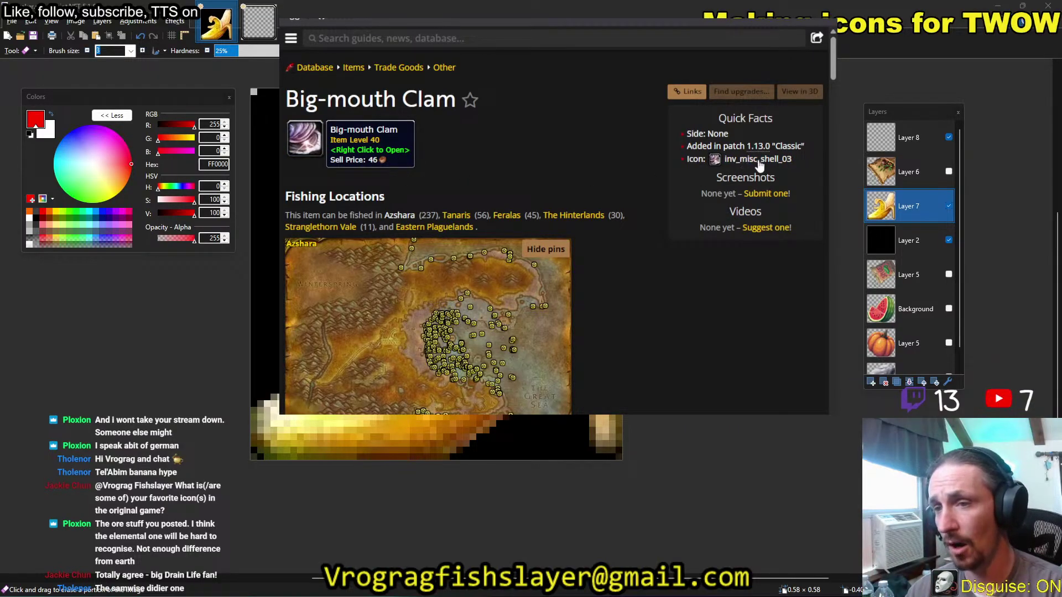
Open the page for the inv_misc_shell_03 icon, view the enlarged clam icon, and dismiss its details.
{"action": "left_click", "coordinate": [758, 160]}
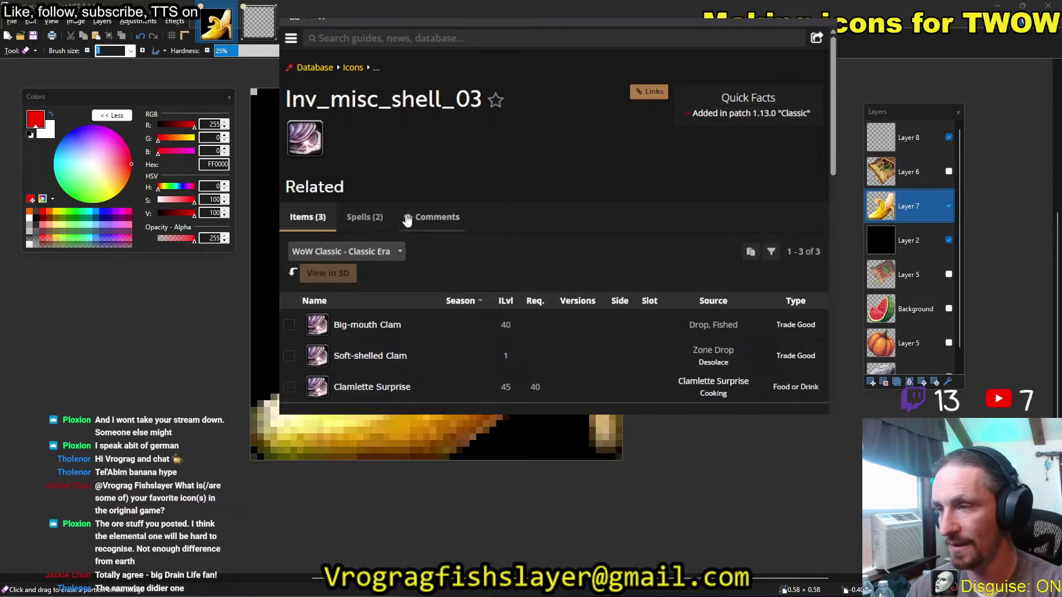
{"action": "left_click", "coordinate": [303, 148]}
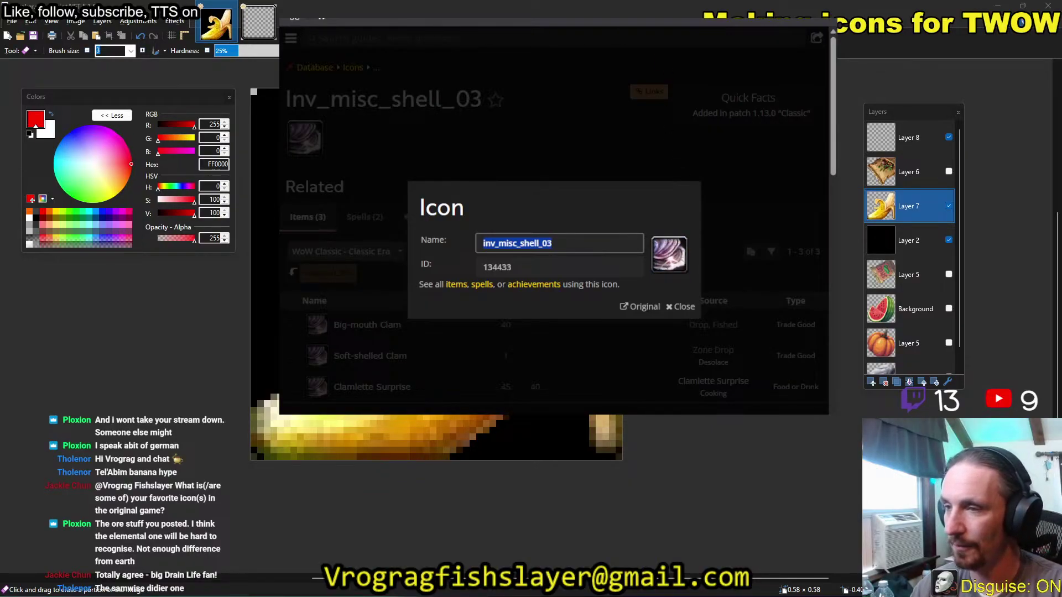
{"action": "left_click", "coordinate": [576, 142]}
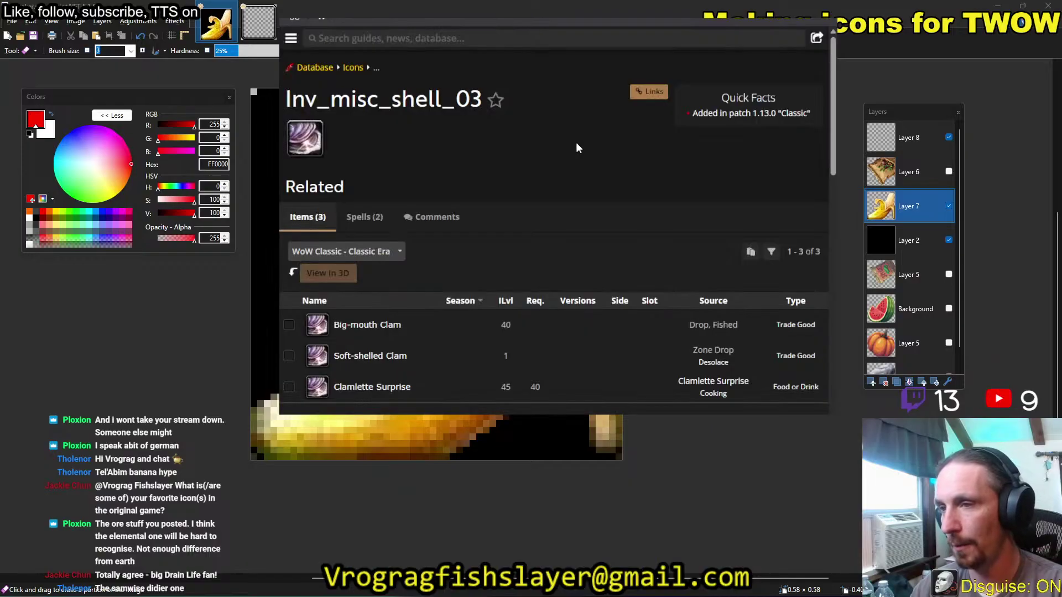
Search the database for drain and open the Drain Life spell page.
{"action": "left_click", "coordinate": [462, 39]}
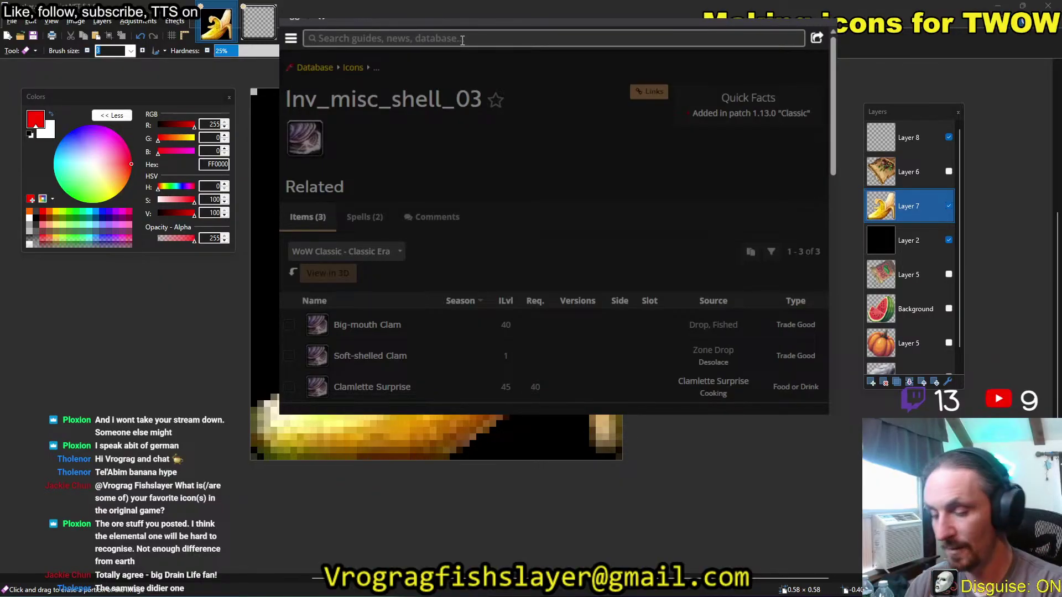
{"action": "type", "text": "drain"}
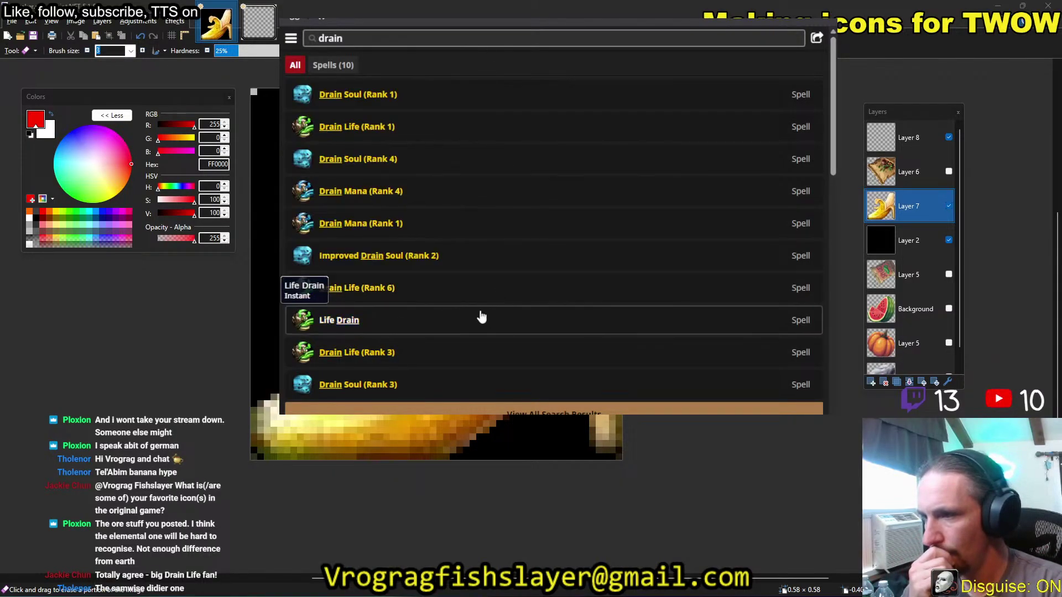
{"action": "key", "text": "Return"}
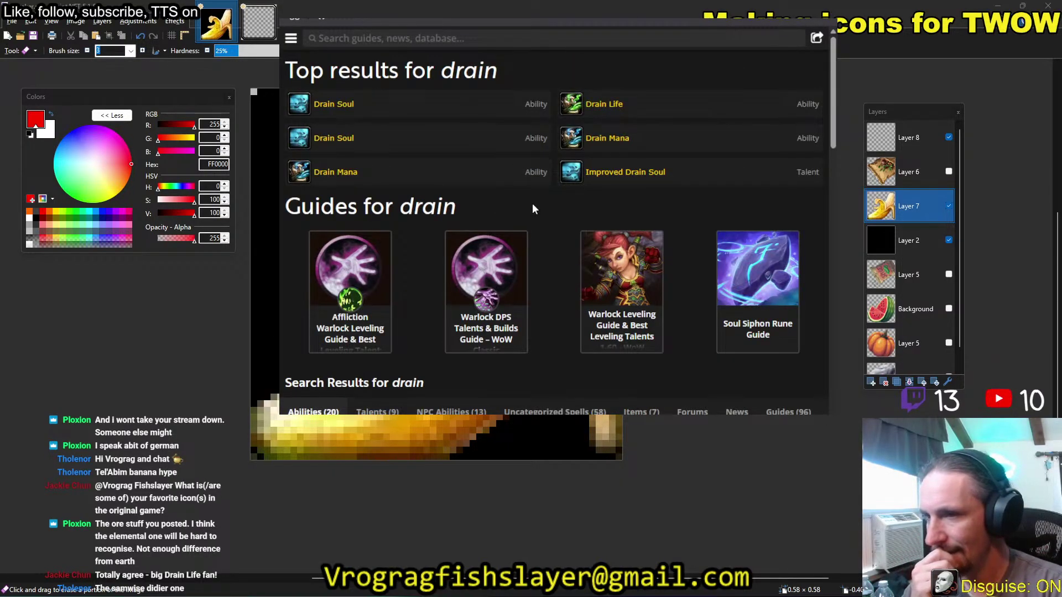
{"action": "left_click", "coordinate": [575, 105]}
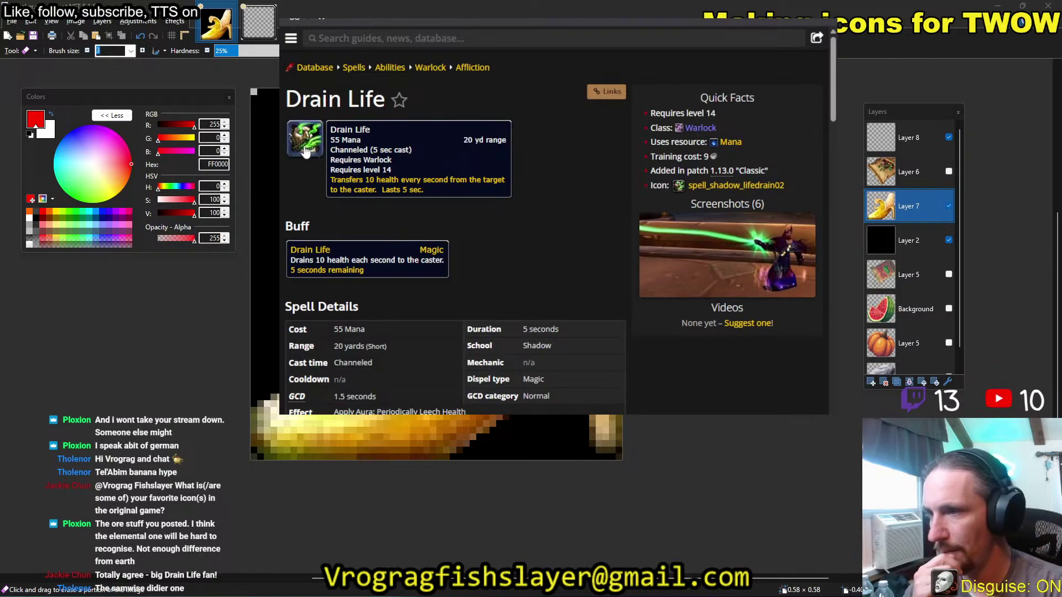
View Drain Life's enlarged icon, dismiss its details, and switch back to the banana image in paint.net.
{"action": "left_click", "coordinate": [306, 145]}
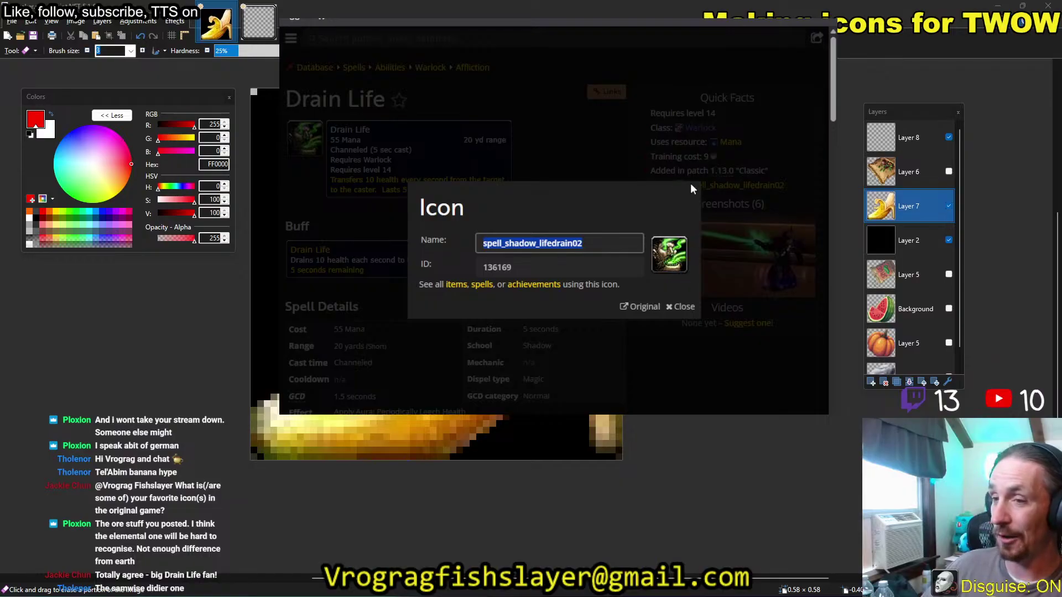
{"action": "left_click", "coordinate": [540, 115]}
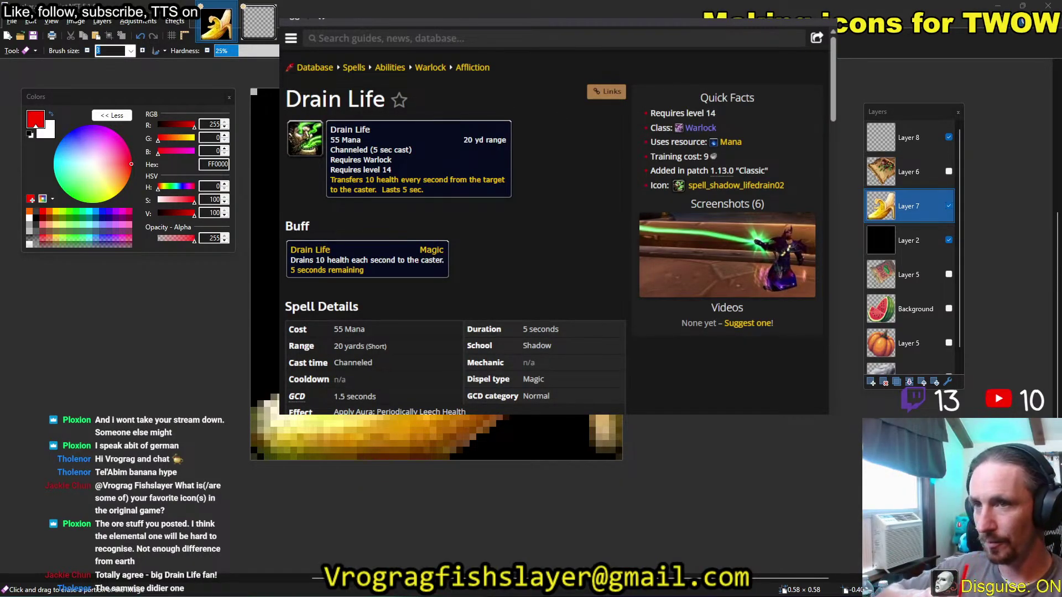
{"action": "key", "text": "alt+Tab"}
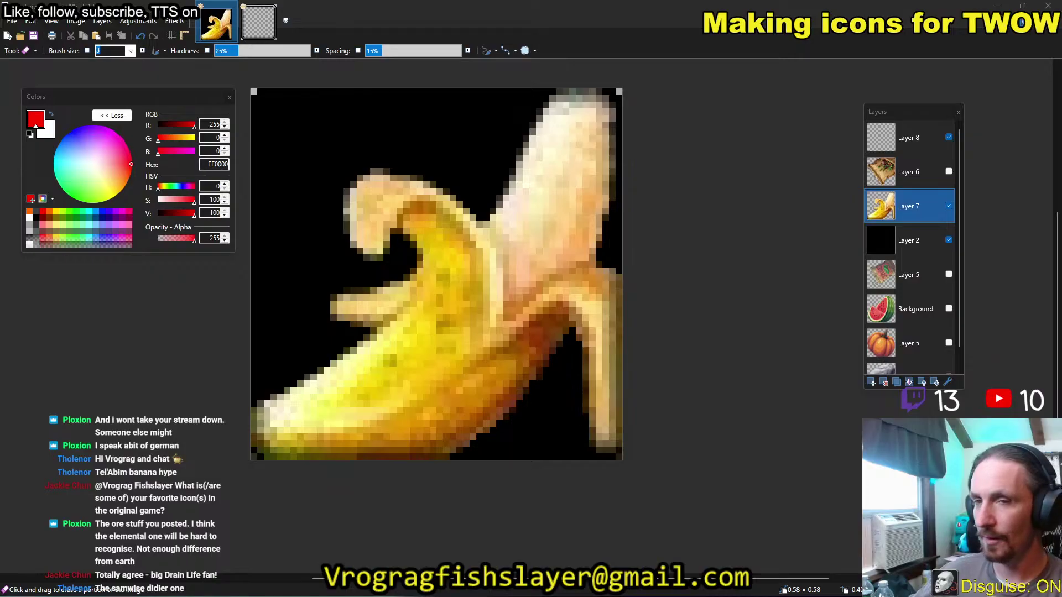
{"action": "left_click", "coordinate": [421, 12]}
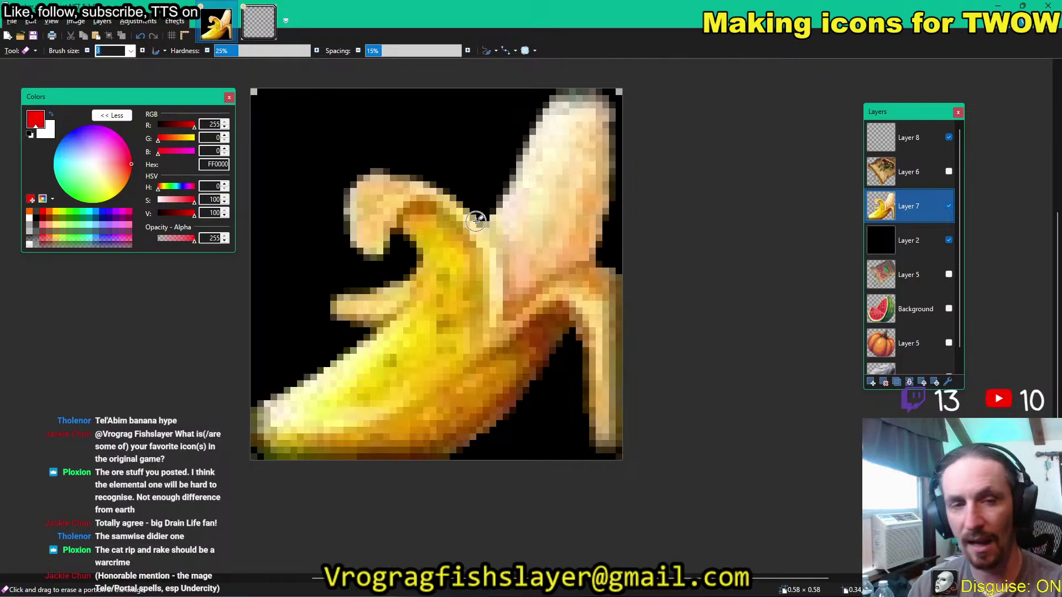
Try recolouring the banana on Layer 7 with Hue / Saturation, using saturation 102 and a hue of -21.
{"action": "left_click", "coordinate": [144, 25]}
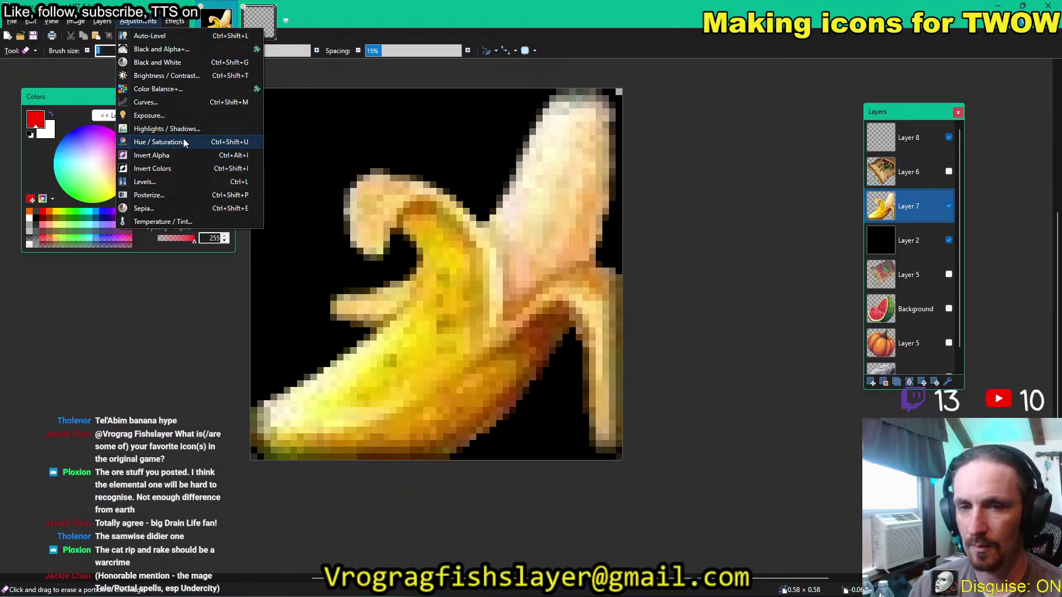
{"action": "left_click", "coordinate": [165, 142]}
{"action": "left_click_drag", "start_coordinate": [534, 242], "coordinate": [766, 224]}
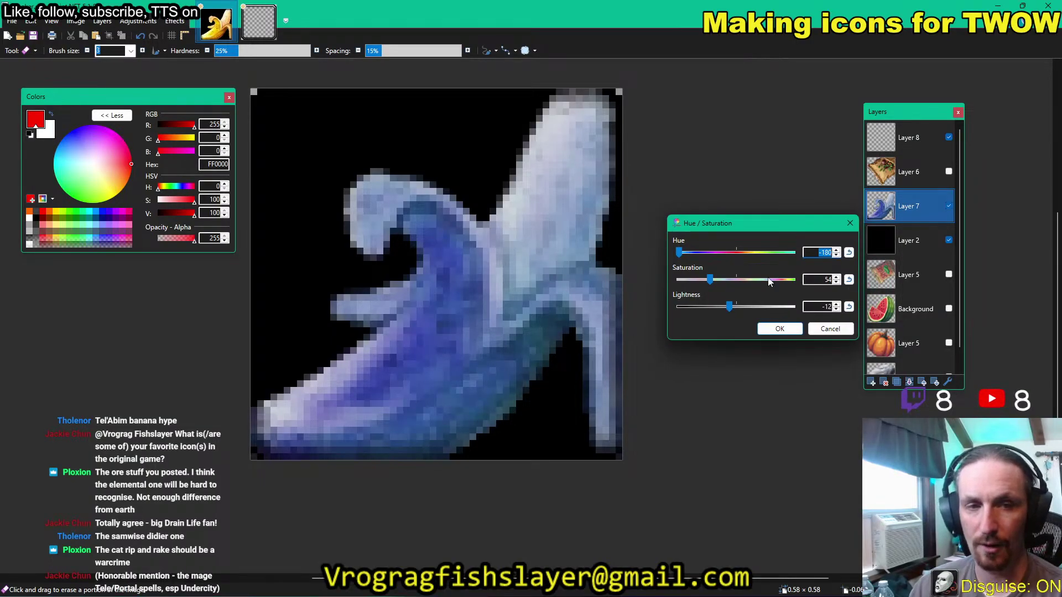
{"action": "left_click_drag", "start_coordinate": [711, 279], "coordinate": [739, 288]}
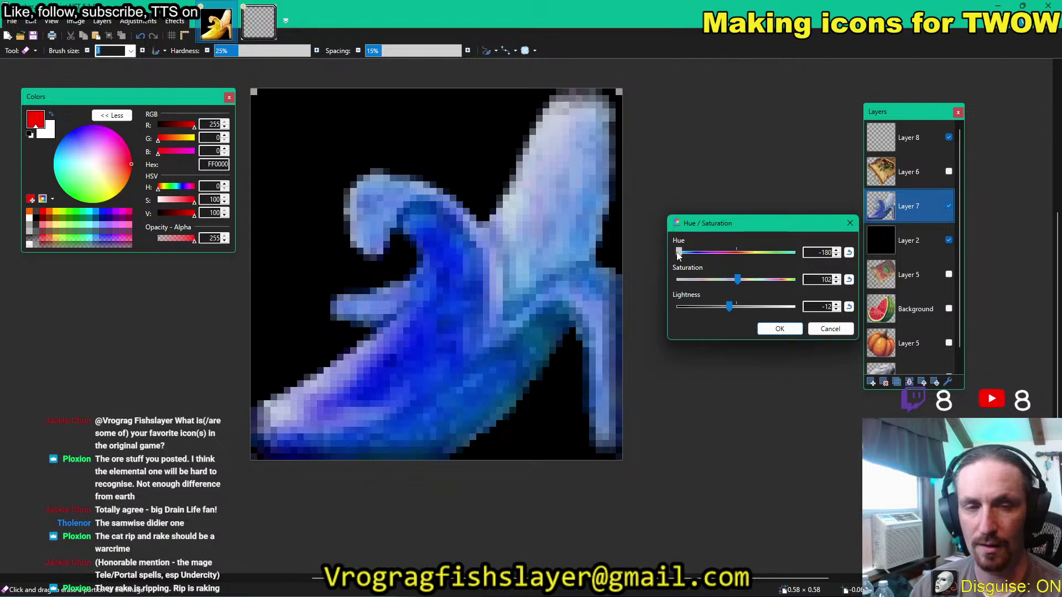
{"action": "left_click_drag", "start_coordinate": [679, 254], "coordinate": [729, 253]}
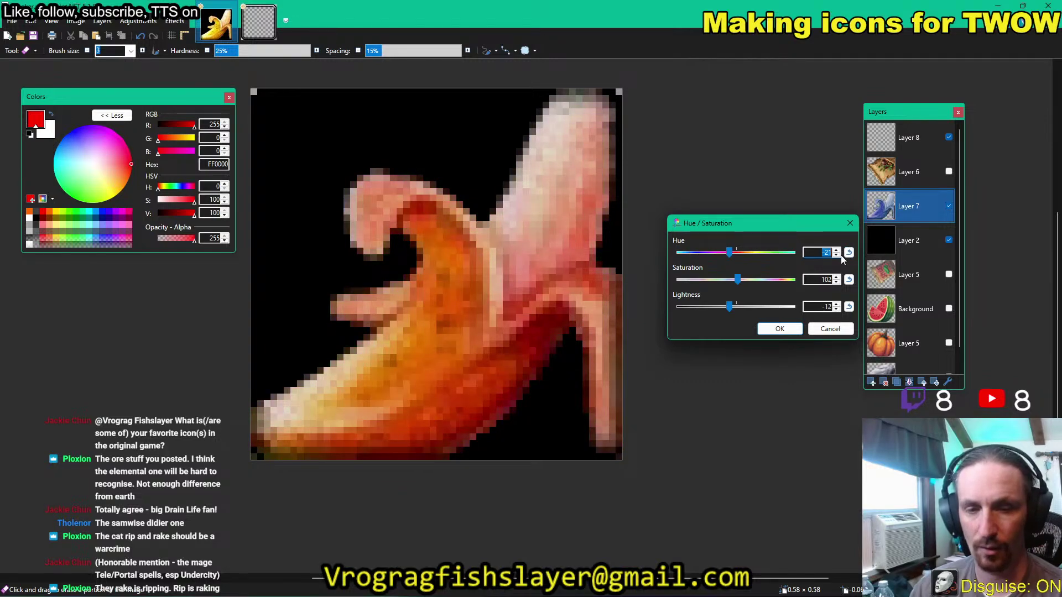
Return the Hue / Saturation adjustment to hue 0, saturation 100 and lightness 0, and apply it.
{"action": "type", "text": "0"}
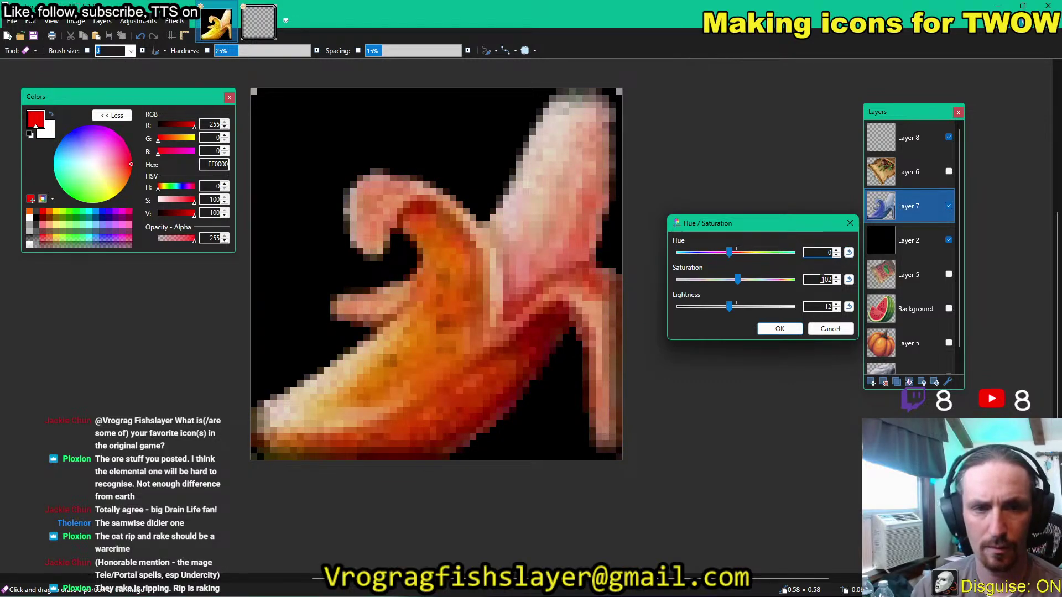
{"action": "double_click", "coordinate": [823, 280]}
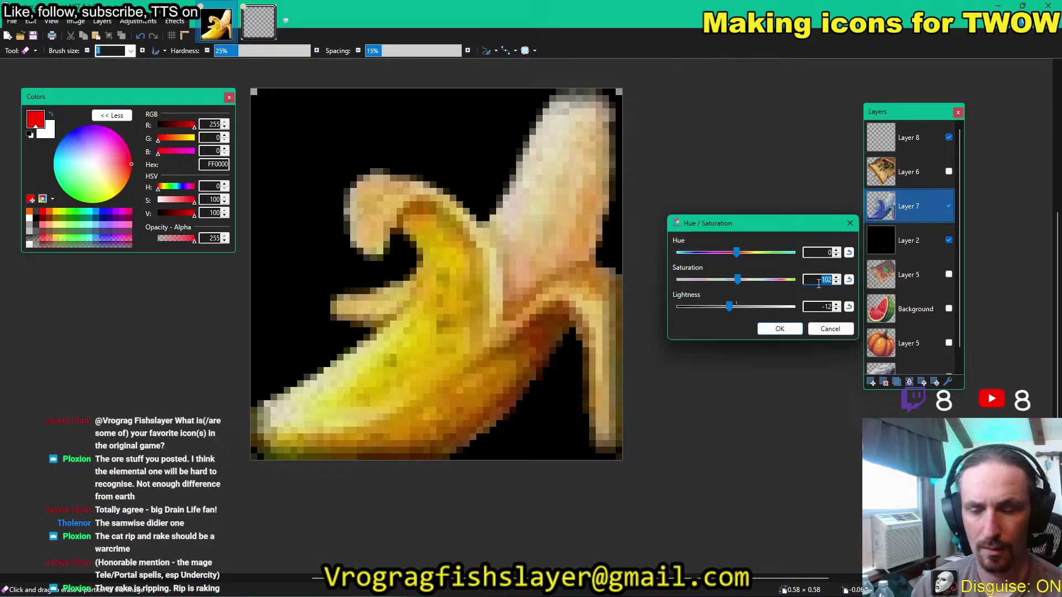
{"action": "key", "text": "BackSpace"}
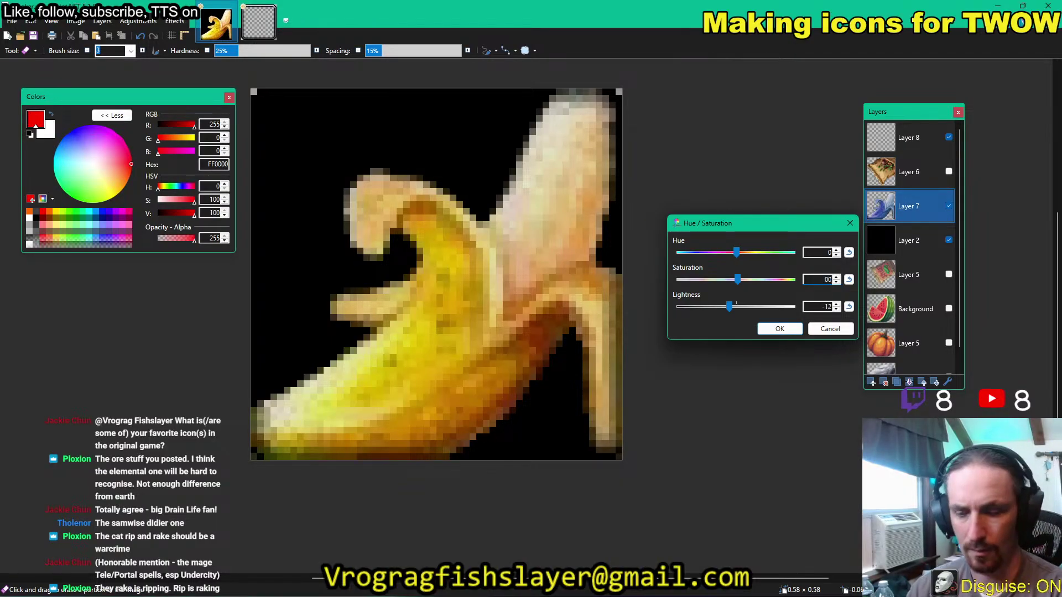
{"action": "type", "text": "100"}
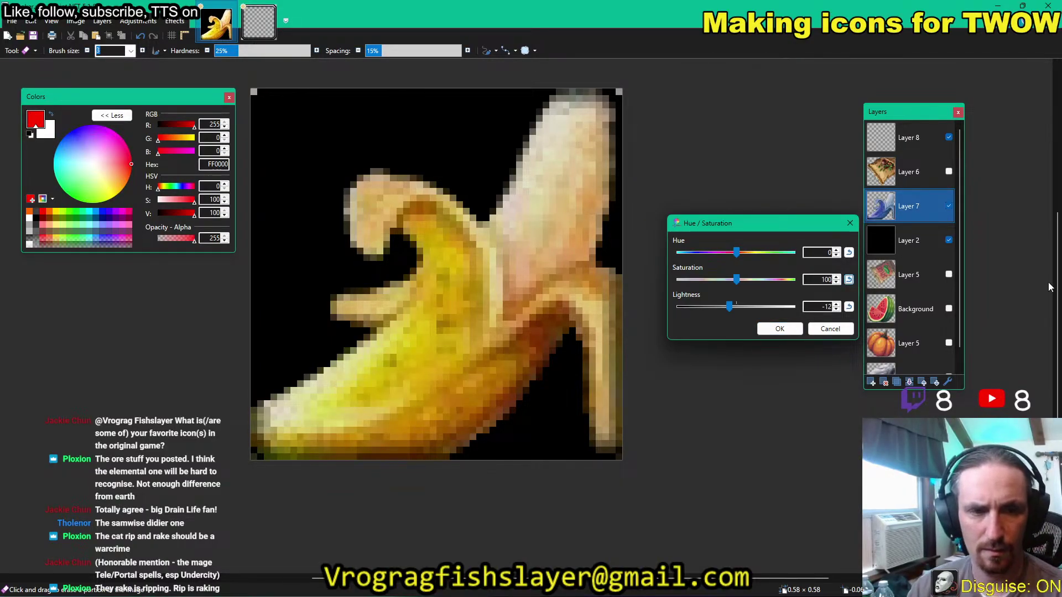
{"action": "double_click", "coordinate": [824, 307]}
{"action": "type", "text": "0"}
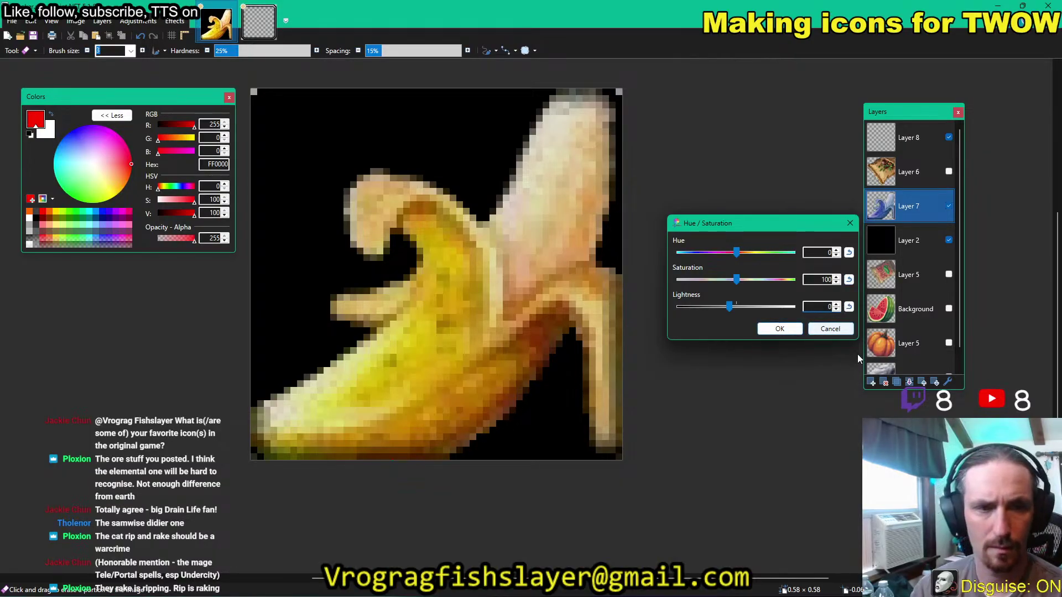
{"action": "left_click", "coordinate": [780, 329]}
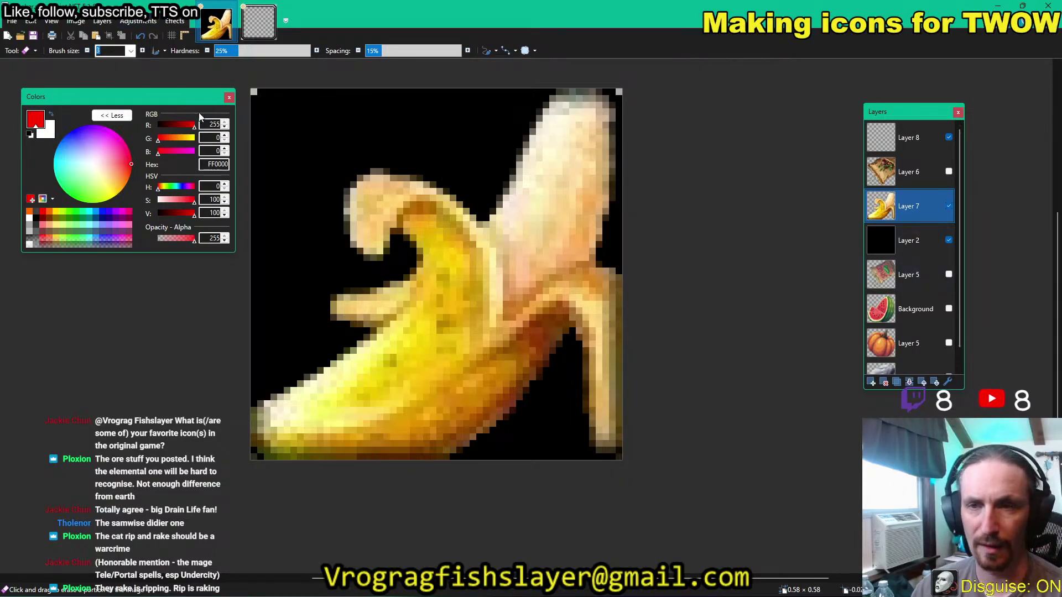
Preview hue shifts of -54 and -9 on the banana with Hue / Saturation, and cancel the adjustment.
{"action": "left_click", "coordinate": [125, 22]}
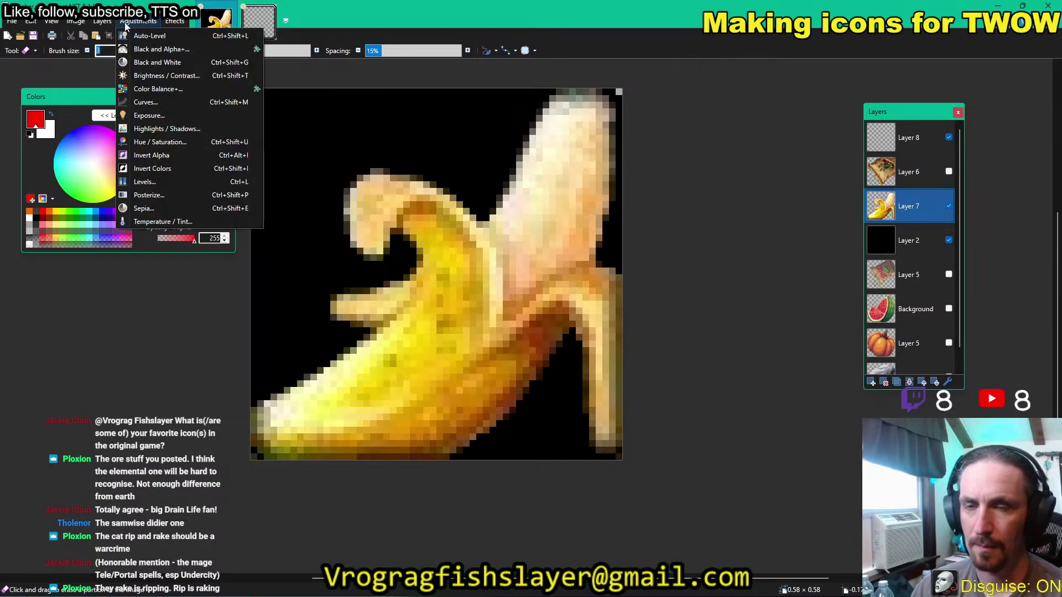
{"action": "left_click", "coordinate": [198, 145]}
{"action": "left_click_drag", "start_coordinate": [542, 245], "coordinate": [768, 228]}
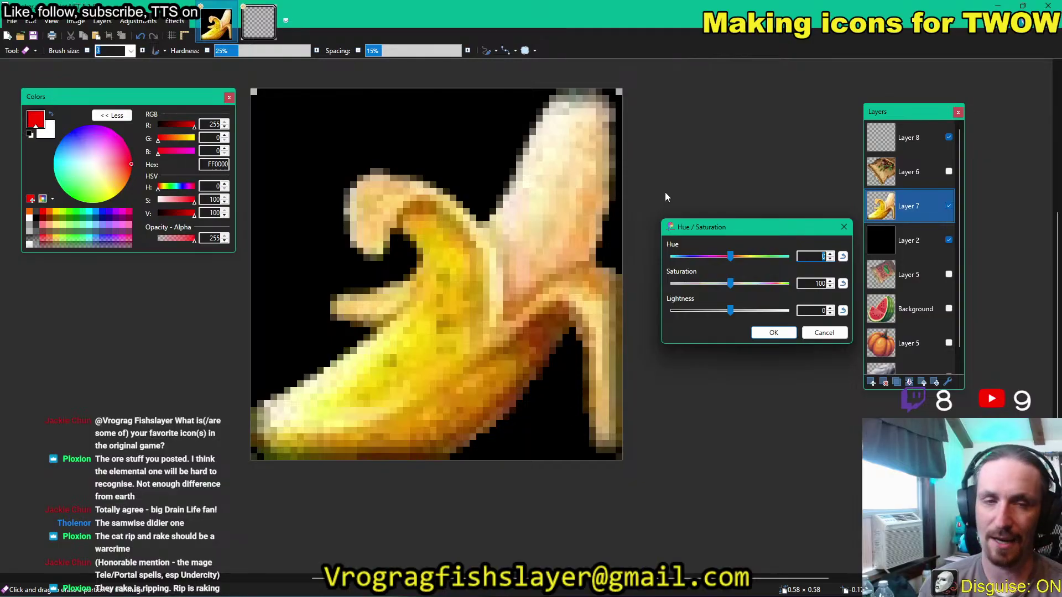
{"action": "left_click", "coordinate": [731, 260]}
{"action": "mouse_move", "coordinate": [731, 261]}
{"action": "left_mouse_down"}
{"action": "mouse_move", "coordinate": [786, 260]}
{"action": "mouse_move", "coordinate": [678, 258]}
{"action": "mouse_move", "coordinate": [715, 260]}
{"action": "left_mouse_up"}
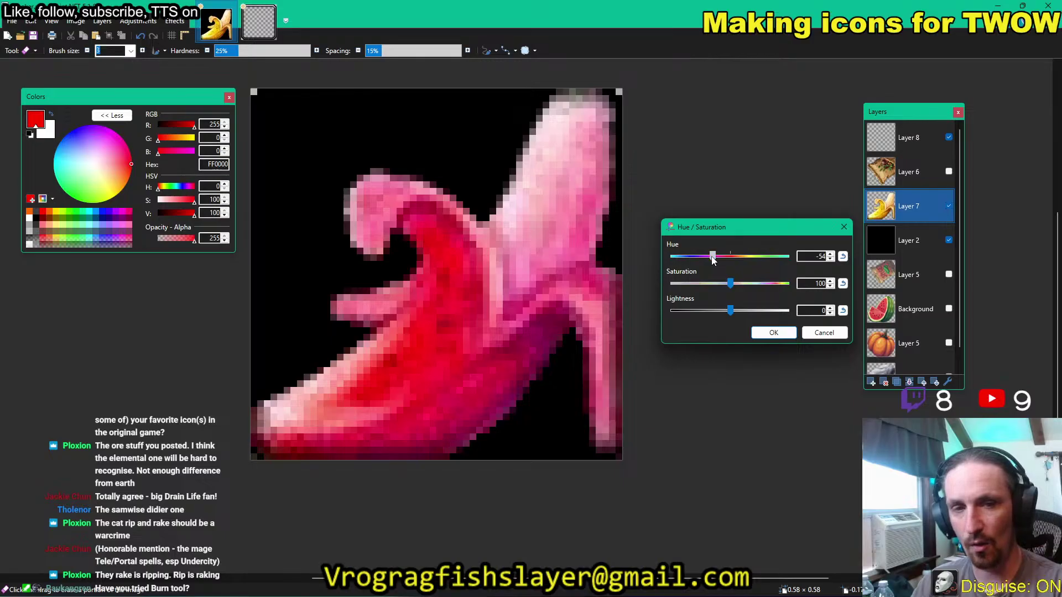
{"action": "left_click_drag", "start_coordinate": [713, 260], "coordinate": [727, 262]}
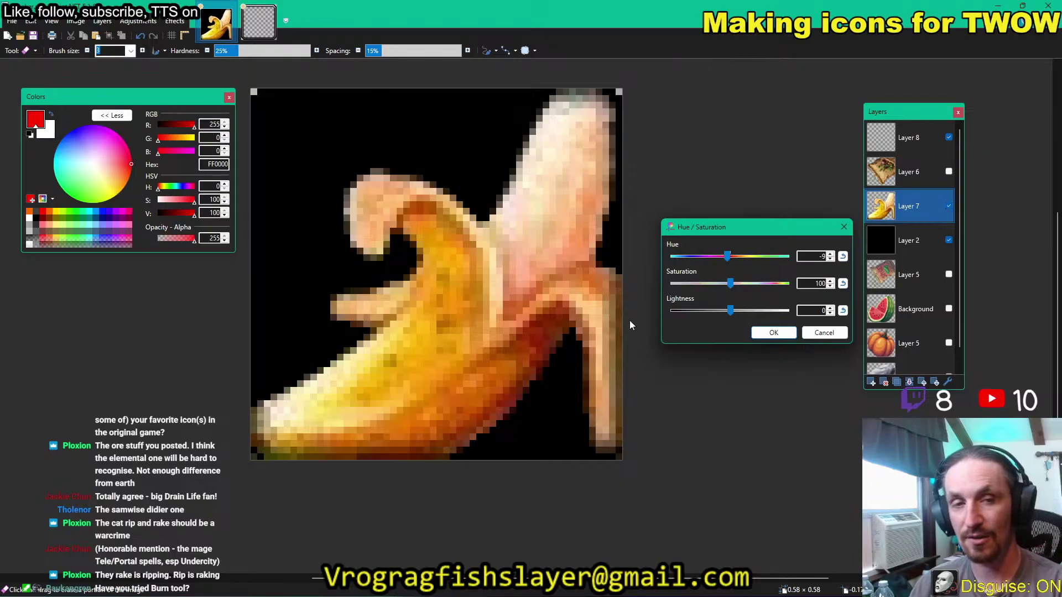
{"action": "left_click", "coordinate": [836, 332]}
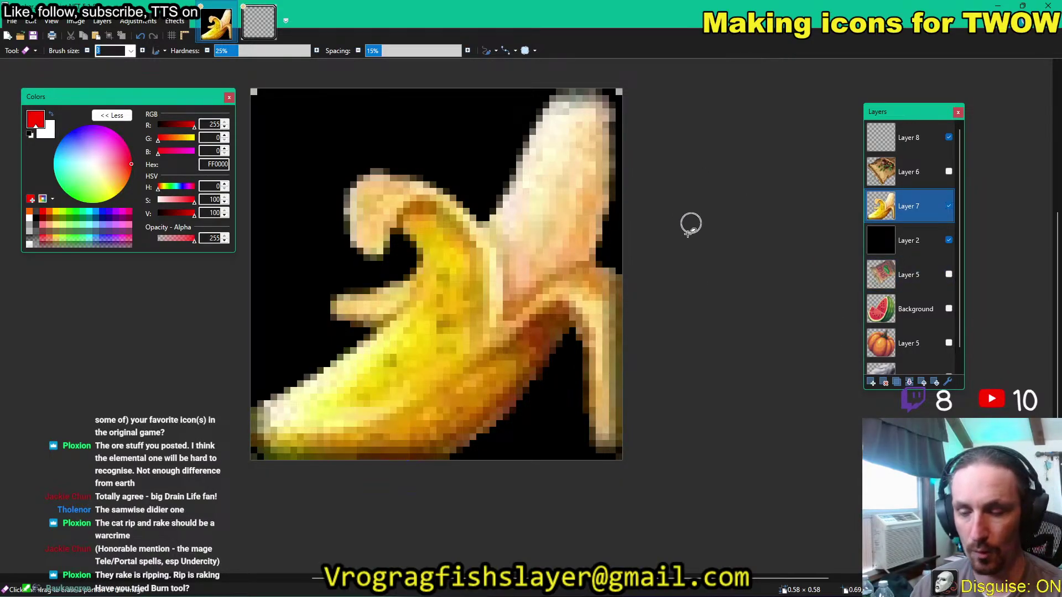
Move the Colors window clear of the enlarged banana image.
{"action": "scroll", "coordinate": [708, 299], "scroll_direction": "up", "scroll_amount": 1, "text": "ctrl"}
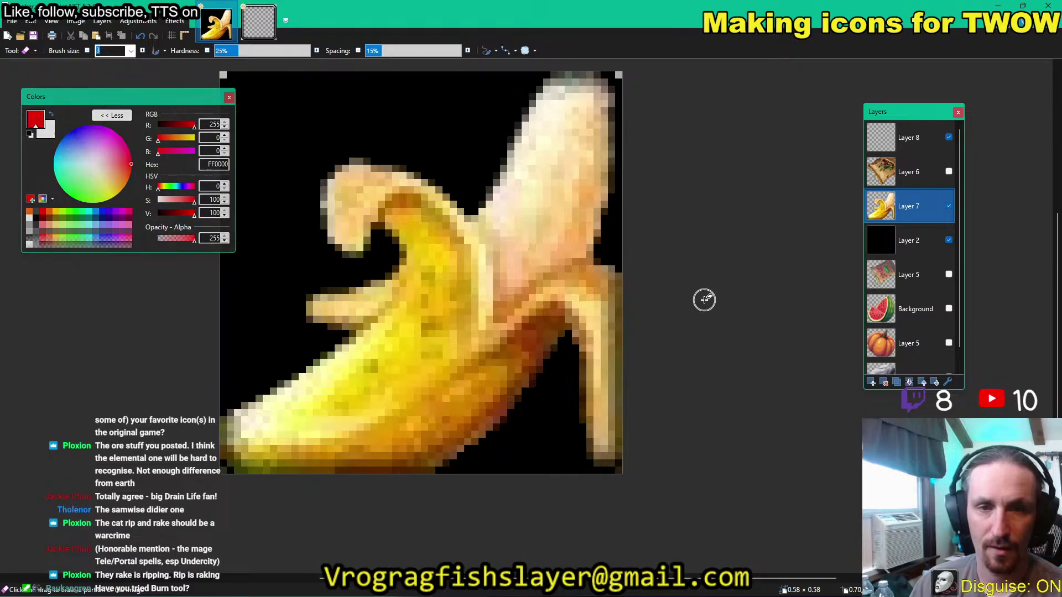
{"action": "scroll", "coordinate": [704, 300], "scroll_direction": "up", "scroll_amount": 1, "text": "ctrl"}
{"action": "scroll", "coordinate": [705, 323], "scroll_direction": "up", "scroll_amount": 1, "text": "ctrl"}
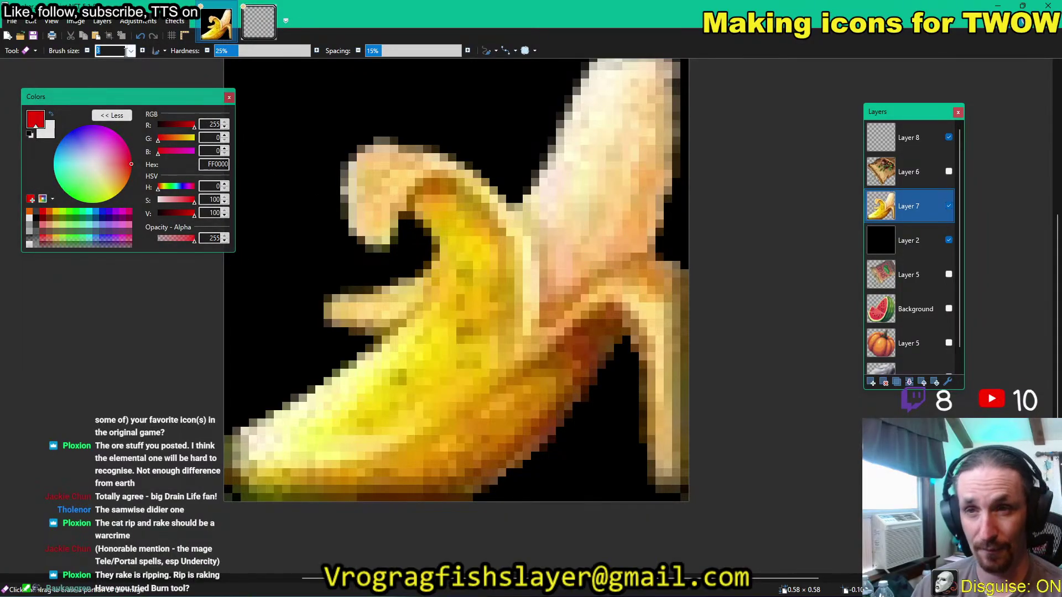
{"action": "left_click_drag", "start_coordinate": [105, 97], "coordinate": [85, 94]}
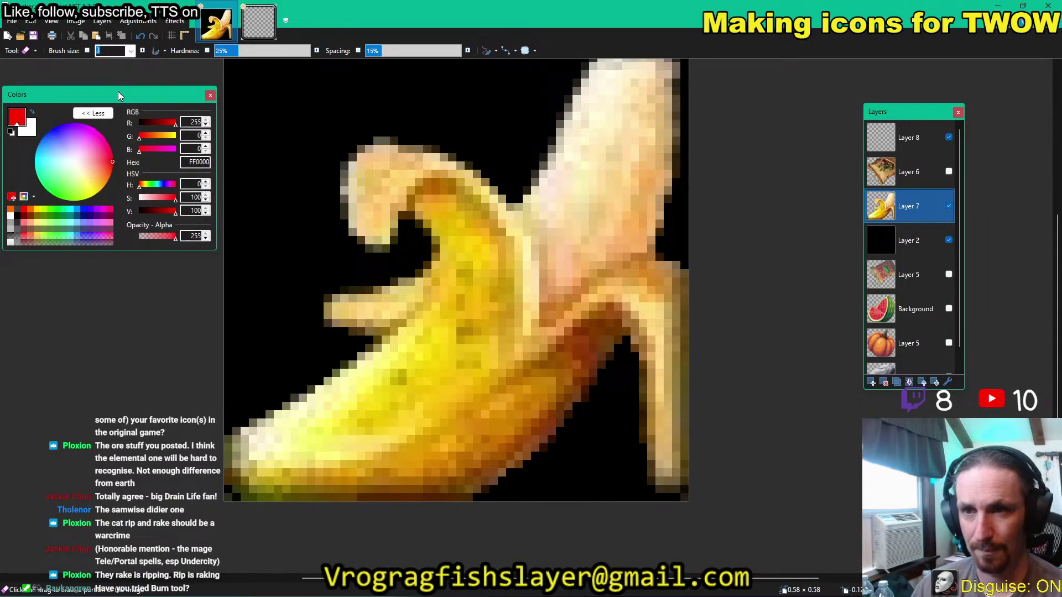
Switch to Lasso Select and make a small trial selection on the black background, clearing it again.
{"action": "left_click", "coordinate": [35, 50]}
{"action": "left_click", "coordinate": [53, 96]}
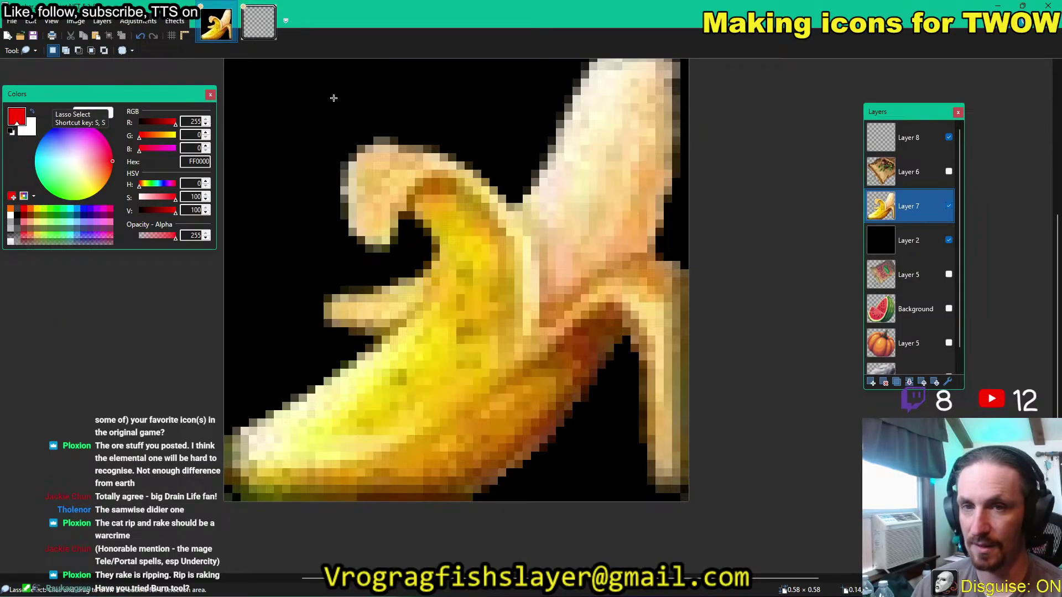
{"action": "mouse_move", "coordinate": [332, 98]}
{"action": "left_mouse_down"}
{"action": "mouse_move", "coordinate": [363, 118]}
{"action": "mouse_move", "coordinate": [383, 103]}
{"action": "mouse_move", "coordinate": [364, 81]}
{"action": "mouse_move", "coordinate": [304, 94]}
{"action": "mouse_move", "coordinate": [300, 116]}
{"action": "mouse_move", "coordinate": [353, 115]}
{"action": "mouse_move", "coordinate": [358, 99]}
{"action": "mouse_move", "coordinate": [345, 88]}
{"action": "mouse_move", "coordinate": [308, 101]}
{"action": "left_mouse_up"}
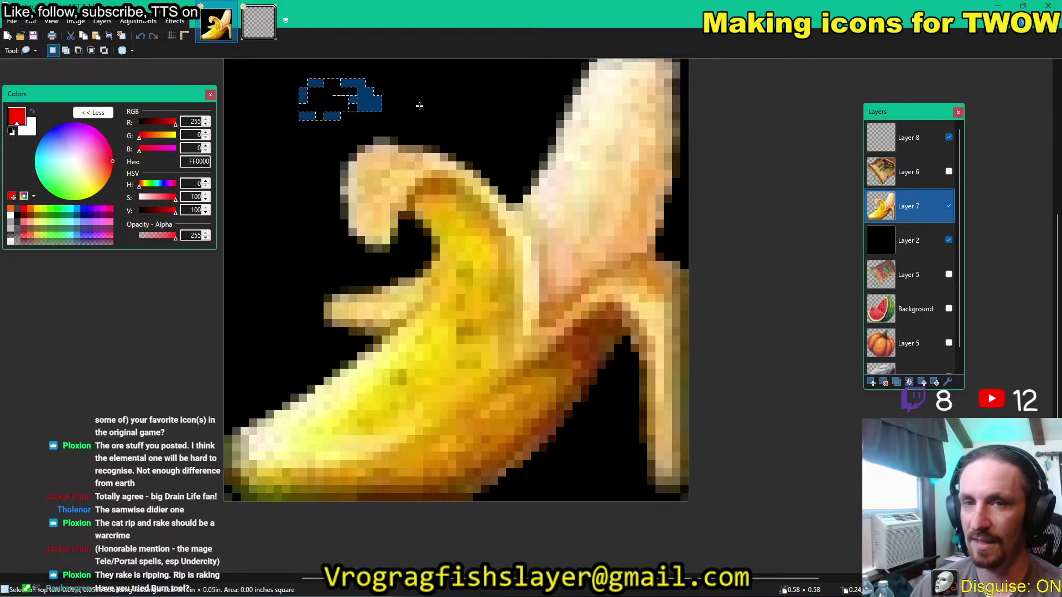
{"action": "left_click", "coordinate": [418, 105]}
{"action": "scroll", "coordinate": [522, 272], "scroll_direction": "right", "scroll_amount": 3}
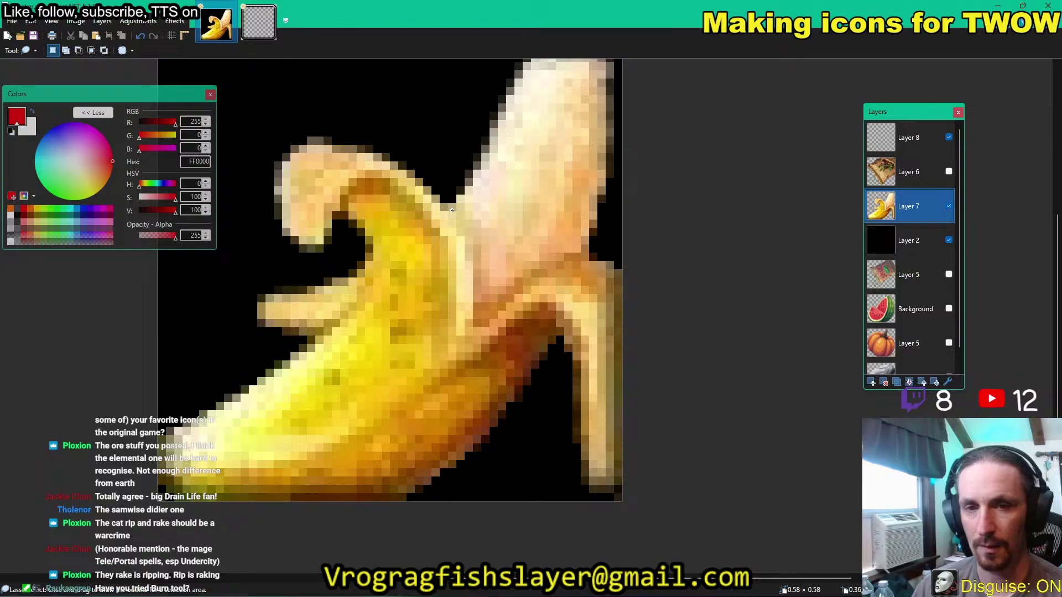
{"action": "mouse_move", "coordinate": [452, 210]}
{"action": "left_mouse_down"}
{"action": "mouse_move", "coordinate": [455, 278]}
{"action": "mouse_move", "coordinate": [449, 266]}
{"action": "mouse_move", "coordinate": [464, 263]}
{"action": "mouse_move", "coordinate": [462, 326]}
{"action": "left_mouse_up"}
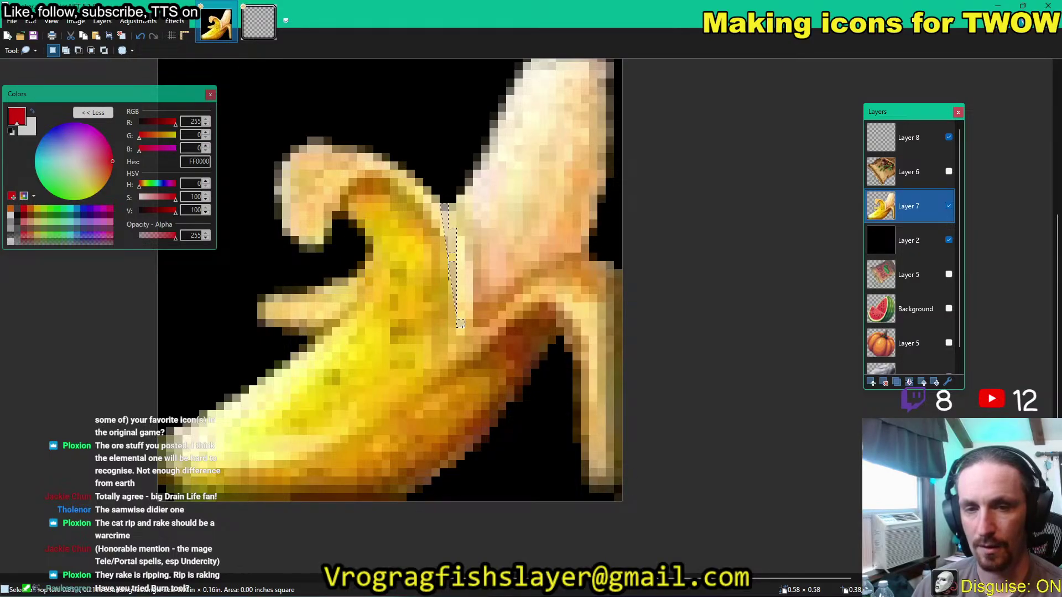
{"action": "left_click", "coordinate": [446, 214]}
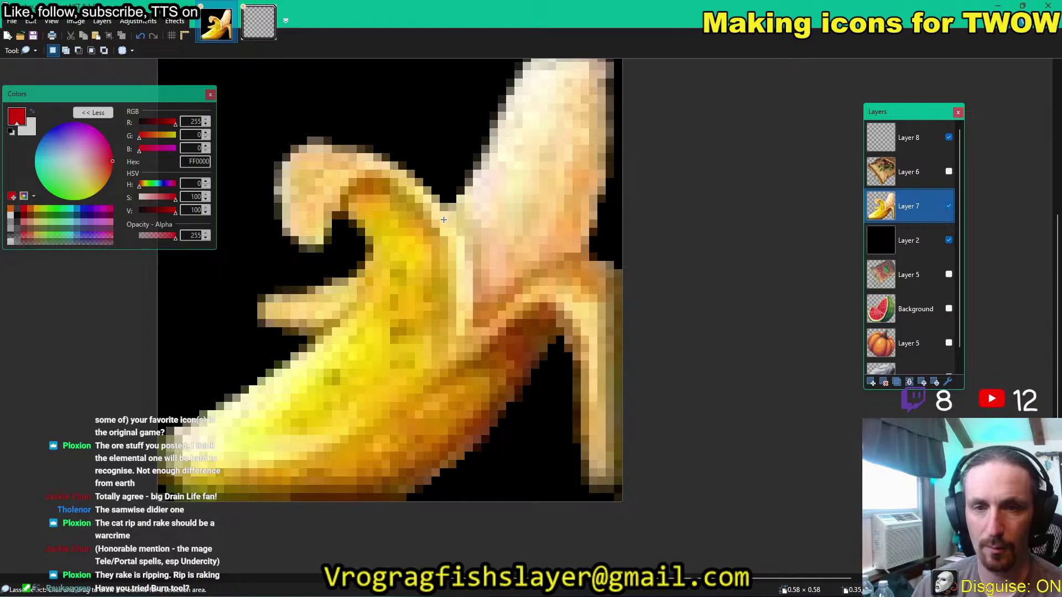
Select the peeled banana flesh on Layer 7 with the lasso, following its border with the peel.
{"action": "left_click_drag", "start_coordinate": [441, 208], "coordinate": [452, 233]}
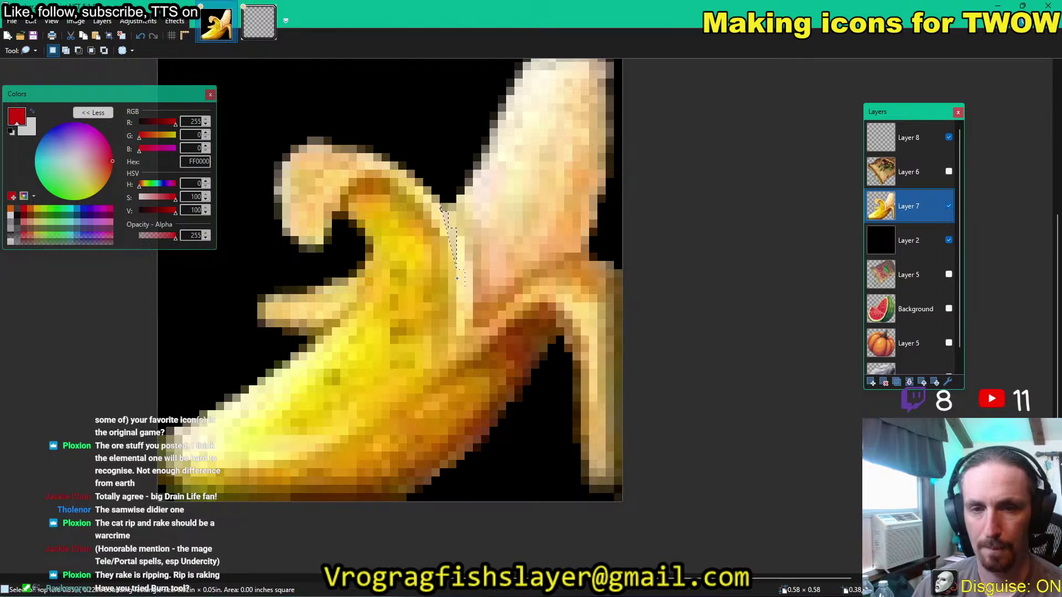
{"action": "mouse_move", "coordinate": [459, 291]}
{"action": "left_mouse_down"}
{"action": "mouse_move", "coordinate": [458, 317]}
{"action": "mouse_move", "coordinate": [481, 309]}
{"action": "left_mouse_up"}
{"action": "mouse_move", "coordinate": [469, 312]}
{"action": "left_mouse_down"}
{"action": "mouse_move", "coordinate": [550, 264]}
{"action": "mouse_move", "coordinate": [641, 239]}
{"action": "mouse_move", "coordinate": [669, 180]}
{"action": "mouse_move", "coordinate": [672, 133]}
{"action": "mouse_move", "coordinate": [637, 40]}
{"action": "mouse_move", "coordinate": [553, 35]}
{"action": "mouse_move", "coordinate": [508, 35]}
{"action": "left_mouse_up"}
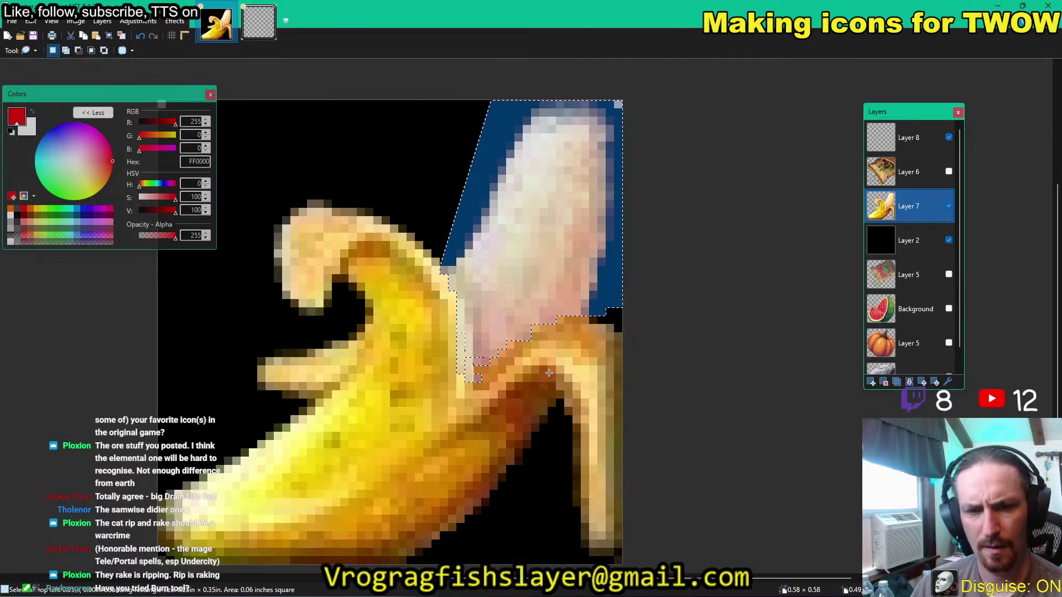
Refine the flesh selection by removing the stray peel pixels at its lower tip and along the seam with the curled peel.
{"action": "scroll", "coordinate": [520, 398], "scroll_direction": "up", "scroll_amount": 2}
{"action": "scroll", "coordinate": [495, 392], "scroll_direction": "up", "scroll_amount": 1}
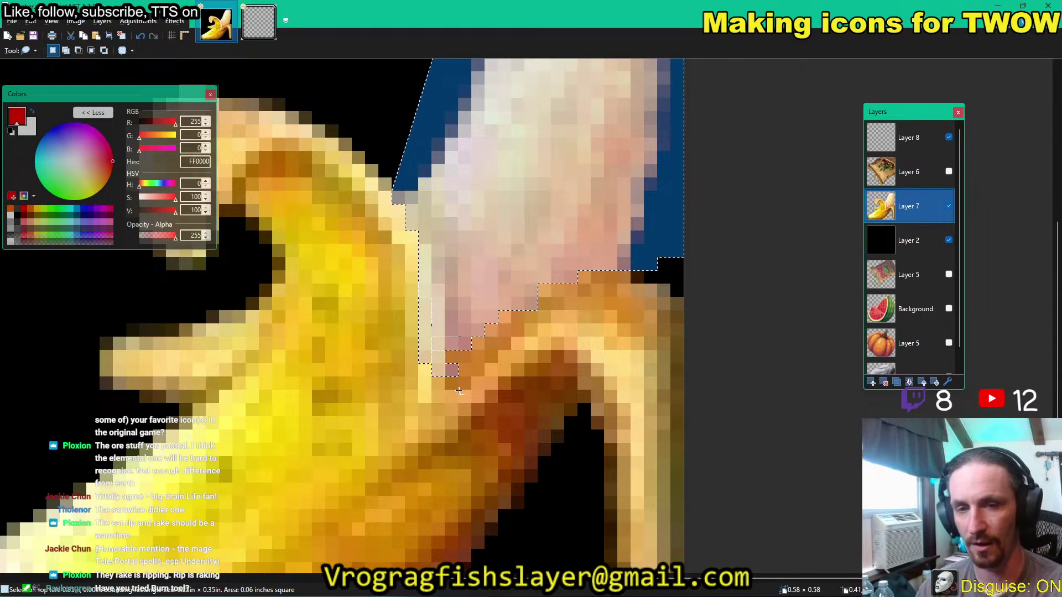
{"action": "mouse_move", "coordinate": [462, 394]}
{"action": "left_mouse_down"}
{"action": "mouse_move", "coordinate": [471, 368]}
{"action": "mouse_move", "coordinate": [450, 381]}
{"action": "left_mouse_up"}
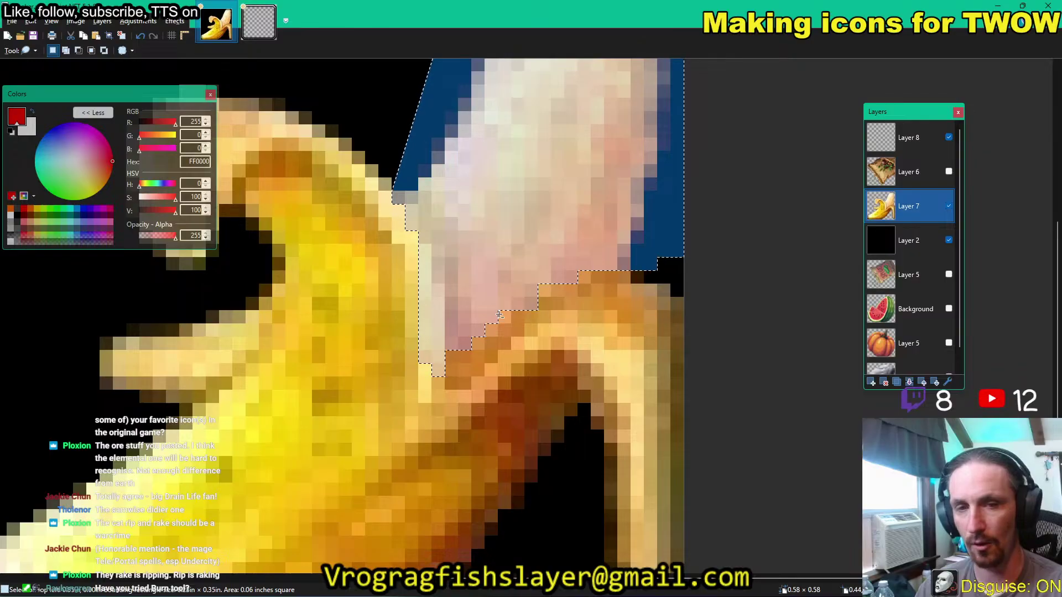
{"action": "scroll", "coordinate": [575, 362], "scroll_direction": "up", "scroll_amount": 1}
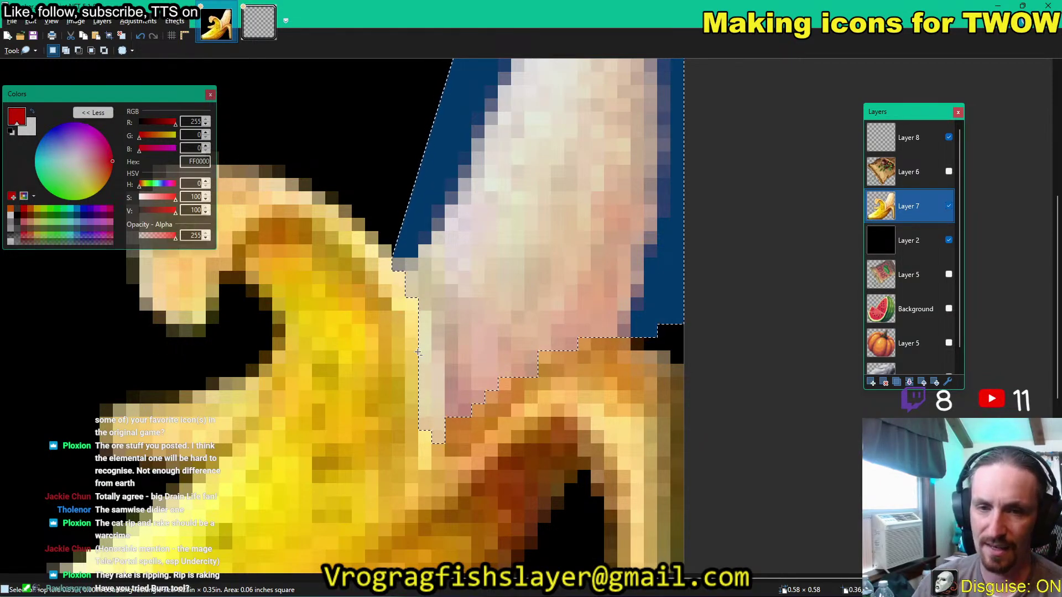
{"action": "left_click", "coordinate": [401, 349]}
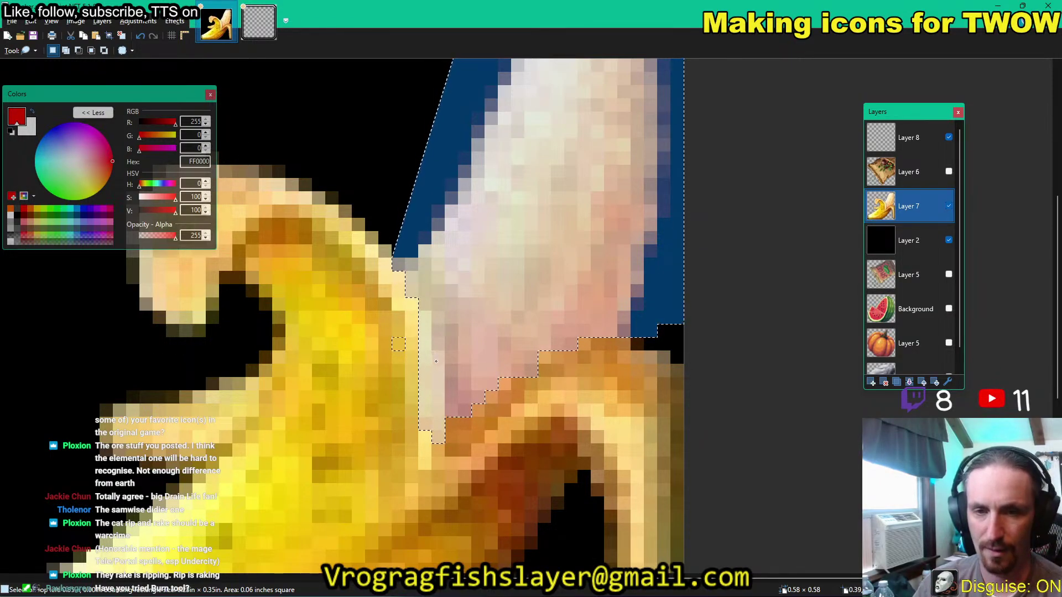
{"action": "mouse_move", "coordinate": [436, 361]}
{"action": "left_mouse_down"}
{"action": "mouse_move", "coordinate": [442, 394]}
{"action": "mouse_move", "coordinate": [432, 367]}
{"action": "left_mouse_up"}
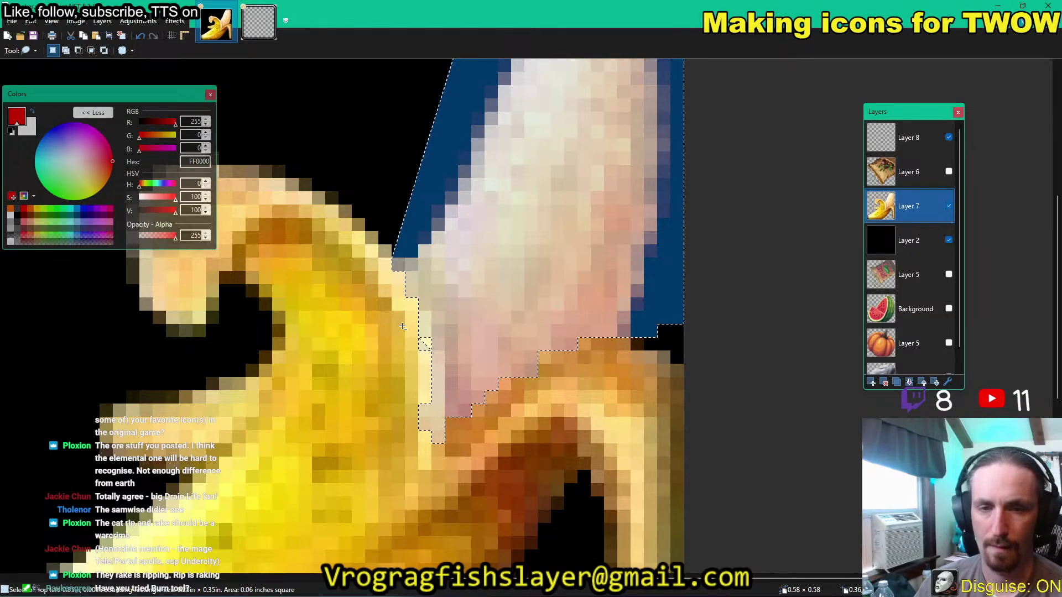
{"action": "mouse_move", "coordinate": [404, 310]}
{"action": "left_mouse_down"}
{"action": "mouse_move", "coordinate": [436, 323]}
{"action": "mouse_move", "coordinate": [434, 370]}
{"action": "mouse_move", "coordinate": [393, 364]}
{"action": "mouse_move", "coordinate": [492, 443]}
{"action": "mouse_move", "coordinate": [472, 432]}
{"action": "mouse_move", "coordinate": [489, 415]}
{"action": "mouse_move", "coordinate": [421, 421]}
{"action": "mouse_move", "coordinate": [396, 398]}
{"action": "mouse_move", "coordinate": [432, 430]}
{"action": "left_mouse_up"}
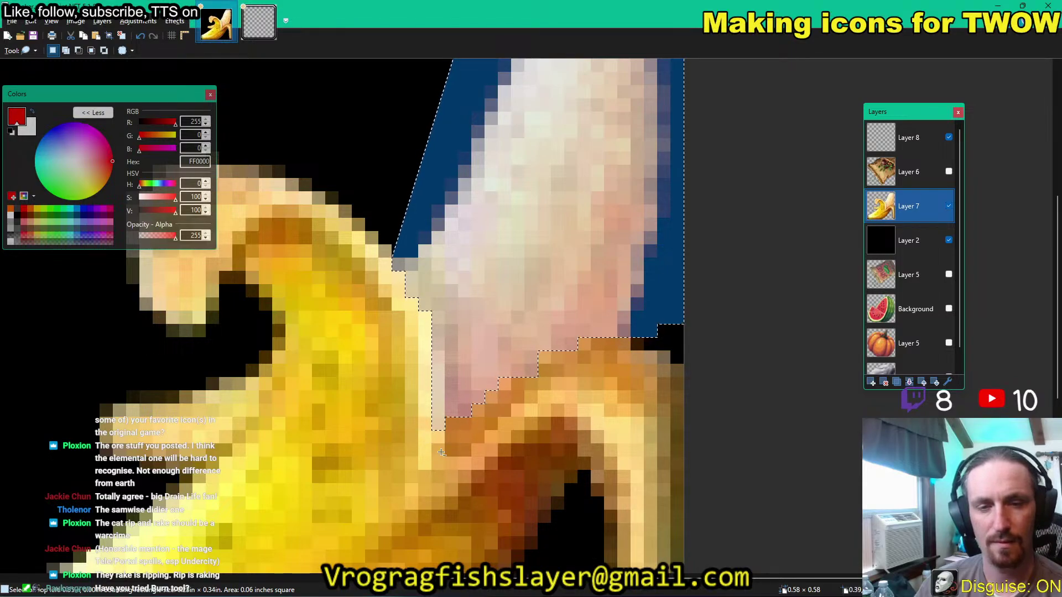
{"action": "scroll", "coordinate": [608, 443], "scroll_direction": "up", "scroll_amount": 2}
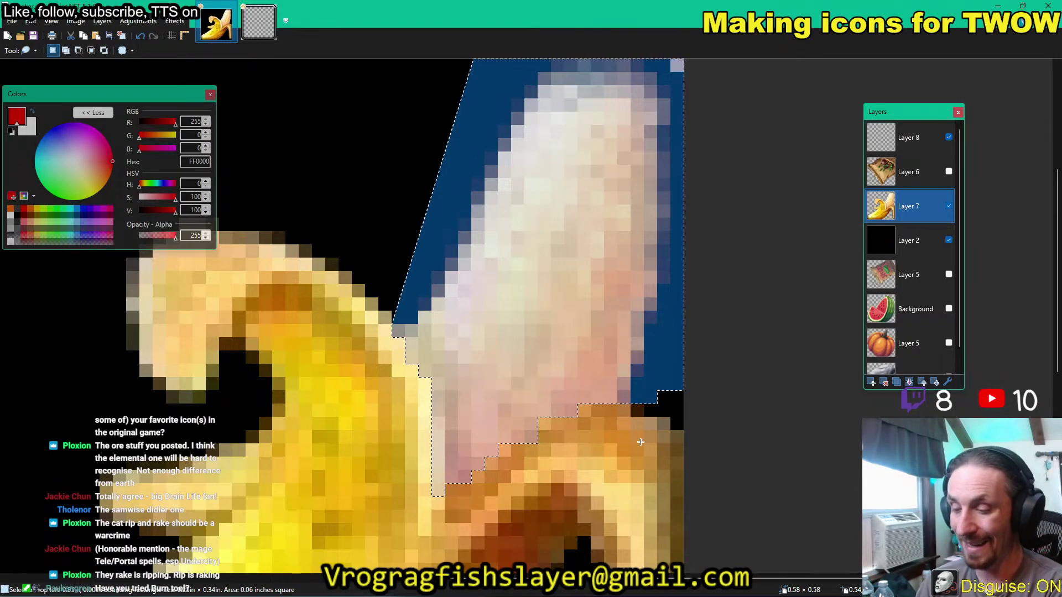
Cut the selected flesh out of Layer 7, paste it in place on a new layer directly above, and deselect.
{"action": "key", "text": "Delete"}
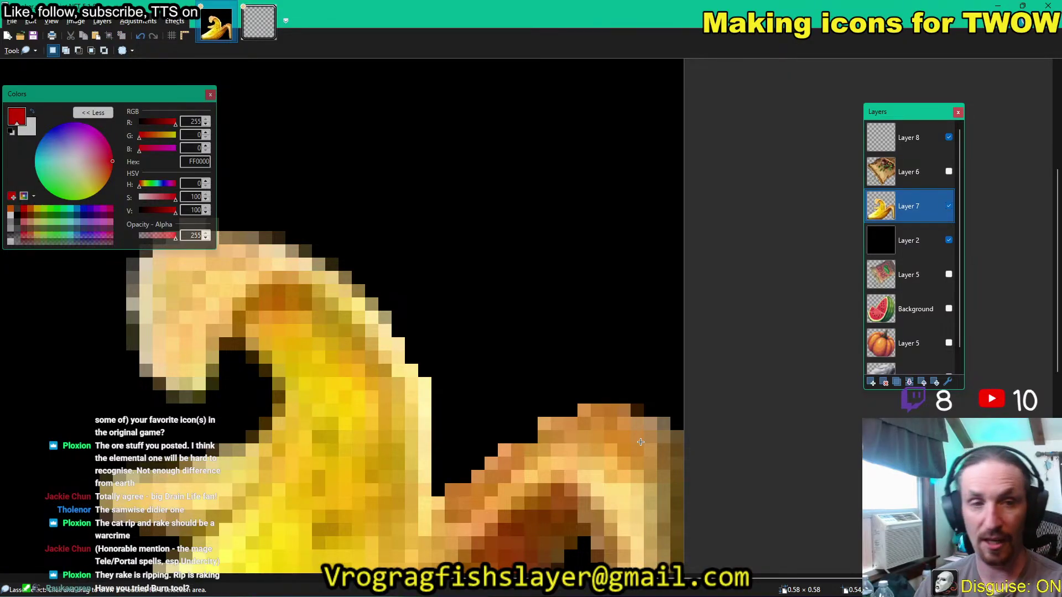
{"action": "left_click", "coordinate": [871, 383]}
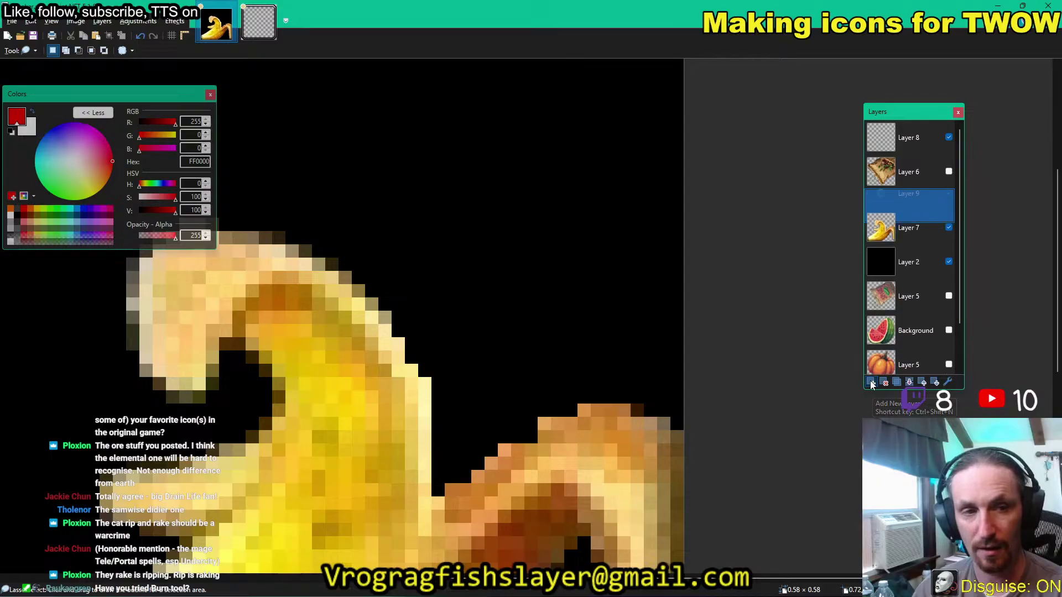
{"action": "key", "text": "ctrl+v"}
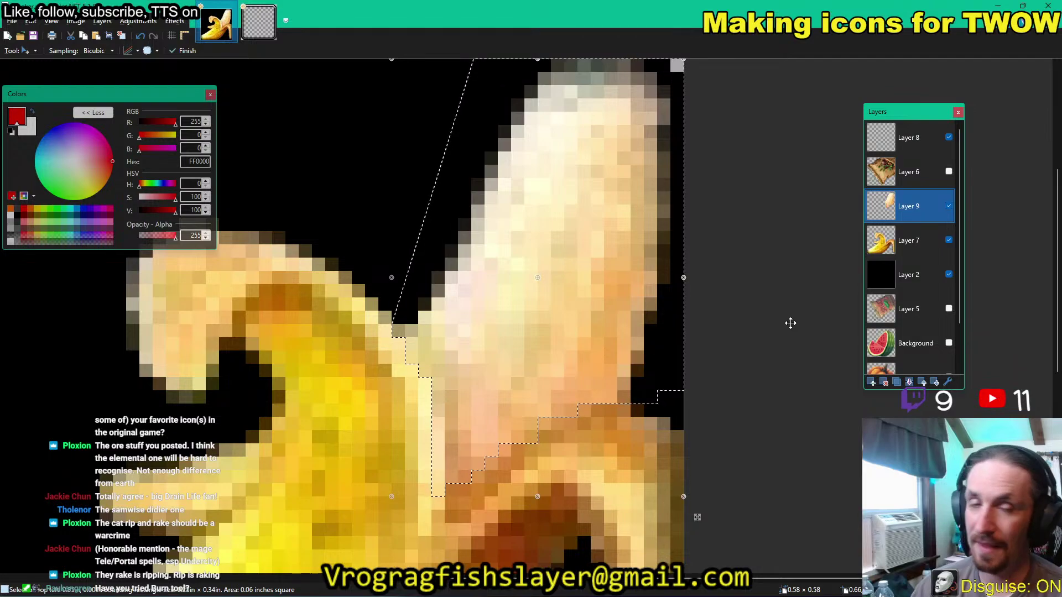
{"action": "key", "text": "ctrl+d"}
Recolour the peel on Layer 7 blue with Hue / Saturation at hue 154, saturation 98 and lightness 2.
{"action": "key", "text": "alt+Page_Down"}
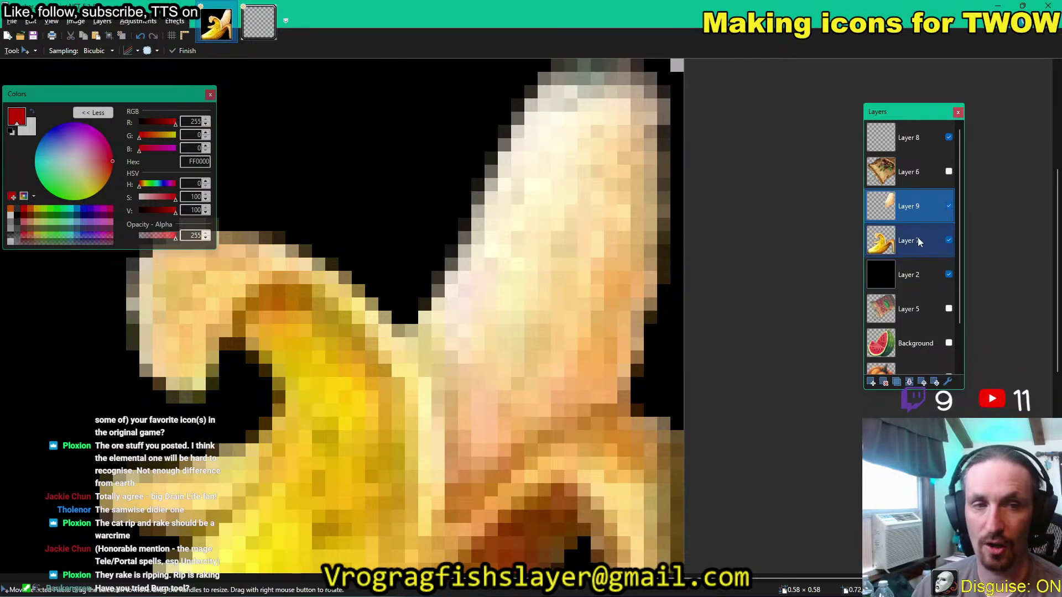
{"action": "scroll", "coordinate": [703, 277], "scroll_direction": "down", "scroll_amount": 1}
{"action": "scroll", "coordinate": [711, 294], "scroll_direction": "down", "scroll_amount": 1}
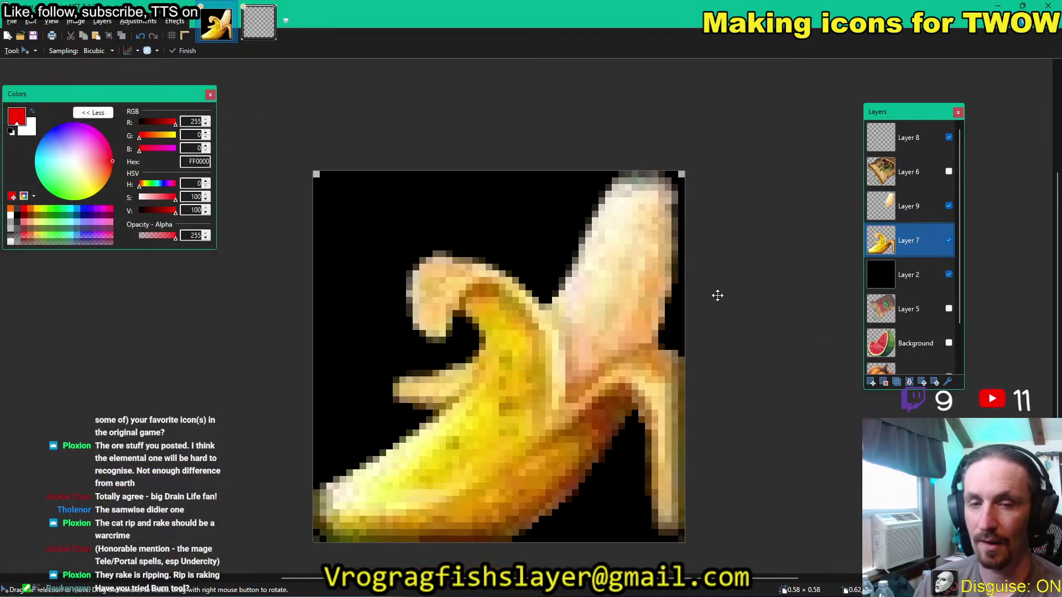
{"action": "scroll", "coordinate": [728, 294], "scroll_direction": "down", "scroll_amount": 1}
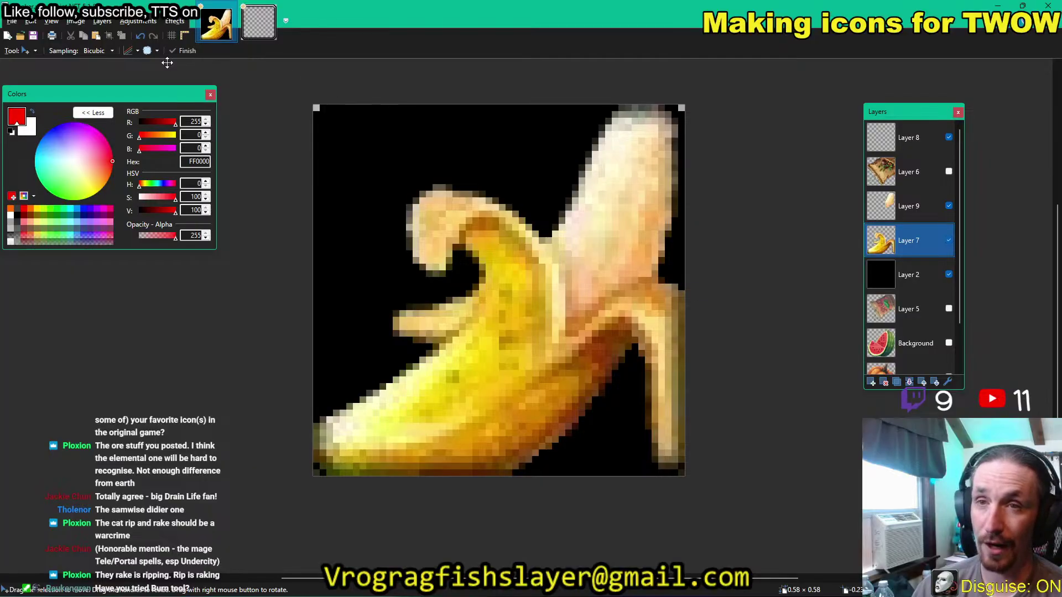
{"action": "left_click", "coordinate": [136, 21]}
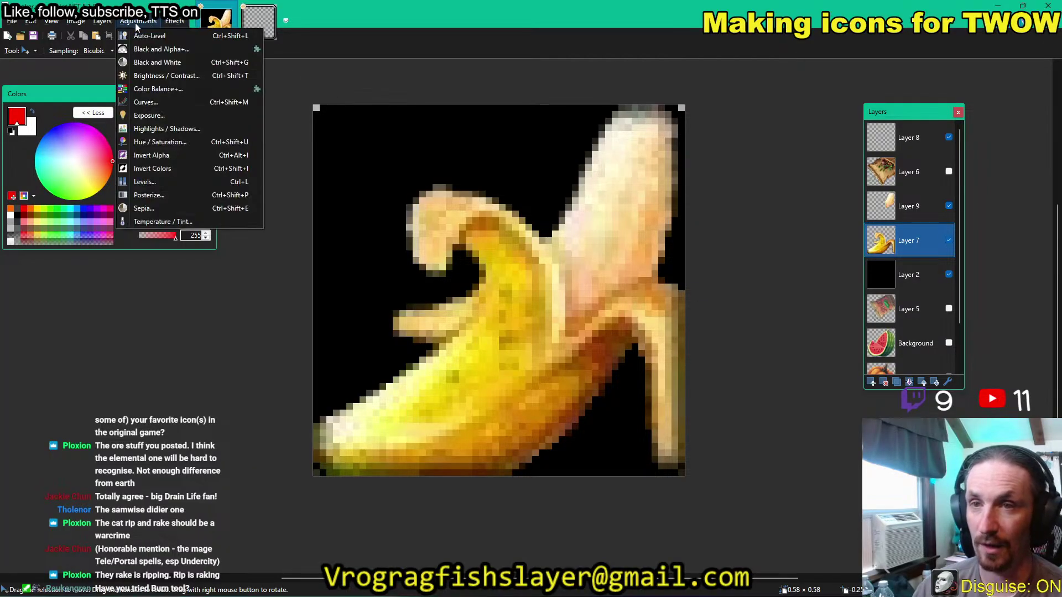
{"action": "left_click", "coordinate": [176, 142]}
{"action": "left_click_drag", "start_coordinate": [532, 240], "coordinate": [154, 293]}
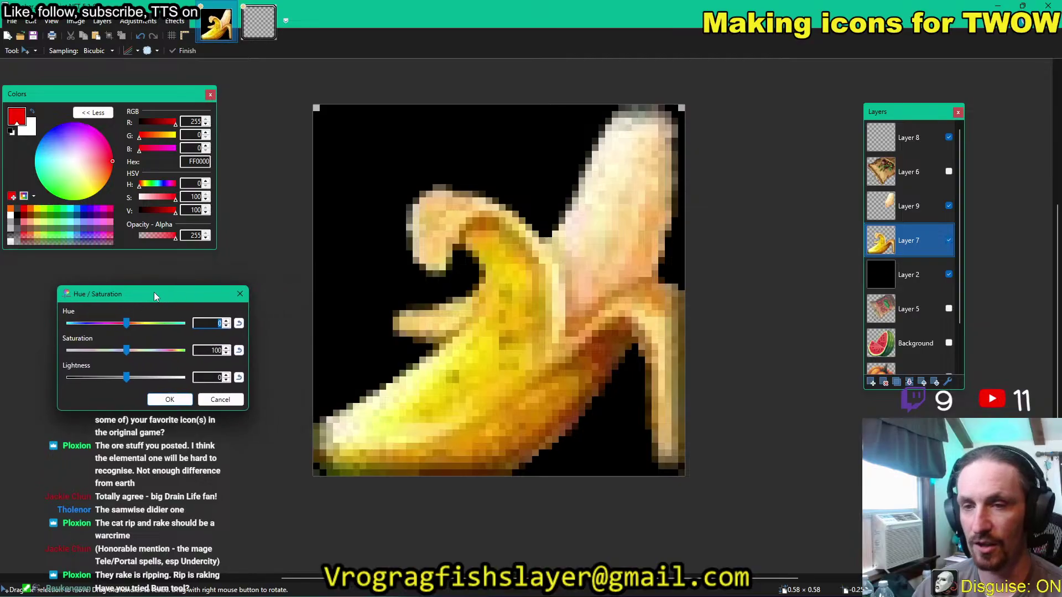
{"action": "left_click_drag", "start_coordinate": [128, 326], "coordinate": [179, 322]}
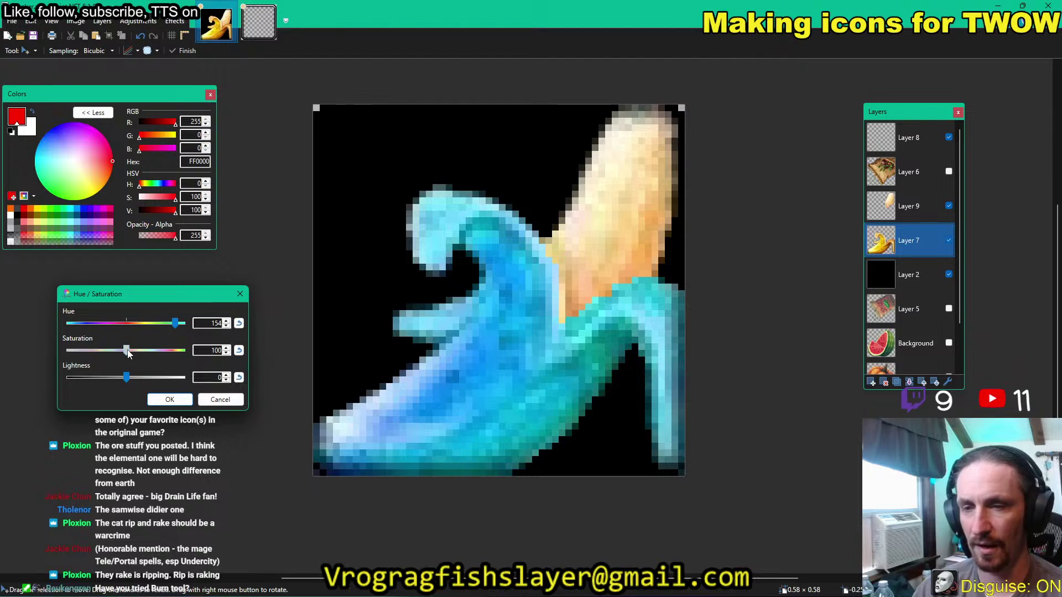
{"action": "left_click_drag", "start_coordinate": [128, 355], "coordinate": [129, 377]}
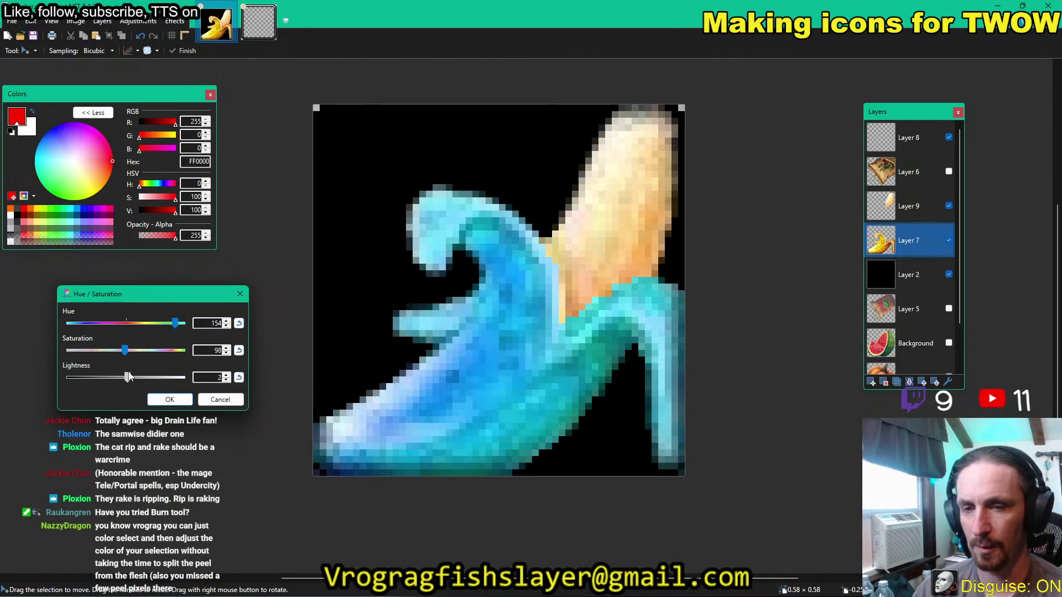
{"action": "left_click", "coordinate": [181, 401]}
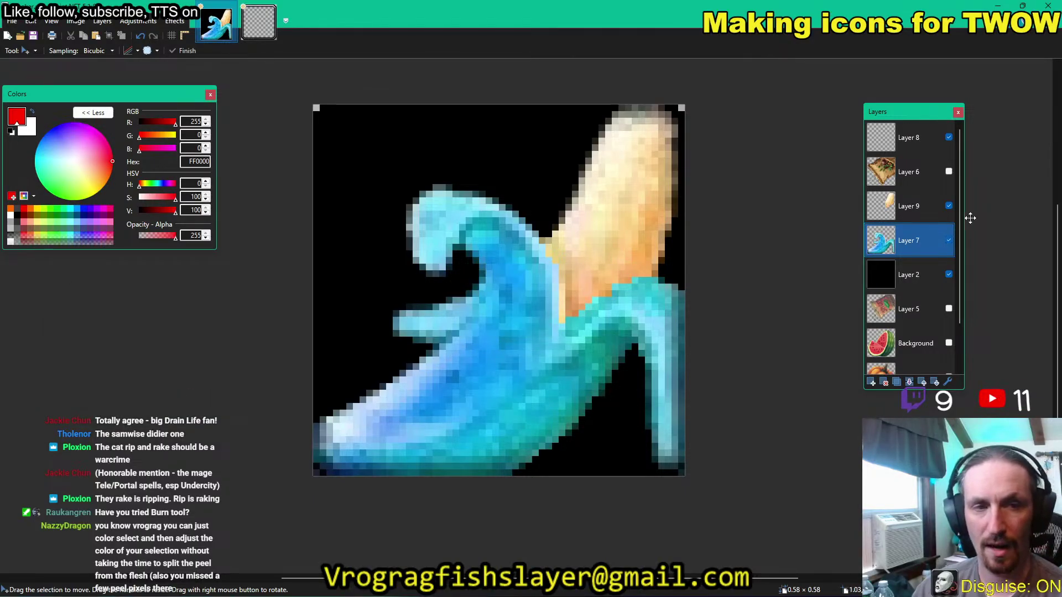
Apply Hue / Saturation to the flesh on Layer 9 with hue 0, saturation 100 and lightness 0.
{"action": "left_click", "coordinate": [909, 206]}
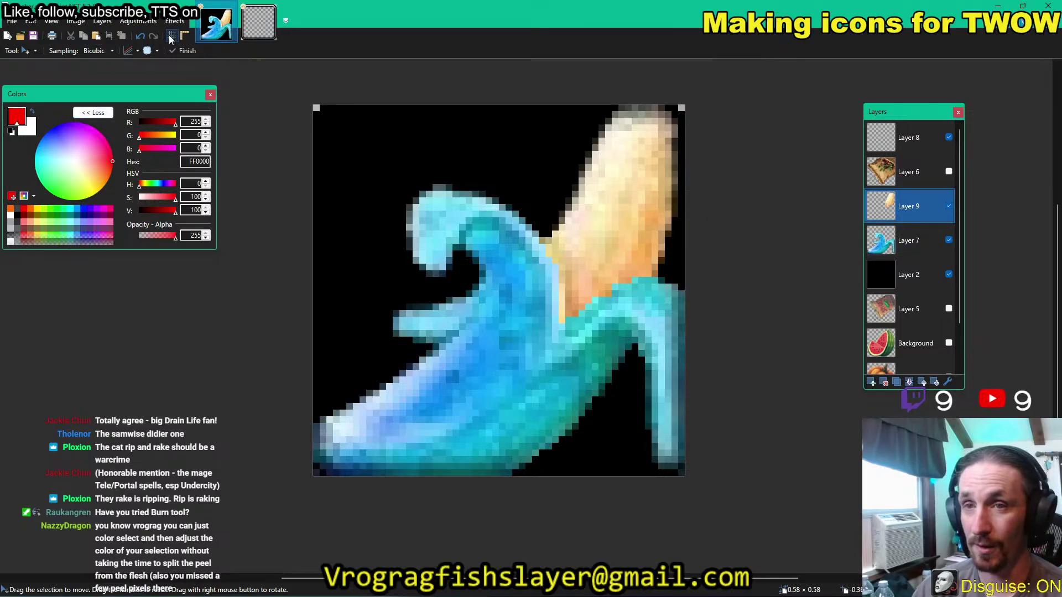
{"action": "left_click", "coordinate": [138, 21]}
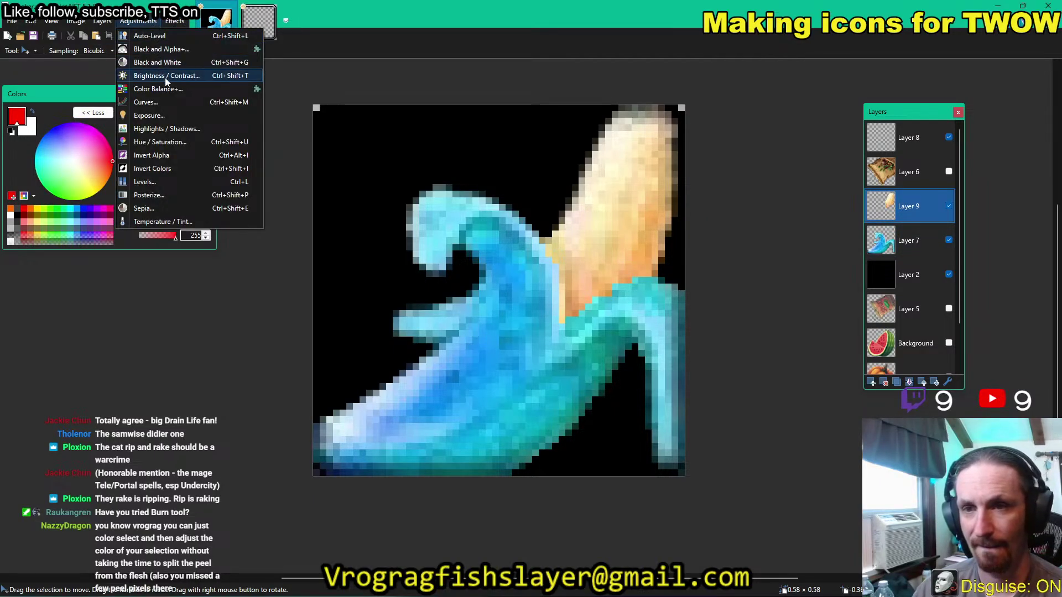
{"action": "left_click", "coordinate": [174, 146]}
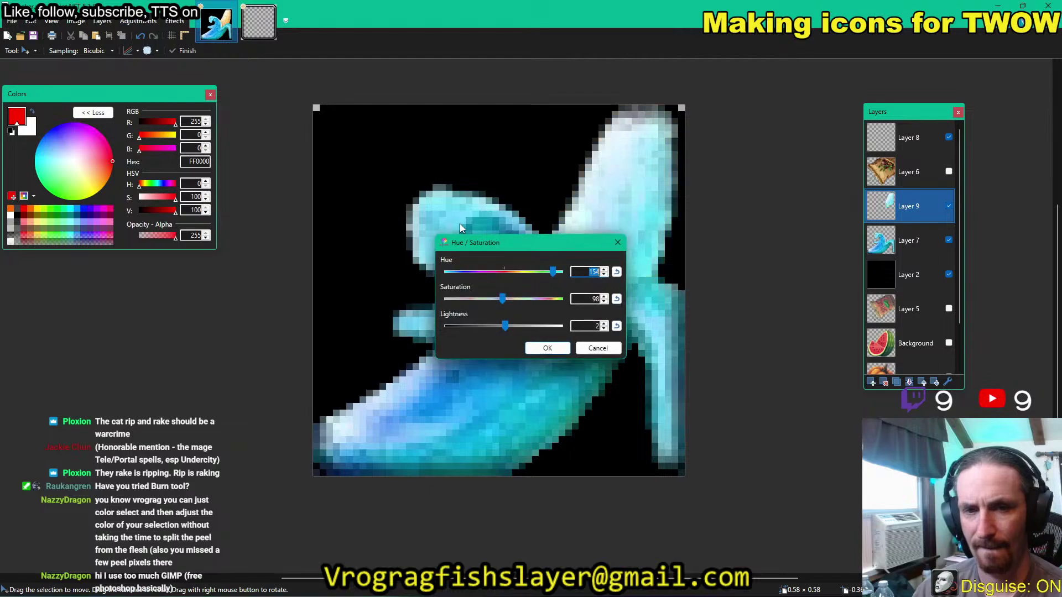
{"action": "left_click_drag", "start_coordinate": [496, 242], "coordinate": [132, 293]}
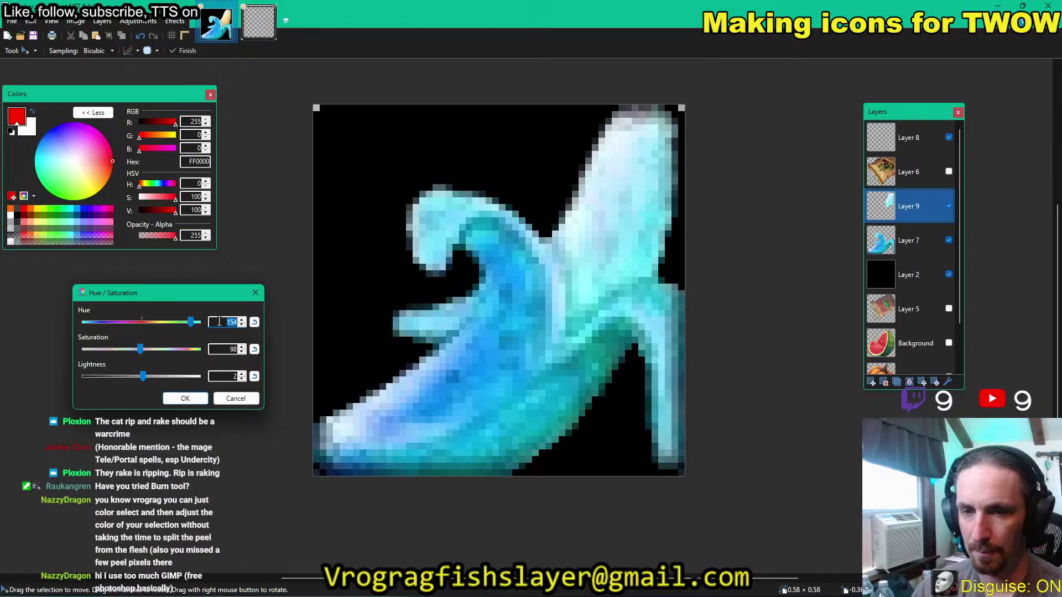
{"action": "type", "text": "0"}
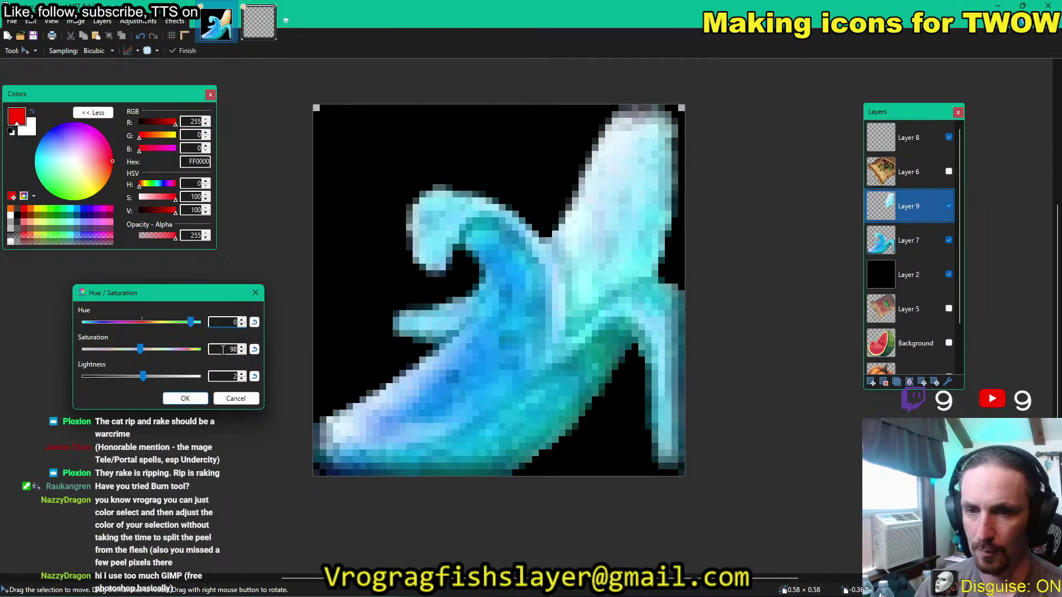
{"action": "left_click_drag", "start_coordinate": [223, 349], "coordinate": [237, 354]}
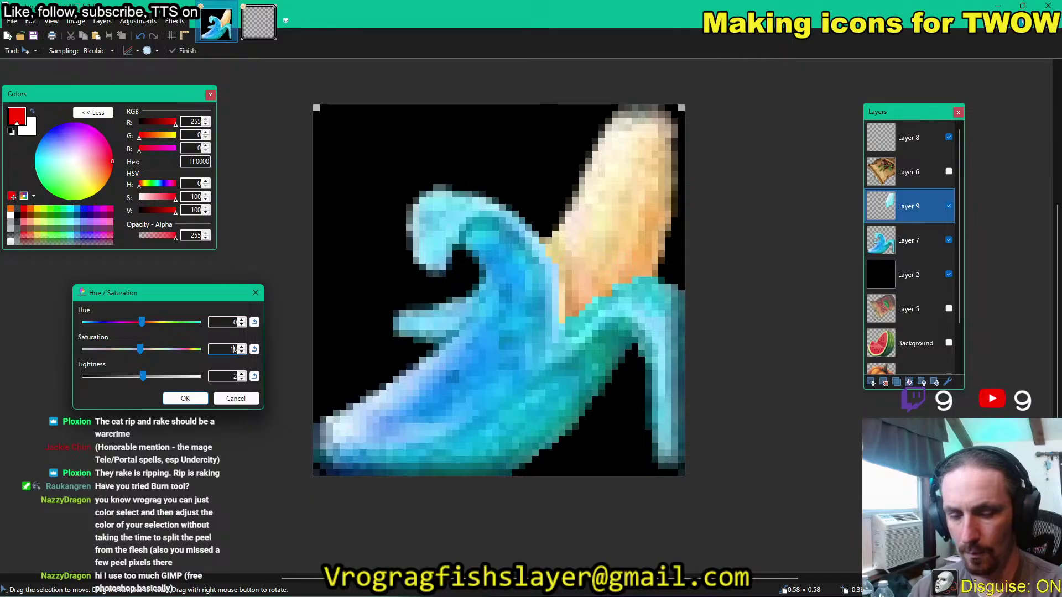
{"action": "type", "text": "18"}
{"action": "key", "text": "BackSpace"}
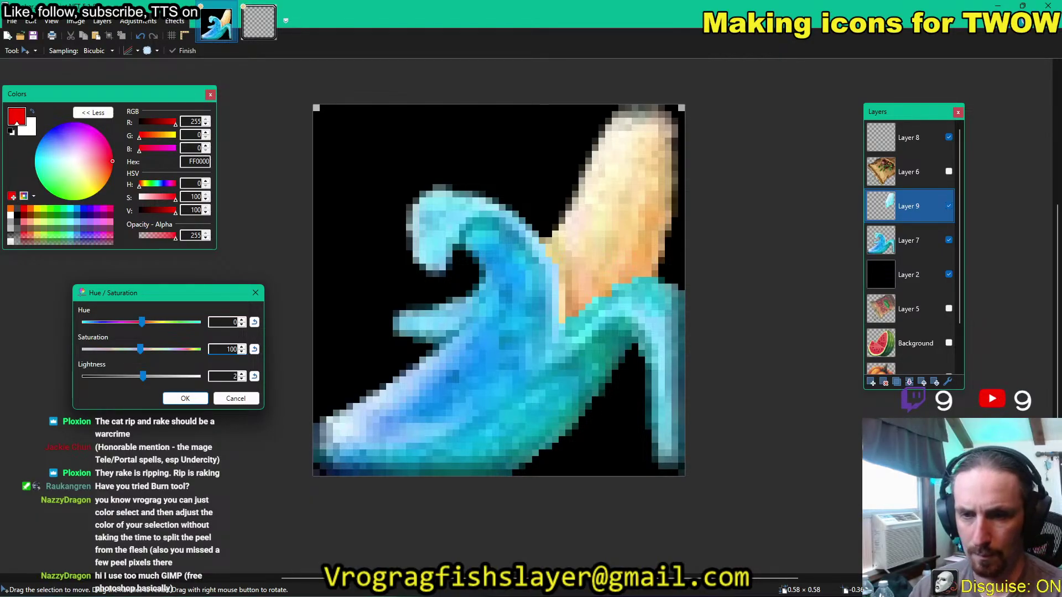
{"action": "double_click", "coordinate": [229, 376]}
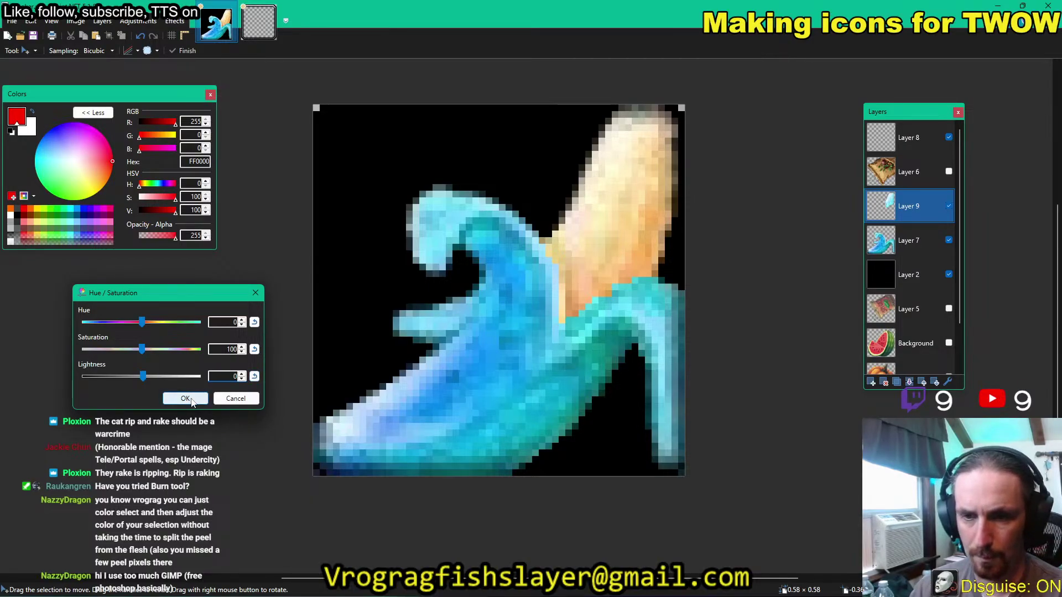
{"action": "left_click", "coordinate": [196, 399]}
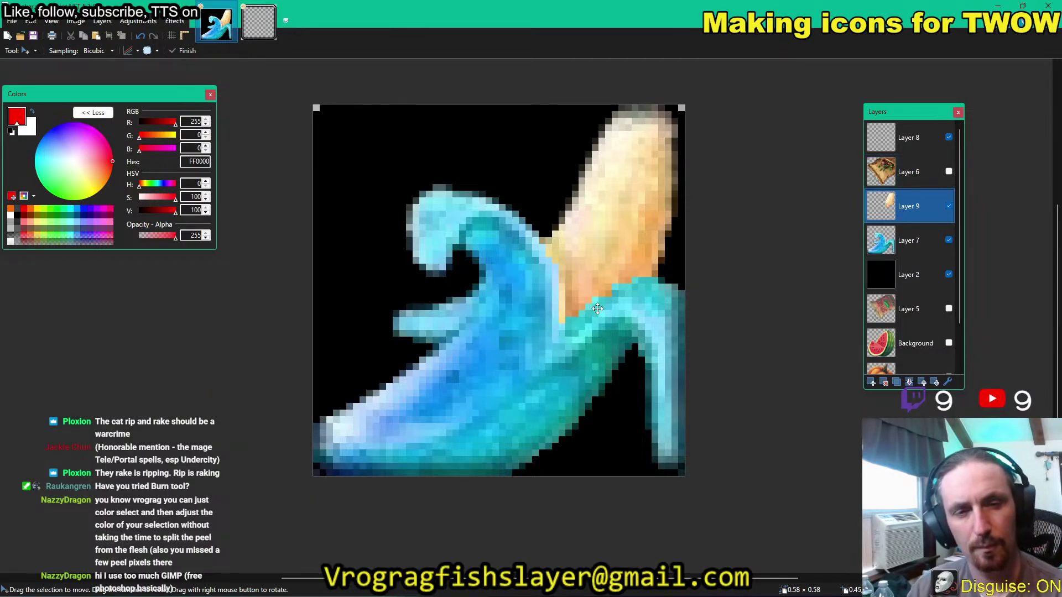
{"action": "scroll", "coordinate": [582, 325], "scroll_direction": "up", "scroll_amount": 2}
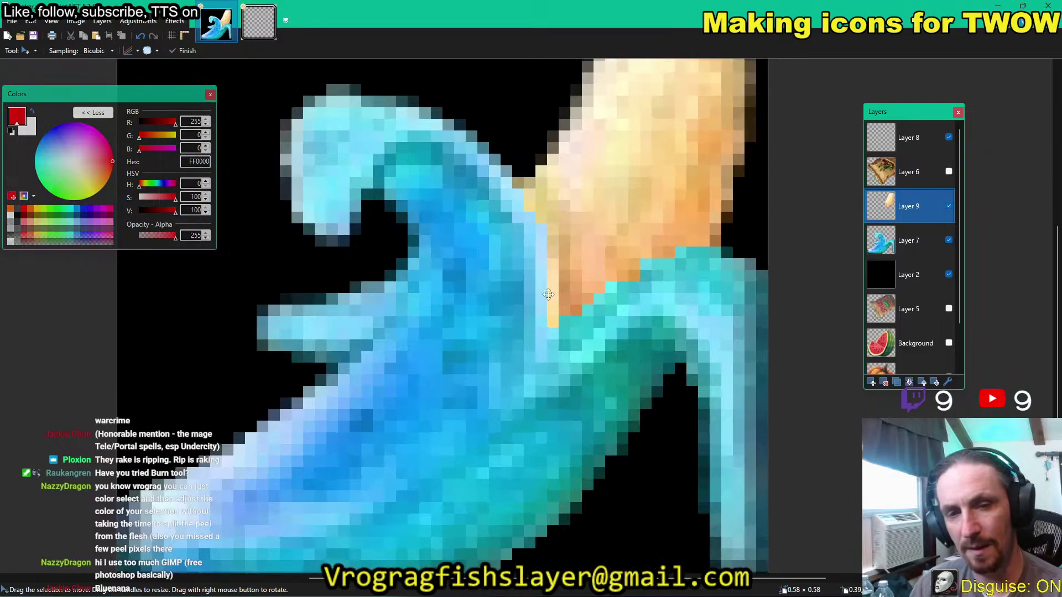
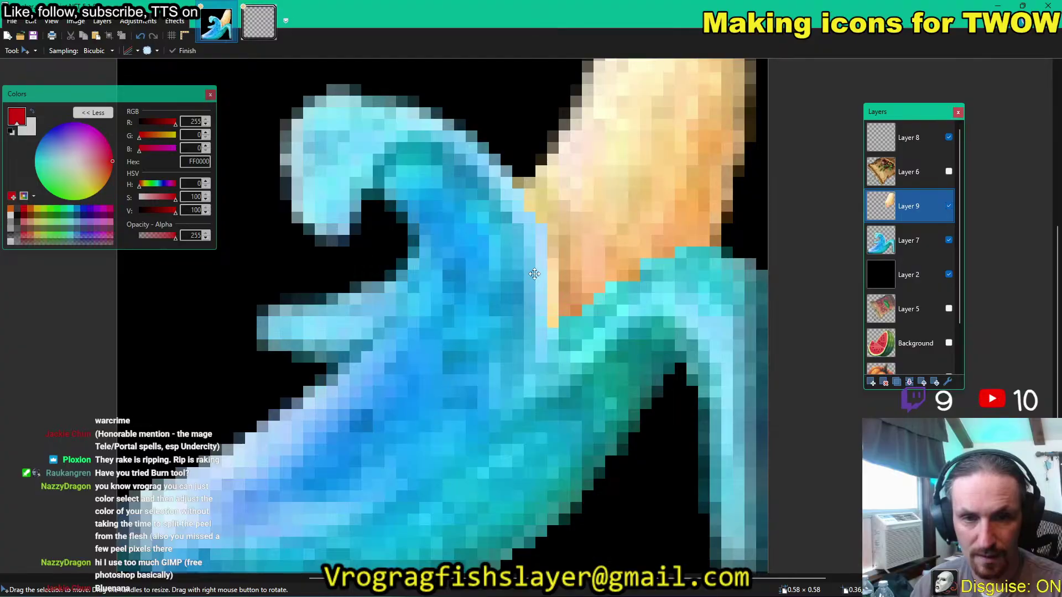
Try to move the stray peel pixels along the flesh's lower seam from Layer 9 to Layer 7.
{"action": "key", "text": "s"}
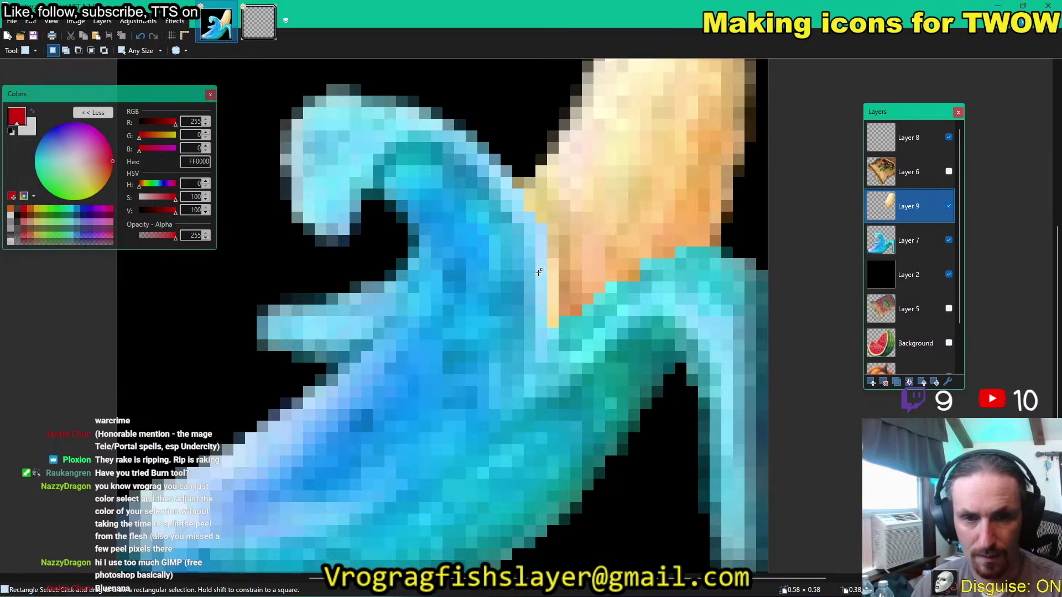
{"action": "left_click_drag", "start_coordinate": [539, 272], "coordinate": [551, 322]}
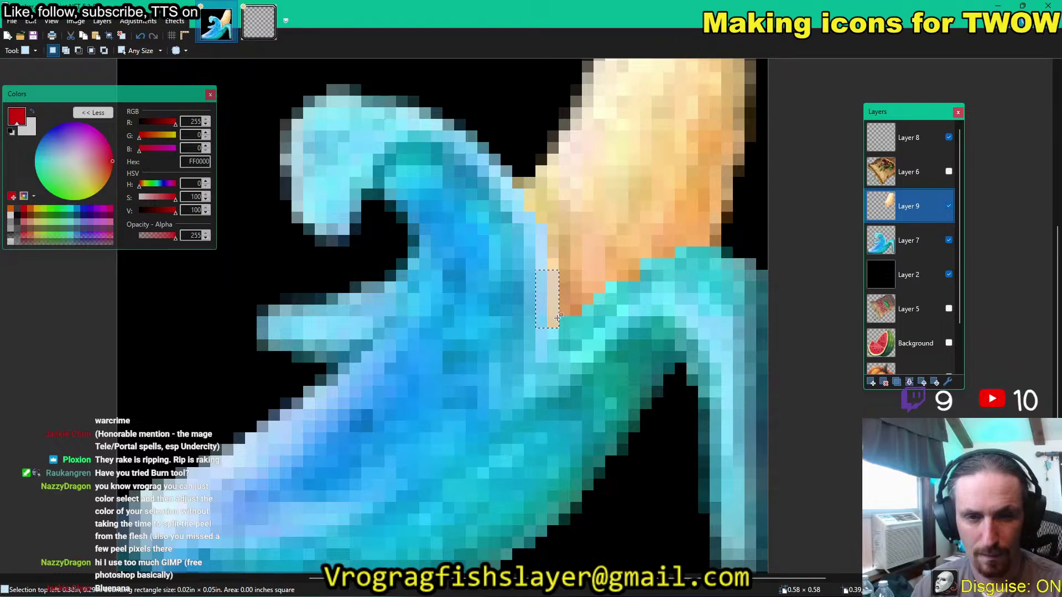
{"action": "left_click_drag", "start_coordinate": [578, 290], "coordinate": [554, 275]}
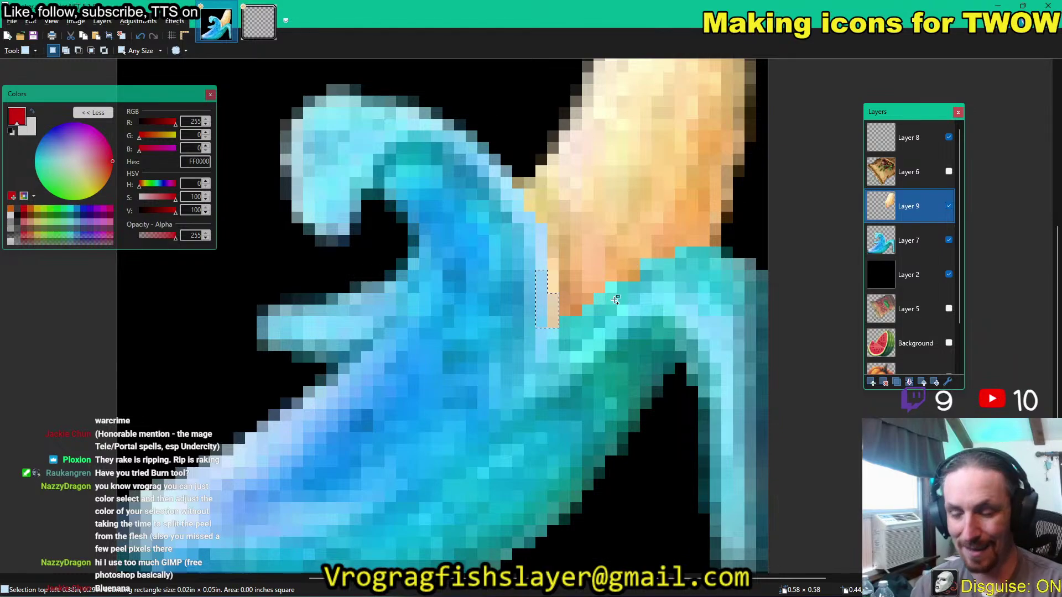
{"action": "key", "text": "Delete"}
{"action": "key", "text": "ctrl+d"}
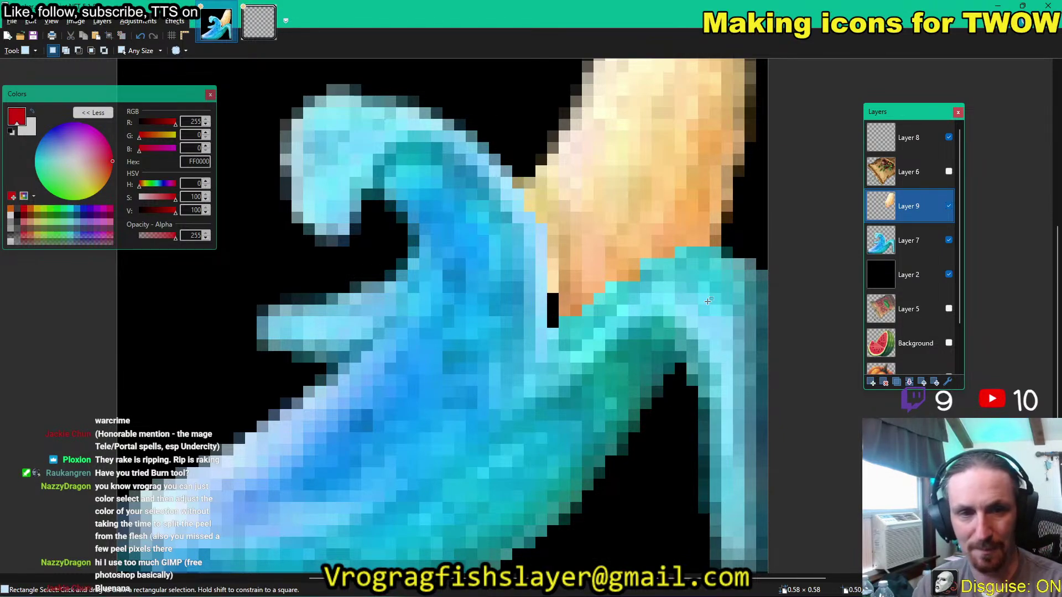
{"action": "left_click", "coordinate": [899, 239]}
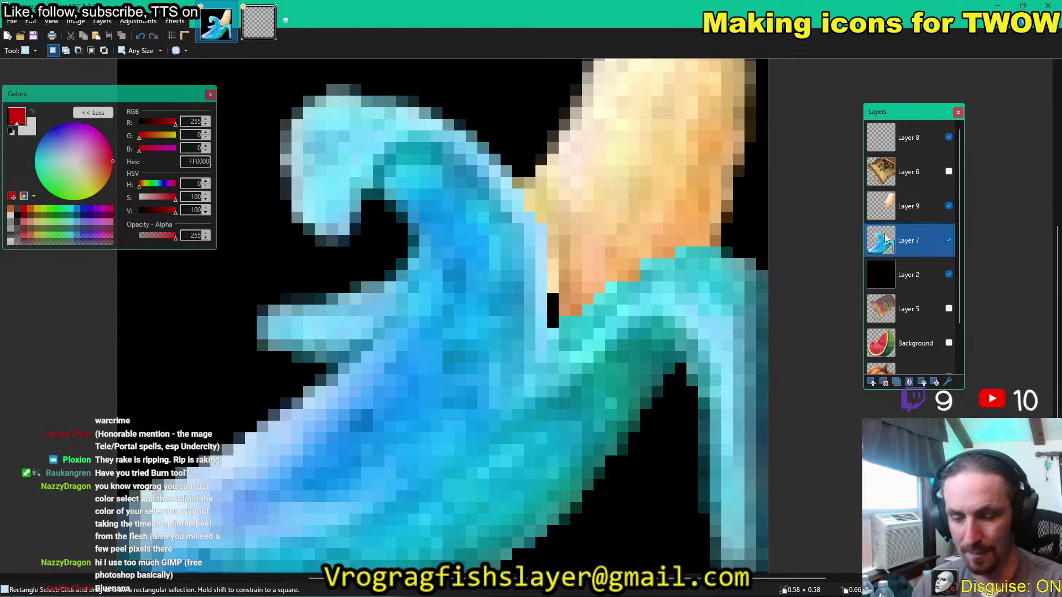
{"action": "key", "text": "ctrl+z"}
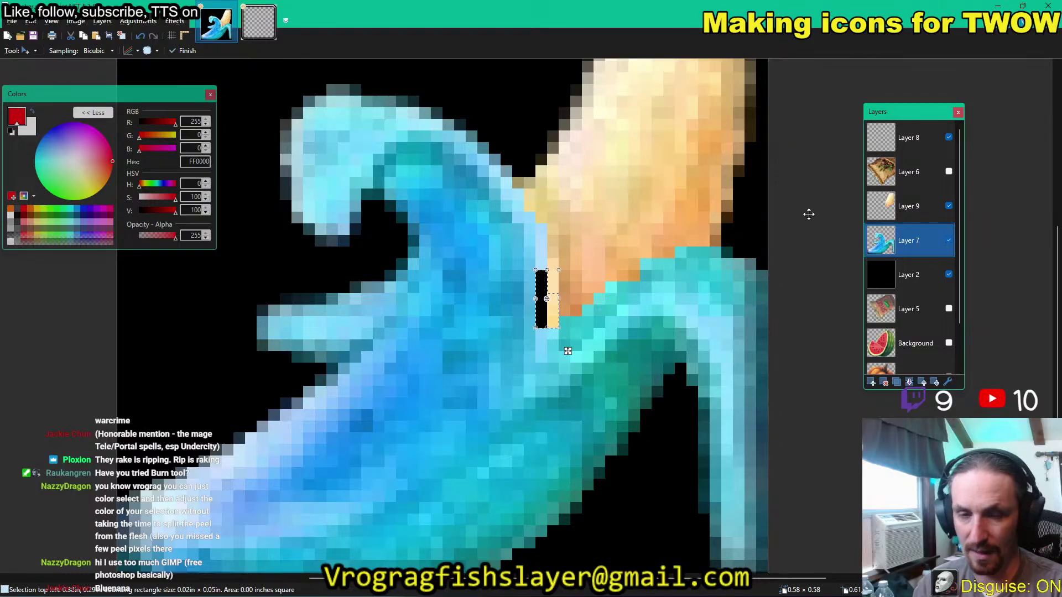
{"action": "key", "text": "ctrl+d"}
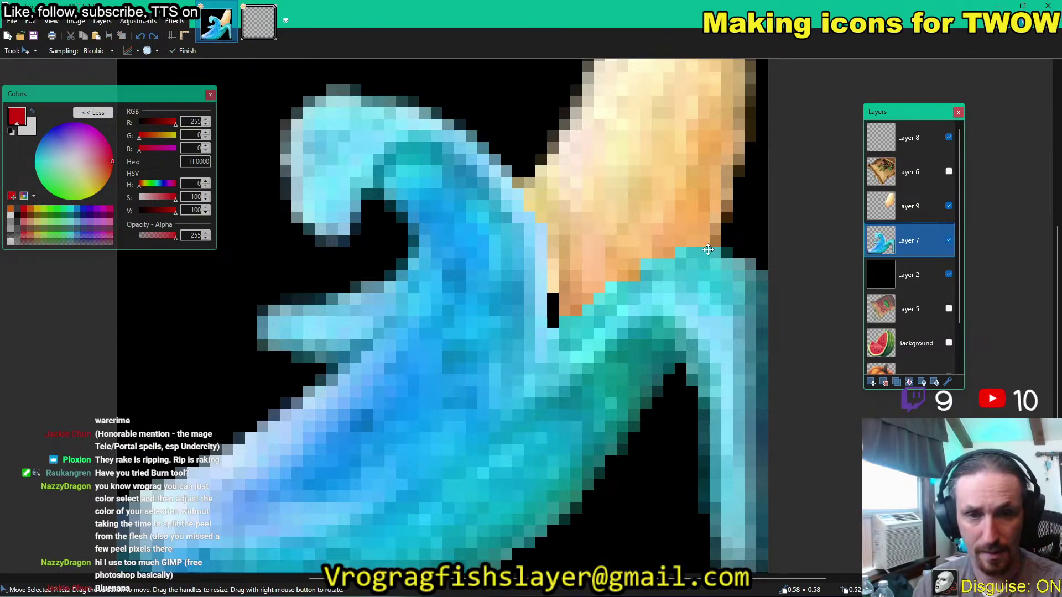
{"action": "key", "text": "ctrl+z"}
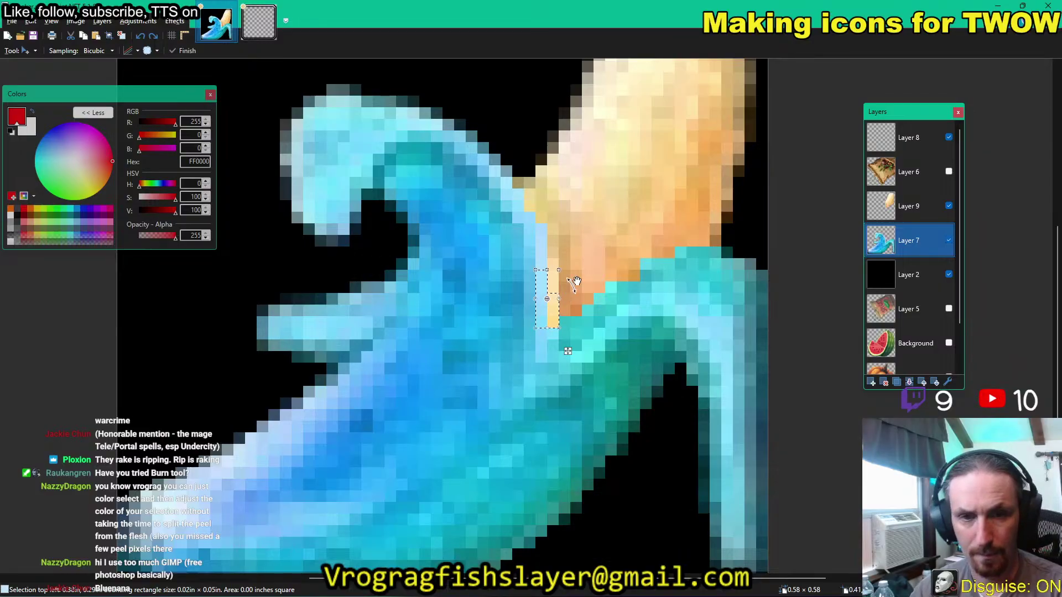
{"action": "key", "text": "m"}
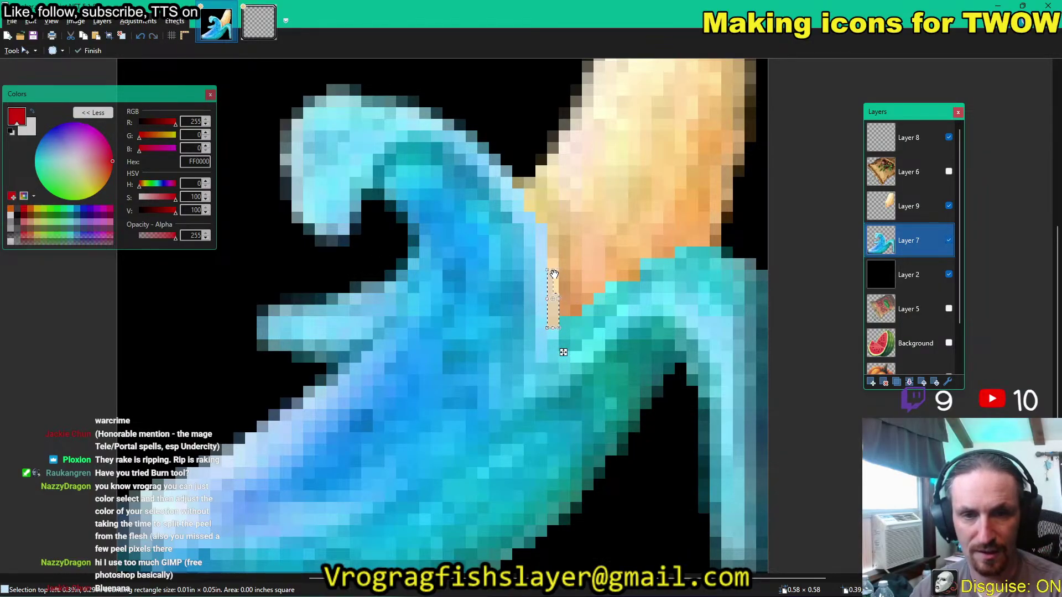
{"action": "left_click_drag", "start_coordinate": [555, 272], "coordinate": [565, 295]}
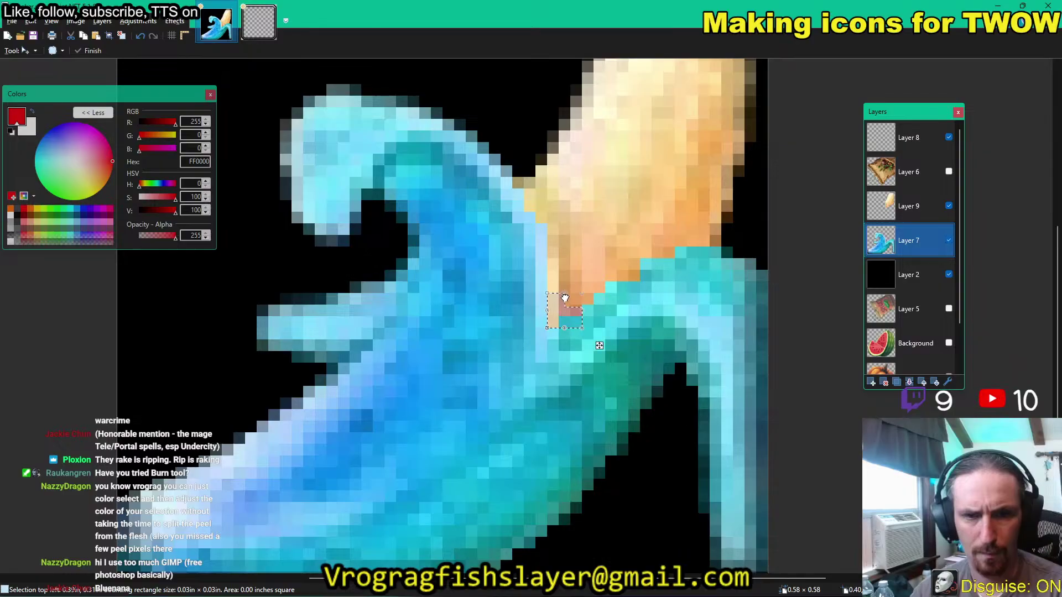
{"action": "key", "text": "ctrl+d"}
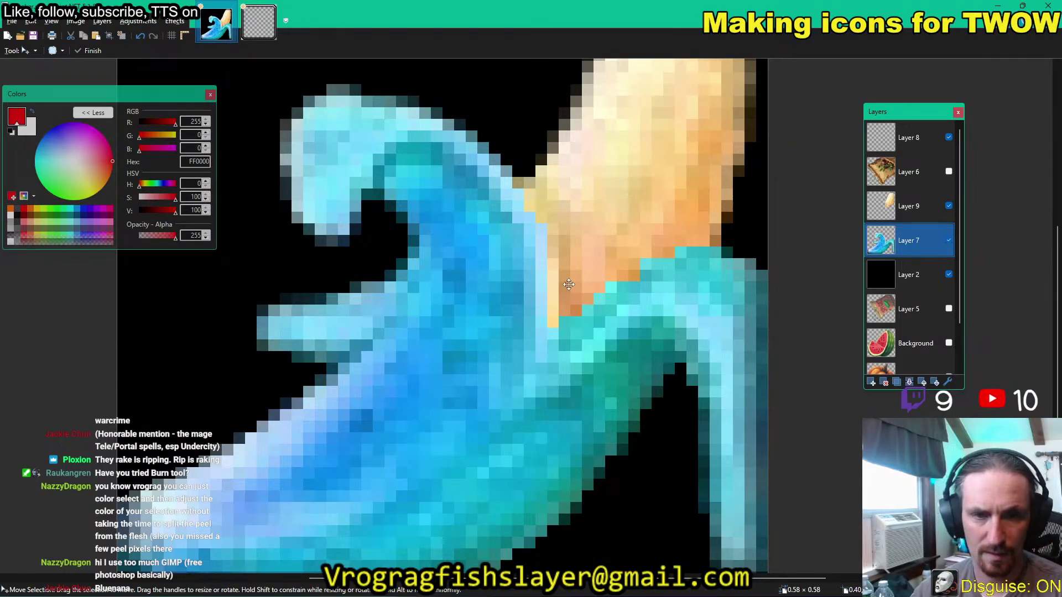
Select the stray strip of peel pixels at the flesh's lower seam, one pixel wide and four pixels tall.
{"action": "key", "text": "s"}
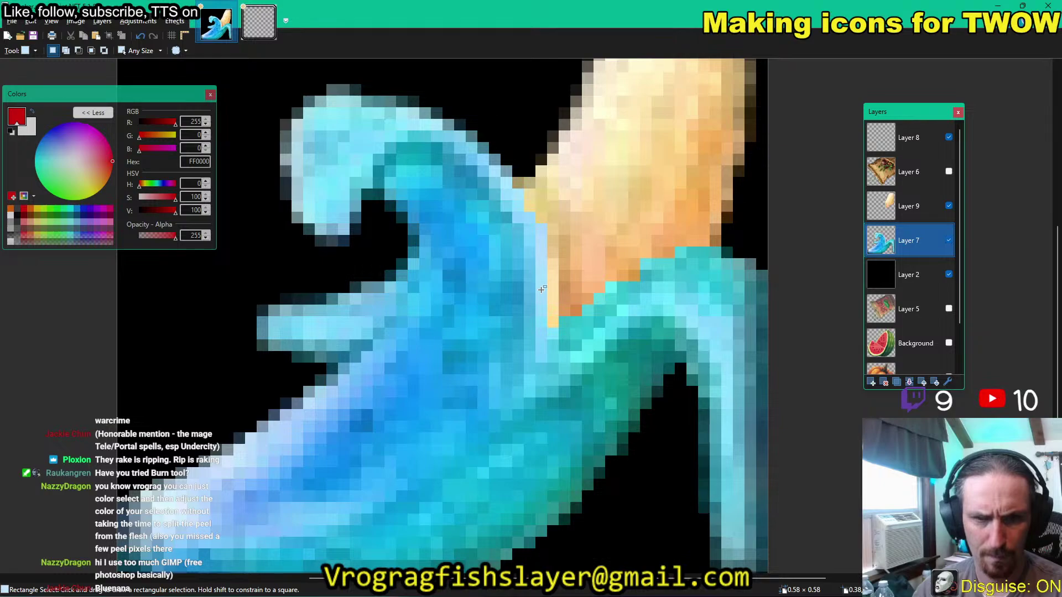
{"action": "left_click_drag", "start_coordinate": [541, 280], "coordinate": [556, 287]}
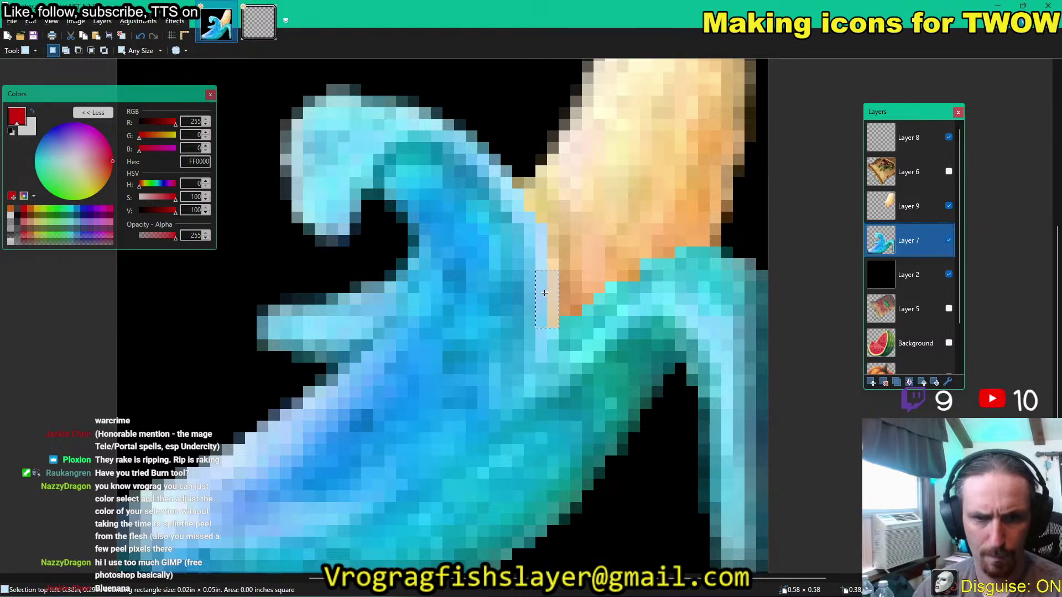
{"action": "key", "text": "m"}
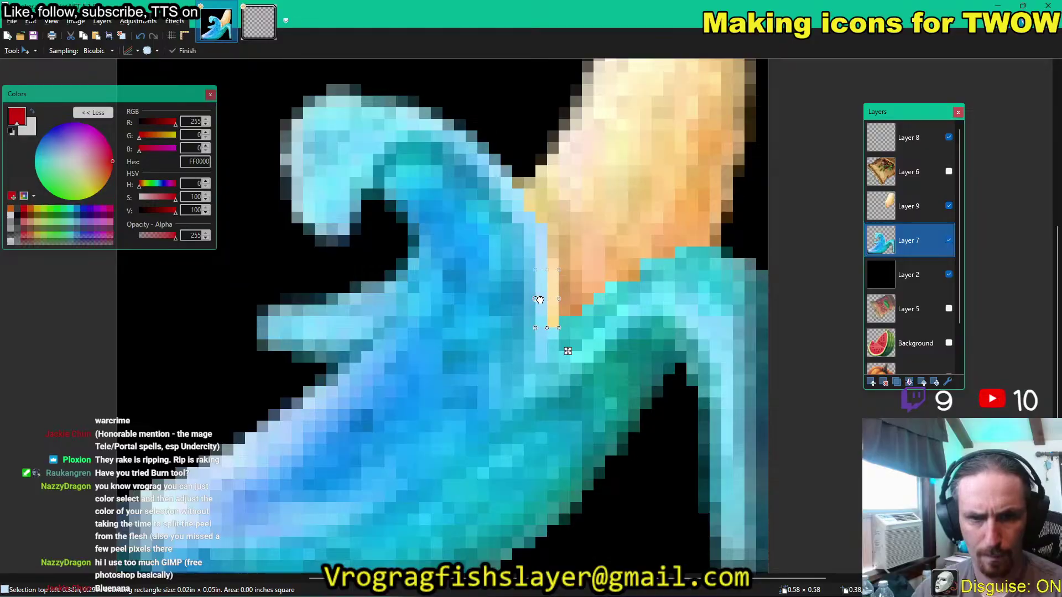
{"action": "mouse_move", "coordinate": [540, 299]}
{"action": "left_mouse_down"}
{"action": "mouse_move", "coordinate": [550, 299]}
{"action": "mouse_move", "coordinate": [538, 299]}
{"action": "left_mouse_up"}
{"action": "key", "text": "m"}
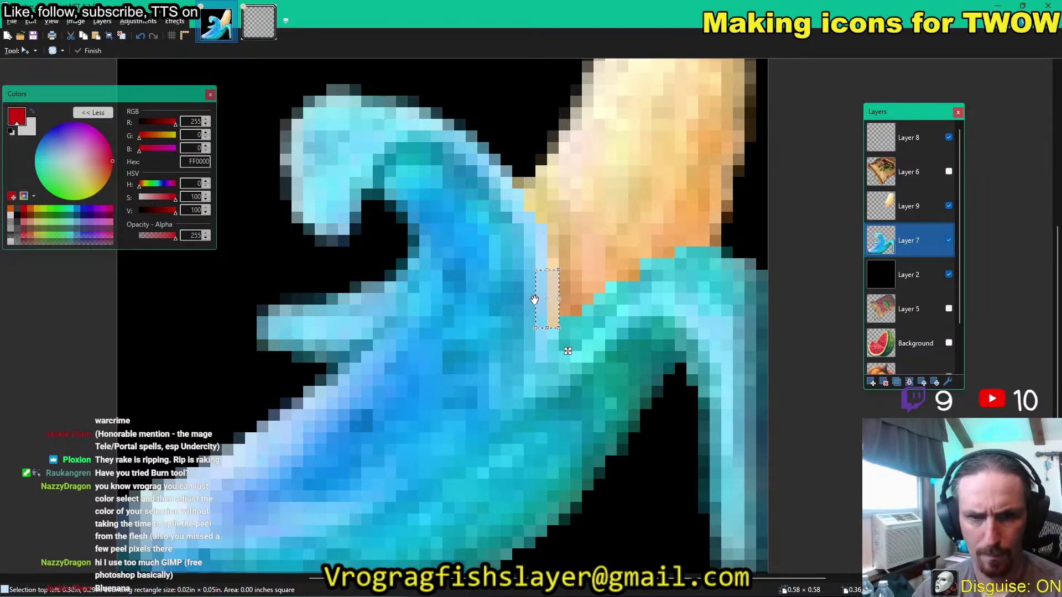
{"action": "left_click_drag", "start_coordinate": [540, 300], "coordinate": [556, 282]}
{"action": "key", "text": "ctrl+d"}
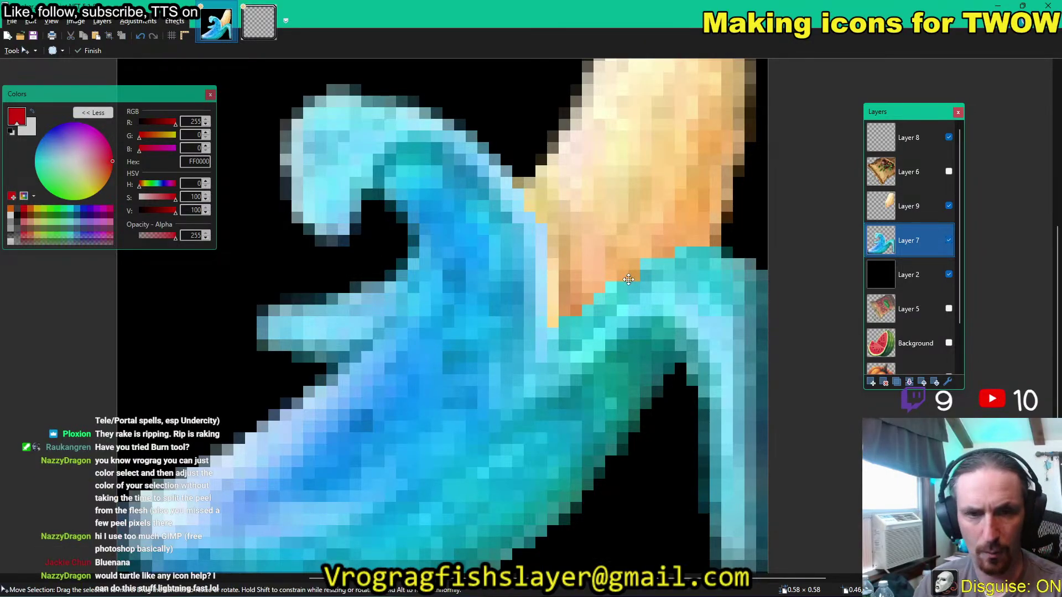
{"action": "key", "text": "ctrl+z"}
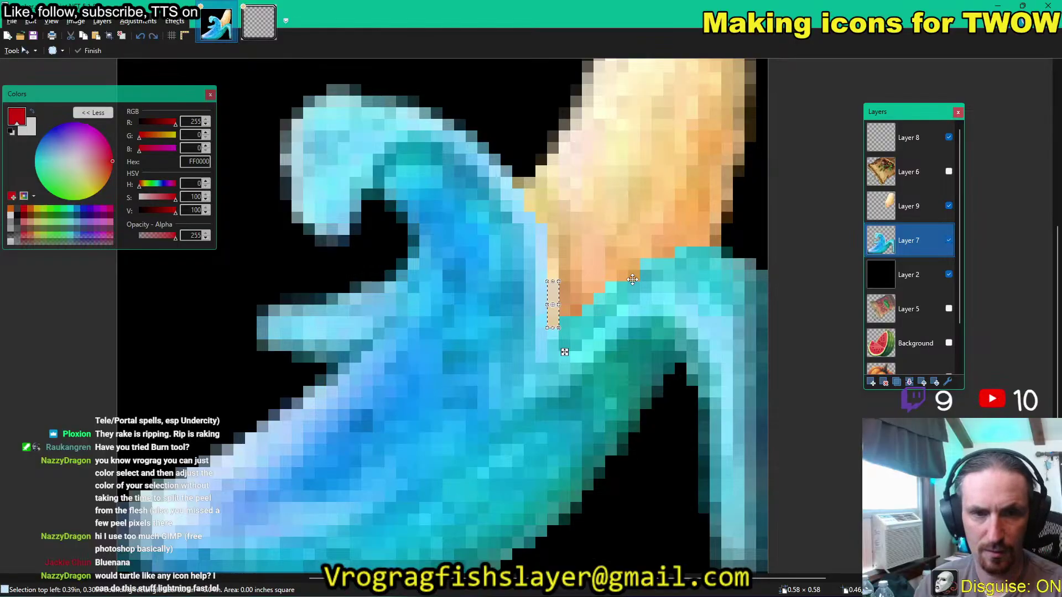
Remove the selected strip from Layer 9 and paste it in place on Layer 7.
{"action": "left_click", "coordinate": [908, 208]}
{"action": "key", "text": "Delete"}
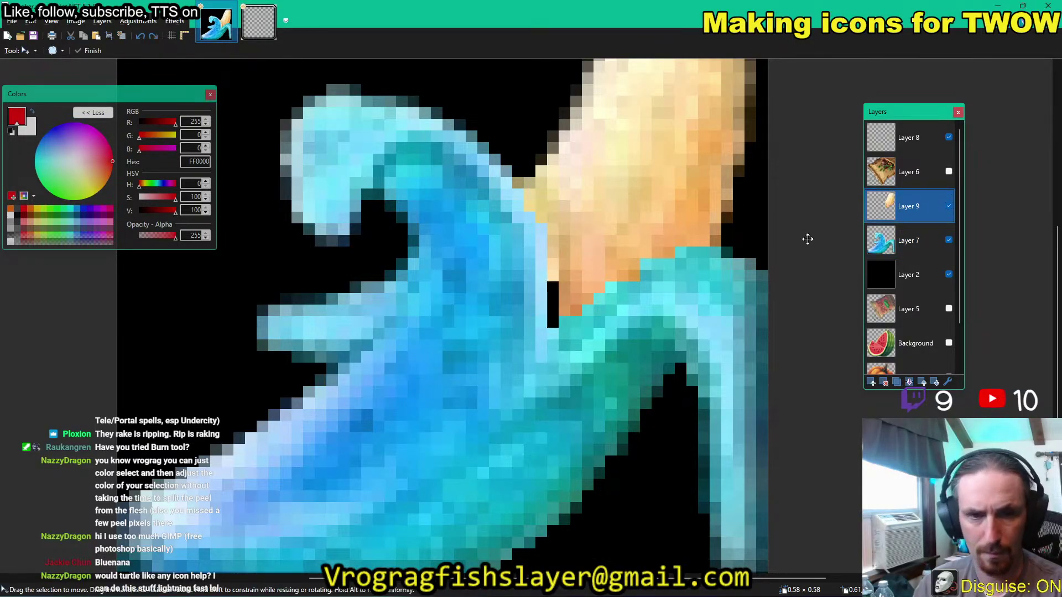
{"action": "left_click", "coordinate": [898, 232]}
{"action": "key", "text": "ctrl+v"}
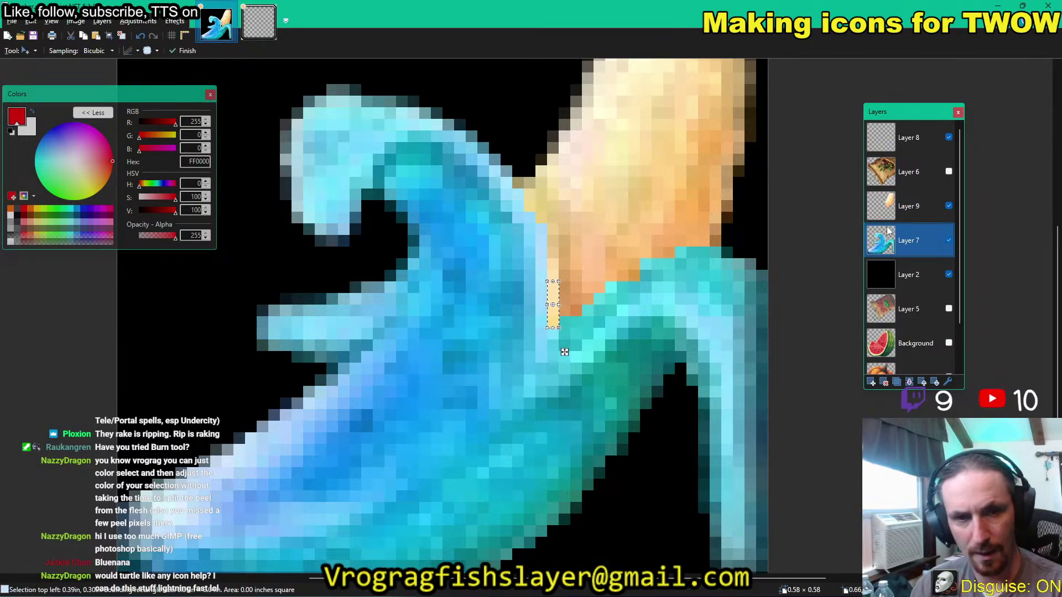
Recolour the pasted strip on Layer 7 with Hue / Saturation at hue 157, saturation 100 and lightness 0, and deselect.
{"action": "left_click", "coordinate": [176, 21]}
{"action": "mouse_move", "coordinate": [147, 28]}
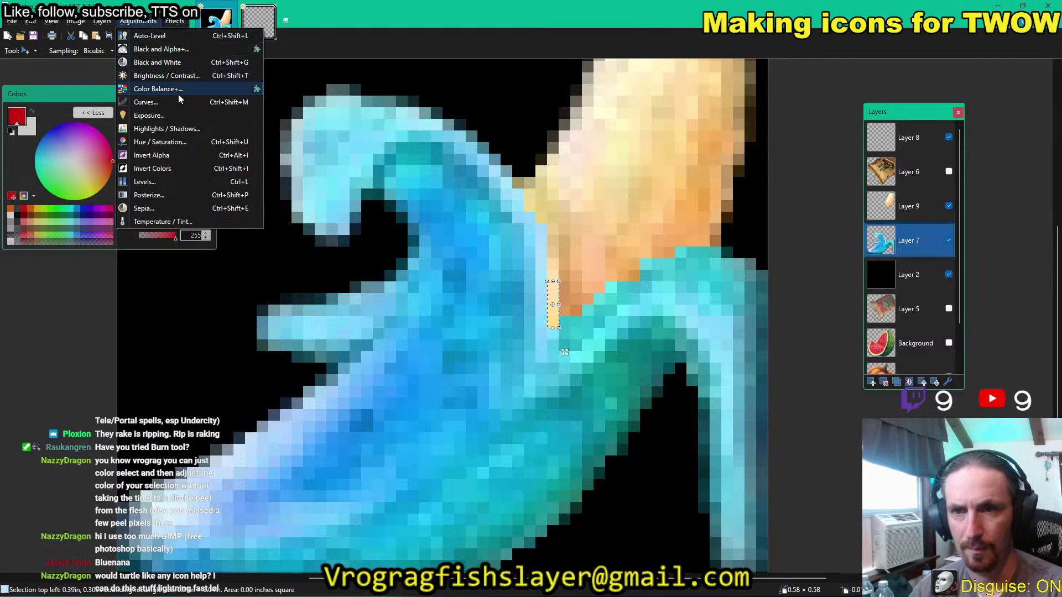
{"action": "left_click", "coordinate": [188, 147]}
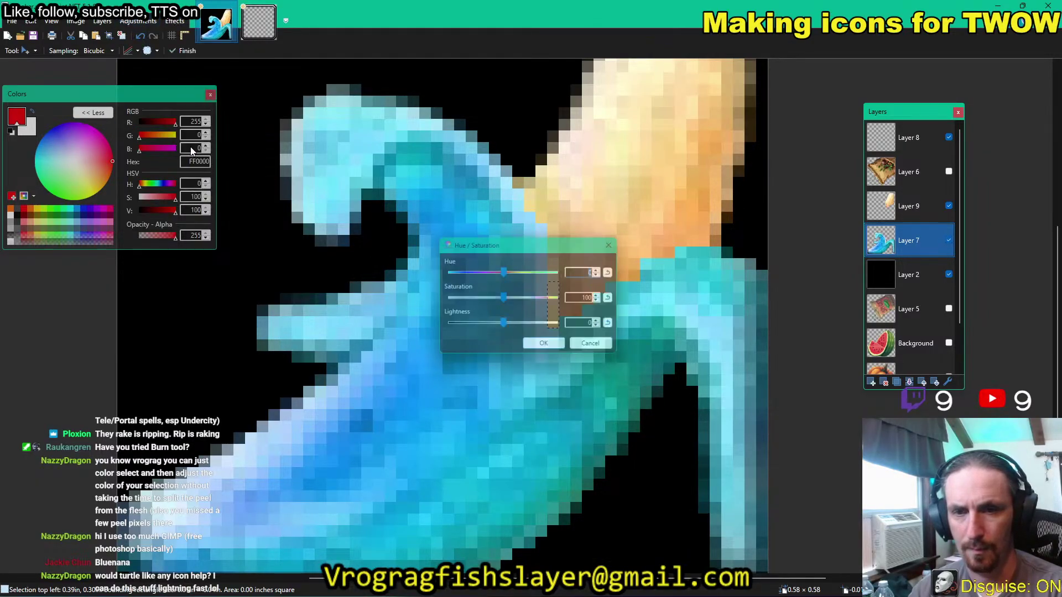
{"action": "left_click_drag", "start_coordinate": [530, 244], "coordinate": [240, 295]}
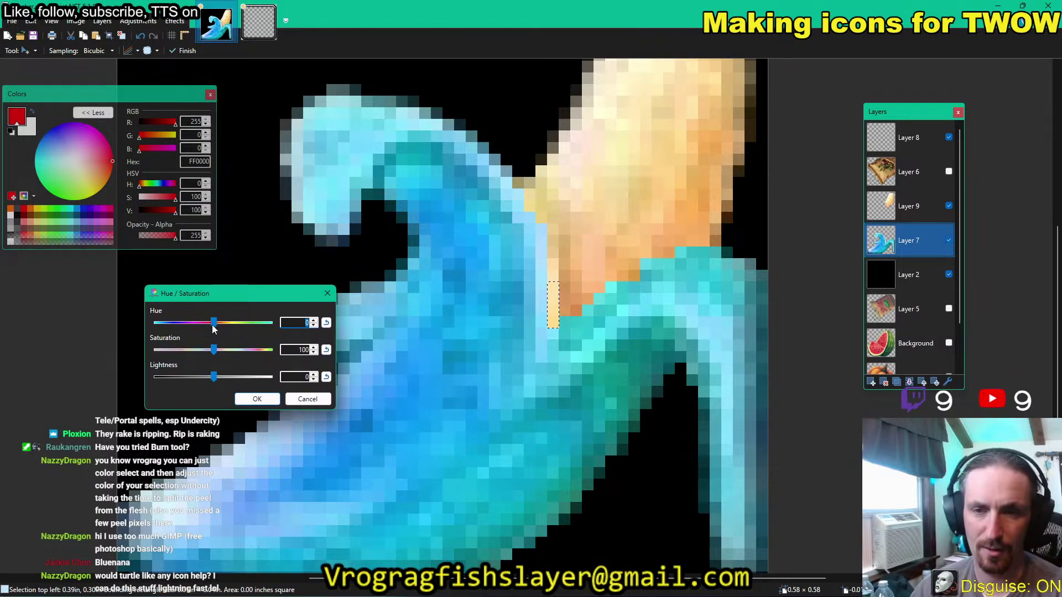
{"action": "left_click_drag", "start_coordinate": [214, 329], "coordinate": [262, 332]}
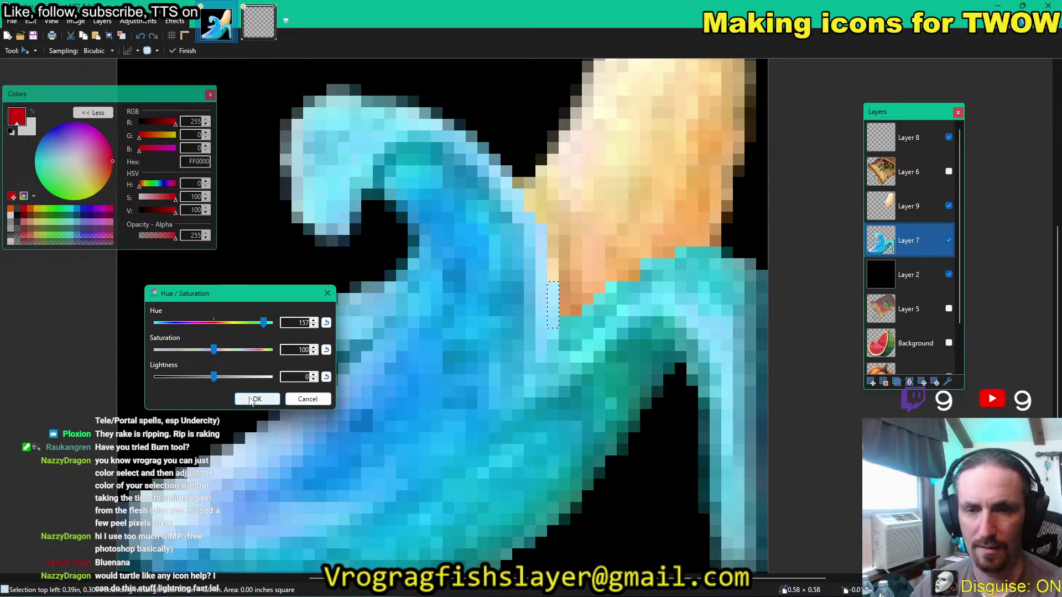
{"action": "left_click", "coordinate": [256, 399]}
Sample the light blue 9FDBFE from the peel's edge and pencil it over the two upper pixels of the seam strip on Layer 7.
{"action": "scroll", "coordinate": [569, 366], "scroll_direction": "down", "scroll_amount": 1}
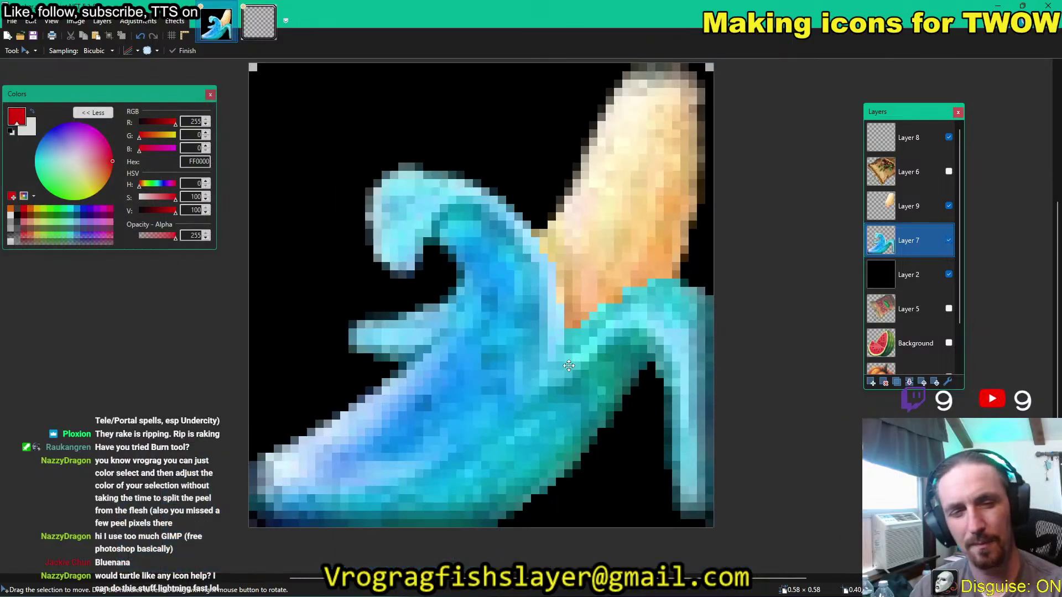
{"action": "scroll", "coordinate": [569, 366], "scroll_direction": "down", "scroll_amount": 1}
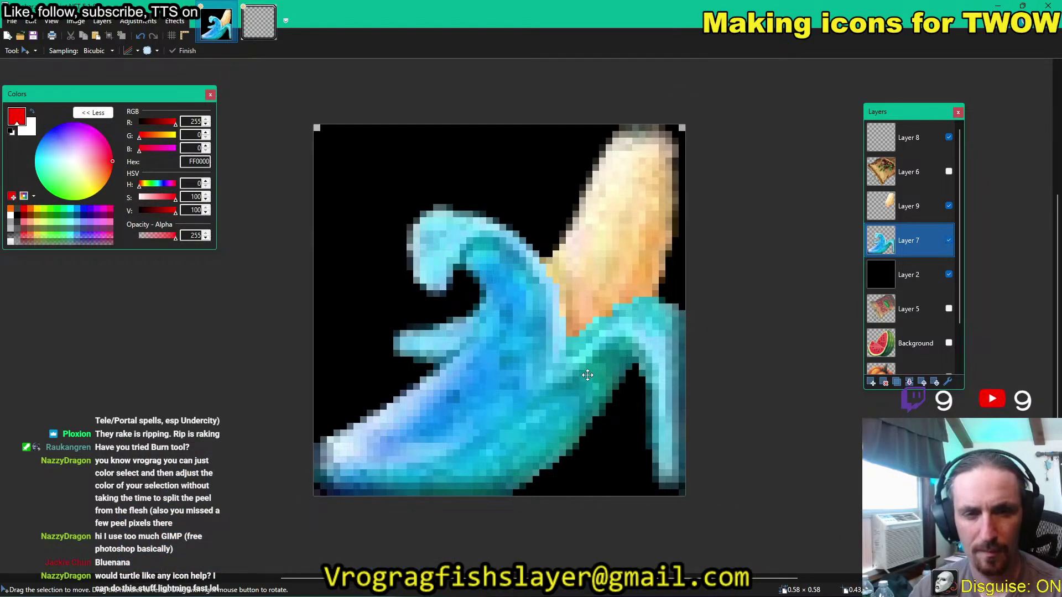
{"action": "scroll", "coordinate": [587, 375], "scroll_direction": "up", "scroll_amount": 4}
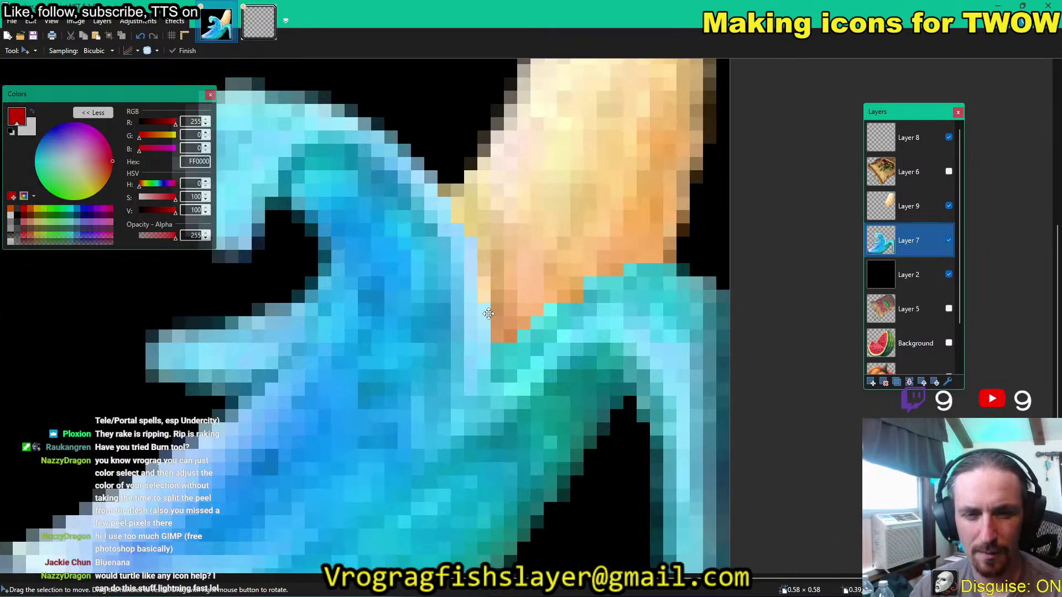
{"action": "scroll", "coordinate": [489, 314], "scroll_direction": "up", "scroll_amount": 3}
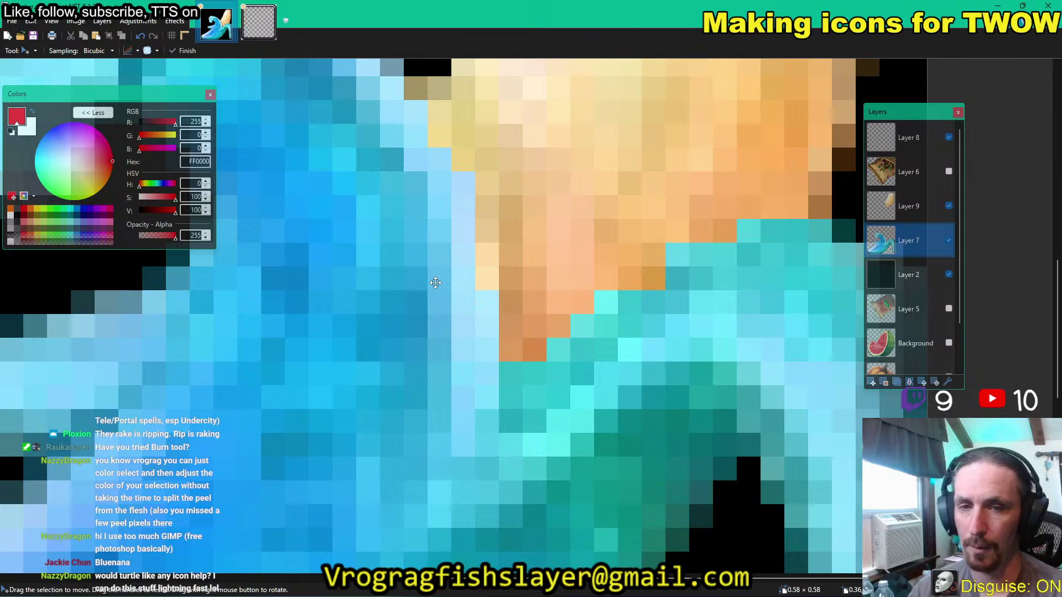
{"action": "key", "text": "k"}
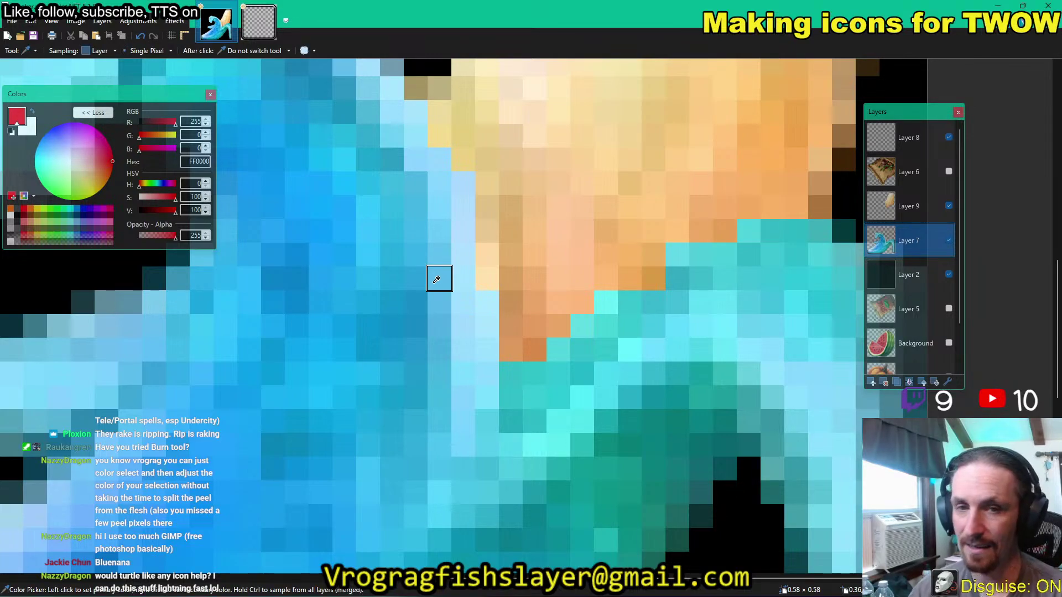
{"action": "left_click", "coordinate": [470, 325]}
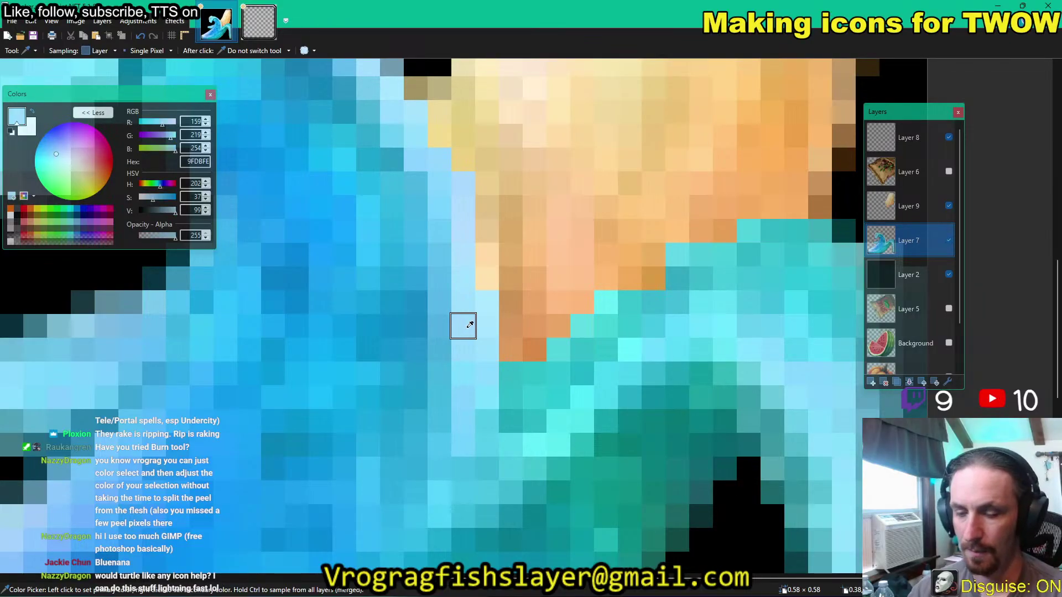
{"action": "left_click", "coordinate": [37, 51]}
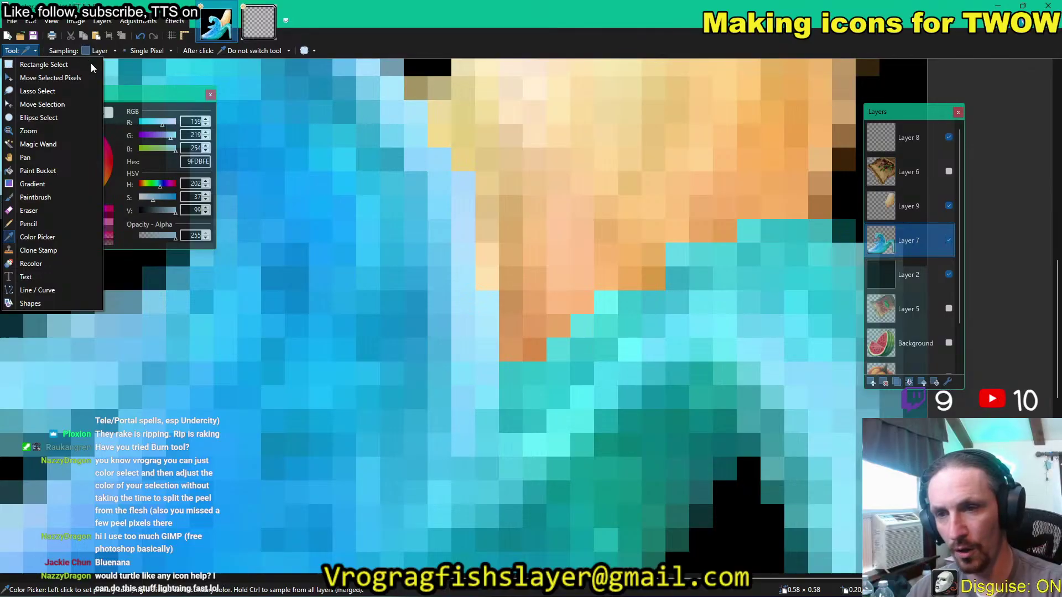
{"action": "left_click", "coordinate": [59, 227]}
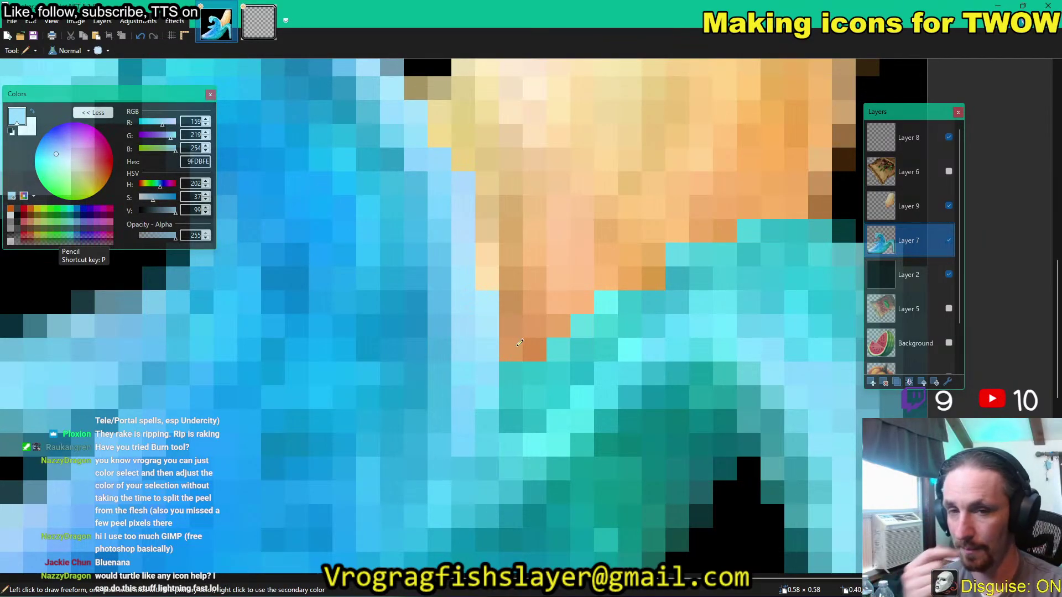
{"action": "left_click", "coordinate": [489, 320]}
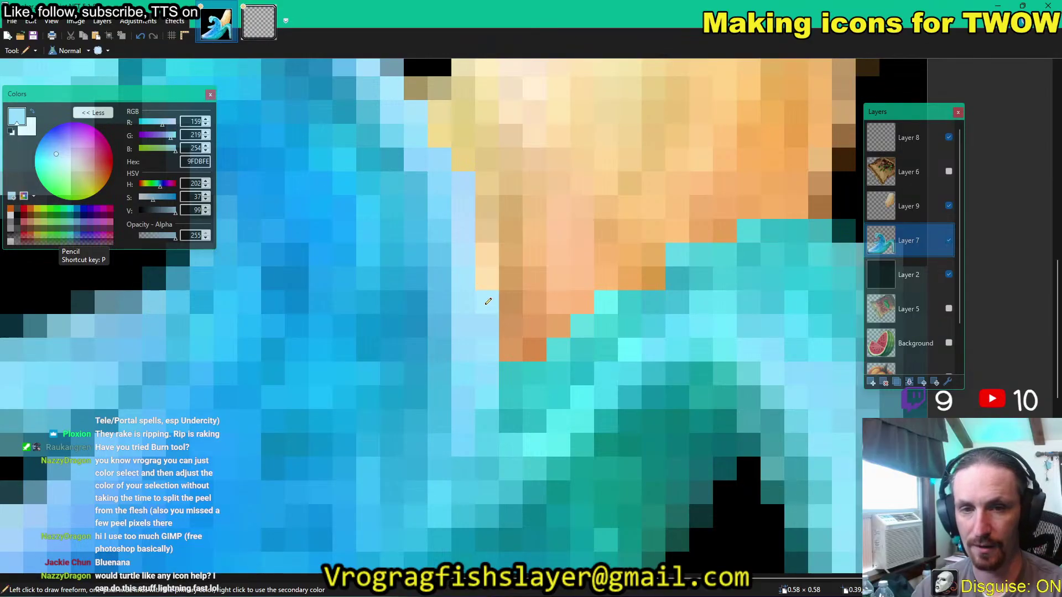
{"action": "left_click", "coordinate": [488, 300]}
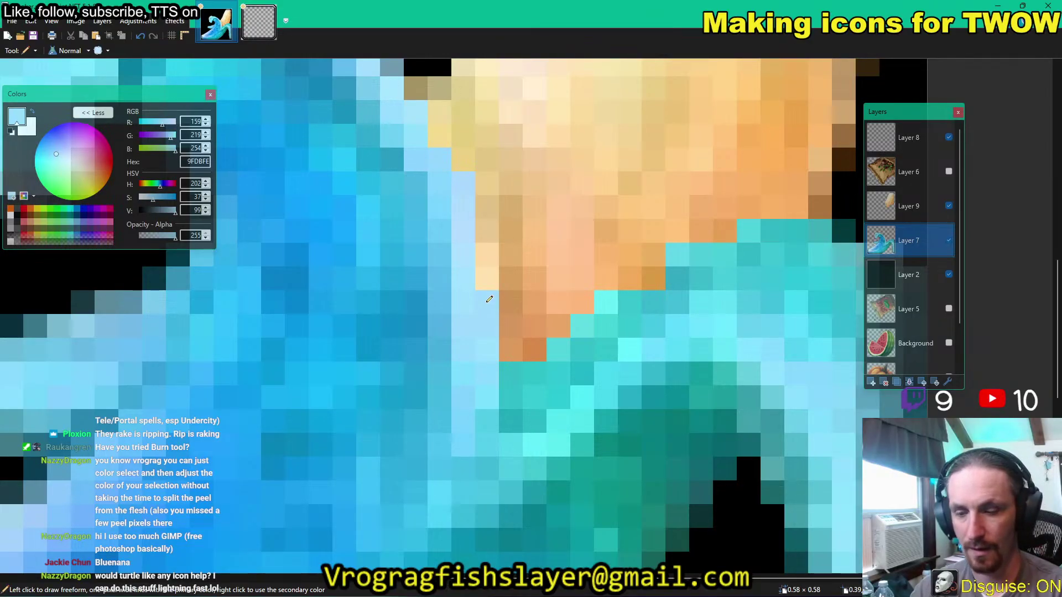
Sample the lighter blue A0E2FE from the peel's edge for the Pencil and move the Colors window further into the canvas.
{"action": "key", "text": "k"}
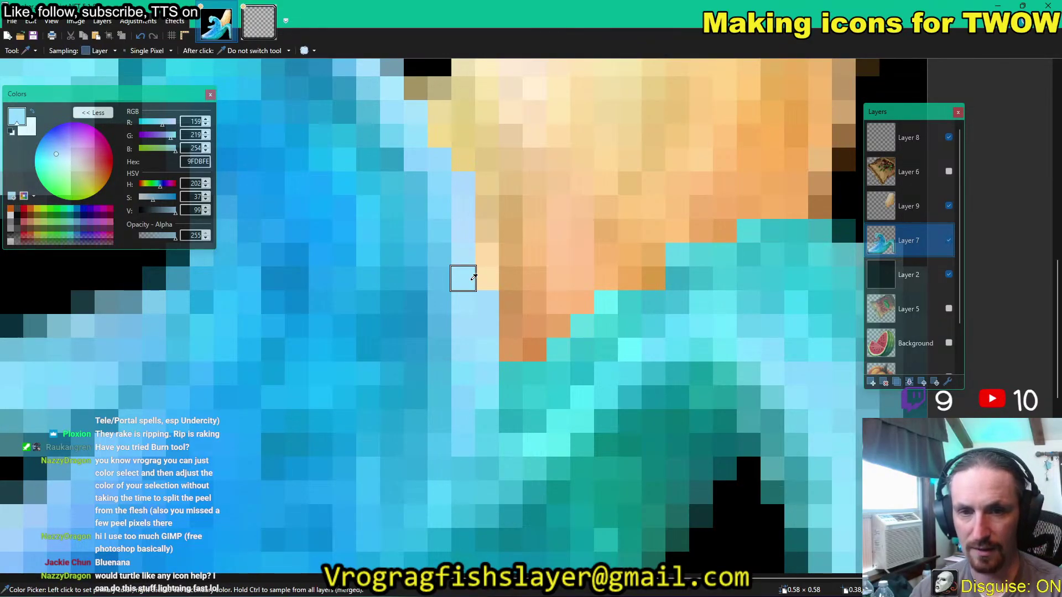
{"action": "left_click", "coordinate": [473, 276]}
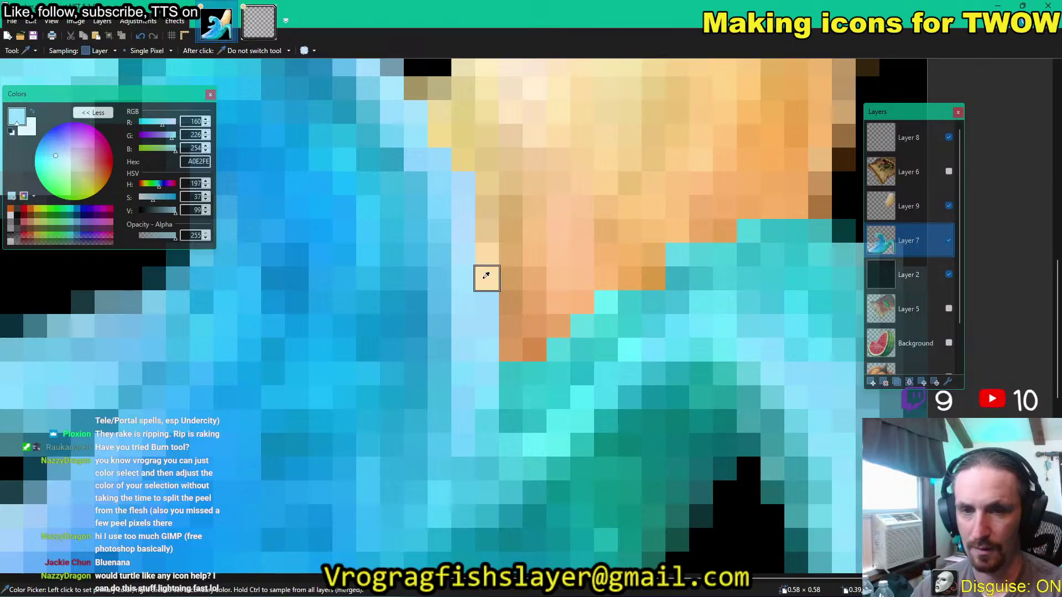
{"action": "left_click", "coordinate": [36, 50]}
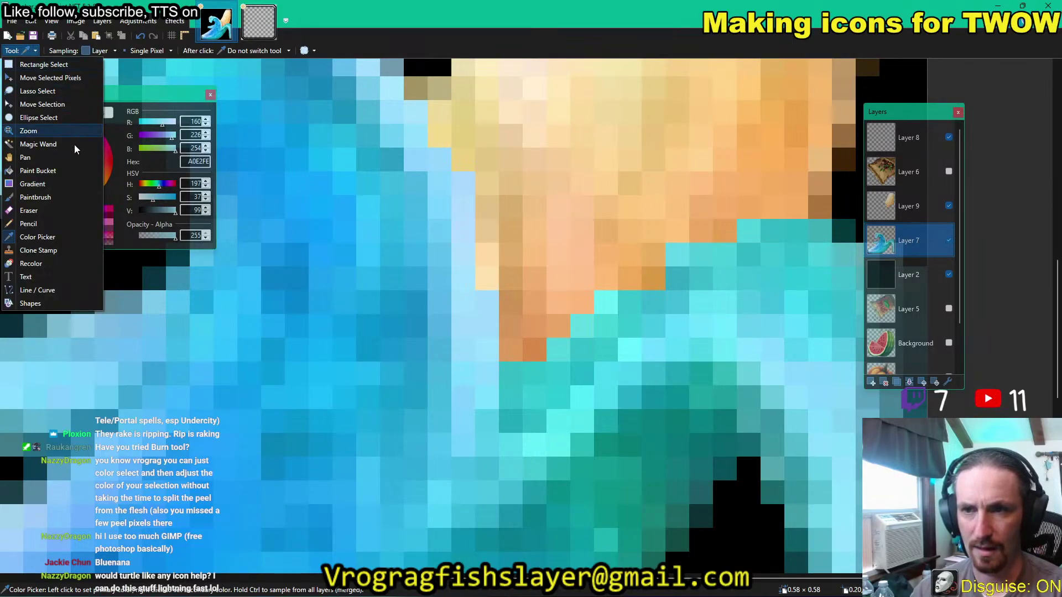
{"action": "left_click", "coordinate": [65, 224]}
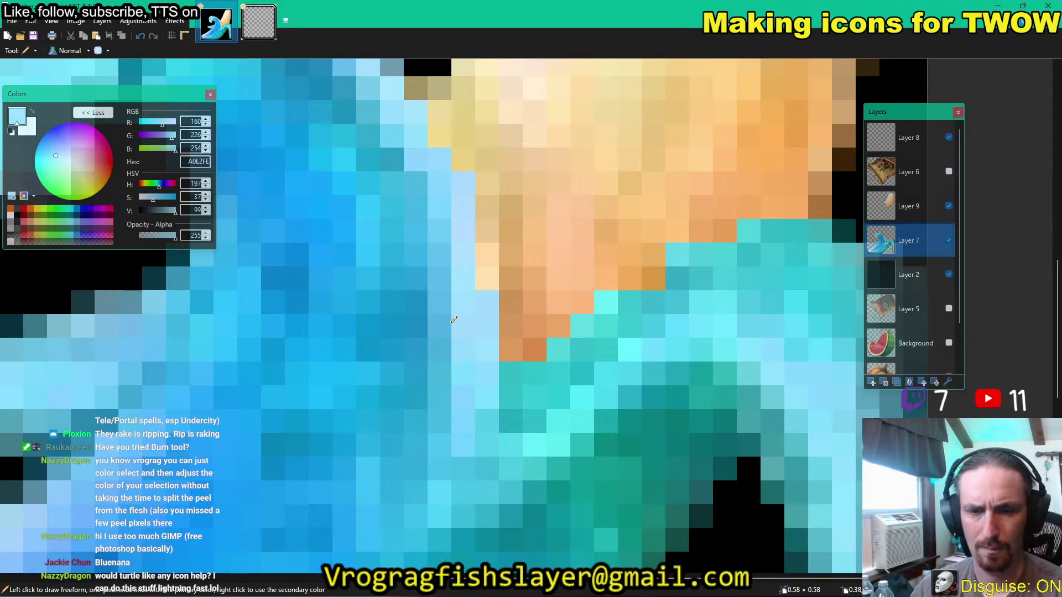
{"action": "left_click_drag", "start_coordinate": [135, 95], "coordinate": [198, 135]}
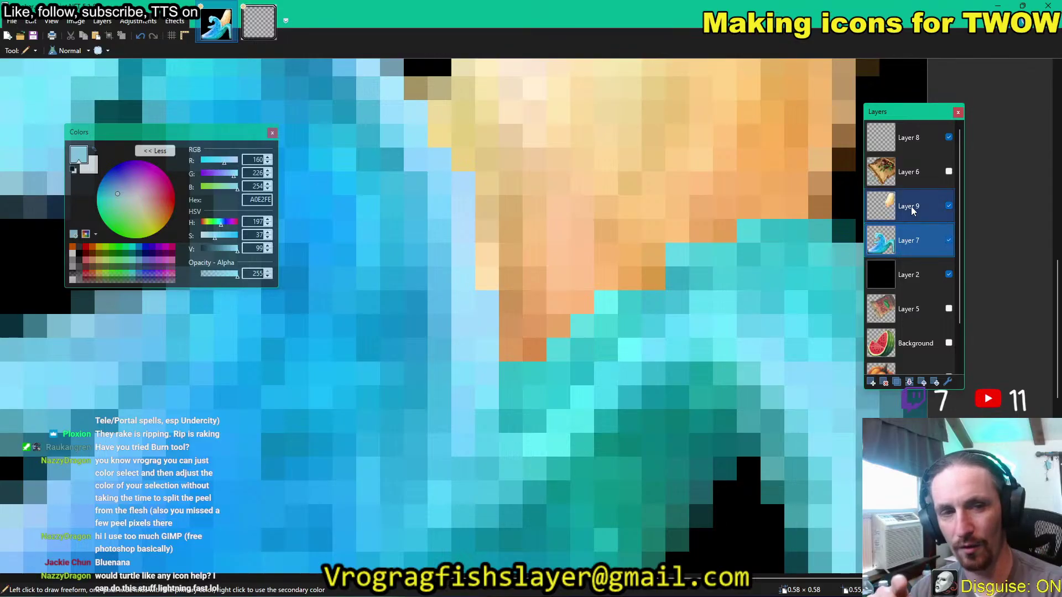
Try placing Layer 9 beneath Layer 7, undo the reordering and the stray pencil dots, and reselect Layer 7.
{"action": "left_click_drag", "start_coordinate": [912, 209], "coordinate": [909, 241]}
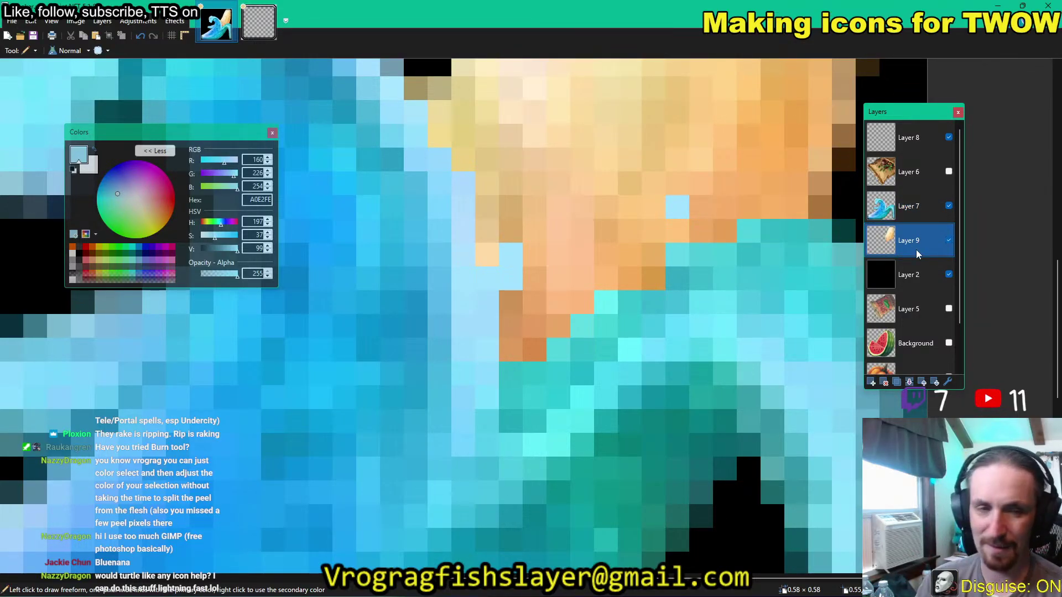
{"action": "key", "text": "ctrl+z"}
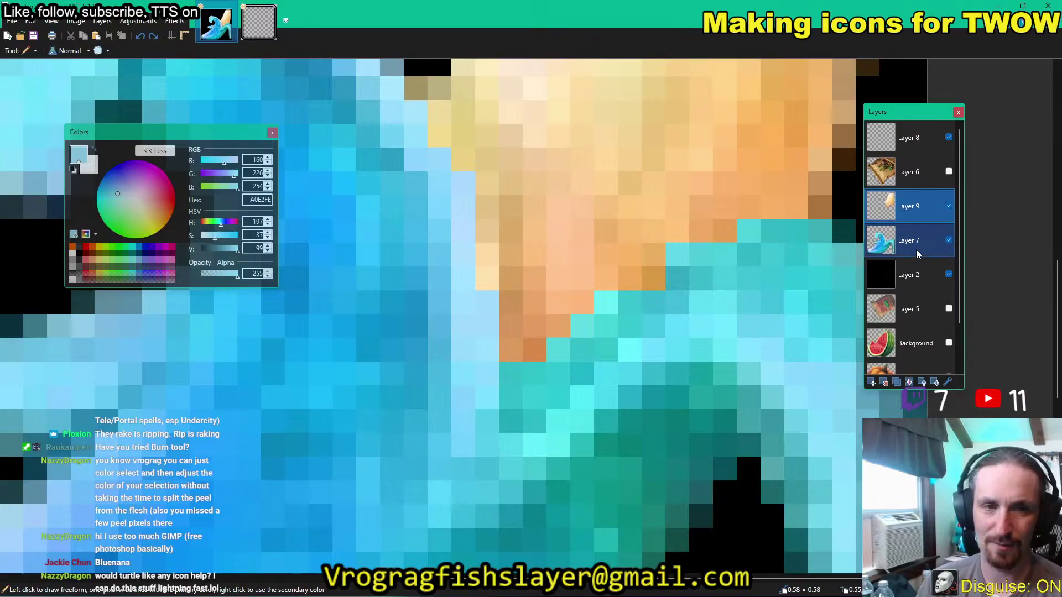
{"action": "left_click", "coordinate": [916, 250]}
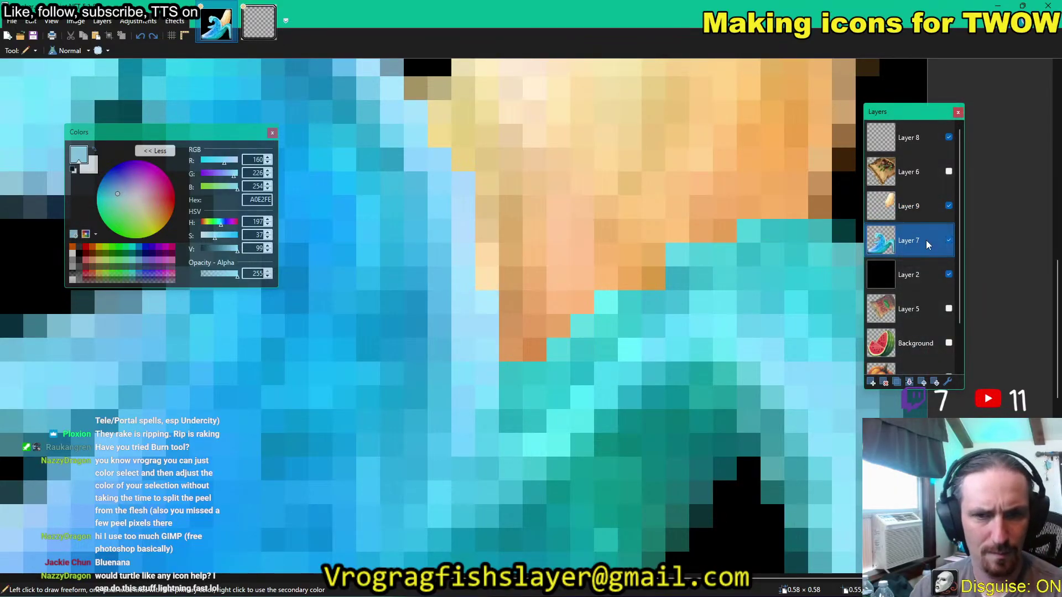
{"action": "left_click", "coordinate": [898, 209], "text": "ctrl"}
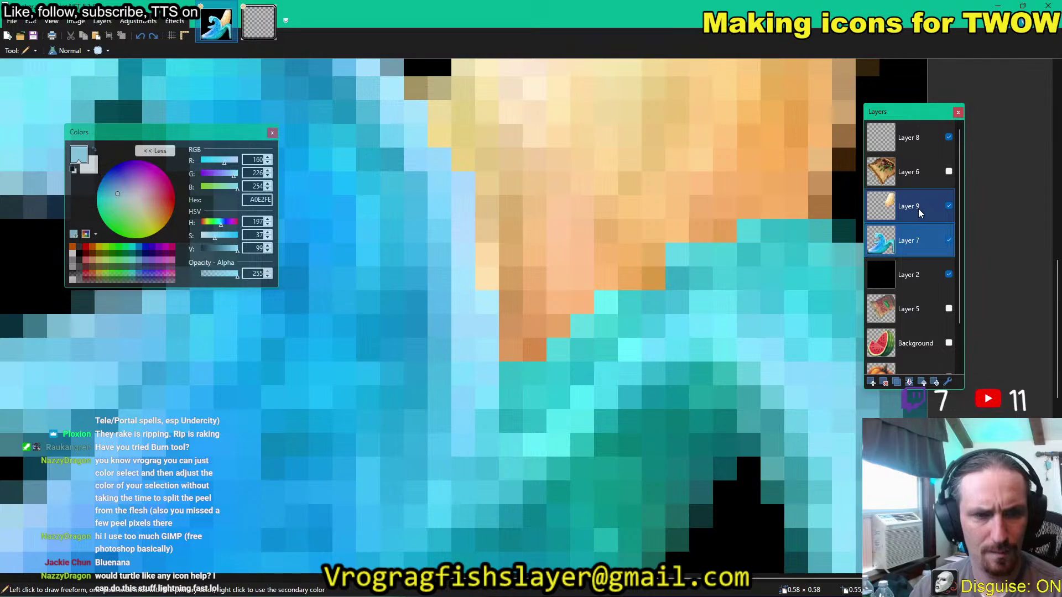
On Layer 9, select the single stray peel pixel directly above the recoloured seam strip and remove it.
{"action": "left_click", "coordinate": [919, 211]}
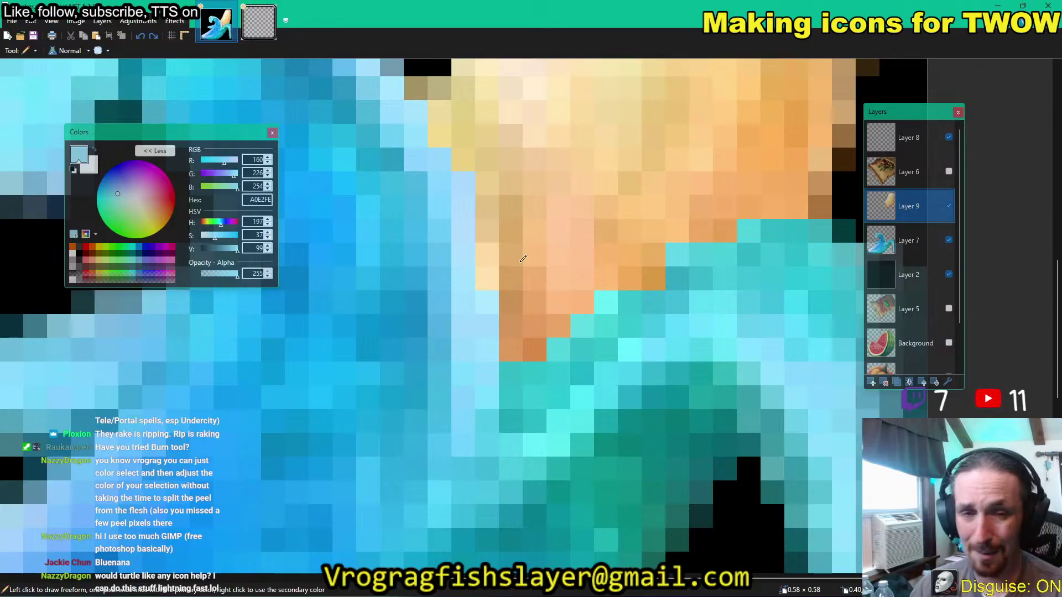
{"action": "key", "text": "s"}
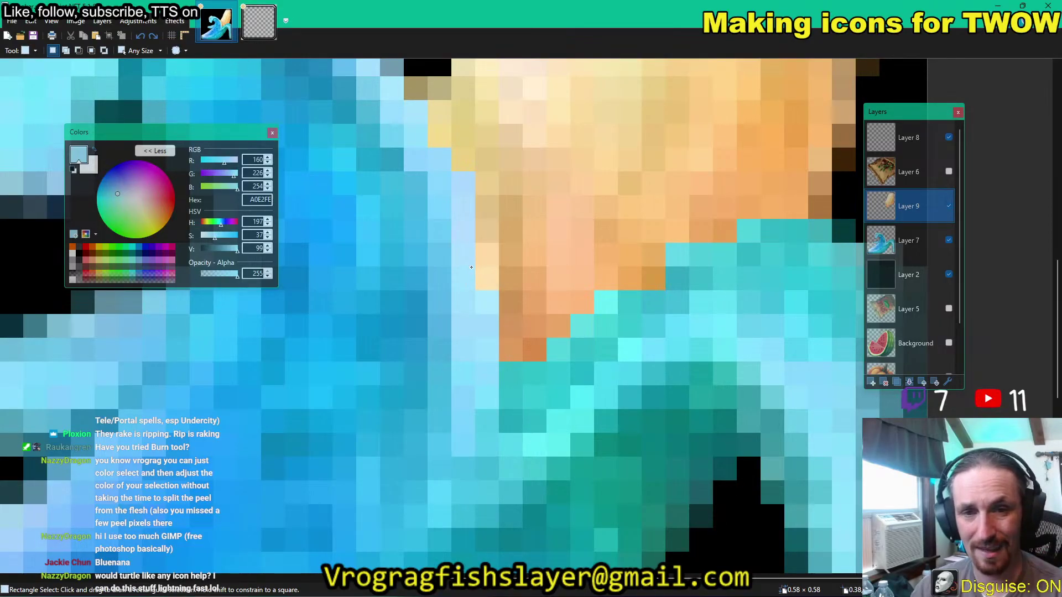
{"action": "left_click_drag", "start_coordinate": [471, 267], "coordinate": [490, 283]}
{"action": "key", "text": "m"}
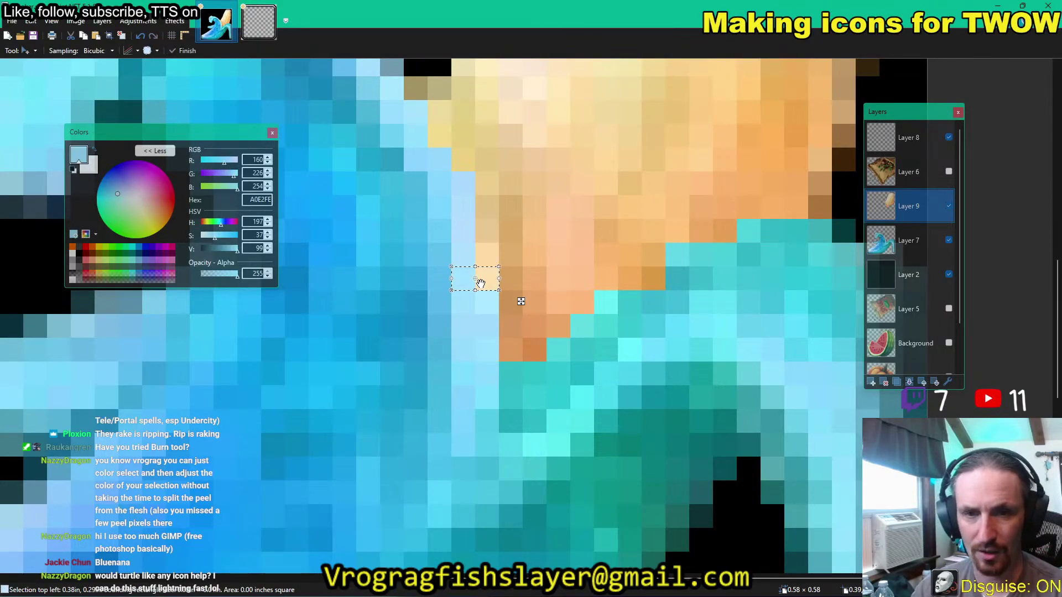
{"action": "mouse_move", "coordinate": [453, 278]}
{"action": "left_mouse_down"}
{"action": "mouse_move", "coordinate": [469, 279]}
{"action": "mouse_move", "coordinate": [429, 282]}
{"action": "mouse_move", "coordinate": [453, 281]}
{"action": "left_mouse_up"}
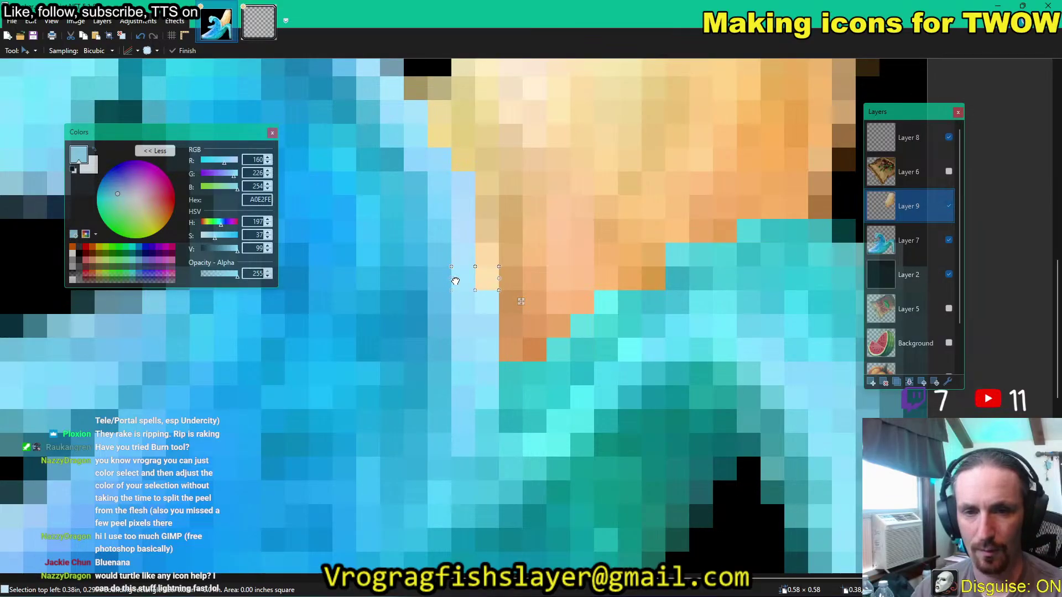
{"action": "key", "text": "m"}
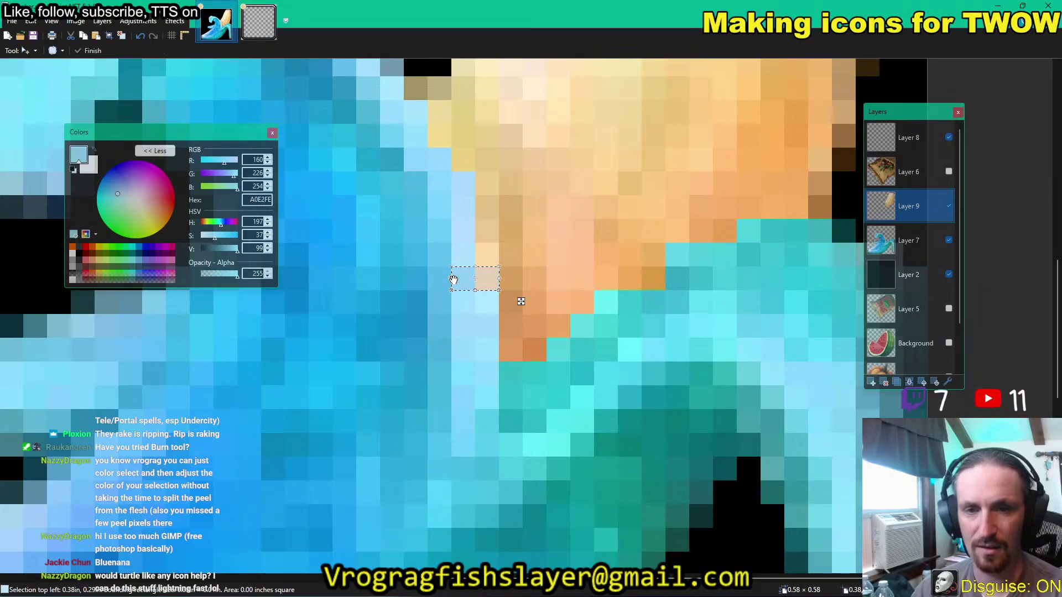
{"action": "left_click_drag", "start_coordinate": [453, 279], "coordinate": [471, 279]}
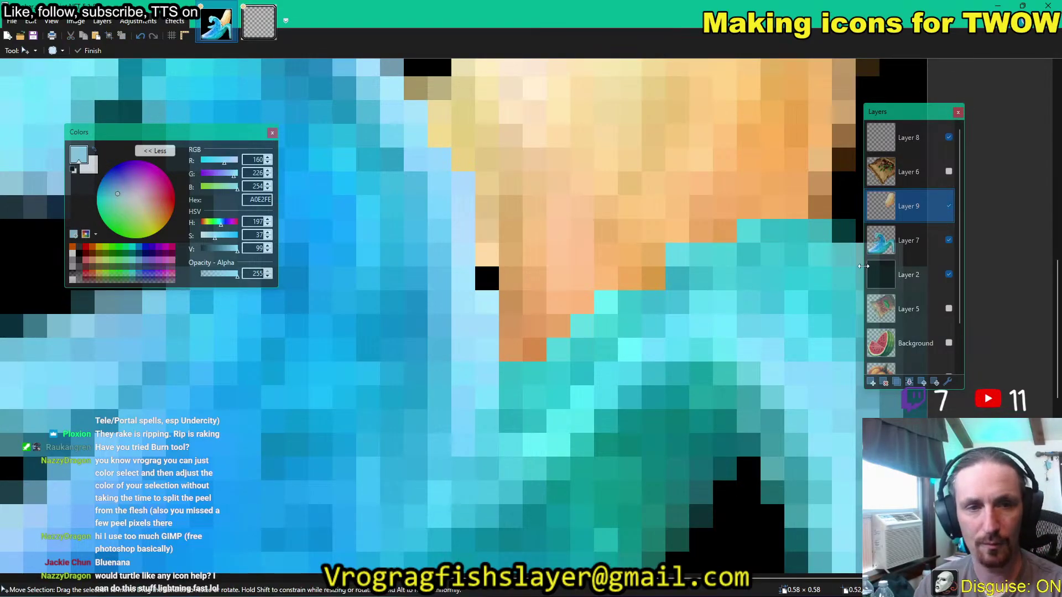
Paste the removed pixel in place on Layer 7, deselect it and paint it light blue A0E2FE with the Pencil.
{"action": "left_click", "coordinate": [918, 242]}
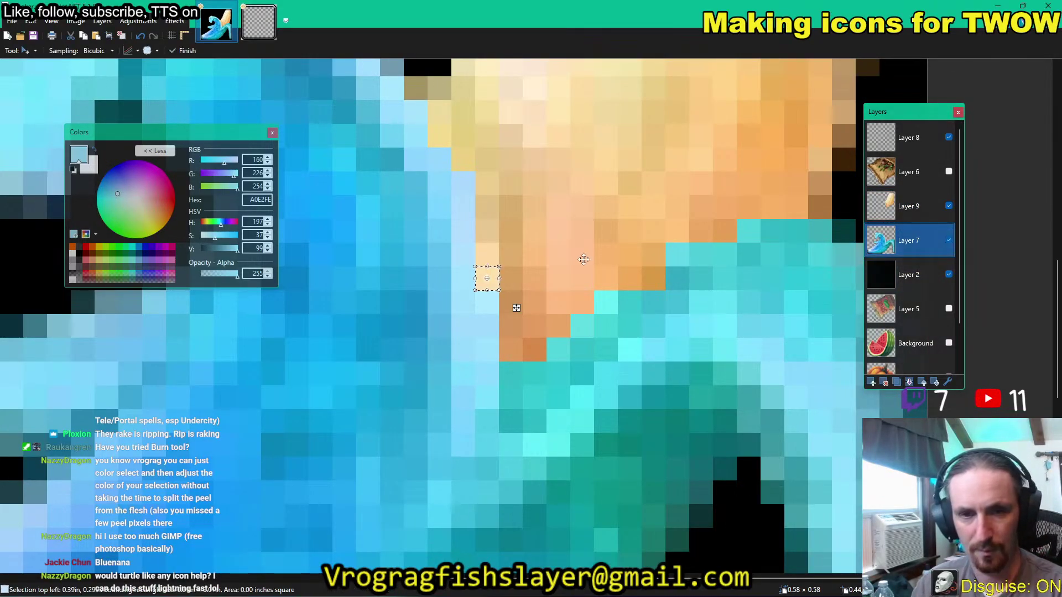
{"action": "key", "text": "m"}
{"action": "key", "text": "p"}
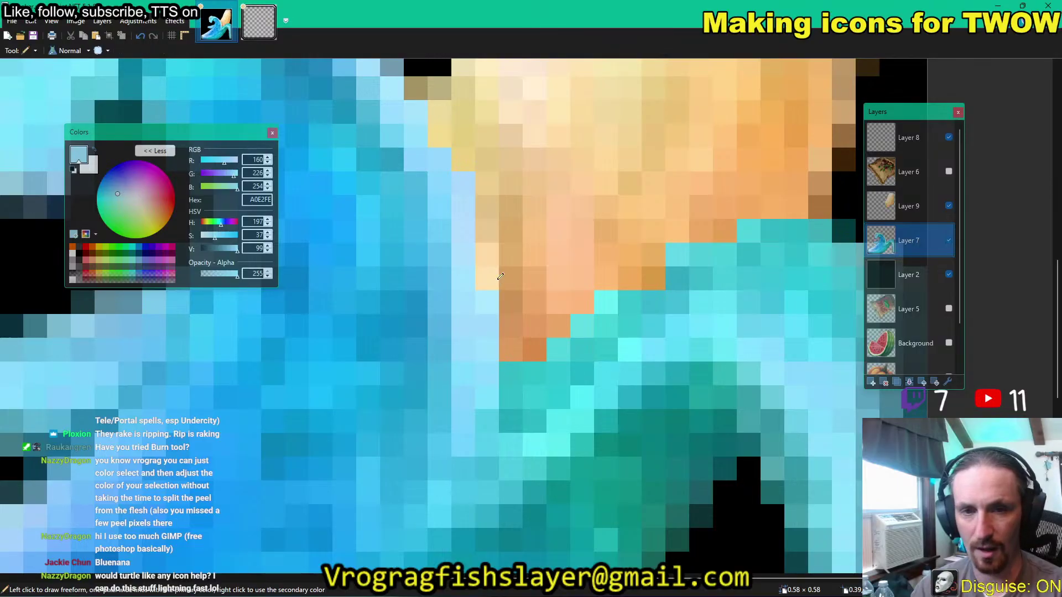
{"action": "left_click", "coordinate": [492, 277]}
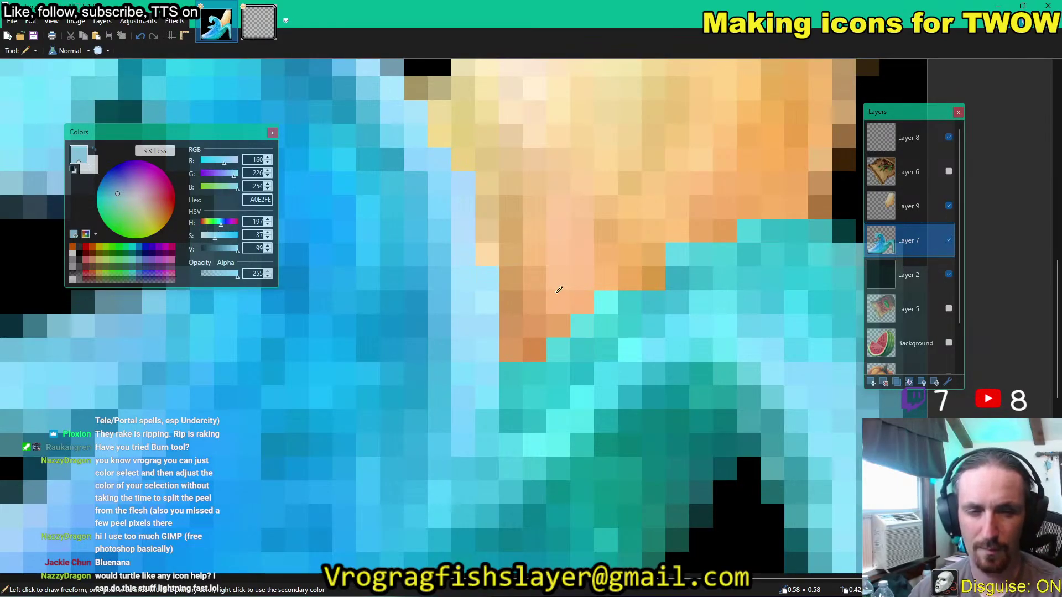
On Layer 9, select the single stray peel pixel directly above the last repainted seam pixel and cut it.
{"action": "scroll", "coordinate": [559, 290], "scroll_direction": "down", "scroll_amount": 4}
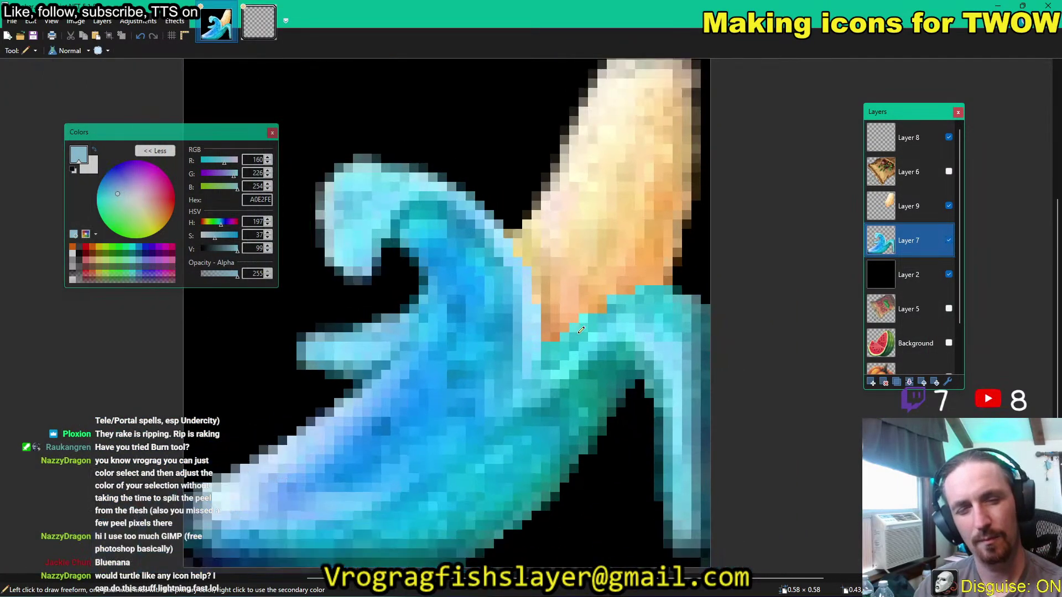
{"action": "scroll", "coordinate": [594, 343], "scroll_direction": "down", "scroll_amount": 4}
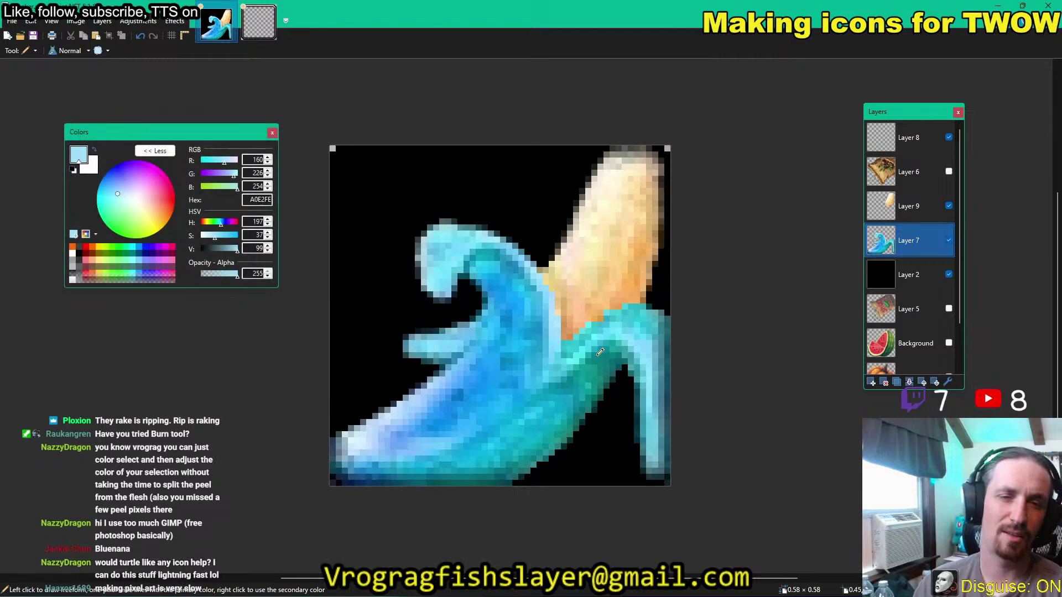
{"action": "scroll", "coordinate": [576, 322], "scroll_direction": "up", "scroll_amount": 5}
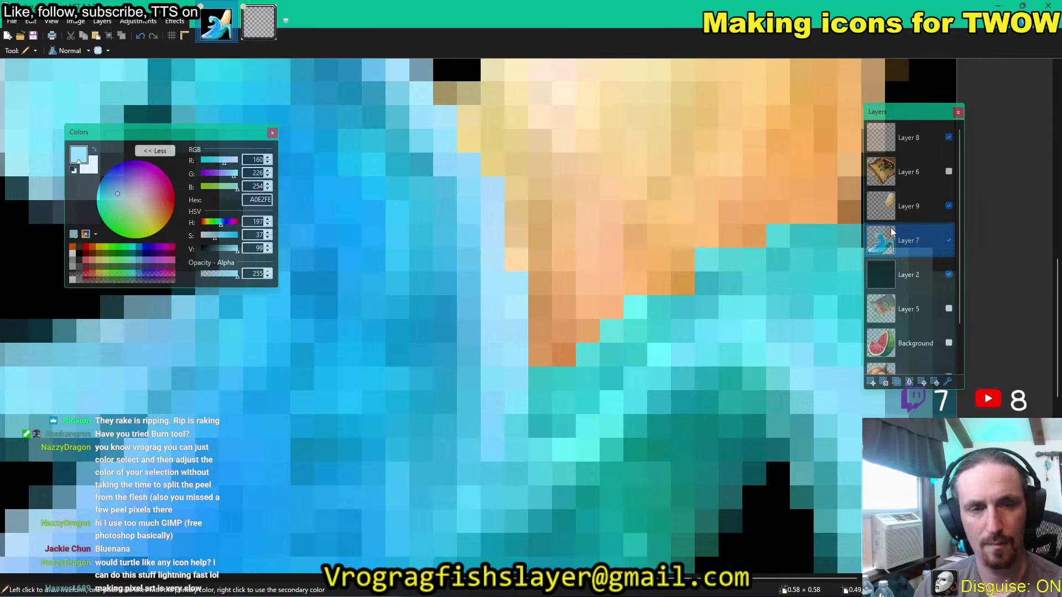
{"action": "left_click", "coordinate": [922, 201]}
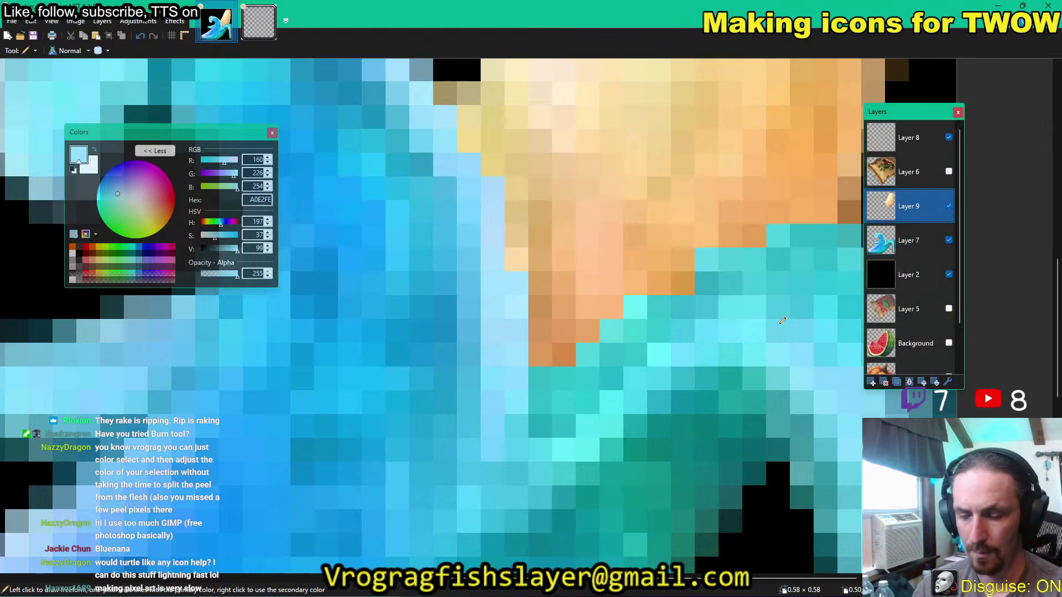
{"action": "key", "text": "x"}
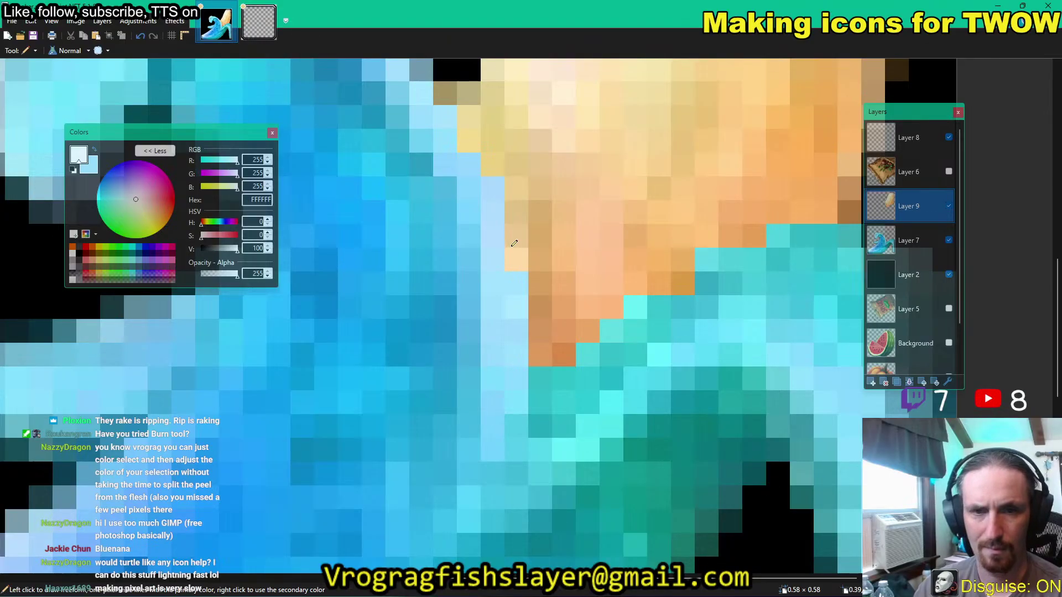
{"action": "key", "text": "s"}
{"action": "left_click_drag", "start_coordinate": [482, 226], "coordinate": [508, 251]}
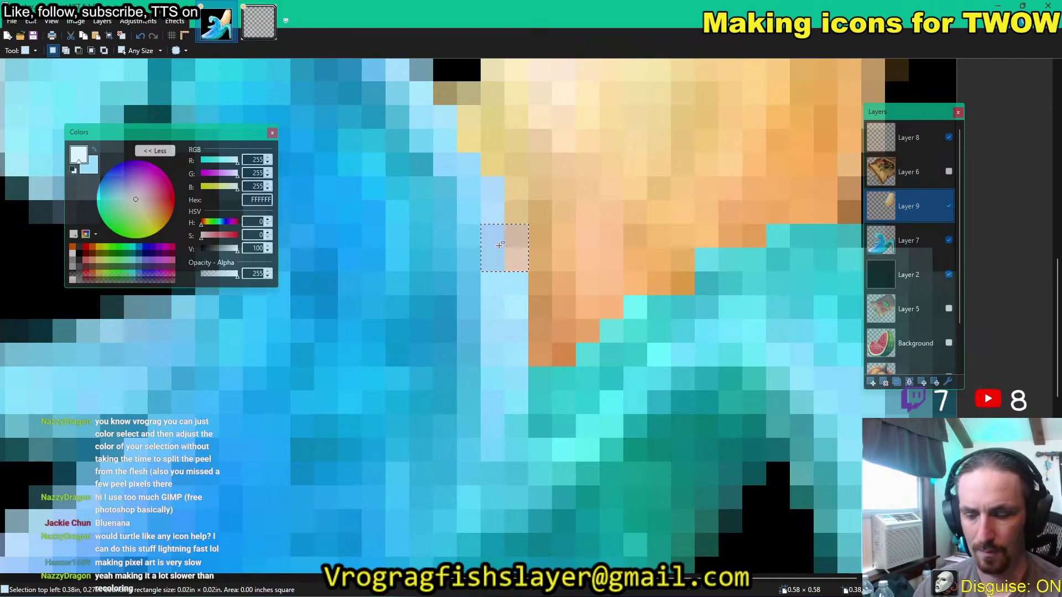
{"action": "key", "text": "m"}
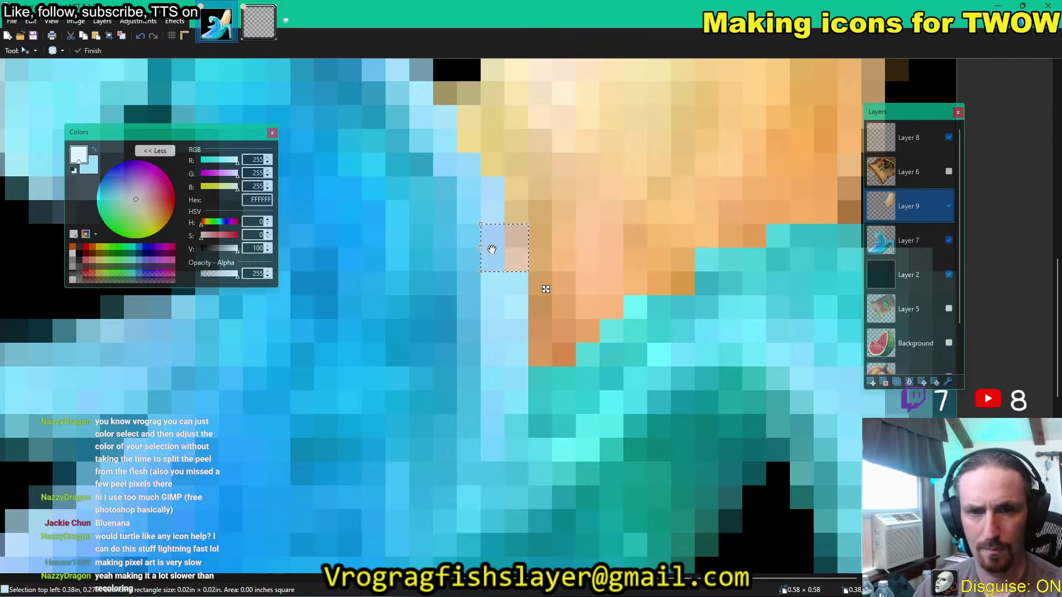
{"action": "left_click_drag", "start_coordinate": [481, 249], "coordinate": [766, 244]}
Paste the cut pixel in place on Layer 7, deselect it and paint it with the Pencil in AEDDFE sampled from the adjacent peel edge.
{"action": "left_click", "coordinate": [923, 242]}
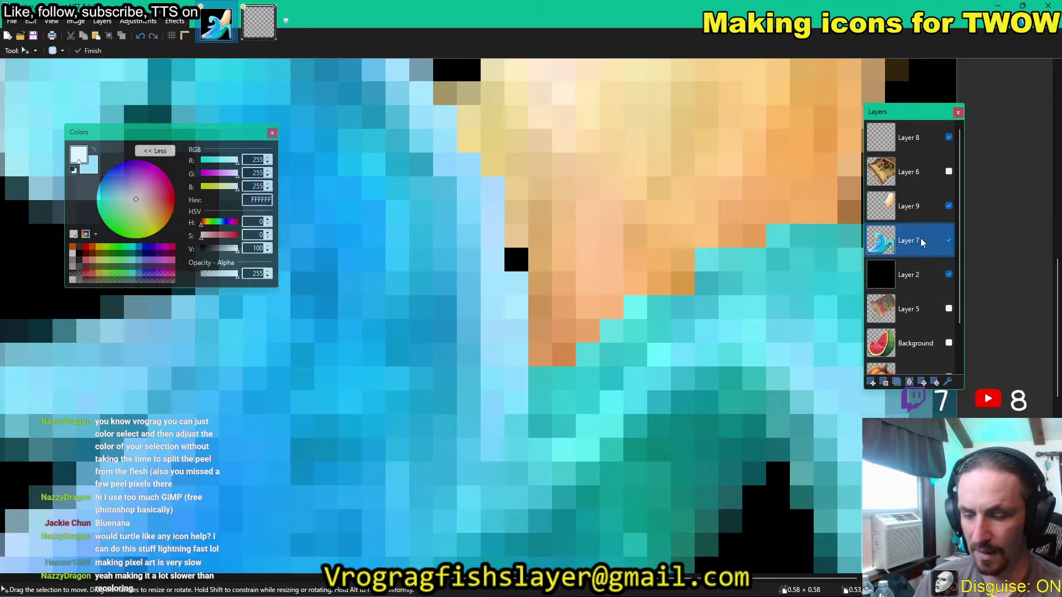
{"action": "key", "text": "ctrl+v"}
{"action": "key", "text": "ctrl+d"}
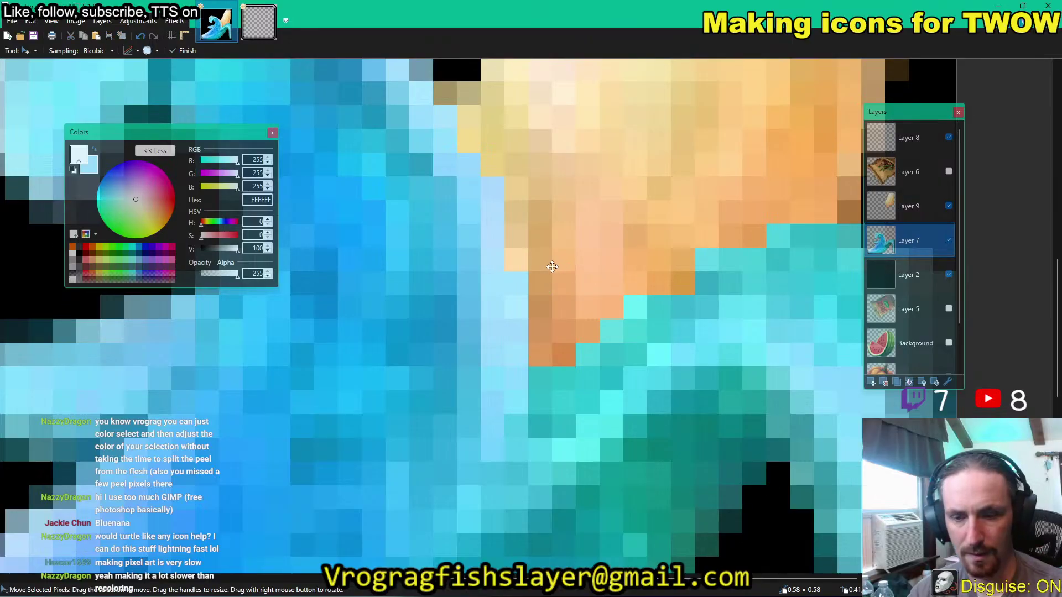
{"action": "key", "text": "k"}
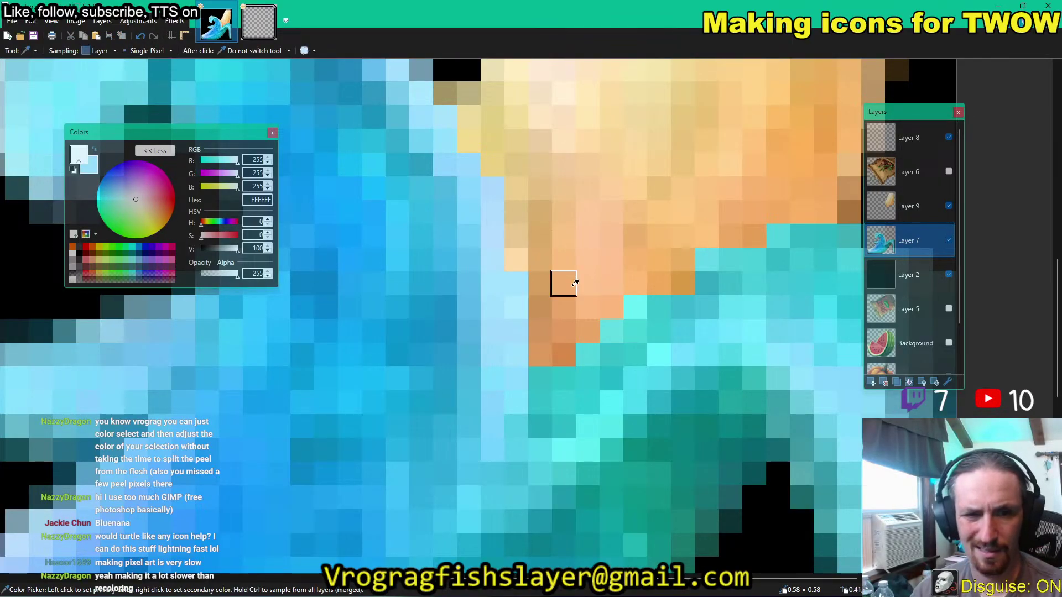
{"action": "left_click", "coordinate": [496, 215]}
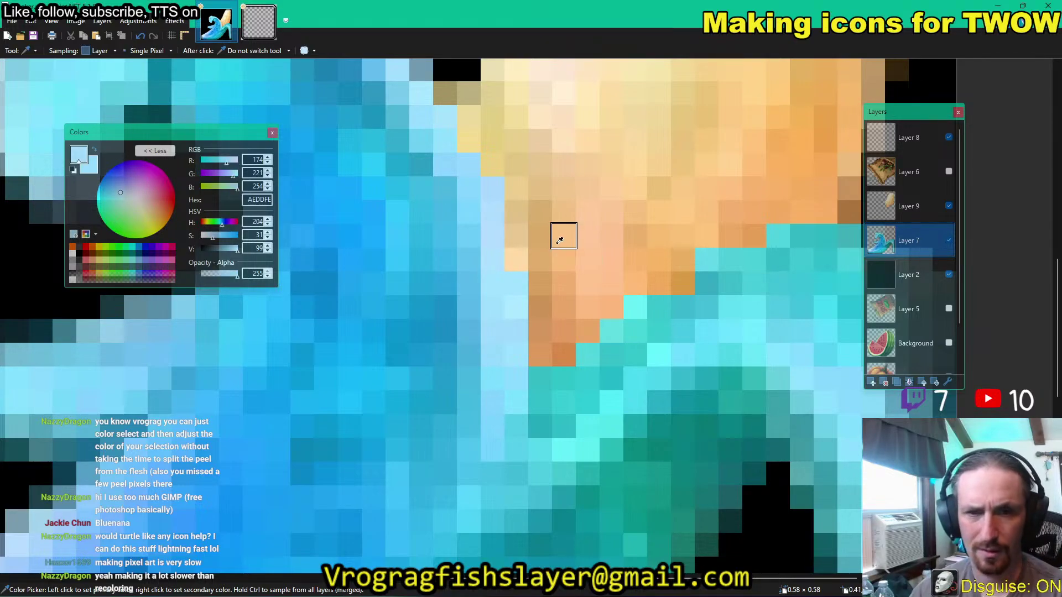
{"action": "key", "text": "p"}
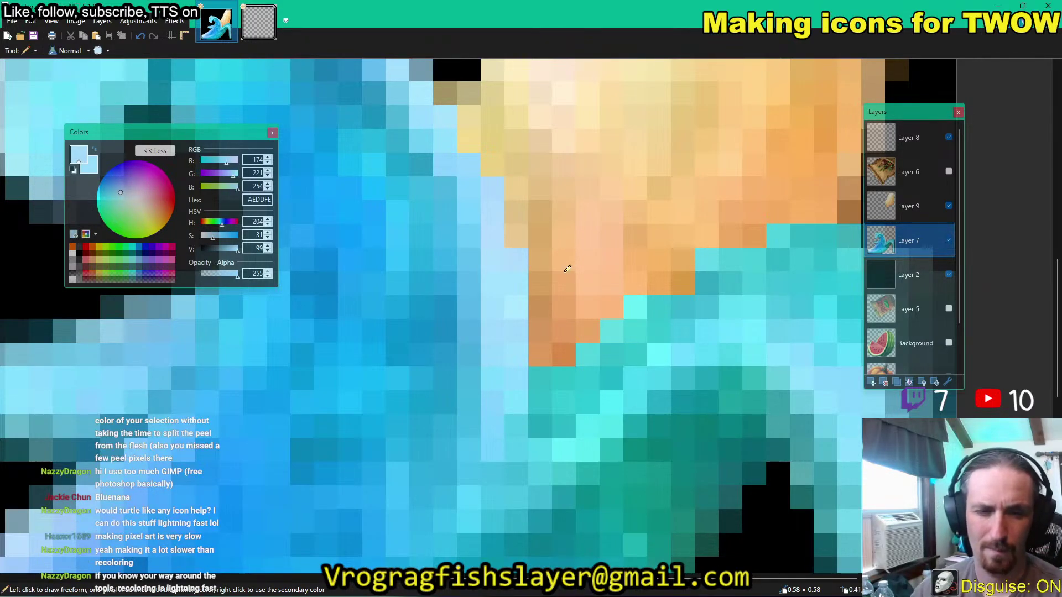
Examine how the whole banana icon reads at actual size and slightly enlarged.
{"action": "scroll", "coordinate": [627, 269], "scroll_direction": "down", "scroll_amount": 6}
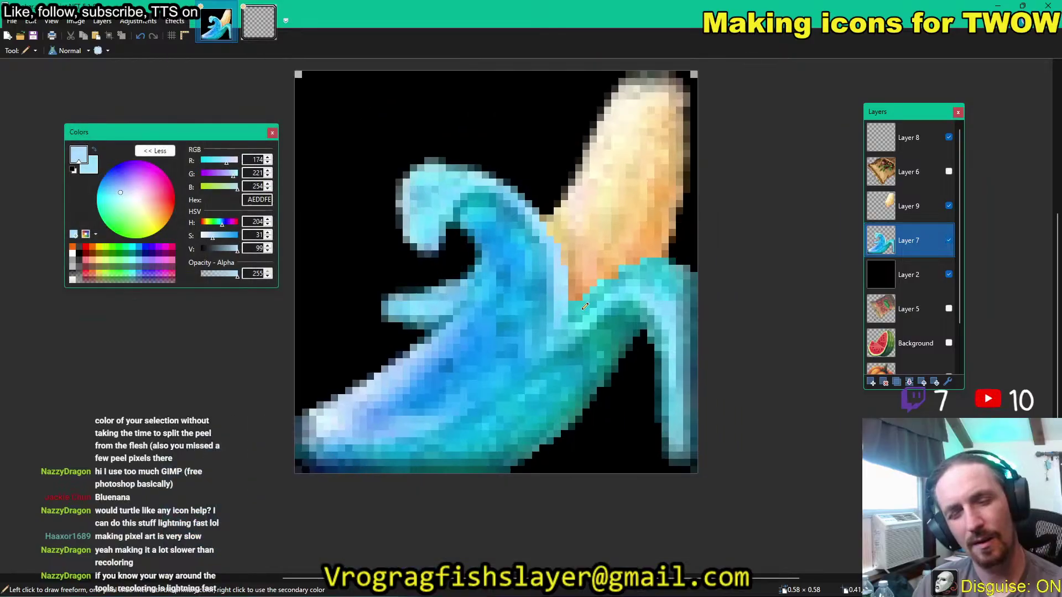
{"action": "scroll", "coordinate": [580, 317], "scroll_direction": "down", "scroll_amount": 5}
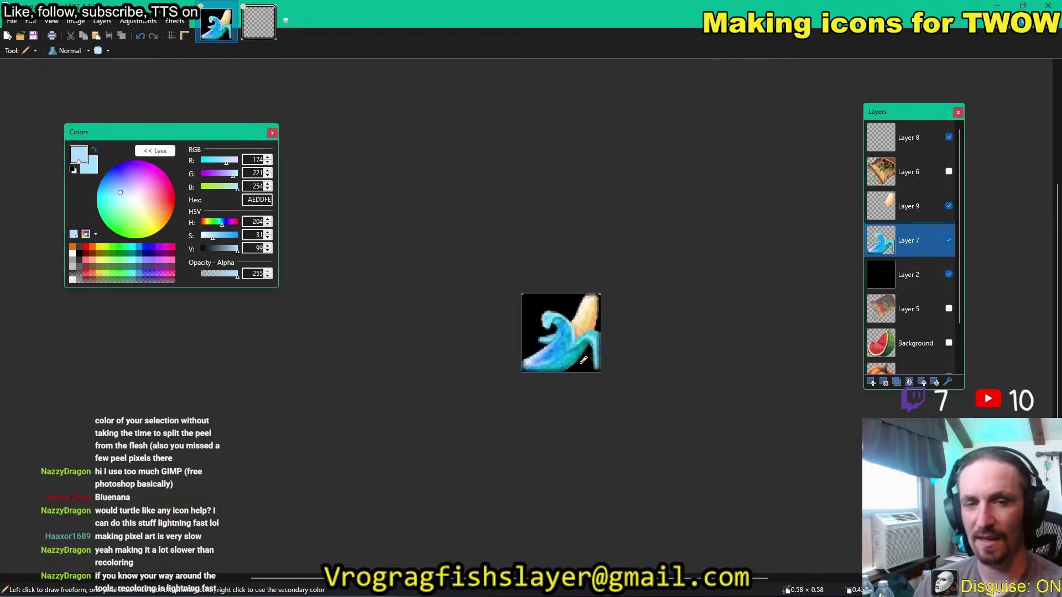
{"action": "scroll", "coordinate": [584, 374], "scroll_direction": "down", "scroll_amount": 2}
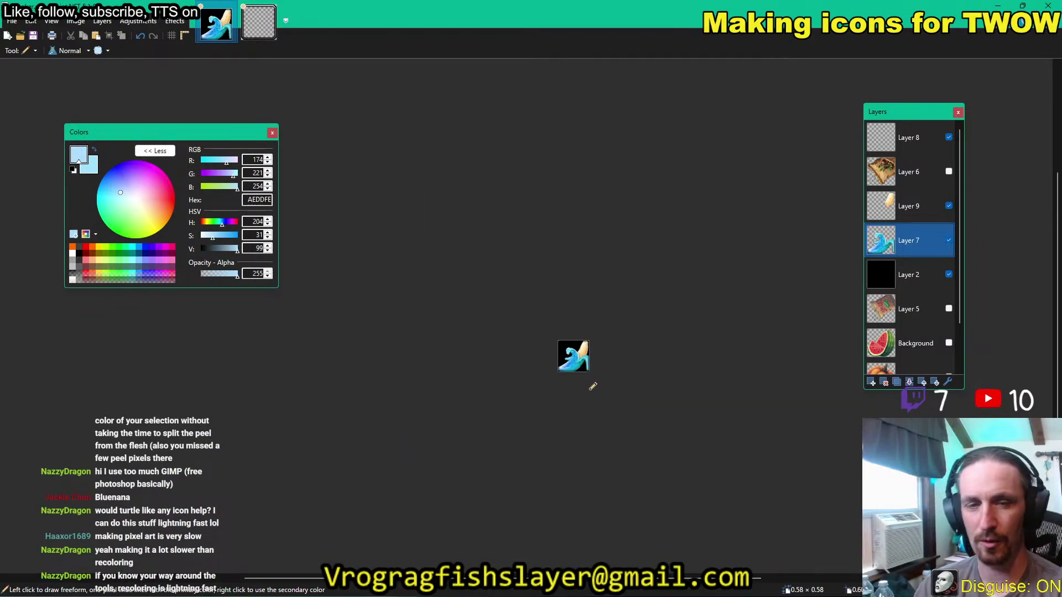
{"action": "scroll", "coordinate": [603, 373], "scroll_direction": "down", "scroll_amount": 1}
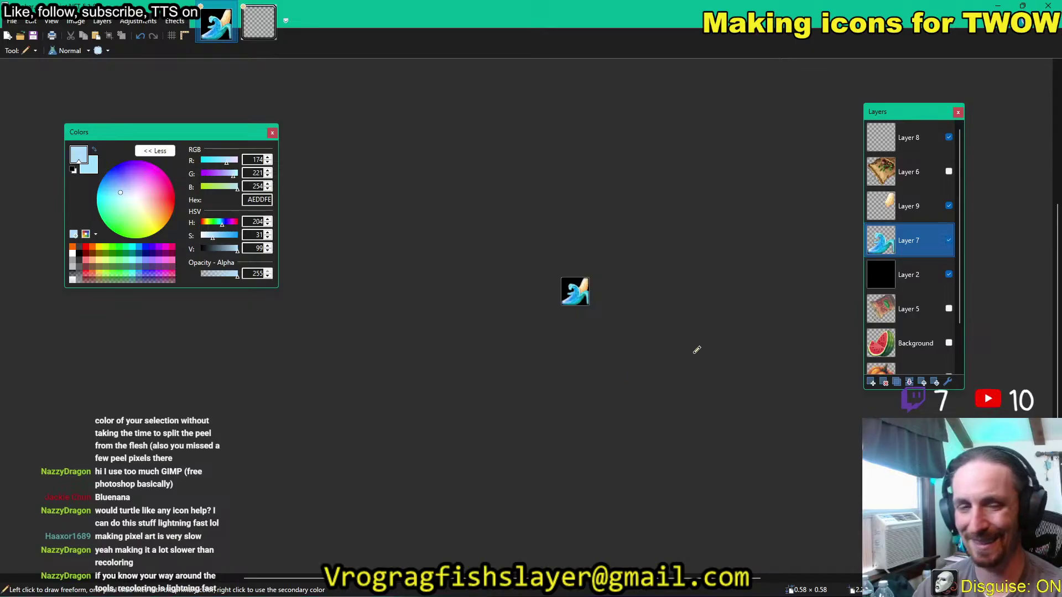
{"action": "scroll", "coordinate": [587, 310], "scroll_direction": "up", "scroll_amount": 4}
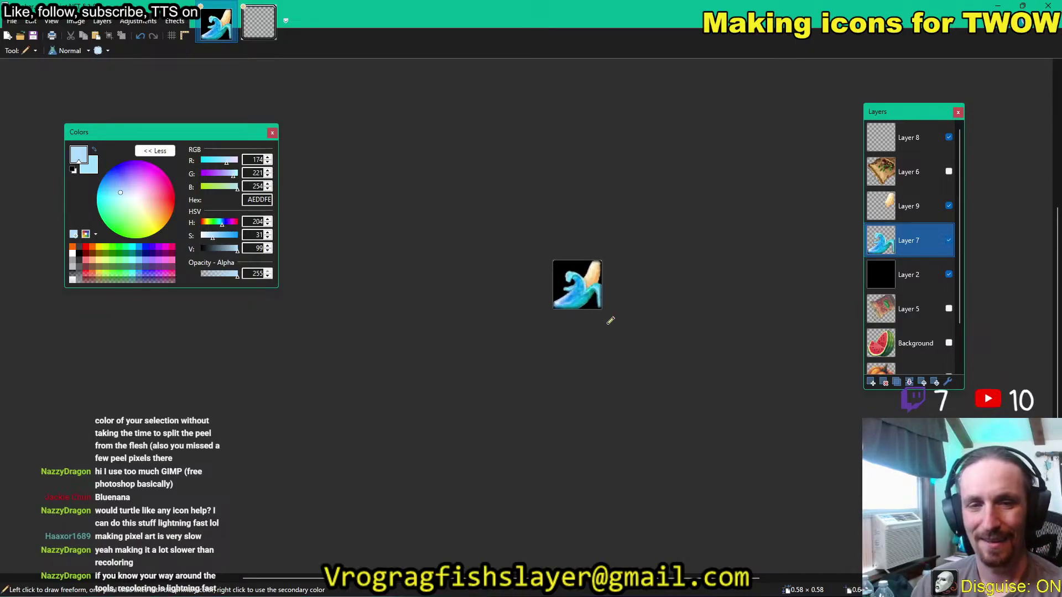
{"action": "scroll", "coordinate": [620, 314], "scroll_direction": "up", "scroll_amount": 4}
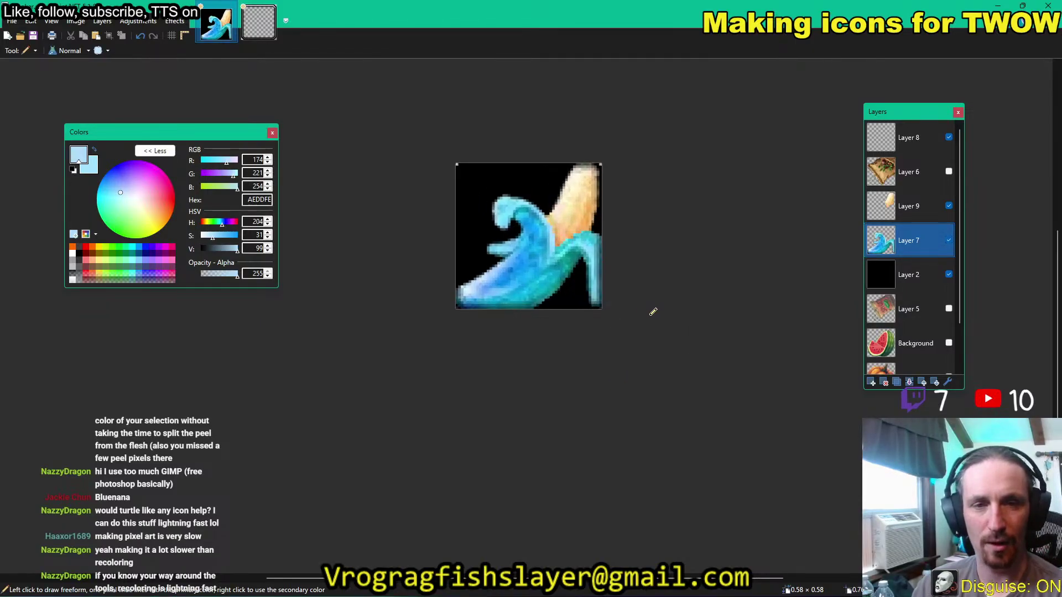
Recolour the banana flesh on Layer 9 pinkish red using Hue / Saturation with hue -37 and saturation 109.
{"action": "left_click", "coordinate": [911, 207]}
{"action": "left_click", "coordinate": [175, 21]}
{"action": "mouse_move", "coordinate": [138, 21]}
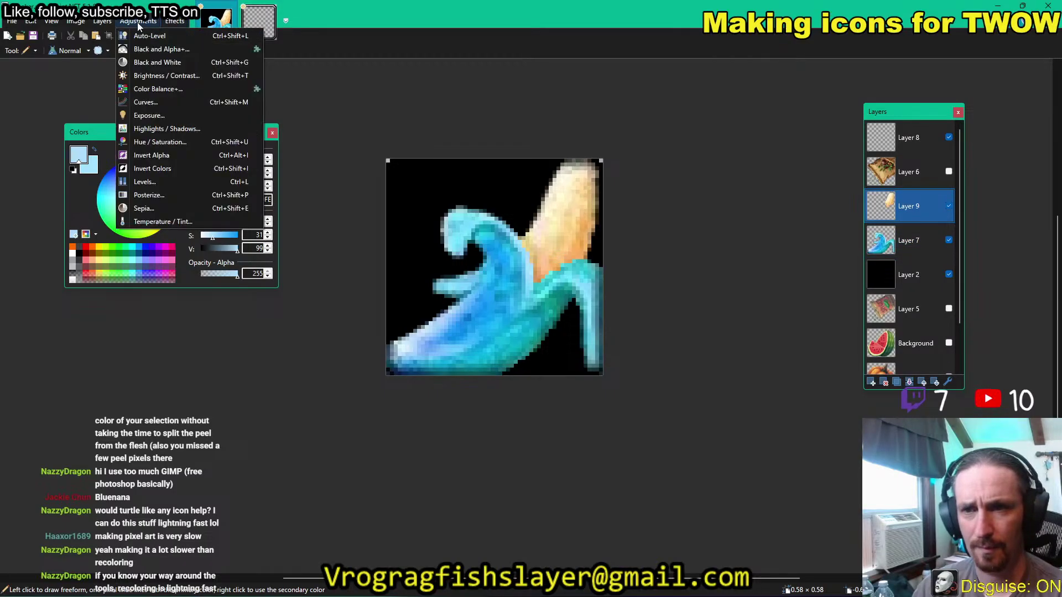
{"action": "left_click", "coordinate": [176, 142]}
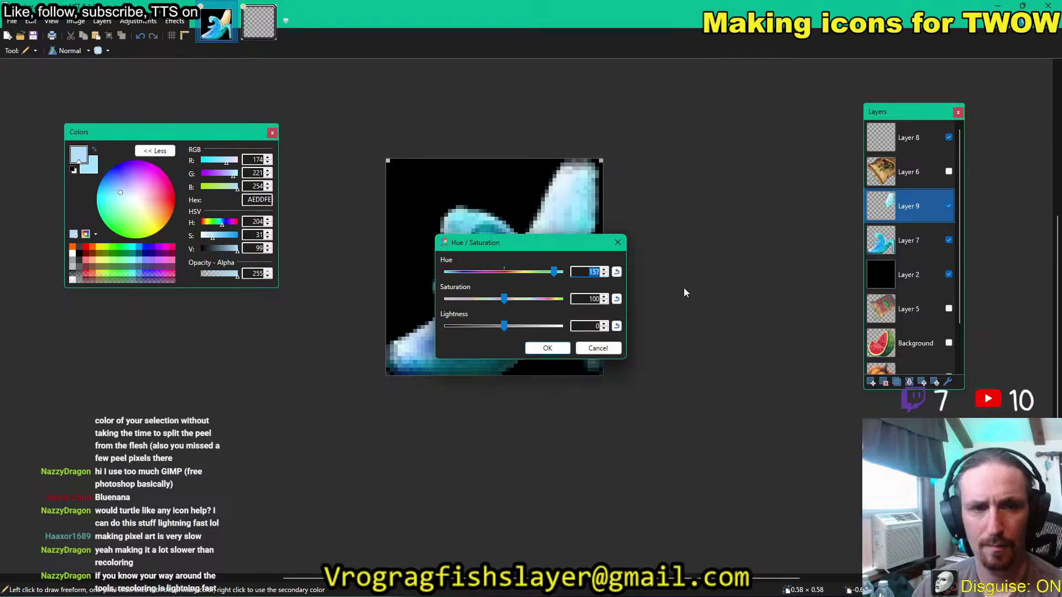
{"action": "left_click_drag", "start_coordinate": [531, 242], "coordinate": [740, 348]}
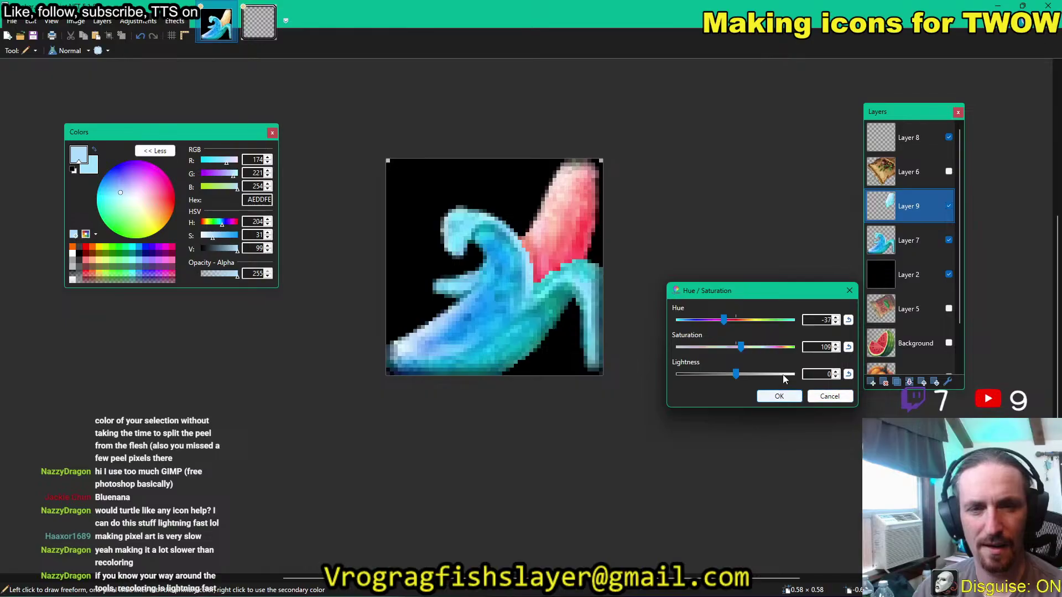
{"action": "left_click", "coordinate": [779, 397]}
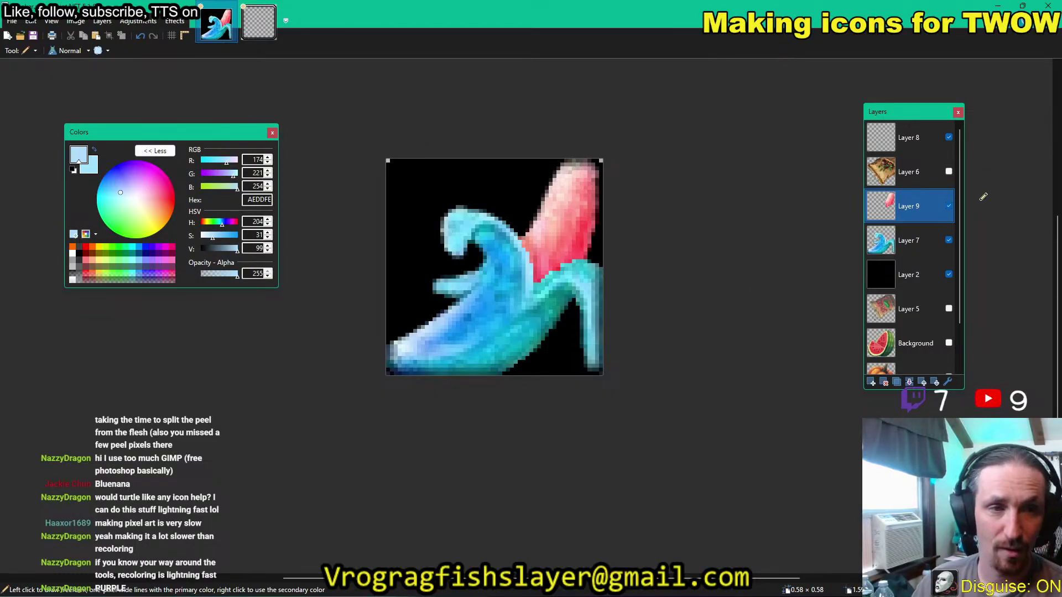
{"action": "left_click", "coordinate": [918, 249], "text": "ctrl"}
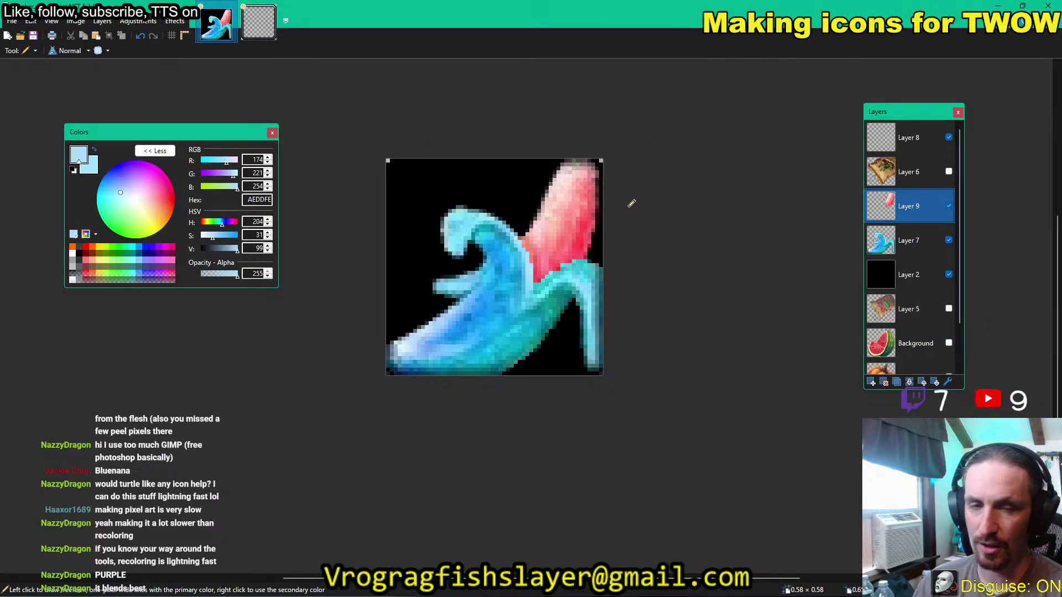
{"action": "key", "text": "ctrl+shift+s"}
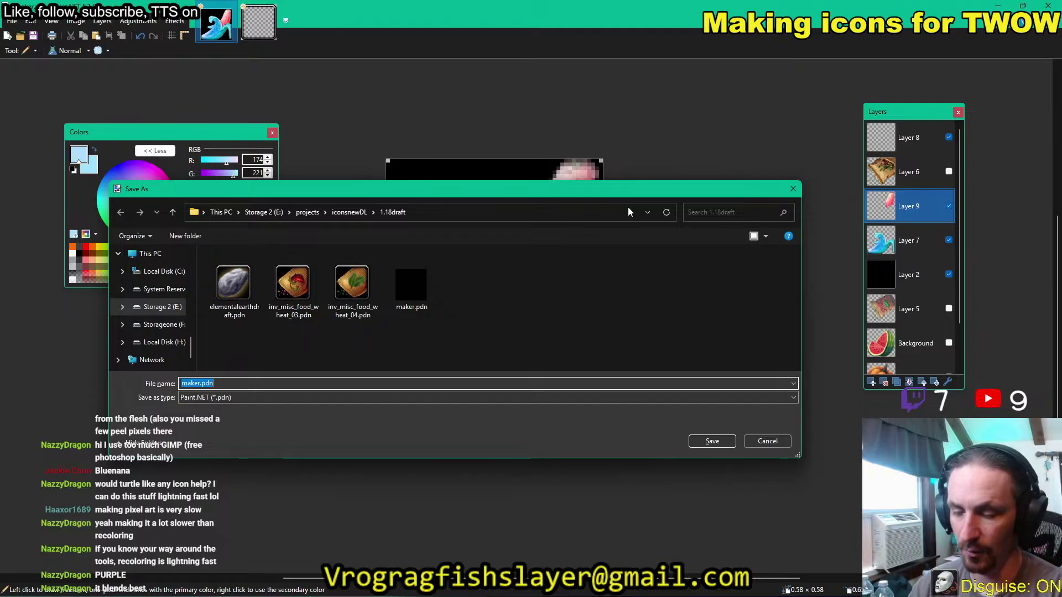
{"action": "key", "text": "Tab"}
{"action": "key", "text": "alt+Down"}
{"action": "key", "text": "Down"}
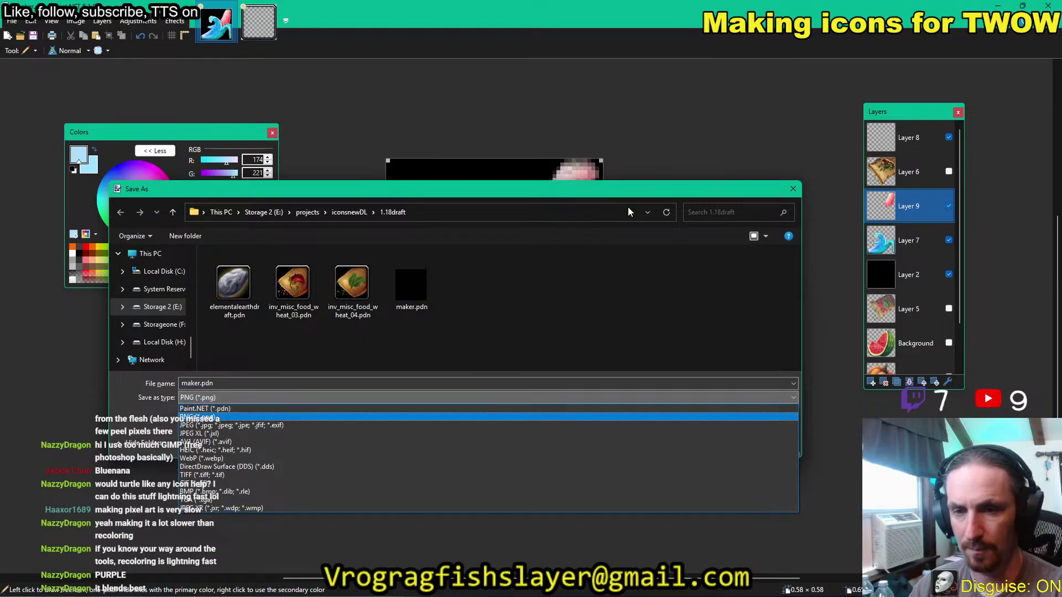
{"action": "key", "text": "Return"}
{"action": "key", "text": "shift+Tab"}
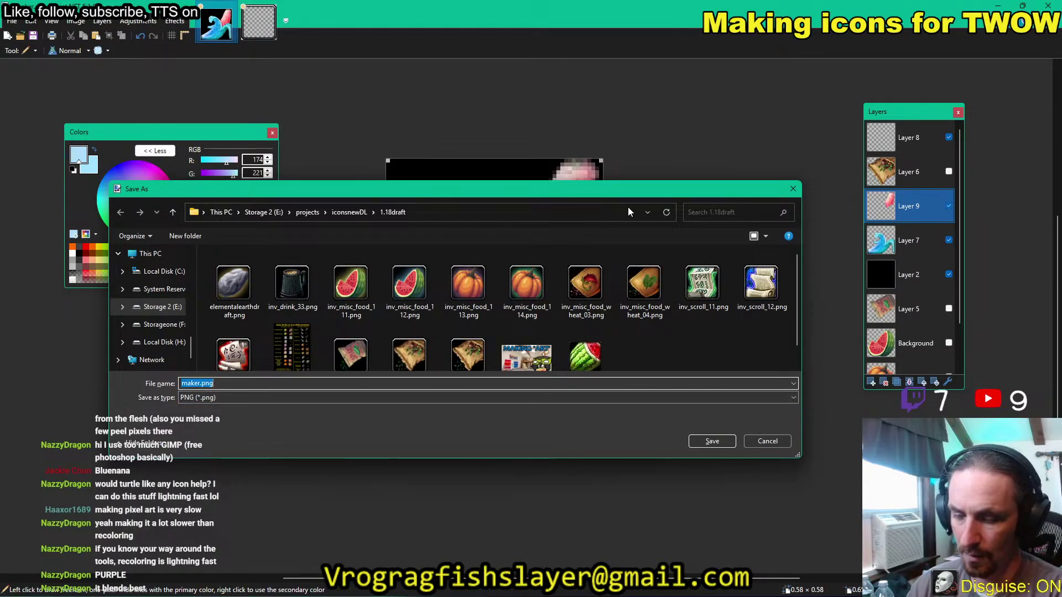
{"action": "type", "text": "funbanana"}
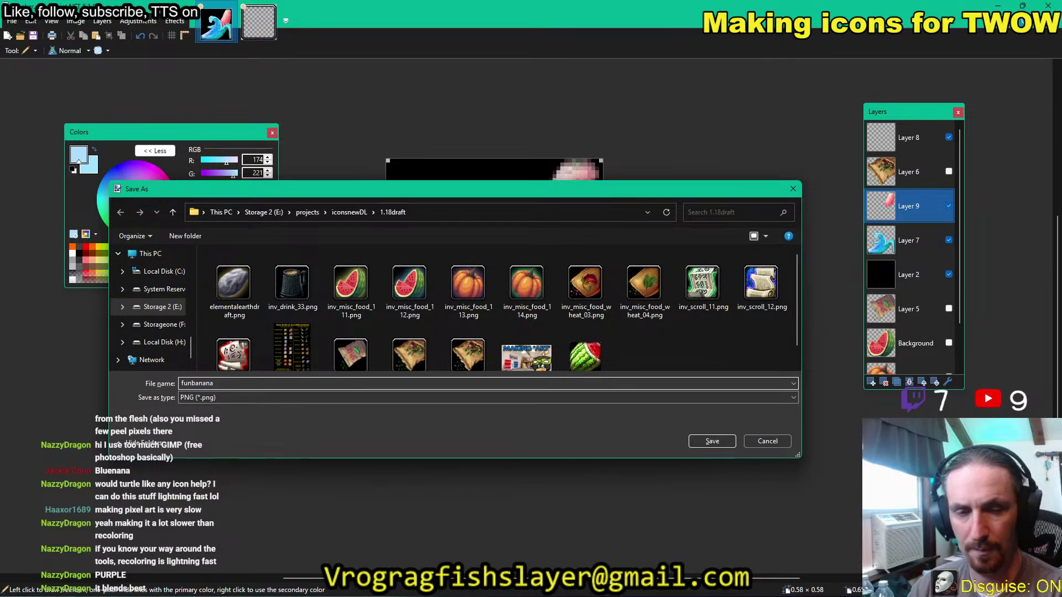
{"action": "key", "text": "Return"}
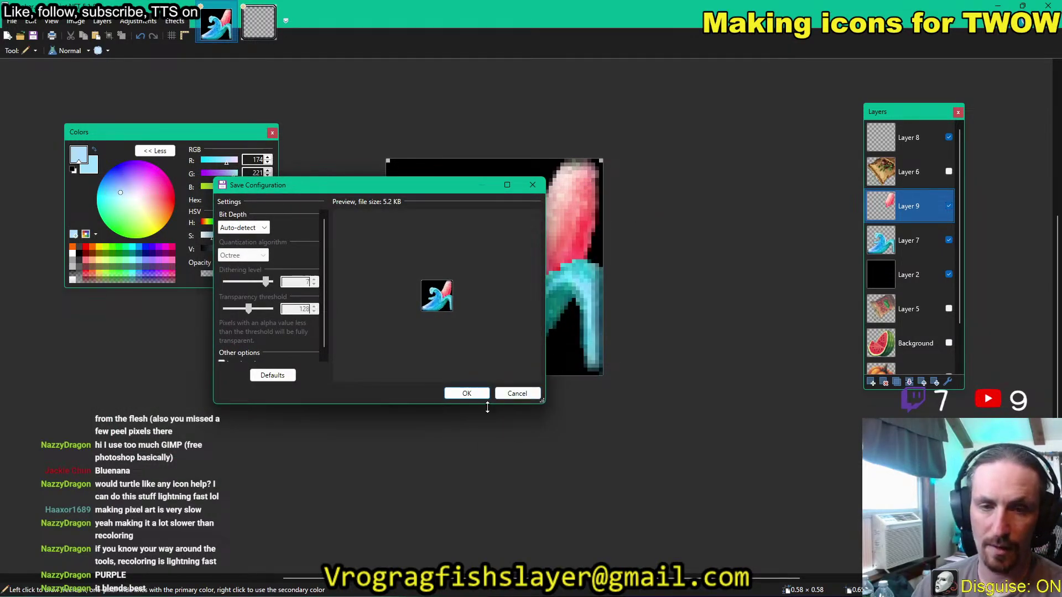
{"action": "left_click", "coordinate": [517, 394]}
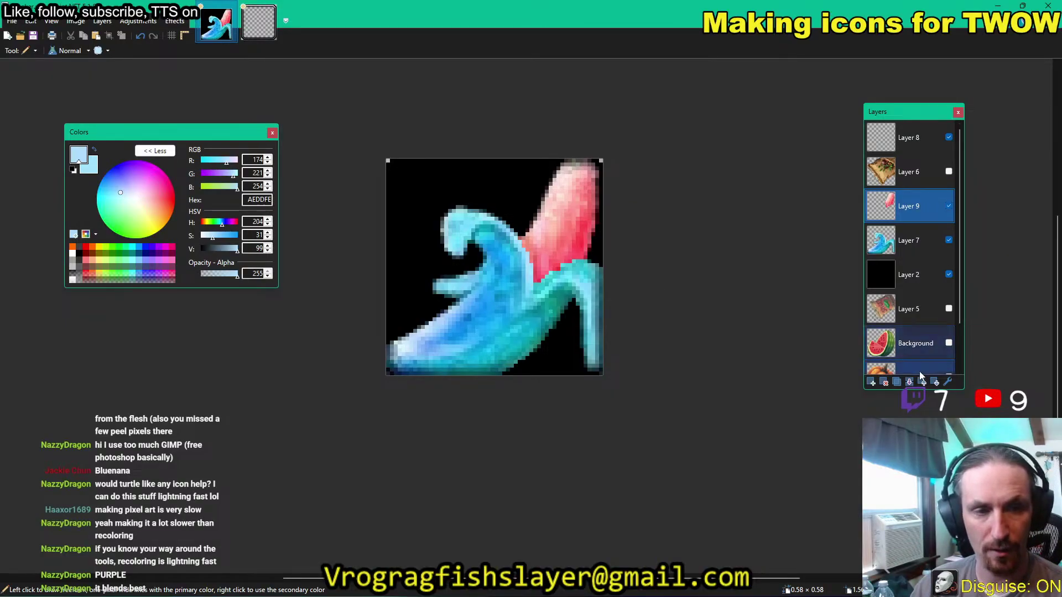
Merge the flesh and peel layers down into Layer 2, then select and copy the entire icon.
{"action": "left_click", "coordinate": [910, 382]}
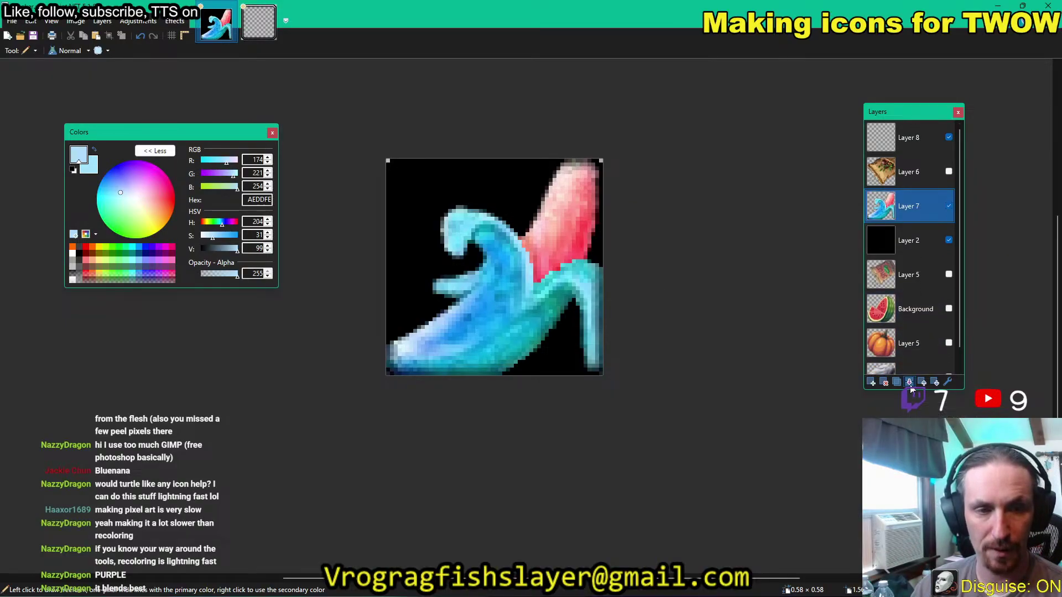
{"action": "left_click", "coordinate": [910, 384]}
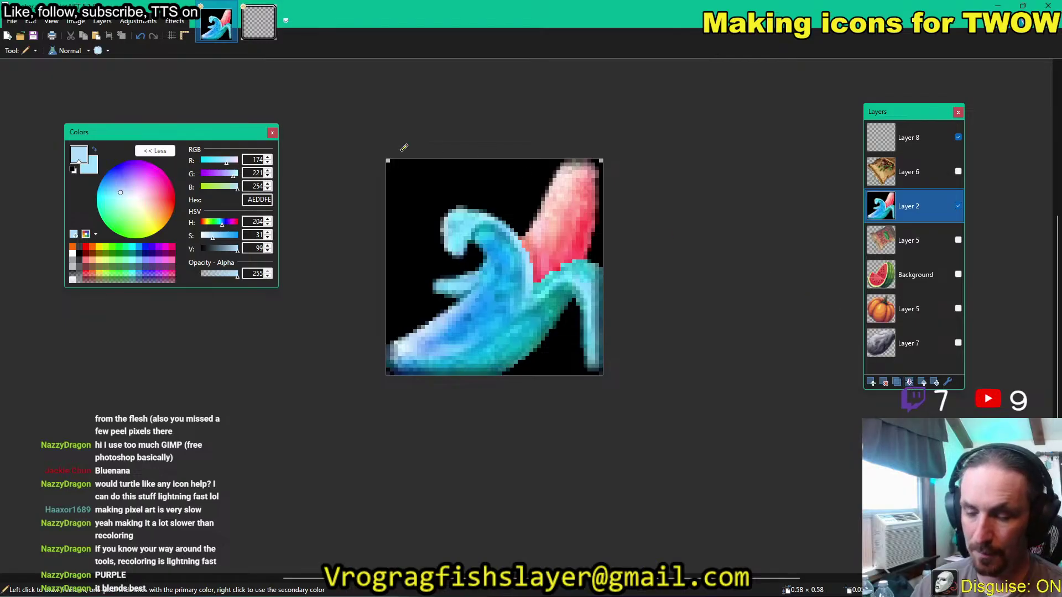
{"action": "key", "text": "s"}
{"action": "key", "text": "ctrl+a"}
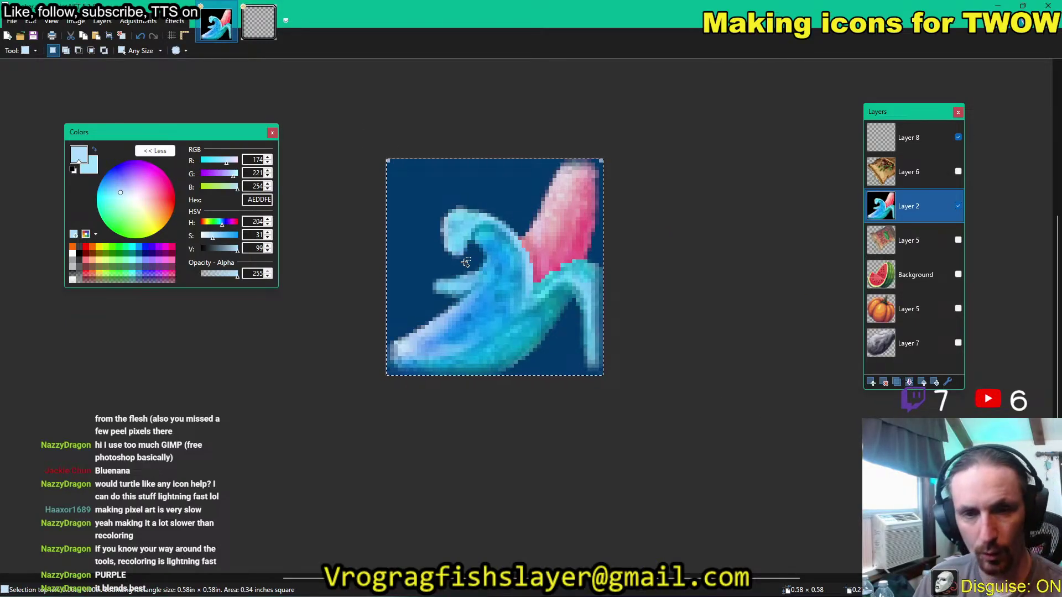
Paste the copied banana icon onto Layer 3 of the border image and nudge it to the centre of the frame.
{"action": "left_click", "coordinate": [260, 32]}
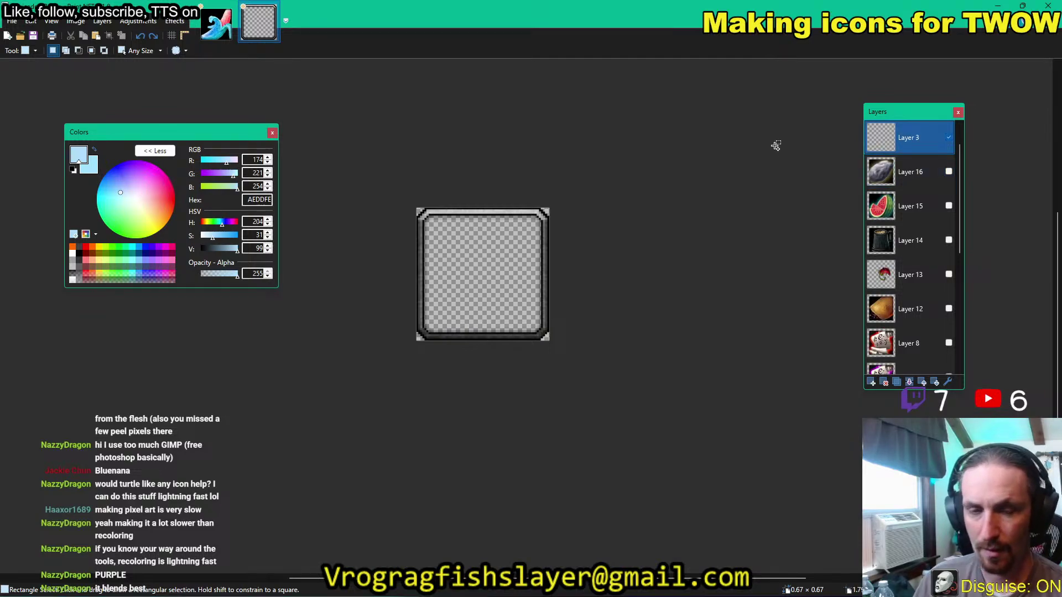
{"action": "key", "text": "ctrl+v"}
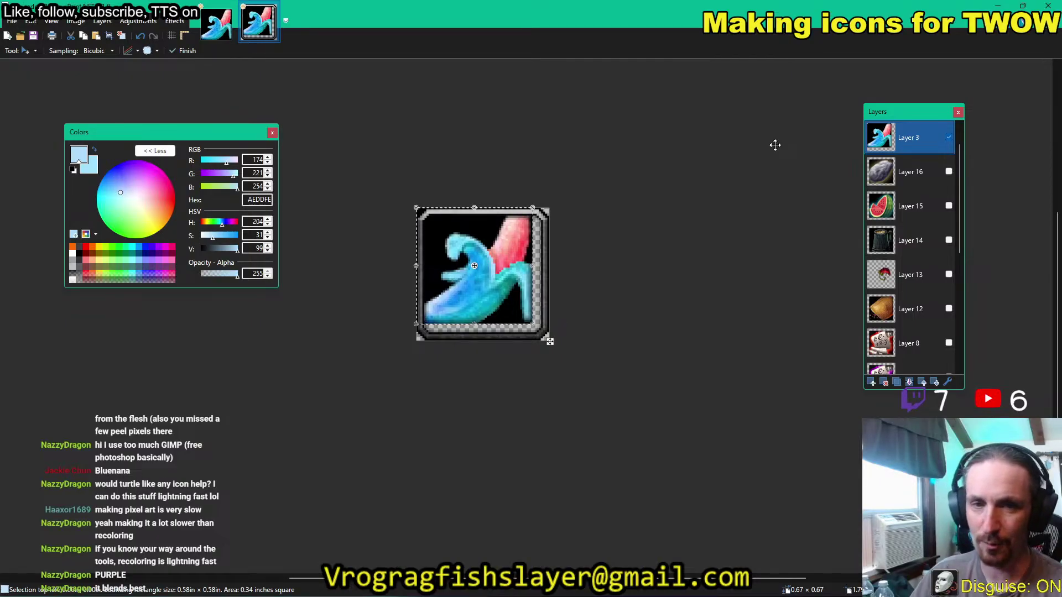
{"action": "key", "text": "Return"}
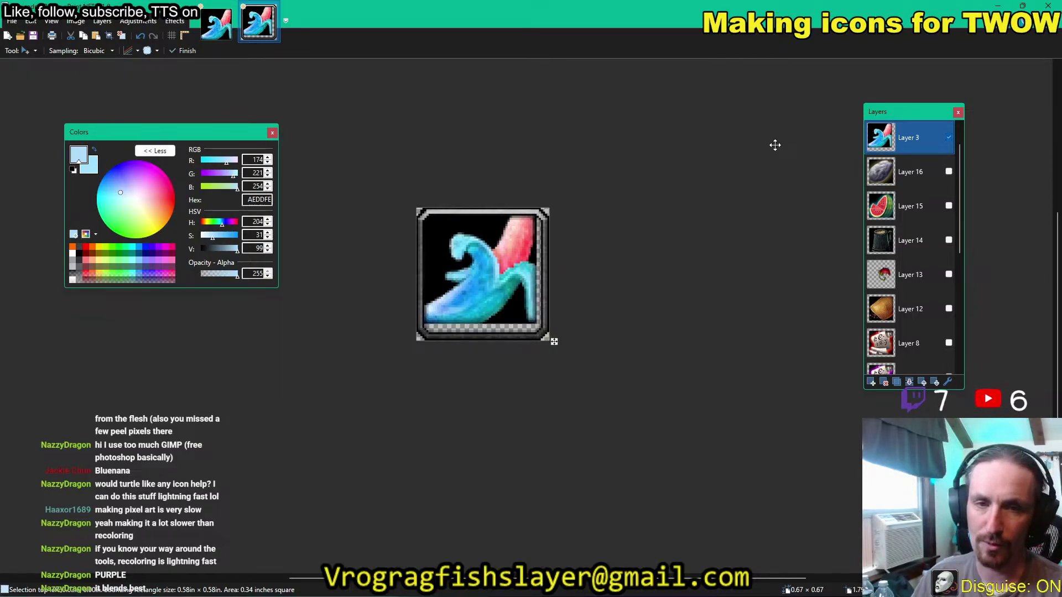
{"action": "key", "text": "Right"}
{"action": "key", "text": "Down"}
{"action": "key", "text": "Down"}
{"action": "key", "text": "Down"}
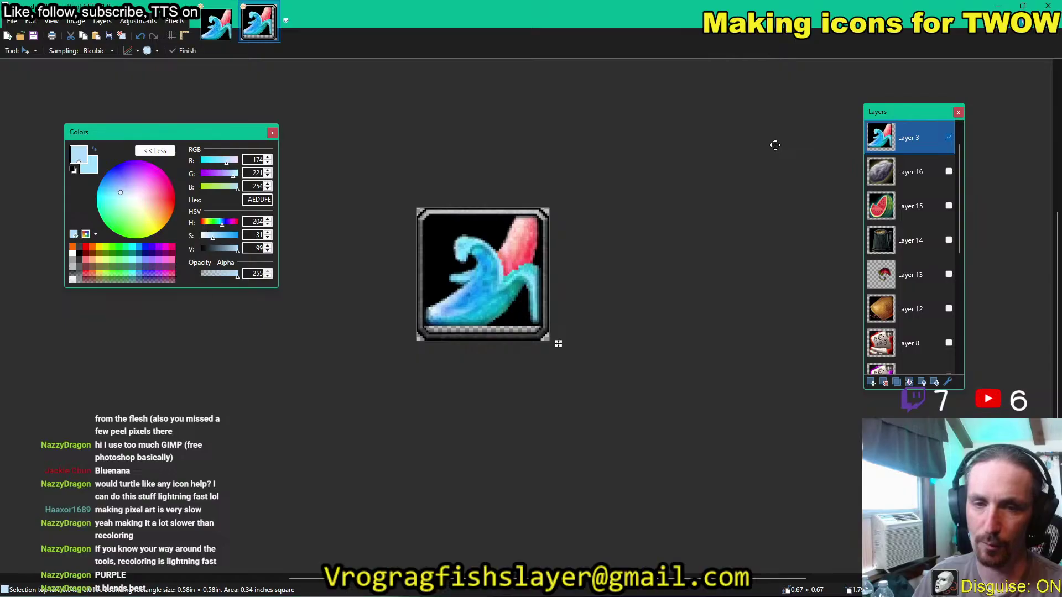
{"action": "key", "text": "Down"}
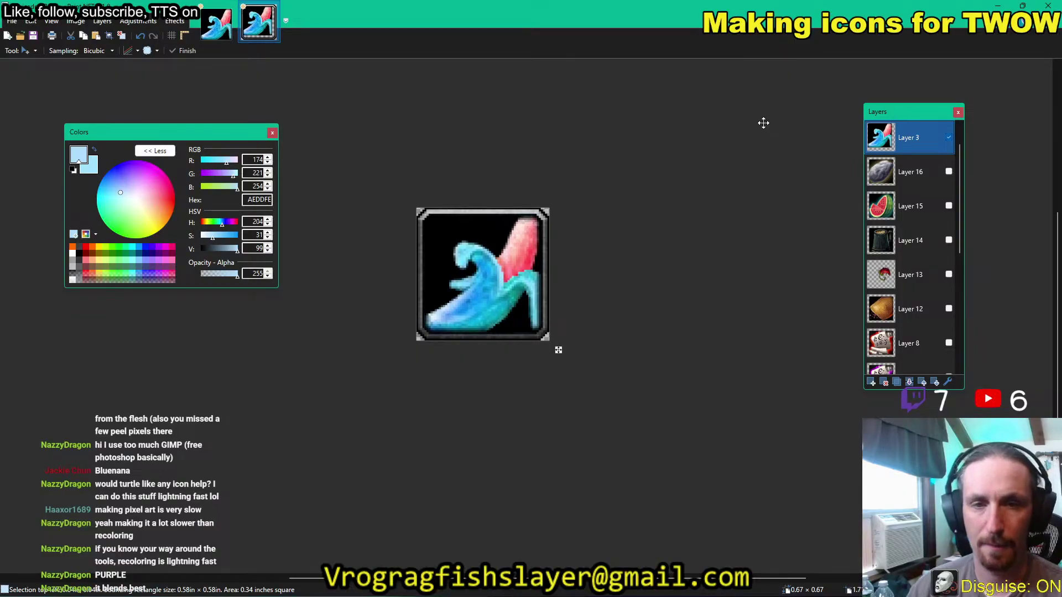
Save a flattened copy of the framed banana icon as the PNG file funbanana in the 1.18draft folder with the default settings.
{"action": "key", "text": "ctrl+shift+s"}
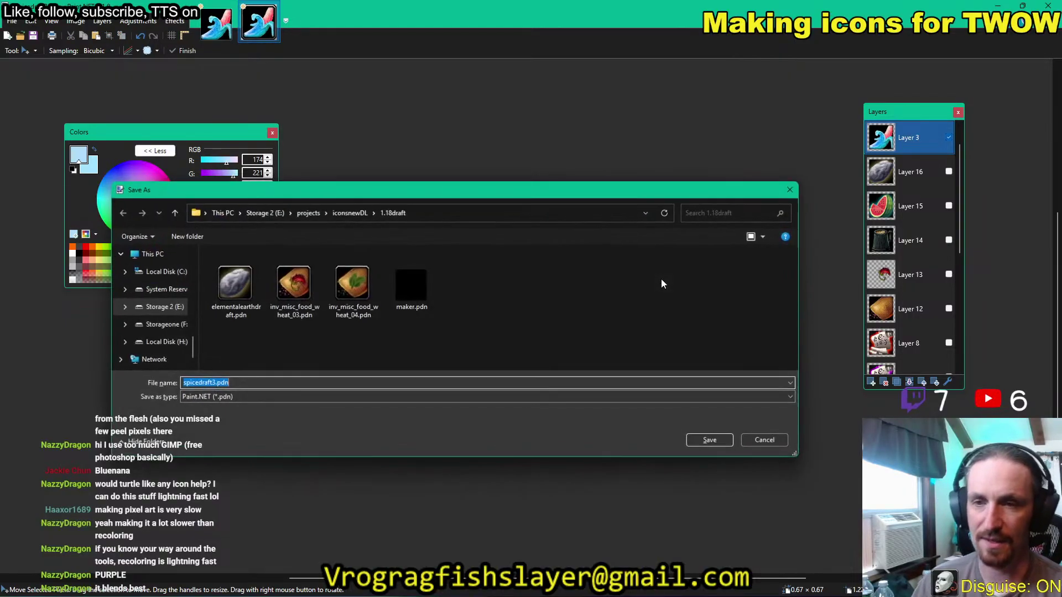
{"action": "key", "text": "Tab"}
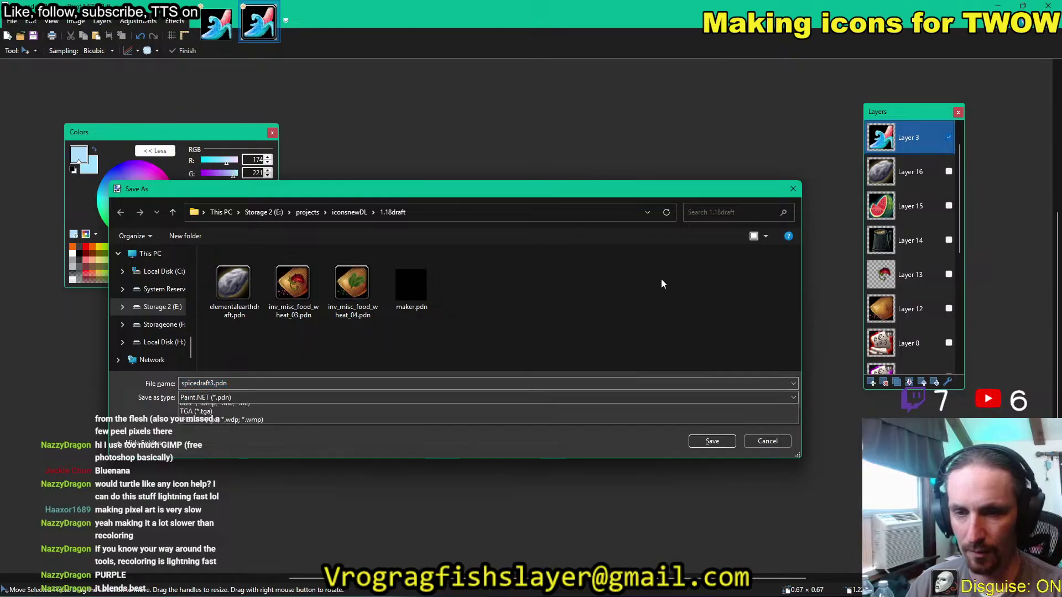
{"action": "key", "text": "alt+Down"}
{"action": "key", "text": "Down"}
{"action": "key", "text": "Return"}
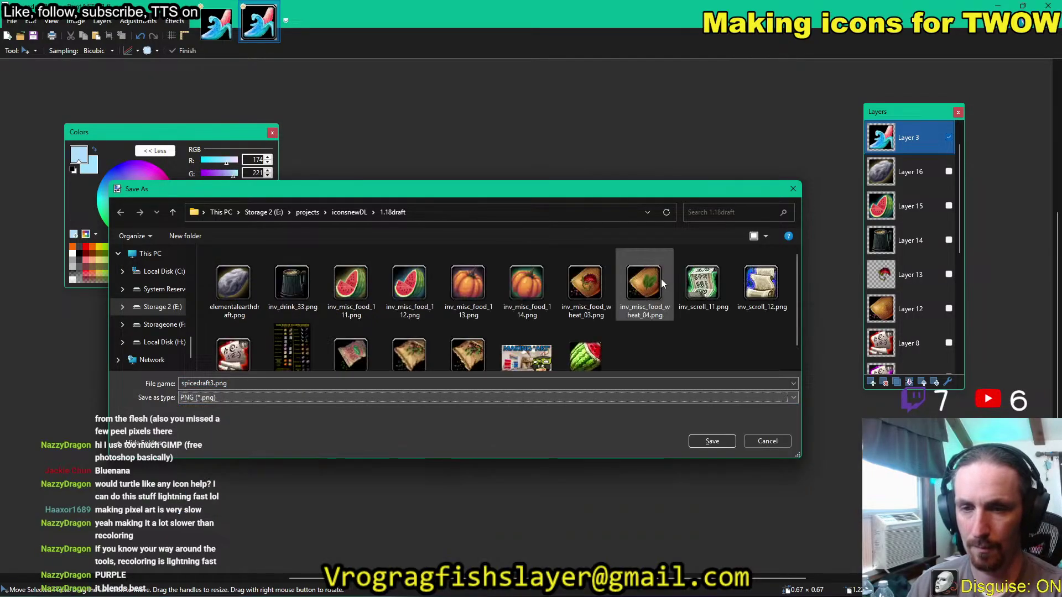
{"action": "key", "text": "shift+Tab"}
{"action": "type", "text": "funbanana"}
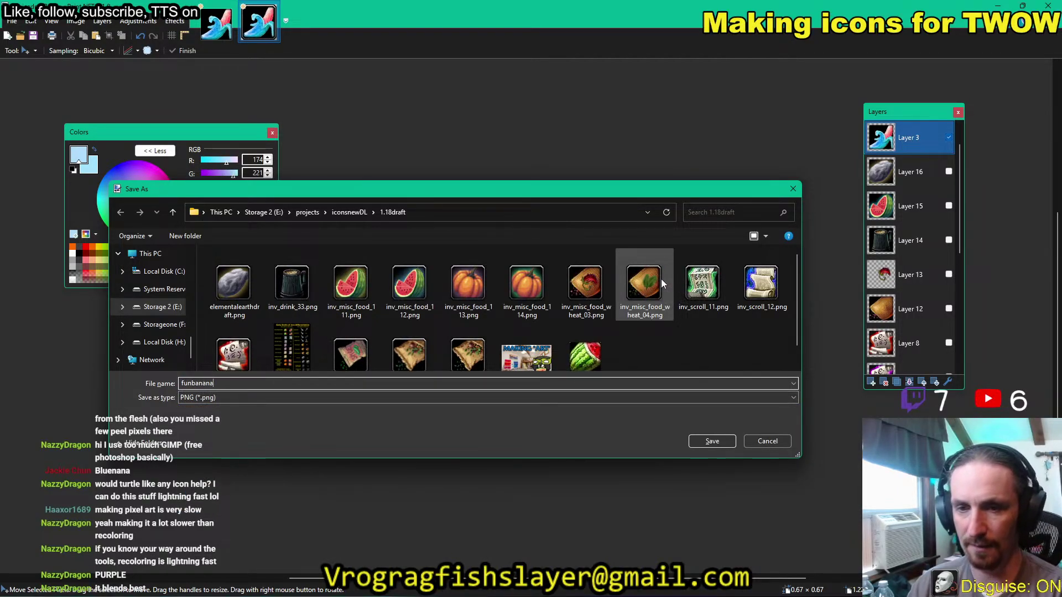
{"action": "key", "text": "Return"}
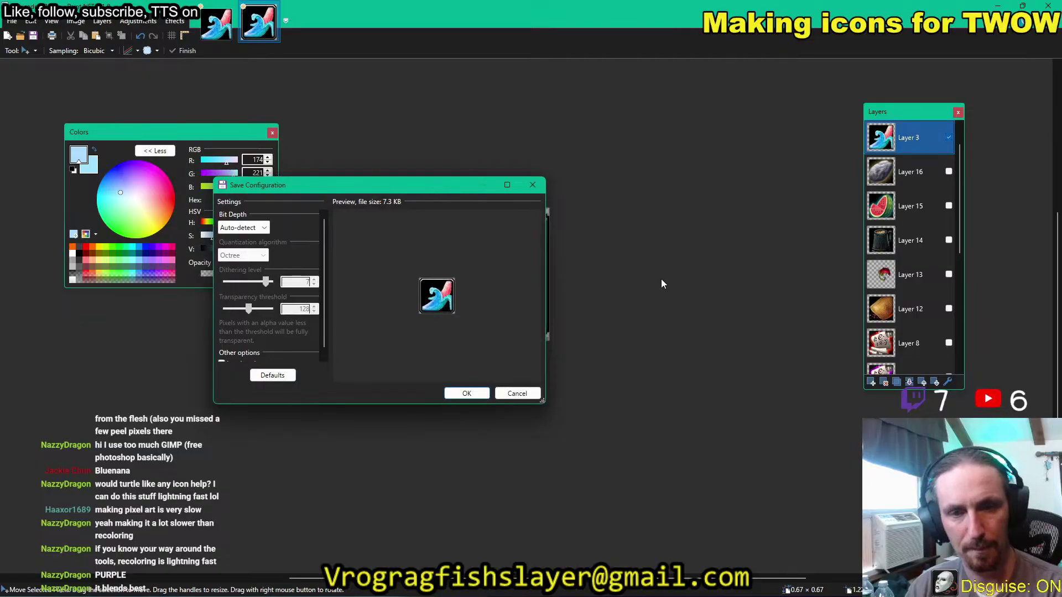
{"action": "key", "text": "Return"}
{"action": "key", "text": "Return"}
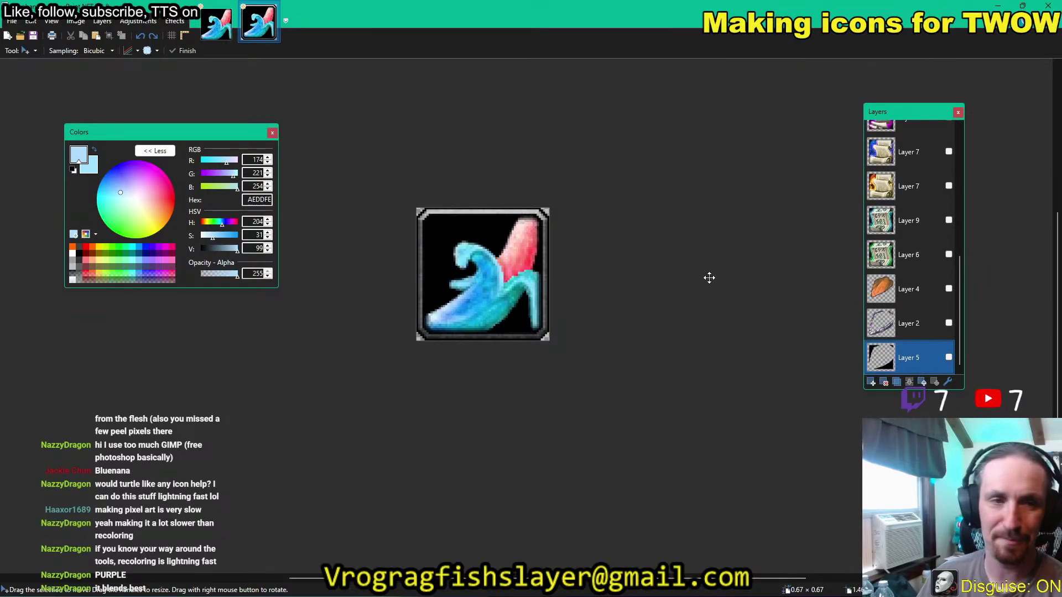
Cut the whole banana from Layer 3 of the border image, leaving only the empty frame.
{"action": "scroll", "coordinate": [935, 232], "scroll_direction": "up", "scroll_amount": 10}
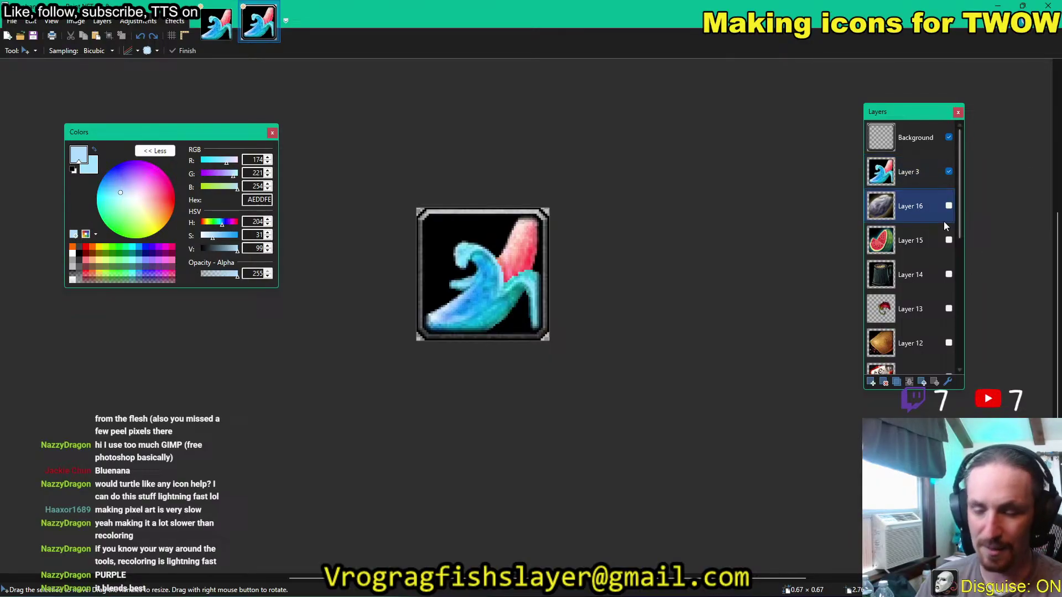
{"action": "key", "text": "ctrl+a"}
{"action": "left_click", "coordinate": [938, 188]}
{"action": "key", "text": "ctrl+x"}
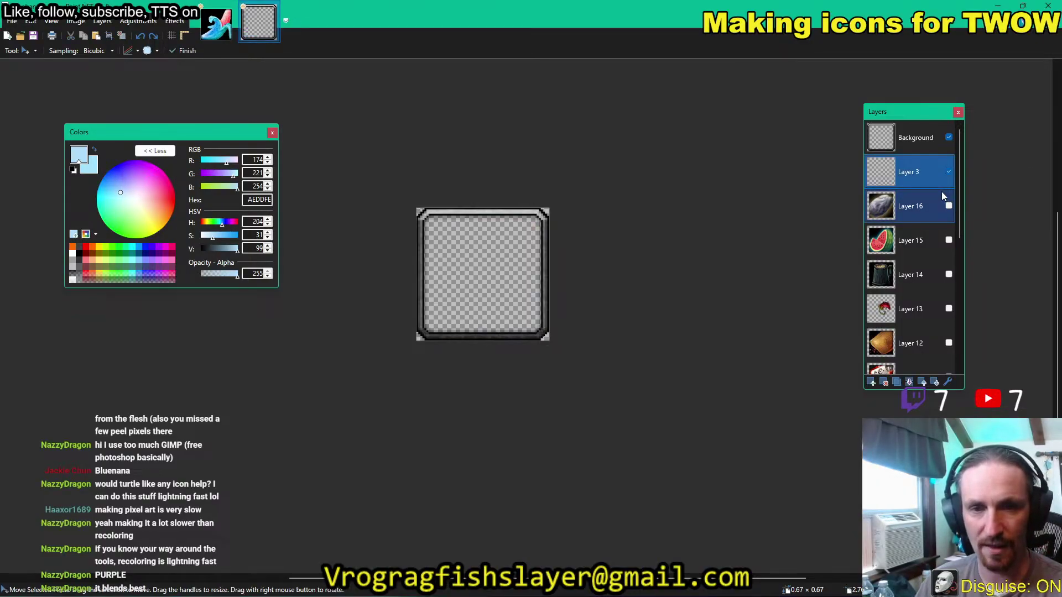
Undo the layer merge in the banana image to restore the flesh and peel as separate layers.
{"action": "left_click", "coordinate": [218, 34]}
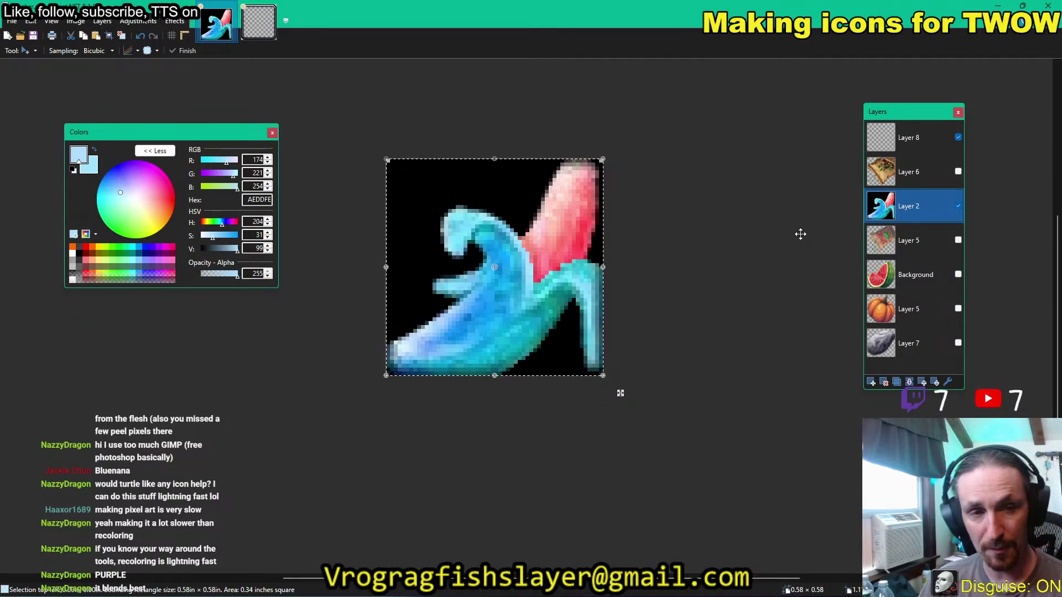
{"action": "key", "text": "ctrl+shift+v"}
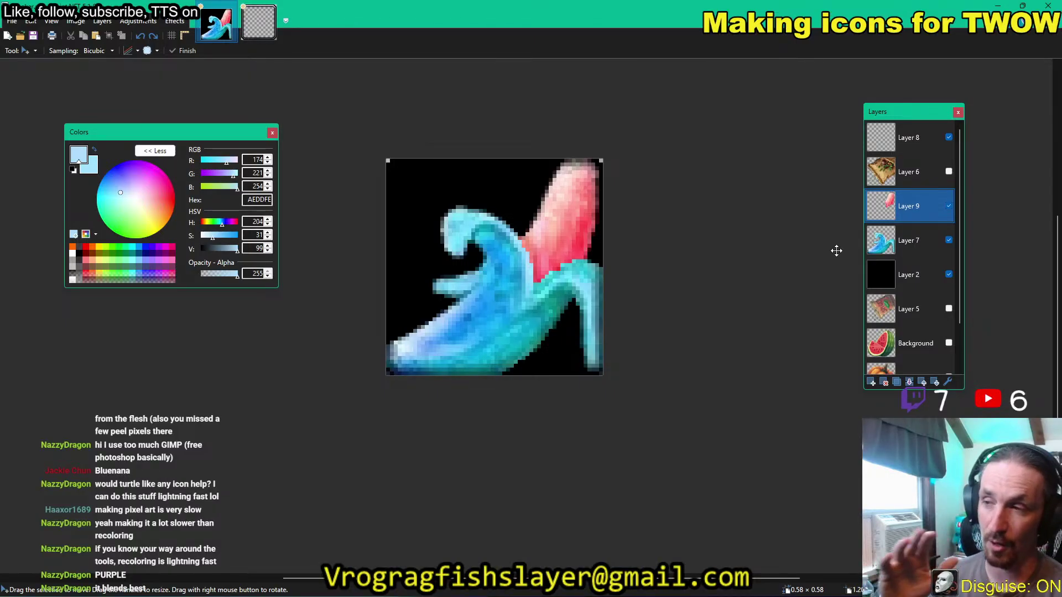
Hide flesh Layer 9 and peel Layer 7, and move the black Layer 2 directly above Layer 6.
{"action": "left_click", "coordinate": [949, 206]}
{"action": "left_click", "coordinate": [949, 241]}
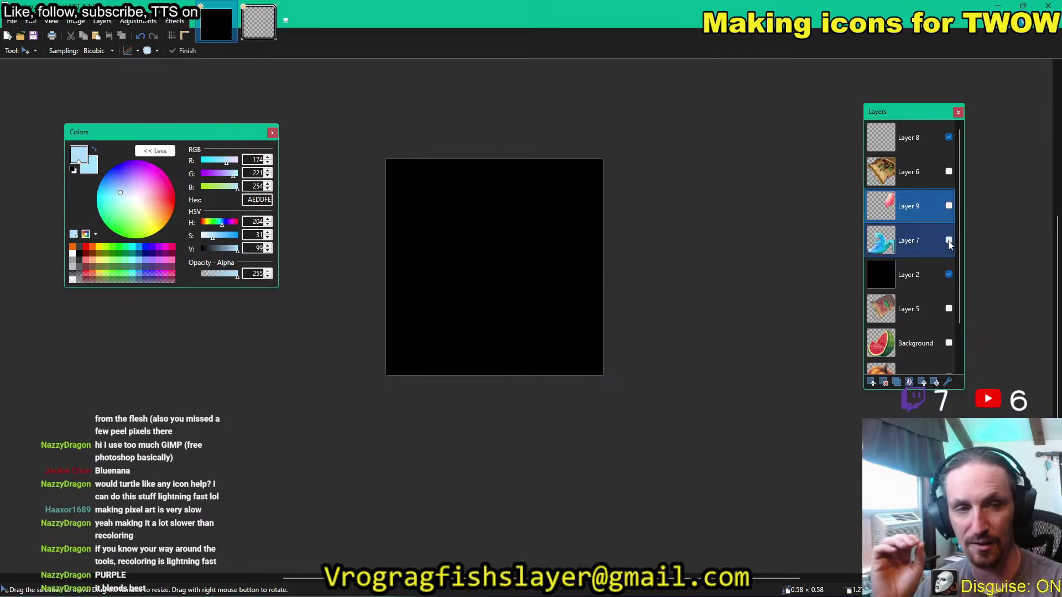
{"action": "left_click_drag", "start_coordinate": [923, 280], "coordinate": [924, 182]}
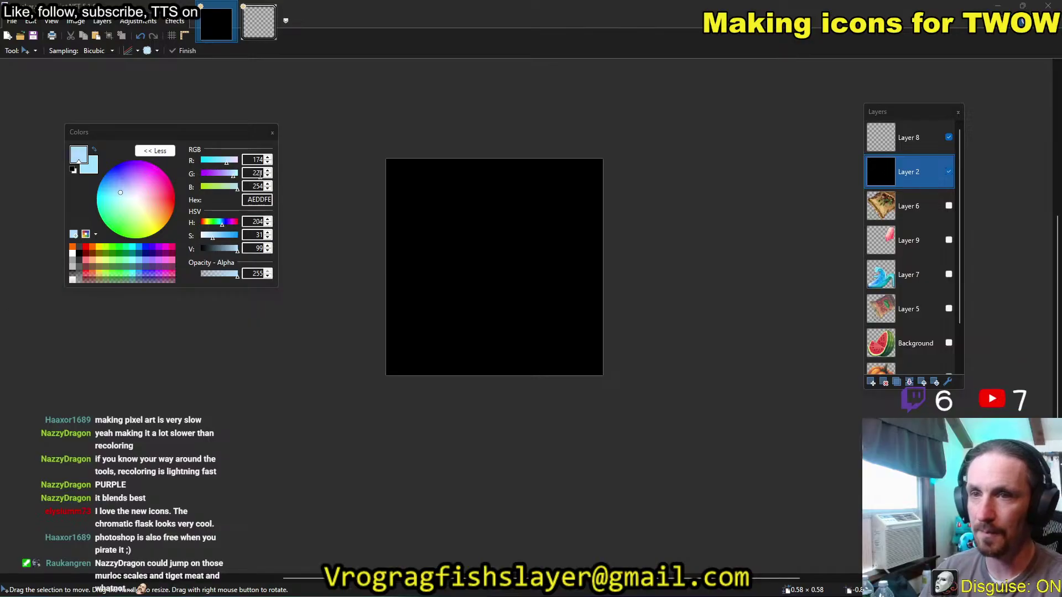
Check the icon image's canvas size without changing it.
{"action": "left_click", "coordinate": [101, 22]}
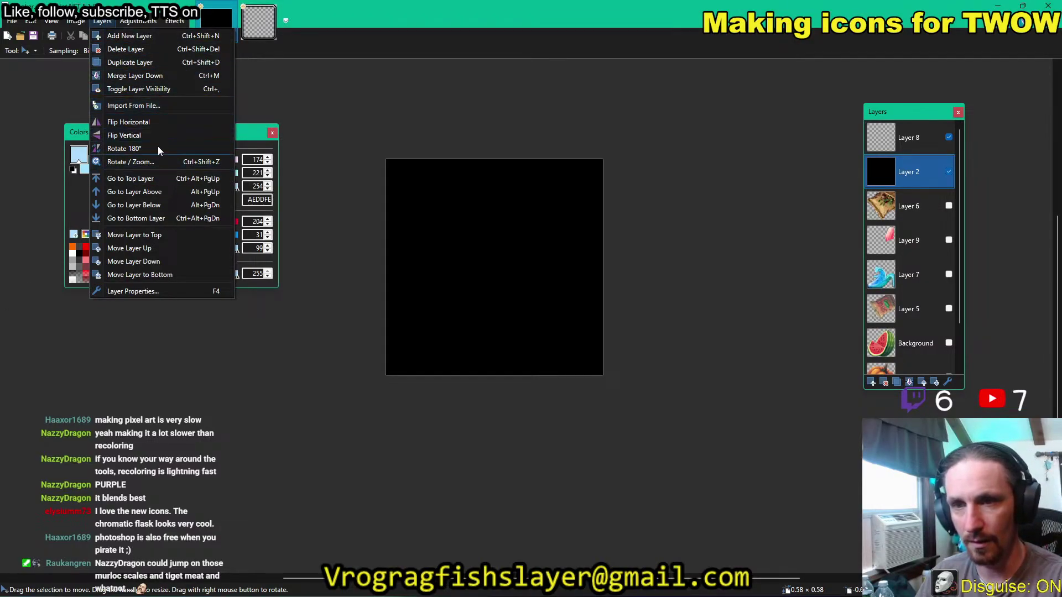
{"action": "mouse_move", "coordinate": [135, 21]}
{"action": "mouse_move", "coordinate": [75, 21]}
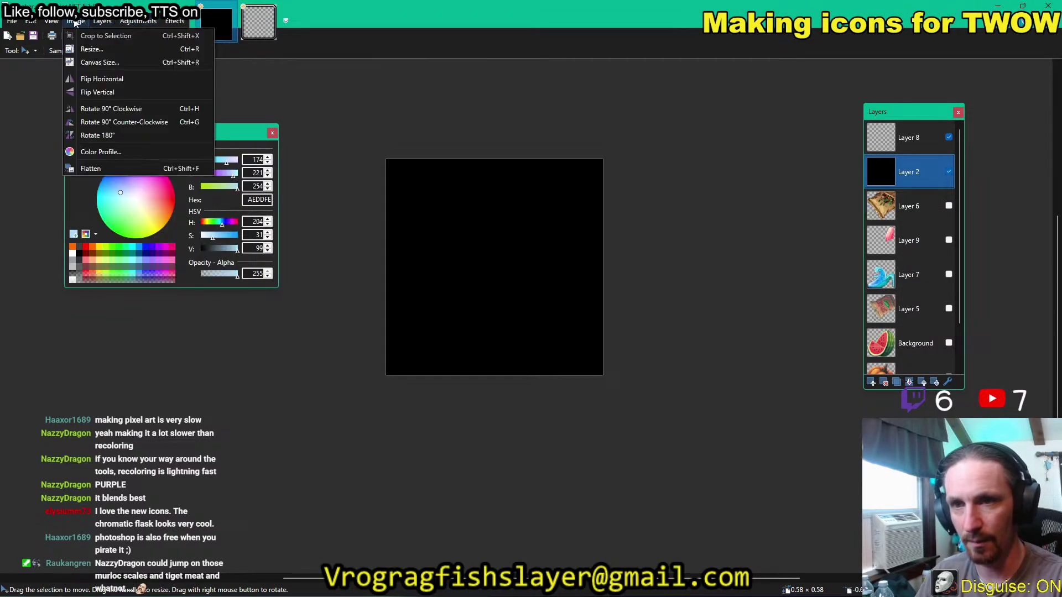
{"action": "left_click", "coordinate": [110, 63]}
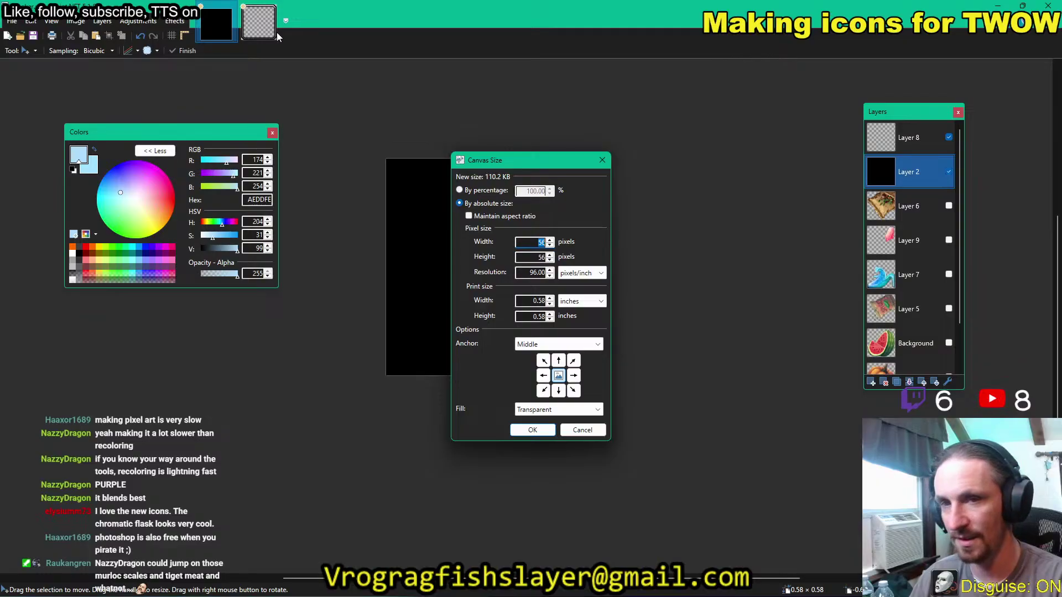
{"action": "left_click", "coordinate": [582, 430]}
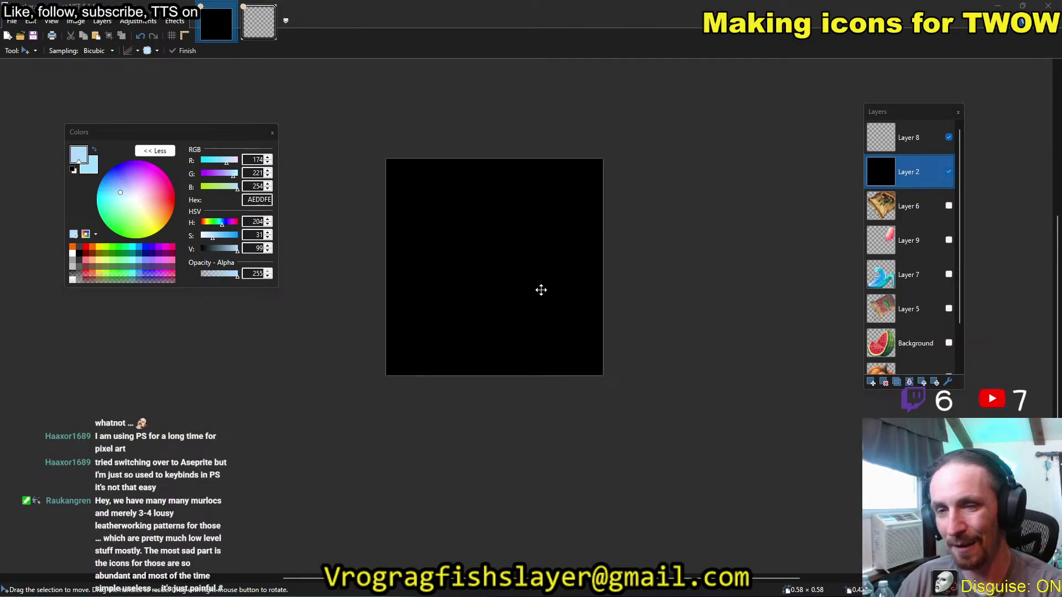
{"action": "scroll", "coordinate": [541, 290], "scroll_direction": "up", "scroll_amount": 2}
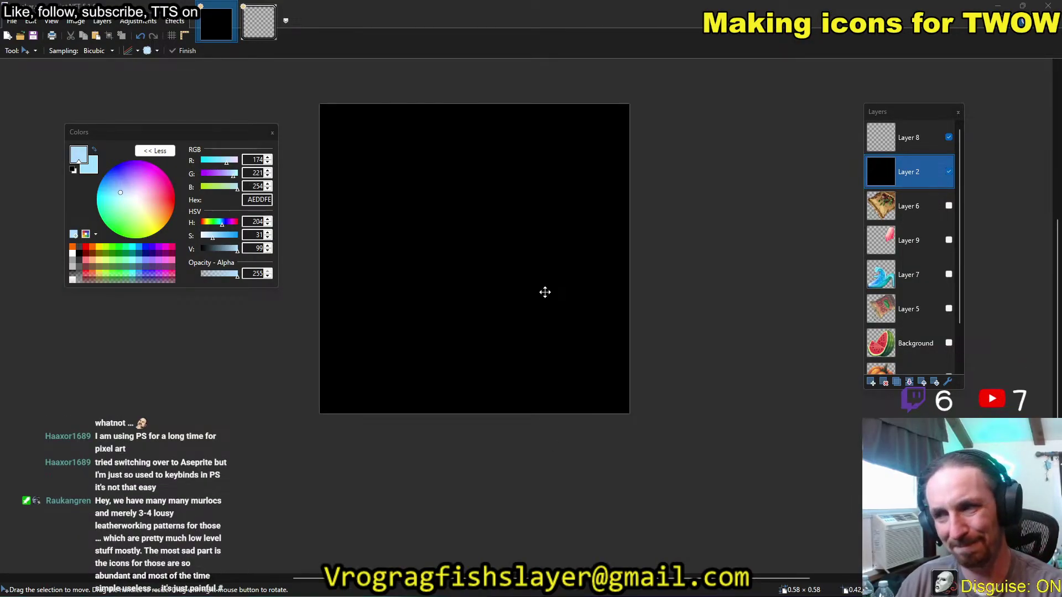
{"action": "scroll", "coordinate": [545, 292], "scroll_direction": "down", "scroll_amount": 1}
{"action": "scroll", "coordinate": [616, 316], "scroll_direction": "up", "scroll_amount": 1}
{"action": "scroll", "coordinate": [615, 322], "scroll_direction": "down", "scroll_amount": 1}
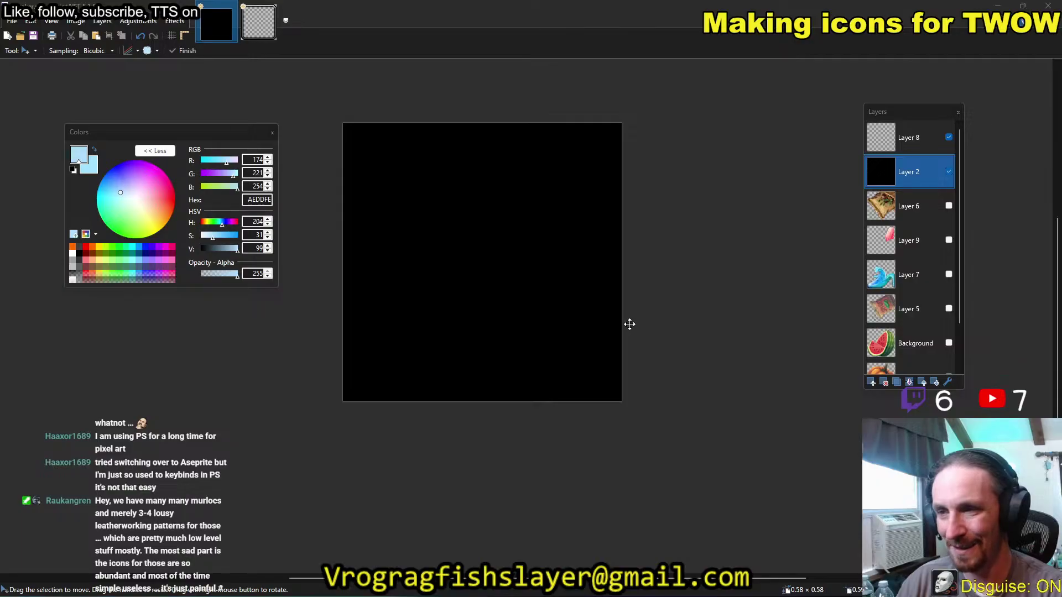
{"action": "scroll", "coordinate": [630, 324], "scroll_direction": "left", "scroll_amount": 1}
{"action": "scroll", "coordinate": [626, 322], "scroll_direction": "right", "scroll_amount": 1}
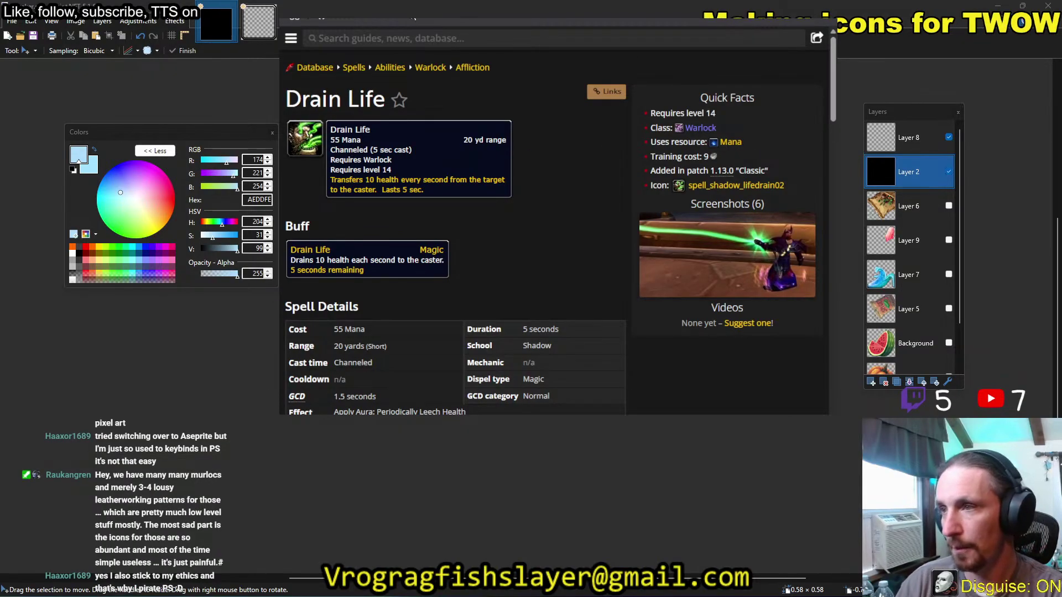
Switch to the Icon Differentiation List spreadsheet in Google Sheets.
{"action": "key", "text": "alt+Tab"}
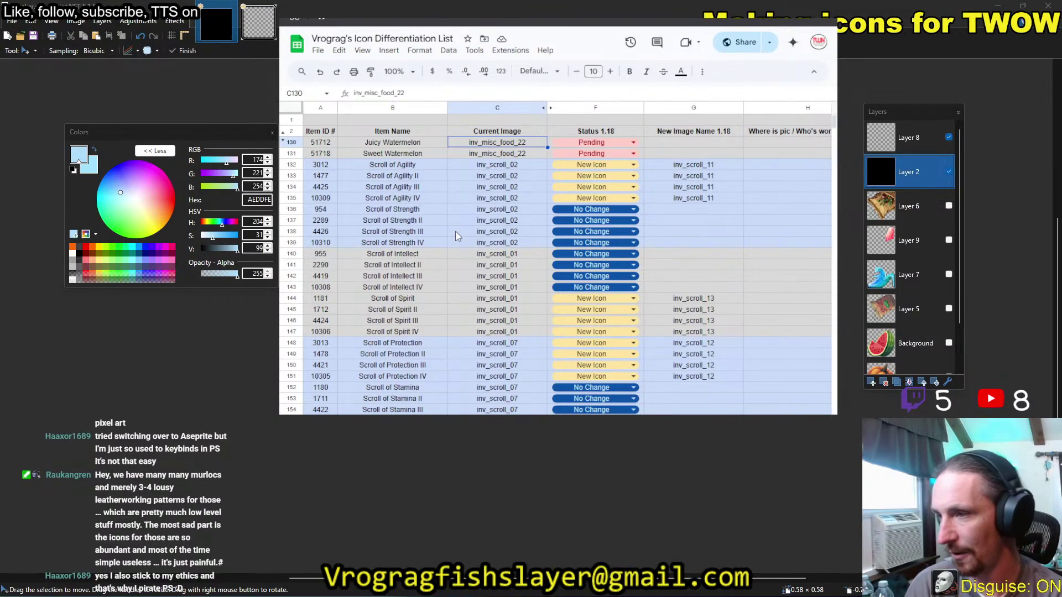
Reveal the hidden rows 3 to 129 of the icon list and undo that change.
{"action": "left_click", "coordinate": [284, 140]}
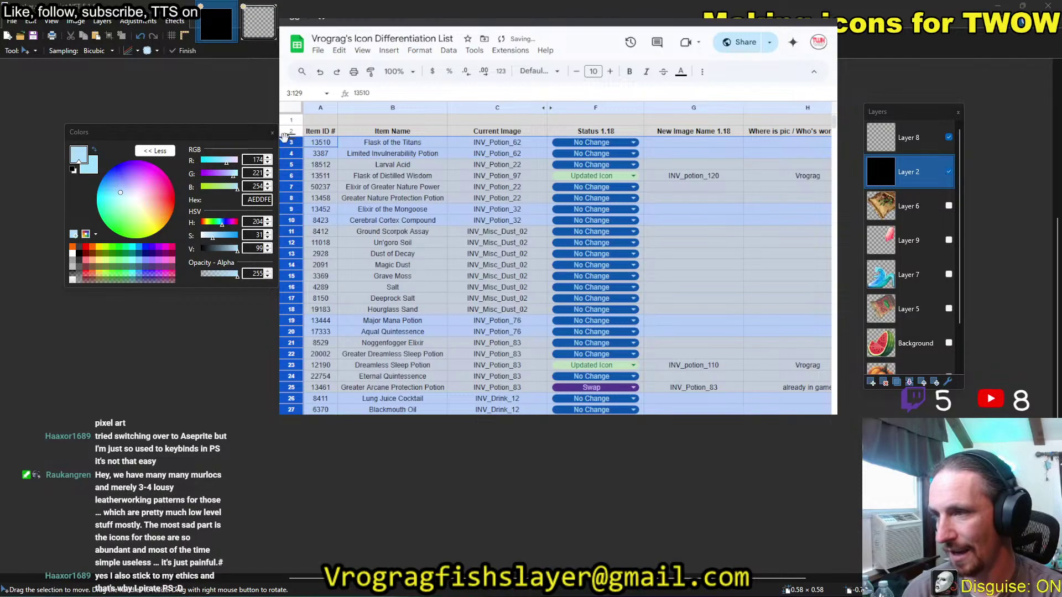
{"action": "left_click", "coordinate": [322, 51]}
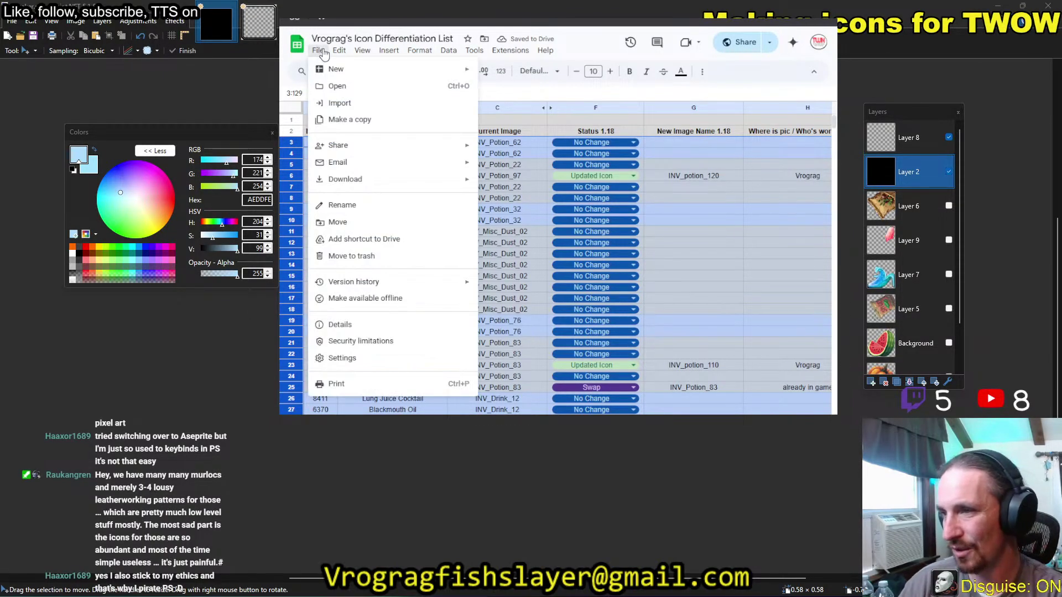
{"action": "mouse_move", "coordinate": [339, 50]}
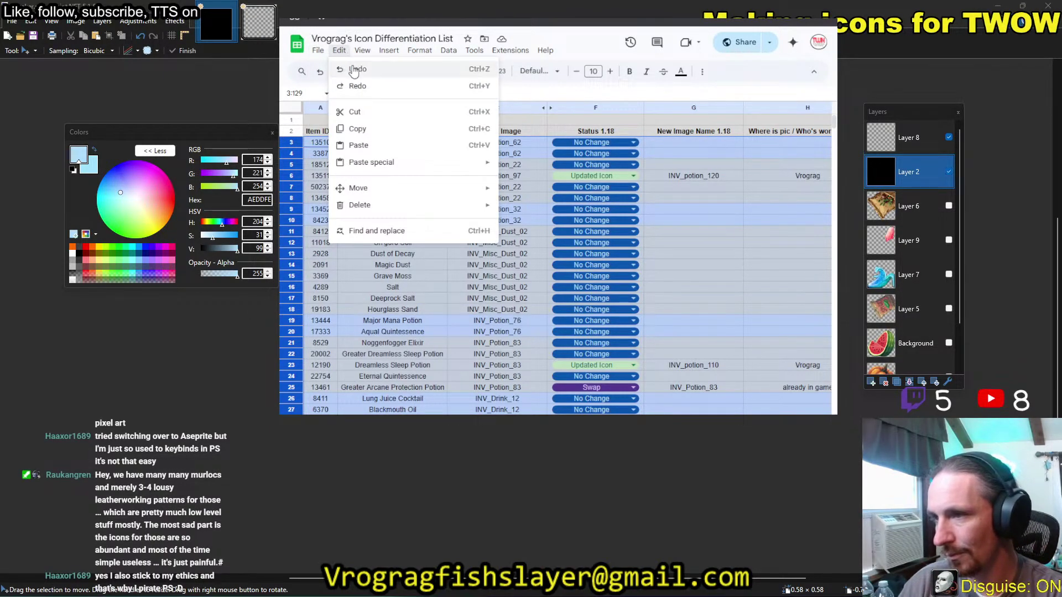
{"action": "left_click", "coordinate": [354, 71]}
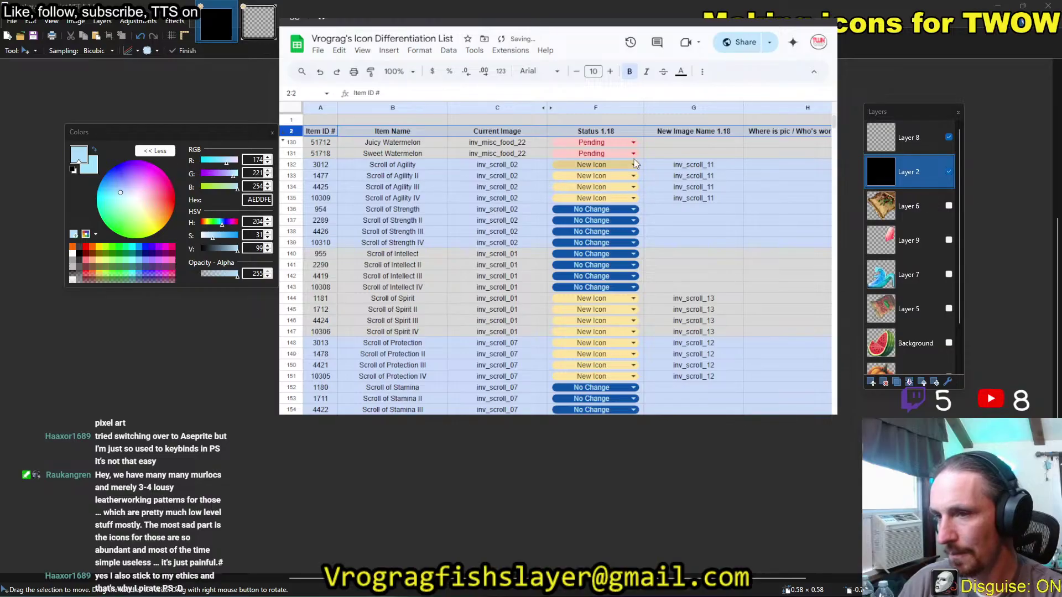
Examine the pending items below the scrolls in the icon list and the request notes for Glowing Fruit and the healthstones.
{"action": "left_click", "coordinate": [525, 187]}
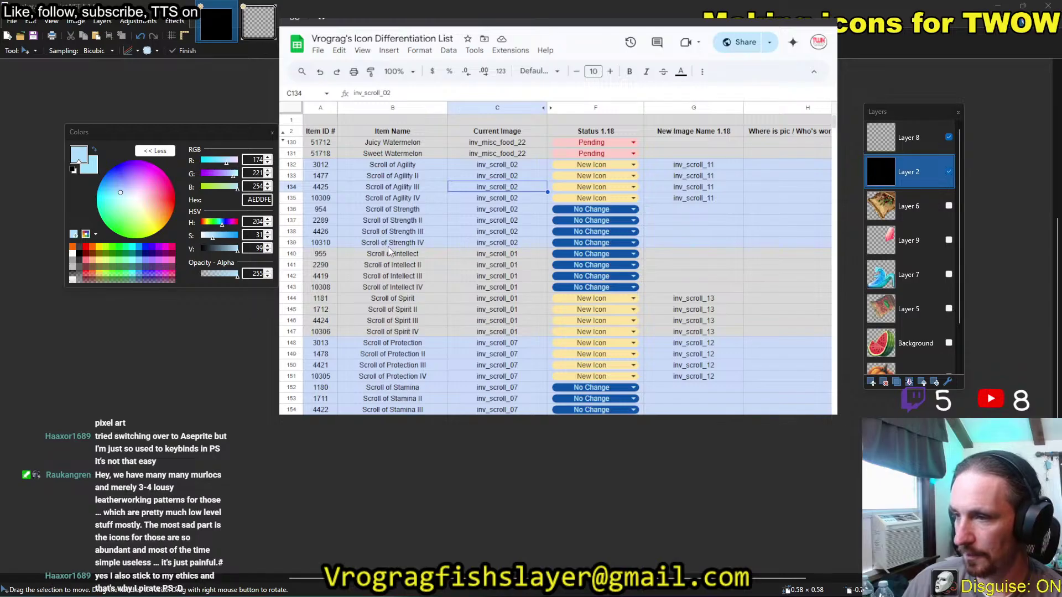
{"action": "scroll", "coordinate": [387, 288], "scroll_direction": "down", "scroll_amount": 5}
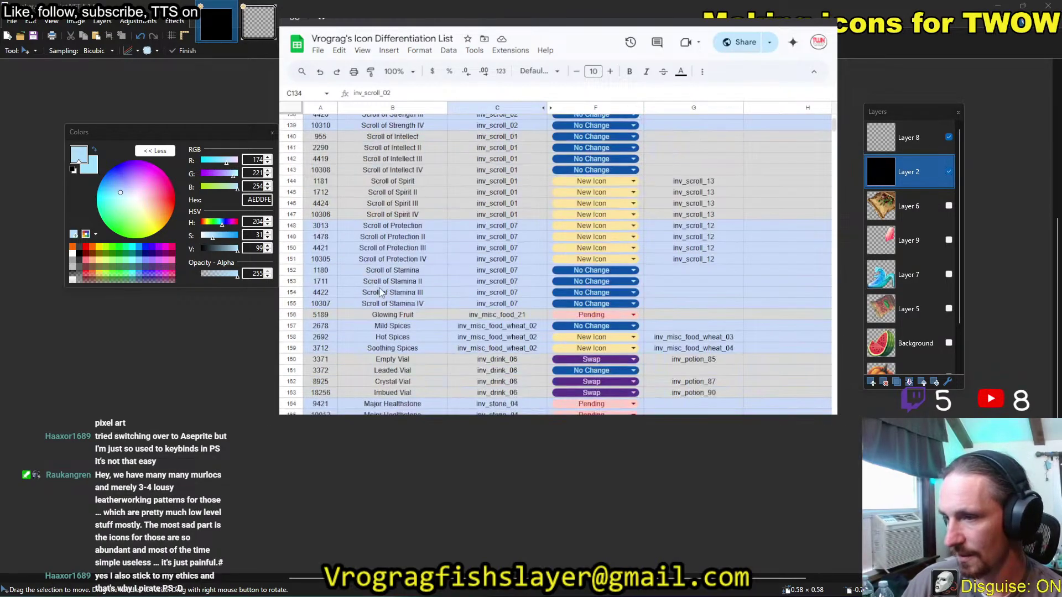
{"action": "scroll", "coordinate": [390, 329], "scroll_direction": "down", "scroll_amount": 1}
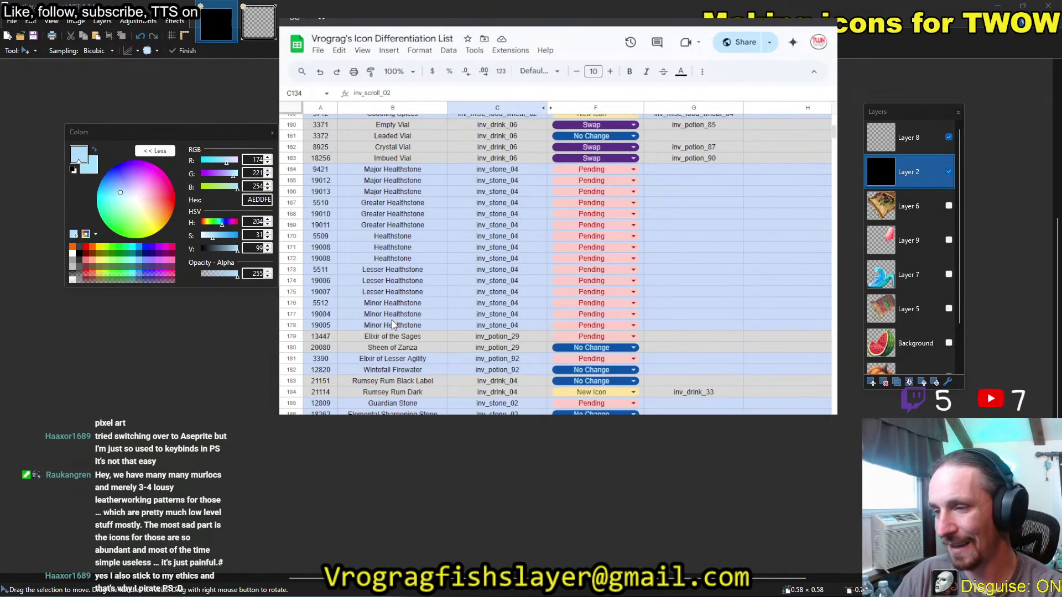
{"action": "scroll", "coordinate": [462, 296], "scroll_direction": "down", "scroll_amount": 1}
{"action": "scroll", "coordinate": [602, 343], "scroll_direction": "up", "scroll_amount": 2}
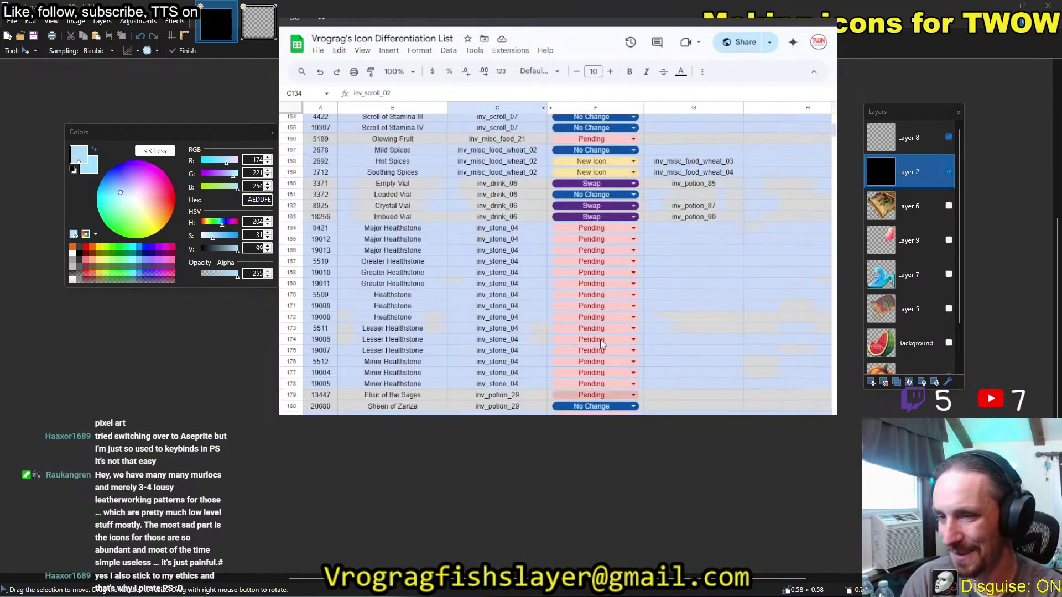
{"action": "scroll", "coordinate": [606, 321], "scroll_direction": "up", "scroll_amount": 3}
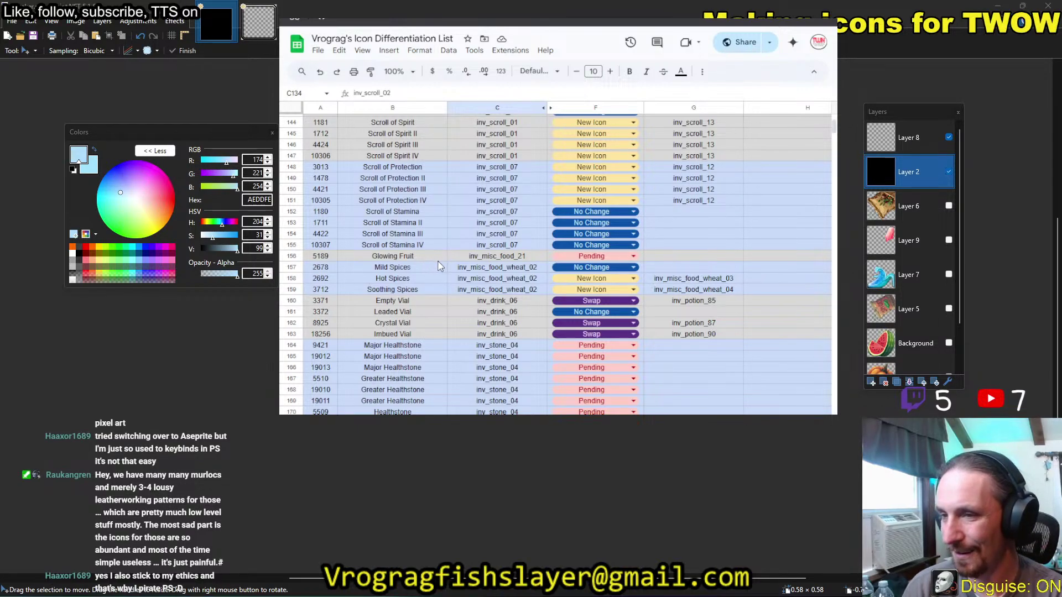
{"action": "scroll", "coordinate": [559, 266], "scroll_direction": "right", "scroll_amount": 5}
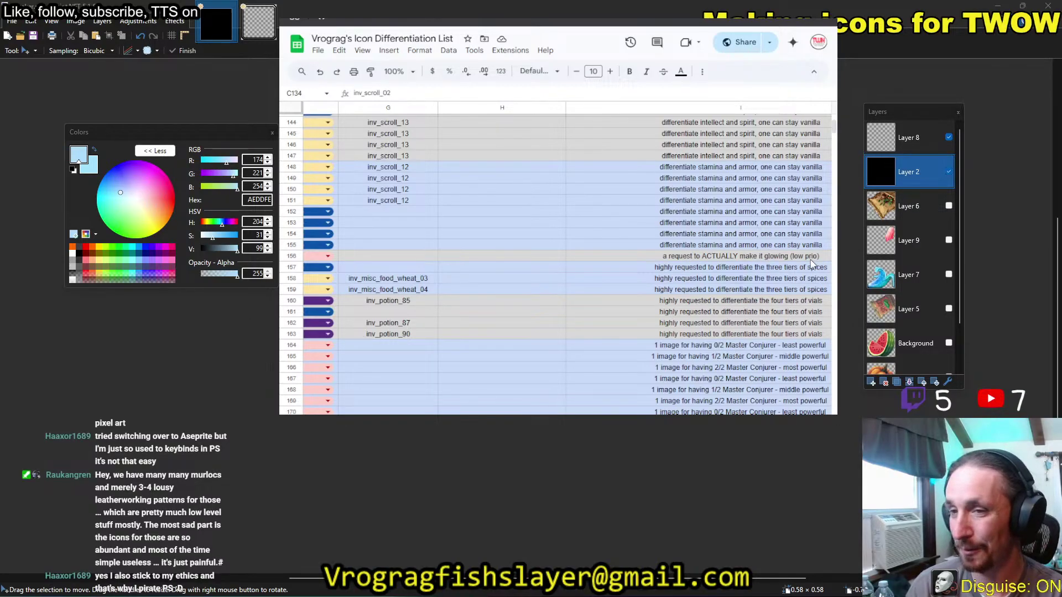
Examine the icon list's remaining pending items, from the healthstones down to the Plump Country Pumpkins.
{"action": "scroll", "coordinate": [491, 397], "scroll_direction": "left", "scroll_amount": 5}
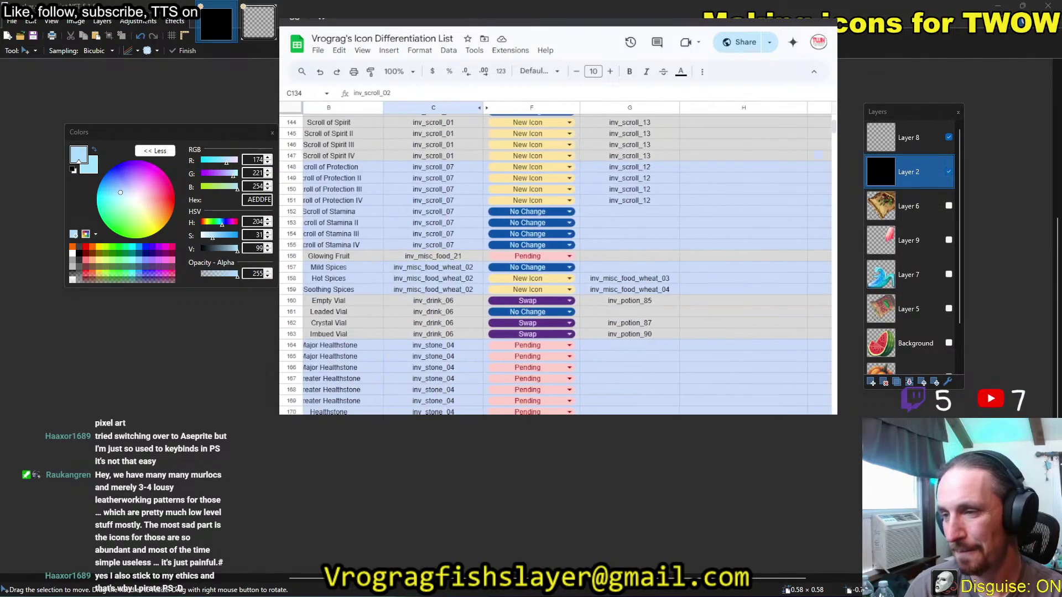
{"action": "scroll", "coordinate": [441, 388], "scroll_direction": "down", "scroll_amount": 3}
{"action": "scroll", "coordinate": [443, 388], "scroll_direction": "down", "scroll_amount": 4}
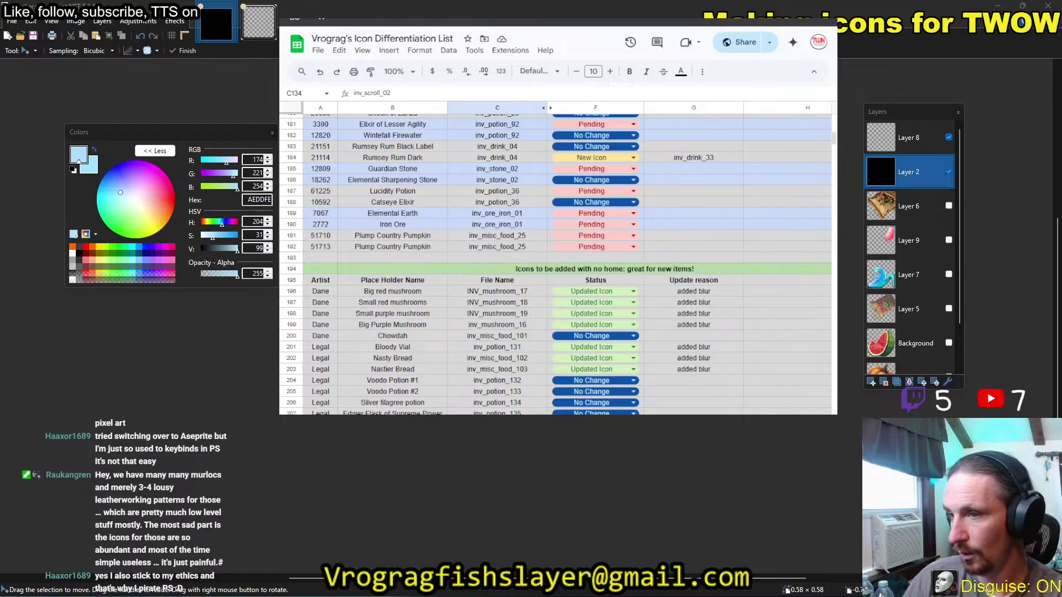
Switch to Notepad++ and, leaving a blank line under "Notes", record that the chat viewer "has a melt down over Murlocs".
{"action": "key", "text": "alt+Tab"}
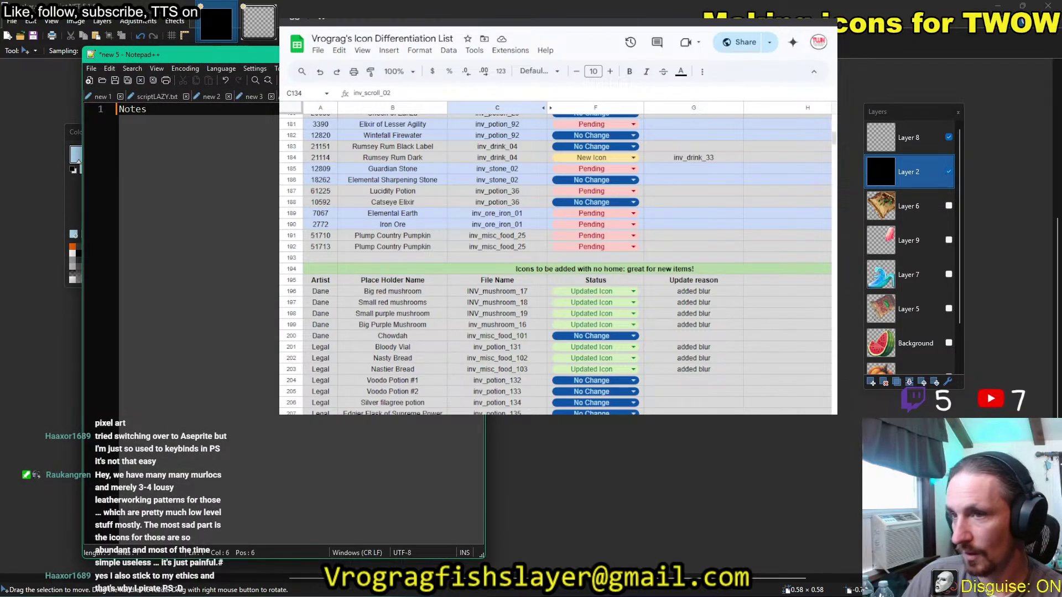
{"action": "key", "text": "alt+Tab"}
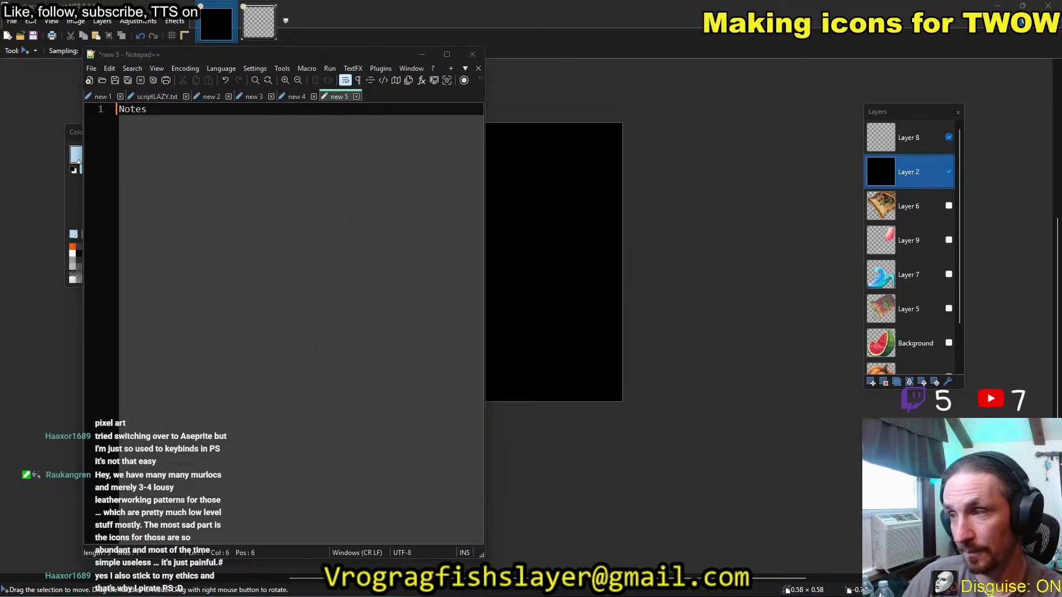
{"action": "left_click", "coordinate": [242, 111]}
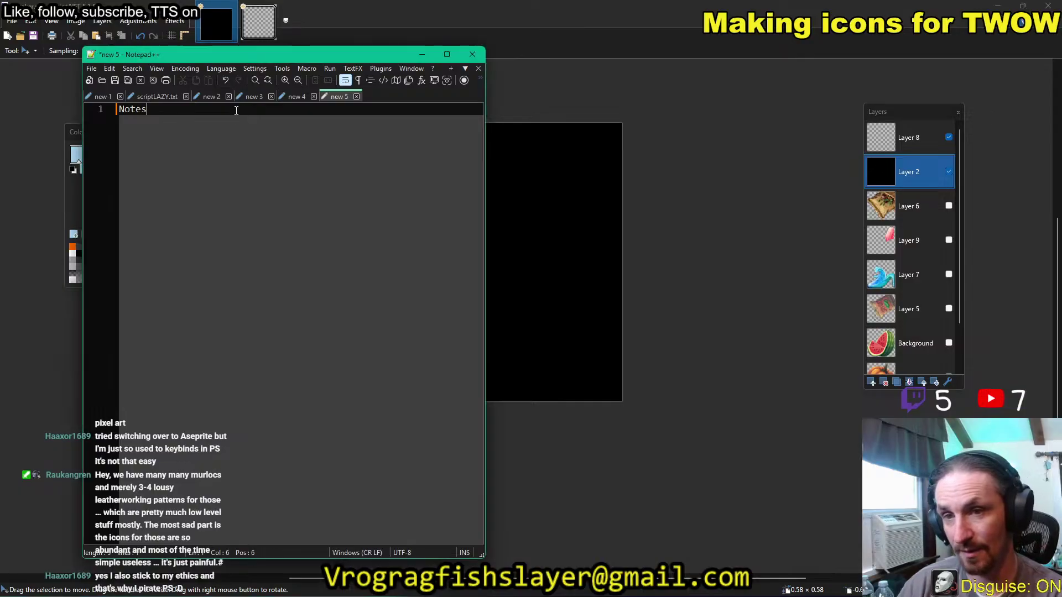
{"action": "key", "text": "Return"}
{"action": "key", "text": "Return"}
{"action": "type", "text": "Ra"}
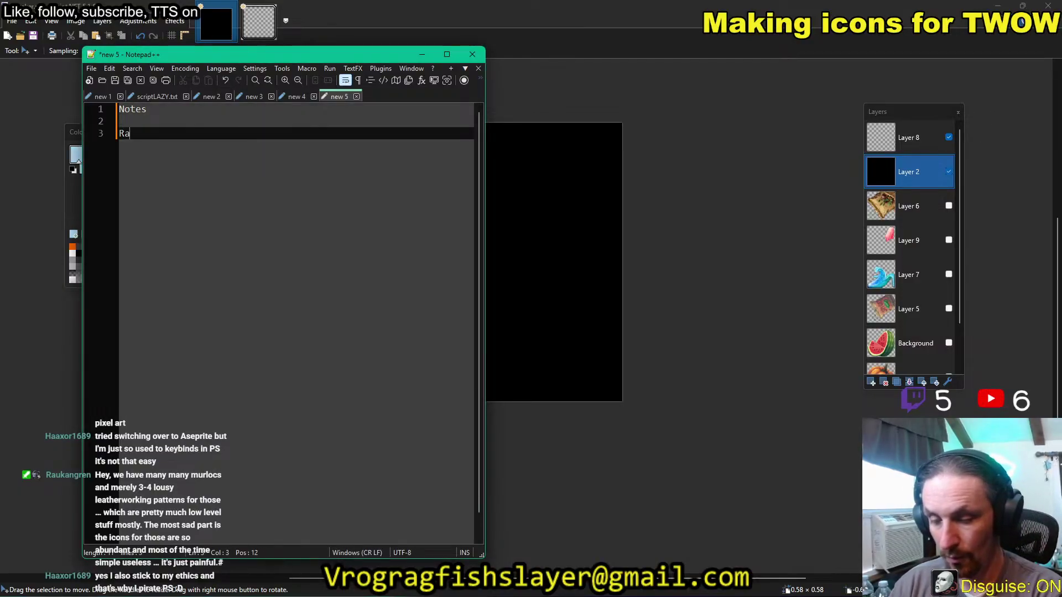
{"action": "type", "text": "ukangren"}
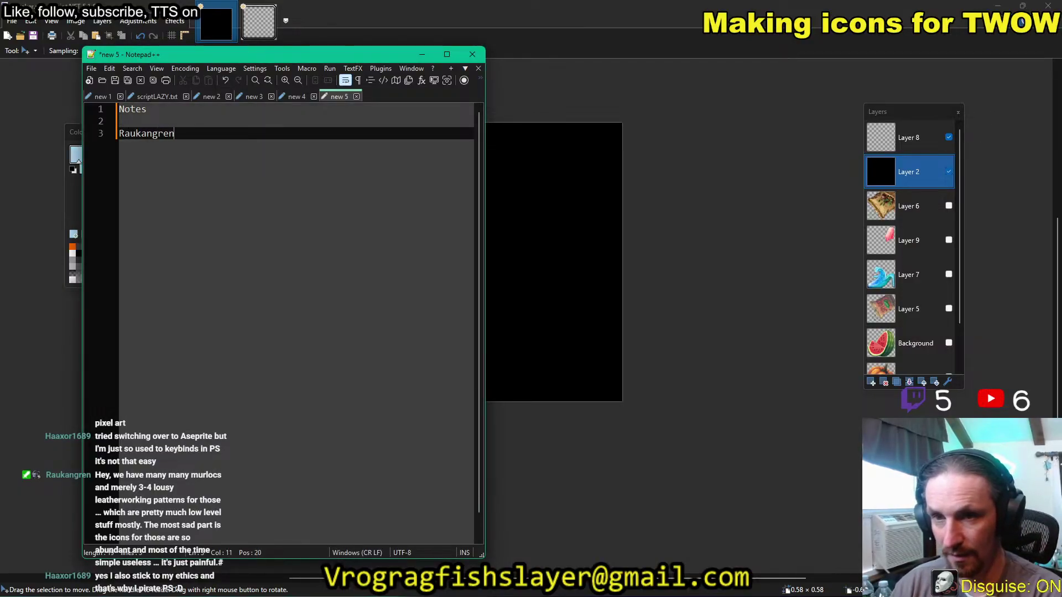
{"action": "type", "text": " has a melt"}
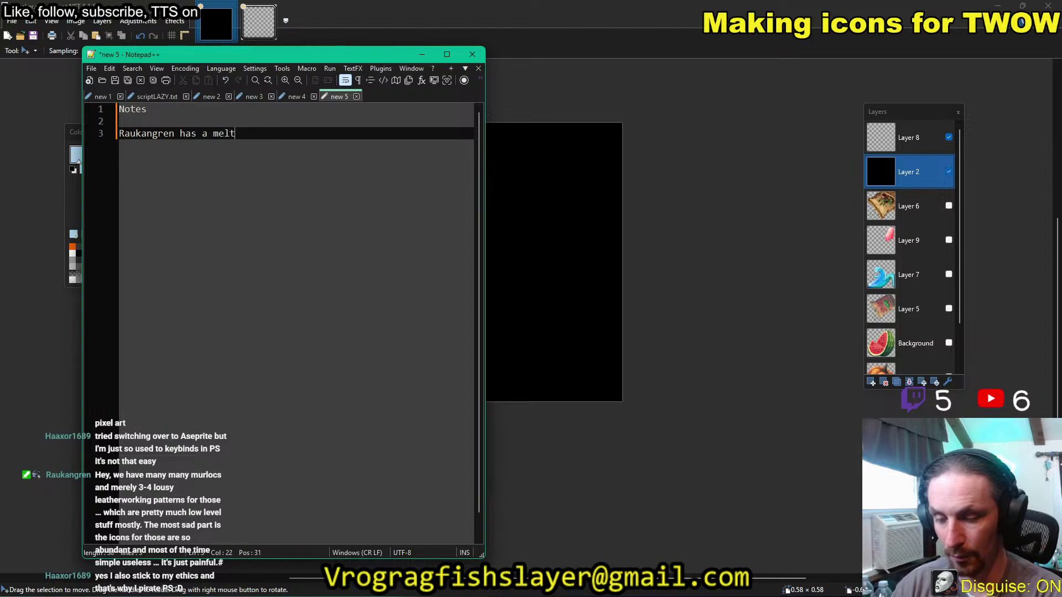
{"action": "type", "text": " do wn over M"}
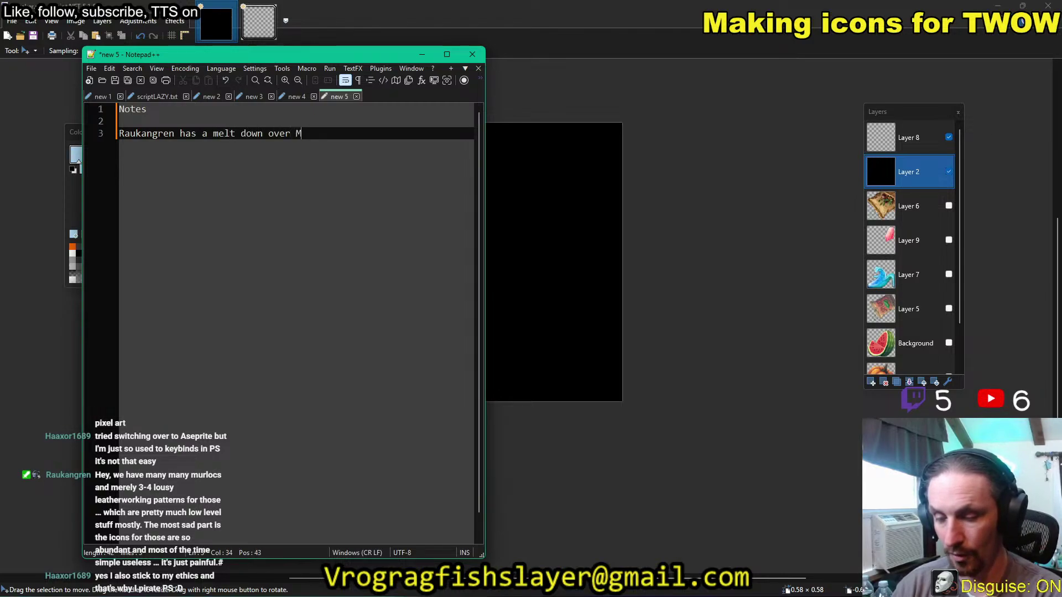
{"action": "type", "text": "urlocs"}
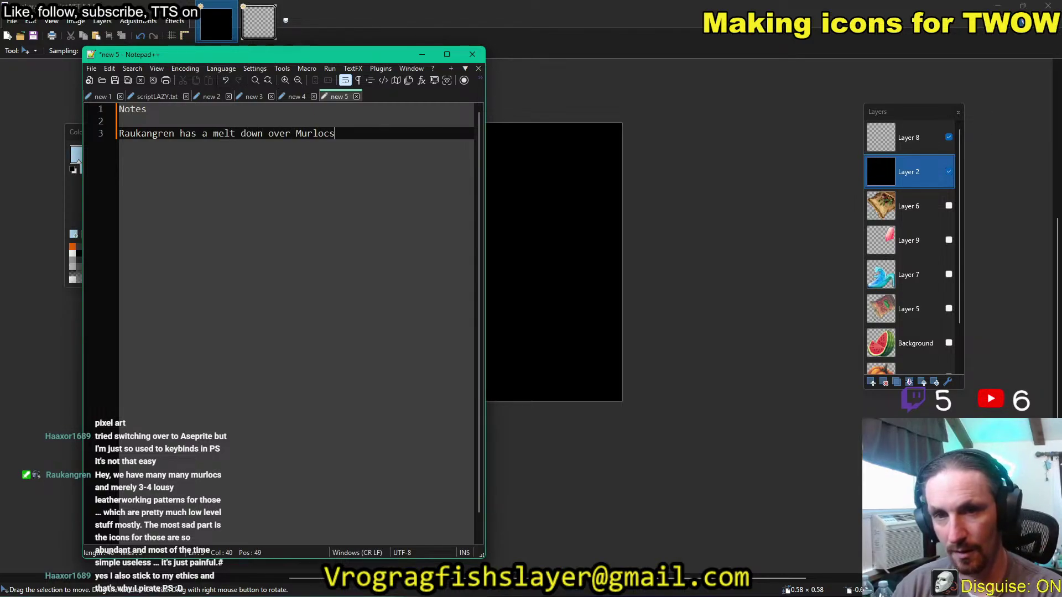
{"action": "key", "text": "Return"}
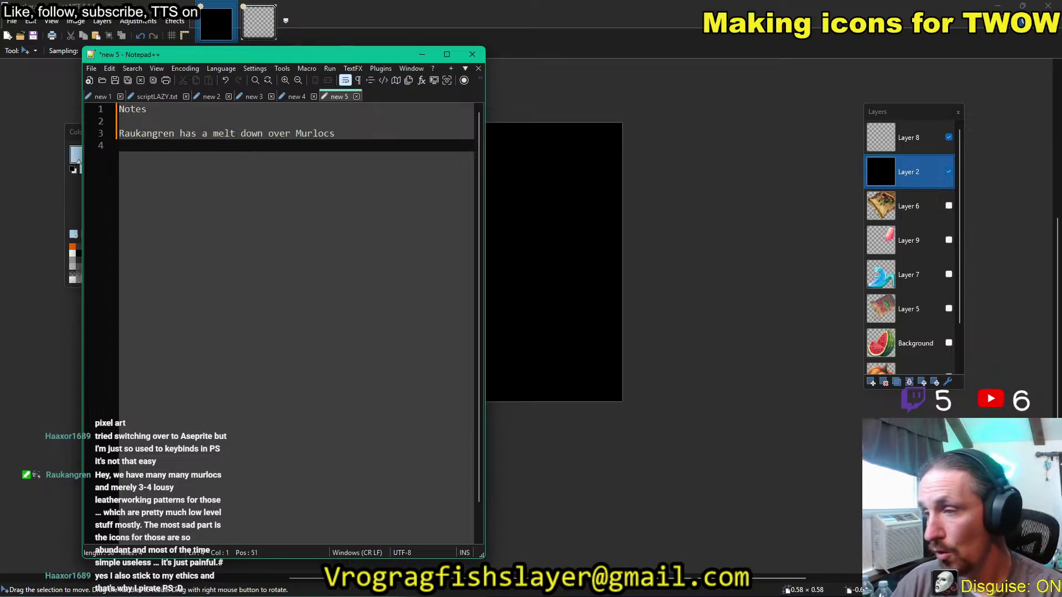
{"action": "key", "text": "alt+Tab"}
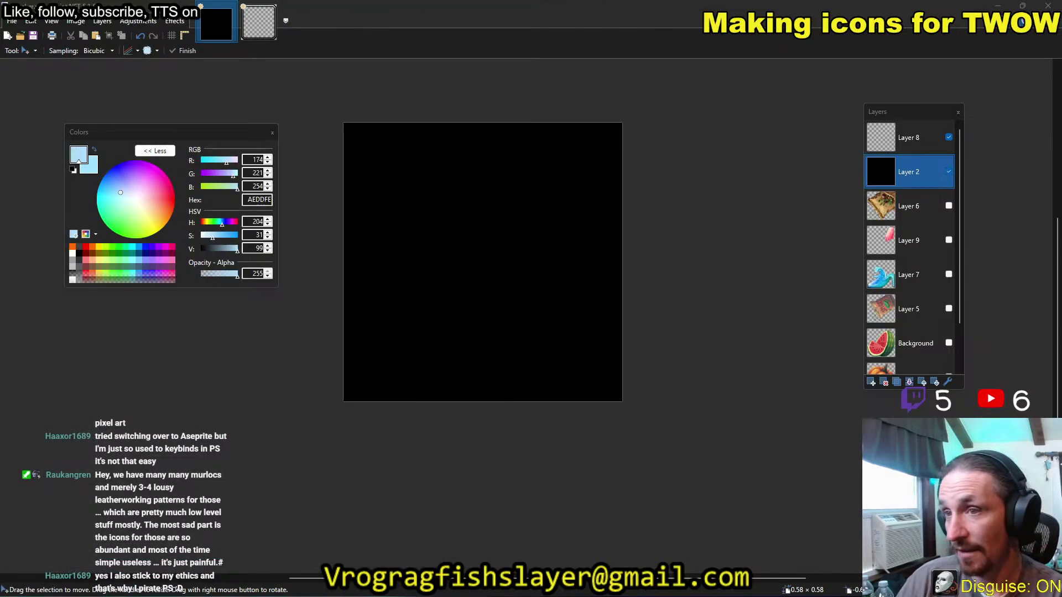
{"action": "key", "text": "alt+Tab"}
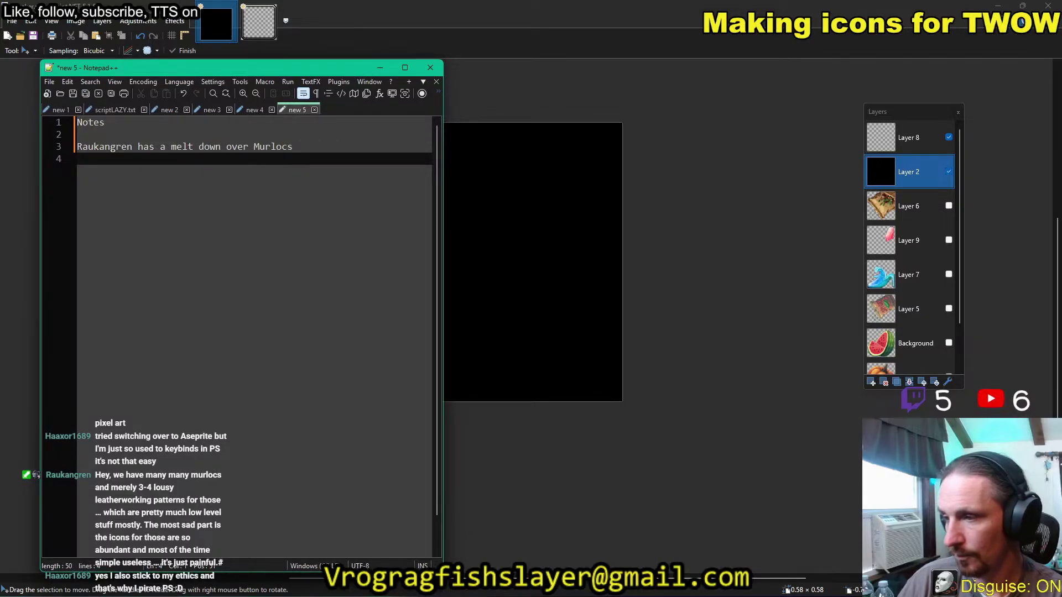
{"action": "key", "text": "alt+Tab"}
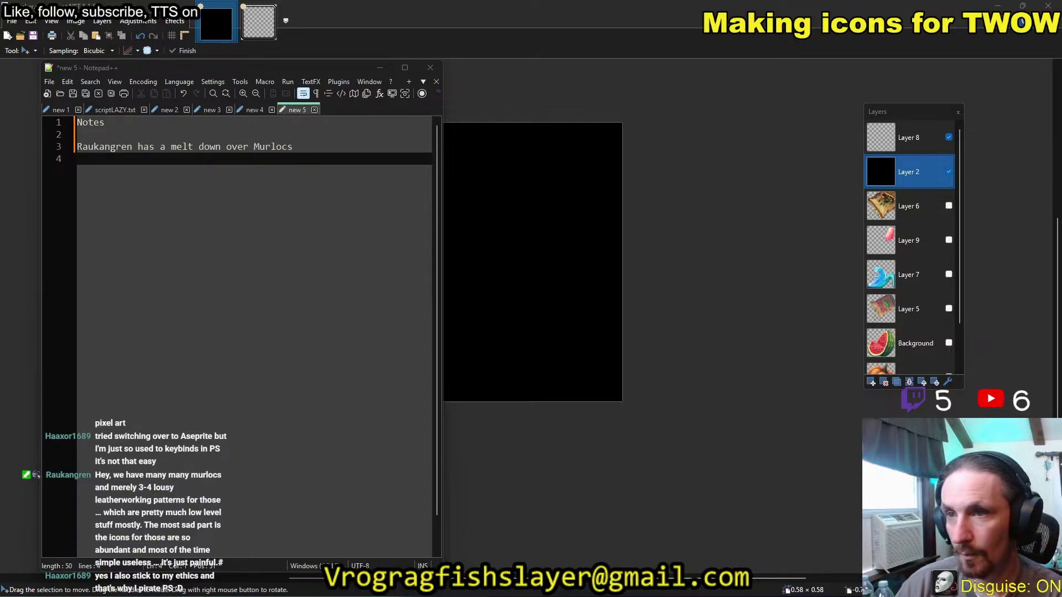
Switch to the Turtle WoW database in the browser and search it for "murloc".
{"action": "key", "text": "alt+Tab"}
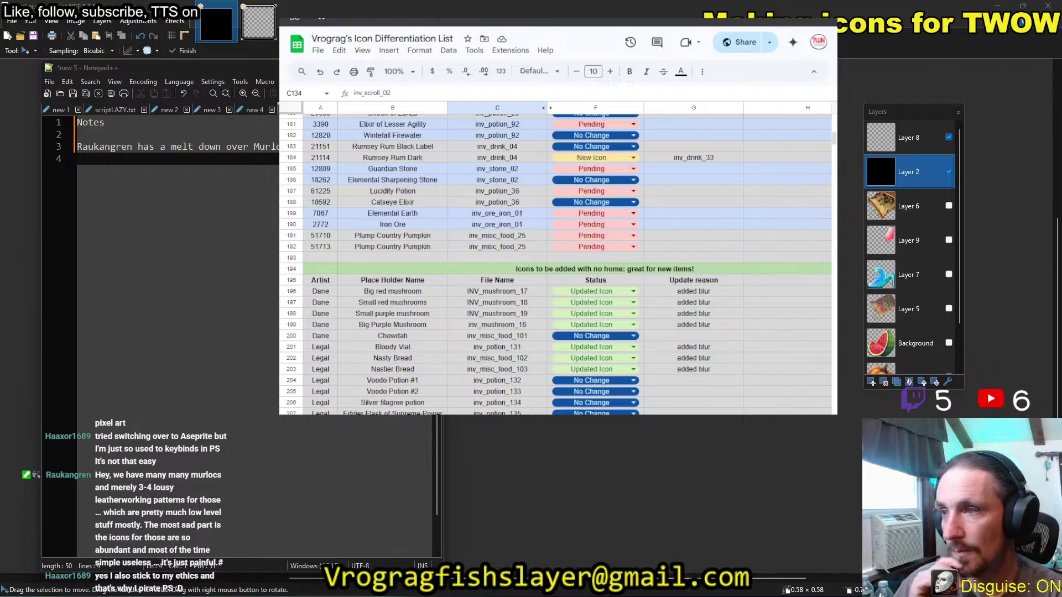
{"action": "key", "text": "alt+Tab"}
{"action": "left_click", "coordinate": [726, 56]}
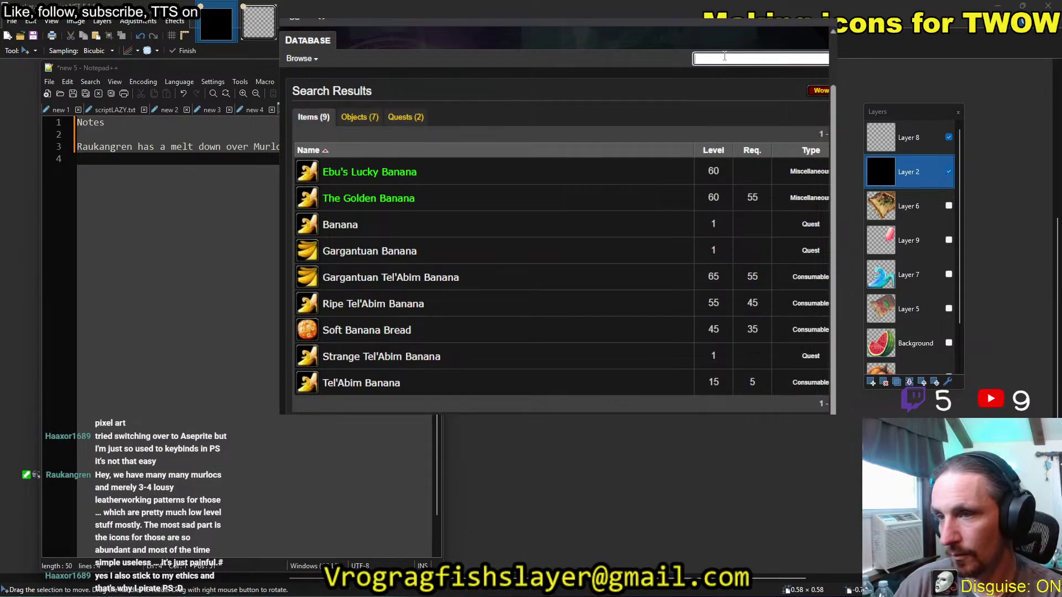
{"action": "type", "text": "mur"}
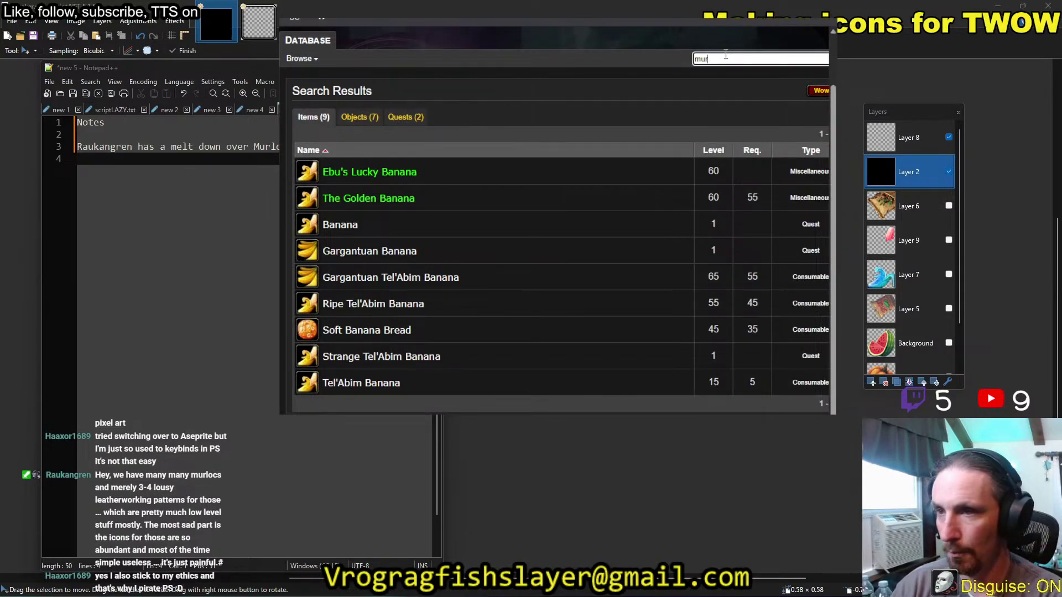
{"action": "type", "text": "loc"}
{"action": "key", "text": "Return"}
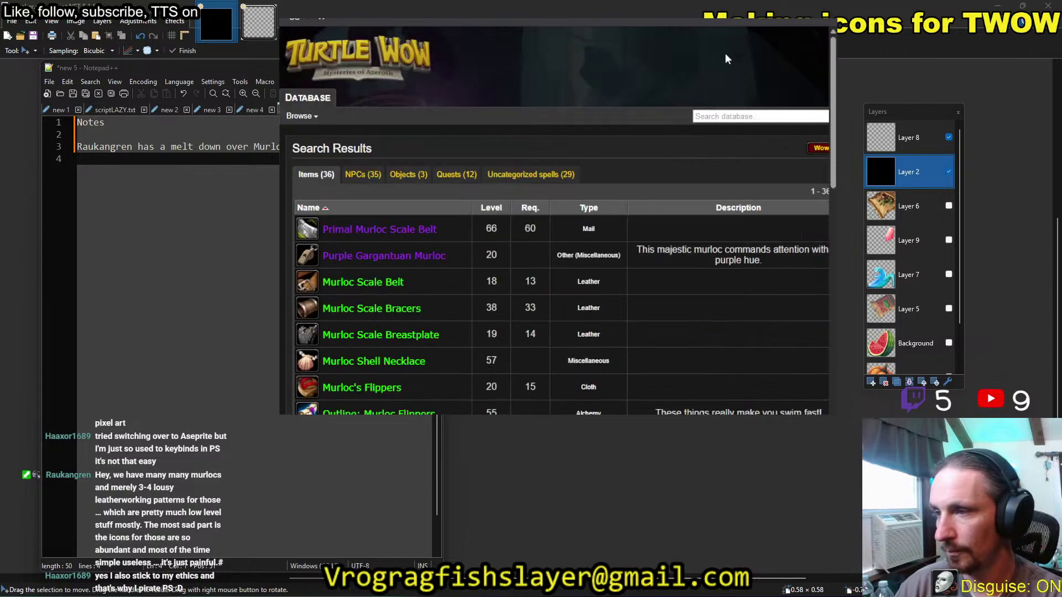
Review the icons and names of the murloc items in the Turtle WoW database search results.
{"action": "scroll", "coordinate": [515, 215], "scroll_direction": "down", "scroll_amount": 5}
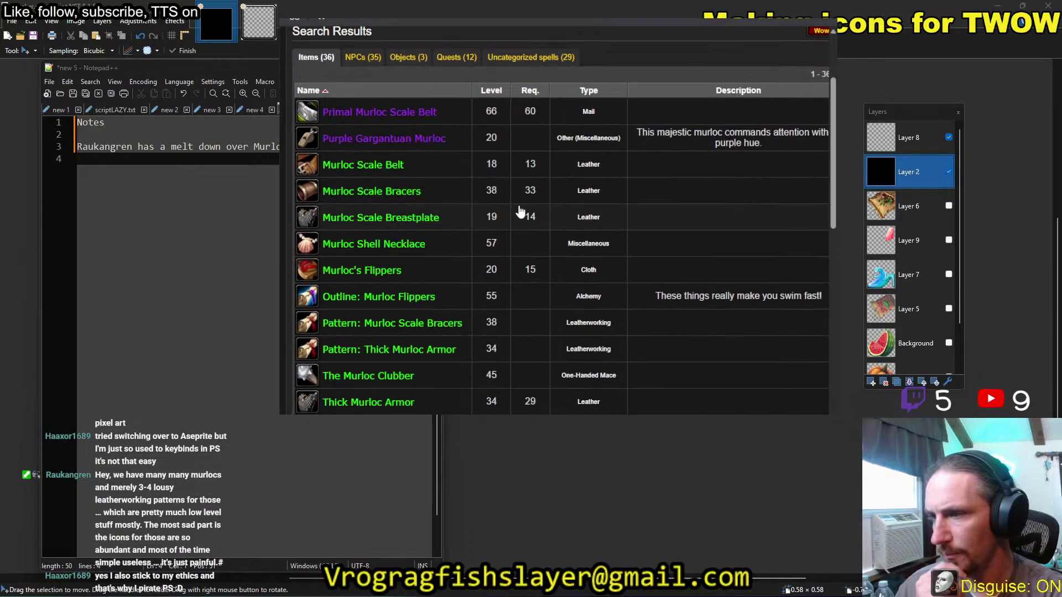
{"action": "scroll", "coordinate": [515, 217], "scroll_direction": "down", "scroll_amount": 2}
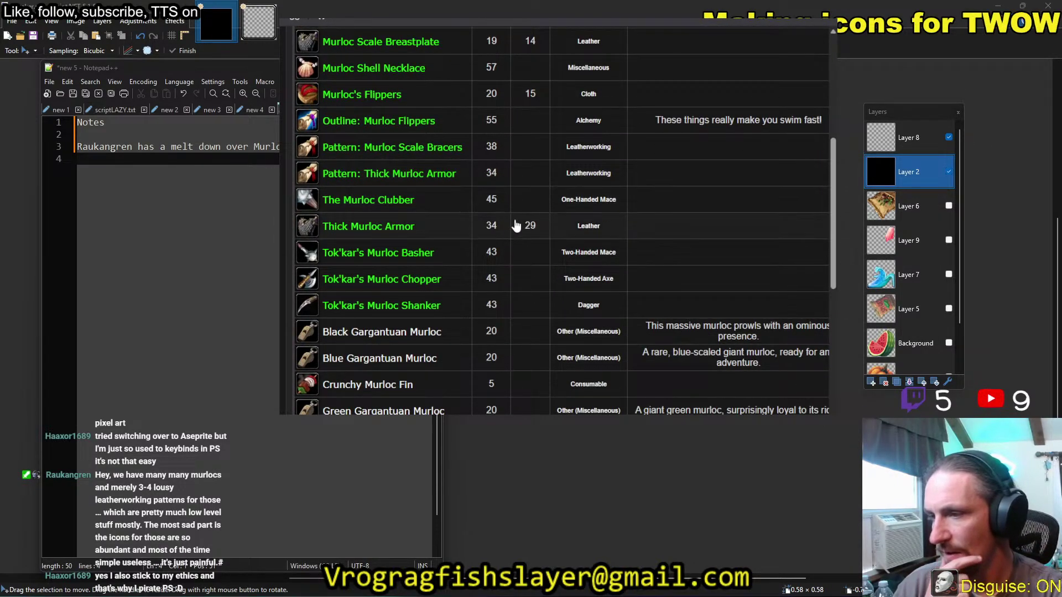
{"action": "scroll", "coordinate": [515, 238], "scroll_direction": "down", "scroll_amount": 3}
{"action": "scroll", "coordinate": [516, 263], "scroll_direction": "down", "scroll_amount": 3}
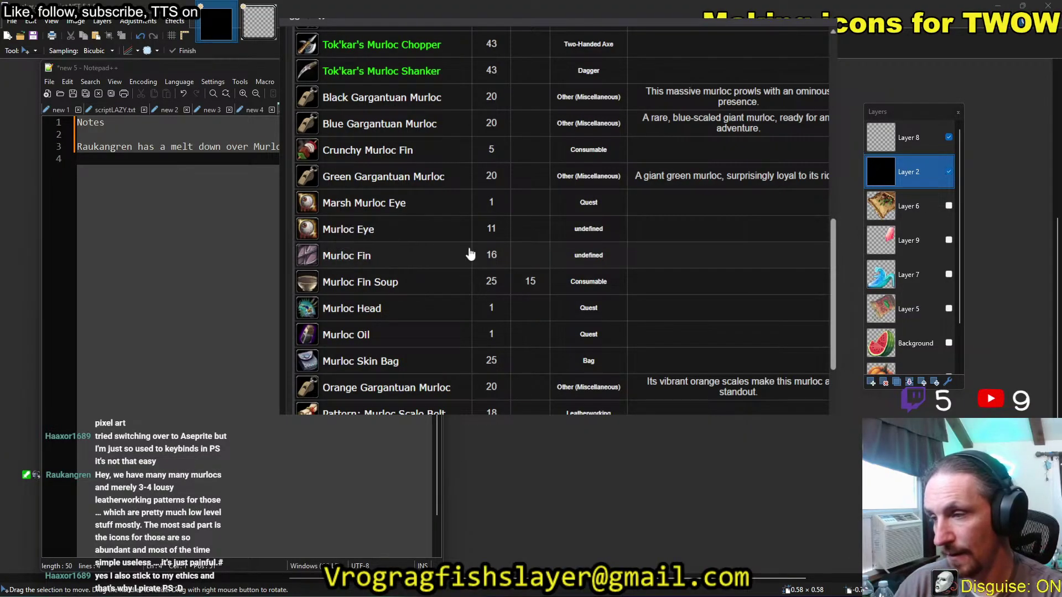
{"action": "scroll", "coordinate": [470, 255], "scroll_direction": "down", "scroll_amount": 3}
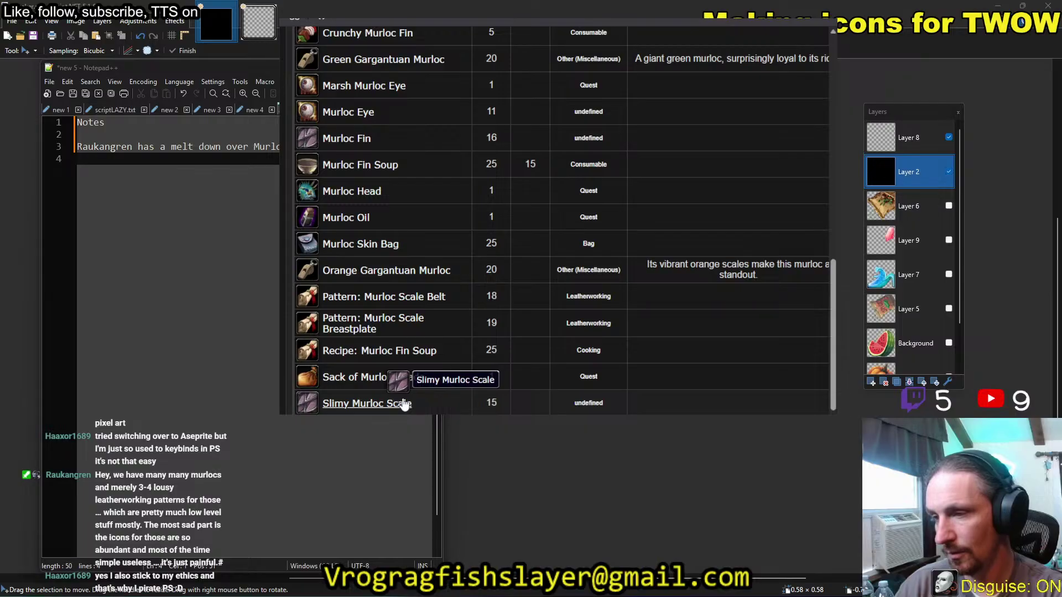
{"action": "scroll", "coordinate": [401, 404], "scroll_direction": "down", "scroll_amount": 2}
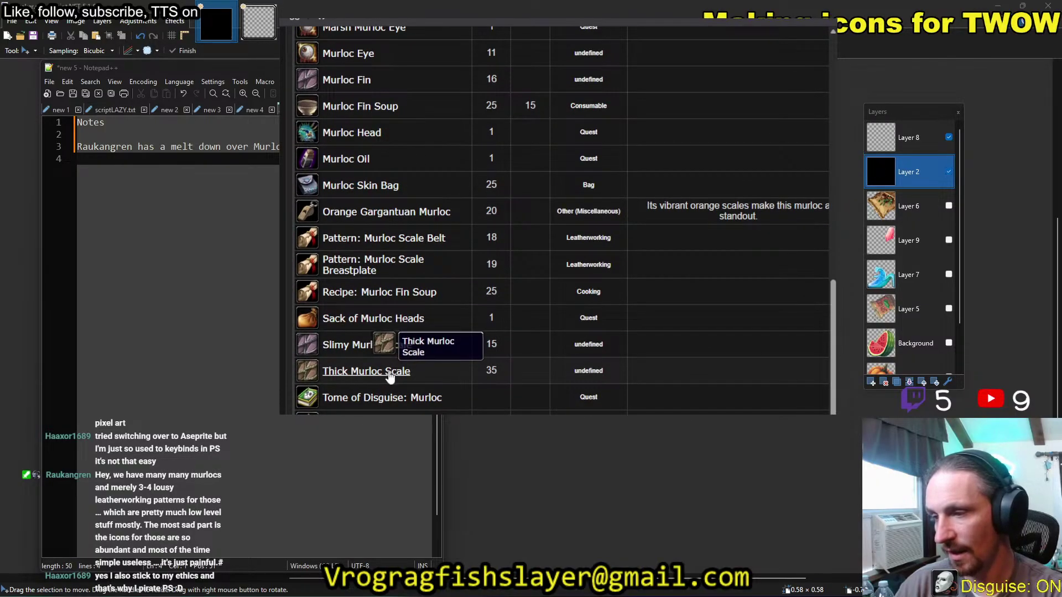
{"action": "scroll", "coordinate": [390, 376], "scroll_direction": "down", "scroll_amount": 3}
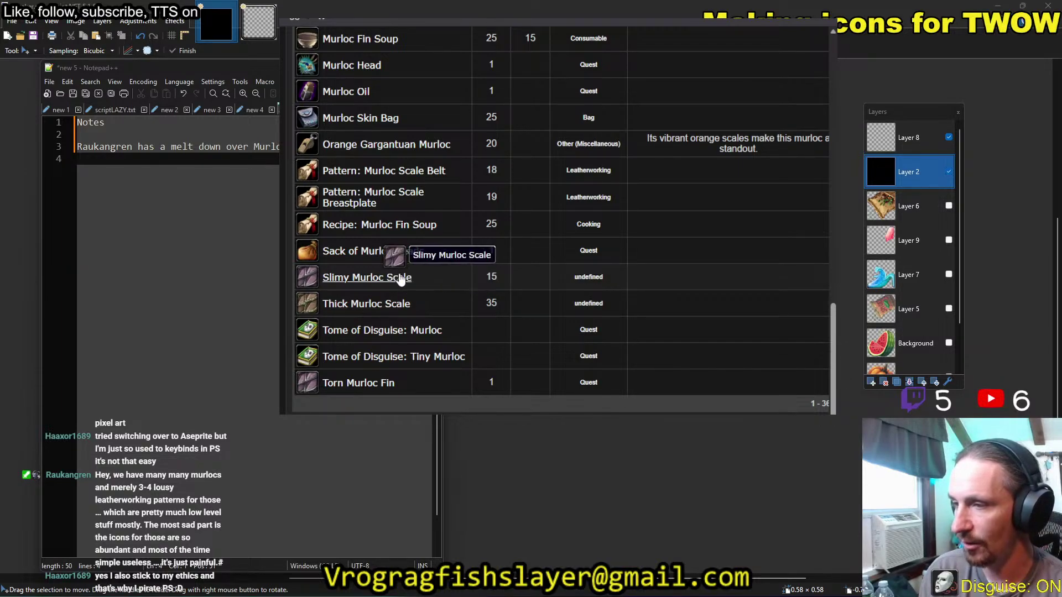
{"action": "scroll", "coordinate": [471, 287], "scroll_direction": "up", "scroll_amount": 2}
{"action": "scroll", "coordinate": [484, 286], "scroll_direction": "up", "scroll_amount": 1}
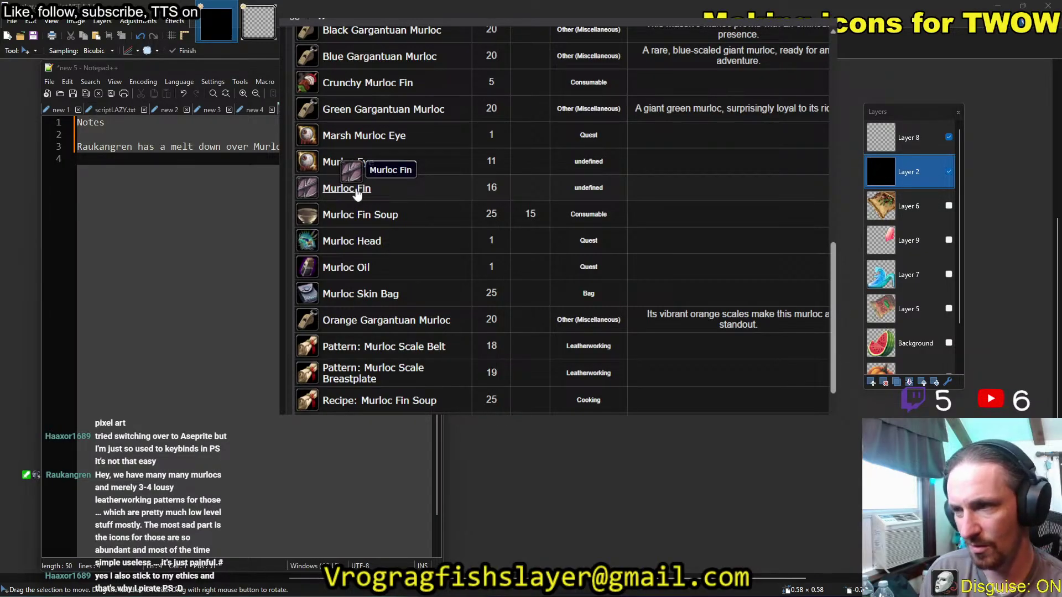
{"action": "scroll", "coordinate": [360, 199], "scroll_direction": "up", "scroll_amount": 1}
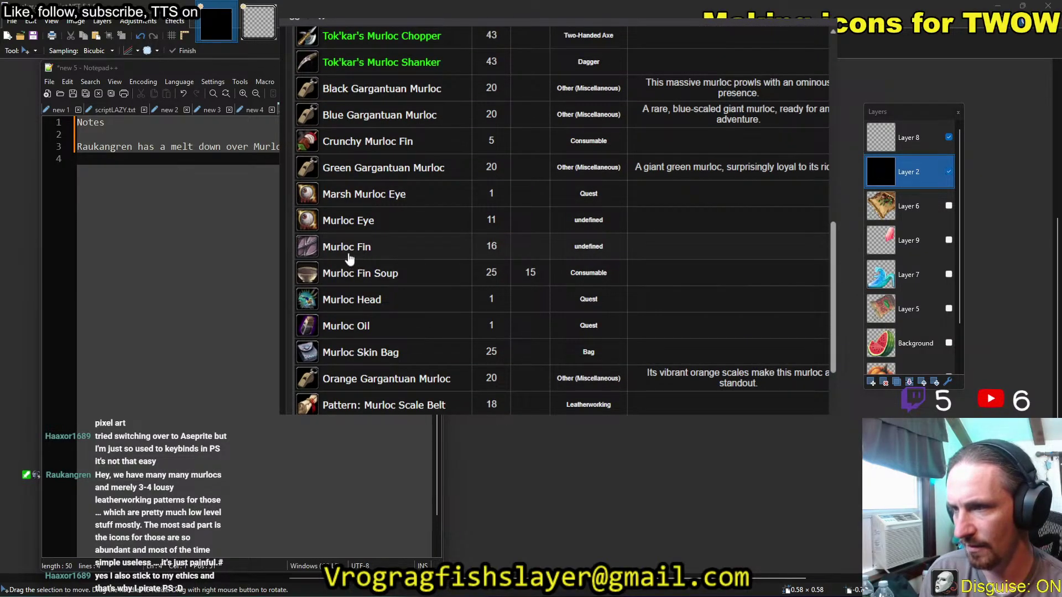
{"action": "scroll", "coordinate": [348, 259], "scroll_direction": "up", "scroll_amount": 4}
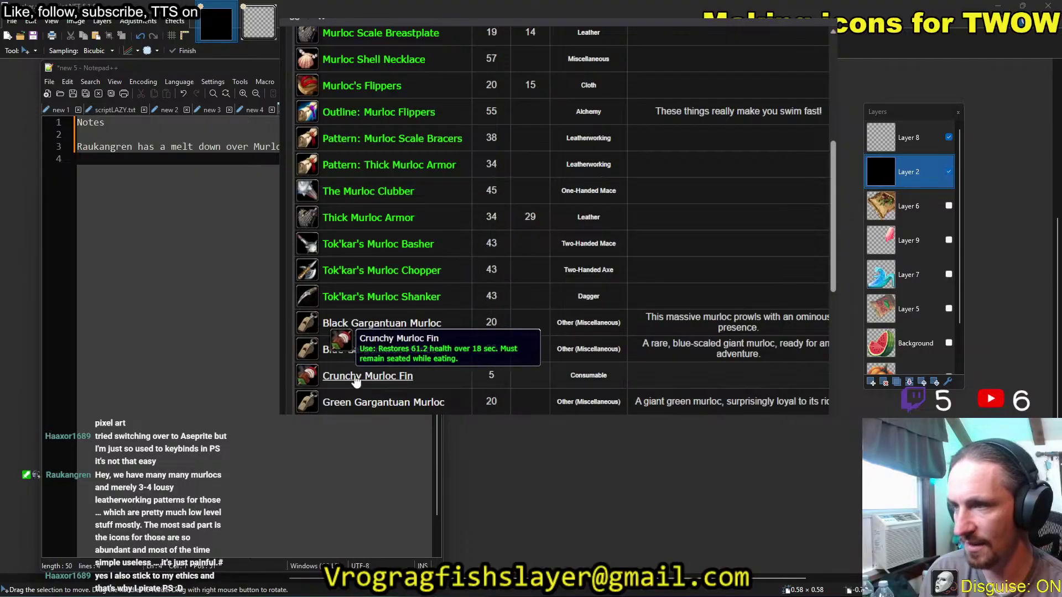
{"action": "scroll", "coordinate": [359, 354], "scroll_direction": "up", "scroll_amount": 2}
{"action": "scroll", "coordinate": [382, 266], "scroll_direction": "up", "scroll_amount": 1}
{"action": "scroll", "coordinate": [437, 309], "scroll_direction": "down", "scroll_amount": 1}
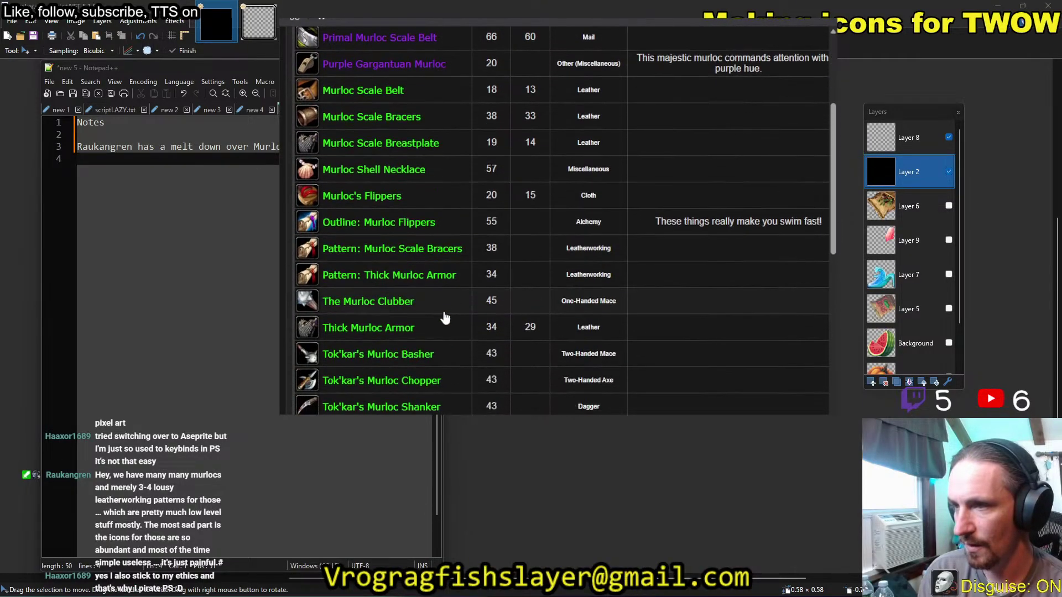
{"action": "scroll", "coordinate": [445, 319], "scroll_direction": "down", "scroll_amount": 1}
{"action": "scroll", "coordinate": [387, 249], "scroll_direction": "up", "scroll_amount": 3}
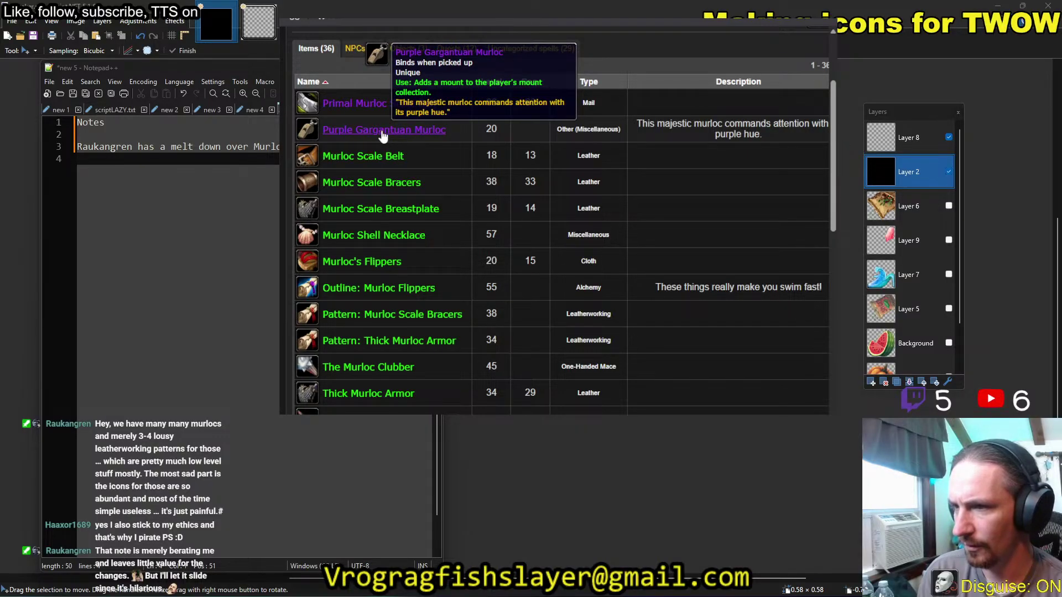
{"action": "scroll", "coordinate": [415, 221], "scroll_direction": "down", "scroll_amount": 3}
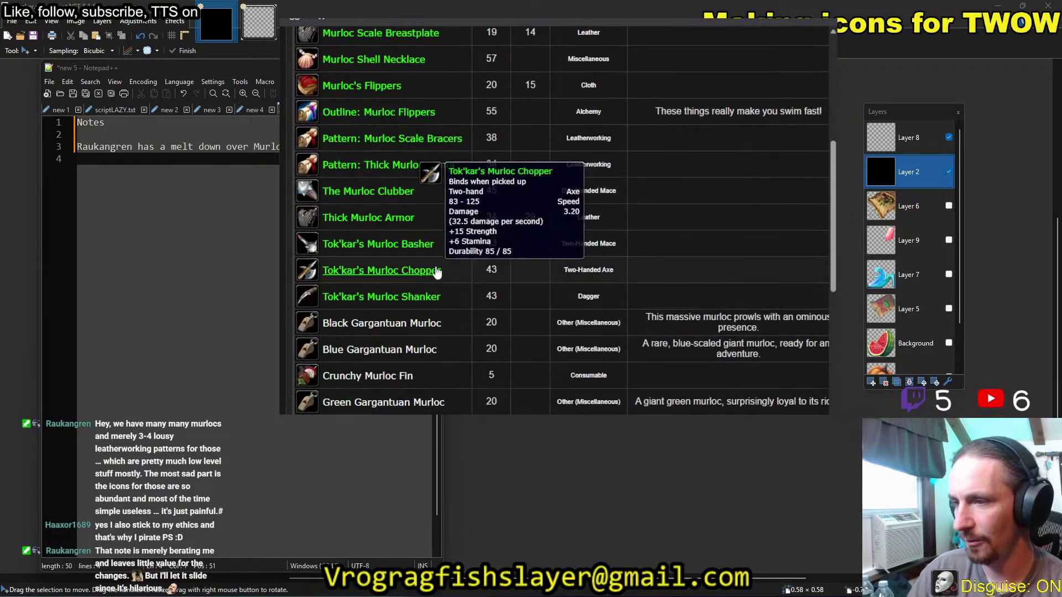
{"action": "scroll", "coordinate": [480, 281], "scroll_direction": "down", "scroll_amount": 1}
{"action": "scroll", "coordinate": [480, 281], "scroll_direction": "down", "scroll_amount": 4}
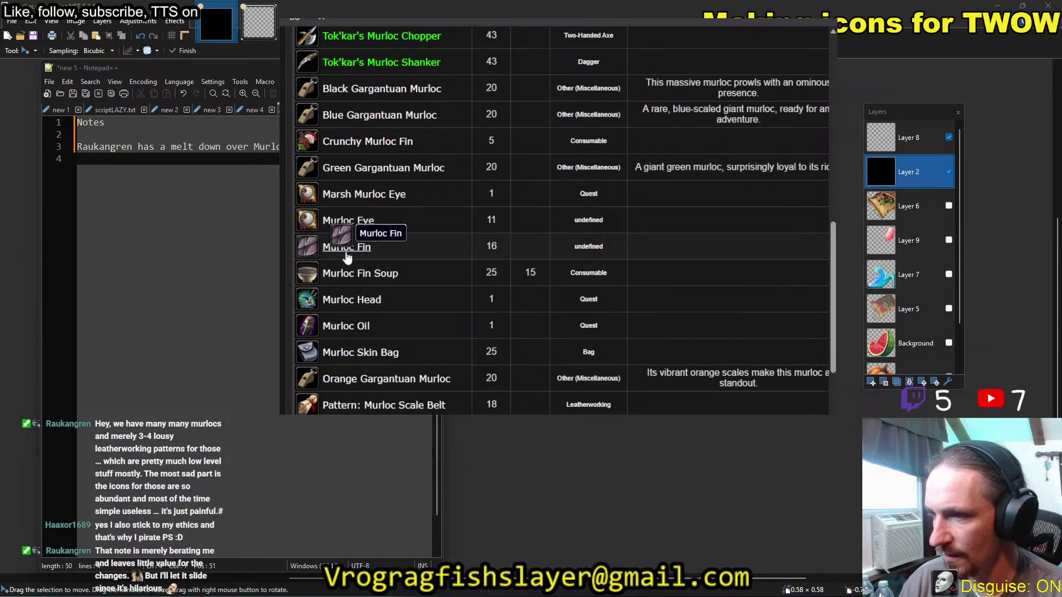
{"action": "scroll", "coordinate": [398, 288], "scroll_direction": "down", "scroll_amount": 6}
{"action": "scroll", "coordinate": [404, 329], "scroll_direction": "down", "scroll_amount": 2}
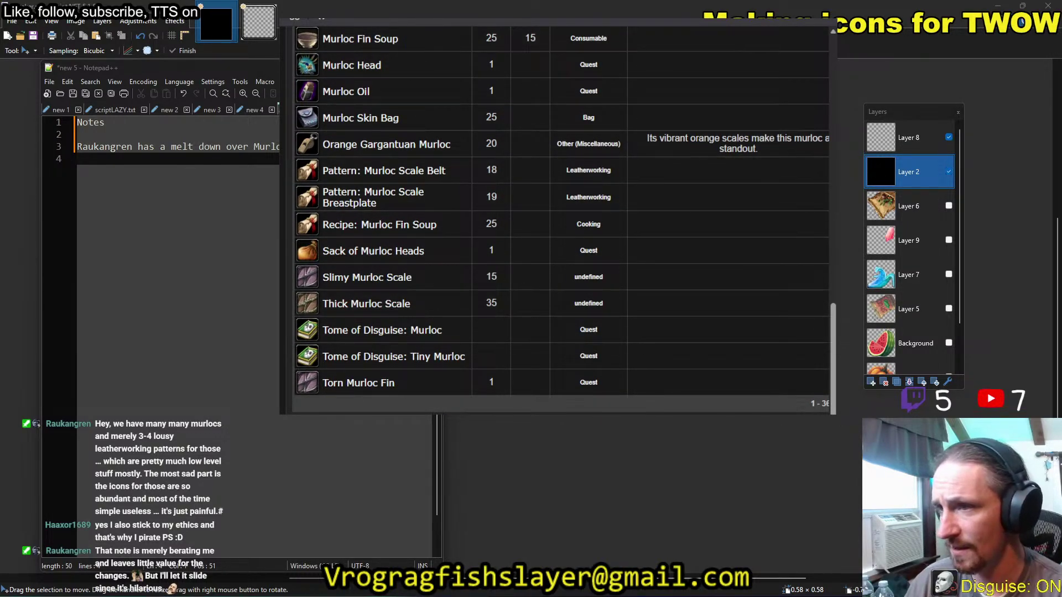
Examine the database pages for Murloc Fin and Thick Murloc Scale, including their drop sources.
{"action": "key", "text": "alt+Left"}
{"action": "scroll", "coordinate": [409, 207], "scroll_direction": "down", "scroll_amount": 6}
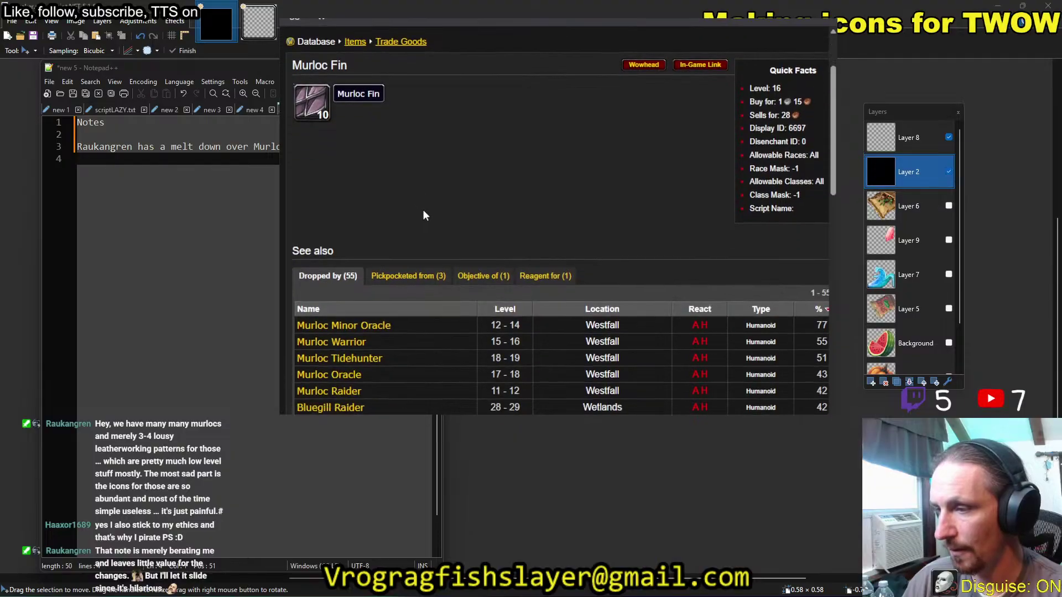
{"action": "scroll", "coordinate": [445, 252], "scroll_direction": "down", "scroll_amount": 6}
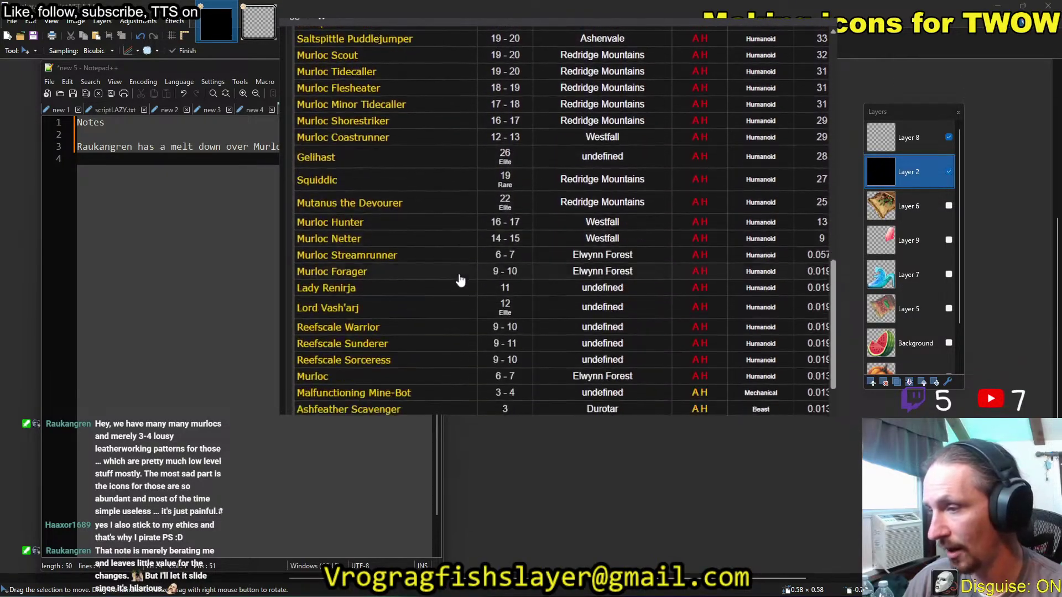
{"action": "scroll", "coordinate": [465, 280], "scroll_direction": "up", "scroll_amount": 3}
{"action": "scroll", "coordinate": [503, 282], "scroll_direction": "up", "scroll_amount": 4}
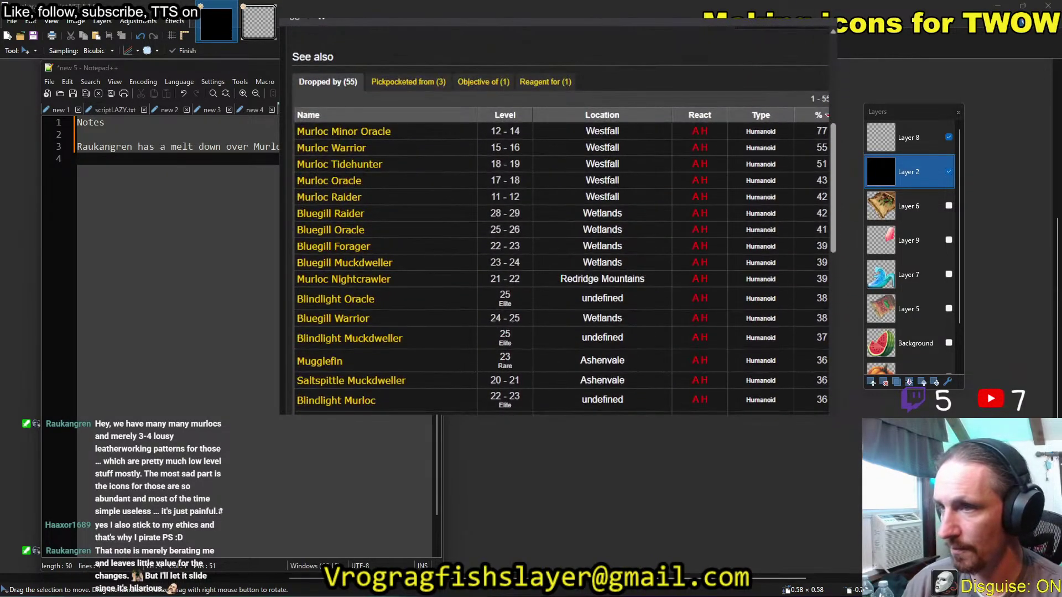
{"action": "key", "text": "alt+Left"}
{"action": "scroll", "coordinate": [542, 222], "scroll_direction": "down", "scroll_amount": 12}
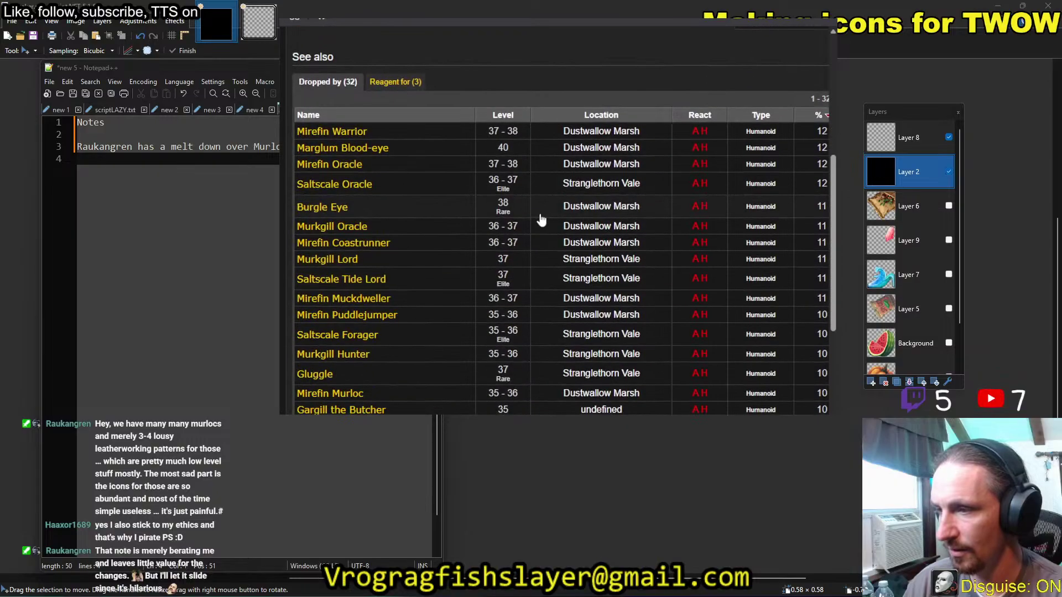
{"action": "scroll", "coordinate": [541, 224], "scroll_direction": "up", "scroll_amount": 12}
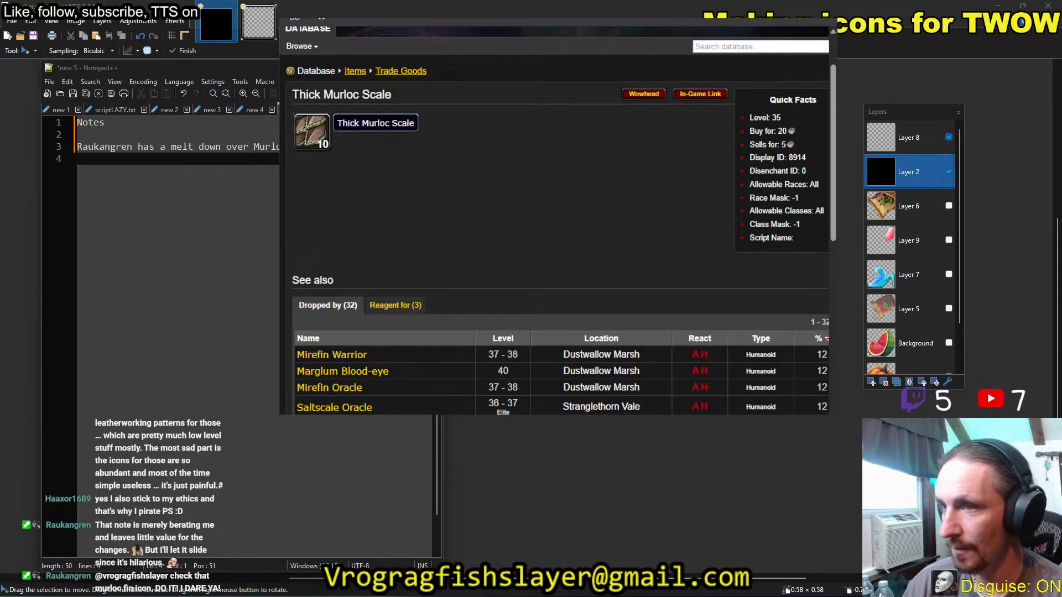
Search Wowhead for "murloc" and open the Murloc Fin item page.
{"action": "key", "text": "alt+Left"}
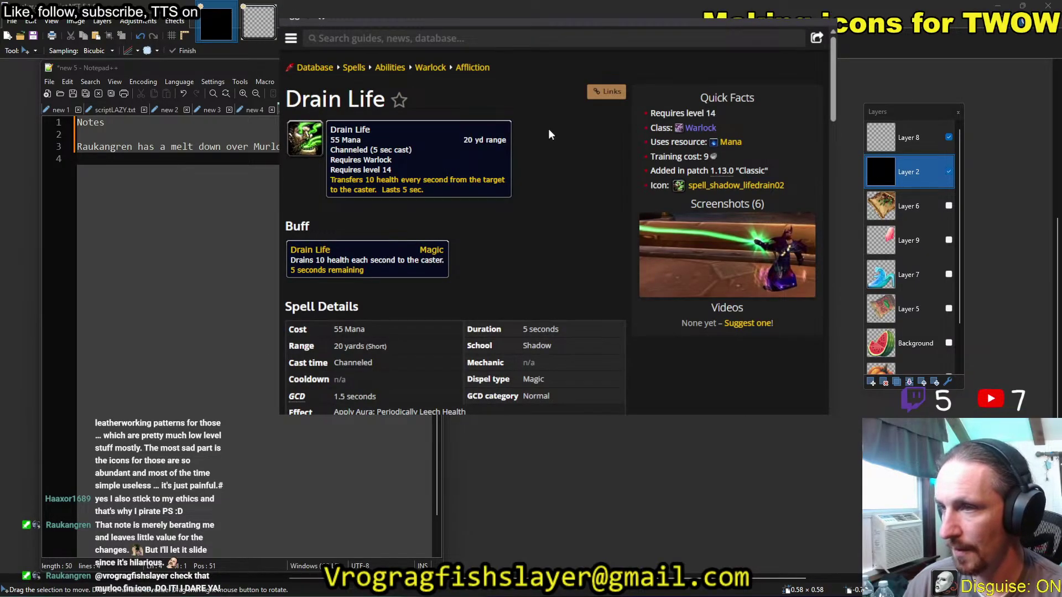
{"action": "left_click", "coordinate": [483, 37]}
{"action": "type", "text": "m"}
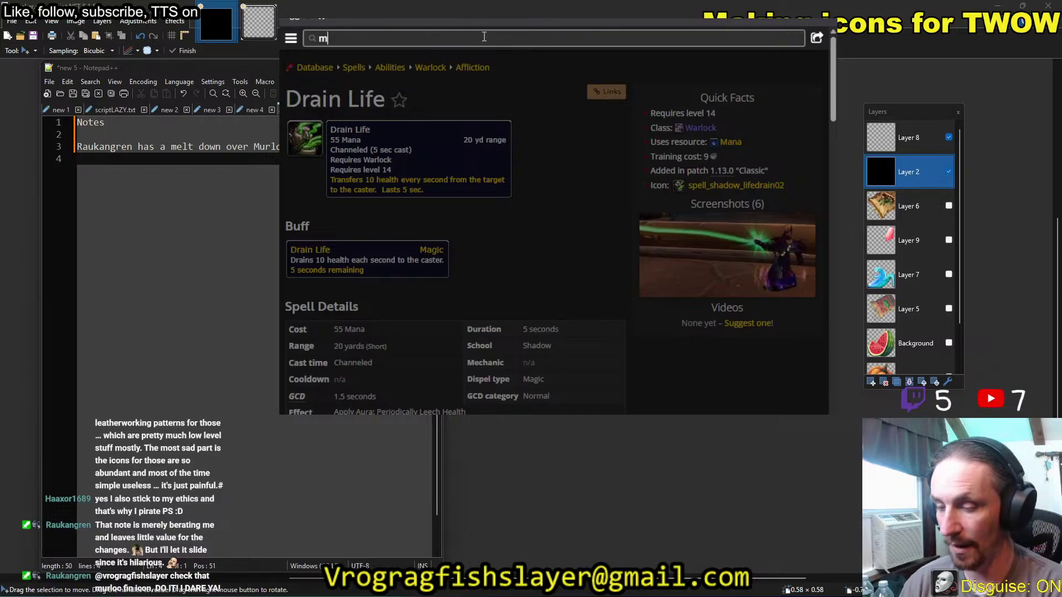
{"action": "type", "text": "urloc"}
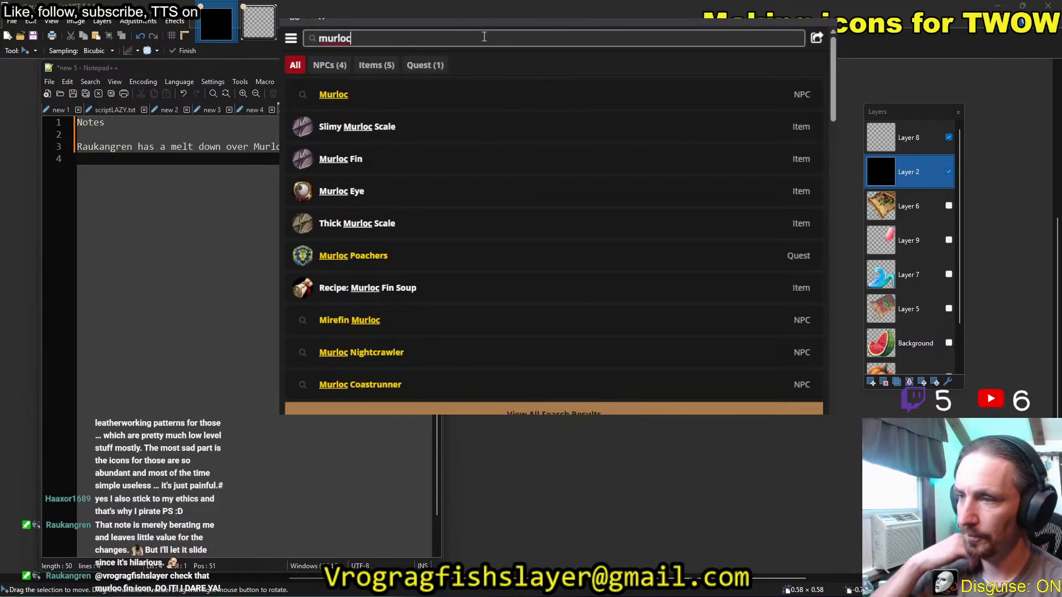
{"action": "left_click", "coordinate": [305, 162]}
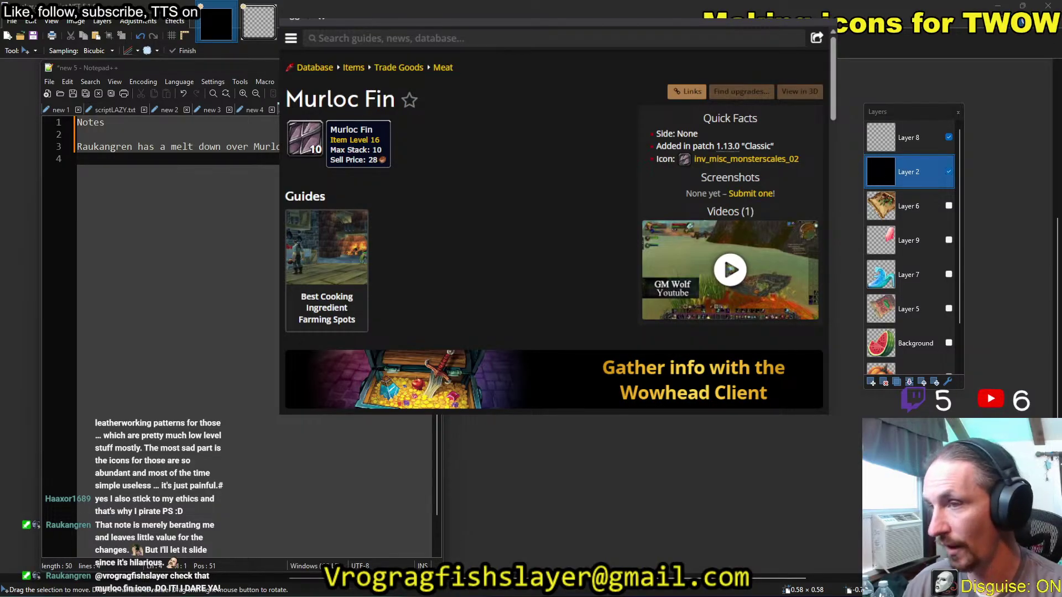
In Talent Builder, filter the icons by "inv_misc_monster" and assign the purple-grey murloc scale icon to the new talent tree.
{"action": "left_click", "coordinate": [625, 7]}
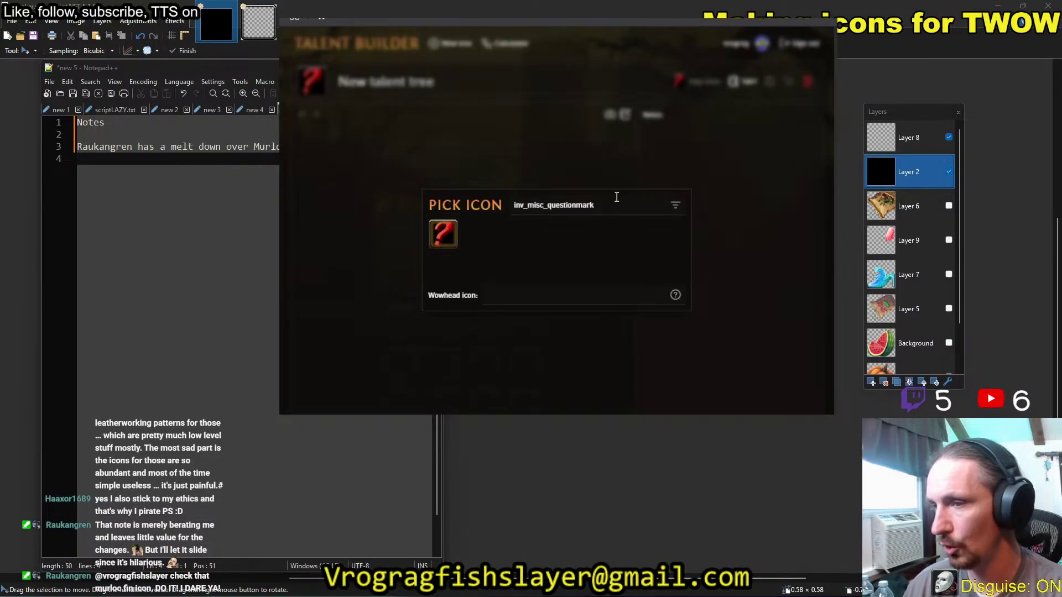
{"action": "left_click_drag", "start_coordinate": [595, 206], "coordinate": [553, 208]}
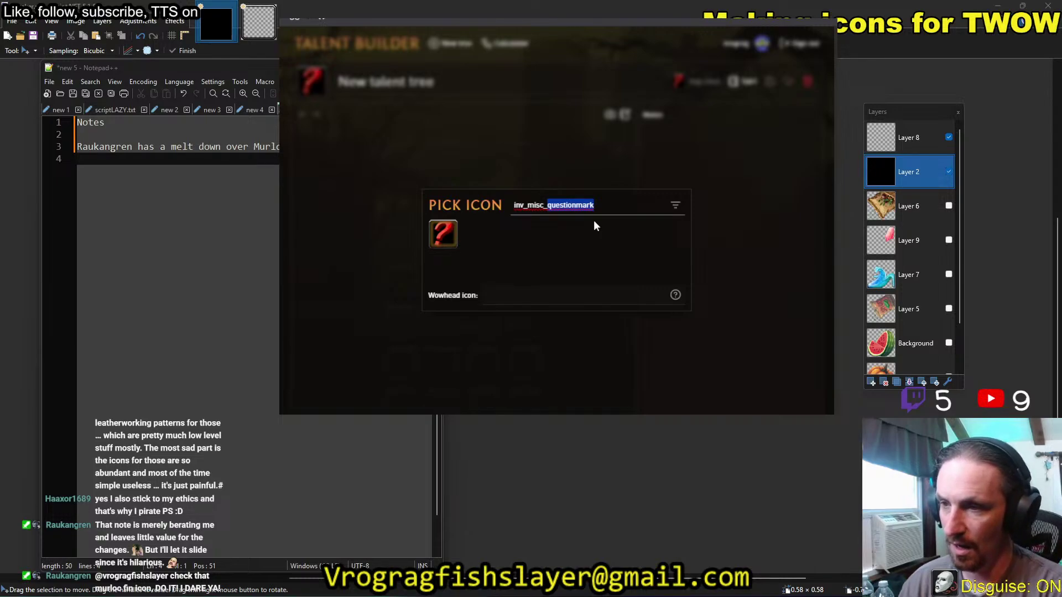
{"action": "type", "text": "monste"}
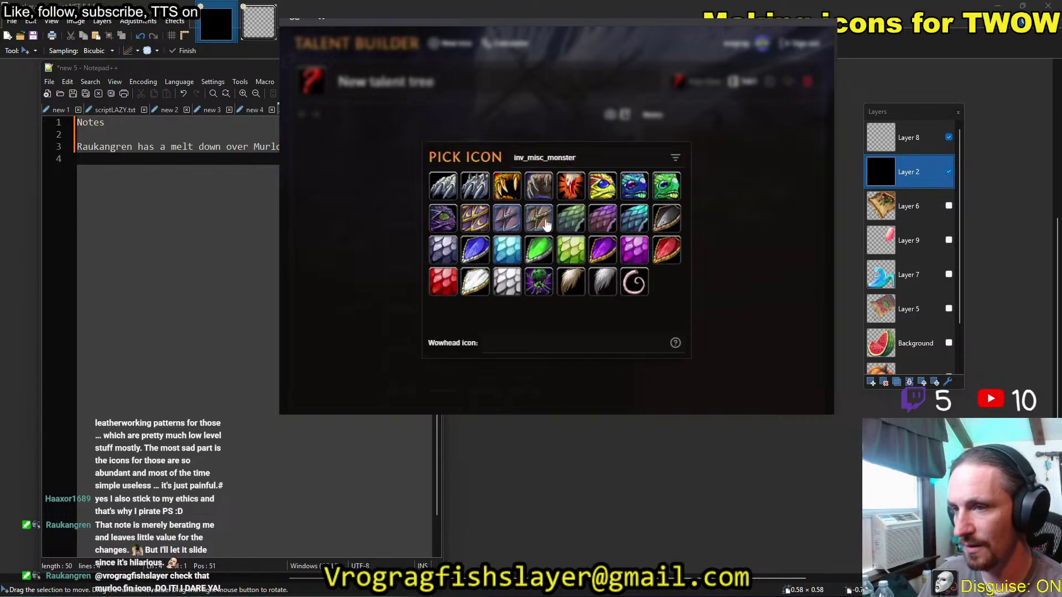
{"action": "left_click", "coordinate": [504, 221]}
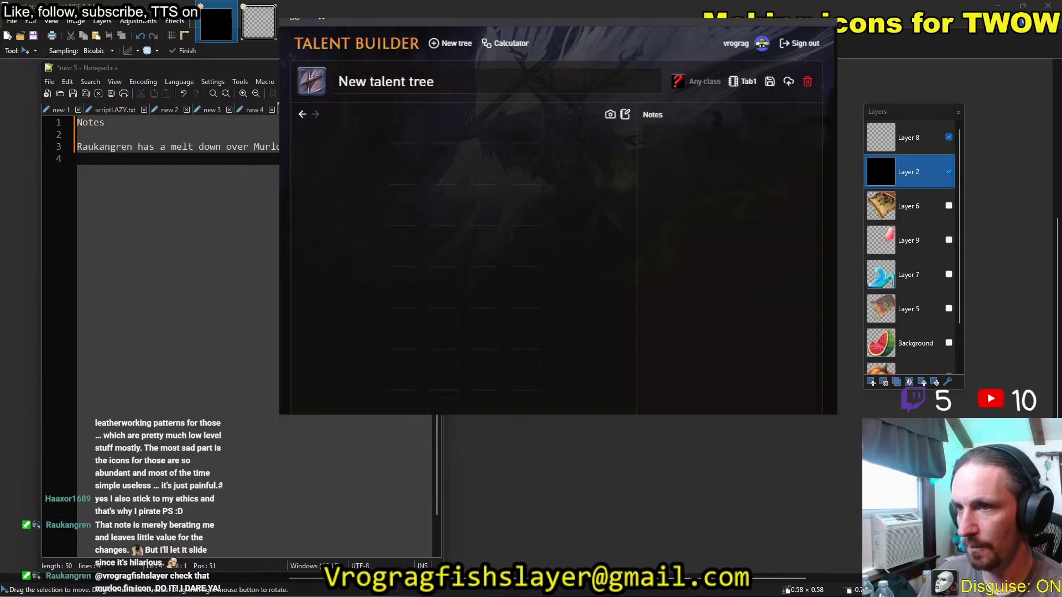
Return to Wowhead's Murloc Fin page and try to open the page of its icon, inv_misc_monsterscales_02.
{"action": "key", "text": "alt+Tab"}
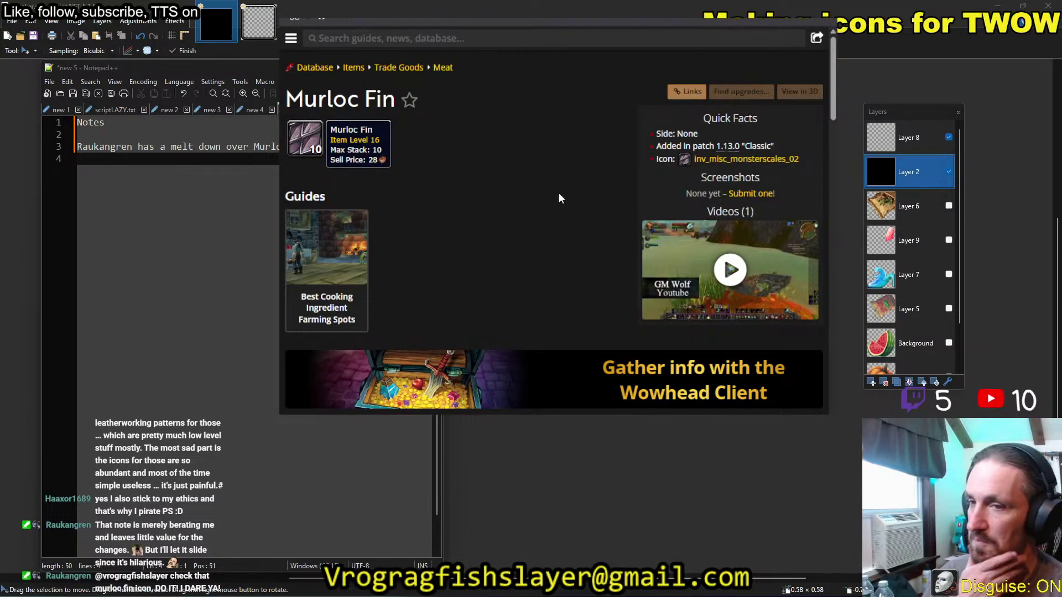
{"action": "left_click", "coordinate": [772, 160]}
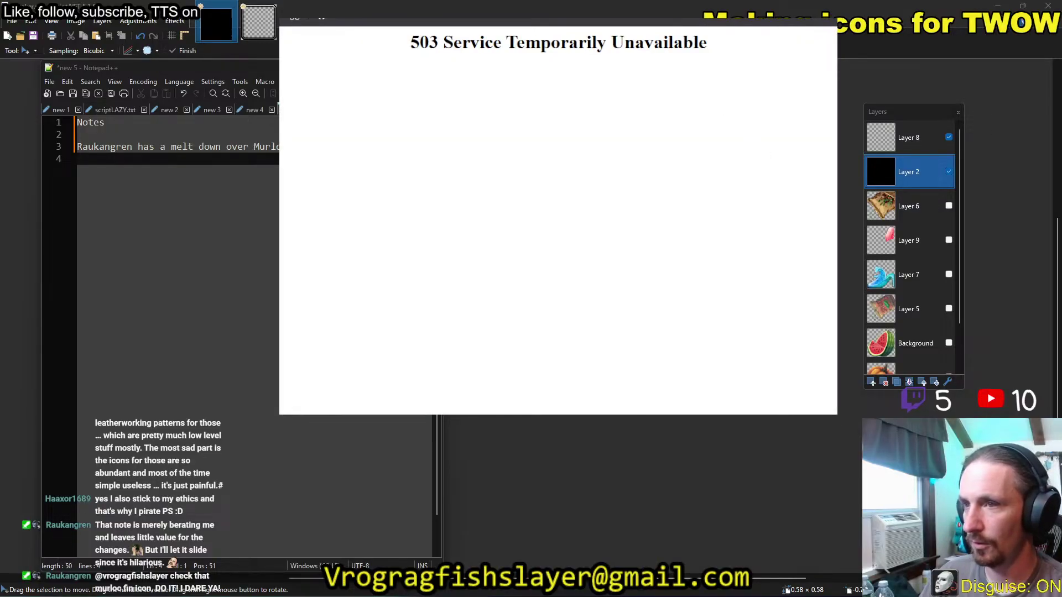
{"action": "key", "text": "alt+Left"}
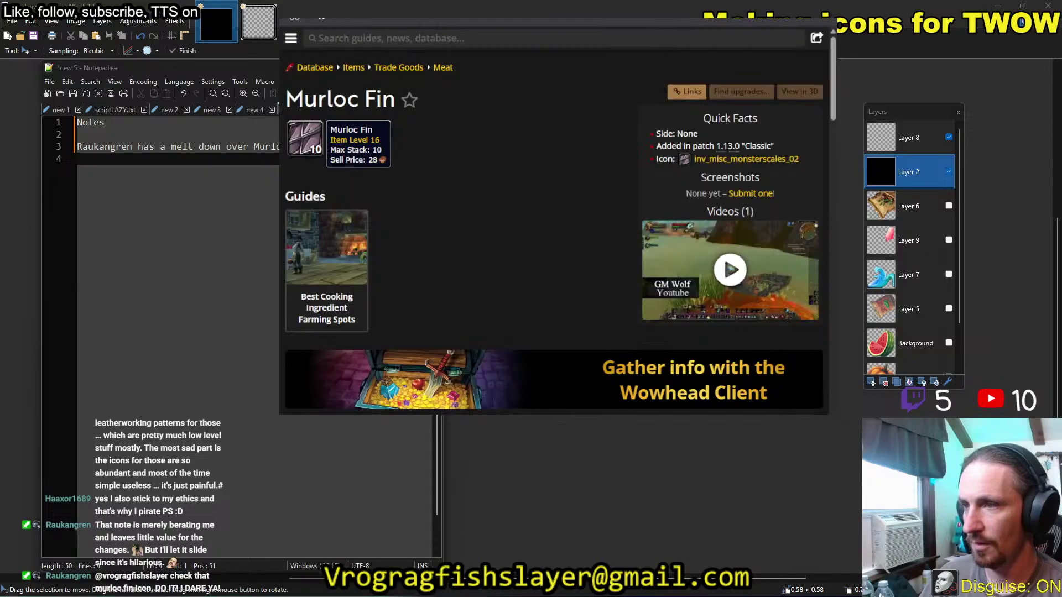
{"action": "left_click", "coordinate": [740, 161]}
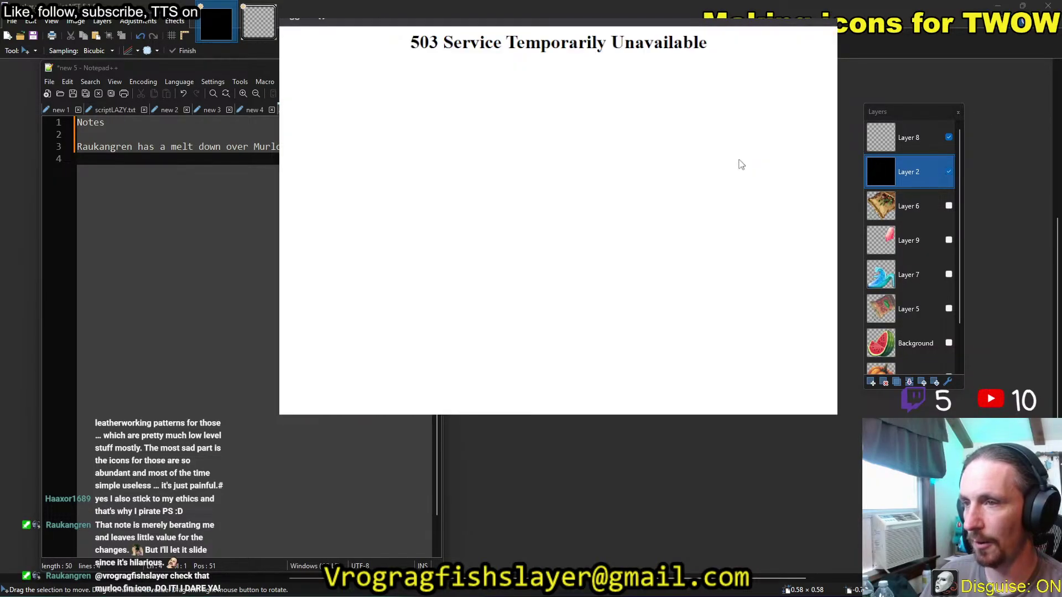
{"action": "key", "text": "alt+Left"}
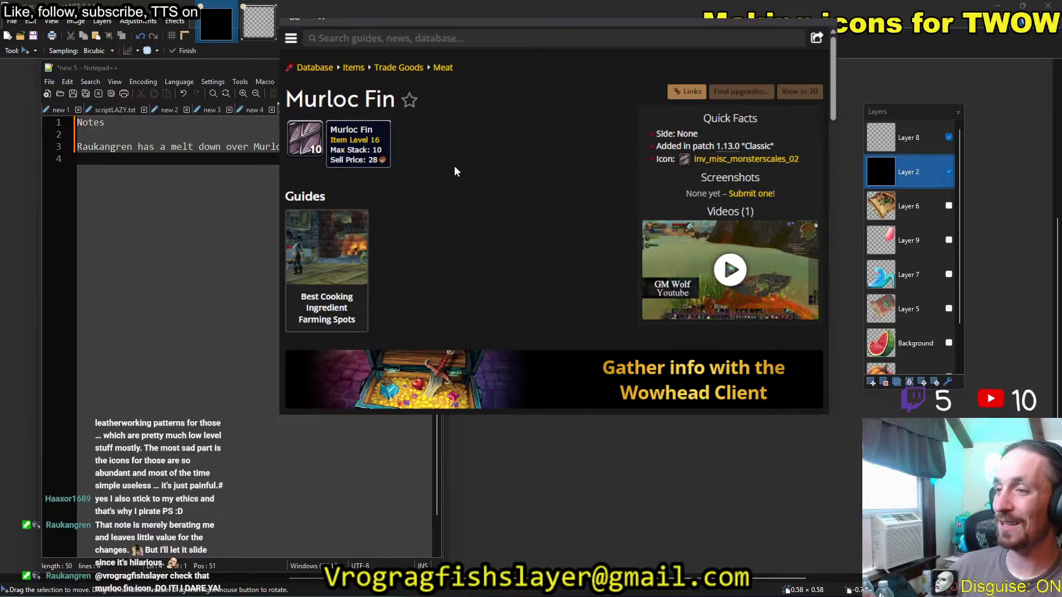
Look through the related information and drop sources for Murloc Fin.
{"action": "scroll", "coordinate": [526, 183], "scroll_direction": "down", "scroll_amount": 4}
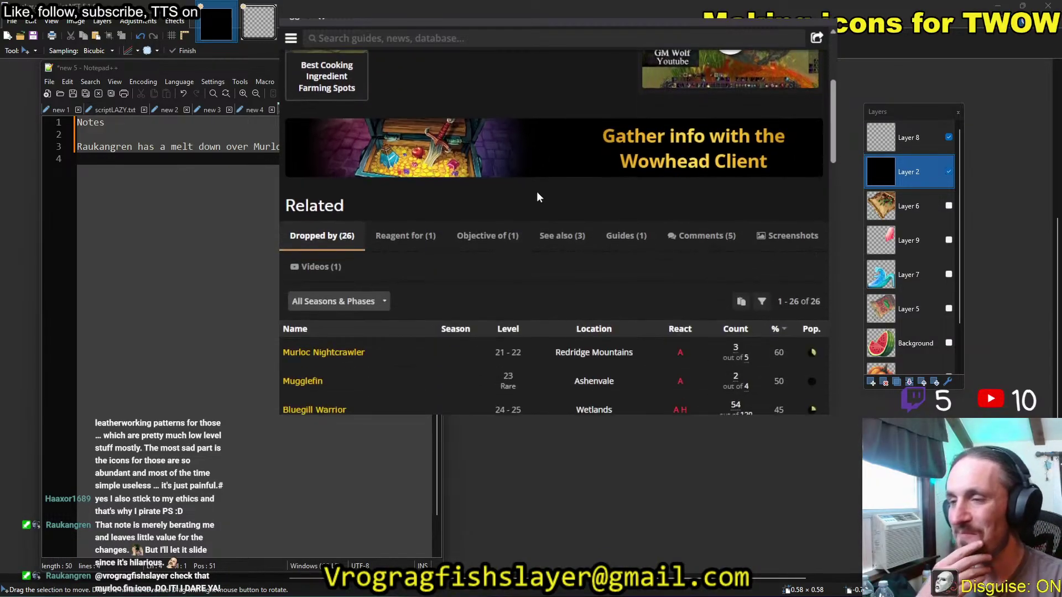
{"action": "scroll", "coordinate": [569, 254], "scroll_direction": "down", "scroll_amount": 3}
{"action": "scroll", "coordinate": [560, 288], "scroll_direction": "up", "scroll_amount": 4}
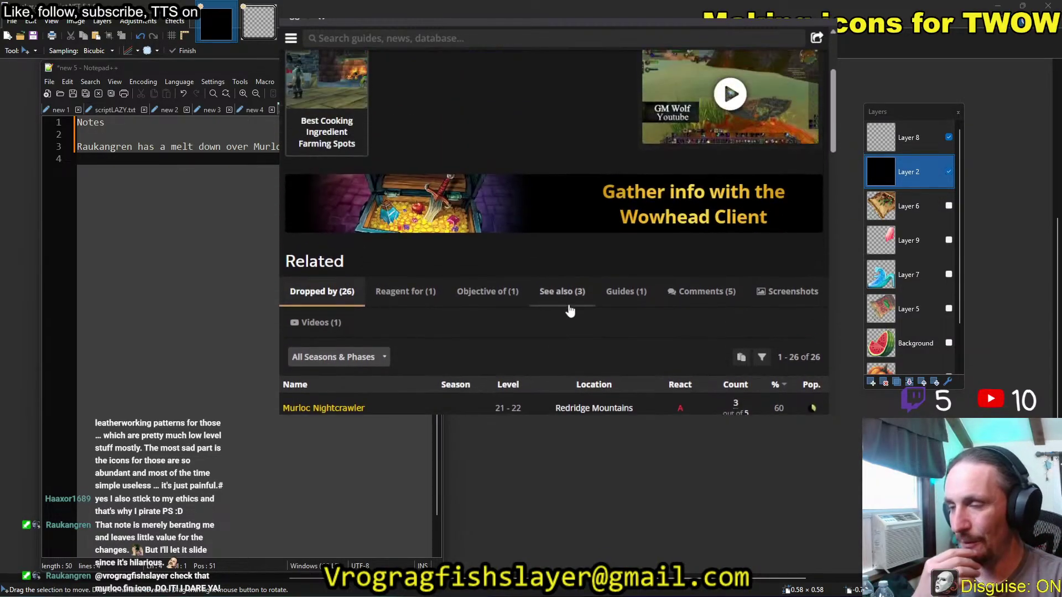
{"action": "scroll", "coordinate": [559, 322], "scroll_direction": "down", "scroll_amount": 5}
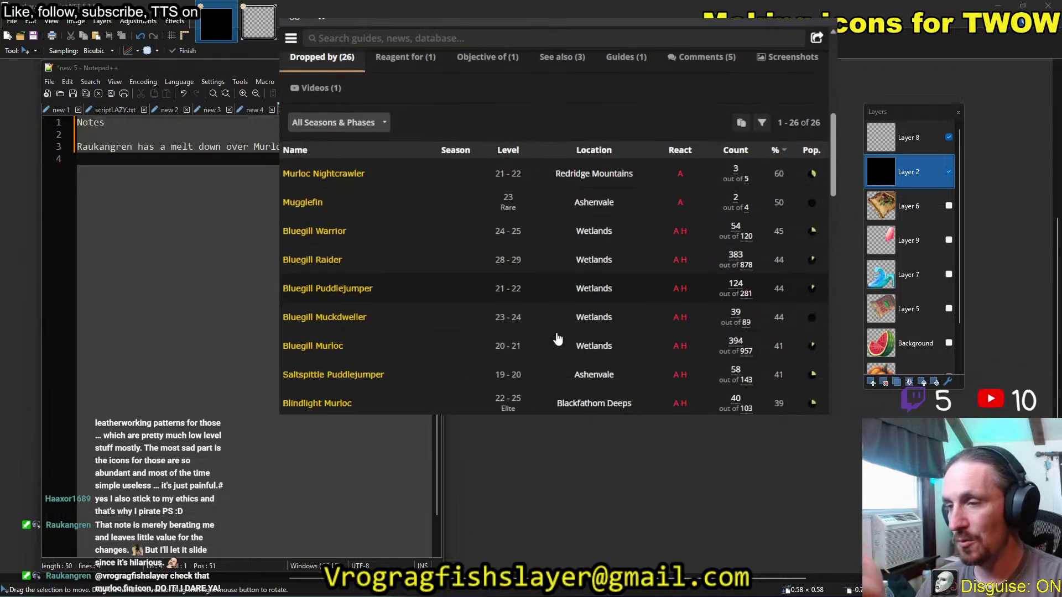
Examine the list of creatures that drop Murloc Fin, including their levels, locations and drop rates.
{"action": "scroll", "coordinate": [548, 343], "scroll_direction": "down", "scroll_amount": 4}
{"action": "scroll", "coordinate": [538, 349], "scroll_direction": "up", "scroll_amount": 6}
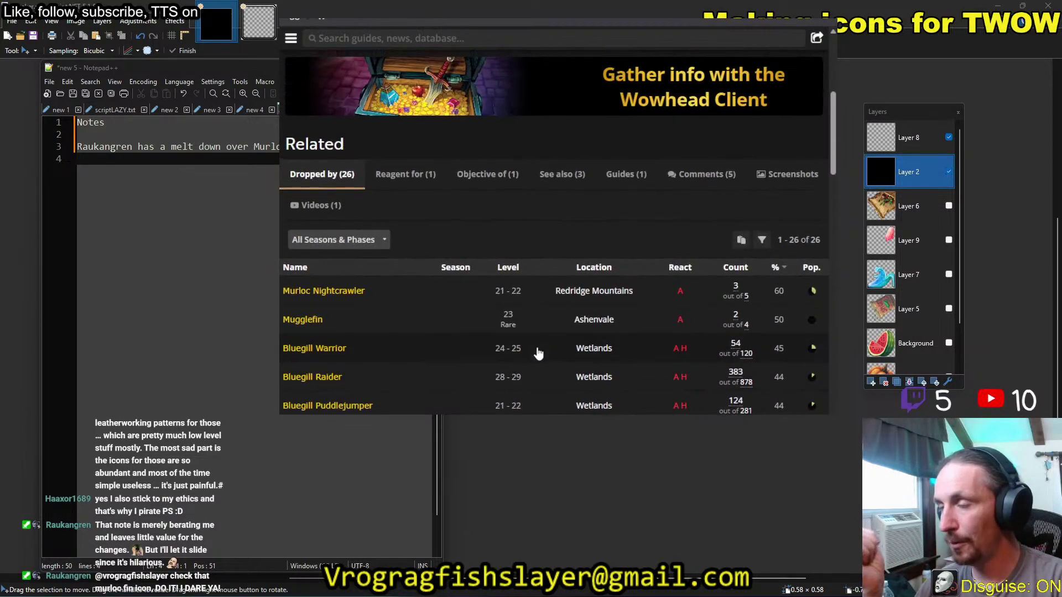
{"action": "scroll", "coordinate": [538, 353], "scroll_direction": "up", "scroll_amount": 2}
{"action": "scroll", "coordinate": [559, 335], "scroll_direction": "down", "scroll_amount": 1}
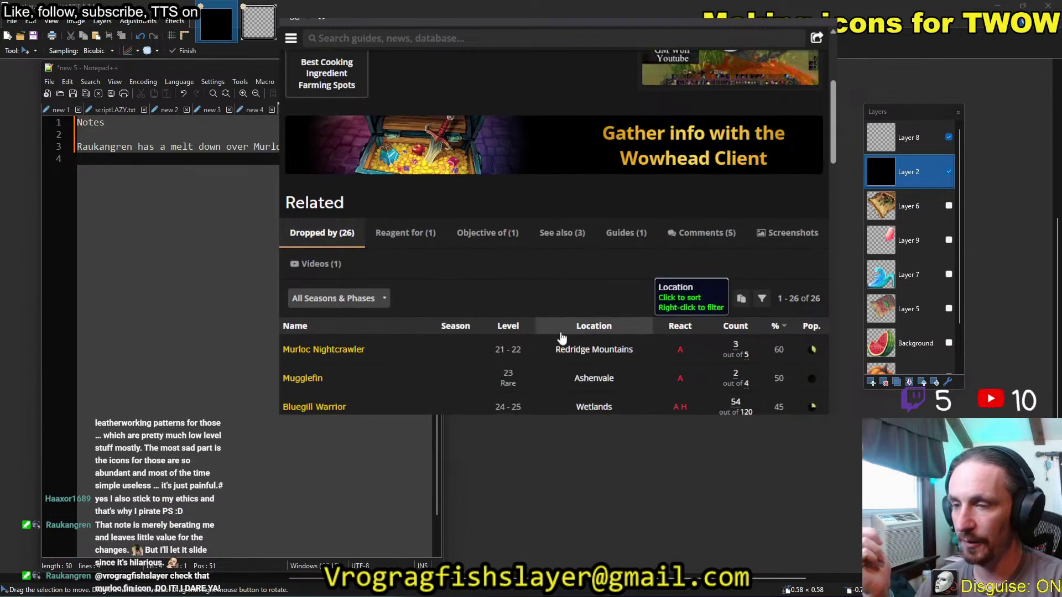
{"action": "scroll", "coordinate": [533, 271], "scroll_direction": "down", "scroll_amount": 2}
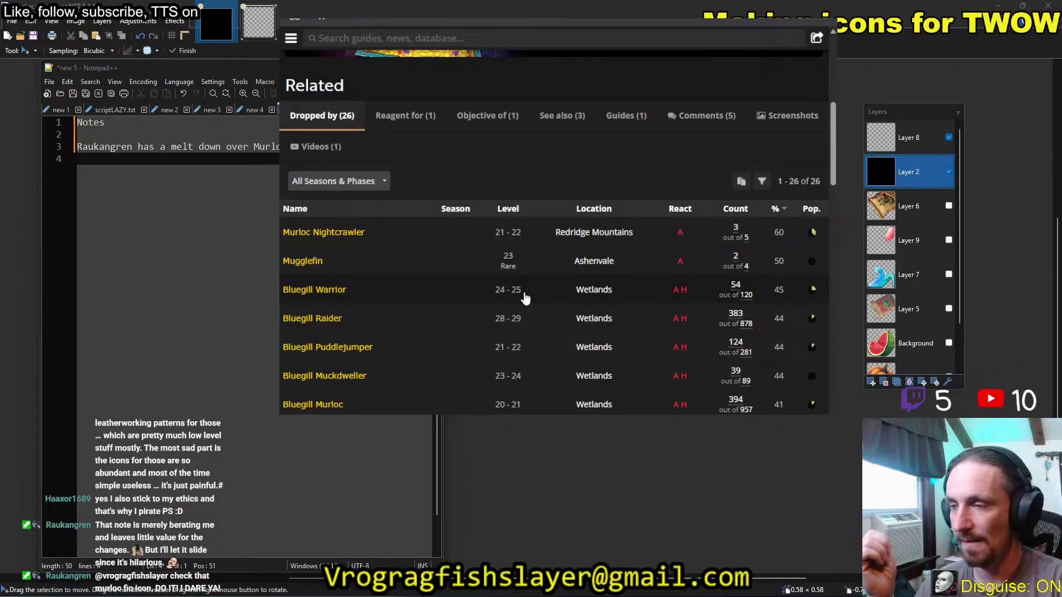
{"action": "scroll", "coordinate": [522, 299], "scroll_direction": "down", "scroll_amount": 3}
{"action": "scroll", "coordinate": [534, 290], "scroll_direction": "up", "scroll_amount": 1}
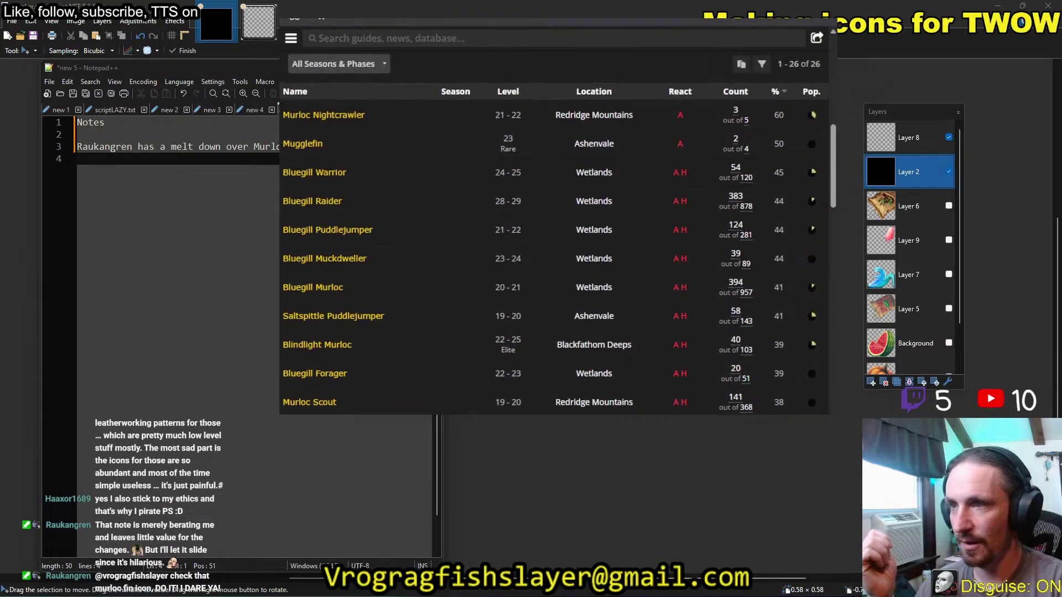
Switch to Talent Builder and check the inv_misc_monster icons for the new talent tree, leaving the choice as it is.
{"action": "left_click", "coordinate": [658, 20]}
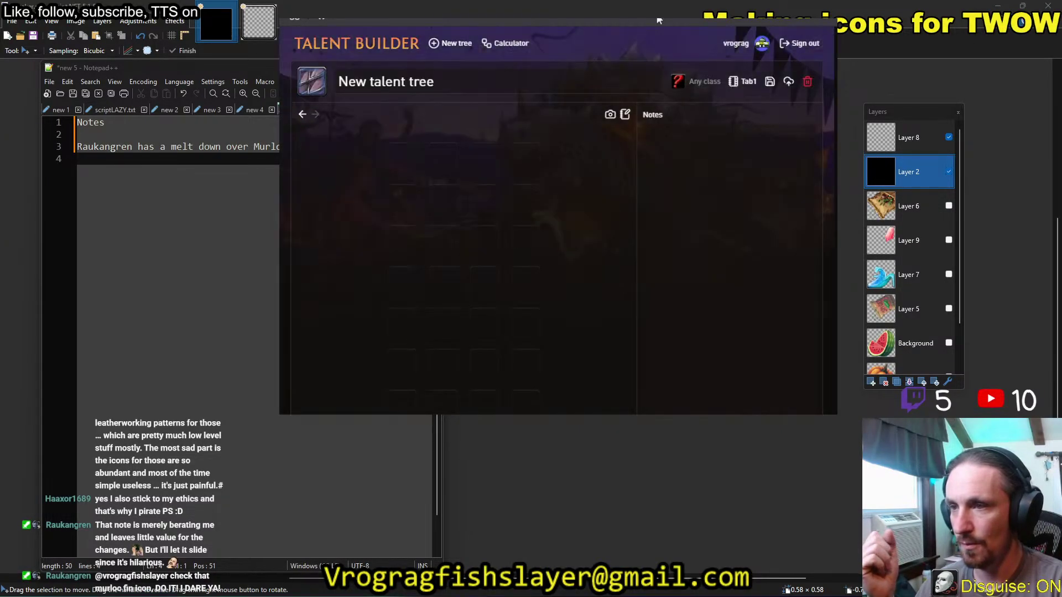
{"action": "left_click", "coordinate": [307, 79]}
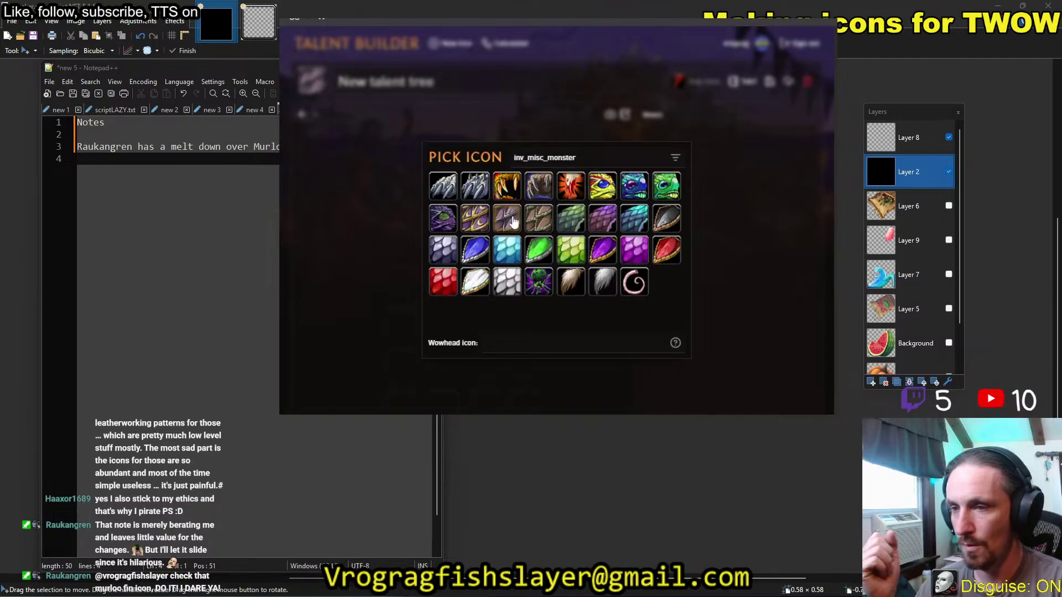
{"action": "left_click", "coordinate": [603, 20]}
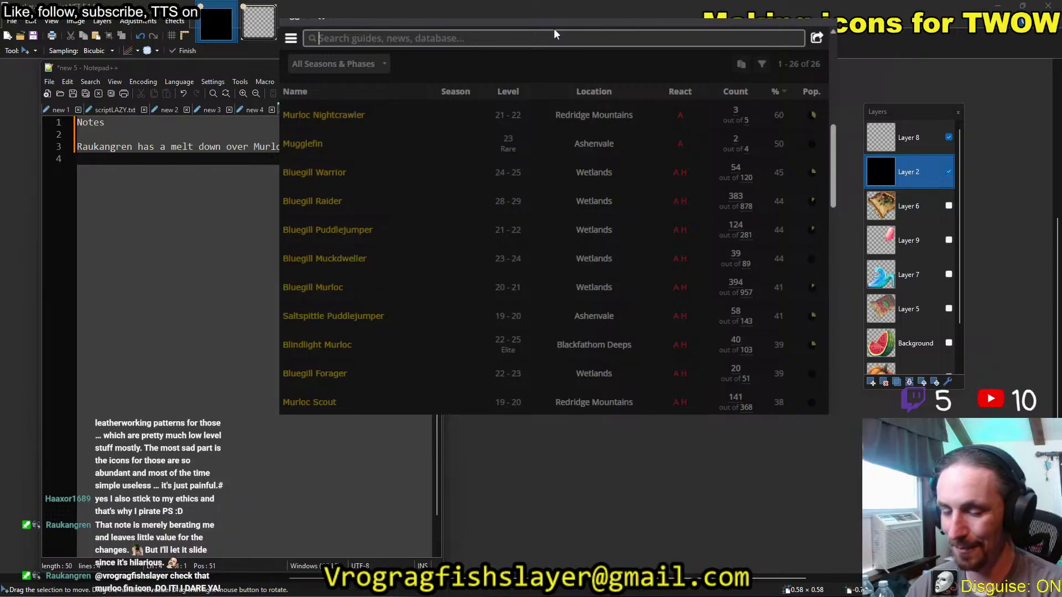
In Wowhead, open the Murloc Nightcrawler page from the drop sources and go to Murloc Fin from its drops.
{"action": "left_click", "coordinate": [486, 36]}
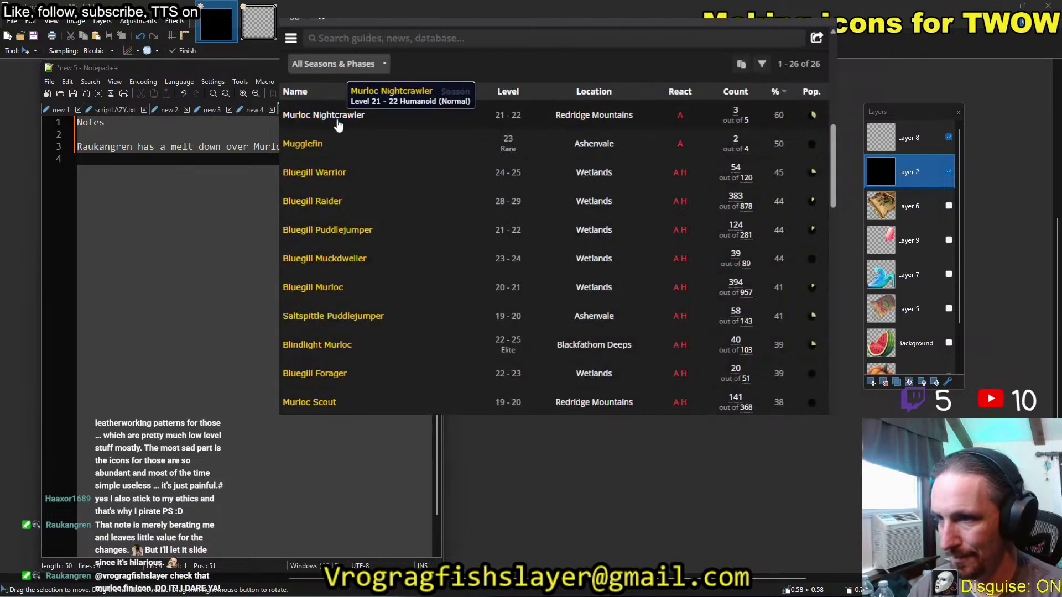
{"action": "left_click", "coordinate": [335, 117]}
{"action": "scroll", "coordinate": [600, 250], "scroll_direction": "down", "scroll_amount": 8}
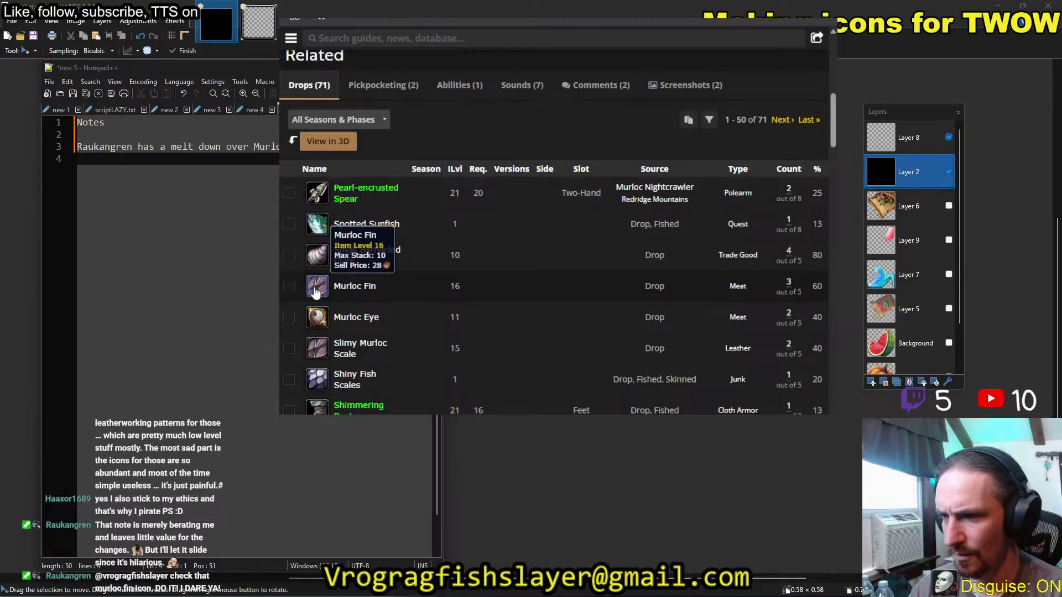
{"action": "left_click", "coordinate": [317, 286]}
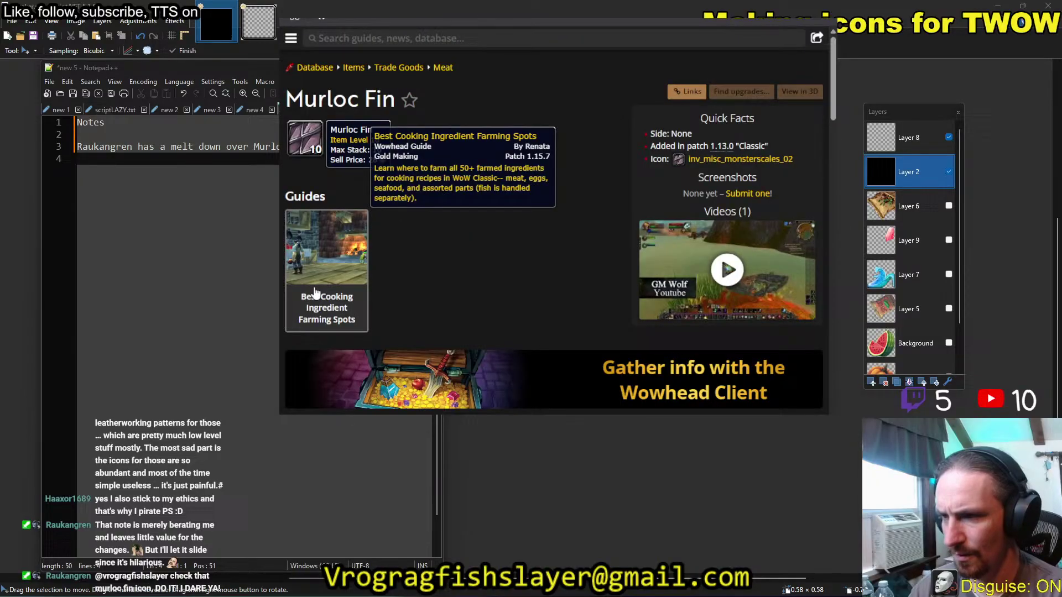
Try to open the inv_misc_monsterscales_02 icon page and the list of items using that icon.
{"action": "left_click", "coordinate": [742, 159]}
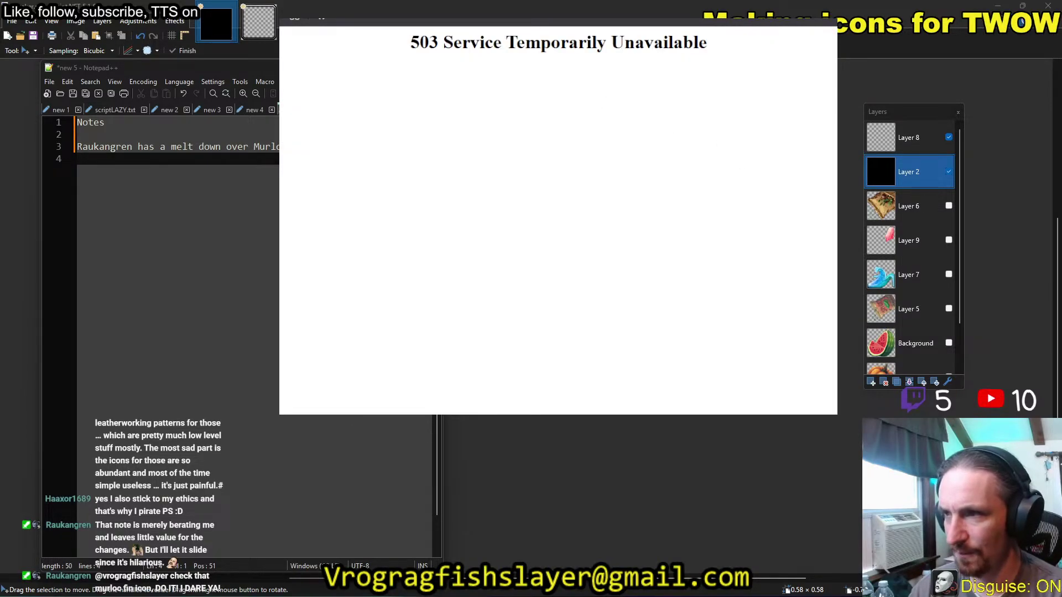
{"action": "key", "text": "alt+Left"}
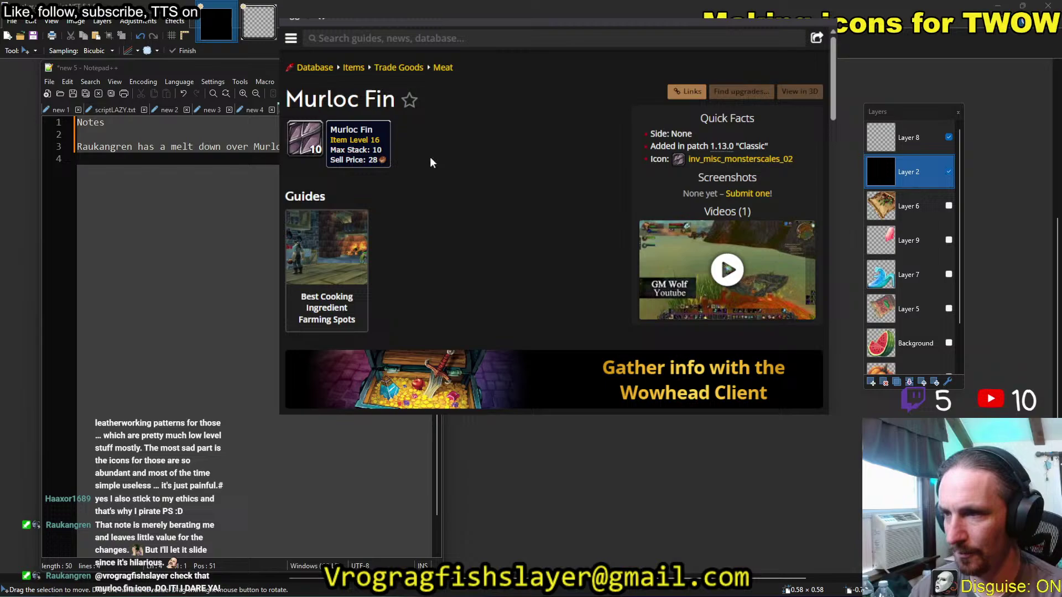
{"action": "left_click", "coordinate": [301, 135]}
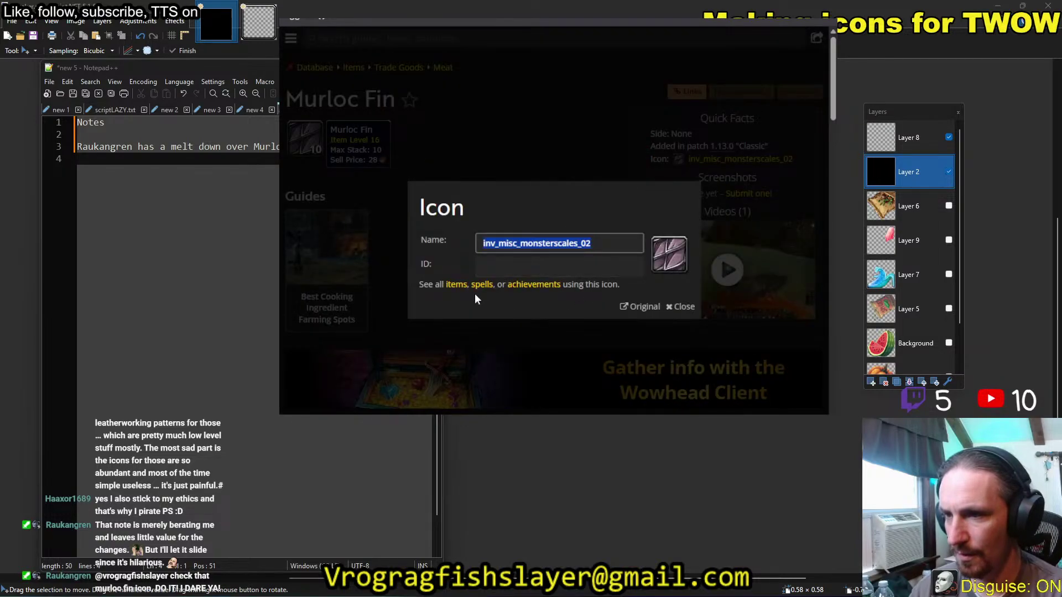
{"action": "left_click", "coordinate": [458, 286]}
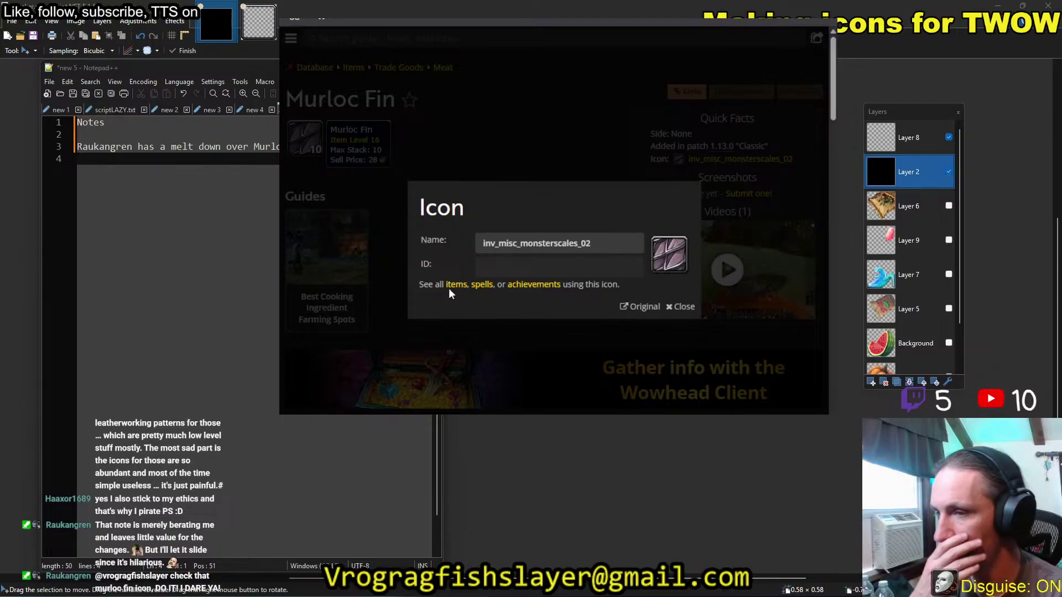
{"action": "left_click", "coordinate": [452, 286]}
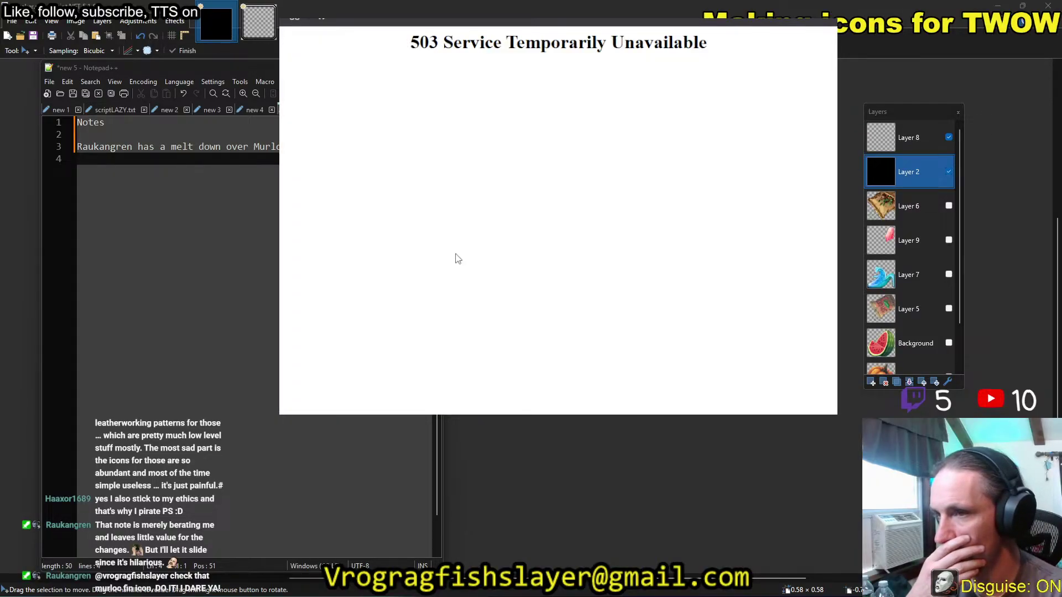
{"action": "key", "text": "alt+Left"}
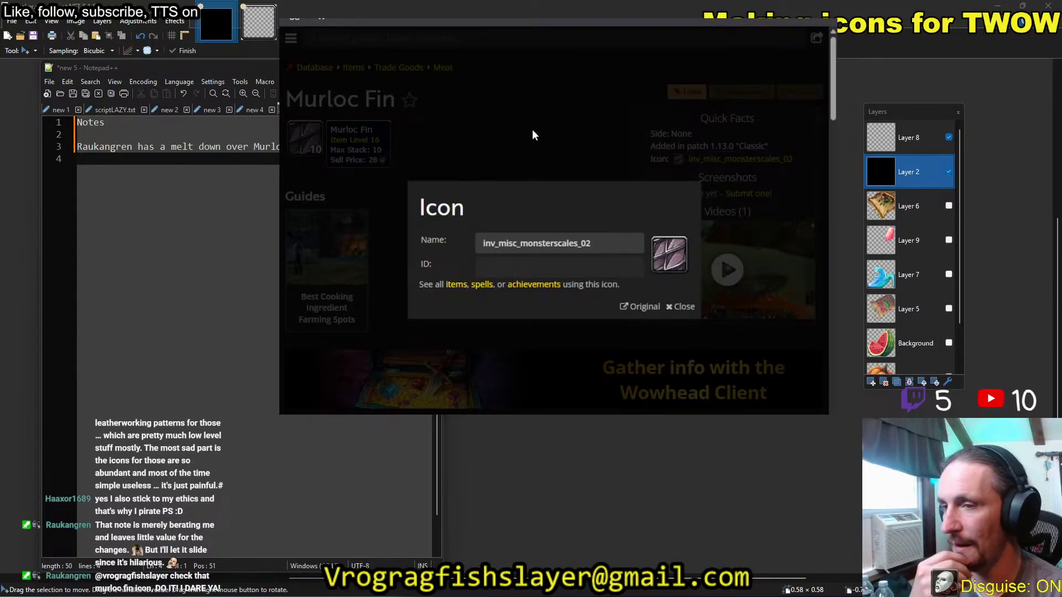
{"action": "left_click", "coordinate": [534, 101]}
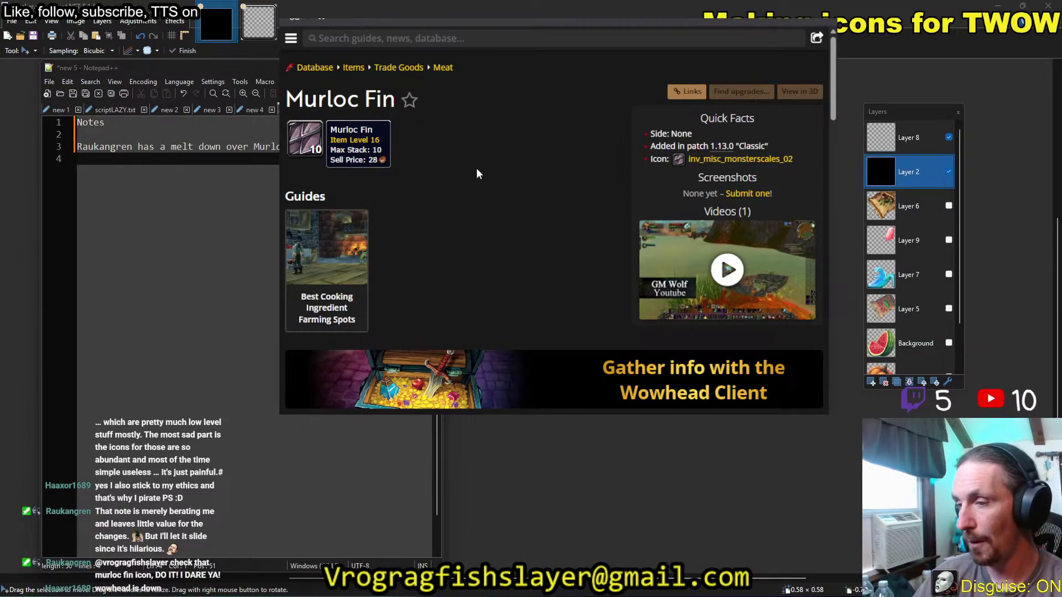
Search Wowhead for "inv_misc_monsterscale_02" and return to the previous page.
{"action": "scroll", "coordinate": [478, 173], "scroll_direction": "down", "scroll_amount": 4}
{"action": "scroll", "coordinate": [478, 279], "scroll_direction": "down", "scroll_amount": 1}
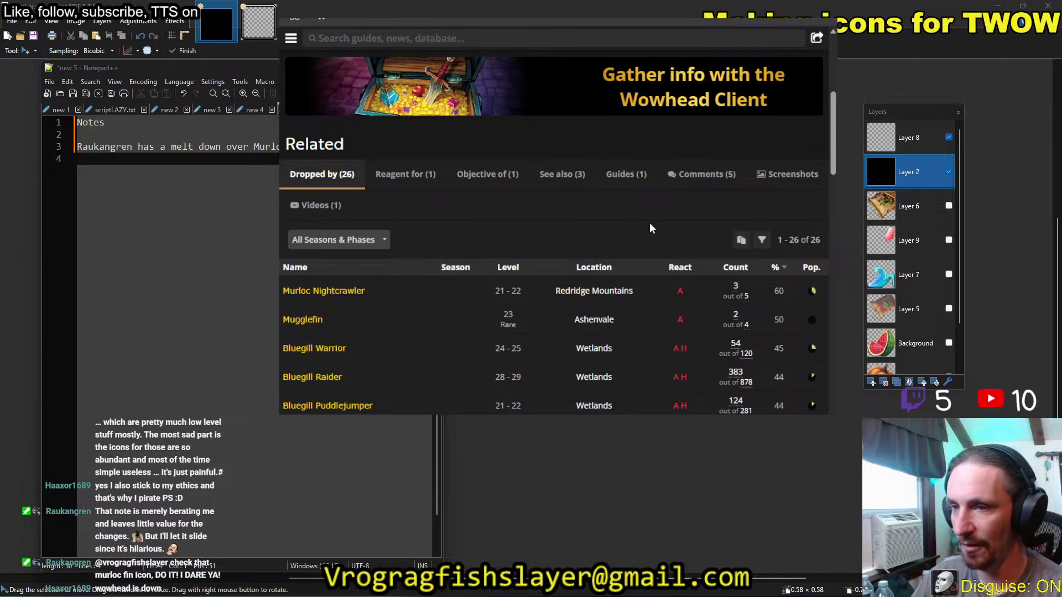
{"action": "scroll", "coordinate": [542, 290], "scroll_direction": "up", "scroll_amount": 5}
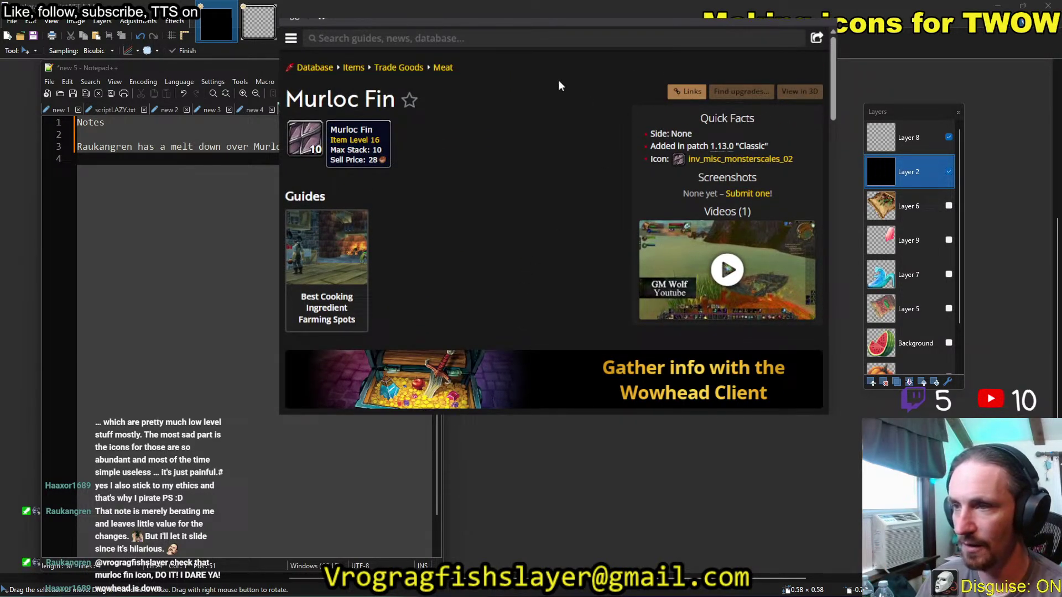
{"action": "left_click", "coordinate": [496, 37]}
{"action": "type", "text": "inv"}
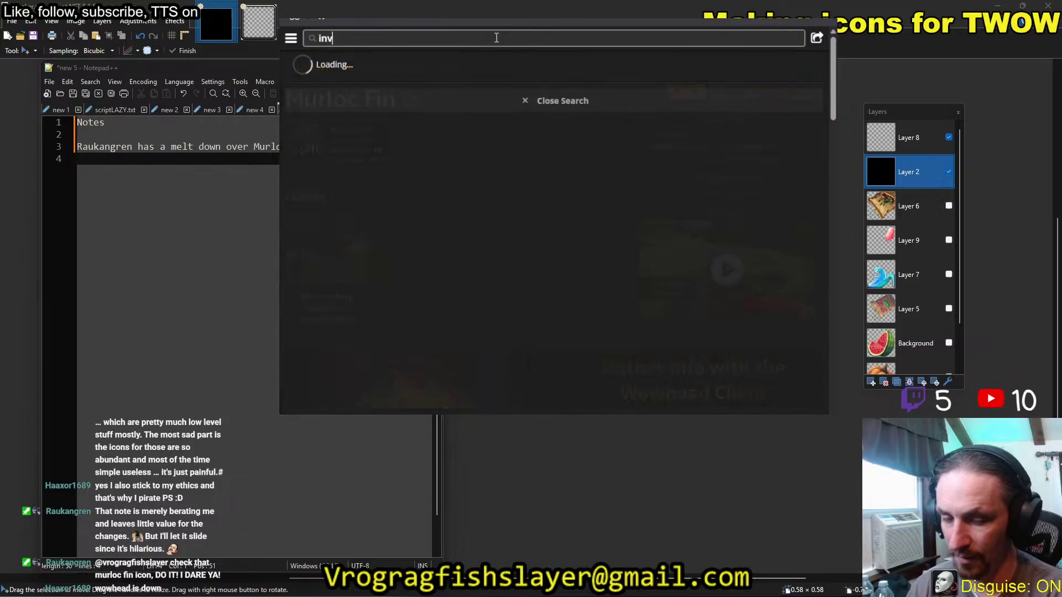
{"action": "type", "text": "_misc_"}
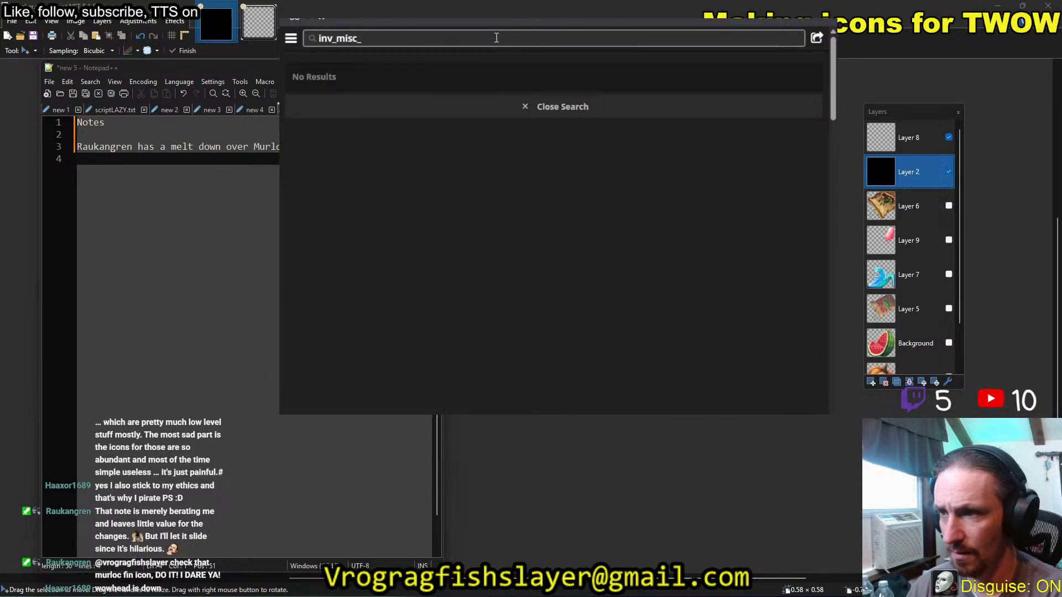
{"action": "type", "text": "monsterscale"}
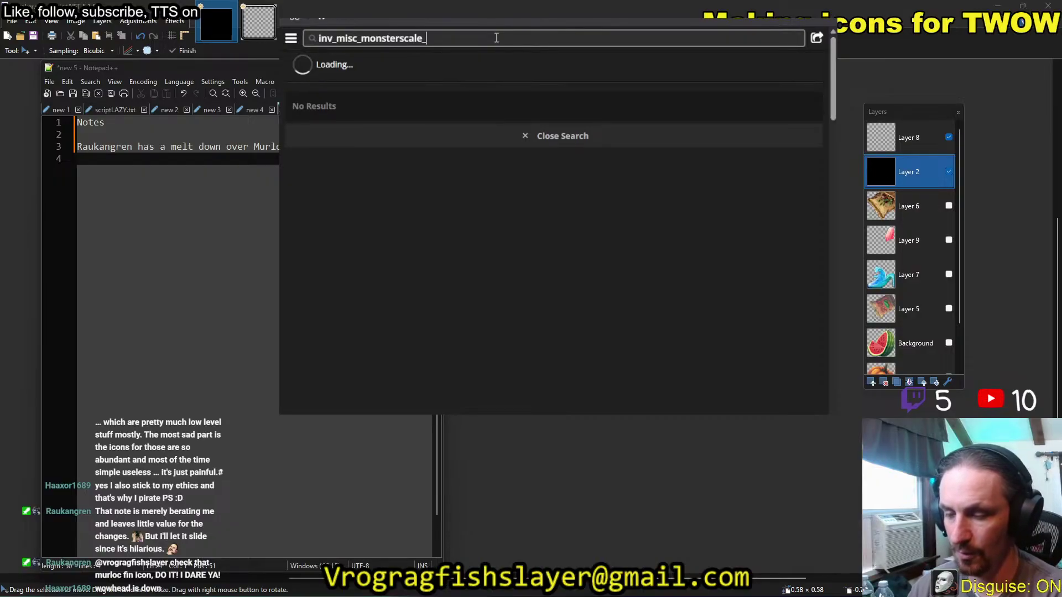
{"action": "type", "text": "_02"}
{"action": "key", "text": "Return"}
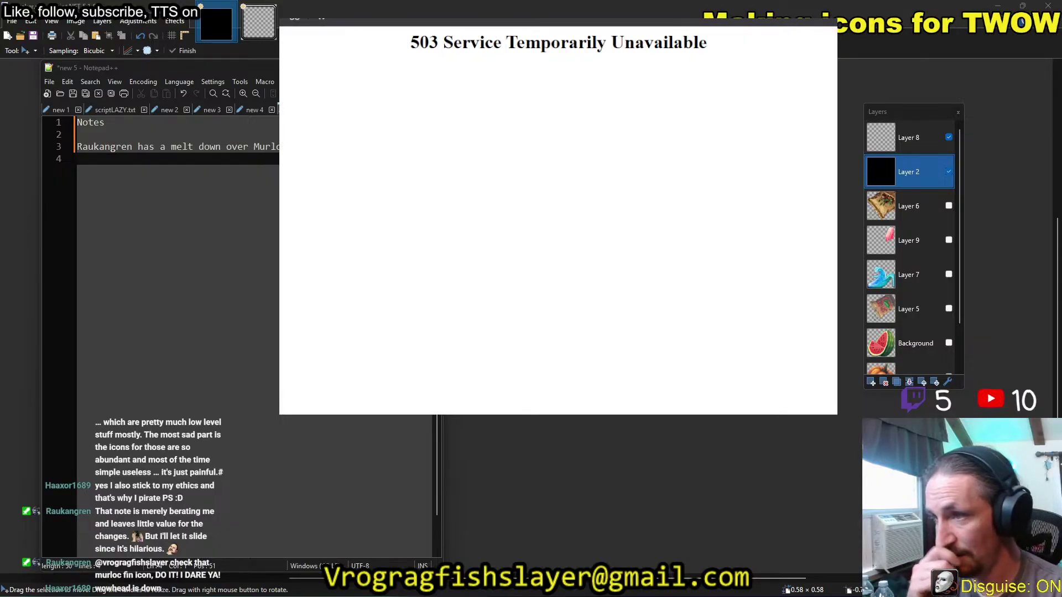
{"action": "key", "text": "alt+Left"}
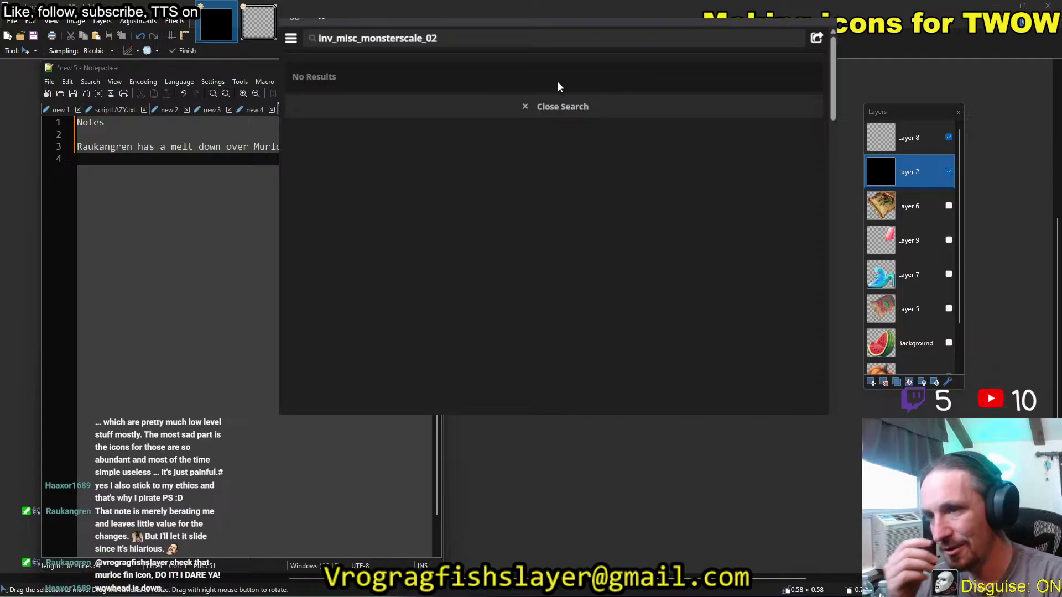
Close the search and view the original image of Murloc Fin's icon.
{"action": "left_click", "coordinate": [543, 108]}
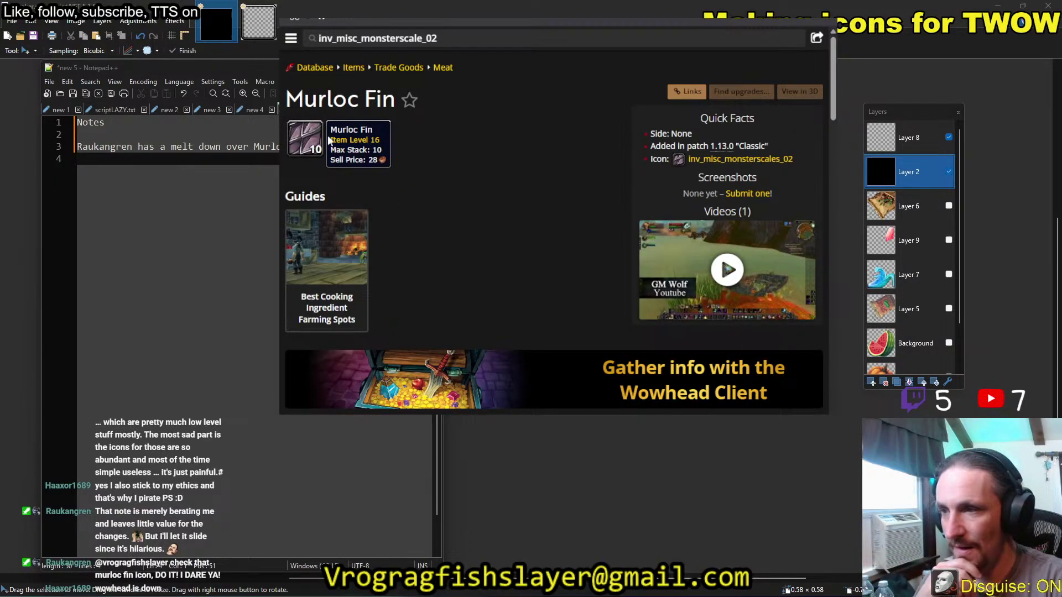
{"action": "left_click", "coordinate": [309, 134]}
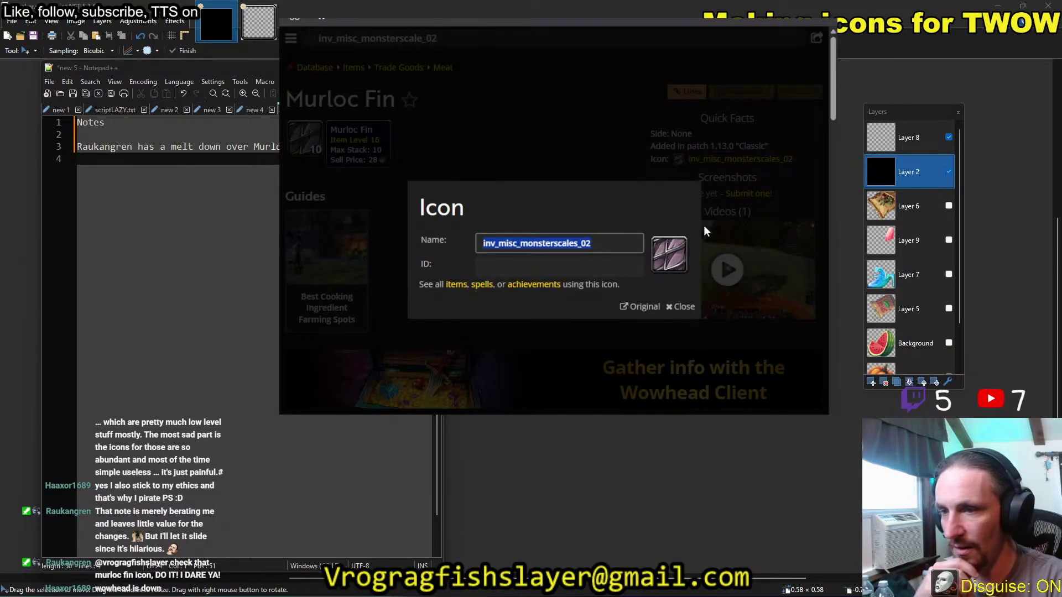
{"action": "left_click", "coordinate": [644, 306]}
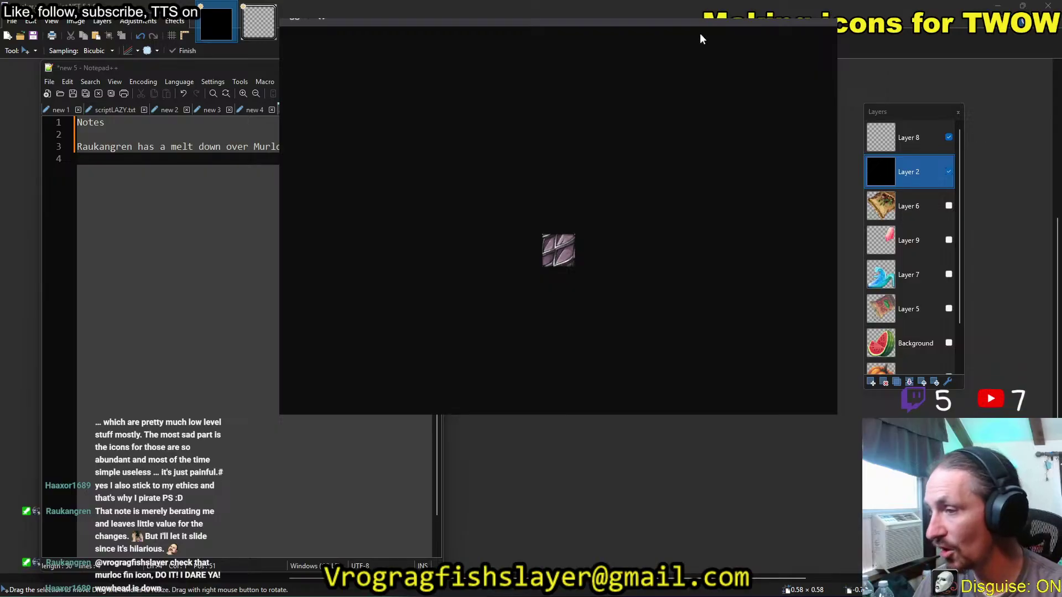
In the Notepad++ notes, add the line "Yeah probably a little overused, might be good to have a Murloc specific scale image".
{"action": "left_click", "coordinate": [215, 159]}
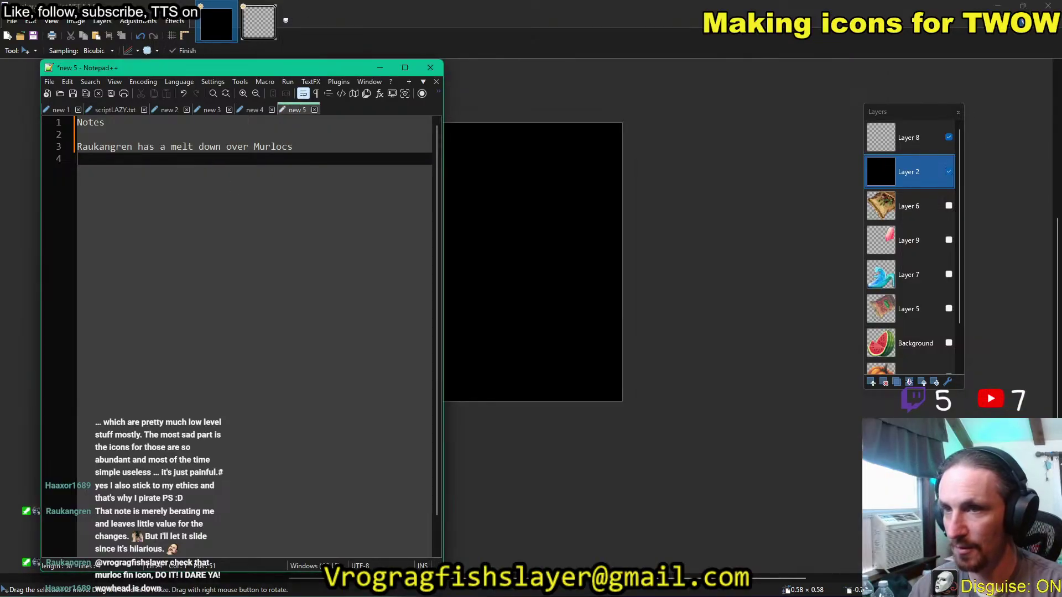
{"action": "key", "text": "alt+Tab"}
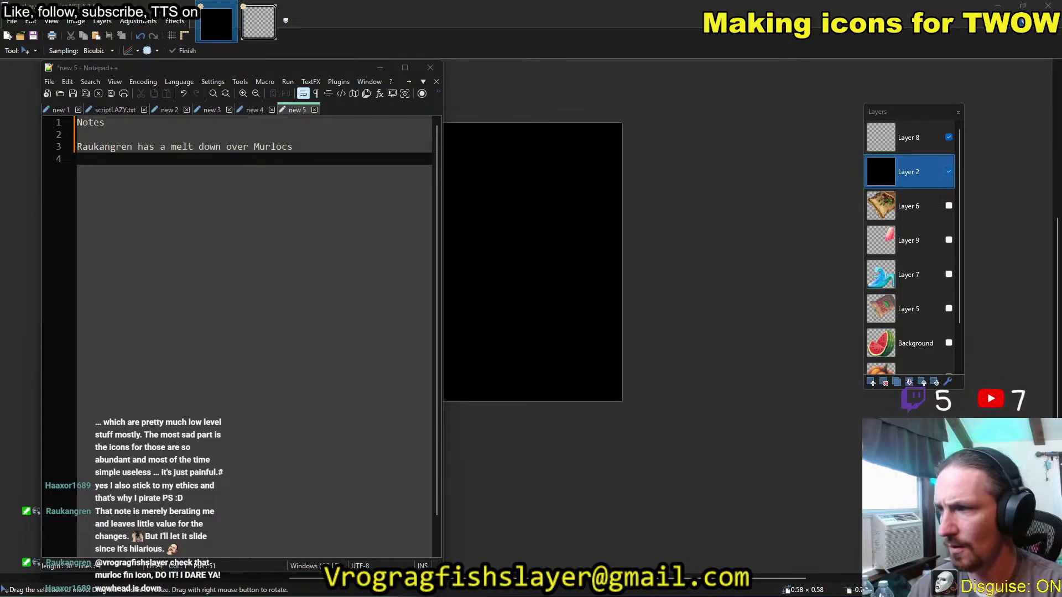
{"action": "left_click_drag", "start_coordinate": [254, 68], "coordinate": [495, 49]}
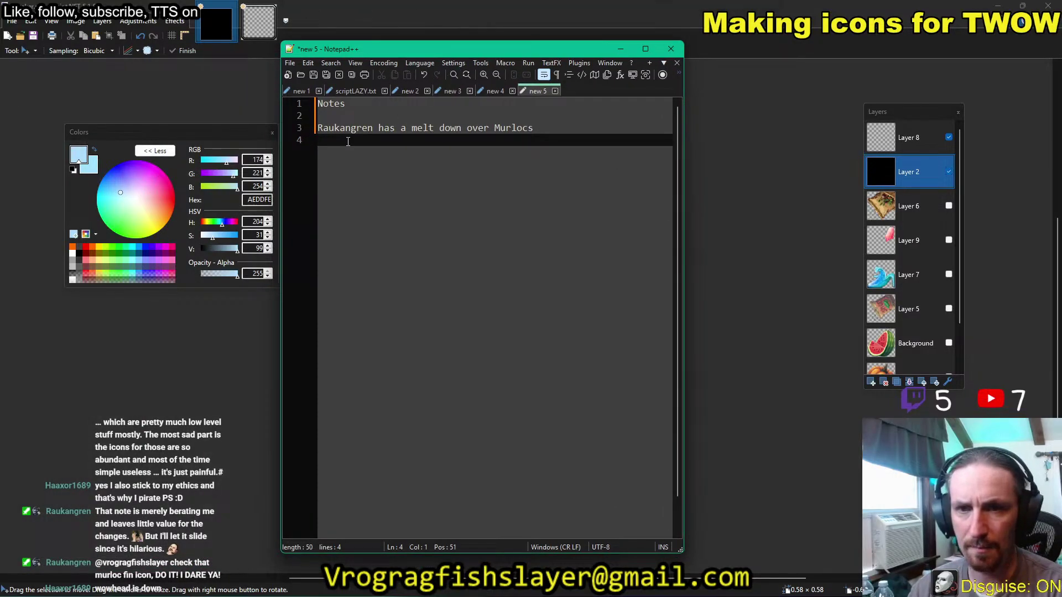
{"action": "type", "text": "Yeah"}
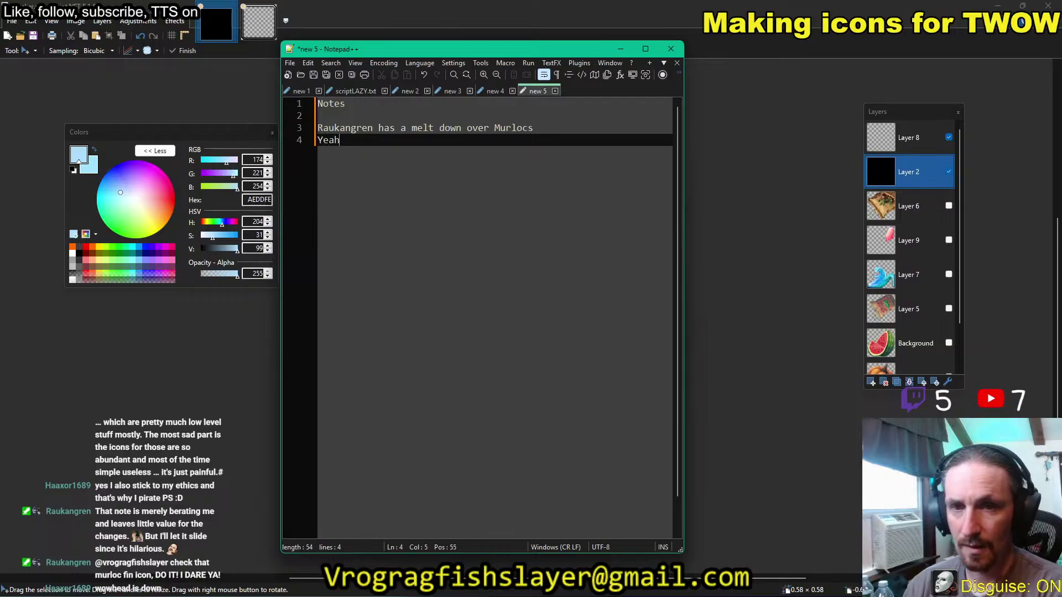
{"action": "type", "text": " probabl"}
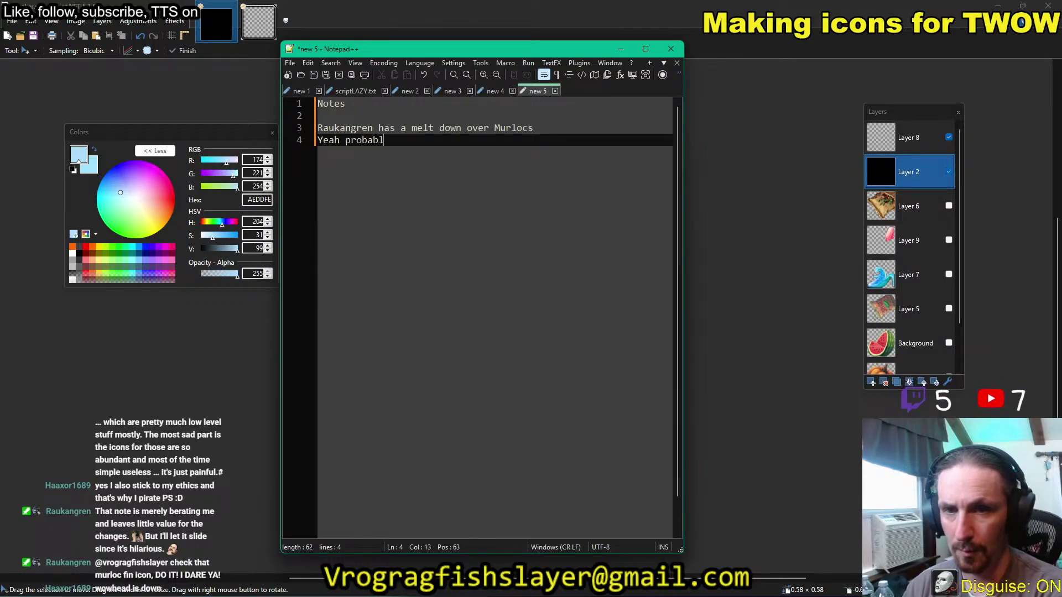
{"action": "type", "text": "y a little over"}
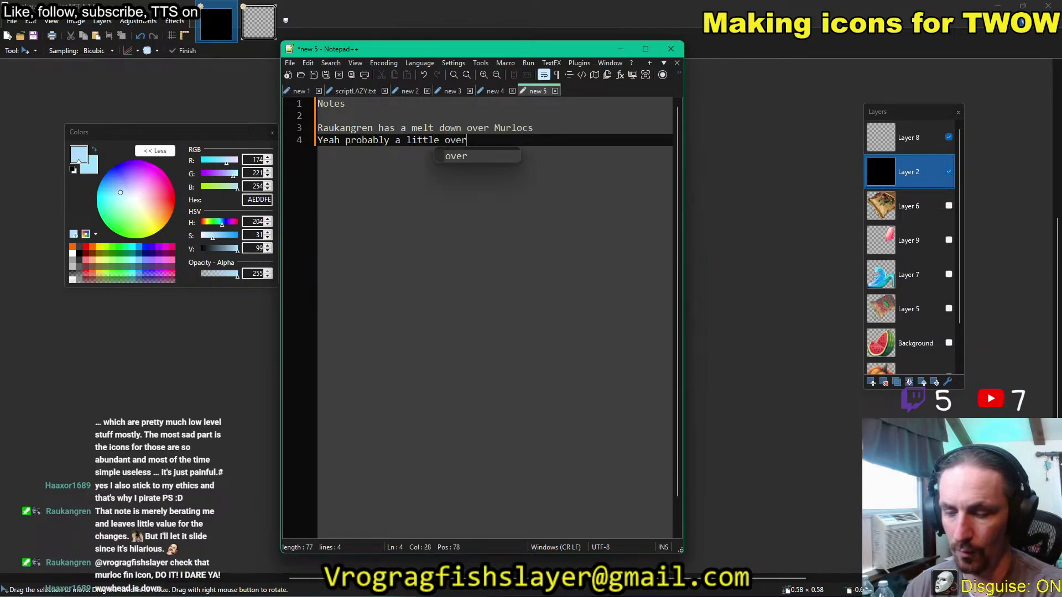
{"action": "type", "text": "used, mig"}
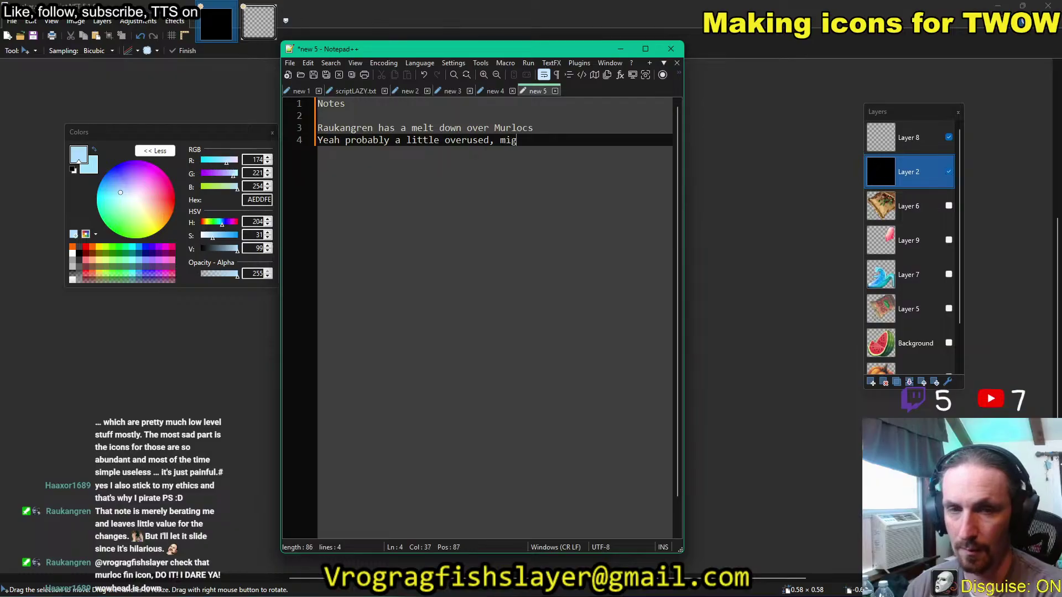
{"action": "type", "text": "ht be good "}
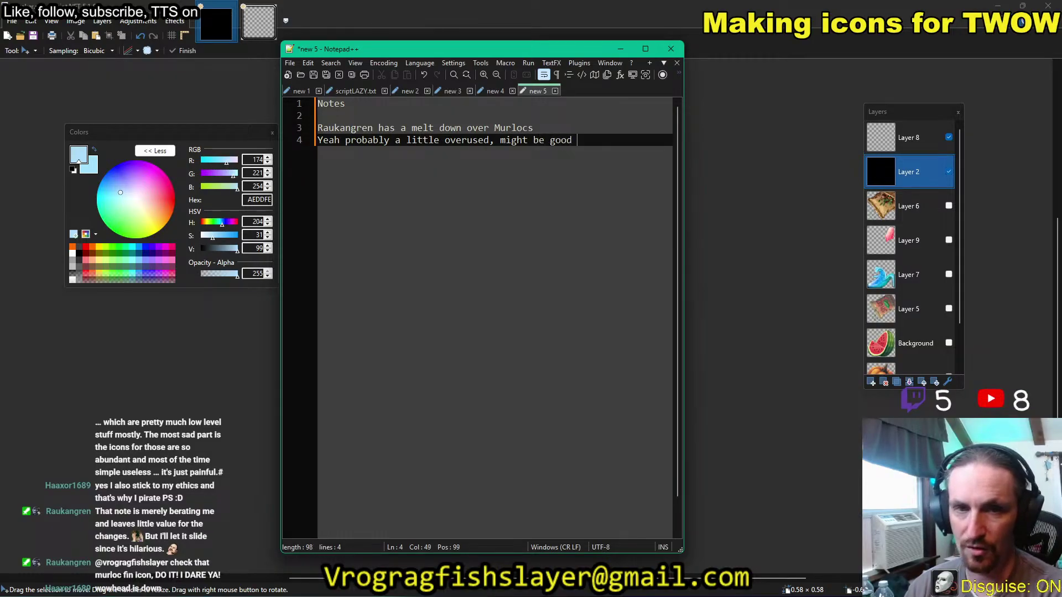
{"action": "type", "text": "to have a Mur"}
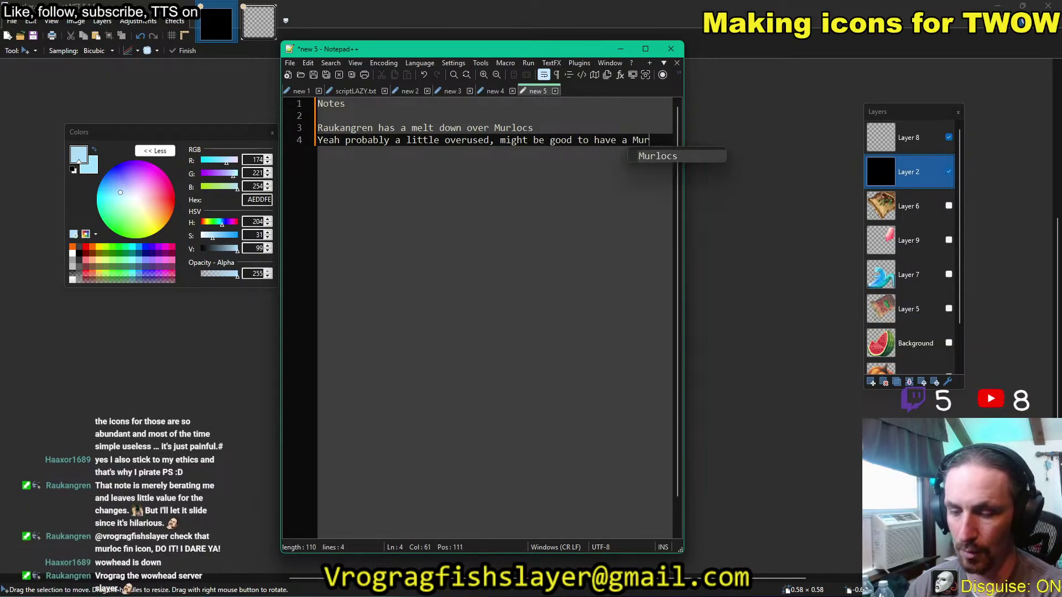
{"action": "type", "text": "loc specific"}
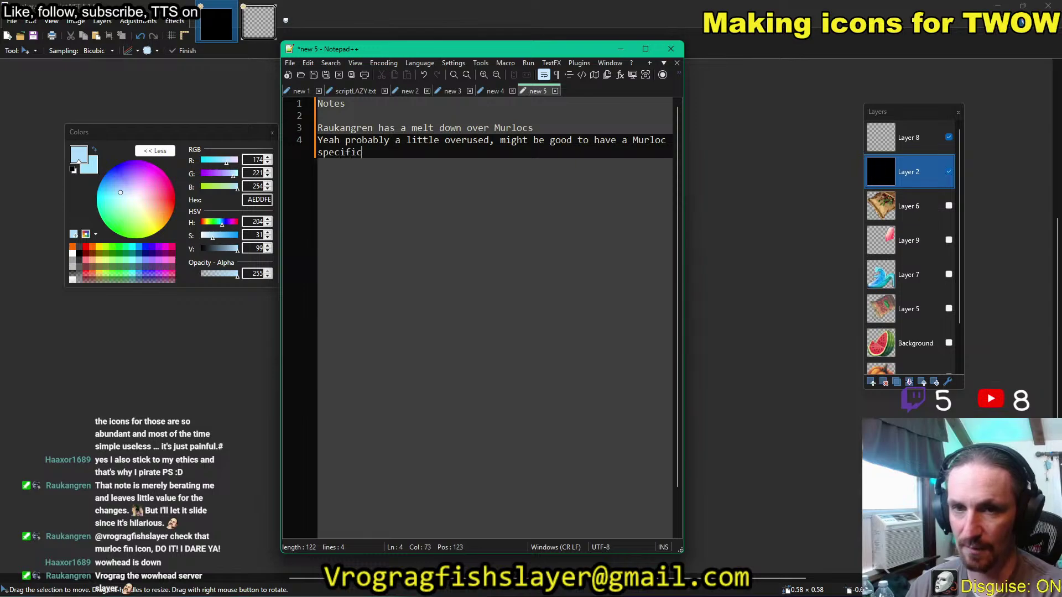
{"action": "type", "text": " scale"}
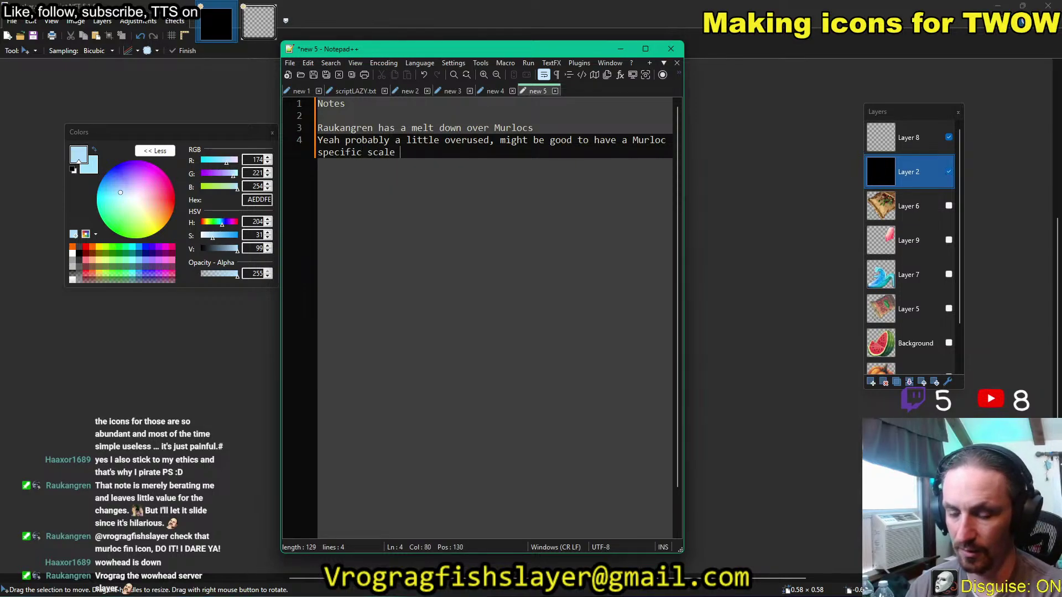
{"action": "type", "text": " image"}
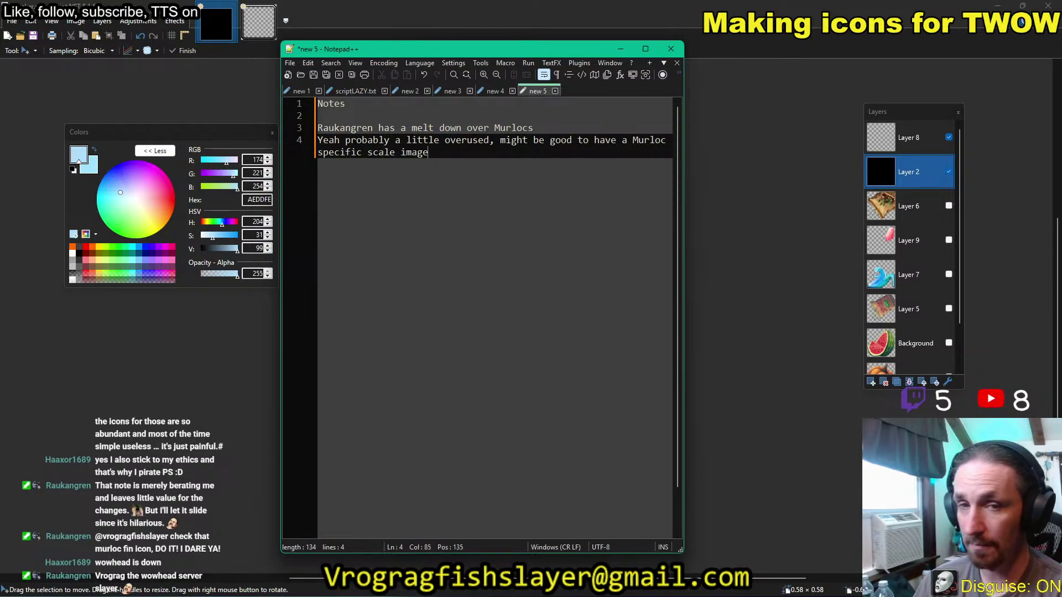
Add "(low-mid)" on a new line below the Murloc scale note and minimize the notes window.
{"action": "key", "text": "Return"}
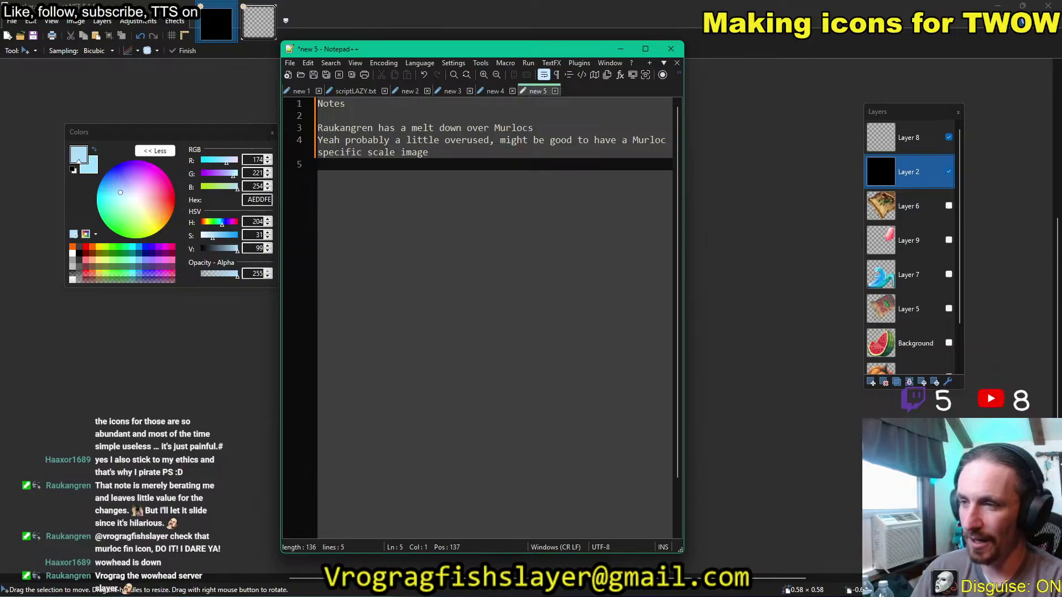
{"action": "type", "text": "(l"}
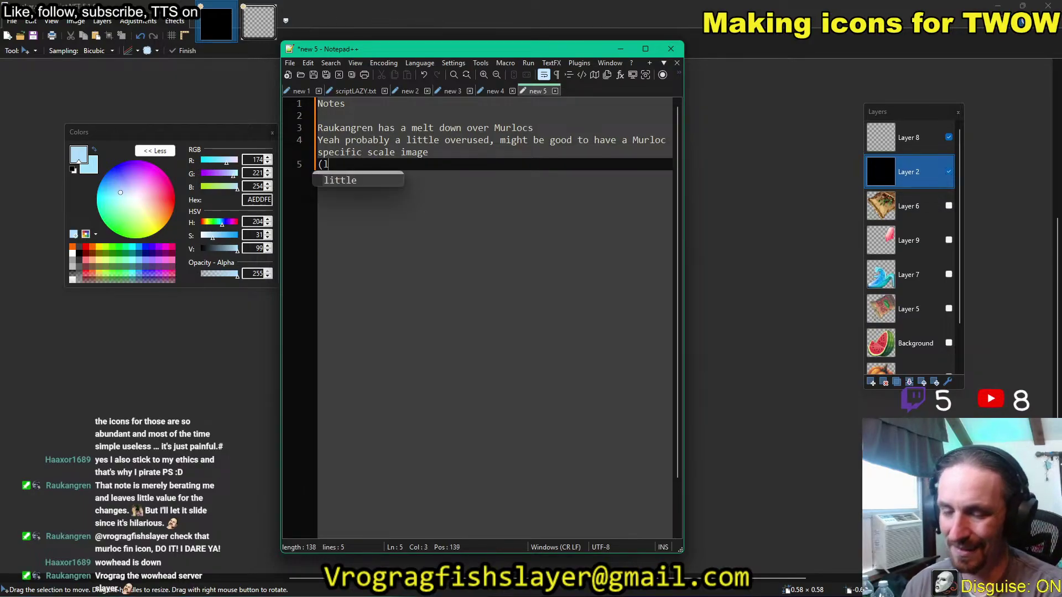
{"action": "type", "text": "ow-mid)"}
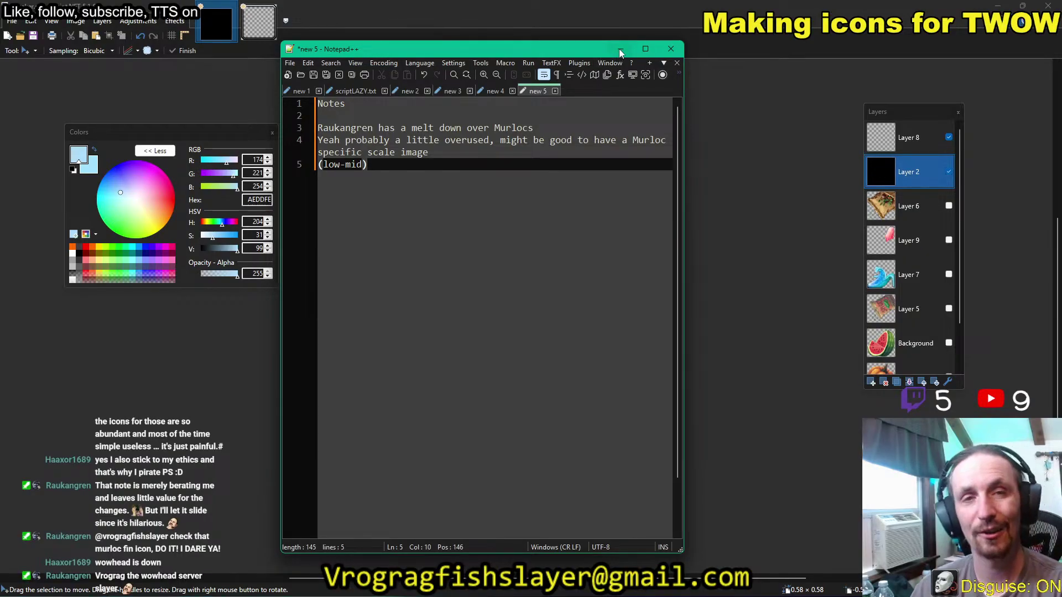
{"action": "left_click", "coordinate": [620, 53]}
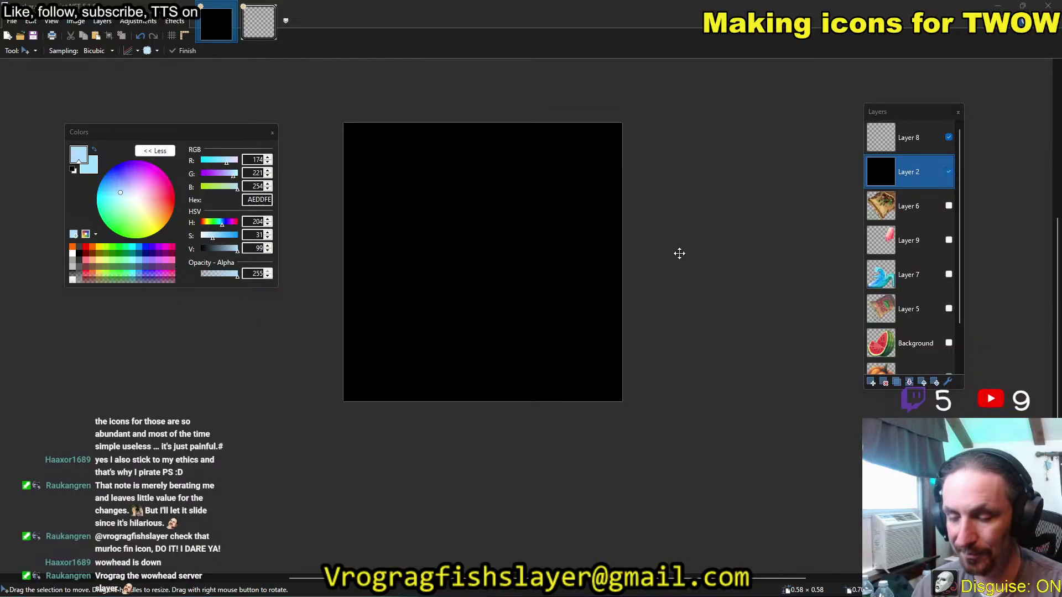
In paint.net, paste the copied Murloc Fin scale icon onto Layer 8 and inspect it at small and larger sizes.
{"action": "left_click", "coordinate": [934, 140]}
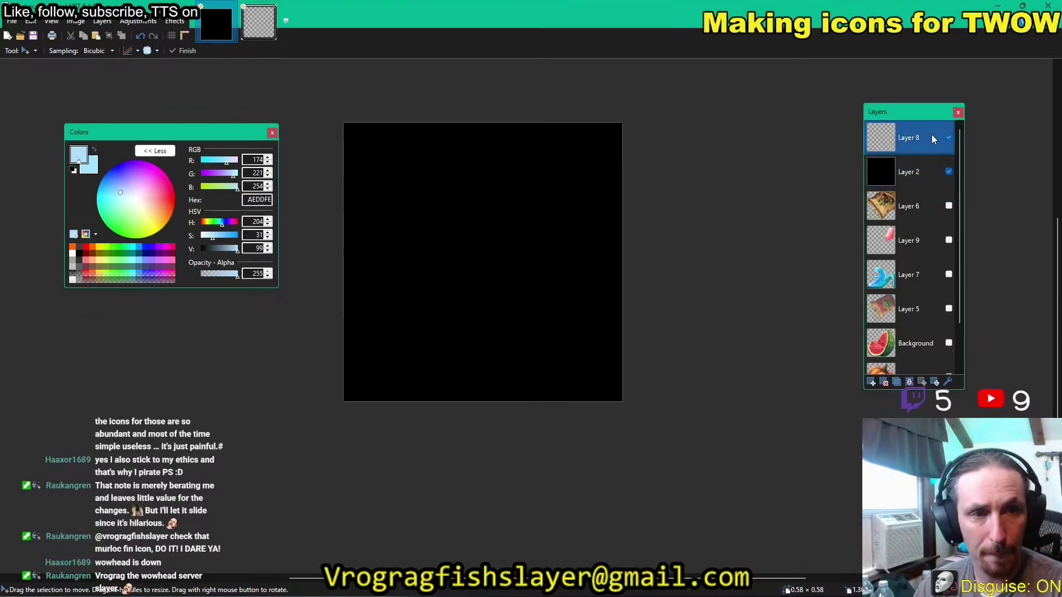
{"action": "key", "text": "ctrl+v"}
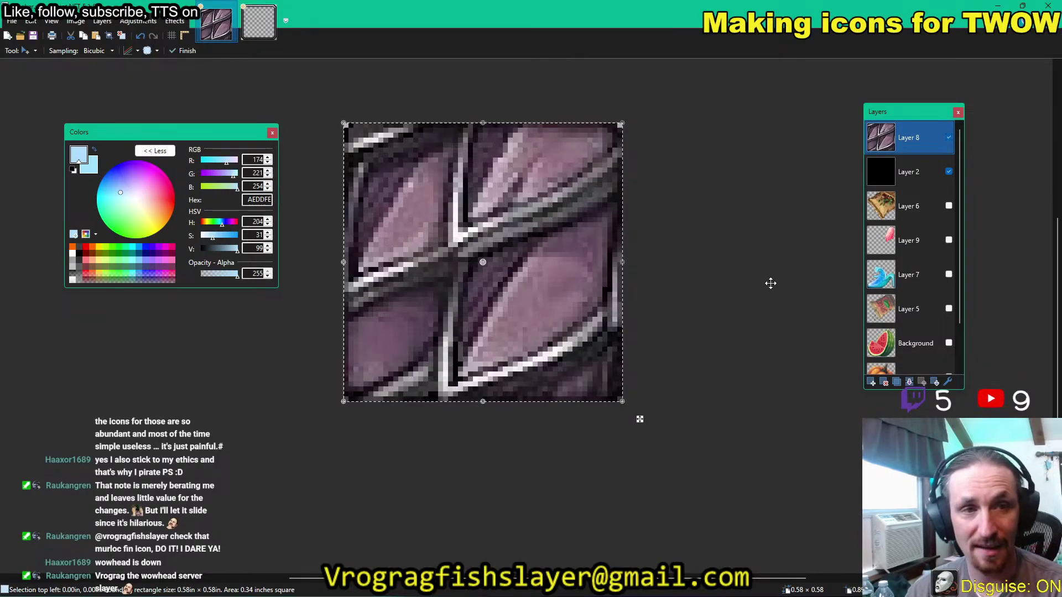
{"action": "scroll", "coordinate": [669, 252], "scroll_direction": "down", "scroll_amount": 3}
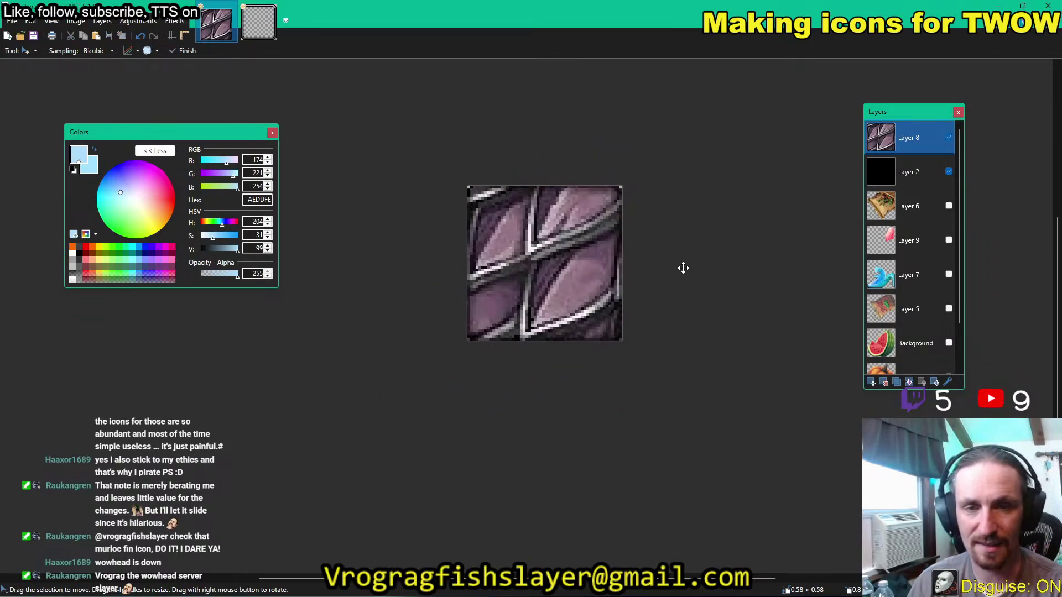
{"action": "scroll", "coordinate": [688, 293], "scroll_direction": "down", "scroll_amount": 5}
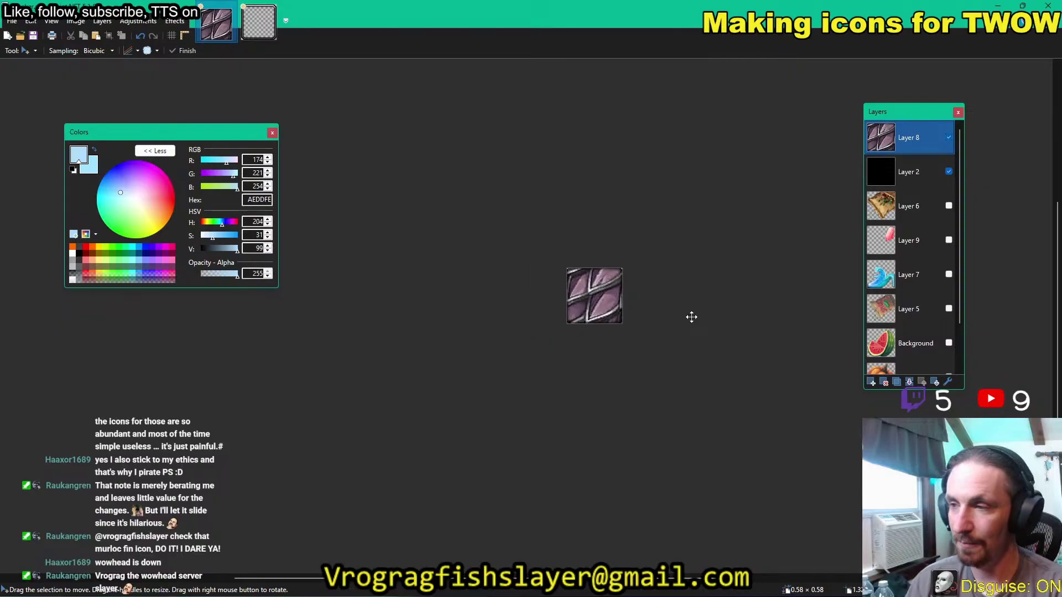
{"action": "scroll", "coordinate": [693, 316], "scroll_direction": "down", "scroll_amount": 1}
{"action": "scroll", "coordinate": [694, 322], "scroll_direction": "up", "scroll_amount": 4}
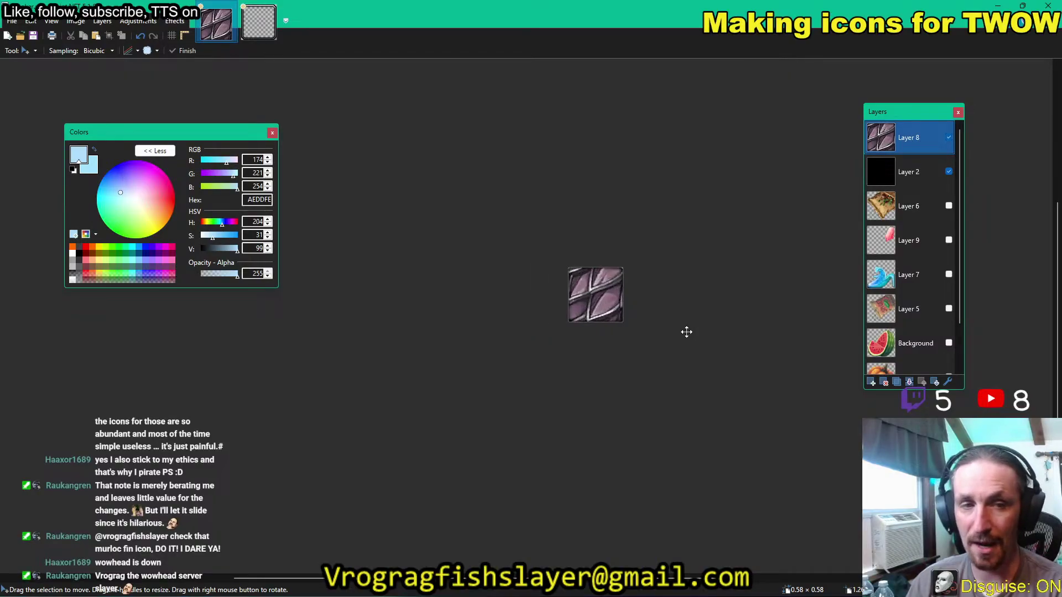
{"action": "scroll", "coordinate": [687, 331], "scroll_direction": "up", "scroll_amount": 3}
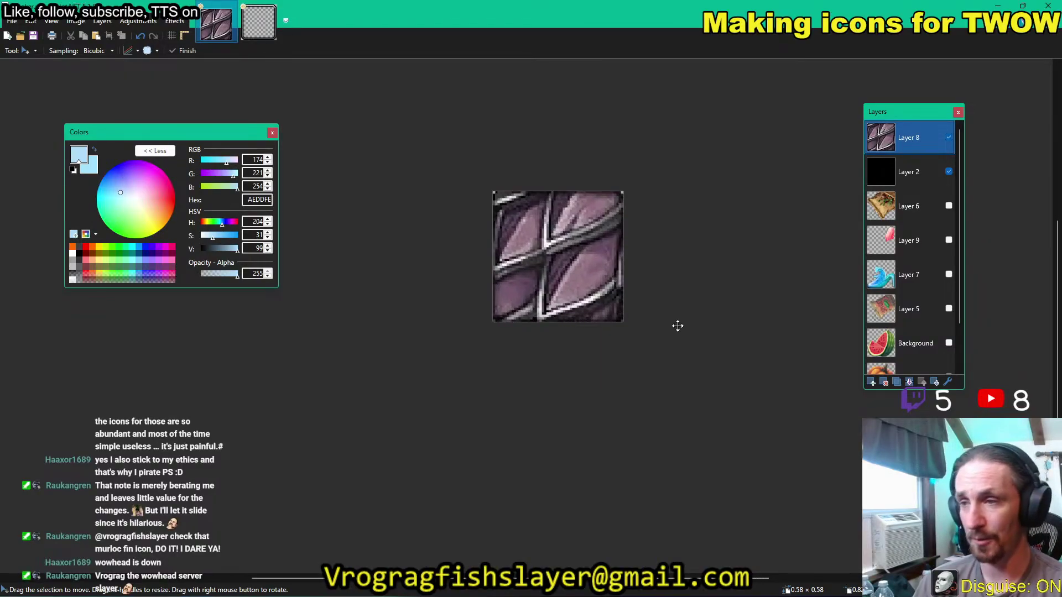
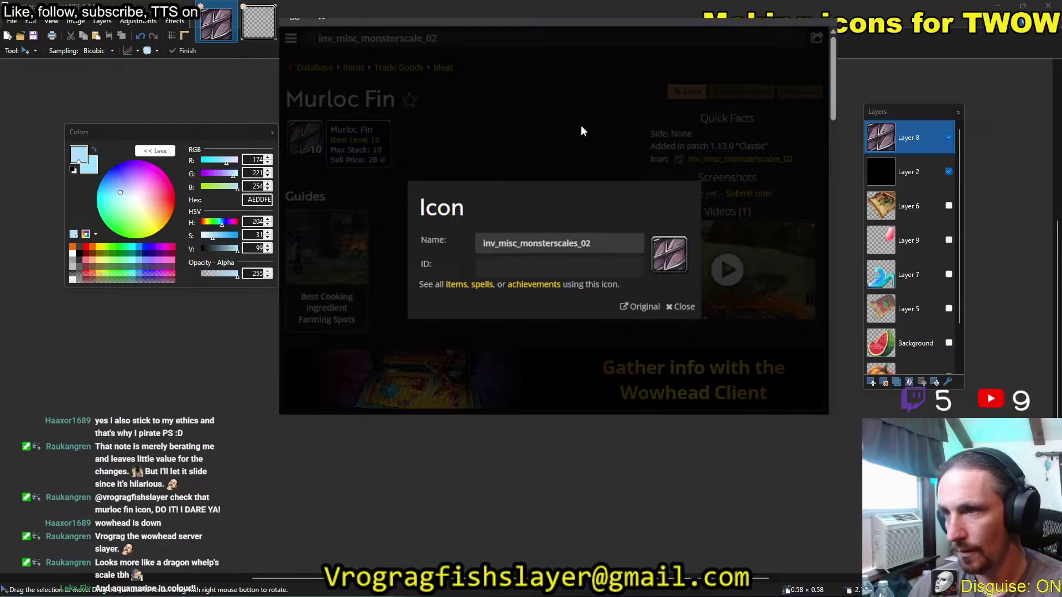
Close Murloc Fin's icon details in Wowhead, look over the inv_misc_monster icons in Talent Builder, and return to the Murloc Fin page.
{"action": "left_click", "coordinate": [582, 131]}
{"action": "key", "text": "ctrl+Tab"}
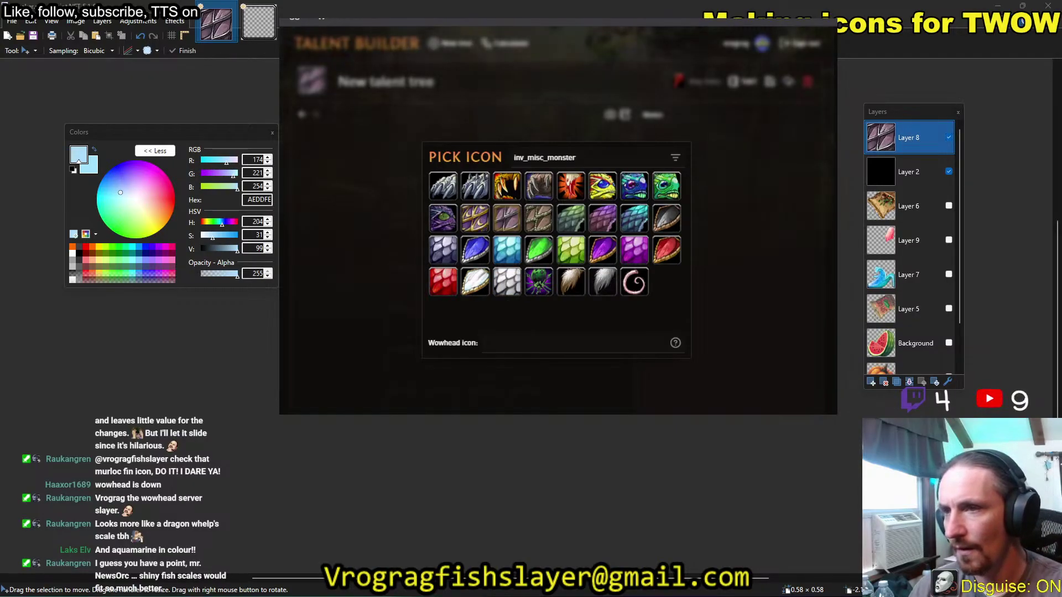
{"action": "left_click", "coordinate": [498, 20]}
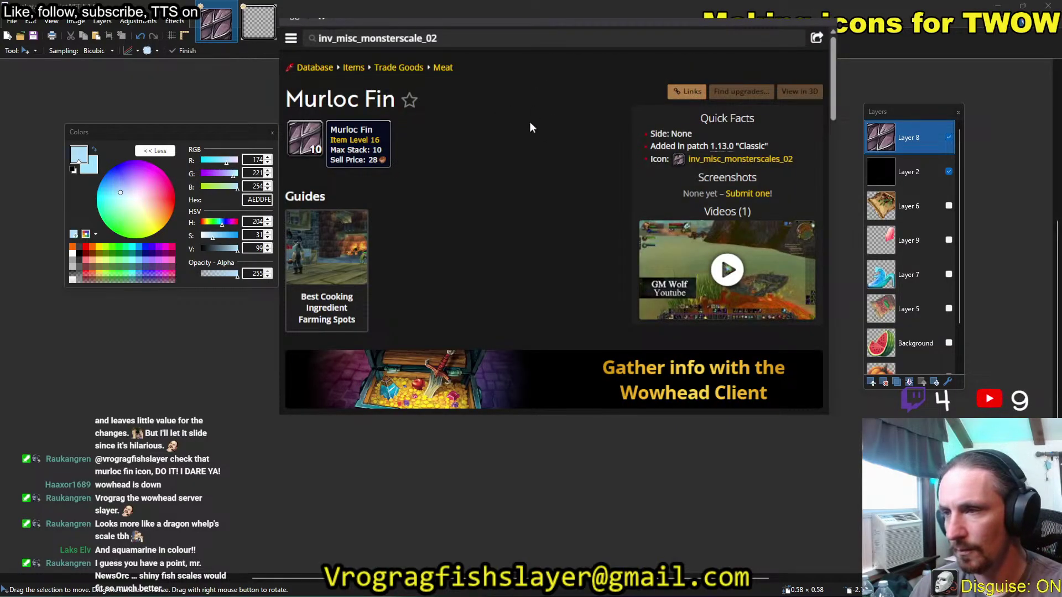
Search Wowhead for "inv_misc_monsterscale_18" and look through the results page.
{"action": "left_click", "coordinate": [478, 37]}
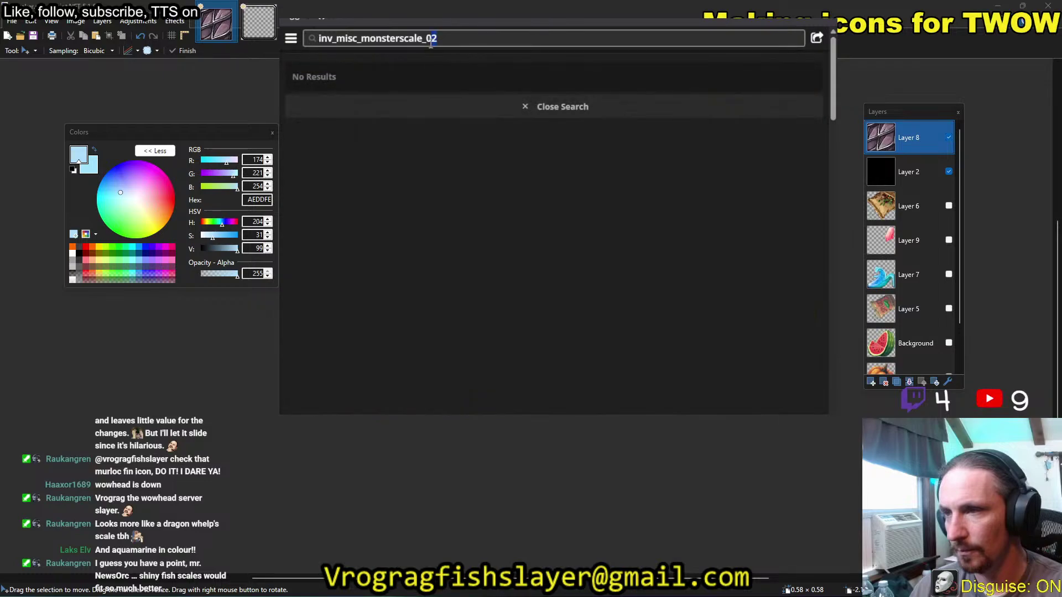
{"action": "left_click_drag", "start_coordinate": [439, 39], "coordinate": [429, 40]}
{"action": "type", "text": "18"}
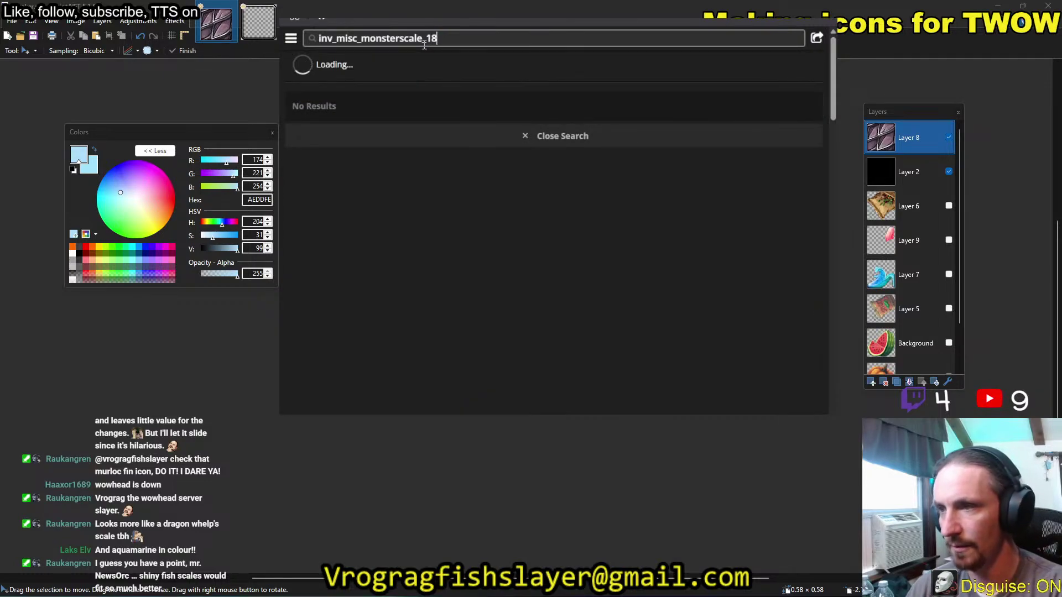
{"action": "key", "text": "Return"}
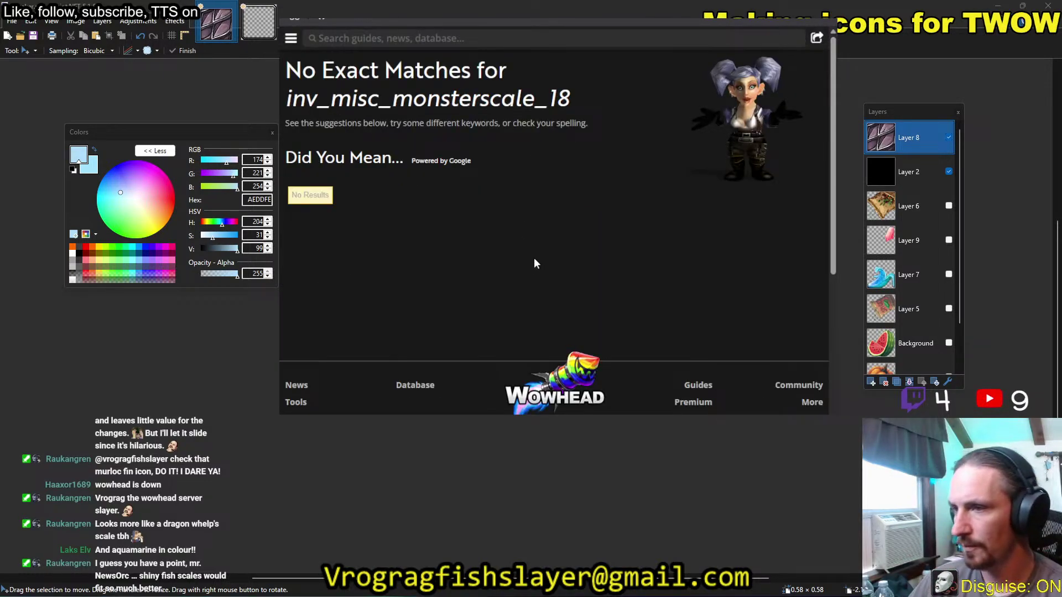
{"action": "scroll", "coordinate": [532, 197], "scroll_direction": "down", "scroll_amount": 5}
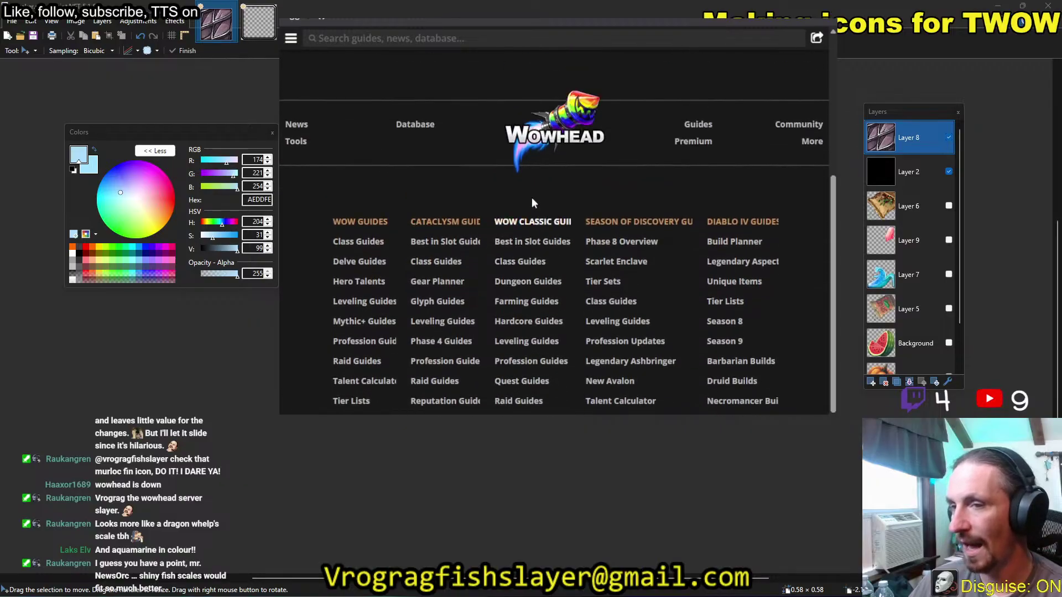
{"action": "scroll", "coordinate": [533, 195], "scroll_direction": "up", "scroll_amount": 5}
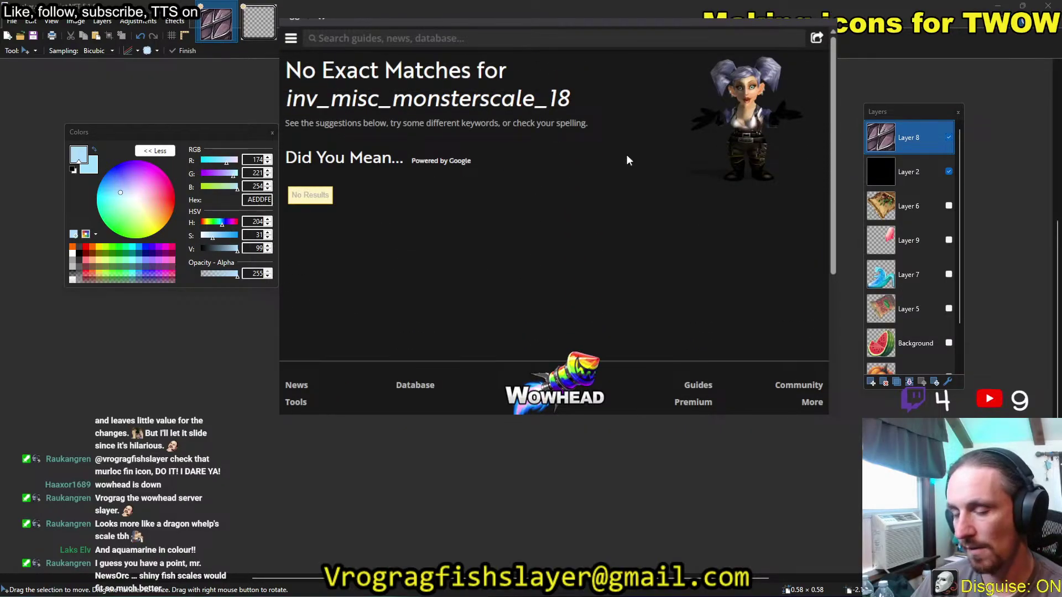
Search ClassicDB for "inv_misc_monsterscale_18", check the same search on Wowhead, and return to the ClassicDB results.
{"action": "left_click", "coordinate": [653, 35]}
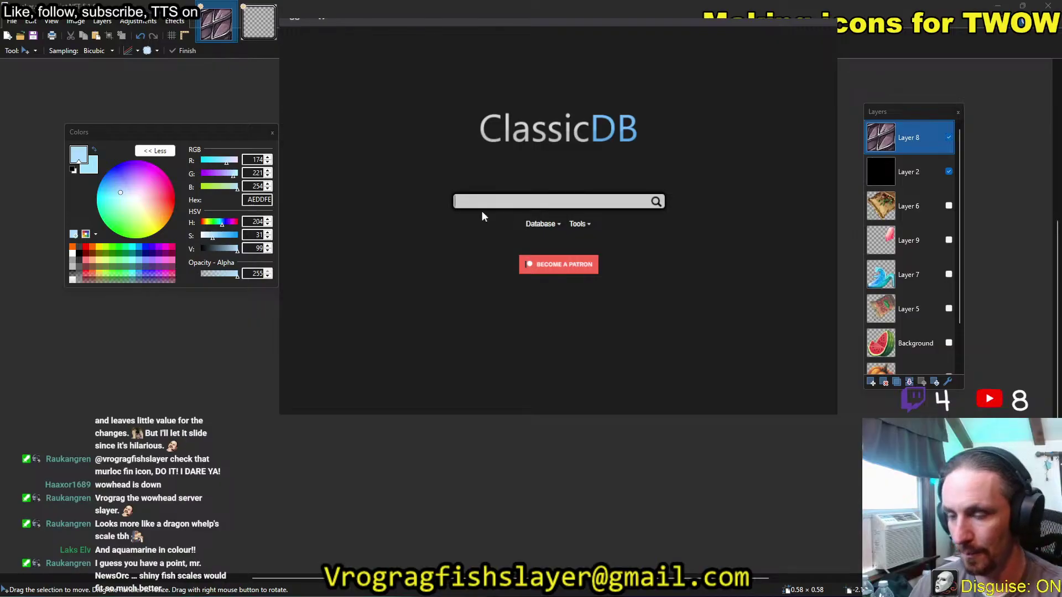
{"action": "type", "text": "v_"}
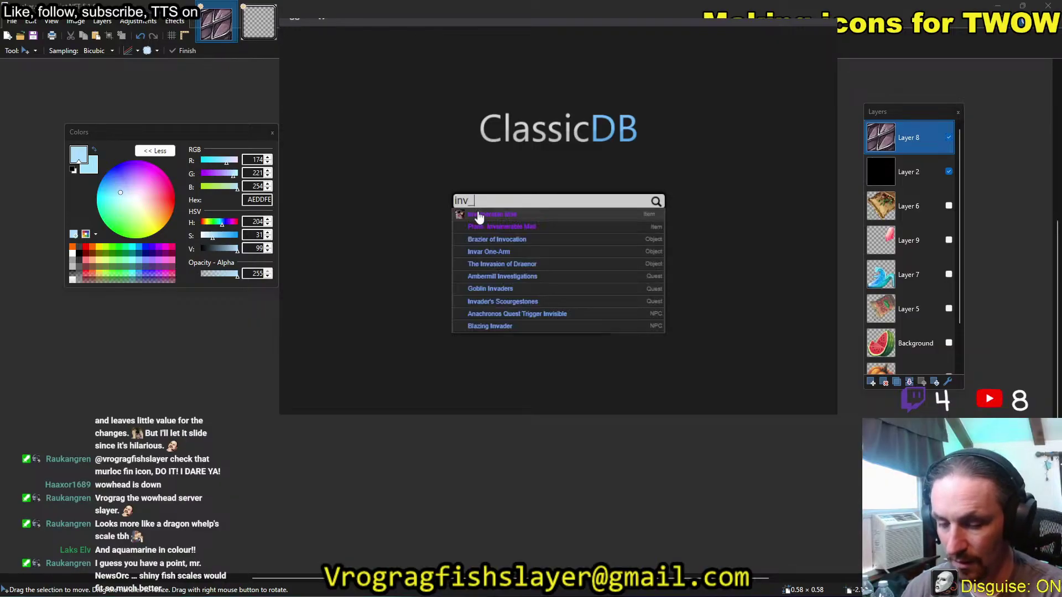
{"action": "type", "text": "misc"}
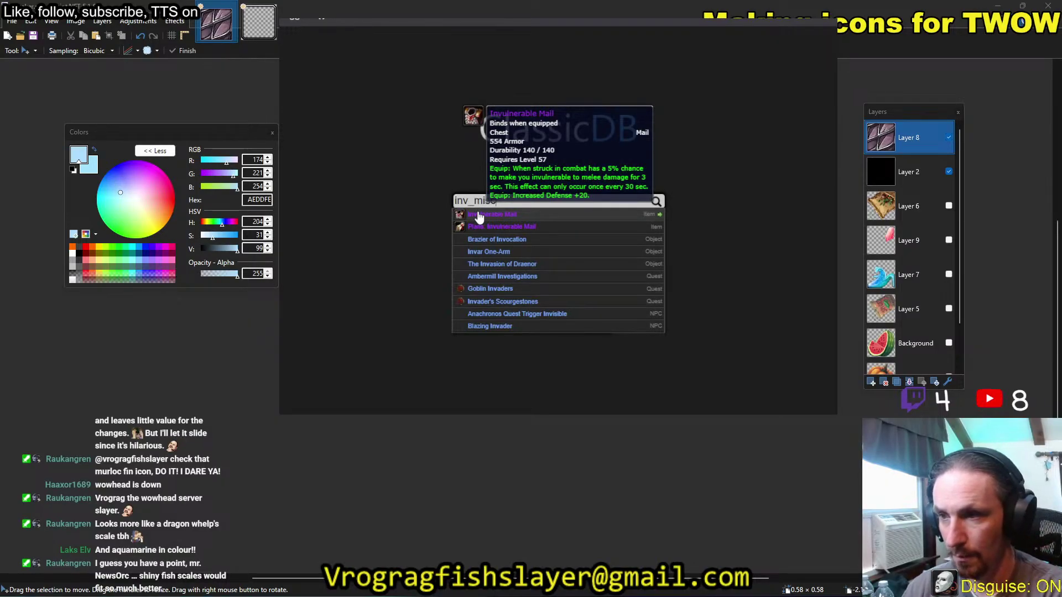
{"action": "type", "text": "_monst"}
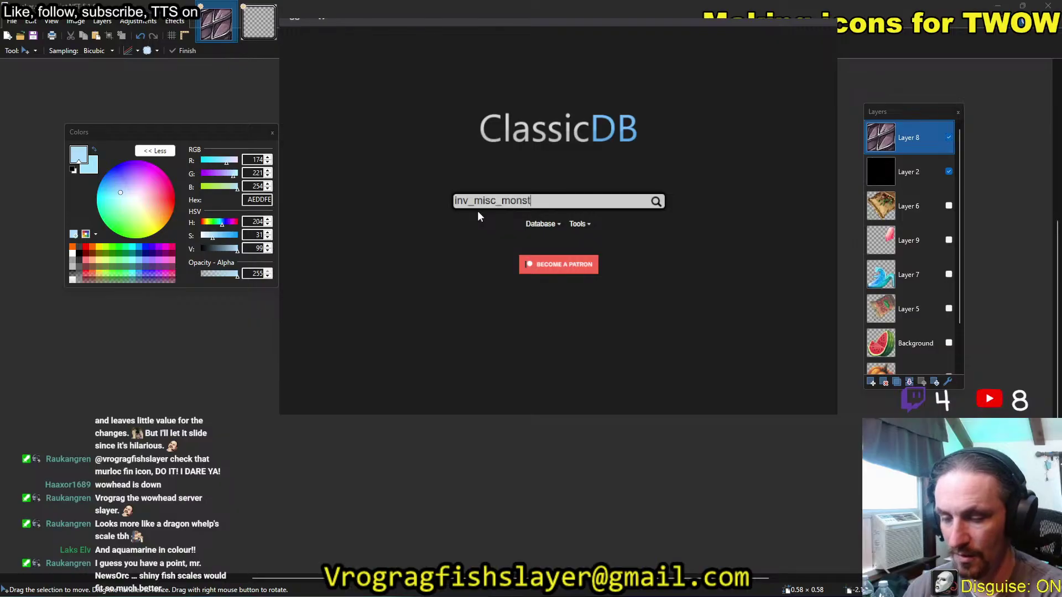
{"action": "type", "text": "erscale_18"}
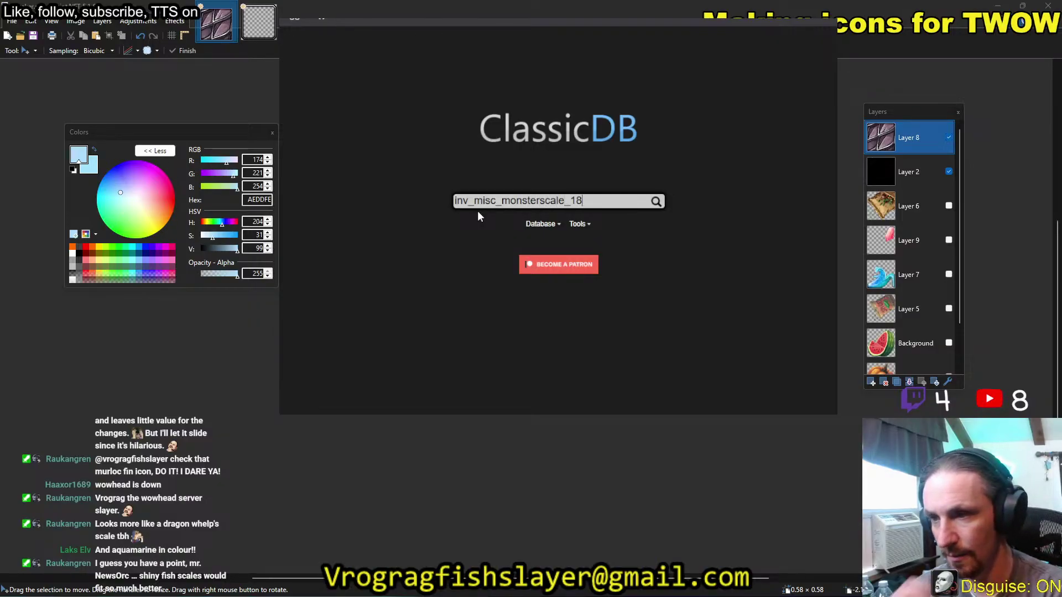
{"action": "key", "text": "Return"}
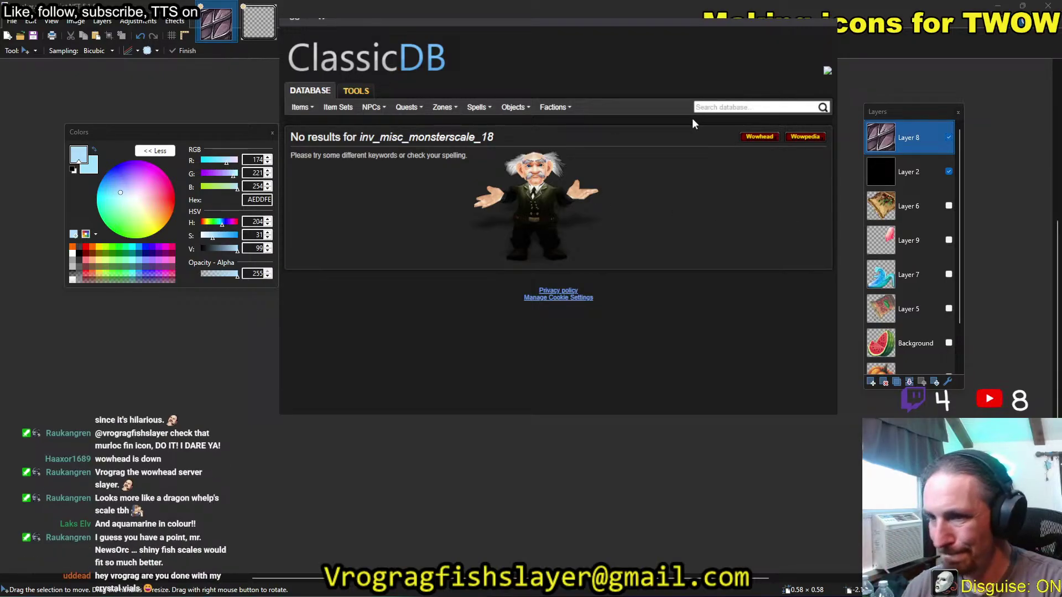
{"action": "left_click", "coordinate": [759, 138]}
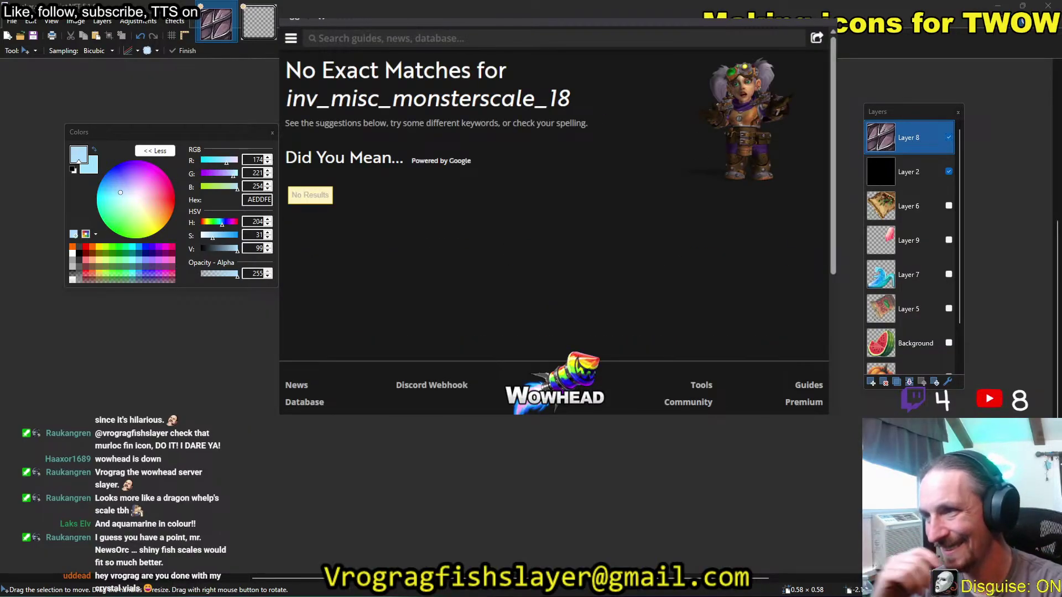
{"action": "key", "text": "alt+Left"}
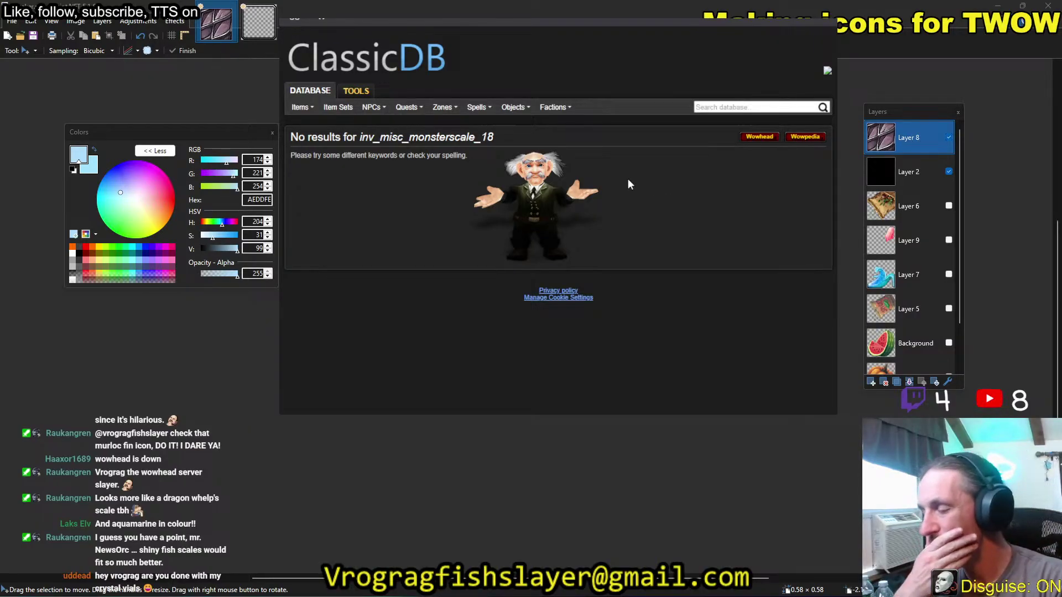
Search ClassicDB for "scales", open the Crystalized Scales item, view its icon name, and dismiss the icon name dialog.
{"action": "left_click", "coordinate": [730, 107]}
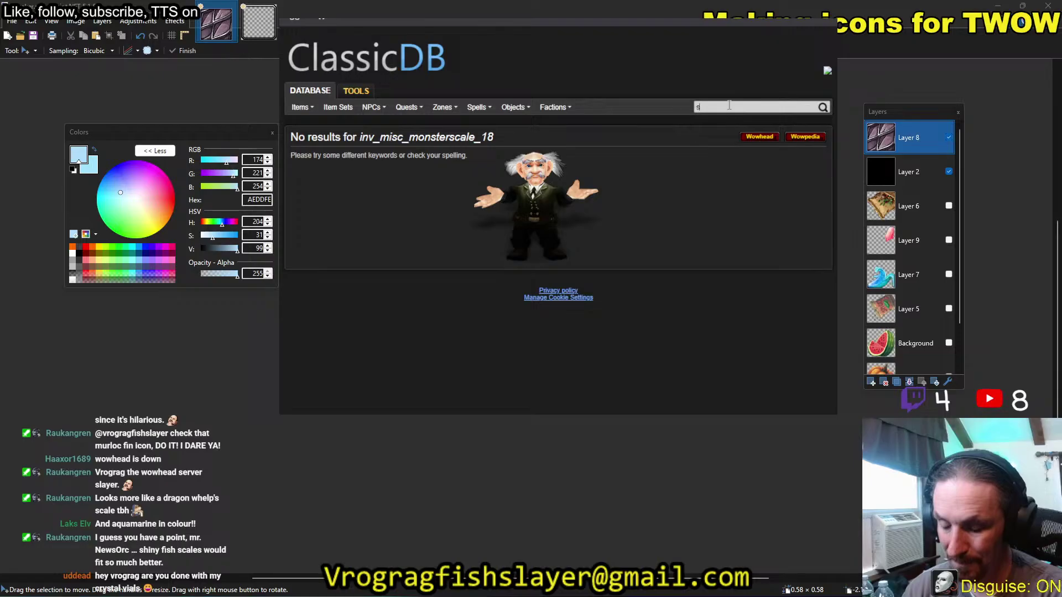
{"action": "type", "text": "scales"}
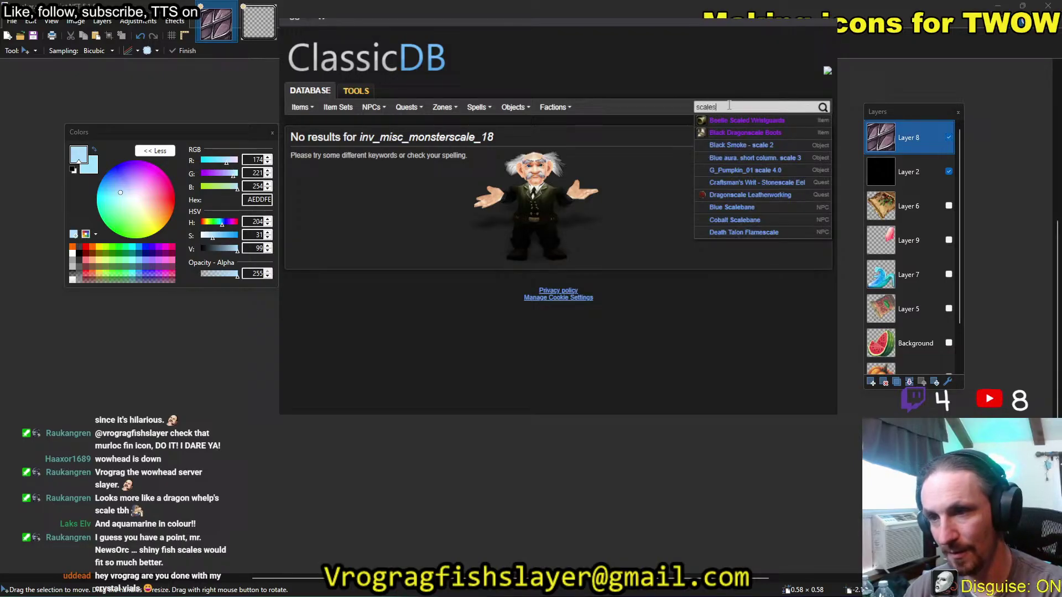
{"action": "key", "text": "Return"}
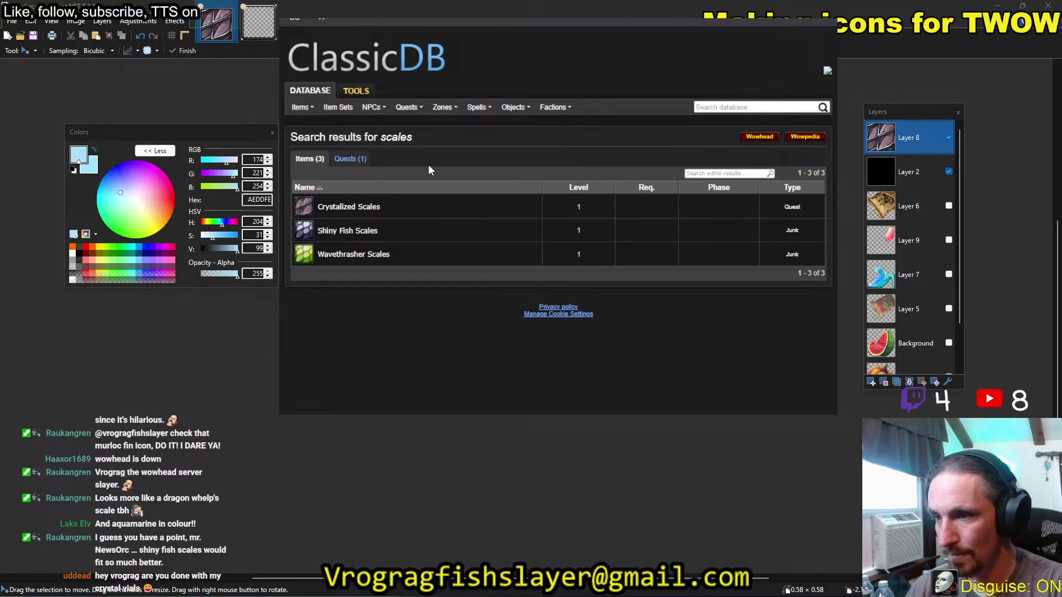
{"action": "left_click", "coordinate": [311, 214]}
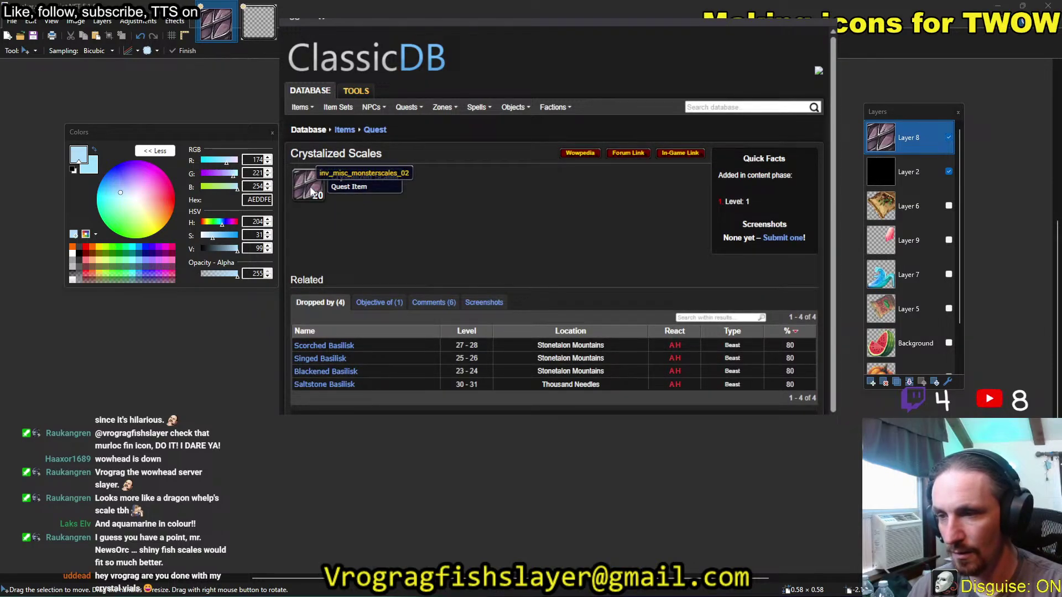
{"action": "left_click", "coordinate": [311, 190]}
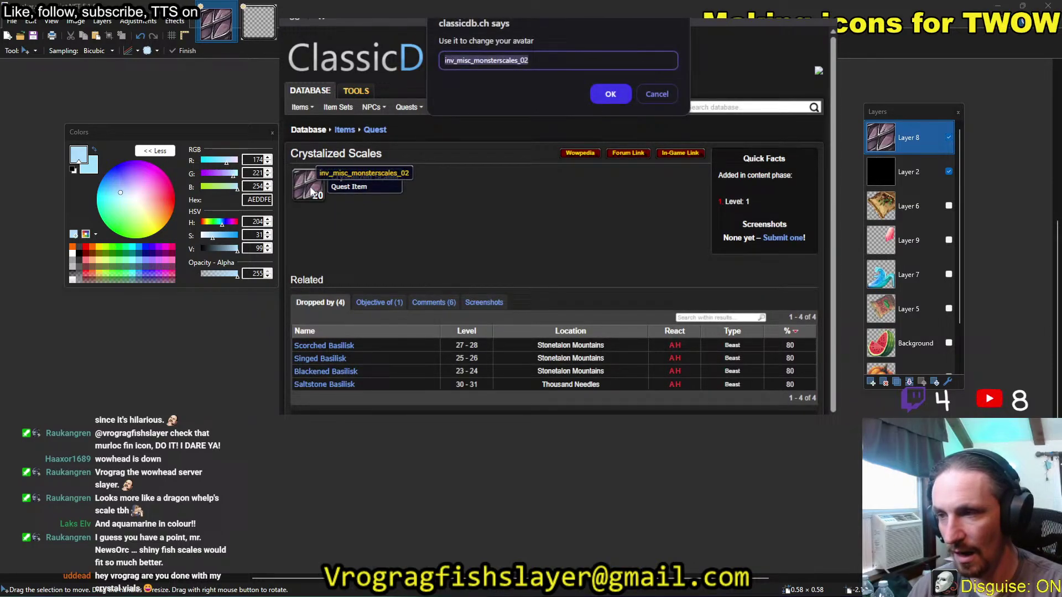
{"action": "left_click", "coordinate": [667, 94]}
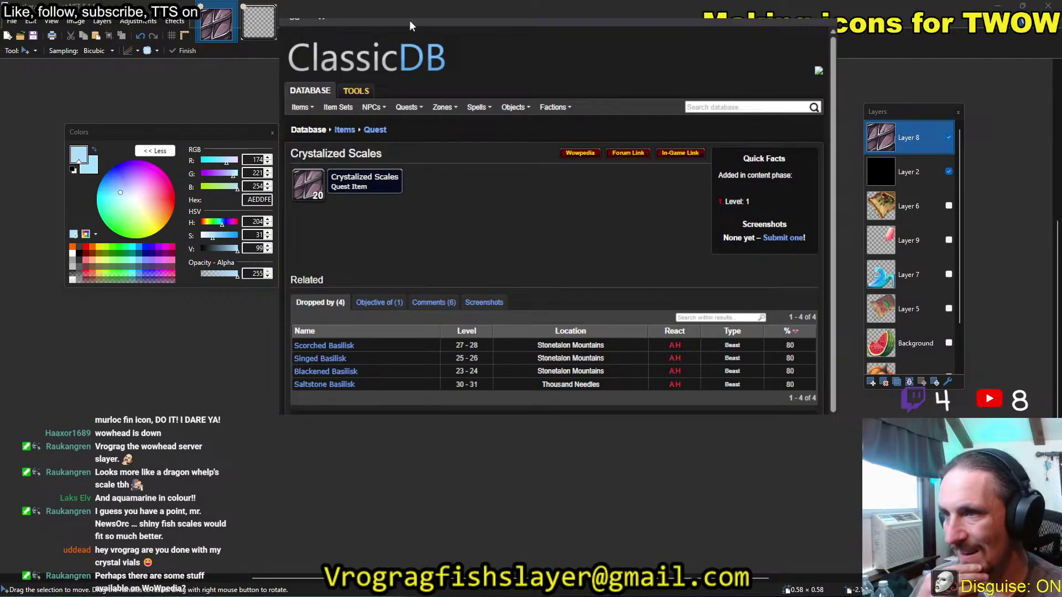
Switch to the database page showing Thick Murloc Scale and search that database for "inv_misc_monsterscales".
{"action": "left_click", "coordinate": [448, 19]}
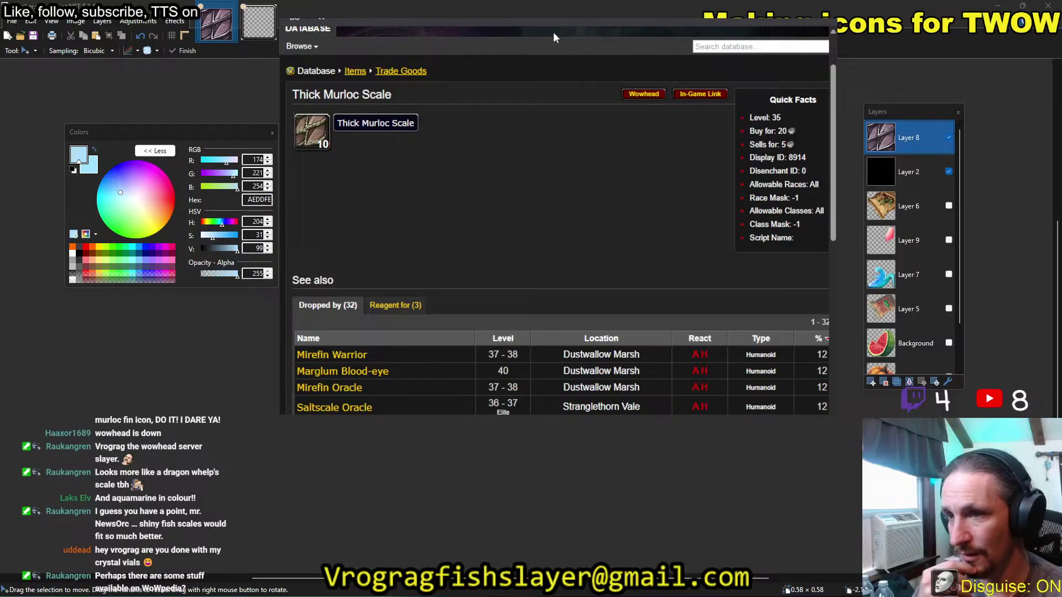
{"action": "left_click", "coordinate": [742, 48]}
{"action": "type", "text": "inv"}
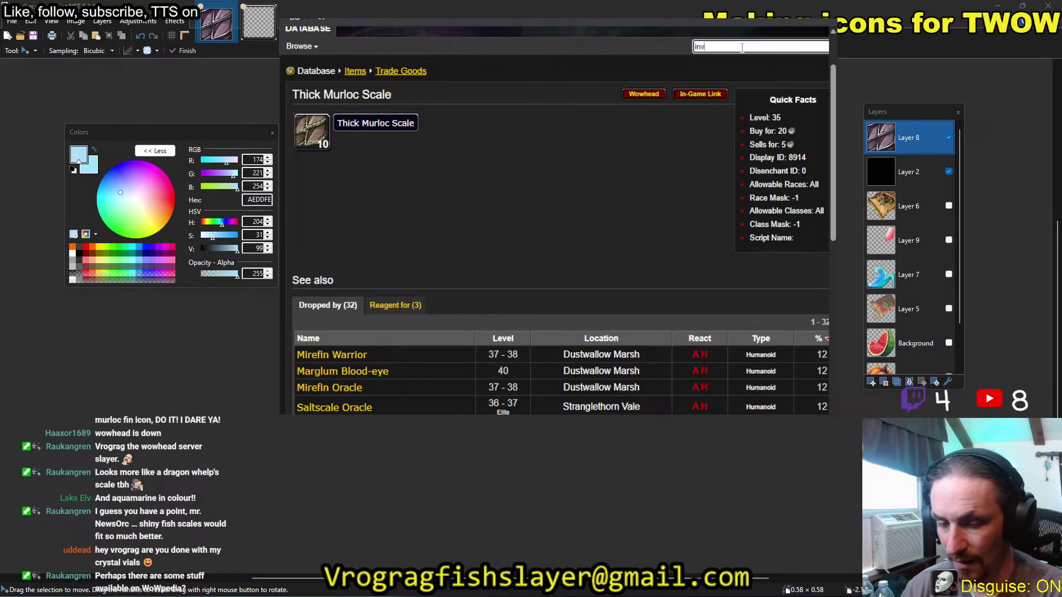
{"action": "type", "text": "_misc"}
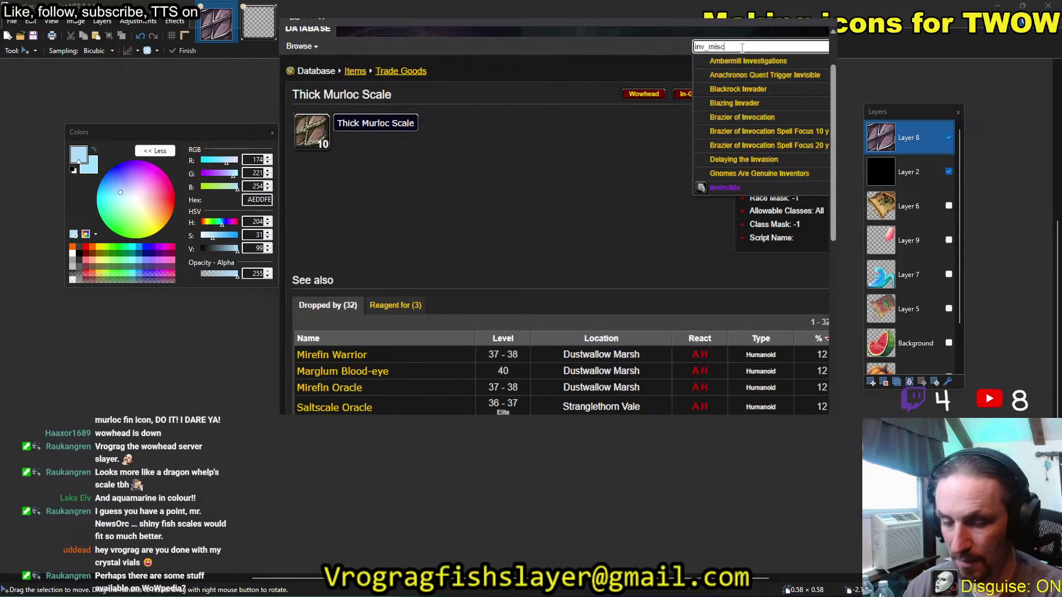
{"action": "type", "text": "_monster"}
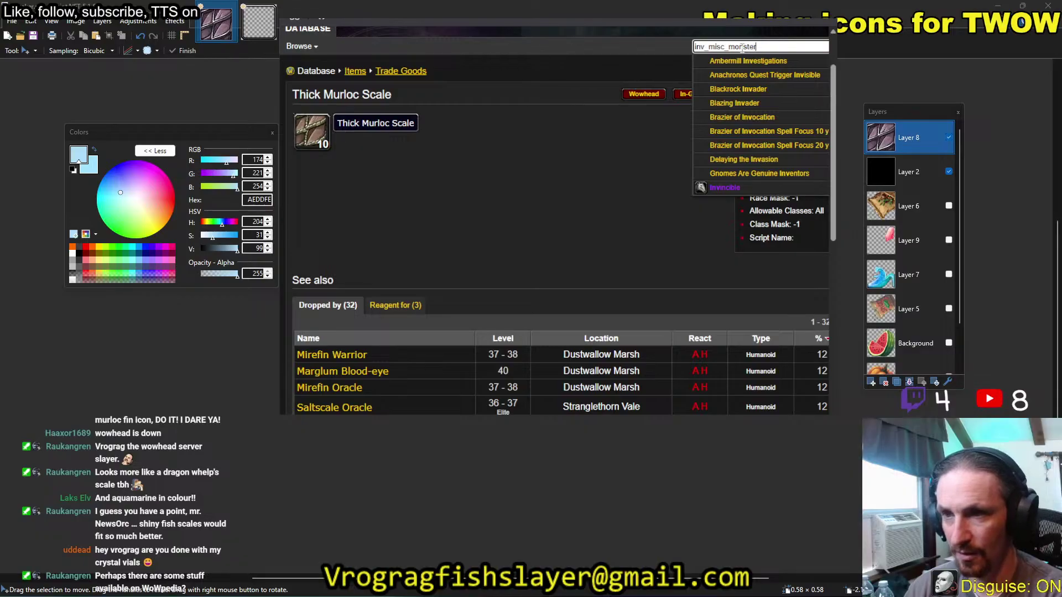
{"action": "type", "text": "scales"}
{"action": "key", "text": "Return"}
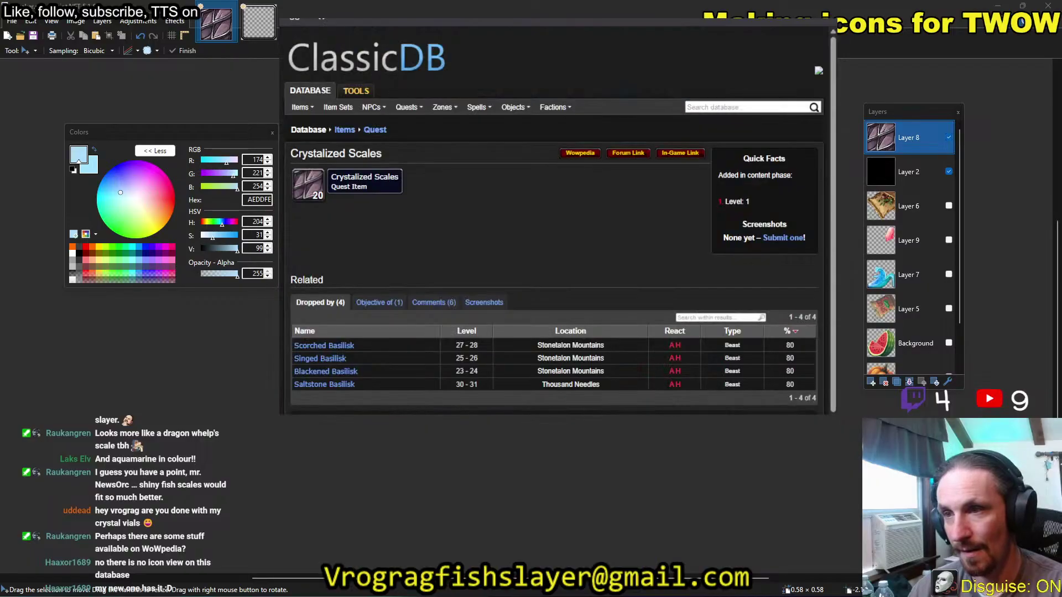
Switch to Wowpedia's "WoW Icons: Inventory Misc MonsterScales" category and look through its scale icons.
{"action": "left_click_drag", "start_coordinate": [0, 210], "coordinate": [282, 0]}
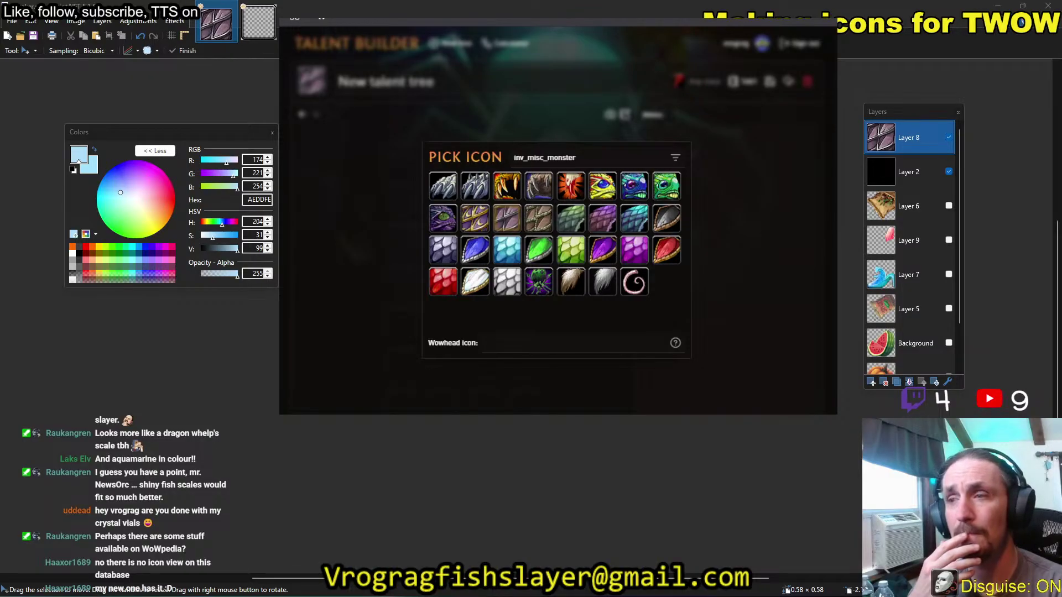
{"action": "key", "text": "alt+Tab"}
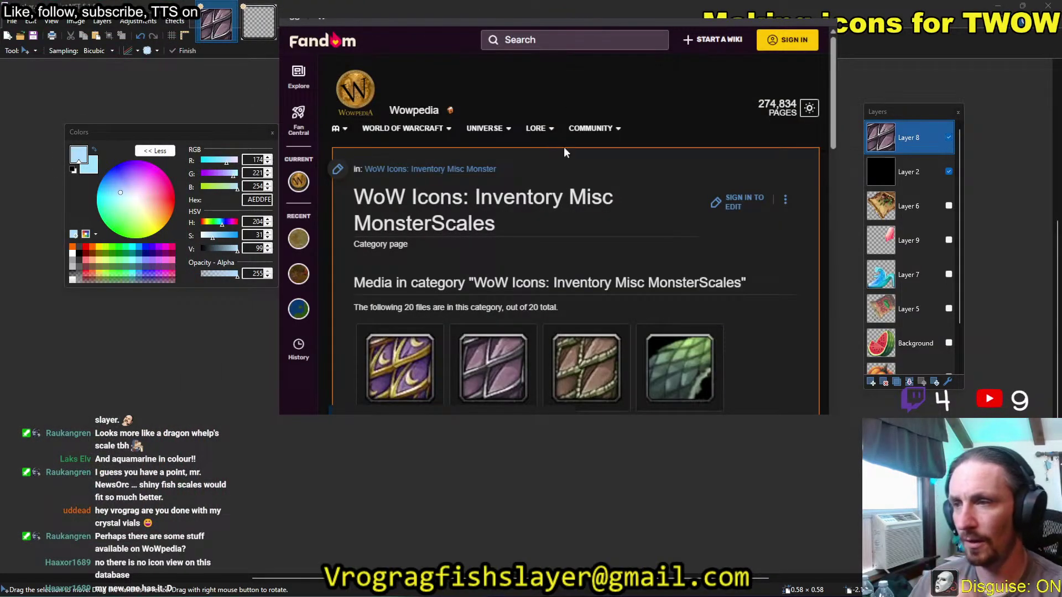
{"action": "scroll", "coordinate": [748, 260], "scroll_direction": "down", "scroll_amount": 8}
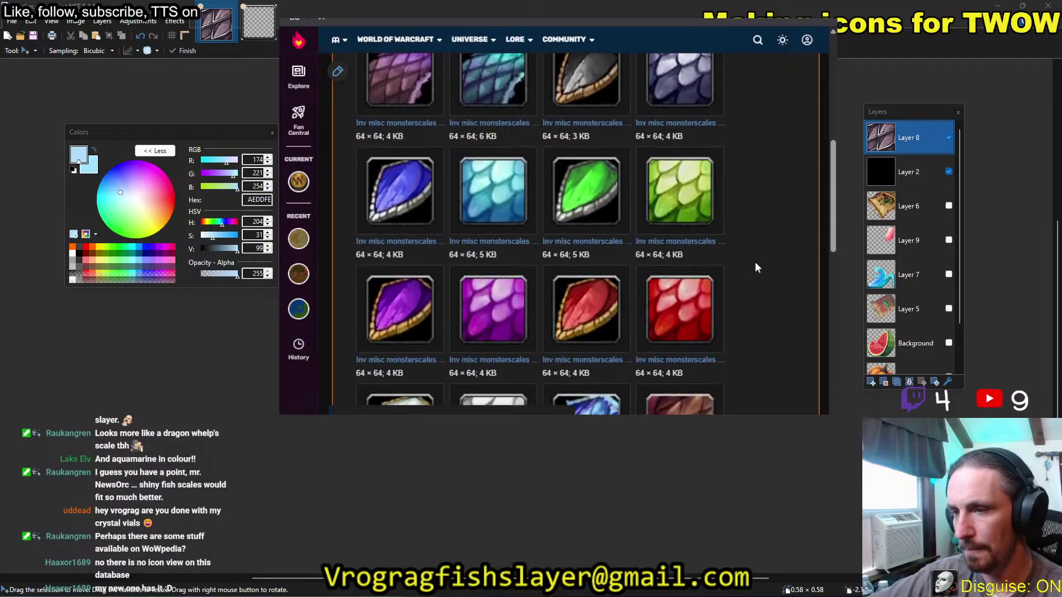
{"action": "scroll", "coordinate": [754, 261], "scroll_direction": "down", "scroll_amount": 3}
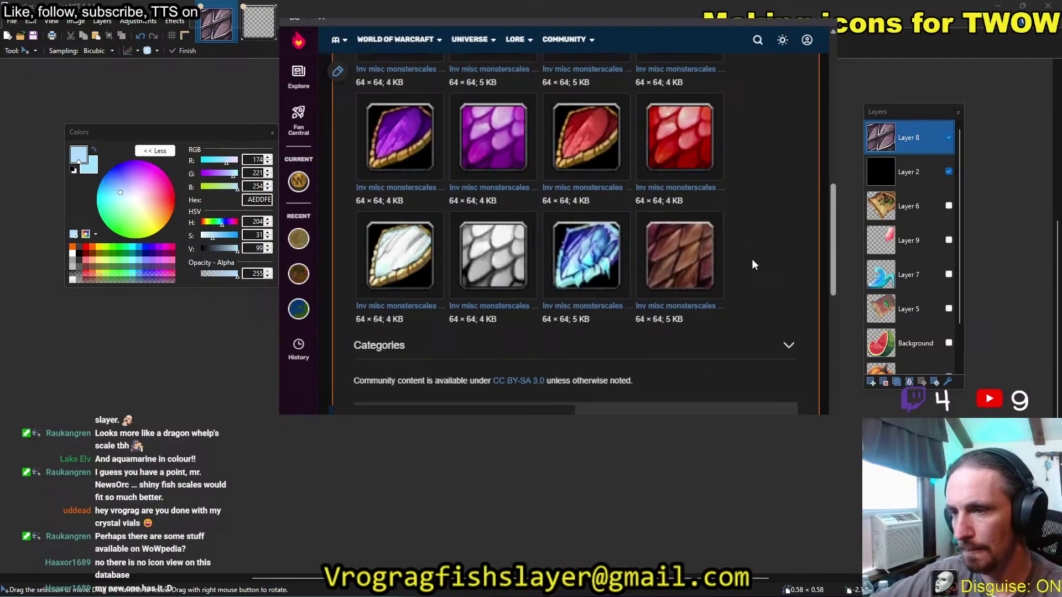
View the details of the Inv misc monsterscales 18 icon, check the linked Petrifying Gaze page, and return to the icon.
{"action": "left_click", "coordinate": [506, 274]}
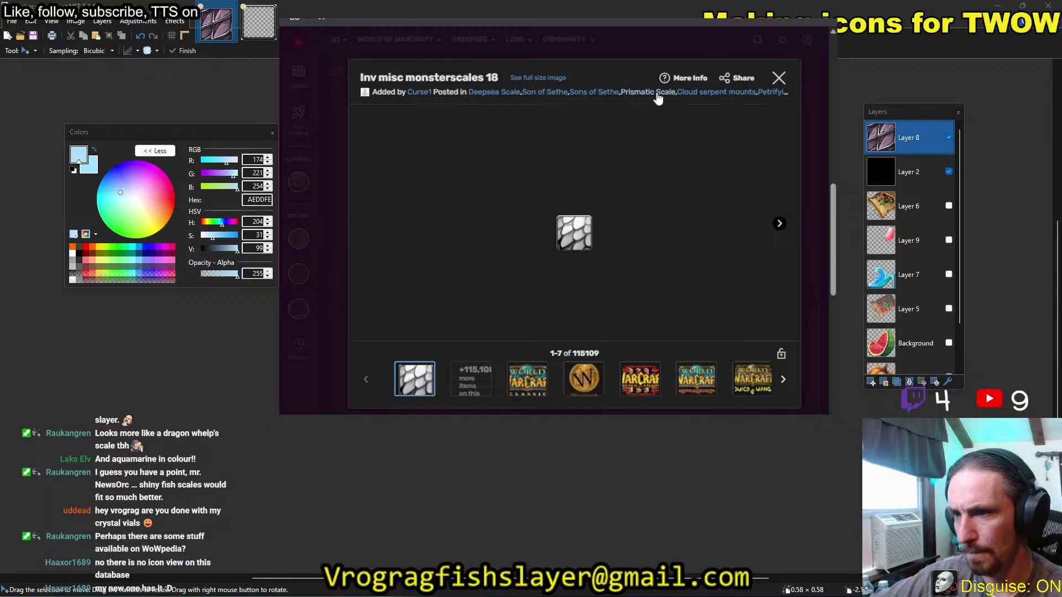
{"action": "mouse_move", "coordinate": [690, 80]}
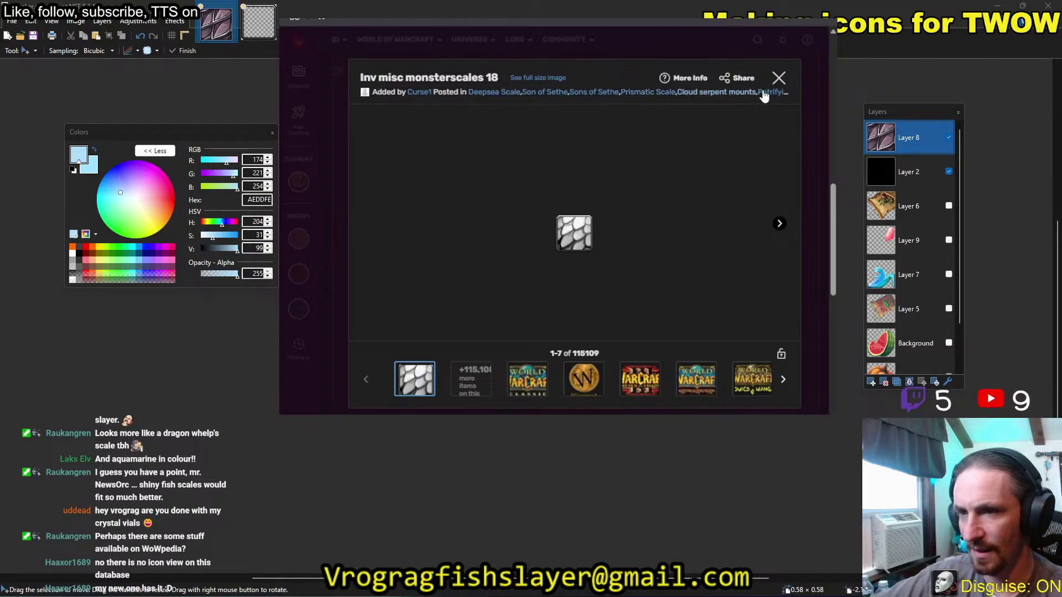
{"action": "left_click", "coordinate": [784, 98]}
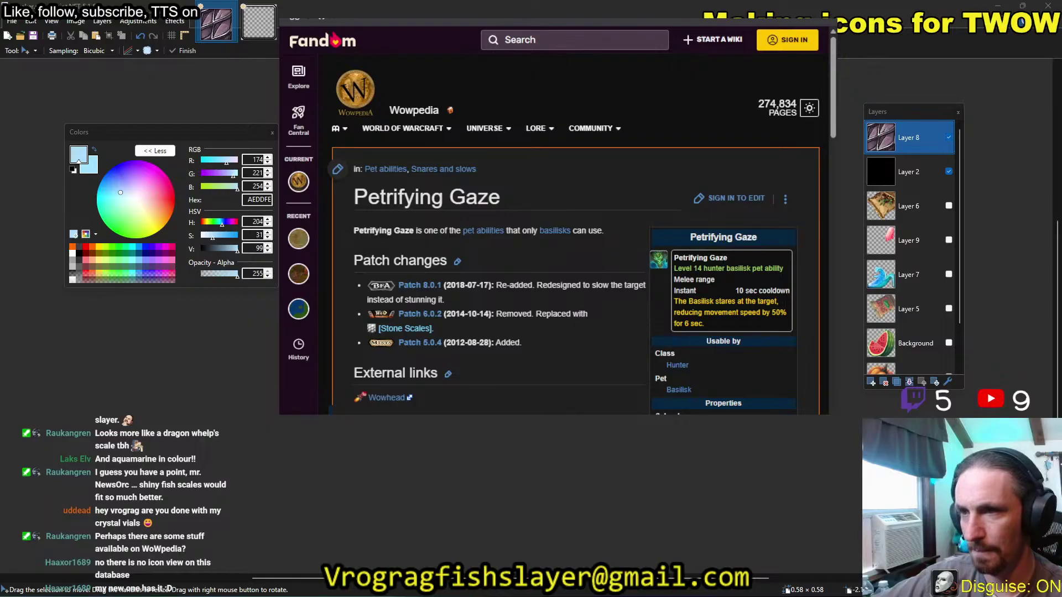
{"action": "key", "text": "alt+Left"}
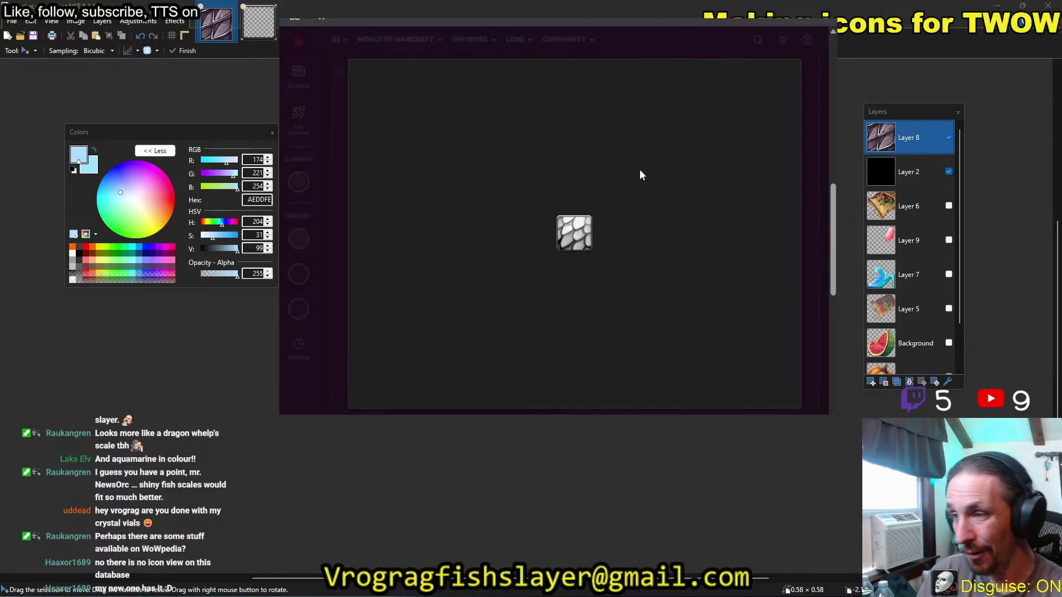
{"action": "mouse_move", "coordinate": [545, 150]}
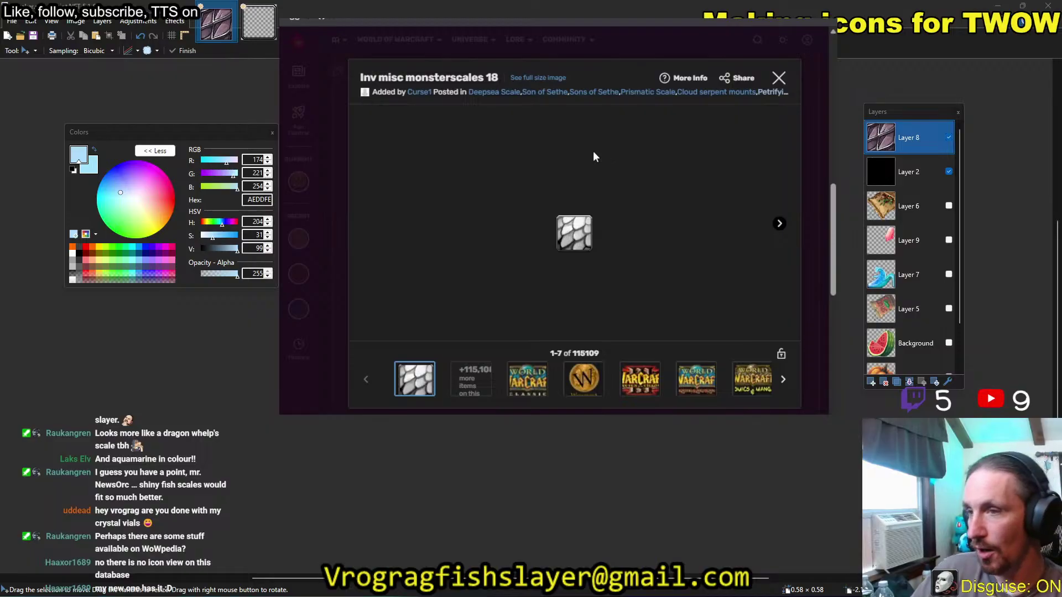
Go back to the web search results for "inv_misc_monsterscale_18" and open Wowhead's inv_misc_coin_18 icon page.
{"action": "key", "text": "Escape"}
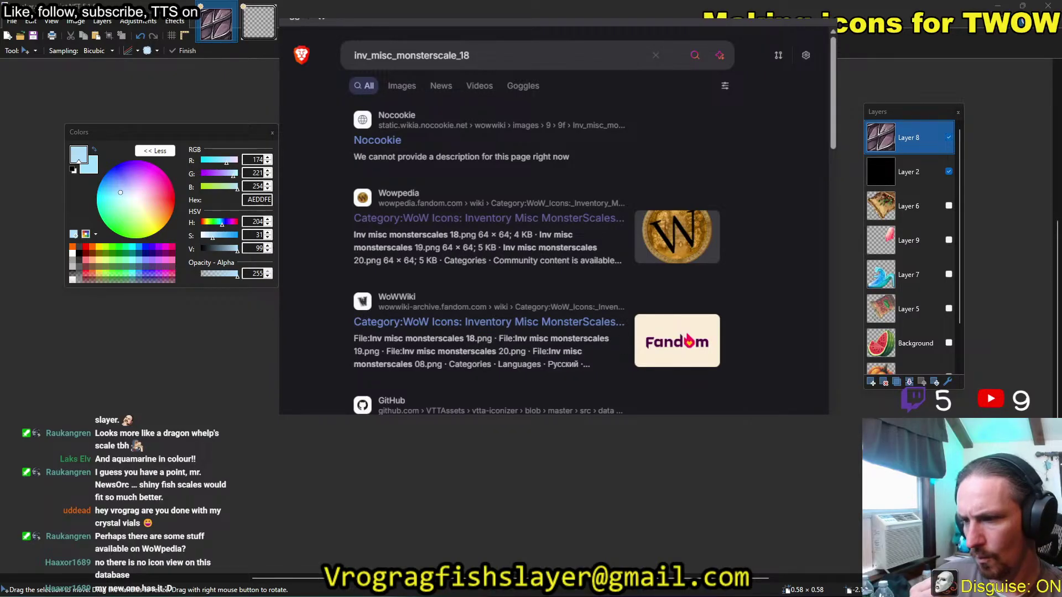
{"action": "scroll", "coordinate": [431, 391], "scroll_direction": "down", "scroll_amount": 1}
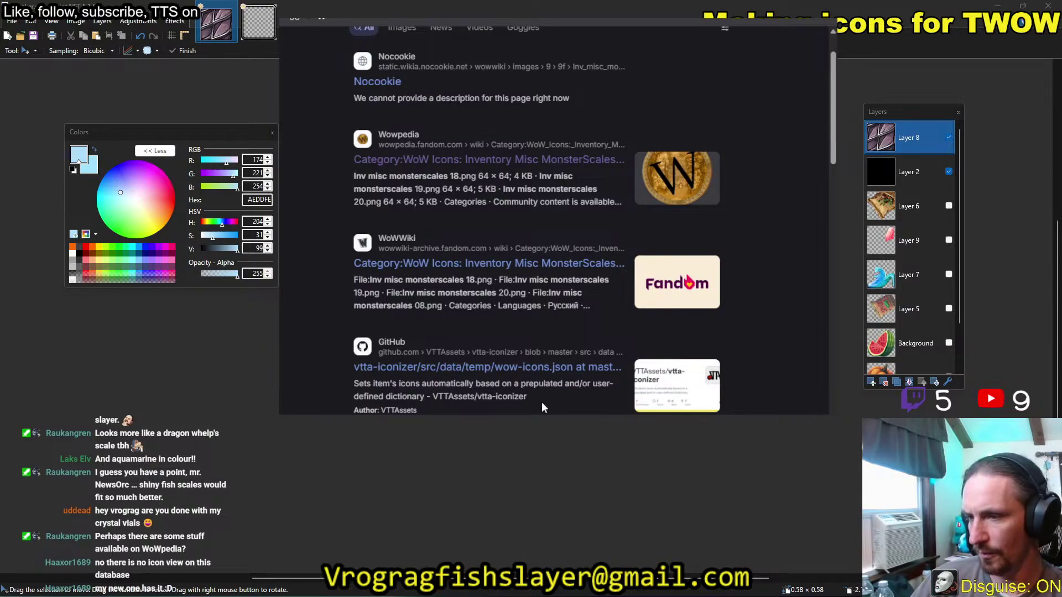
{"action": "scroll", "coordinate": [500, 367], "scroll_direction": "down", "scroll_amount": 1}
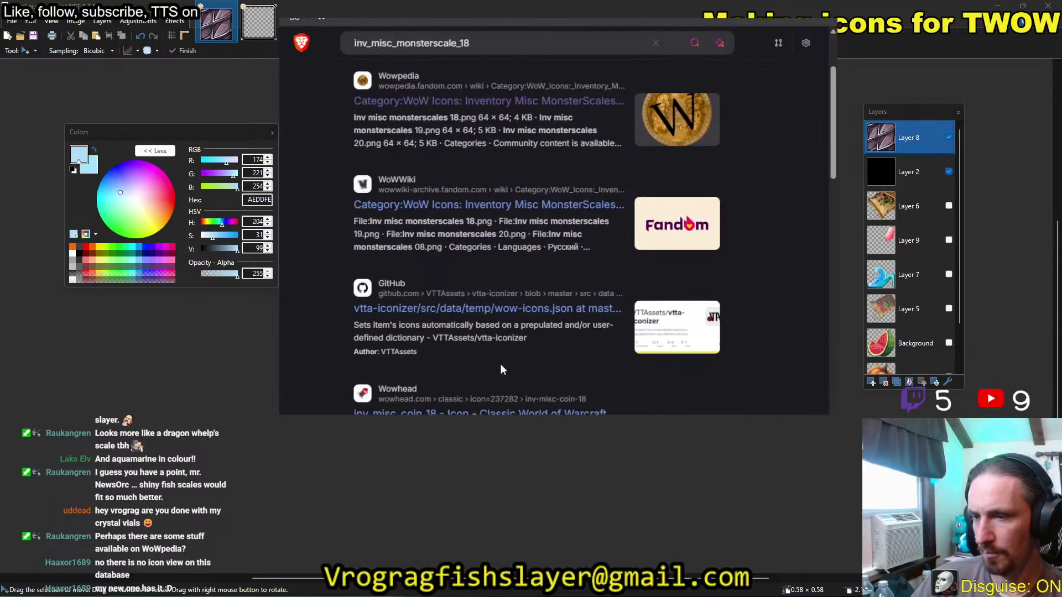
{"action": "scroll", "coordinate": [502, 362], "scroll_direction": "down", "scroll_amount": 1}
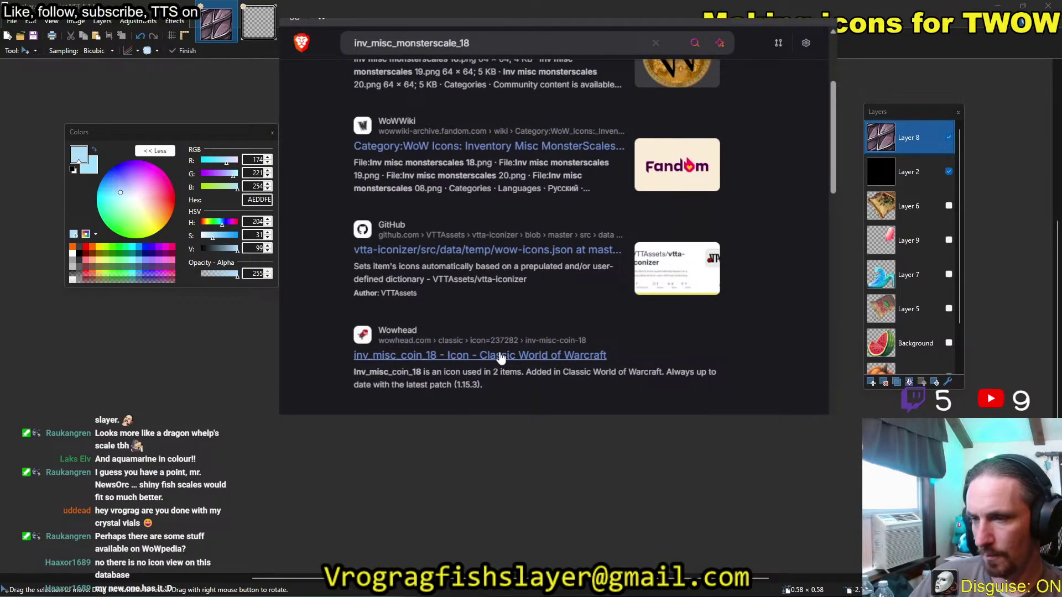
{"action": "left_click", "coordinate": [503, 357]}
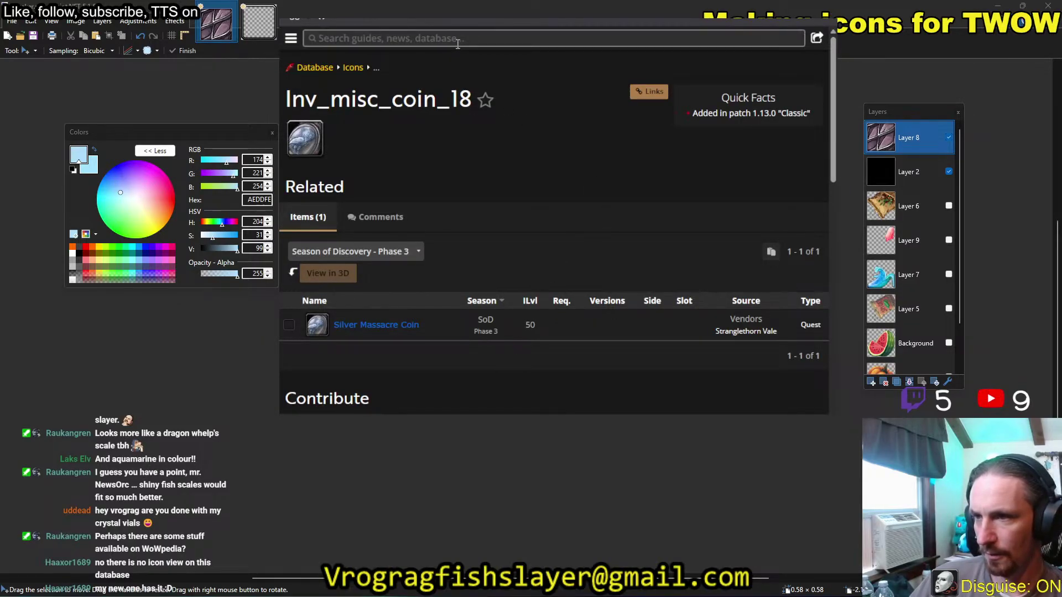
Search Wowhead for "Inv_misc_monsterscale_18", reusing the coin icon's name, and return to the web search results.
{"action": "left_click_drag", "start_coordinate": [471, 103], "coordinate": [289, 110]}
{"action": "key", "text": "ctrl+c"}
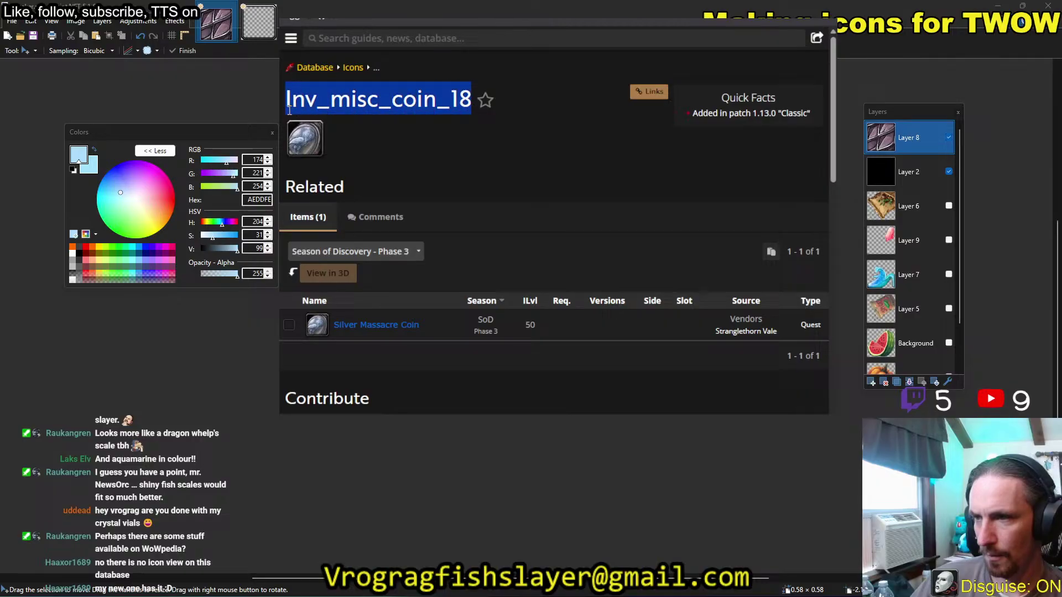
{"action": "left_click", "coordinate": [467, 37]}
{"action": "key", "text": "ctrl+v"}
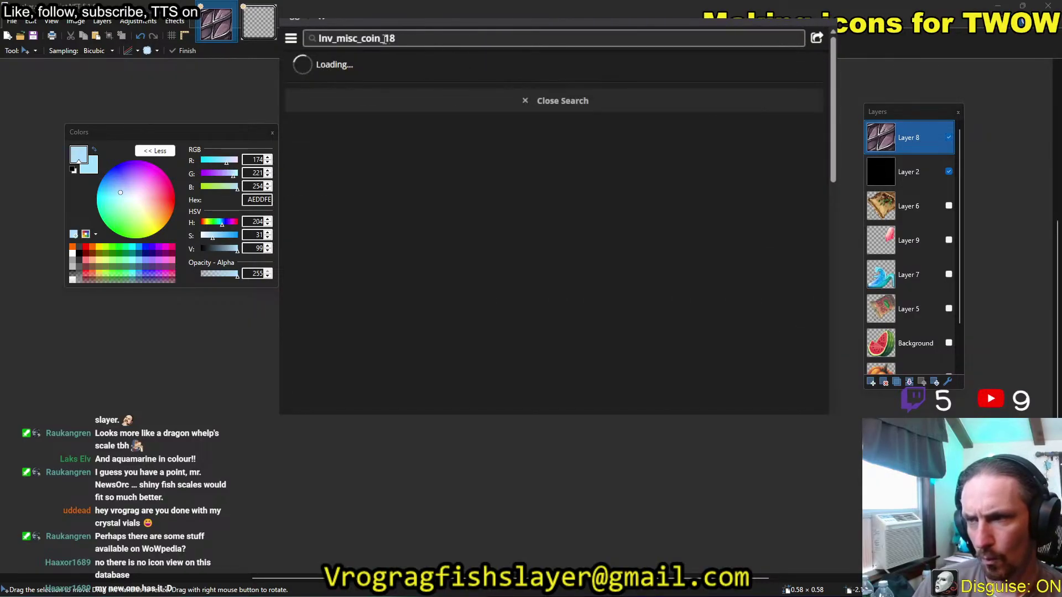
{"action": "key", "text": "Left"}
{"action": "key", "text": "Left"}
{"action": "key", "text": "Left"}
{"action": "key", "text": "BackSpace"}
{"action": "key", "text": "BackSpace"}
{"action": "key", "text": "BackSpace"}
{"action": "key", "text": "BackSpace"}
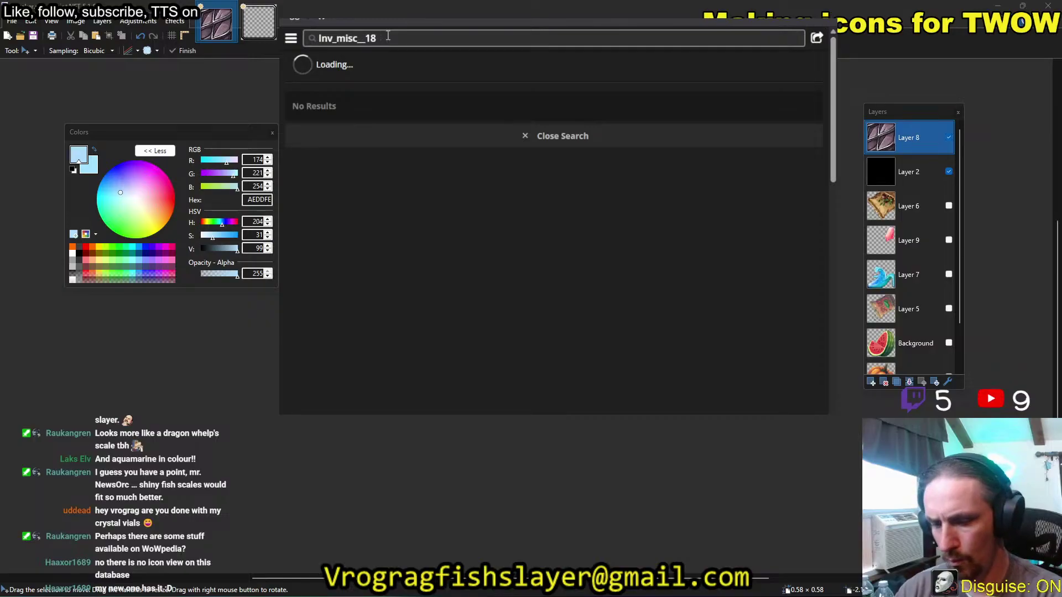
{"action": "type", "text": "mons"}
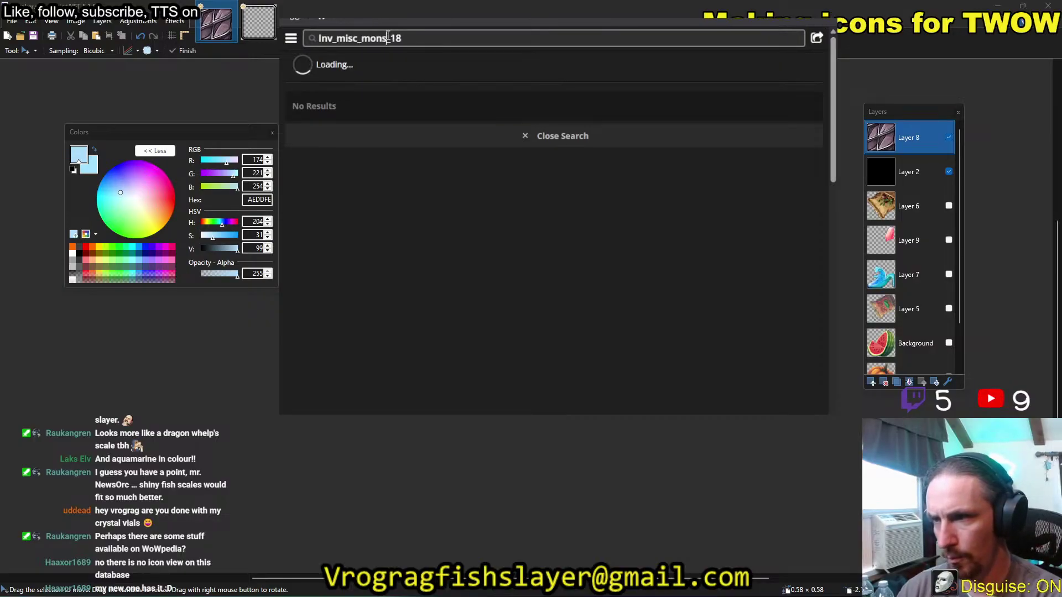
{"action": "type", "text": "terscale"}
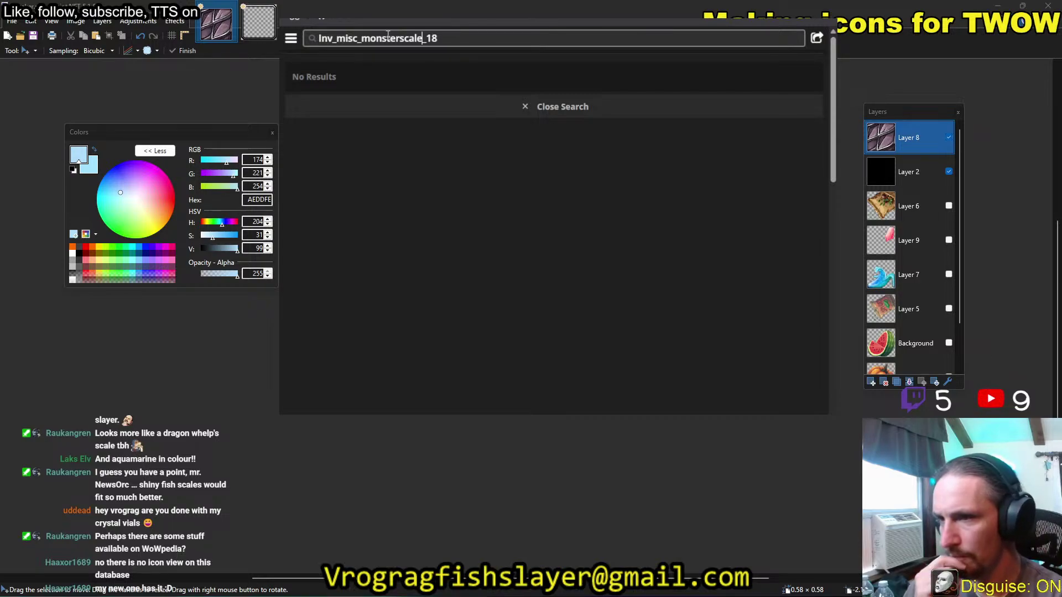
{"action": "key", "text": "Return"}
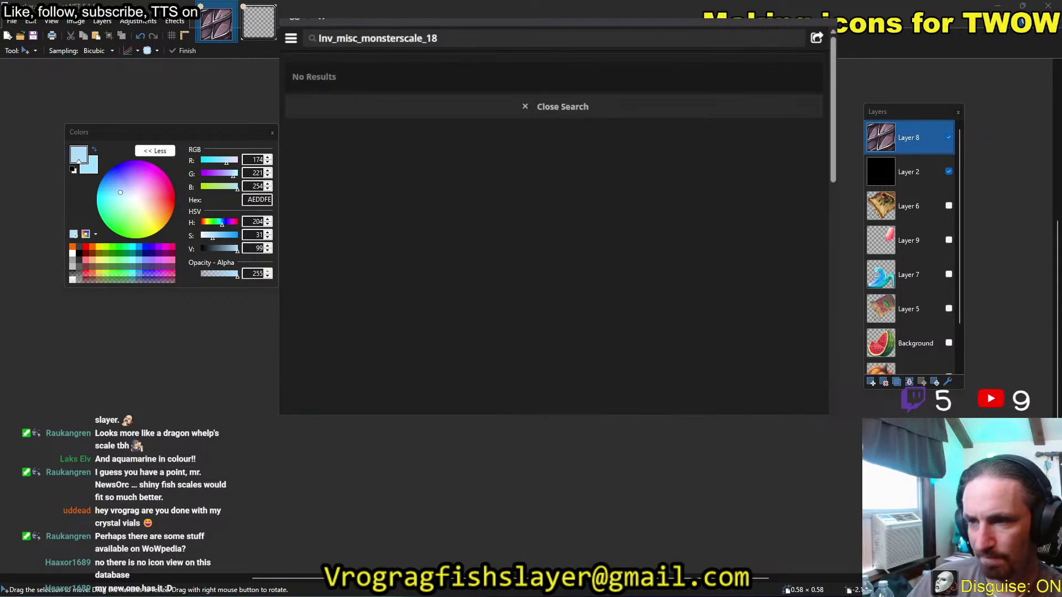
{"action": "key", "text": "alt+Left"}
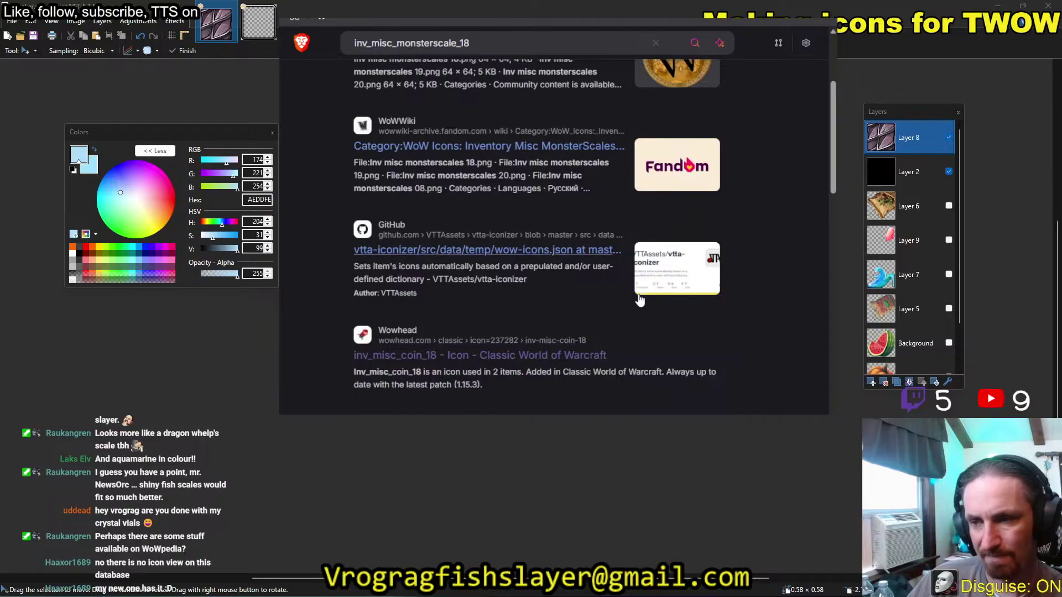
{"action": "scroll", "coordinate": [605, 344], "scroll_direction": "up", "scroll_amount": 4}
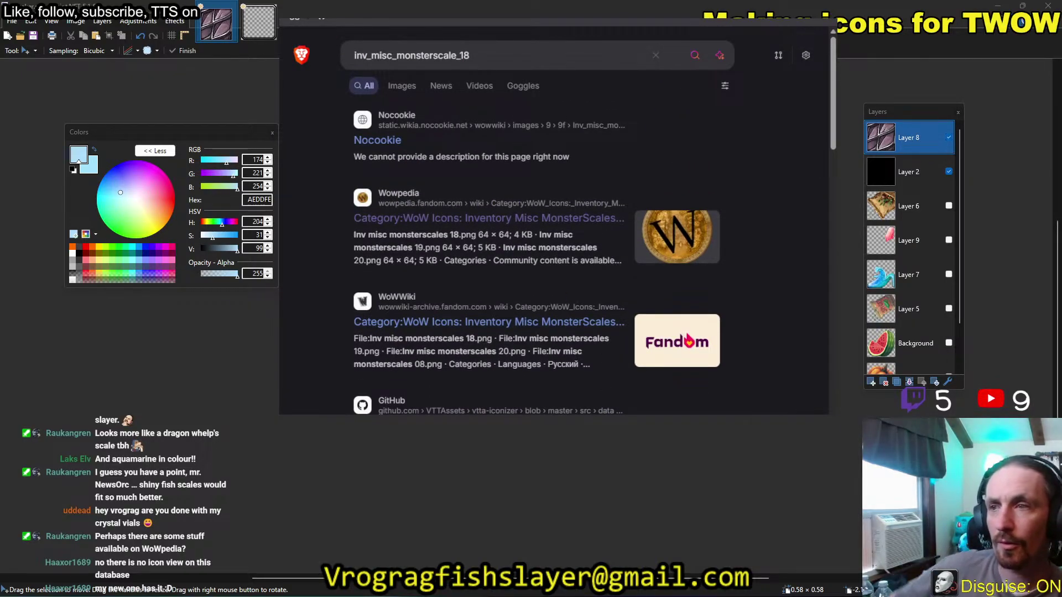
Switch to the Icon Differentiation List spreadsheet and look through the entries around the "Icons to be added with no home" heading.
{"action": "key", "text": "alt+Tab"}
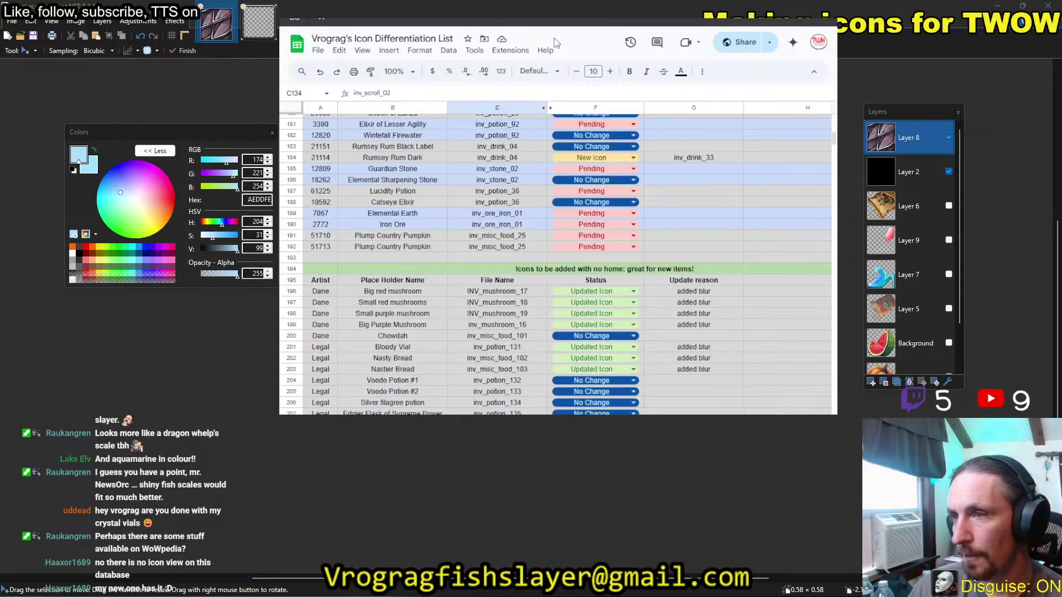
{"action": "scroll", "coordinate": [557, 286], "scroll_direction": "down", "scroll_amount": 5}
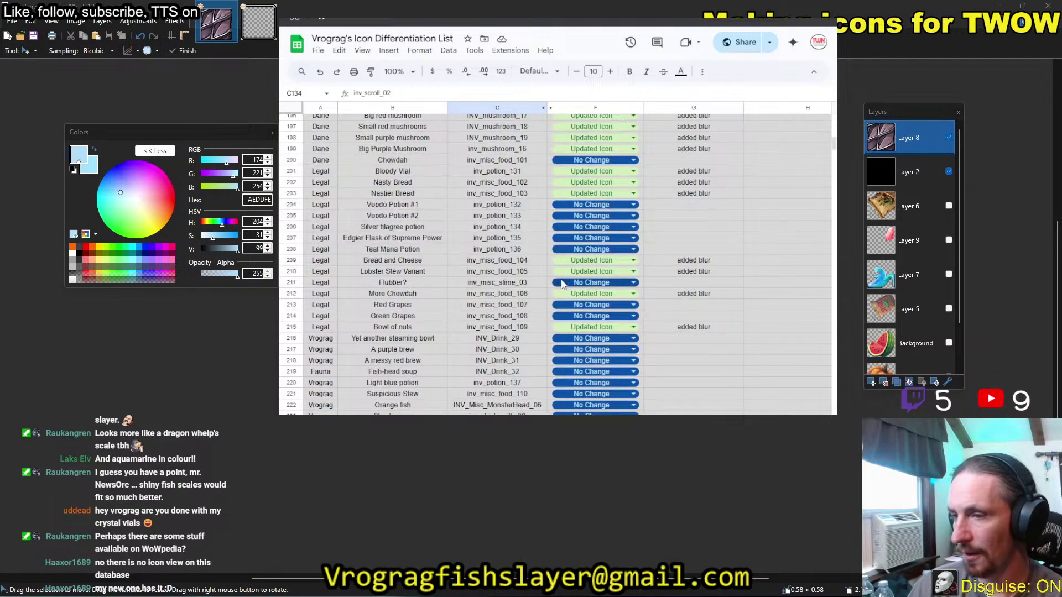
{"action": "scroll", "coordinate": [560, 285], "scroll_direction": "down", "scroll_amount": 3}
{"action": "scroll", "coordinate": [378, 330], "scroll_direction": "up", "scroll_amount": 10}
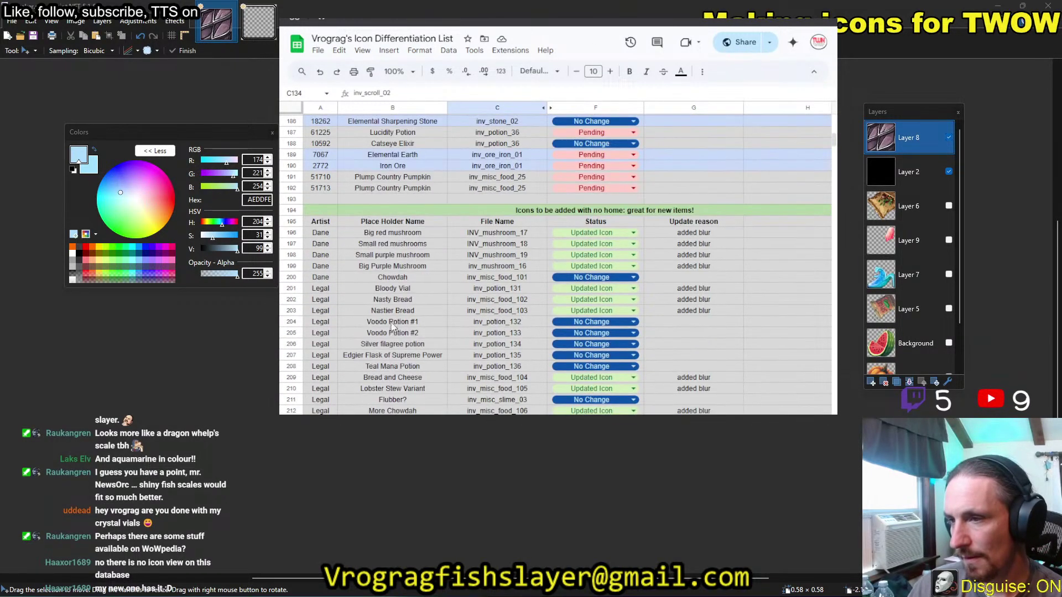
{"action": "right_click", "coordinate": [293, 323]}
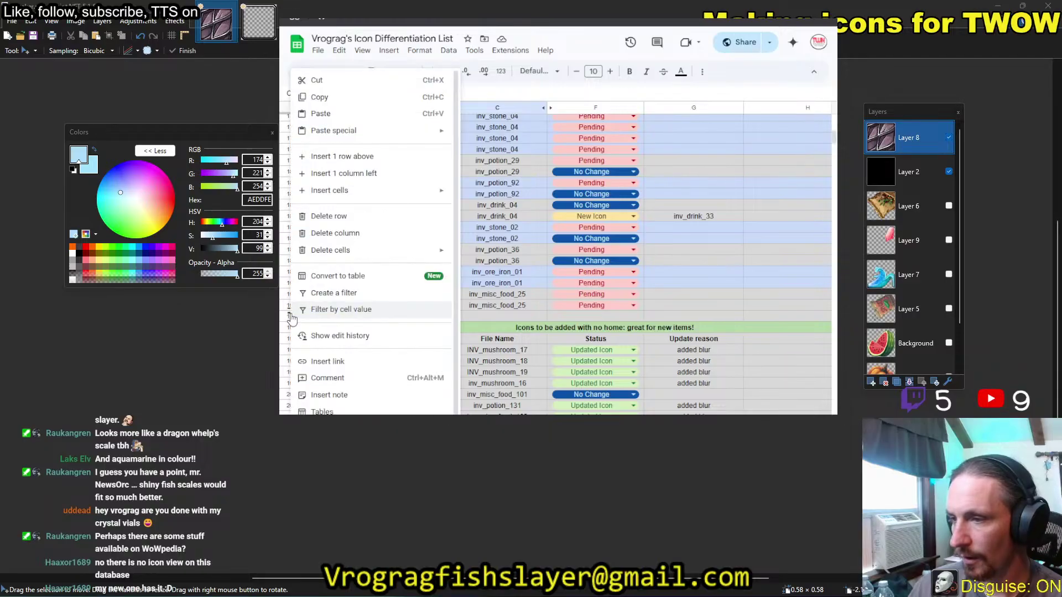
{"action": "left_click", "coordinate": [374, 158]}
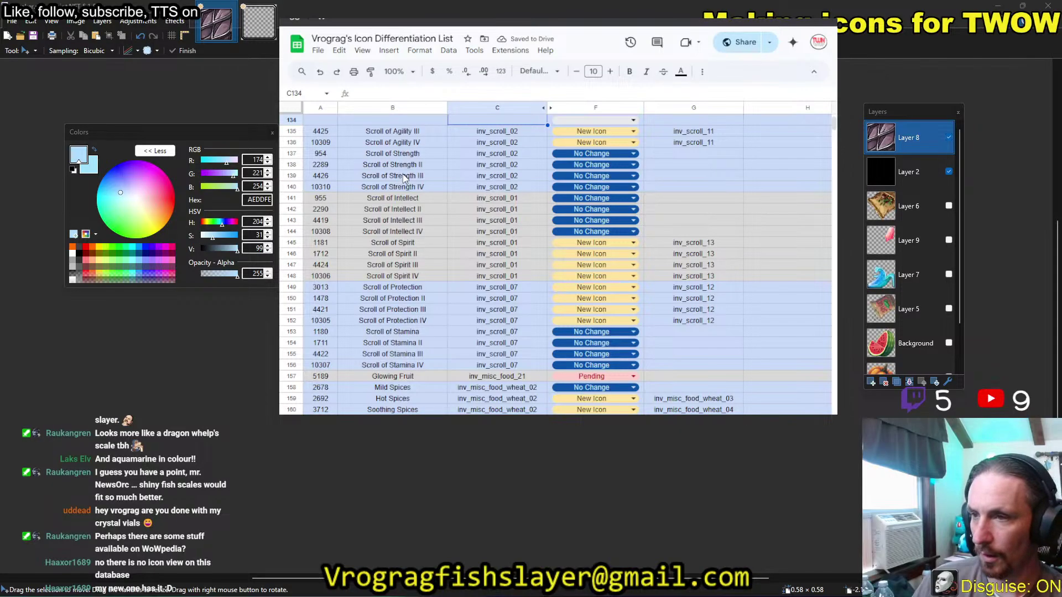
{"action": "key", "text": "ctrl+z"}
Insert ten blank rows at row 193, between the Plump Country Pumpkin entries and the "Icons to be added with no home" heading.
{"action": "scroll", "coordinate": [412, 227], "scroll_direction": "down", "scroll_amount": 7}
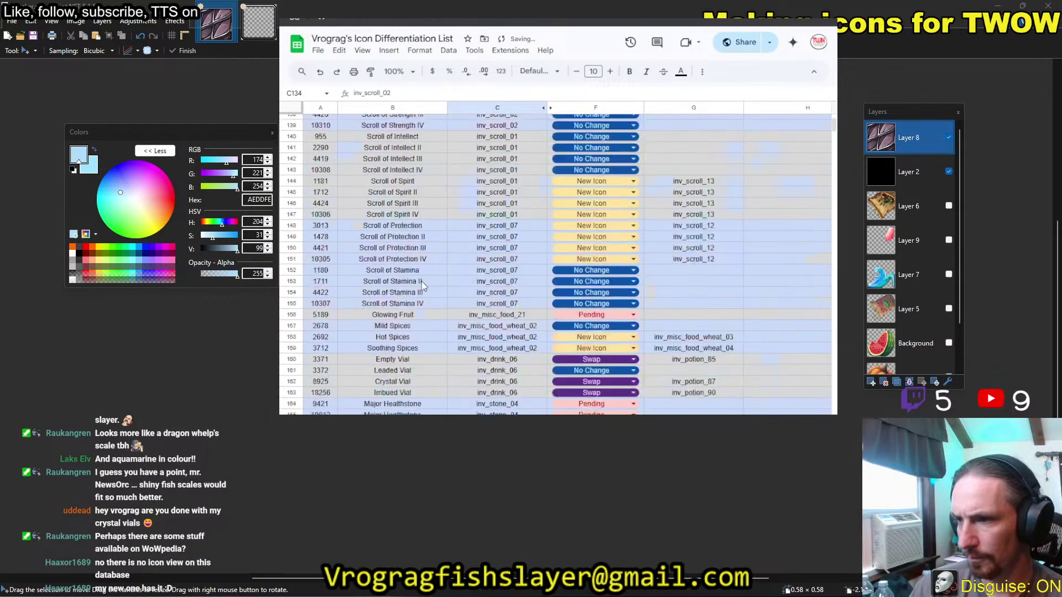
{"action": "scroll", "coordinate": [425, 369], "scroll_direction": "down", "scroll_amount": 3}
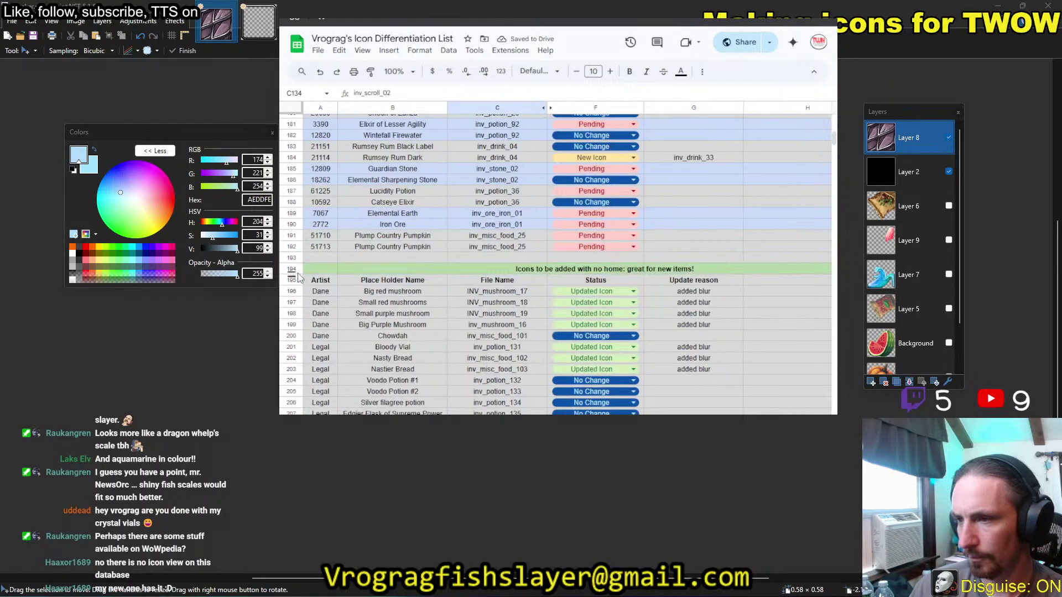
{"action": "left_click", "coordinate": [292, 258]}
{"action": "right_click", "coordinate": [292, 258]}
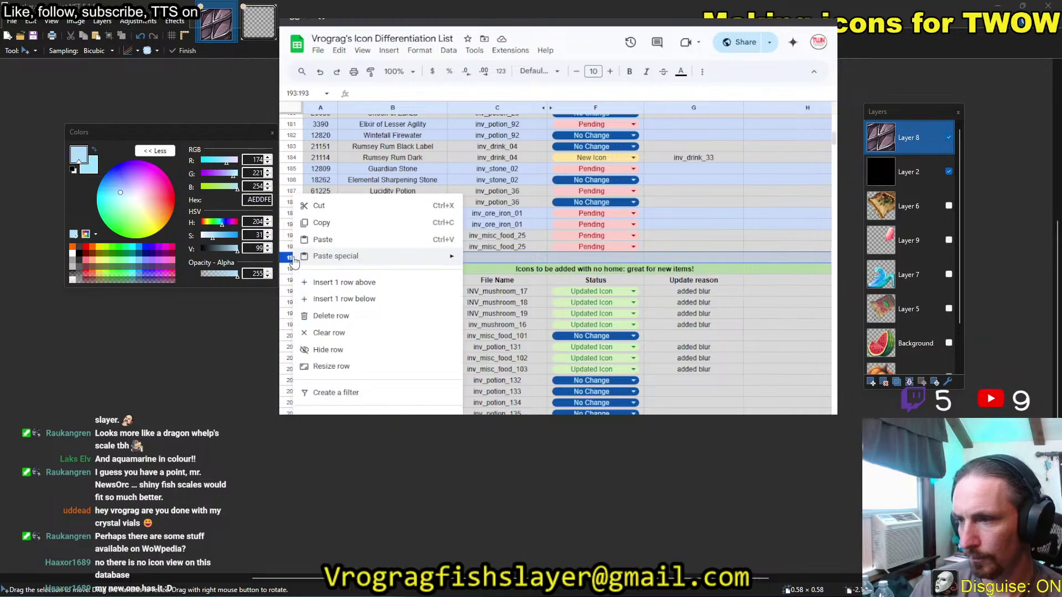
{"action": "left_click", "coordinate": [344, 283]}
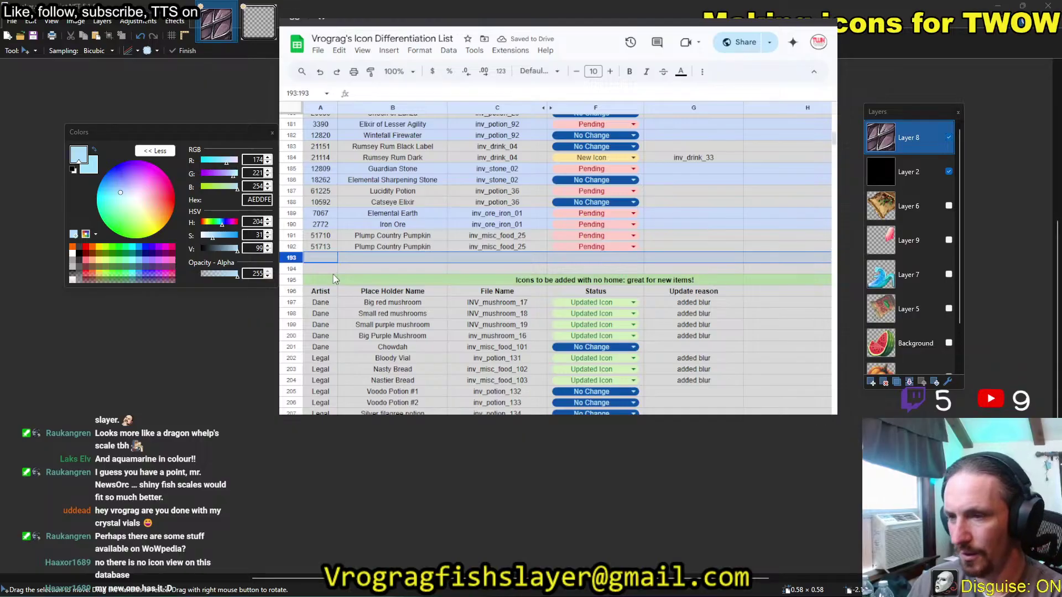
{"action": "key", "text": "ctrl+y"}
{"action": "key", "text": "ctrl+y"}
{"action": "key", "text": "ctrl+y"}
{"action": "key", "text": "ctrl+y"}
{"action": "key", "text": "ctrl+y"}
{"action": "key", "text": "ctrl+y"}
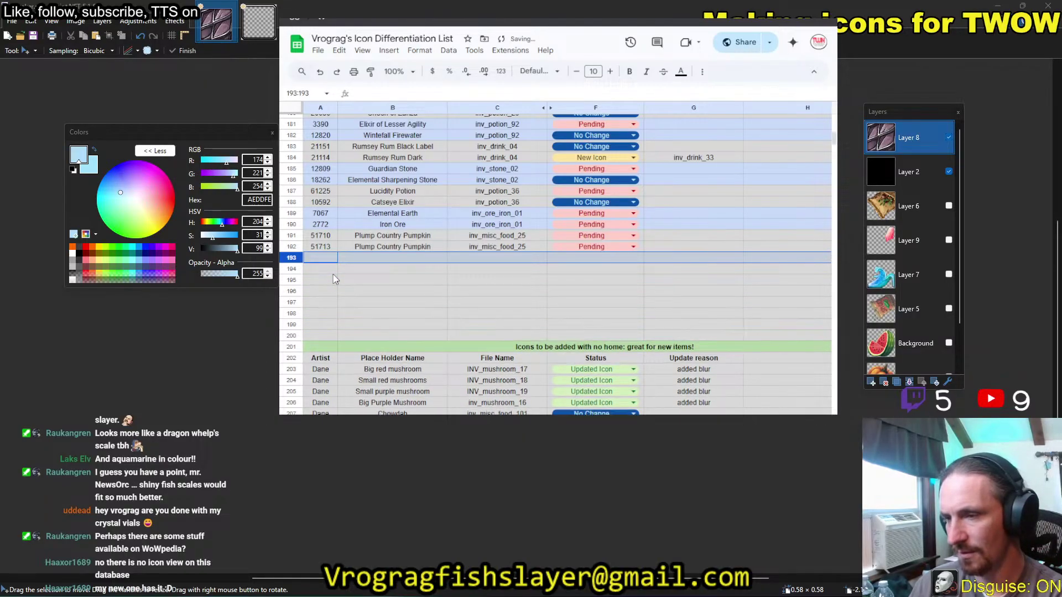
{"action": "key", "text": "ctrl+y"}
{"action": "key", "text": "ctrl+y"}
{"action": "key", "text": "ctrl+y"}
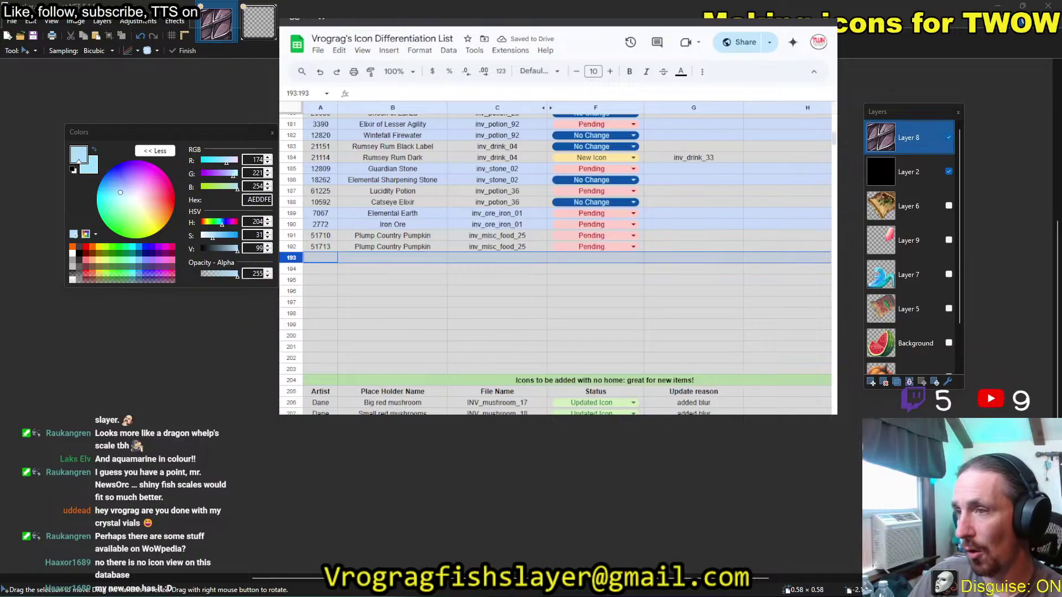
Switch to the Turtle WoW database's murloc item list, check the scale-like icons and the Murloc Fin page, and return to the list.
{"action": "key", "text": "ctrl+Tab"}
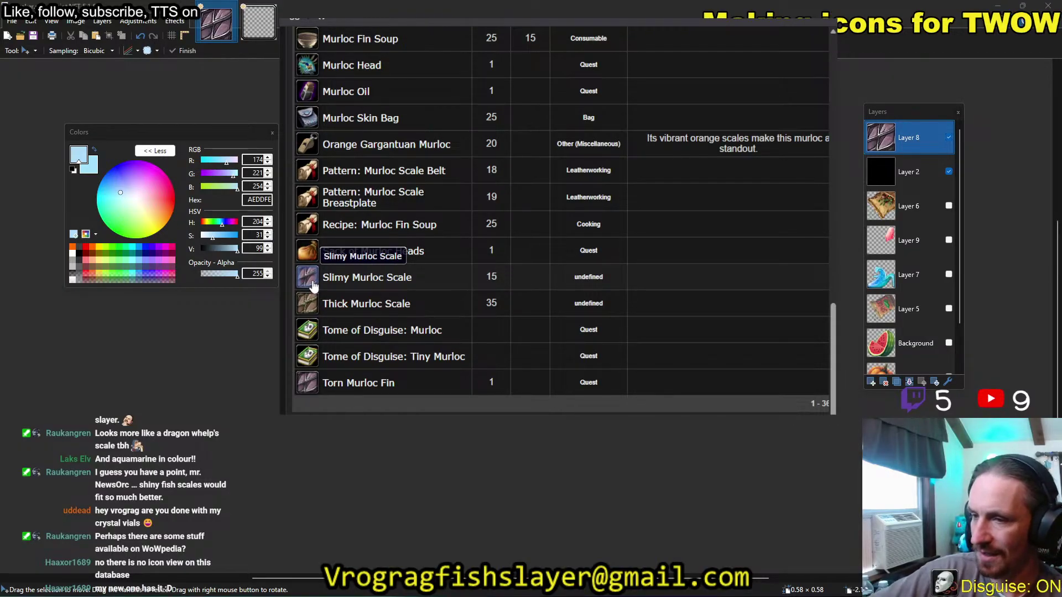
{"action": "scroll", "coordinate": [416, 295], "scroll_direction": "up", "scroll_amount": 5}
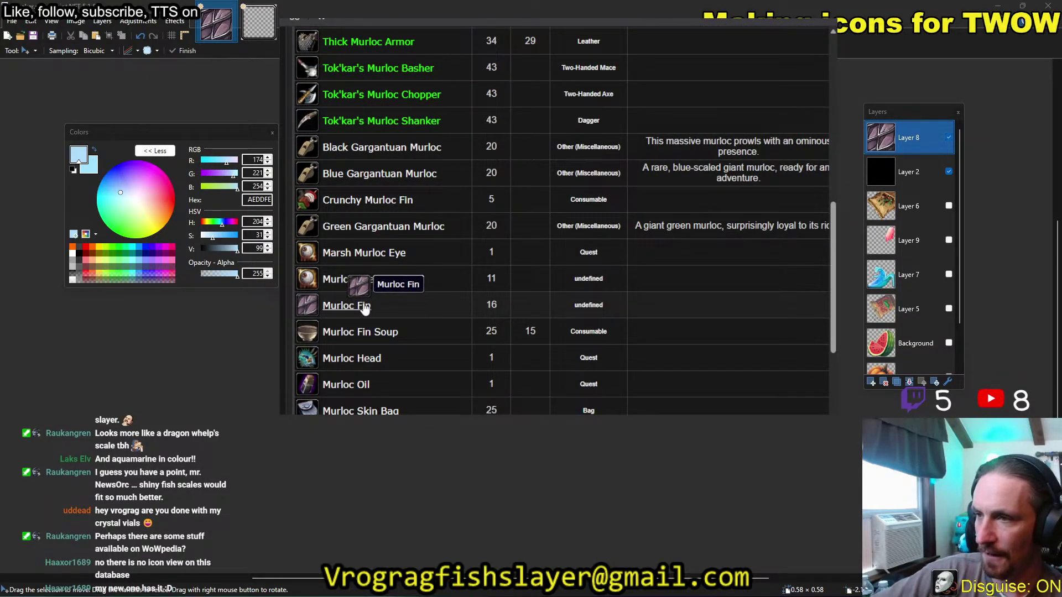
{"action": "scroll", "coordinate": [423, 321], "scroll_direction": "up", "scroll_amount": 2}
{"action": "scroll", "coordinate": [429, 331], "scroll_direction": "up", "scroll_amount": 5}
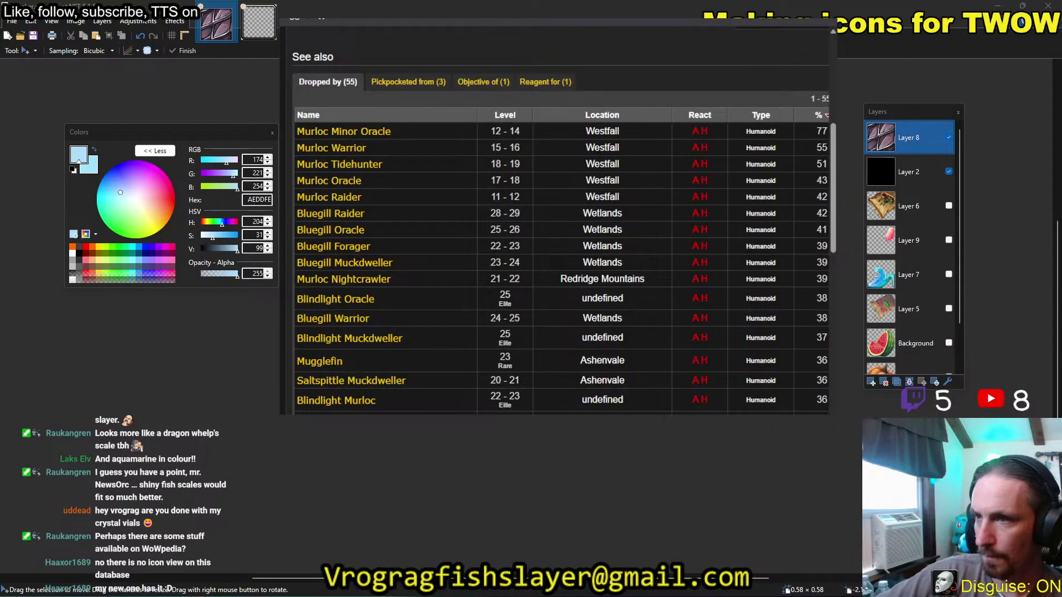
{"action": "key", "text": "alt+Left"}
{"action": "scroll", "coordinate": [498, 360], "scroll_direction": "down", "scroll_amount": 10}
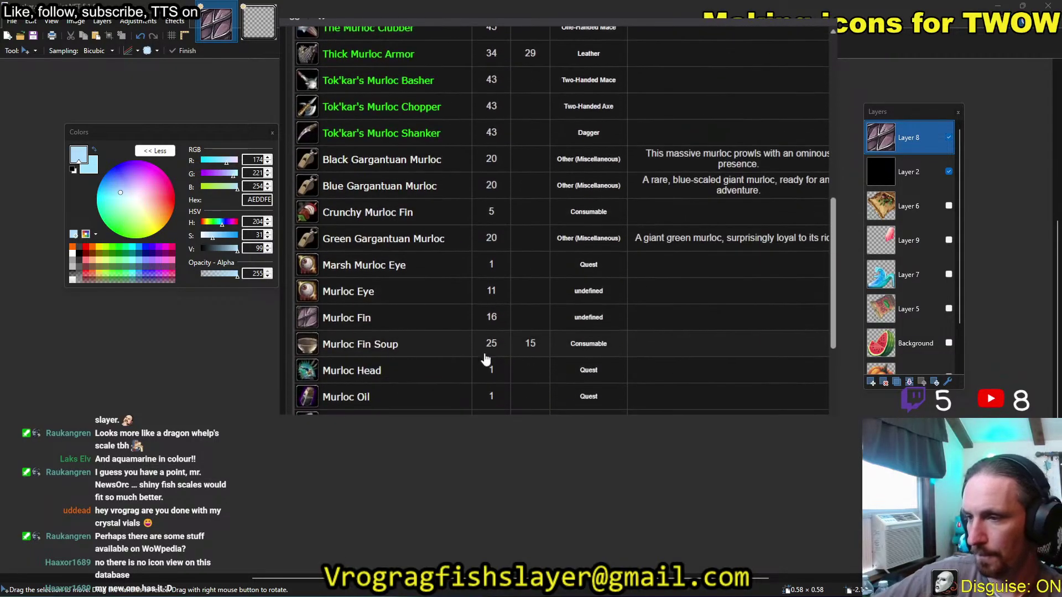
{"action": "scroll", "coordinate": [490, 378], "scroll_direction": "down", "scroll_amount": 2}
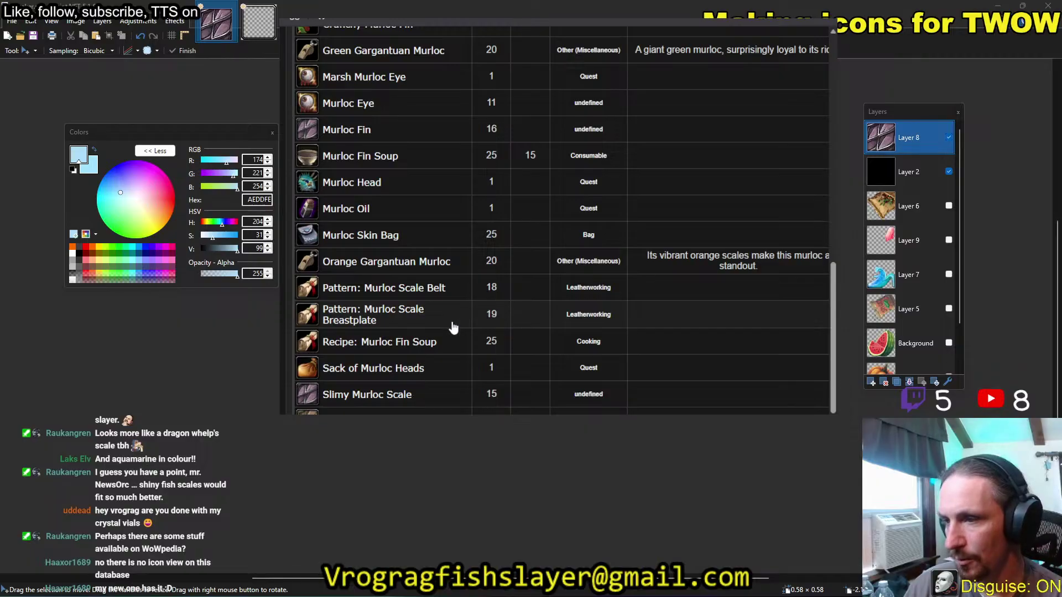
{"action": "scroll", "coordinate": [453, 332], "scroll_direction": "down", "scroll_amount": 3}
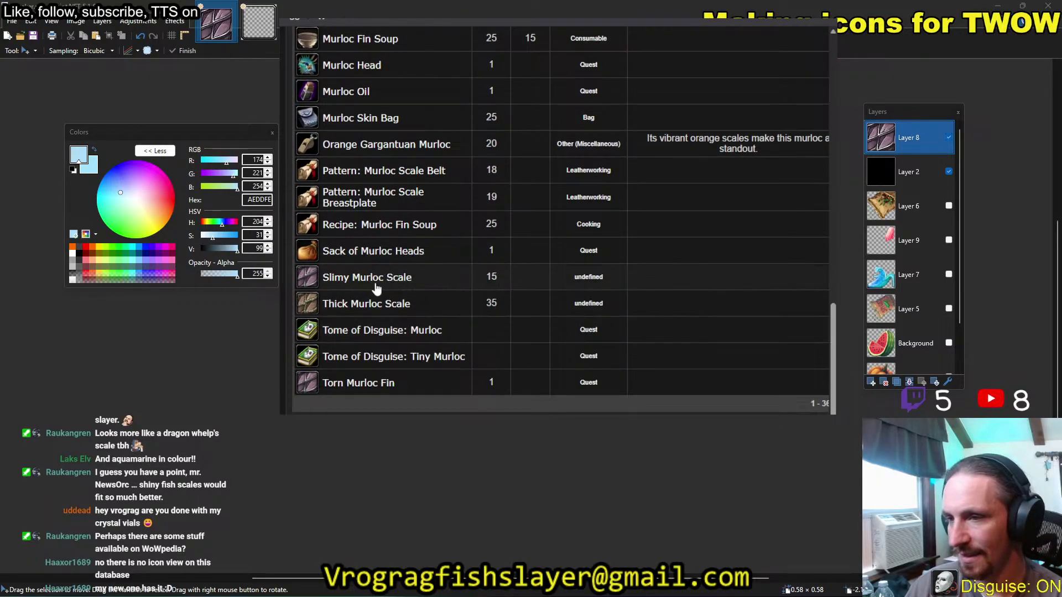
Open the Slimy Murloc Scale item page and review the Murloc Fin page with its drop sources.
{"action": "left_click", "coordinate": [341, 277]}
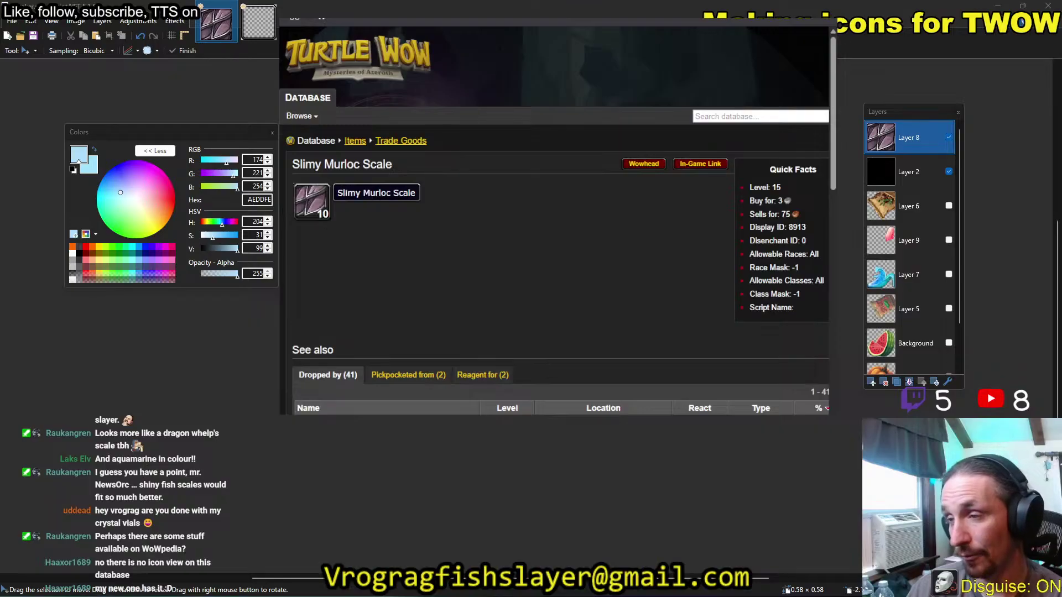
{"action": "scroll", "coordinate": [553, 221], "scroll_direction": "down", "scroll_amount": 5}
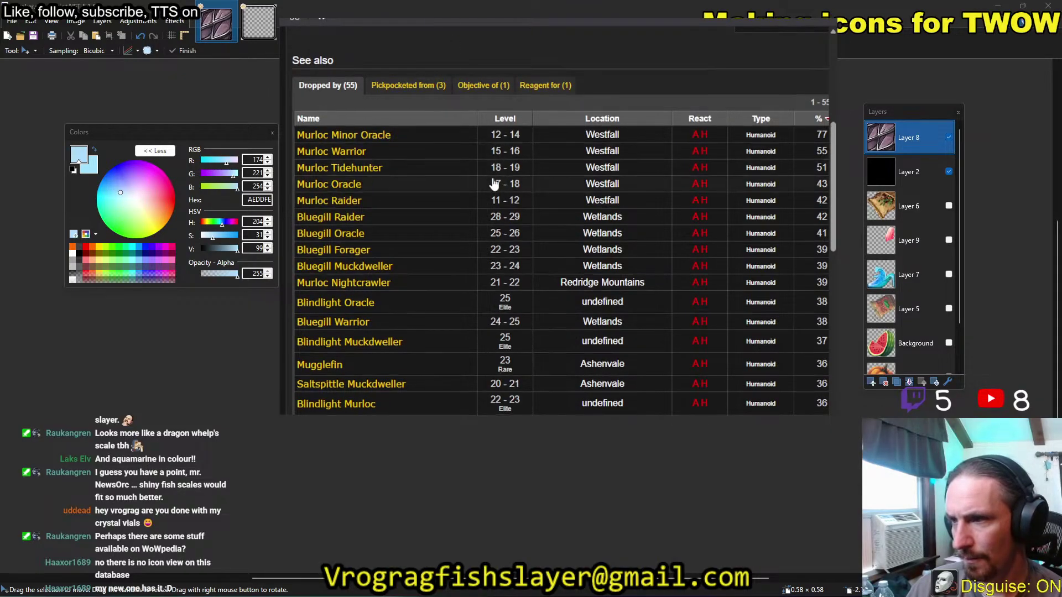
{"action": "scroll", "coordinate": [495, 232], "scroll_direction": "up", "scroll_amount": 5}
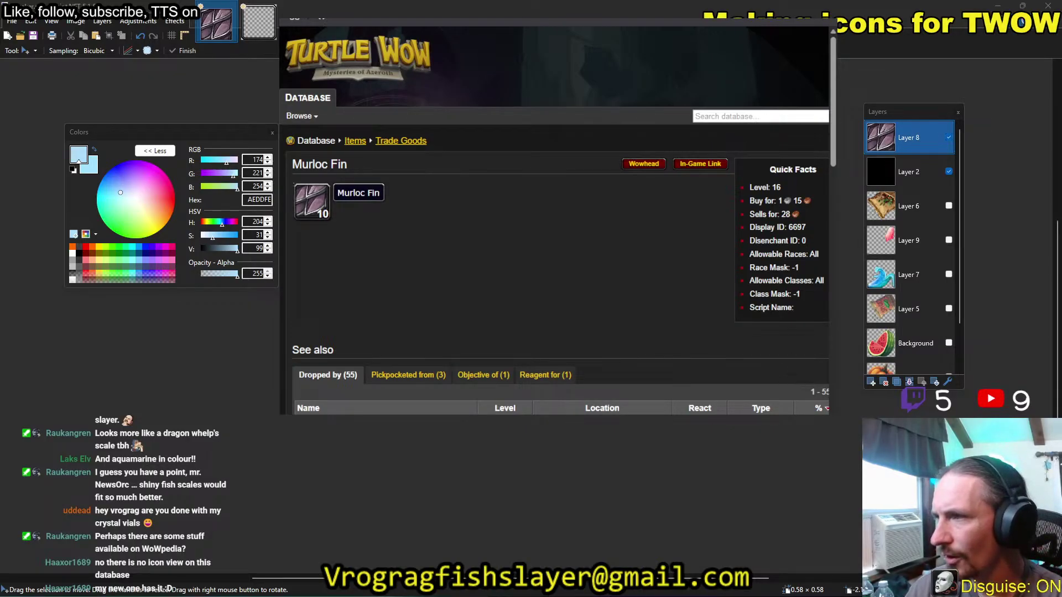
{"action": "left_click_drag", "start_coordinate": [284, 10], "coordinate": [285, 21]}
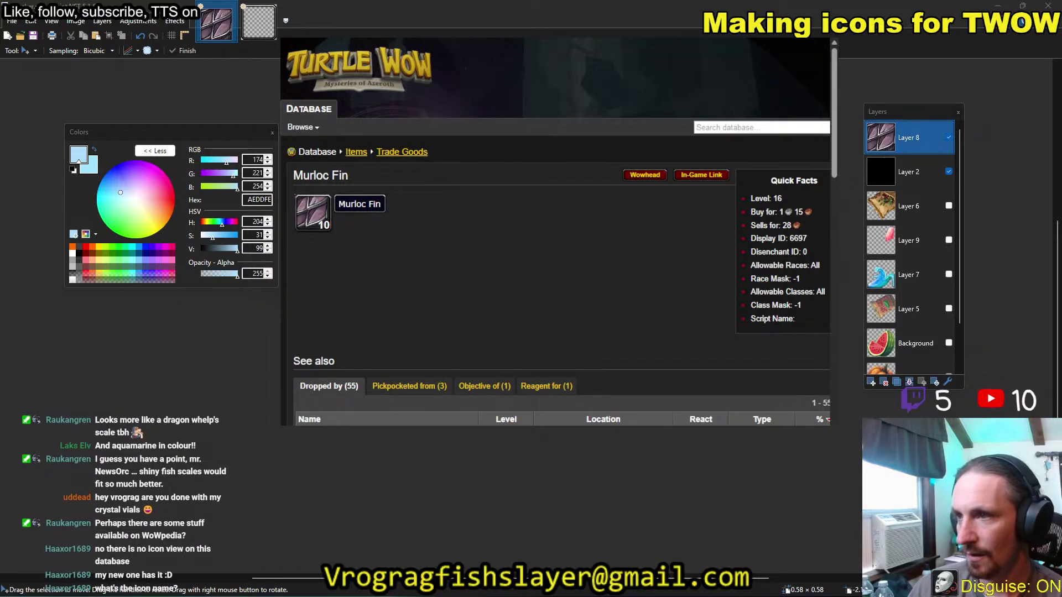
Return to the icon spreadsheet and enter item ID 1468 in cell A193, below the Plump Country Pumpkin entries.
{"action": "key", "text": "ctrl+Tab"}
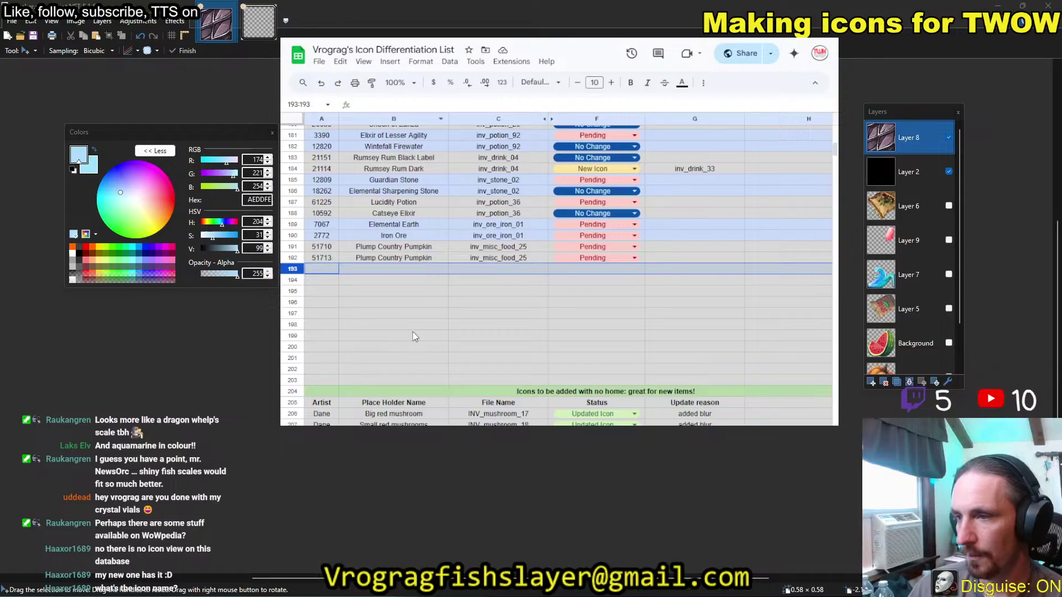
{"action": "left_click", "coordinate": [324, 281]}
{"action": "left_click", "coordinate": [323, 270]}
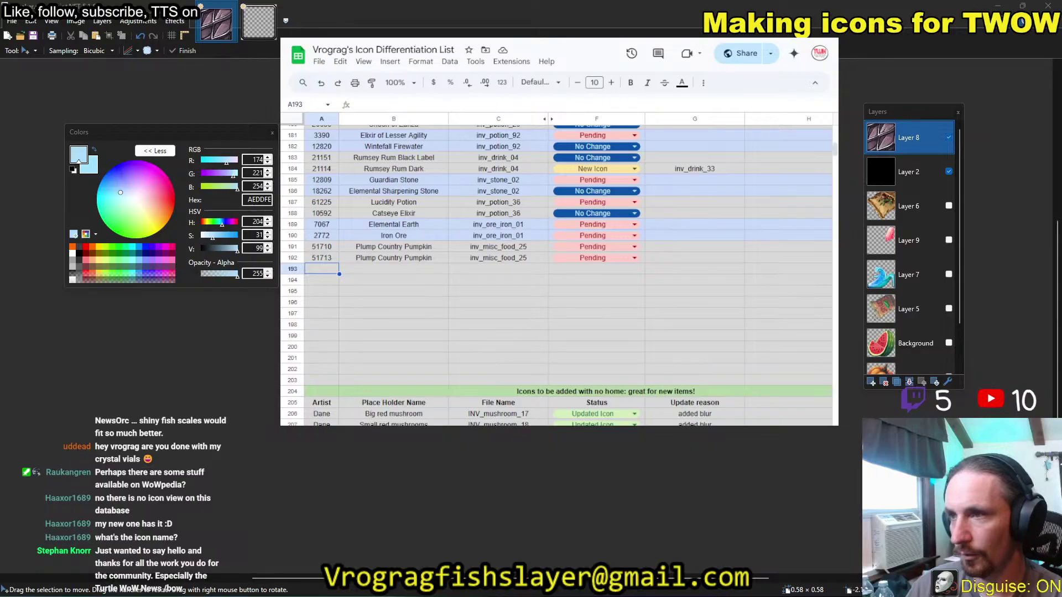
{"action": "key", "text": "ctrl+Tab"}
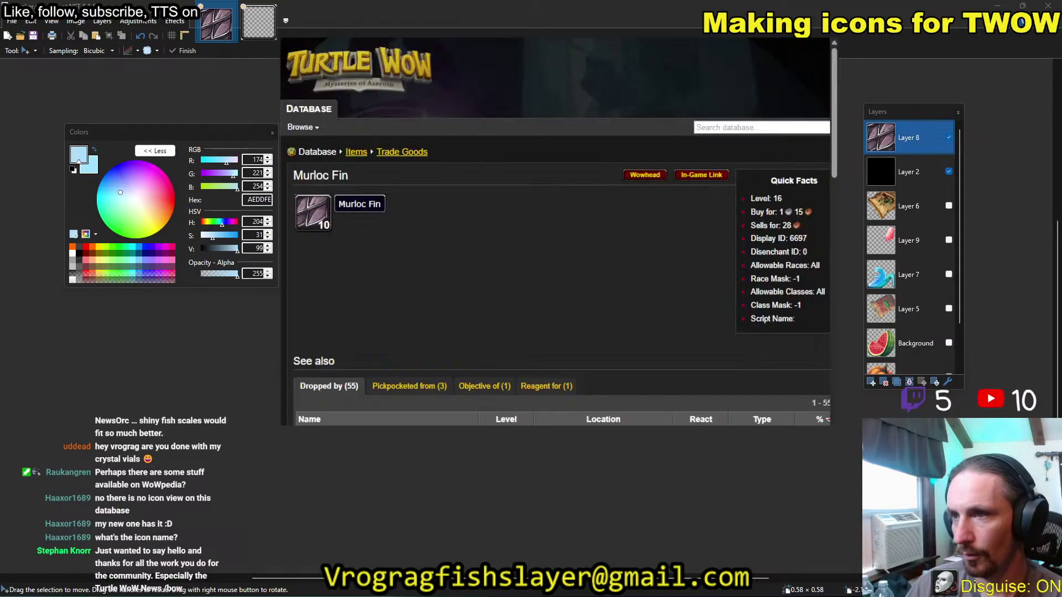
{"action": "key", "text": "ctrl+Tab"}
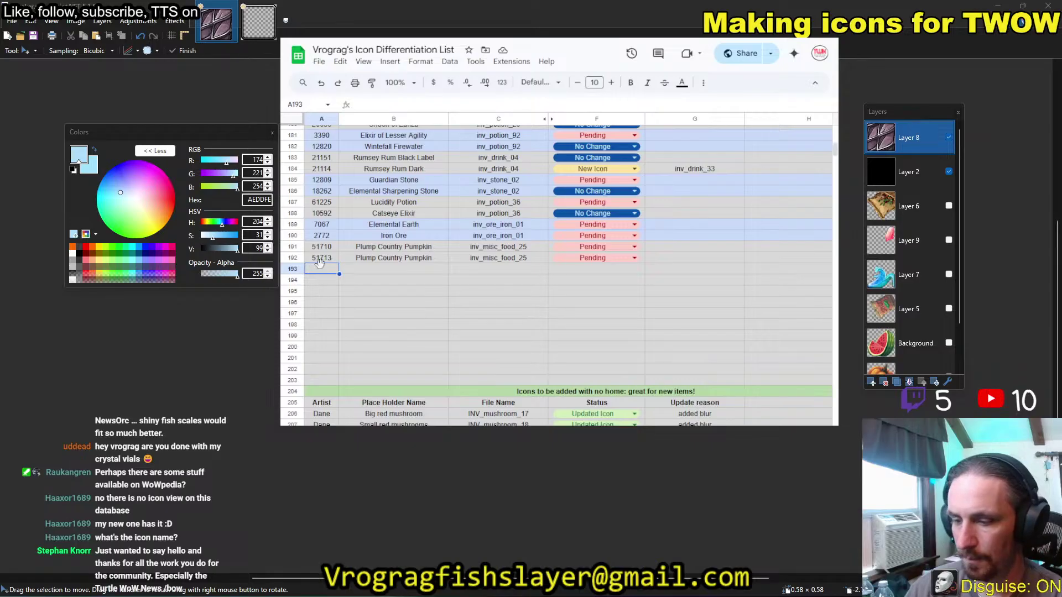
{"action": "type", "text": "1468"}
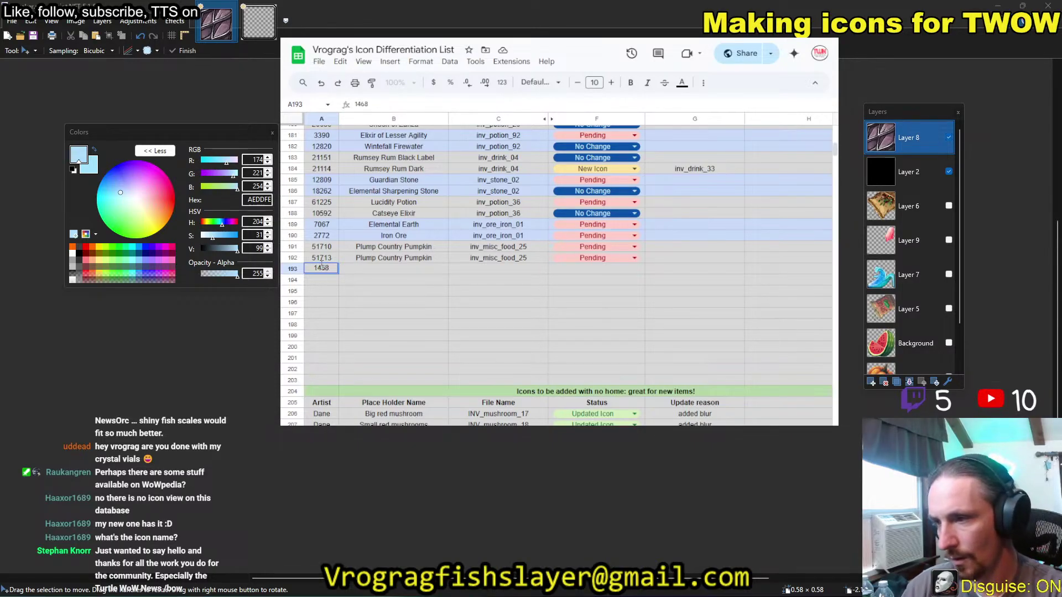
{"action": "key", "text": "Return"}
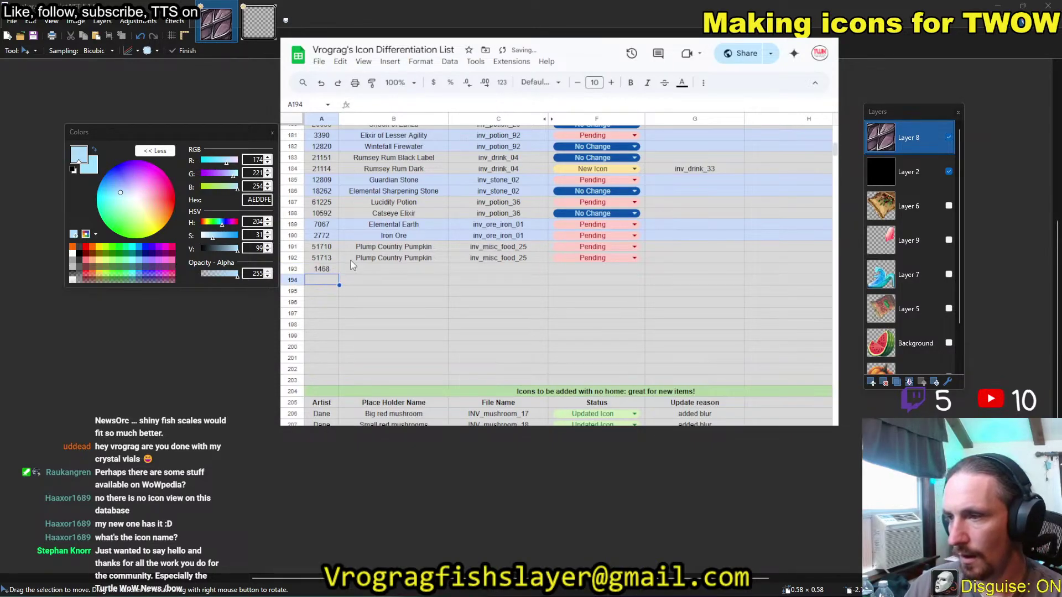
Enter the item name Murloc Scale in cell B193, beside item ID 1468.
{"action": "left_click", "coordinate": [383, 268]}
{"action": "type", "text": "Mu"}
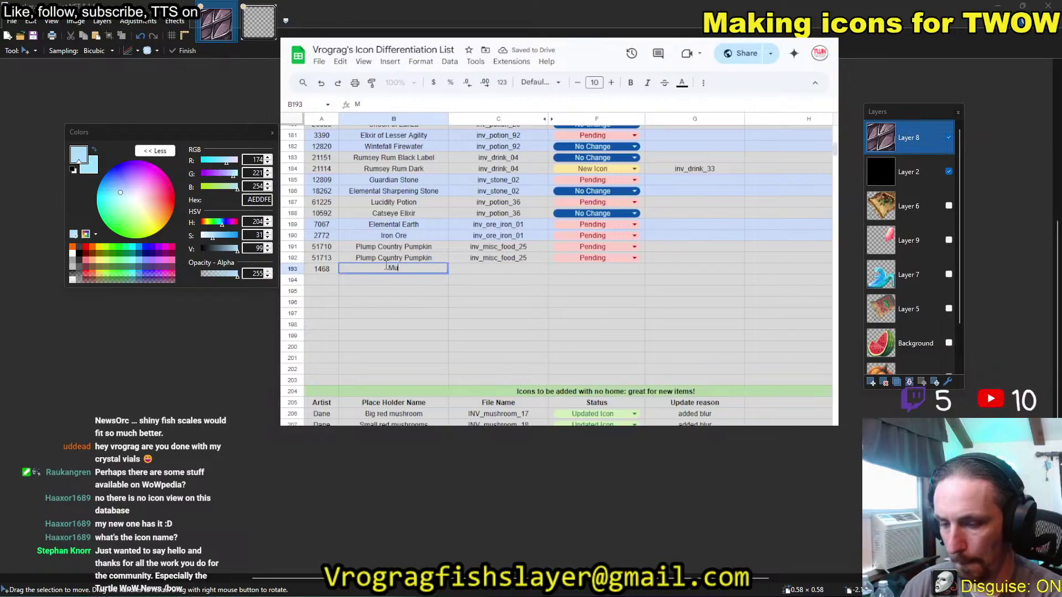
{"action": "type", "text": "r"}
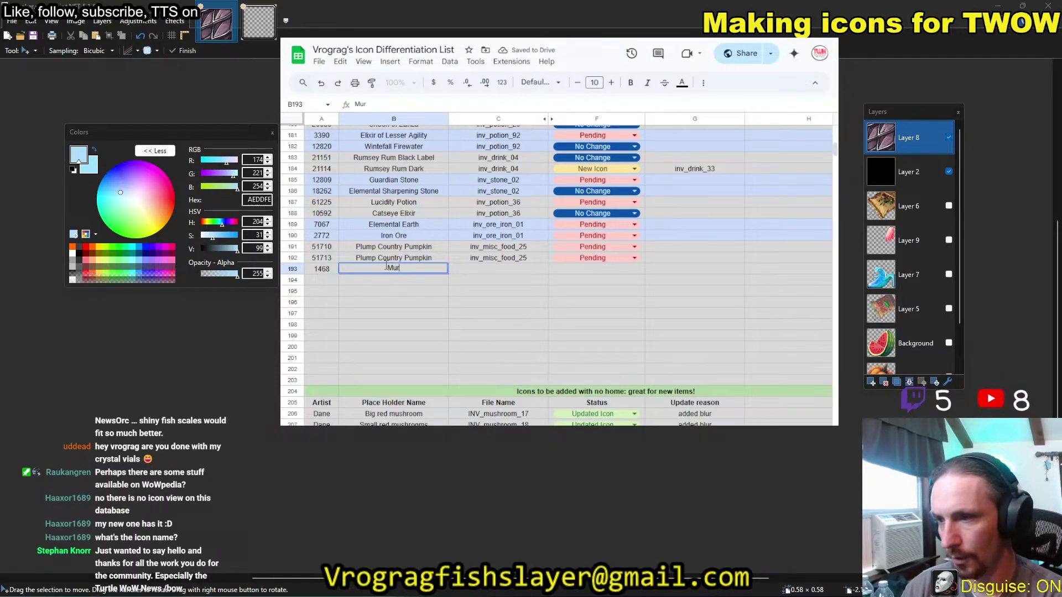
{"action": "type", "text": "loc Scale"}
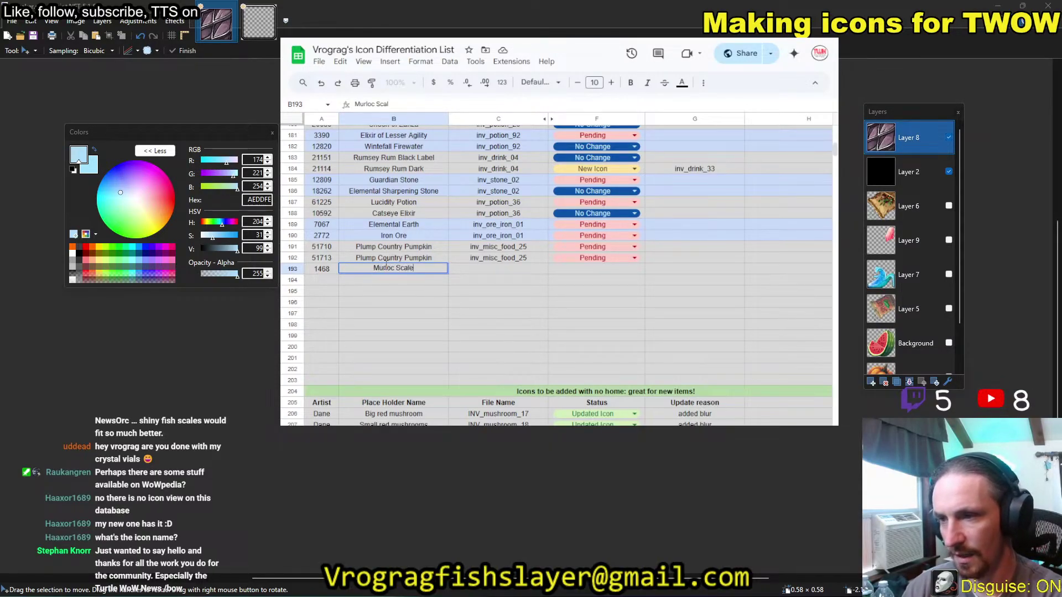
{"action": "key", "text": "Tab"}
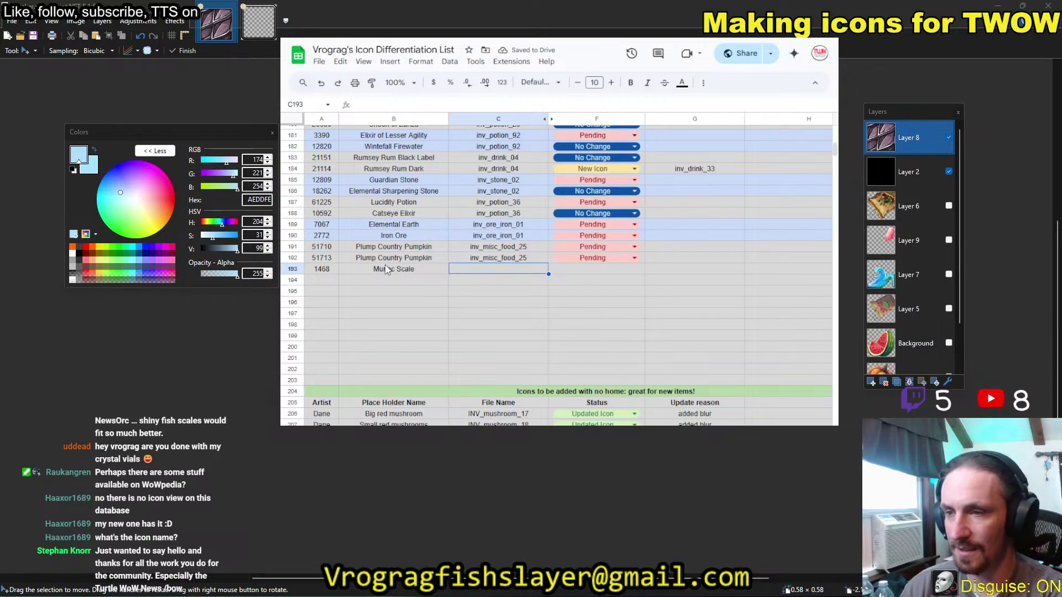
Enter the file name inv_misc_monsterscale_02 in cell C193, checking the icon number in the Talent Builder icon picker.
{"action": "type", "text": "inv"}
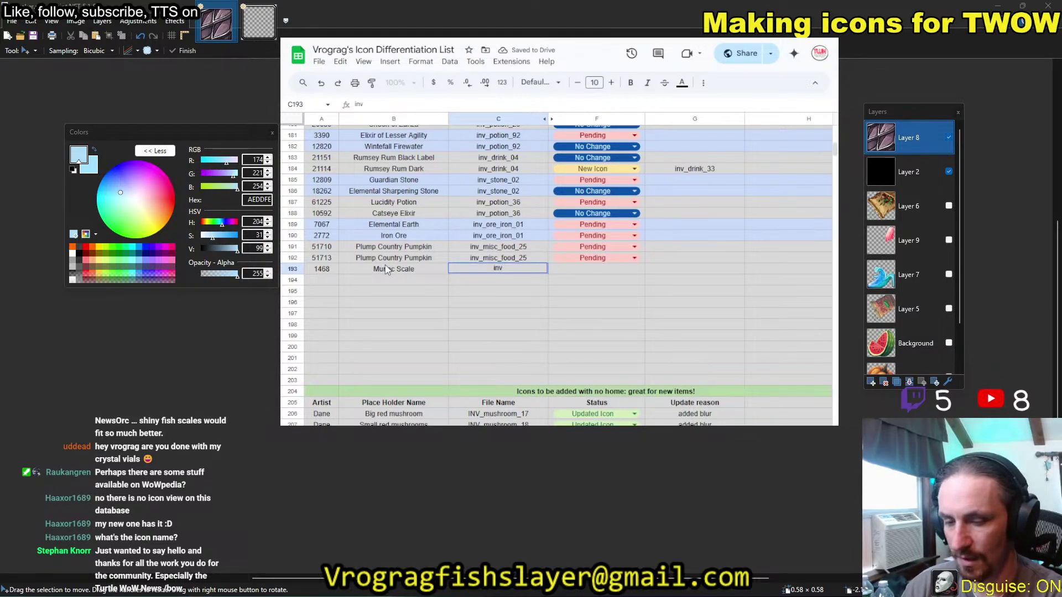
{"action": "type", "text": "_mis"}
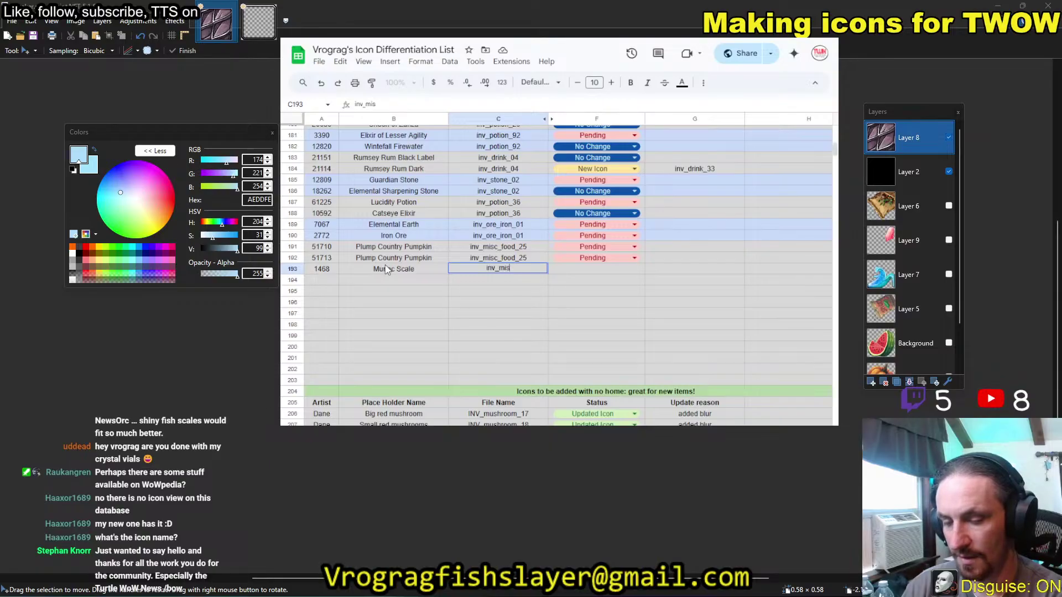
{"action": "type", "text": "c_monsterscale"}
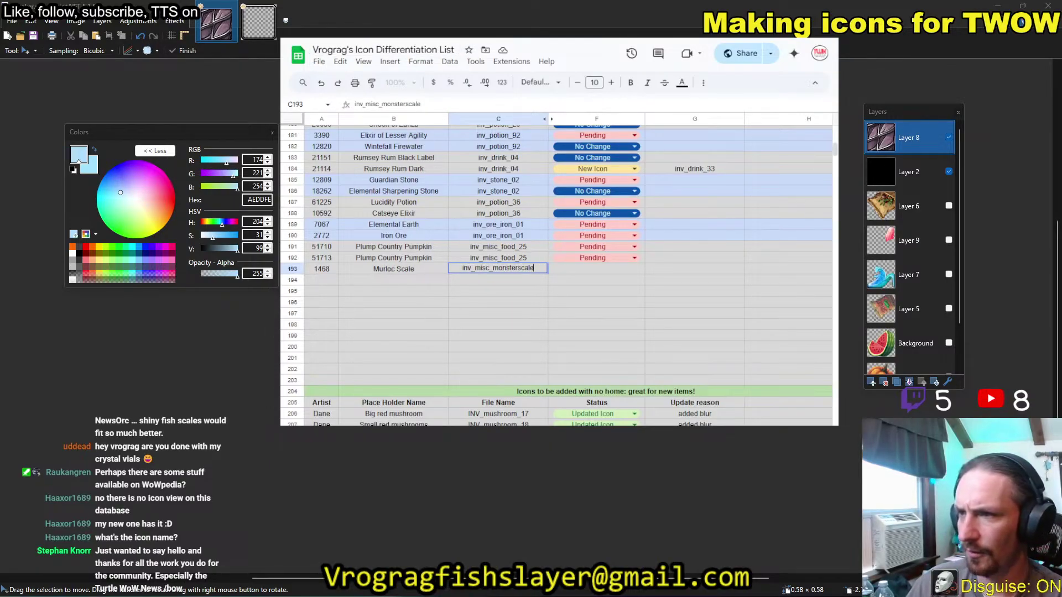
{"action": "key", "text": "alt+Tab"}
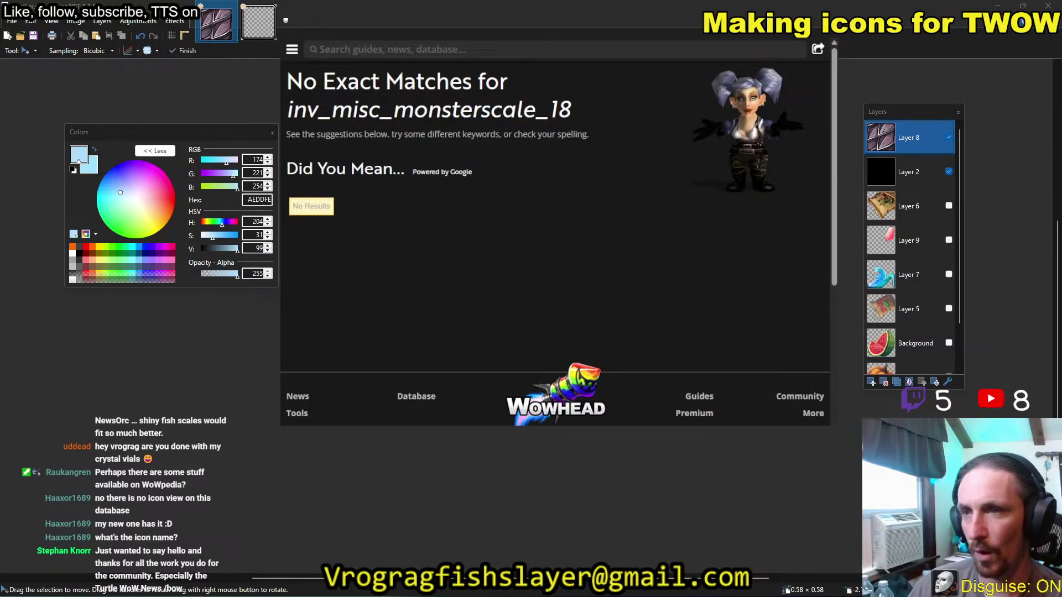
{"action": "key", "text": "alt+Tab"}
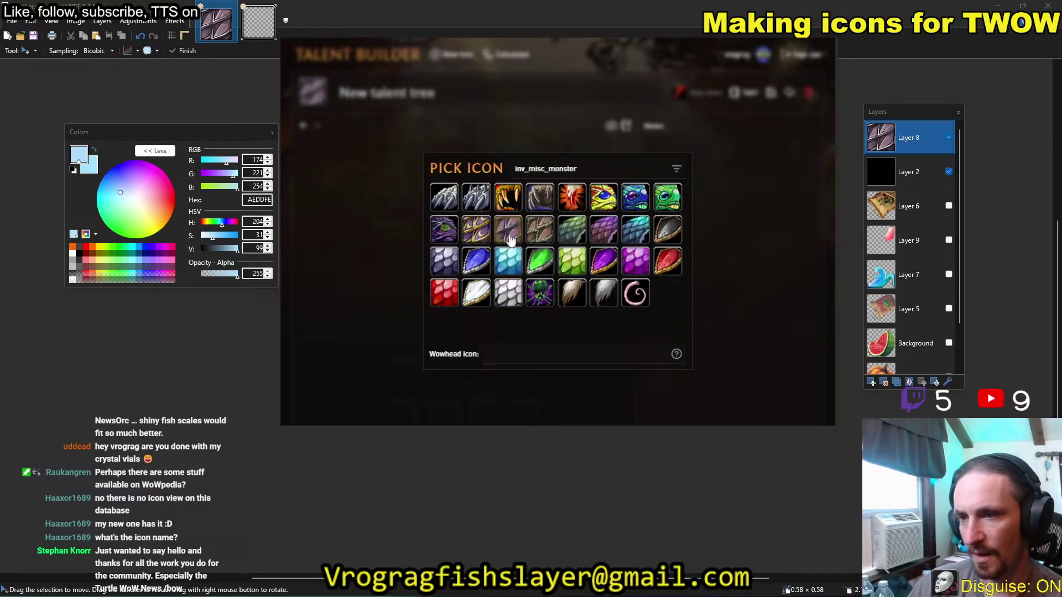
{"action": "key", "text": "alt+Tab"}
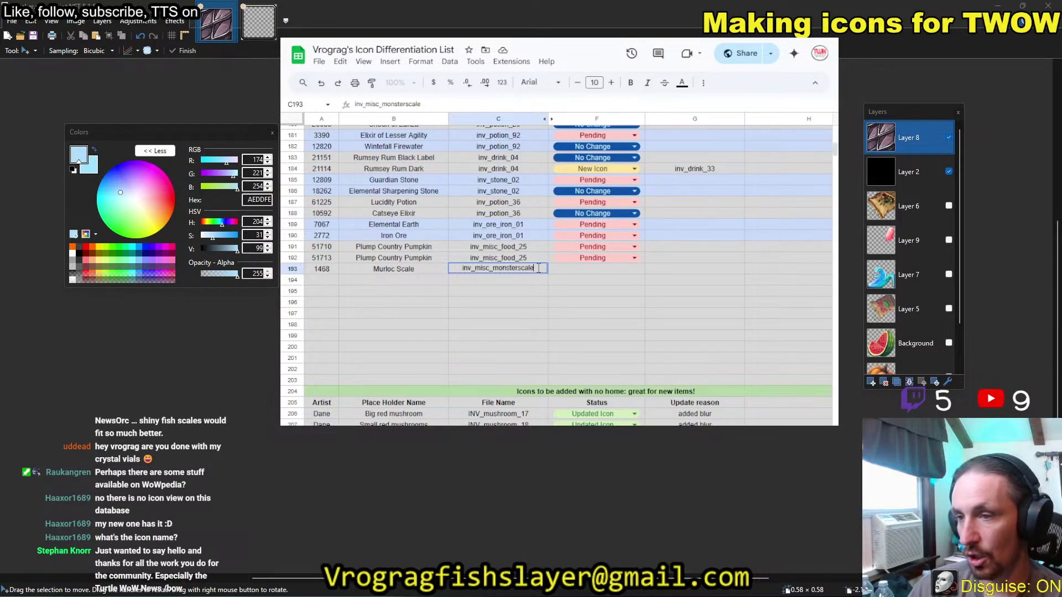
{"action": "type", "text": "_02"}
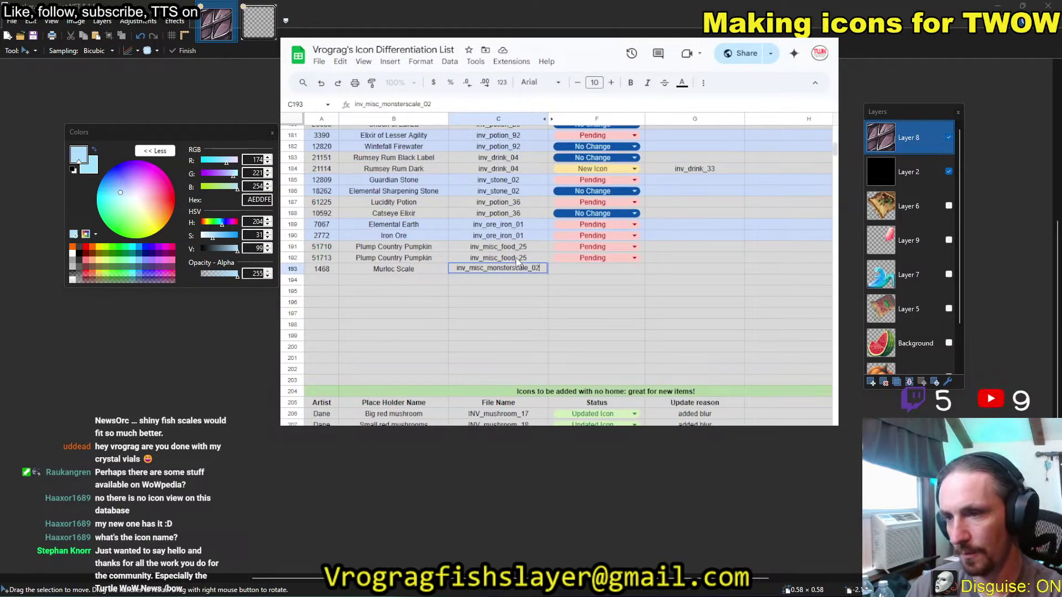
{"action": "key", "text": "Return"}
{"action": "key", "text": "Up"}
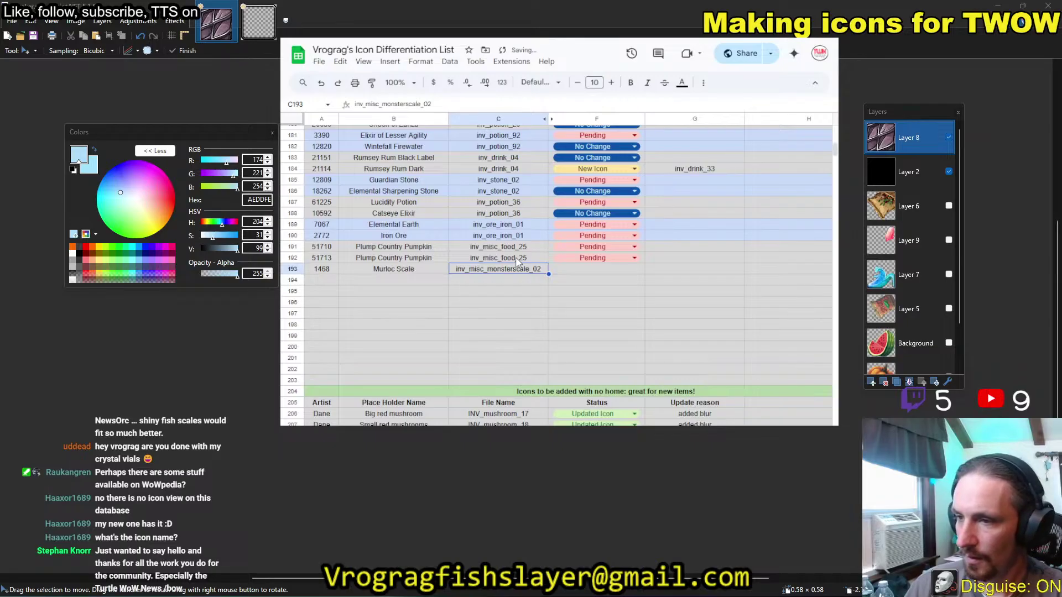
Check the Slimy Murloc Scale database page, then fill row 194 with item ID 5784 and the name Slimey Murloc Scale.
{"action": "key", "text": "Down"}
{"action": "key", "text": "Left"}
{"action": "key", "text": "Left"}
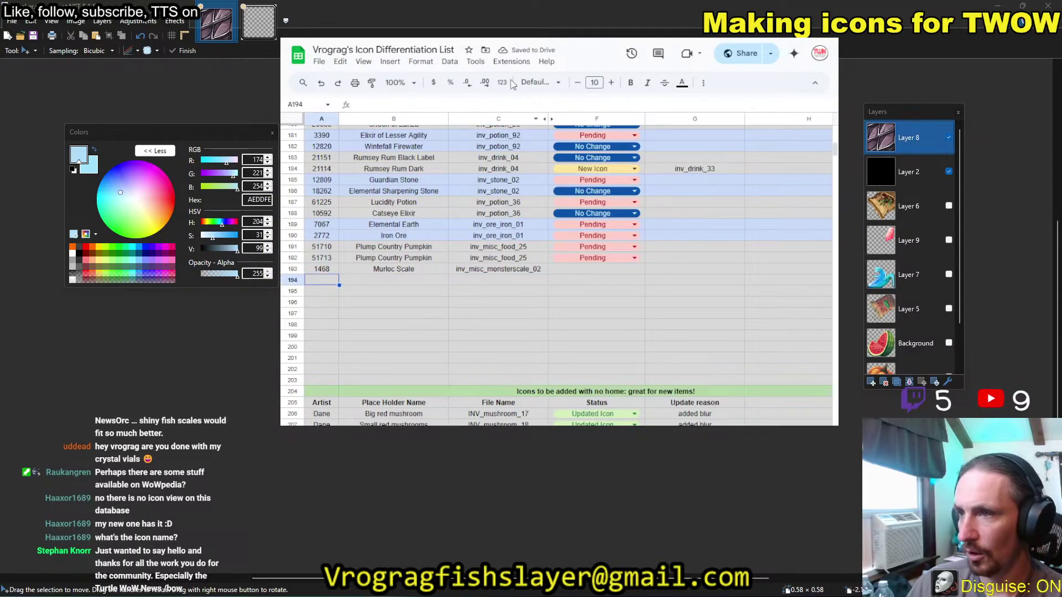
{"action": "key", "text": "ctrl+Tab"}
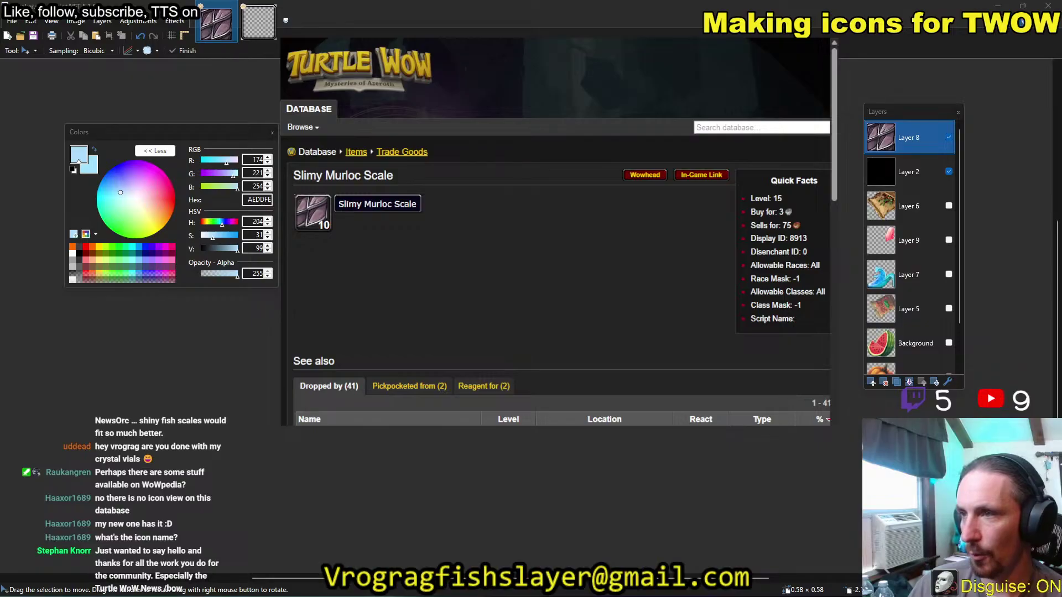
{"action": "key", "text": "ctrl+shift+Tab"}
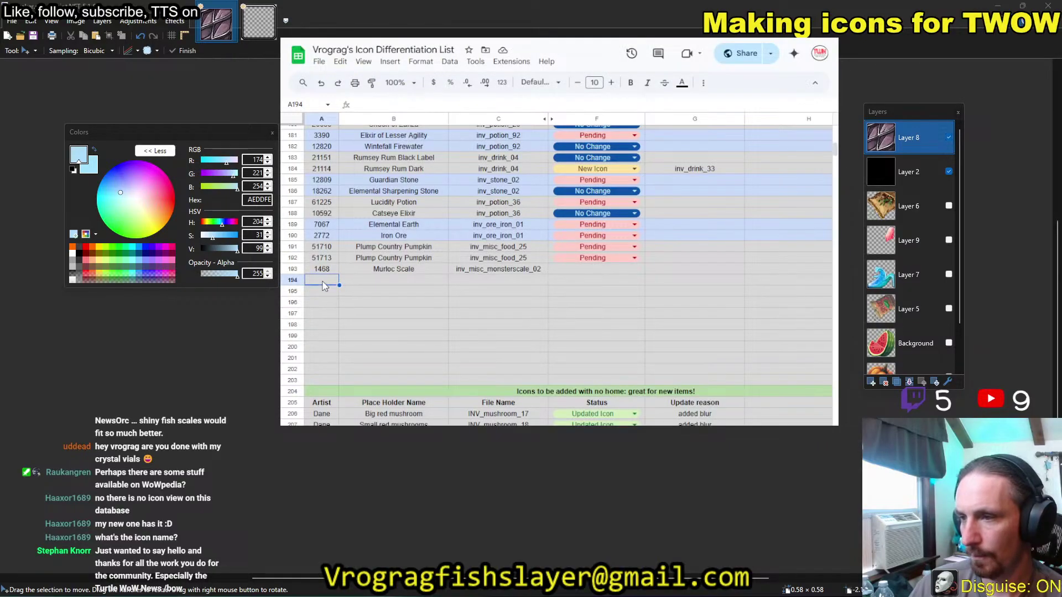
{"action": "type", "text": "5784"}
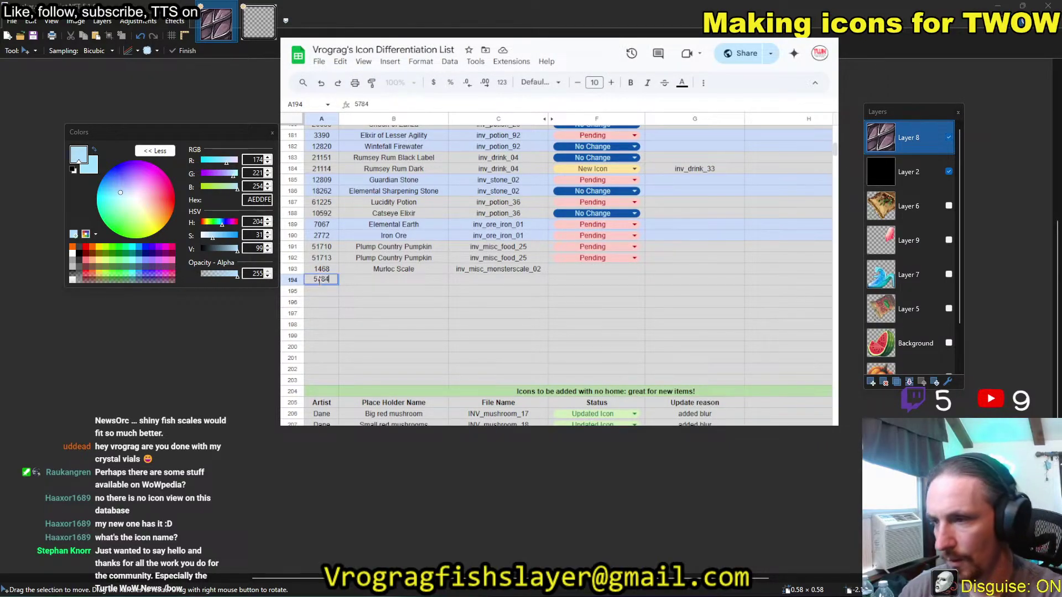
{"action": "key", "text": "Tab"}
{"action": "type", "text": "S"}
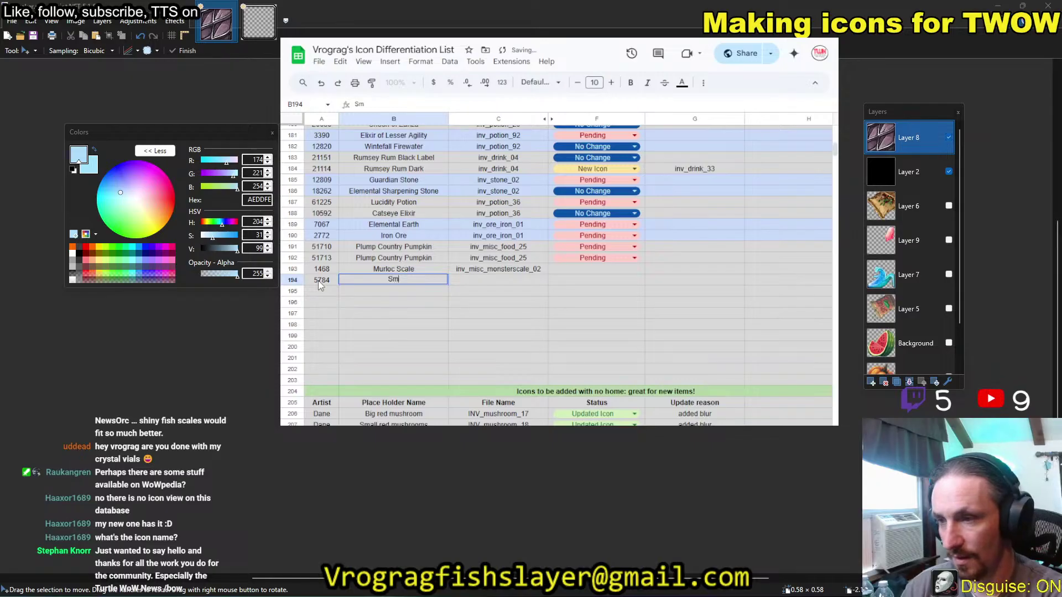
{"action": "type", "text": "lime"}
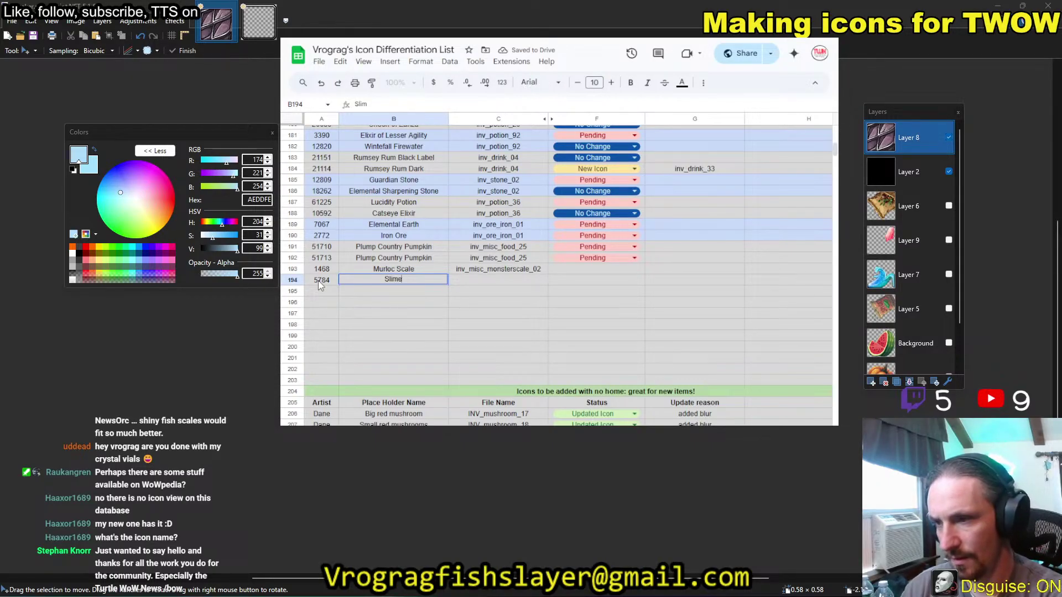
{"action": "type", "text": "y Murlo"}
{"action": "type", "text": "c Scale"}
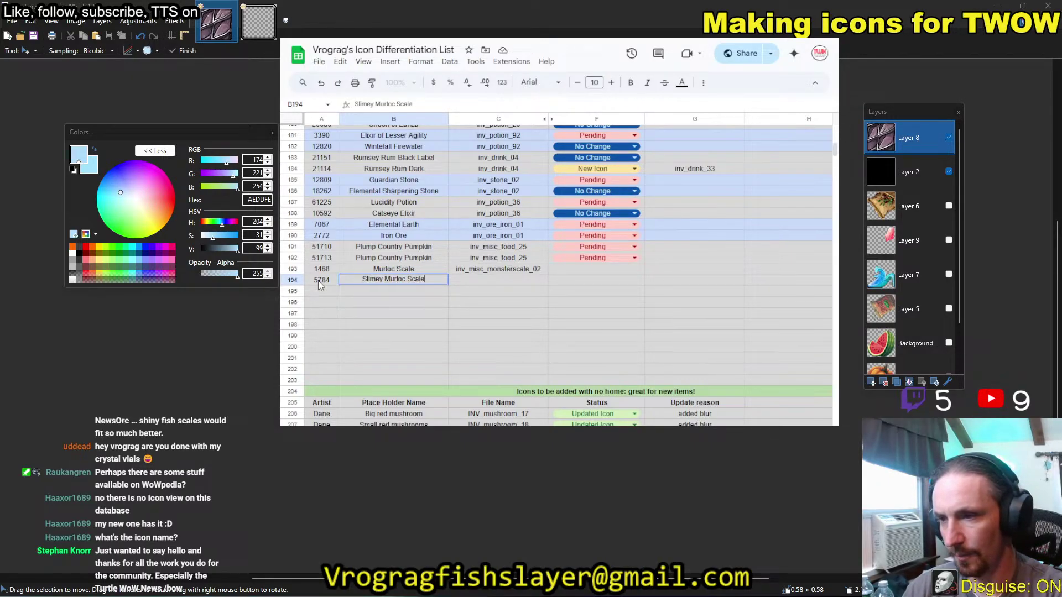
Copy the file name inv_misc_monsterscale_02 from the Murloc Scale row into cell C194.
{"action": "key", "text": "Tab"}
{"action": "key", "text": "Up"}
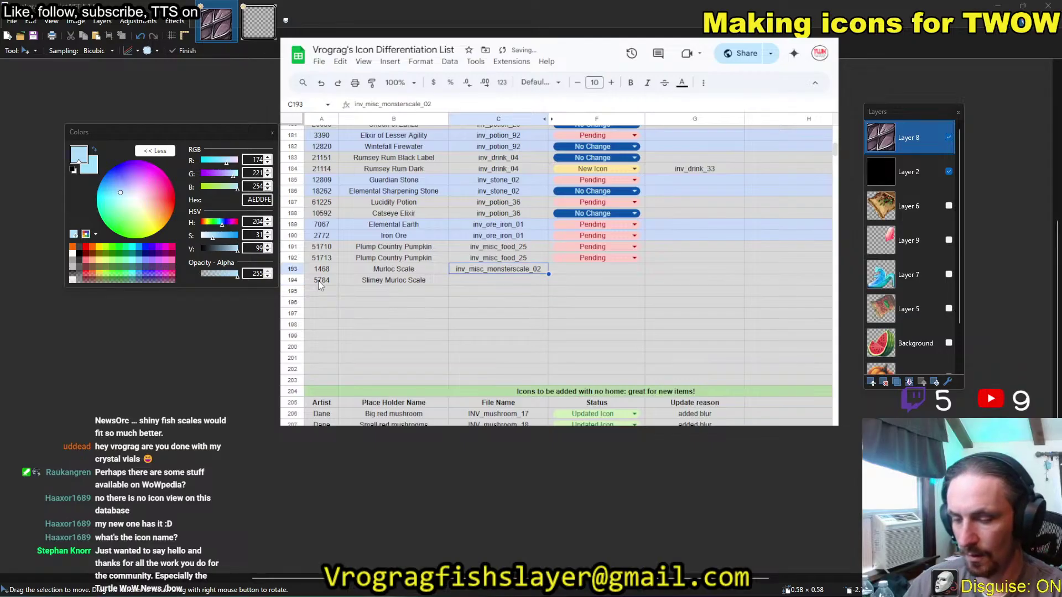
{"action": "key", "text": "ctrl+c"}
{"action": "key", "text": "Down"}
{"action": "key", "text": "ctrl+v"}
{"action": "key", "text": "Tab"}
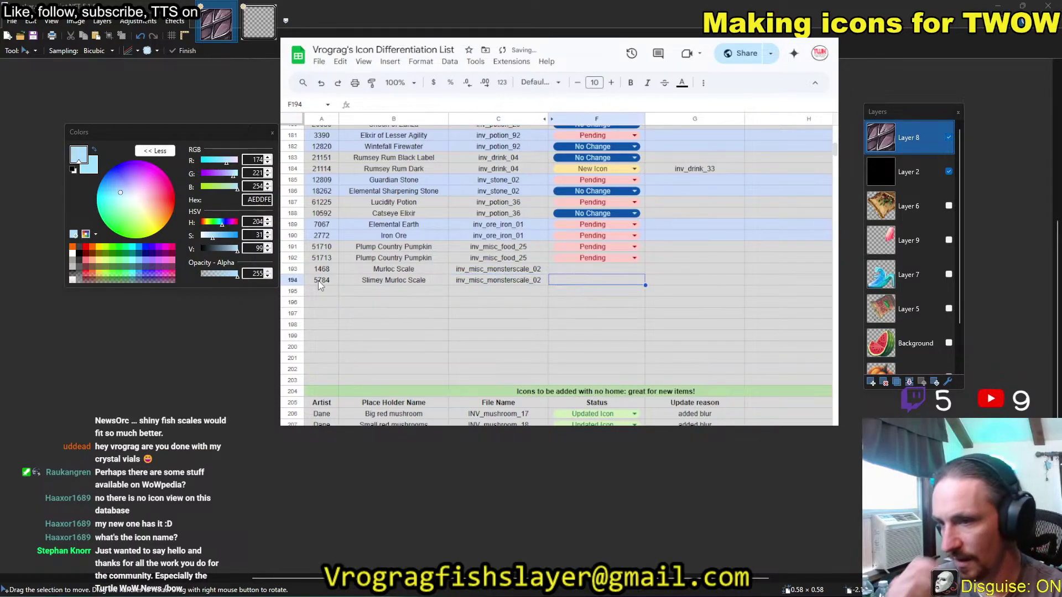
Copy the Pending status dropdown from the last Plump Country Pumpkin row into F193 and F194 for the two murloc scales.
{"action": "left_click", "coordinate": [677, 260]}
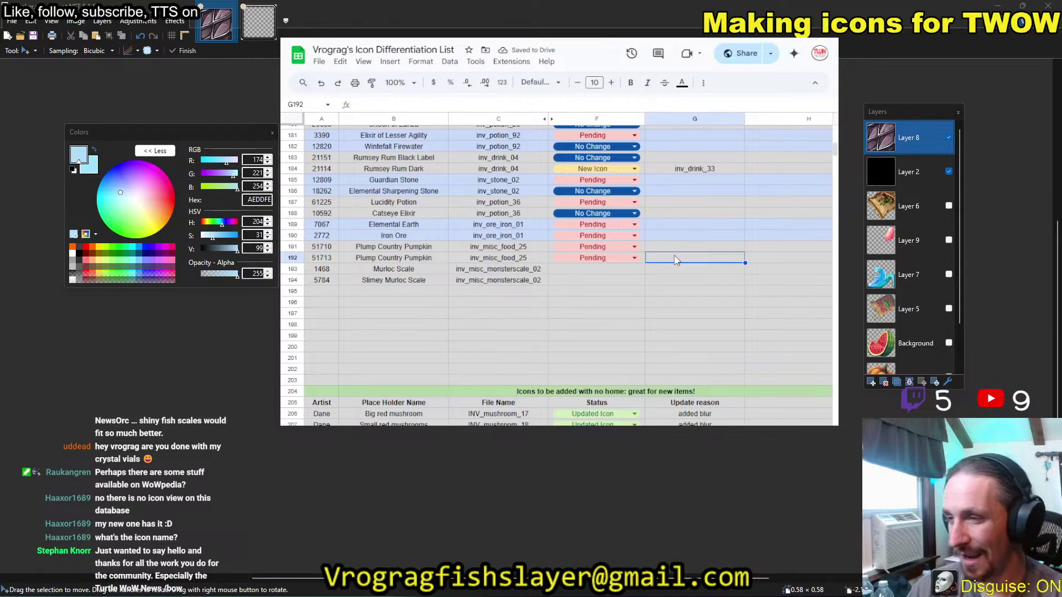
{"action": "key", "text": "Left"}
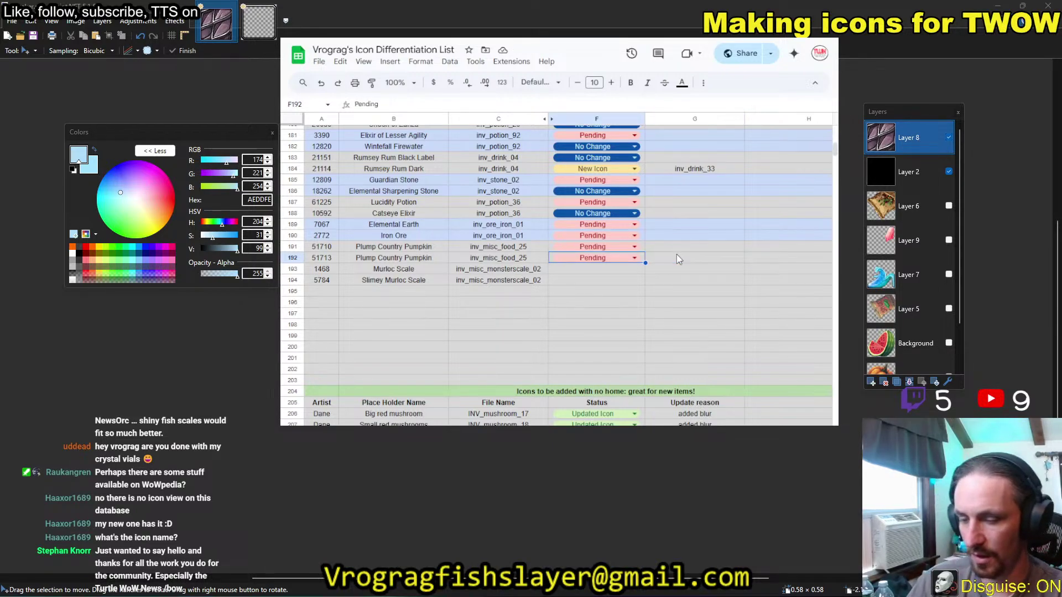
{"action": "key", "text": "ctrl+c"}
{"action": "key", "text": "Down"}
{"action": "key", "text": "shift+Down"}
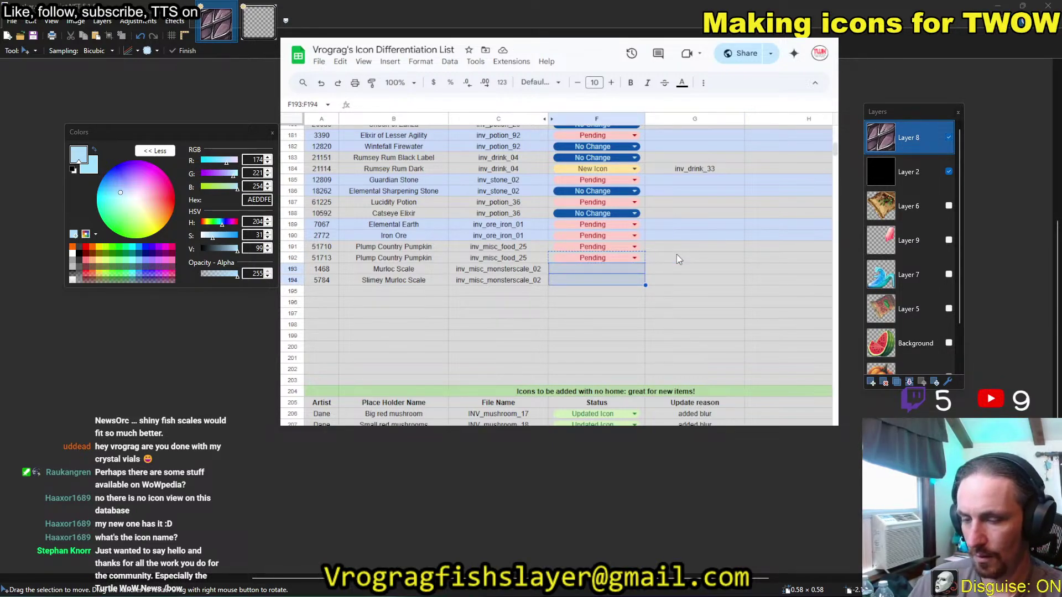
{"action": "key", "text": "ctrl+v"}
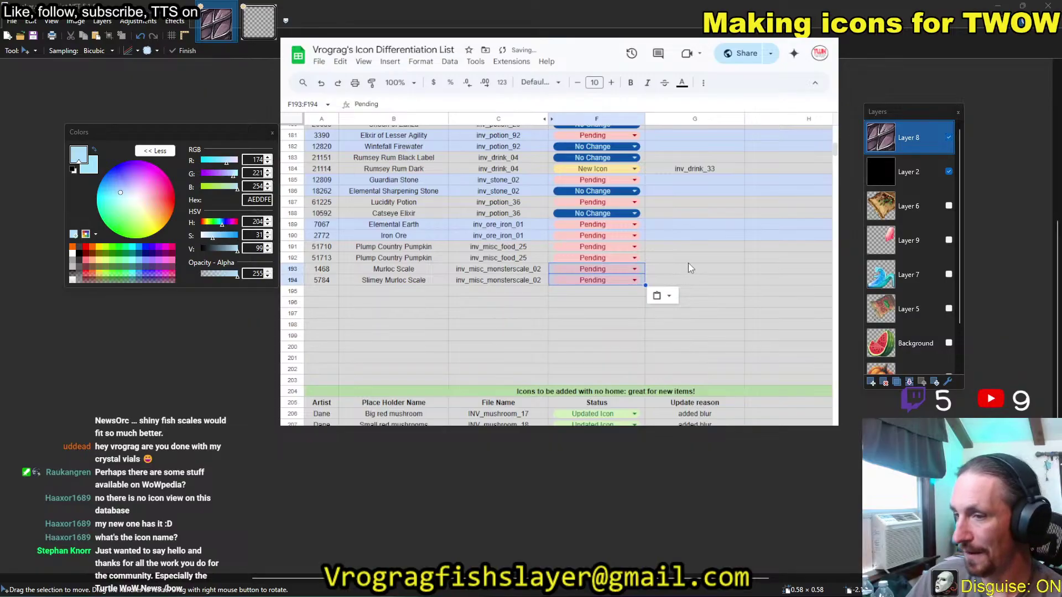
Set the status of both the Murloc Scale and Slimey Murloc Scale rows to Swap.
{"action": "left_click", "coordinate": [694, 271]}
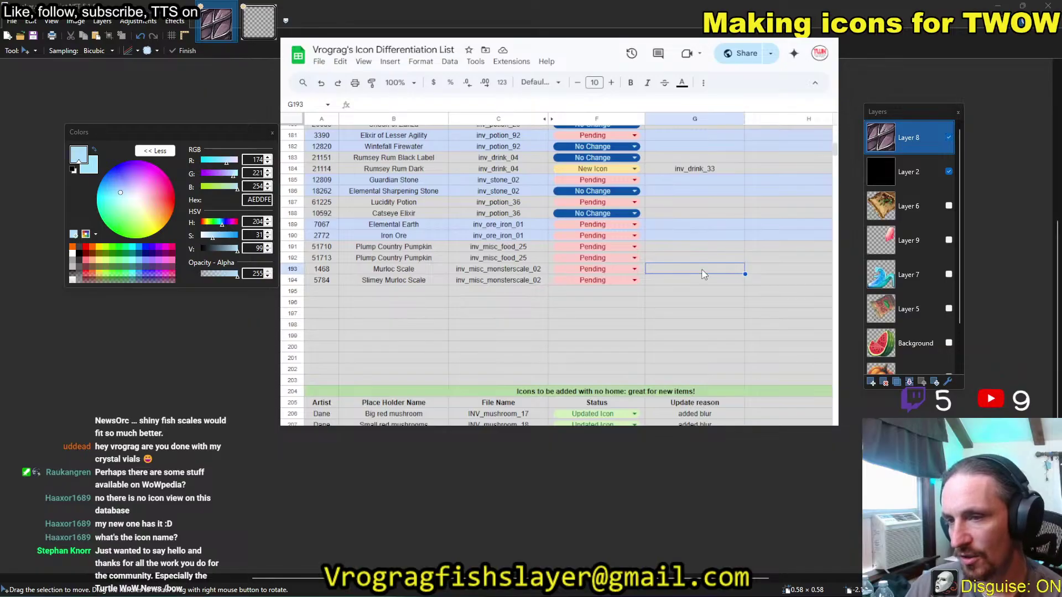
{"action": "scroll", "coordinate": [682, 261], "scroll_direction": "up", "scroll_amount": 2}
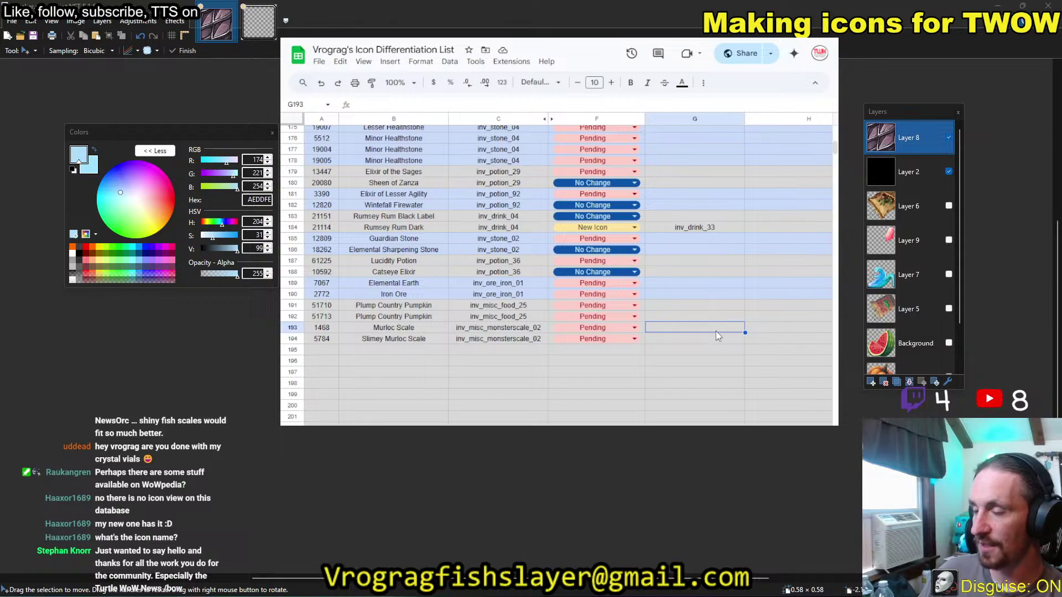
{"action": "left_click", "coordinate": [634, 330]}
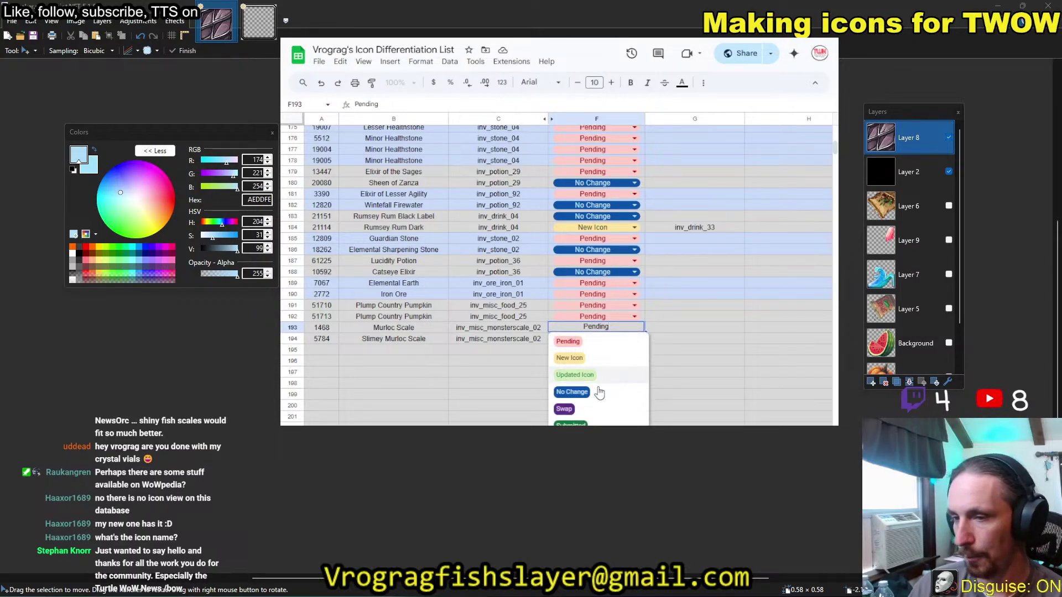
{"action": "left_click", "coordinate": [566, 409]}
{"action": "double_click", "coordinate": [626, 340]}
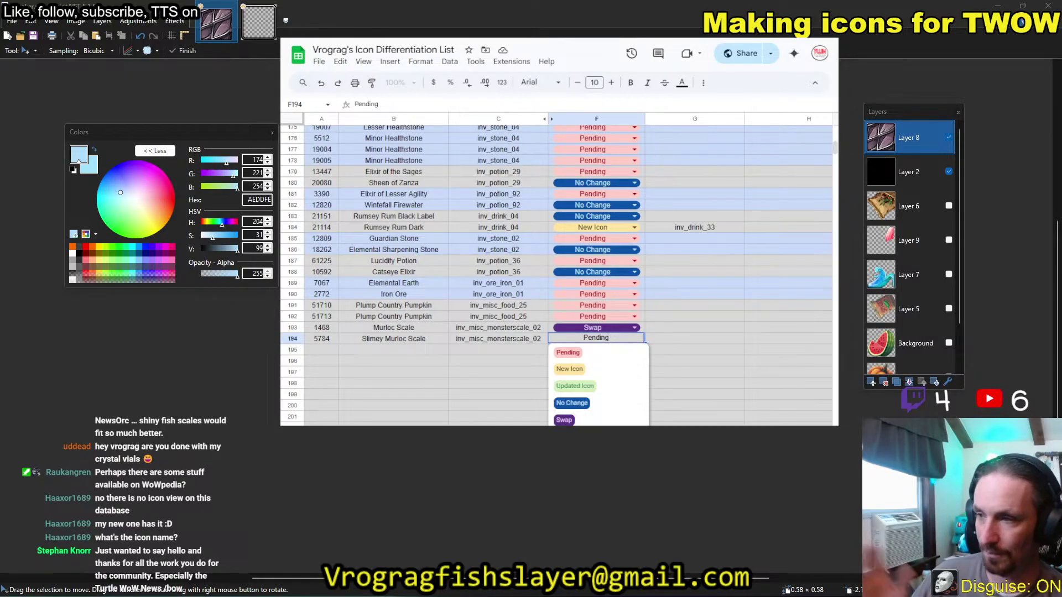
{"action": "left_click", "coordinate": [565, 421]}
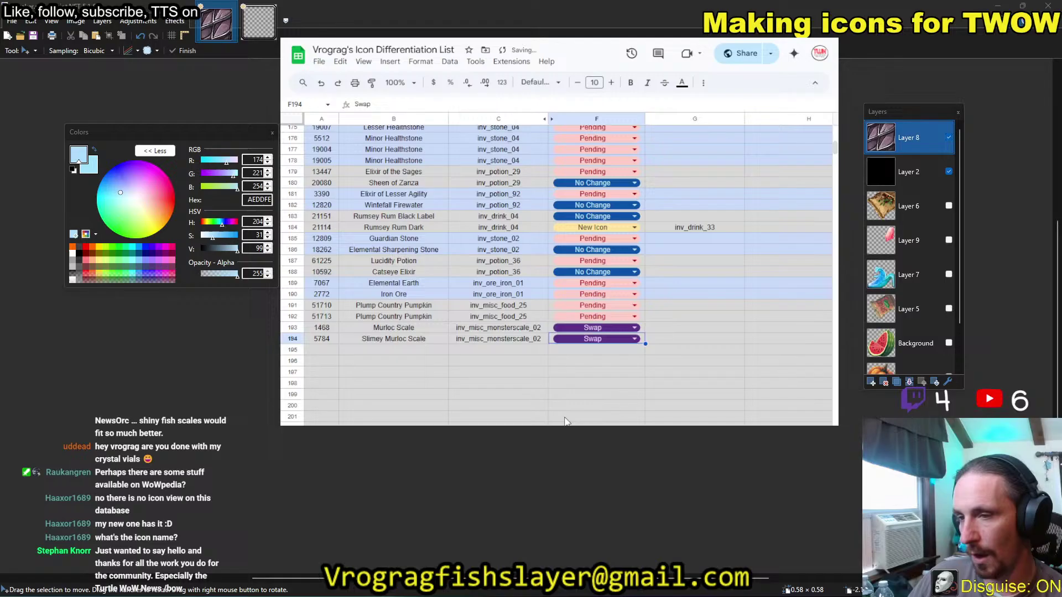
Select cell G193 in the Murloc Scale row, then switch to the Talent Builder icon picker and search for inv_drink.
{"action": "left_click", "coordinate": [695, 330]}
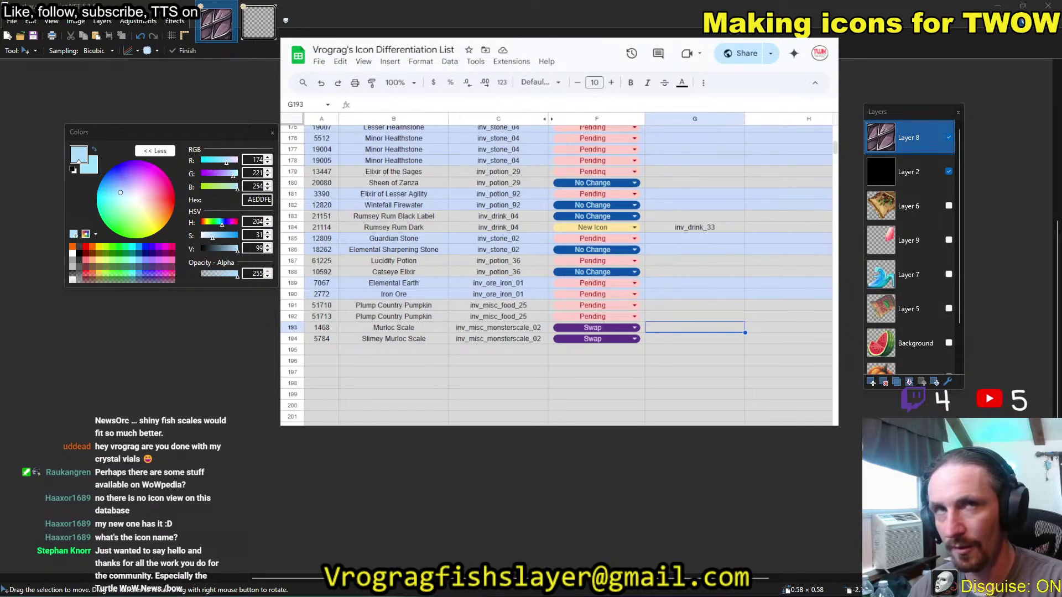
{"action": "key", "text": "alt+Tab"}
{"action": "left_click_drag", "start_coordinate": [586, 175], "coordinate": [530, 178]}
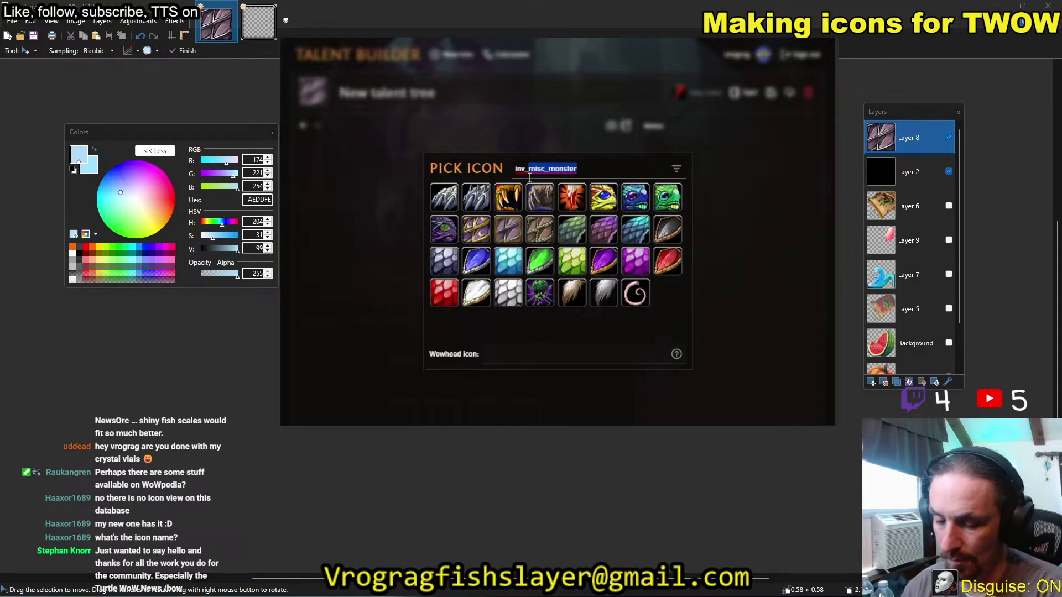
{"action": "type", "text": "drink"}
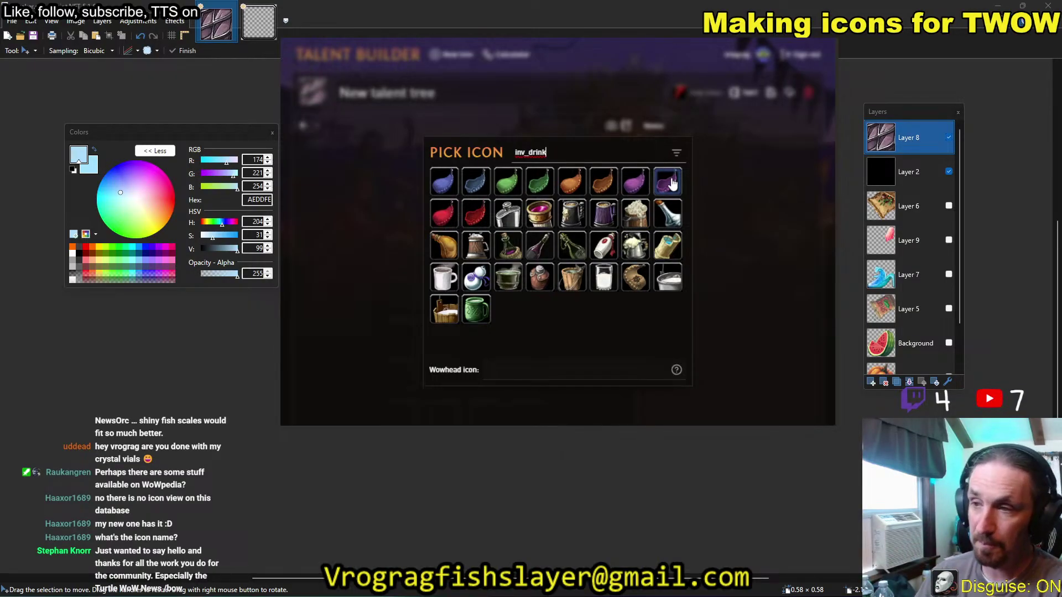
Change the icon picker search to inv_misc to browse the miscellaneous icons.
{"action": "key", "text": "BackSpace"}
{"action": "key", "text": "BackSpace"}
{"action": "key", "text": "BackSpace"}
{"action": "key", "text": "BackSpace"}
{"action": "key", "text": "BackSpace"}
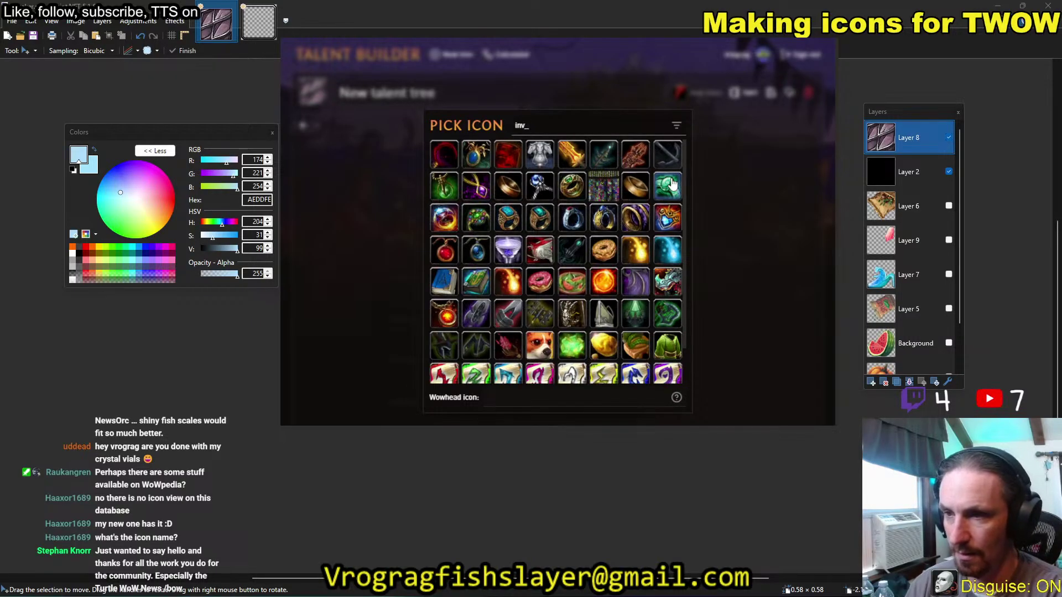
{"action": "type", "text": "misc"}
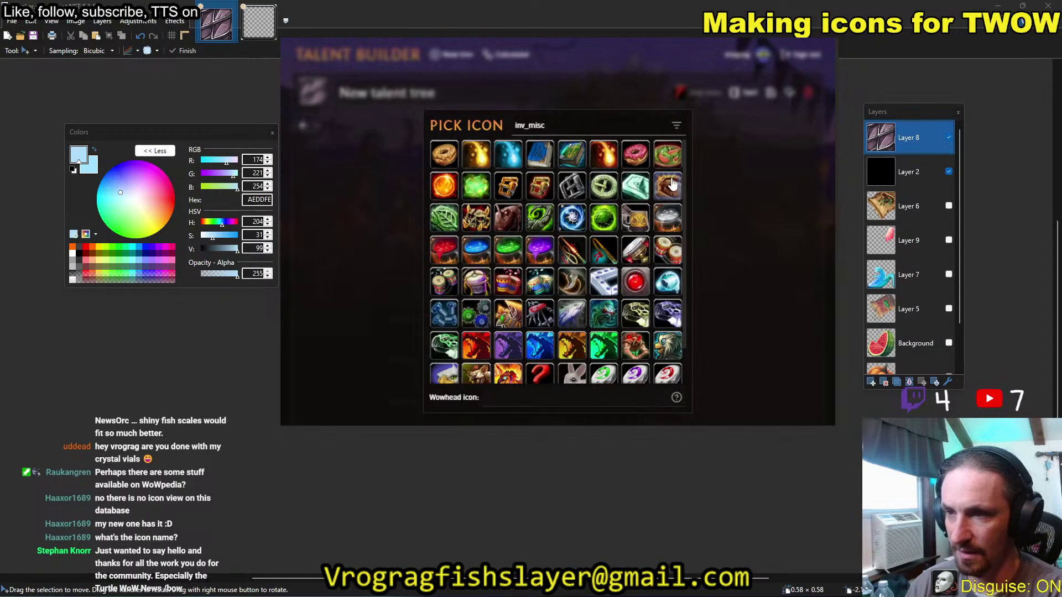
Narrow the icon picker search to inv_misc_monster, and in the spreadsheet copy the Murloc Scale icon name from C193 into G193.
{"action": "type", "text": "_monster"}
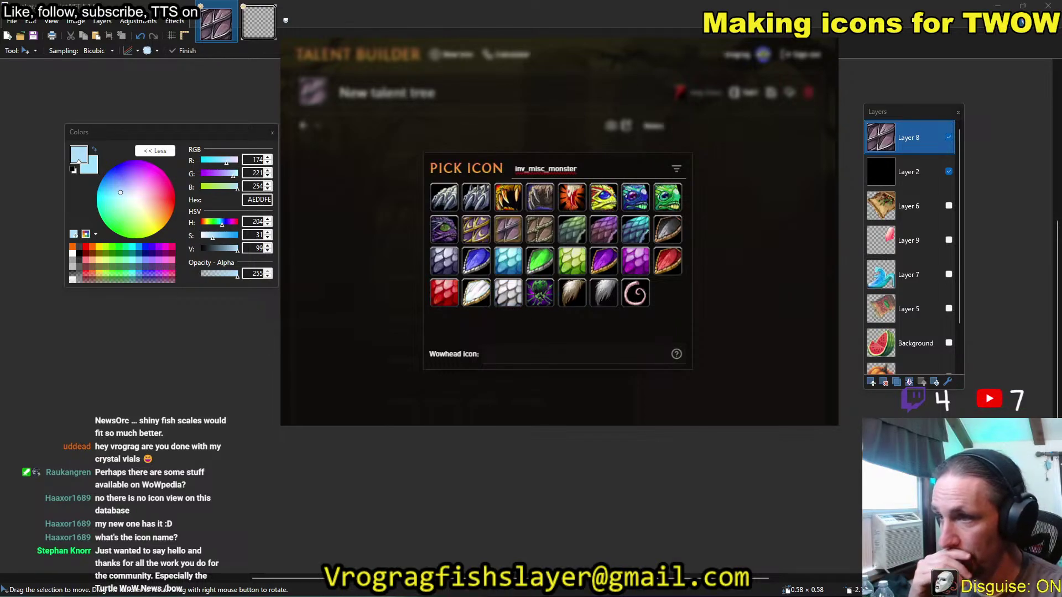
{"action": "key", "text": "alt+Tab"}
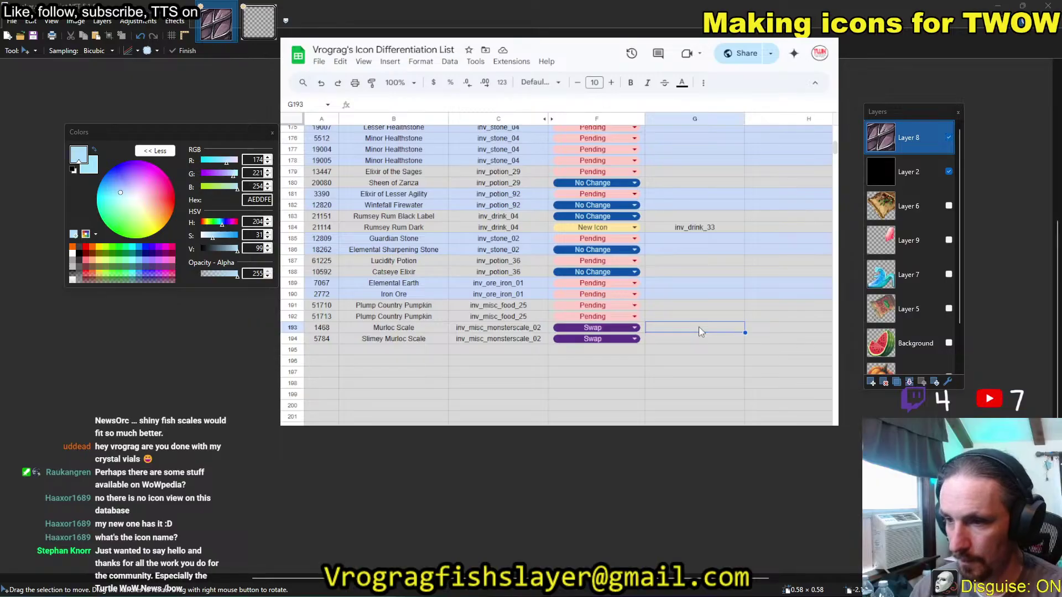
{"action": "key", "text": "Left"}
{"action": "key", "text": "Left"}
{"action": "key", "text": "ctrl+c"}
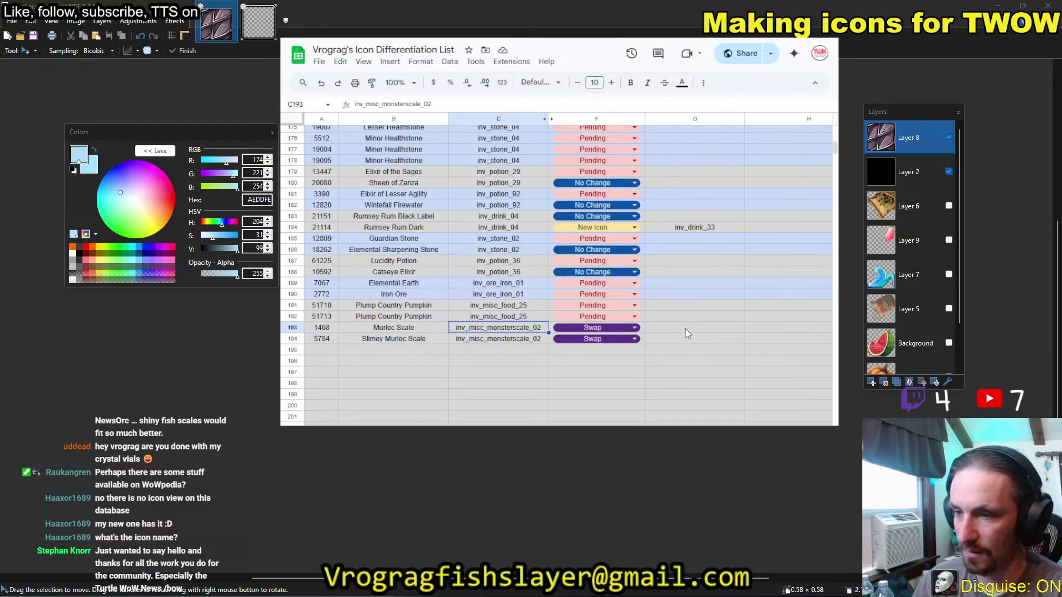
{"action": "key", "text": "Right"}
{"action": "key", "text": "Right"}
{"action": "key", "text": "ctrl+v"}
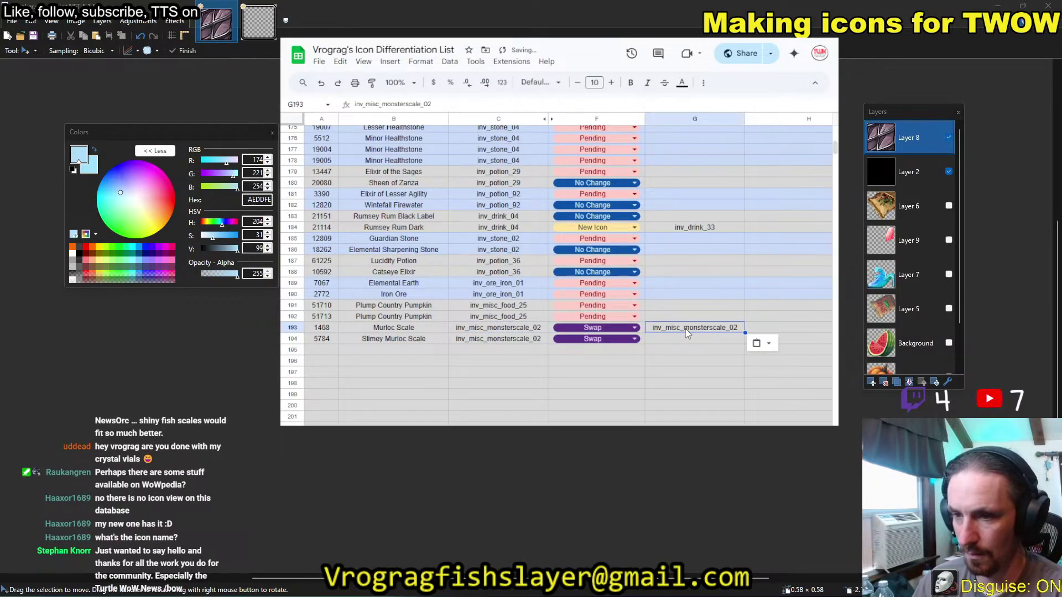
Change the icon name in G193 to inv_misc_monsterscale_18 and copy it into G194 for the Slimey Murloc Scale.
{"action": "double_click", "coordinate": [685, 328]}
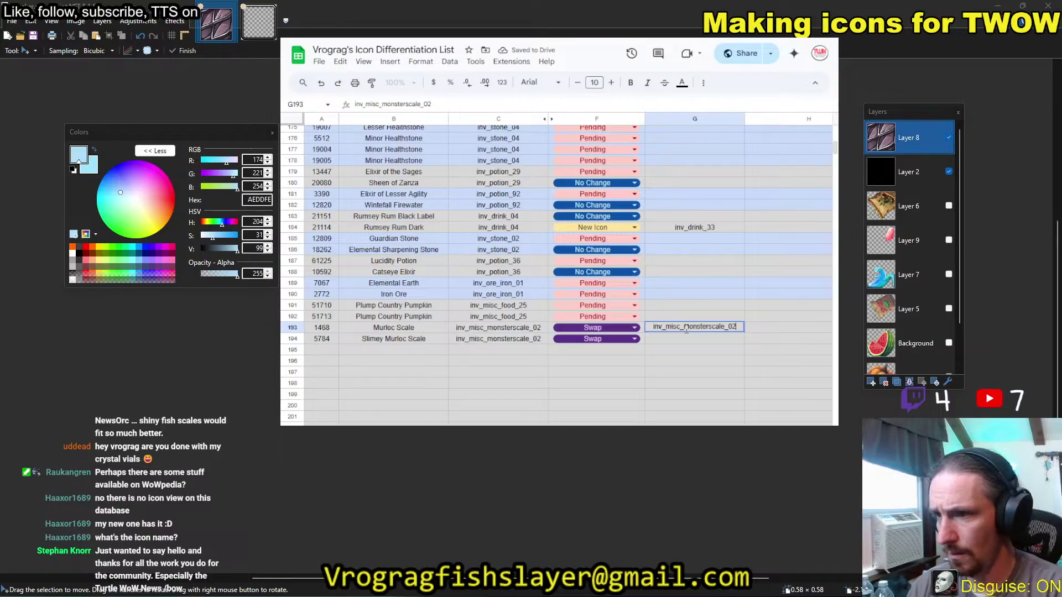
{"action": "key", "text": "BackSpace"}
{"action": "key", "text": "BackSpace"}
{"action": "type", "text": "18"}
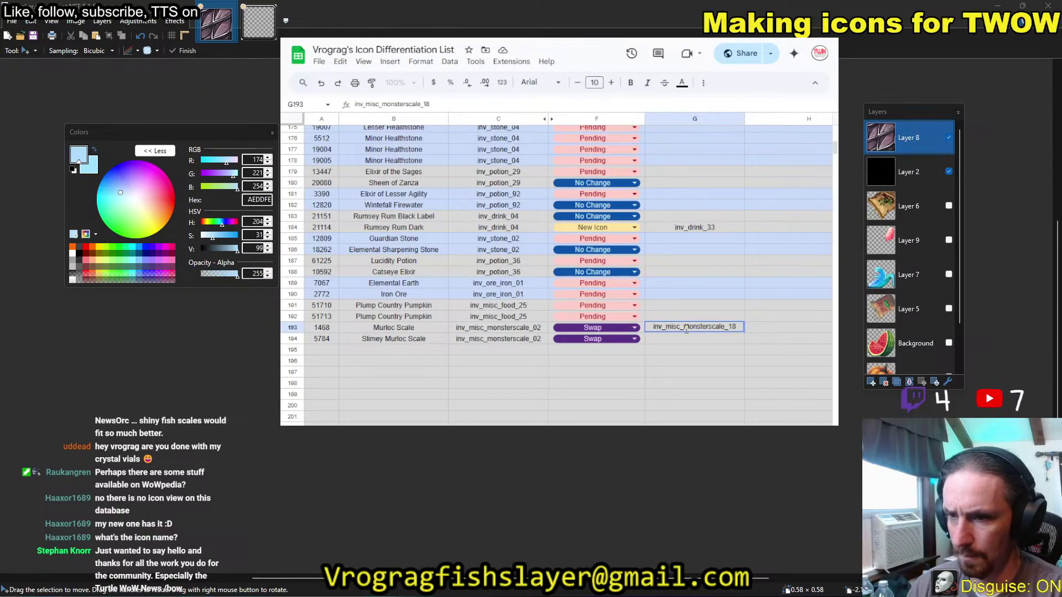
{"action": "key", "text": "Return"}
{"action": "key", "text": "Up"}
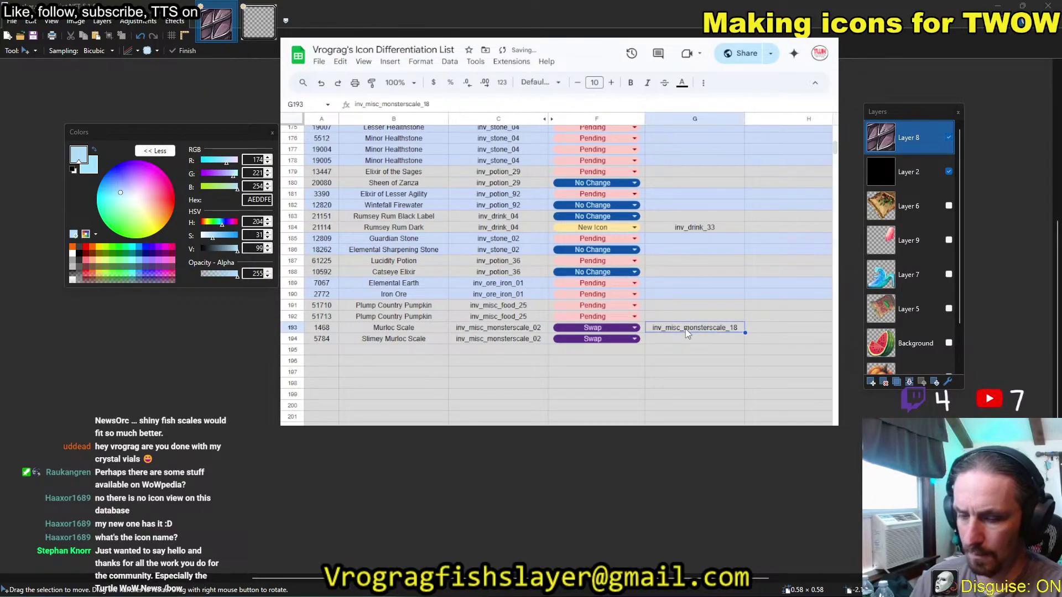
{"action": "key", "text": "ctrl+c"}
{"action": "key", "text": "Down"}
{"action": "key", "text": "ctrl+v"}
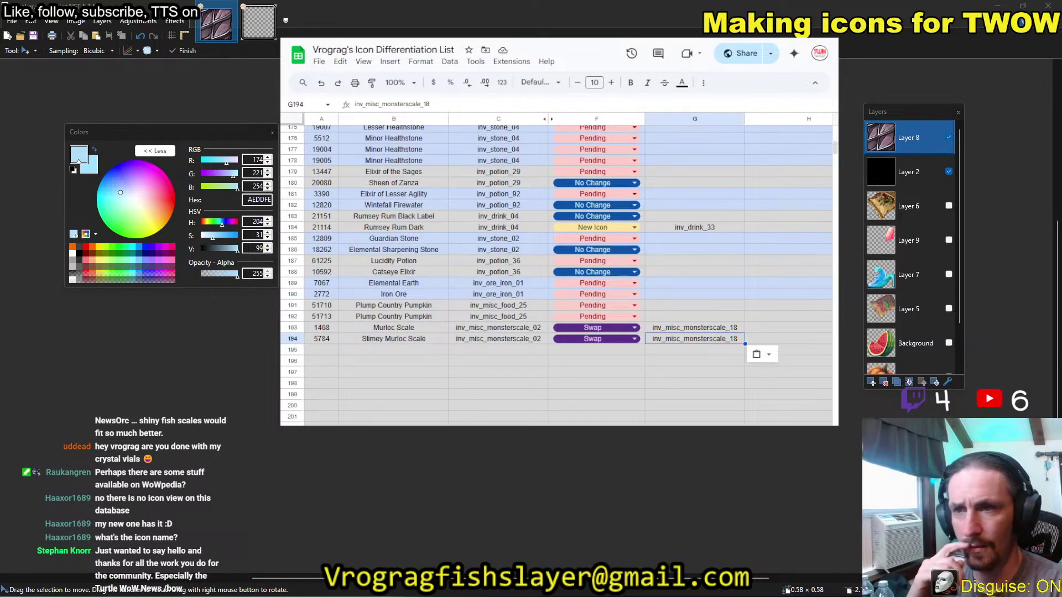
Switch to Paint.NET, take a screen snip of the grey ore icon and paste it into a new 81 × 81 pixel image.
{"action": "key", "text": "alt+Tab"}
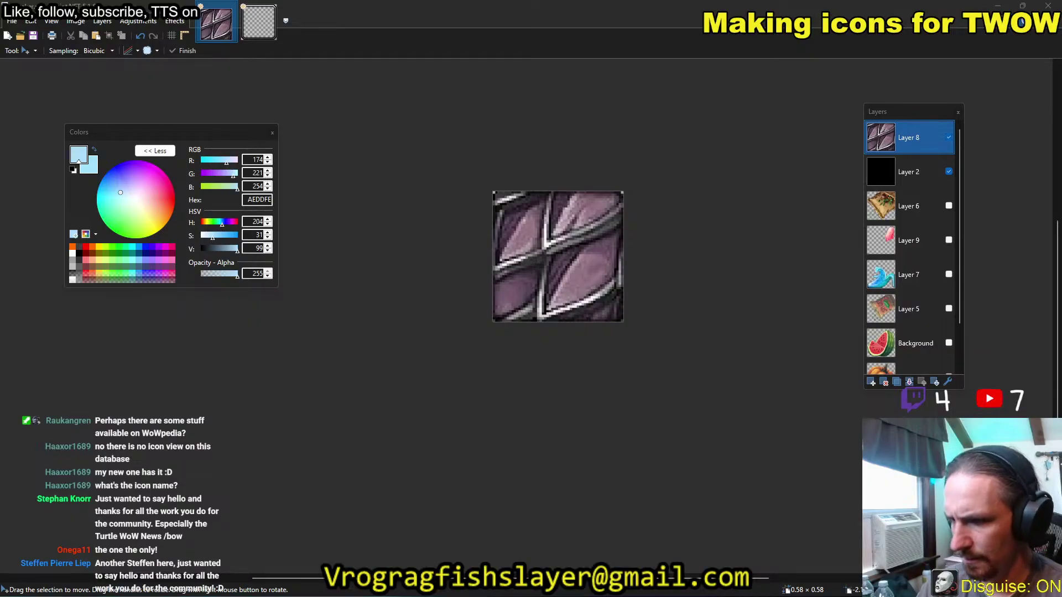
{"action": "key", "text": "super+shift+s"}
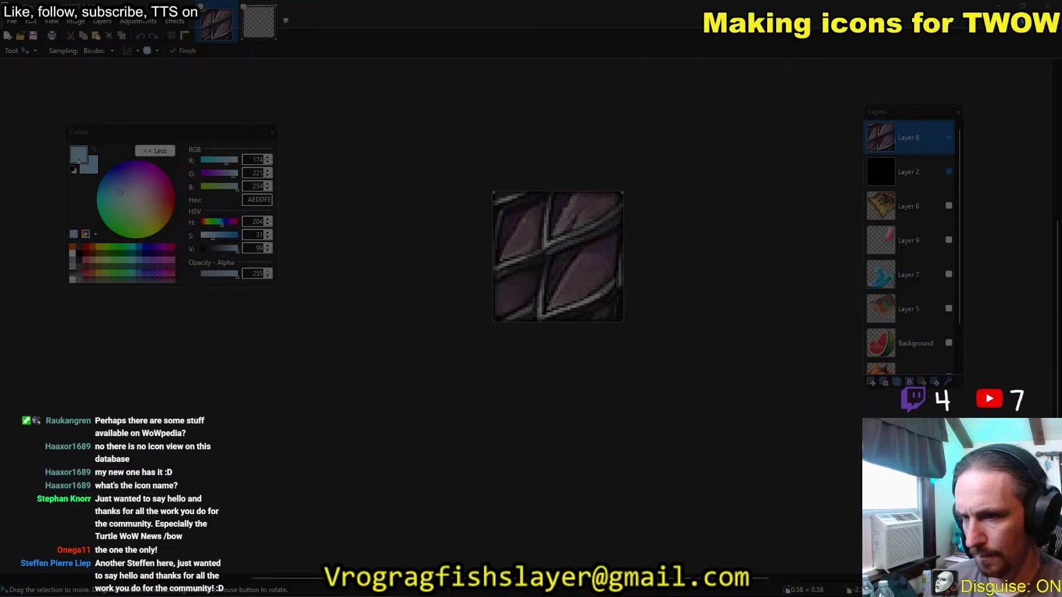
{"action": "key", "text": "Escape"}
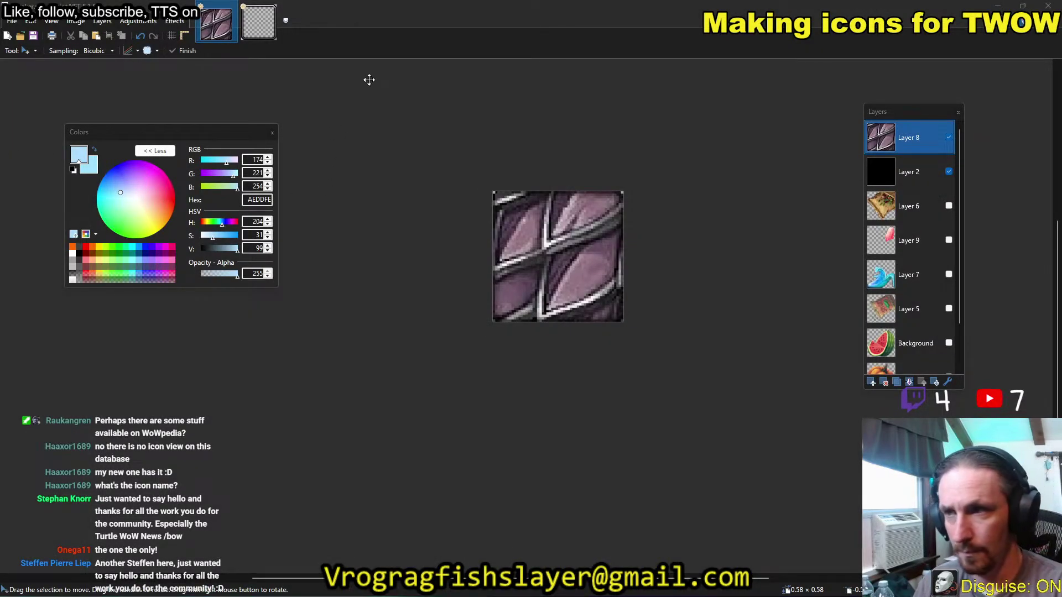
{"action": "left_click", "coordinate": [424, 16]}
{"action": "key", "text": "ctrl+n"}
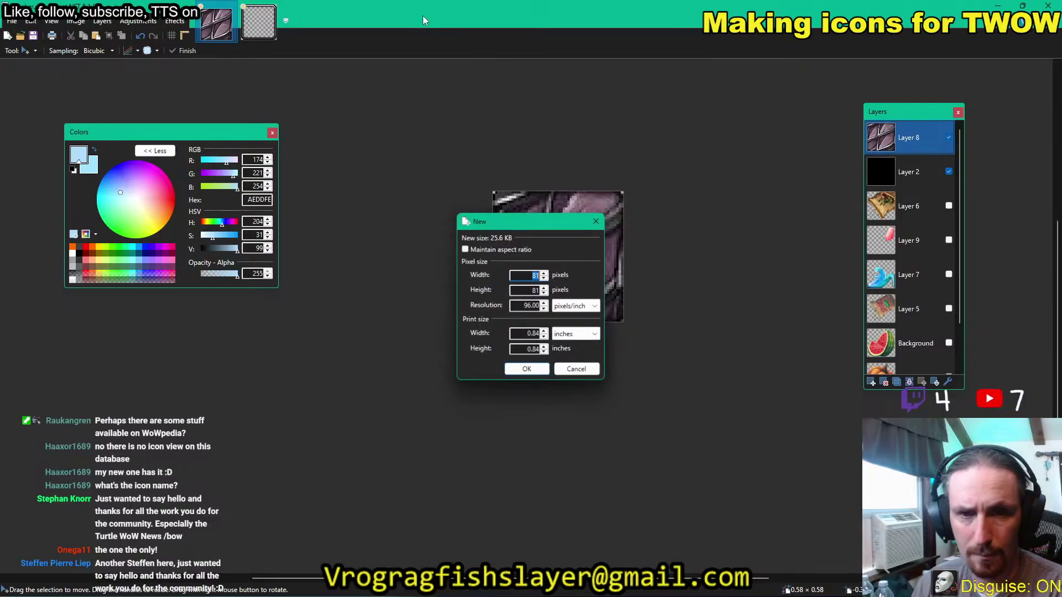
{"action": "key", "text": "Return"}
{"action": "key", "text": "ctrl+v"}
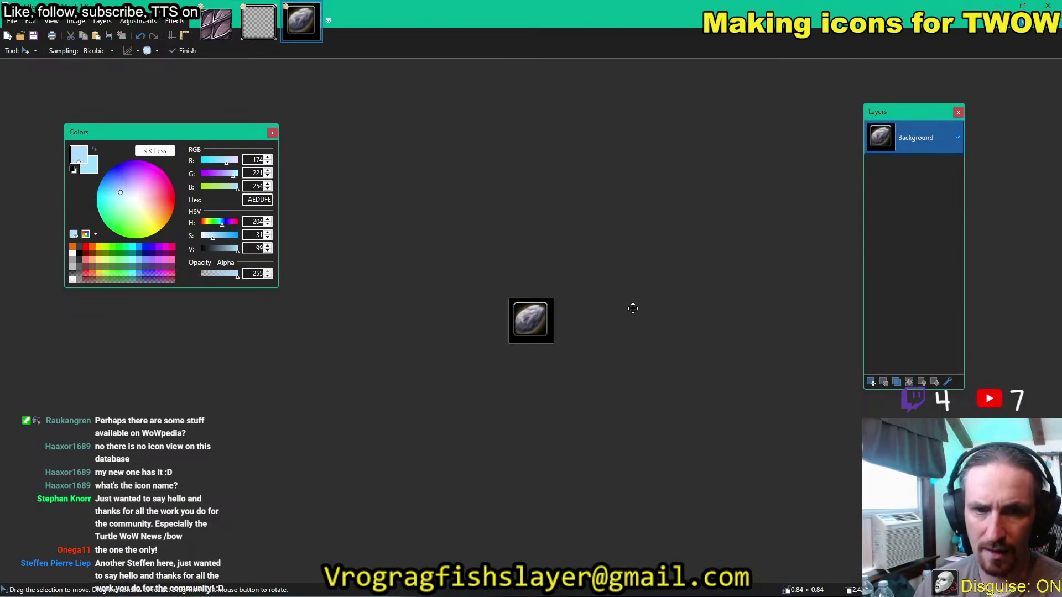
{"action": "scroll", "coordinate": [545, 322], "scroll_direction": "up", "scroll_amount": 4}
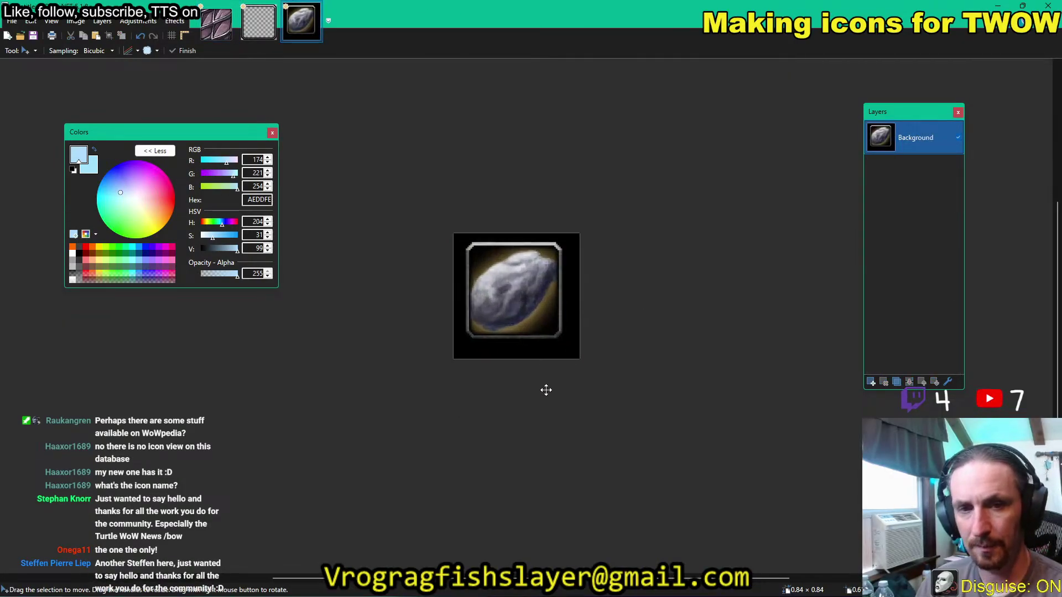
{"action": "scroll", "coordinate": [546, 390], "scroll_direction": "up", "scroll_amount": 2}
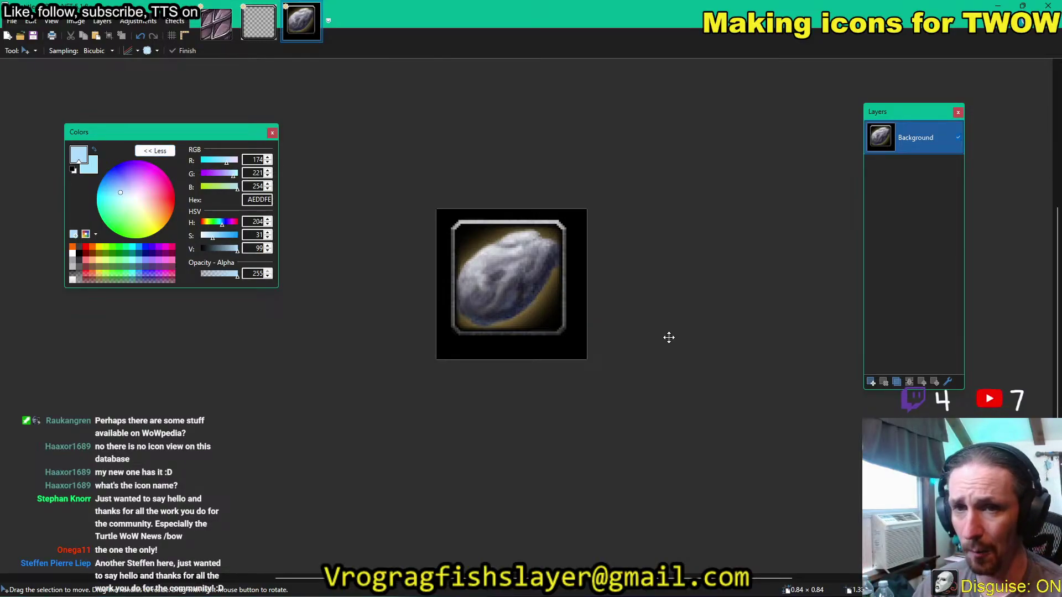
In the layered icon image, hide the scale layer and move it below the black layer, then show the grey stone layer on top.
{"action": "left_click", "coordinate": [226, 43]}
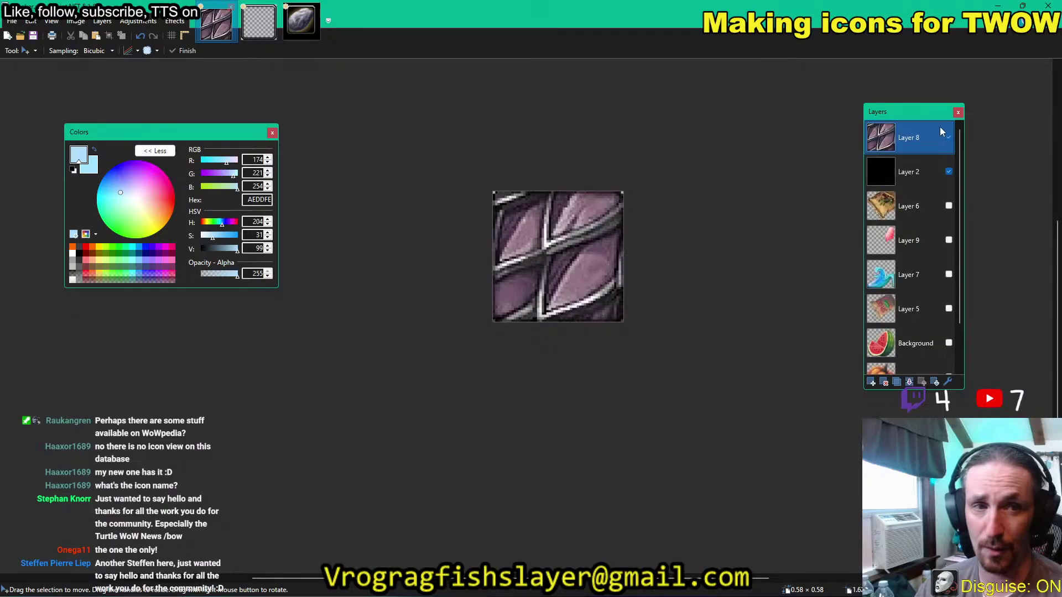
{"action": "left_click", "coordinate": [949, 137]}
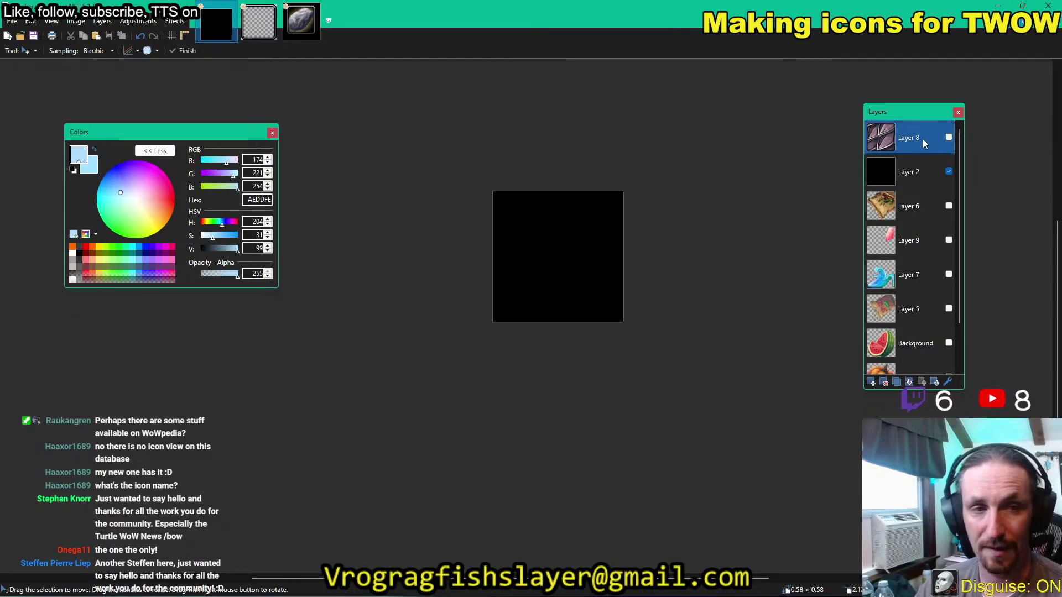
{"action": "left_click_drag", "start_coordinate": [923, 138], "coordinate": [930, 168]}
{"action": "scroll", "coordinate": [928, 251], "scroll_direction": "down", "scroll_amount": 2}
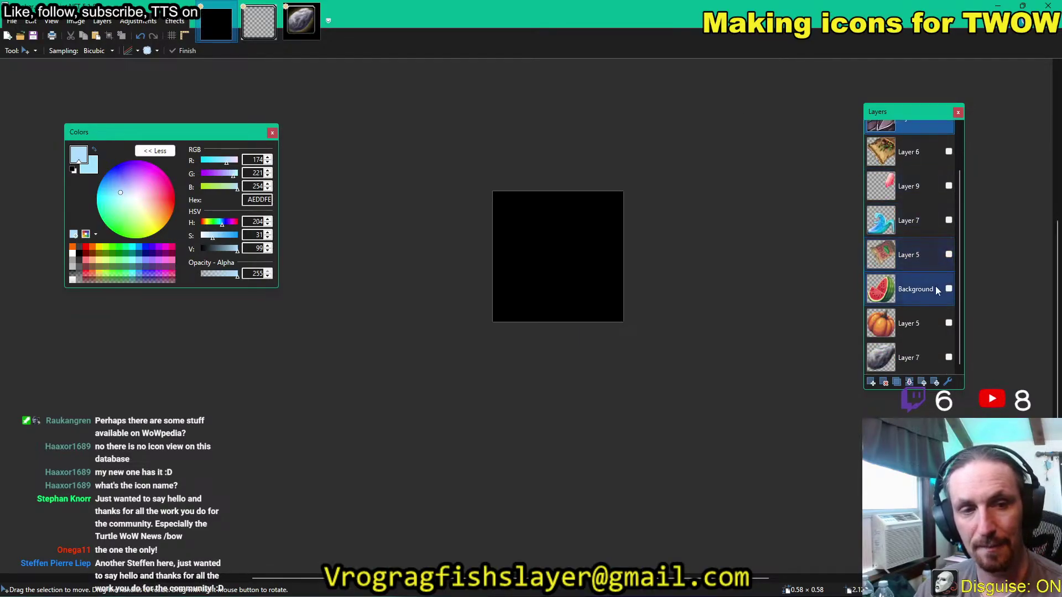
{"action": "left_click", "coordinate": [924, 356]}
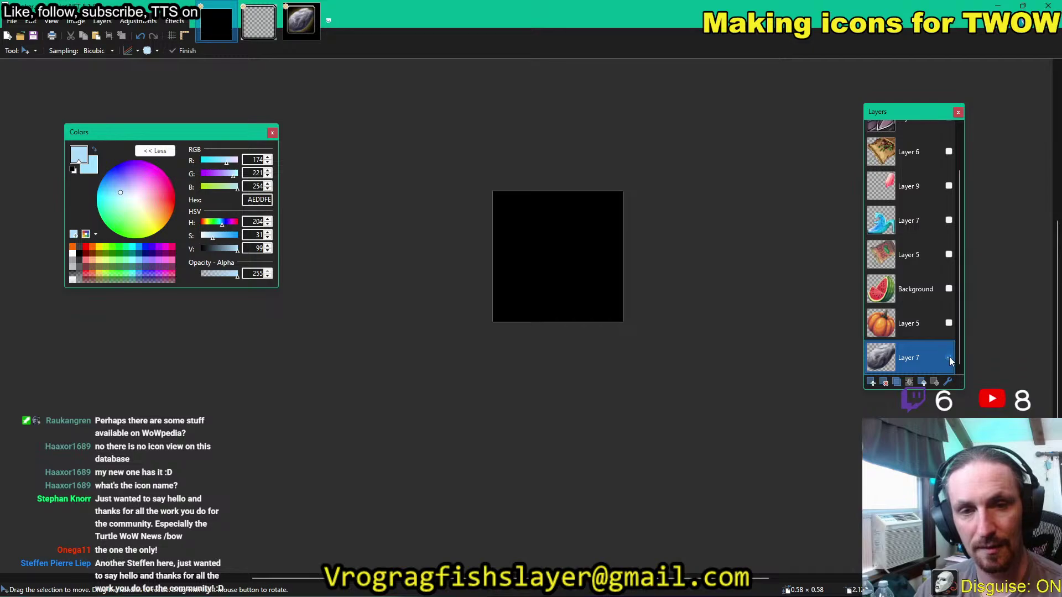
{"action": "left_click_drag", "start_coordinate": [927, 354], "coordinate": [915, 138]}
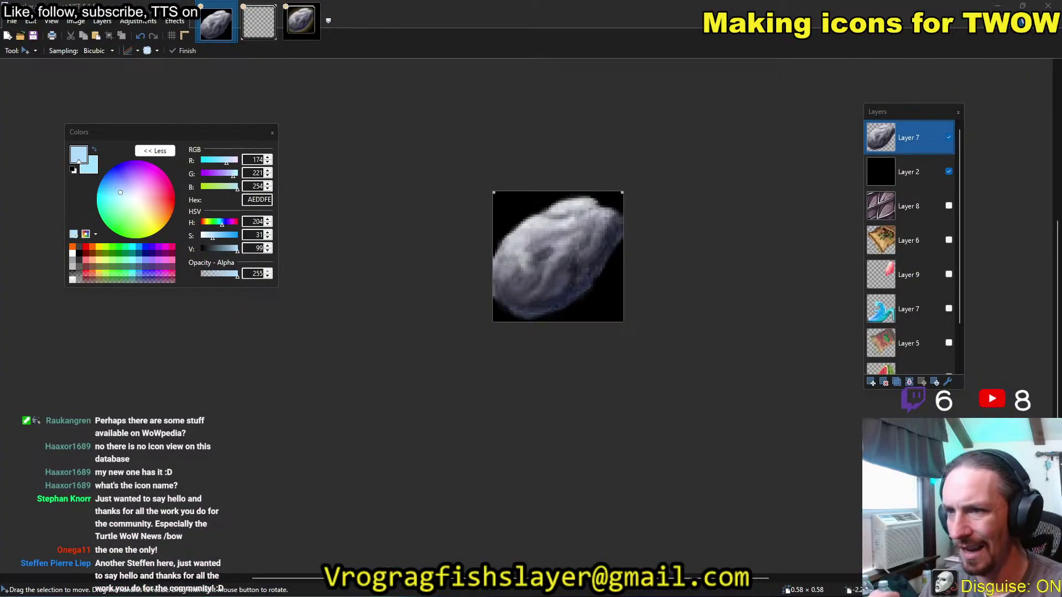
Switch to the browser, reposition its window, review the spreadsheet's stone and ore rows, and shorten the icon picker search to inv_.
{"action": "key", "text": "alt+Tab"}
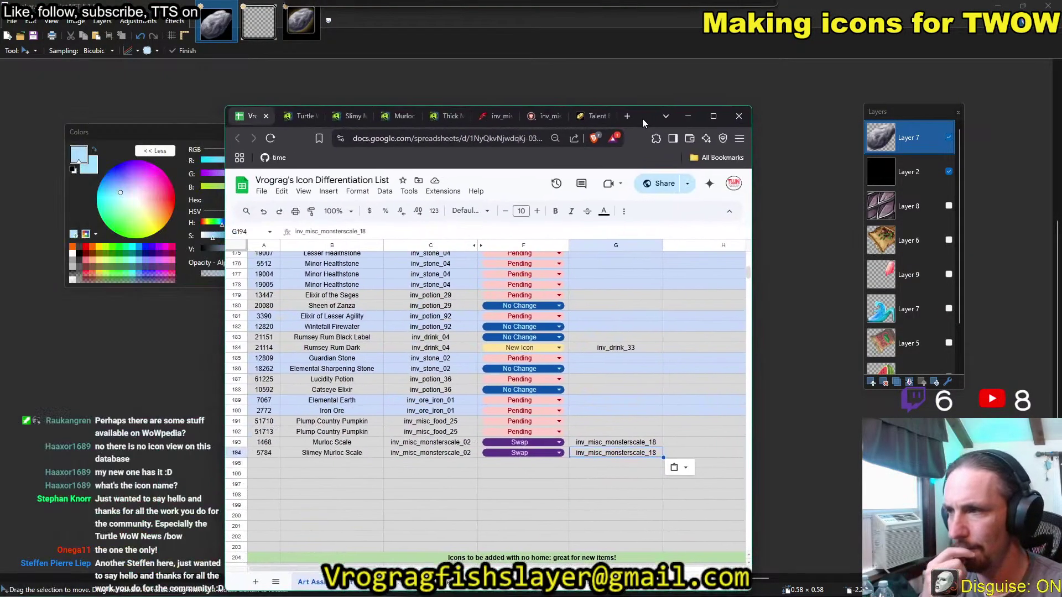
{"action": "mouse_move", "coordinate": [639, 92]}
{"action": "left_mouse_down"}
{"action": "mouse_move", "coordinate": [560, 0]}
{"action": "mouse_move", "coordinate": [537, 4]}
{"action": "left_mouse_up"}
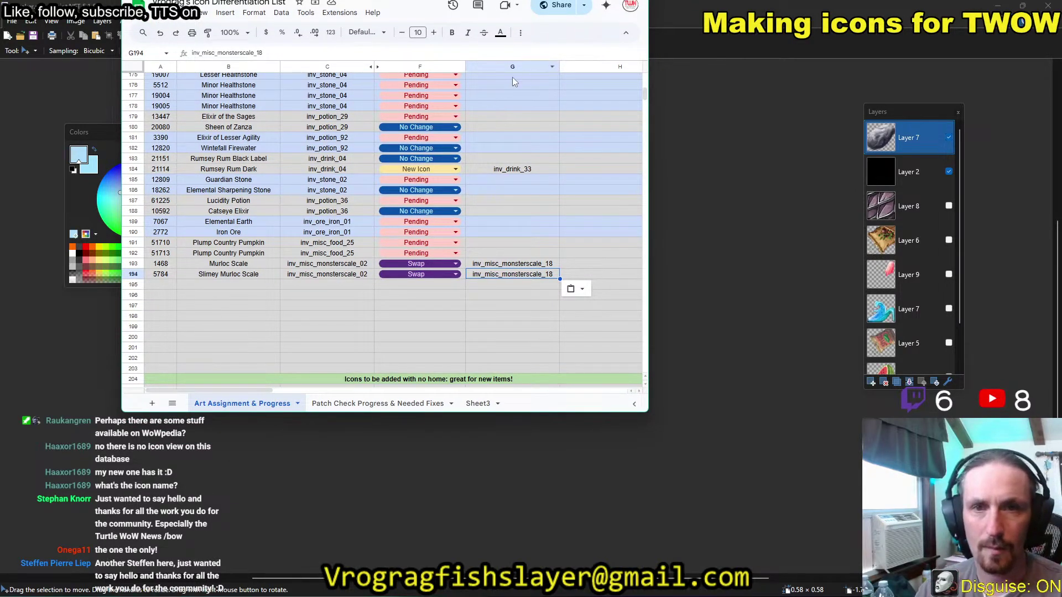
{"action": "scroll", "coordinate": [476, 127], "scroll_direction": "up", "scroll_amount": 3}
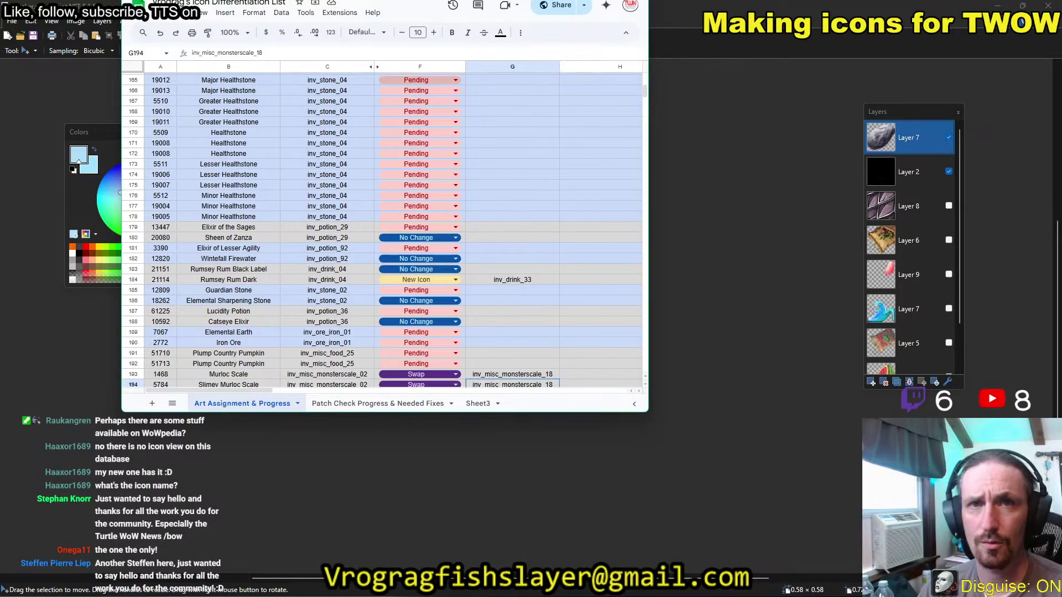
{"action": "key", "text": "alt+Tab"}
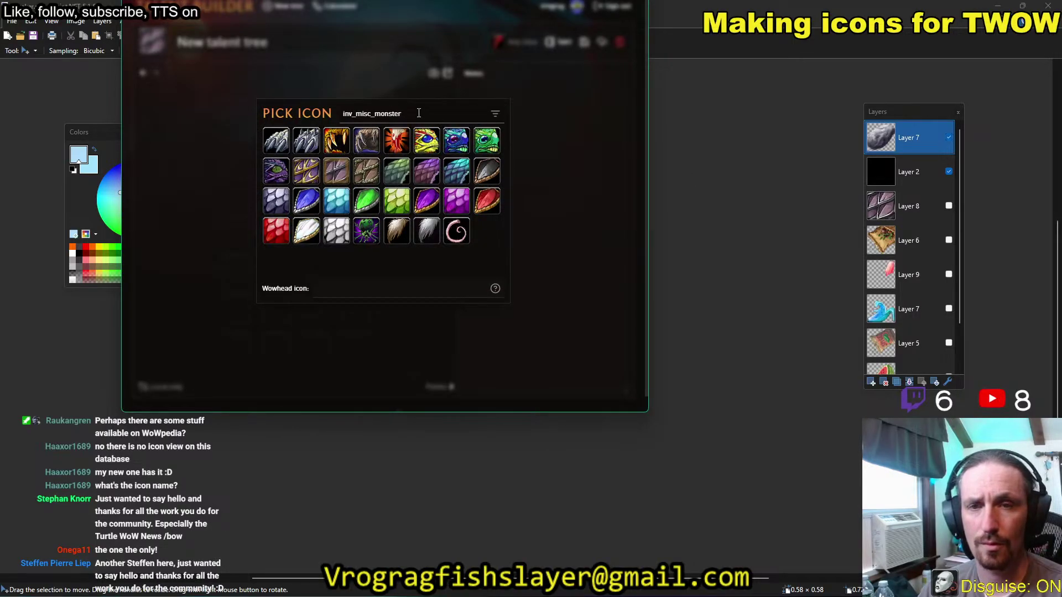
{"action": "key", "text": "BackSpace"}
{"action": "key", "text": "BackSpace"}
{"action": "key", "text": "BackSpace"}
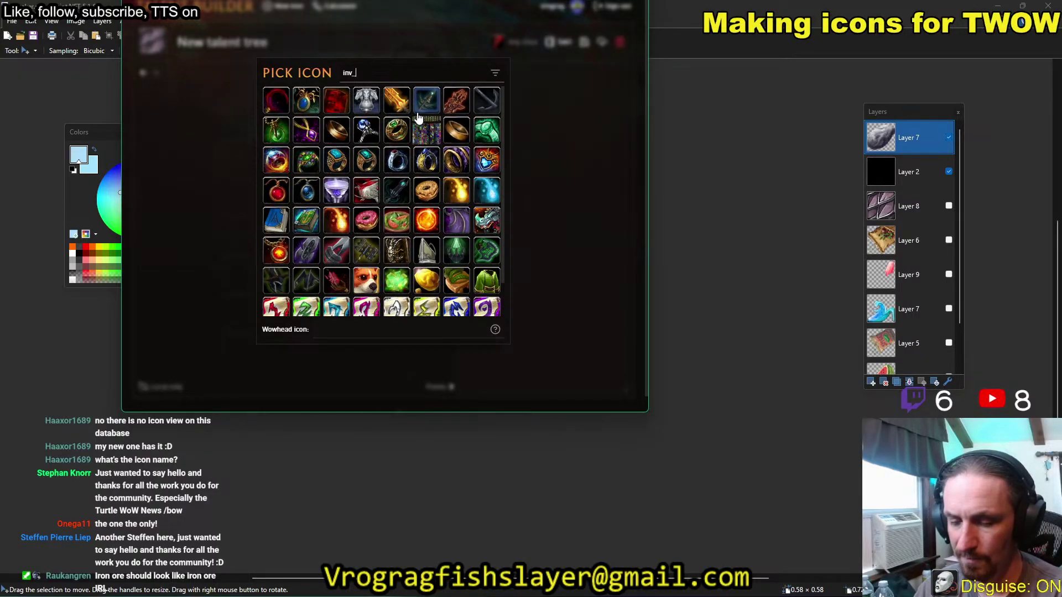
{"action": "key", "text": "BackSpace"}
{"action": "key", "text": "BackSpace"}
{"action": "key", "text": "BackSpace"}
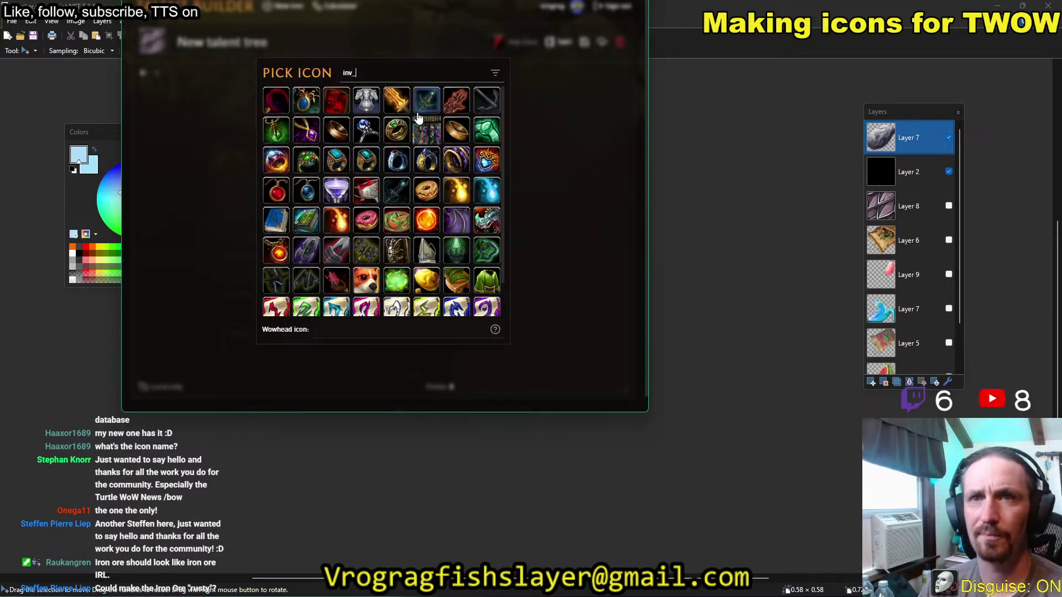
Search the Turtle WoW database for iron ore and open the Iron Ore item page.
{"action": "key", "text": "ctrl+Tab"}
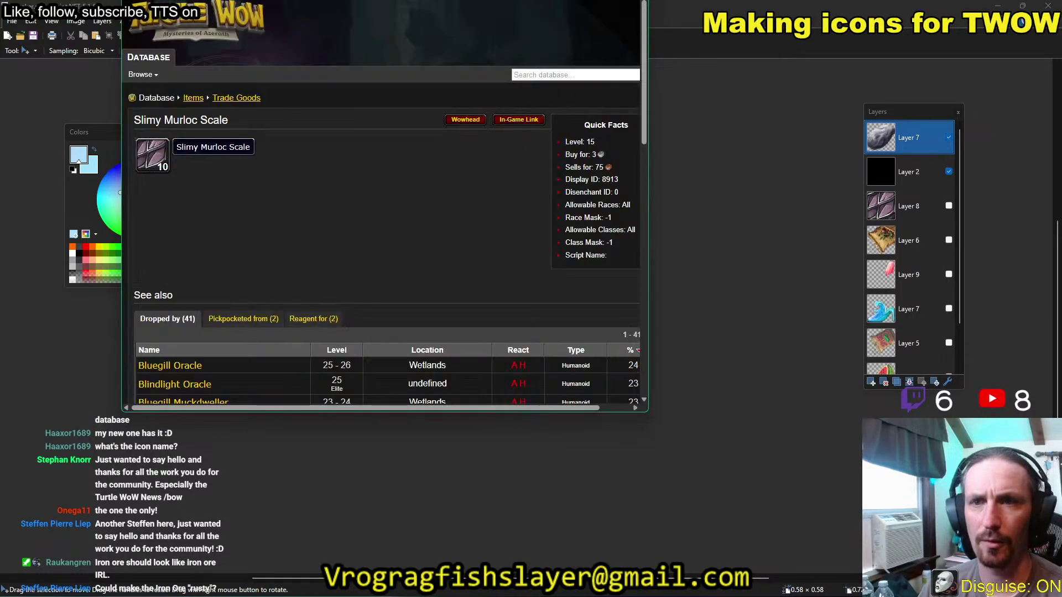
{"action": "left_click", "coordinate": [539, 75]}
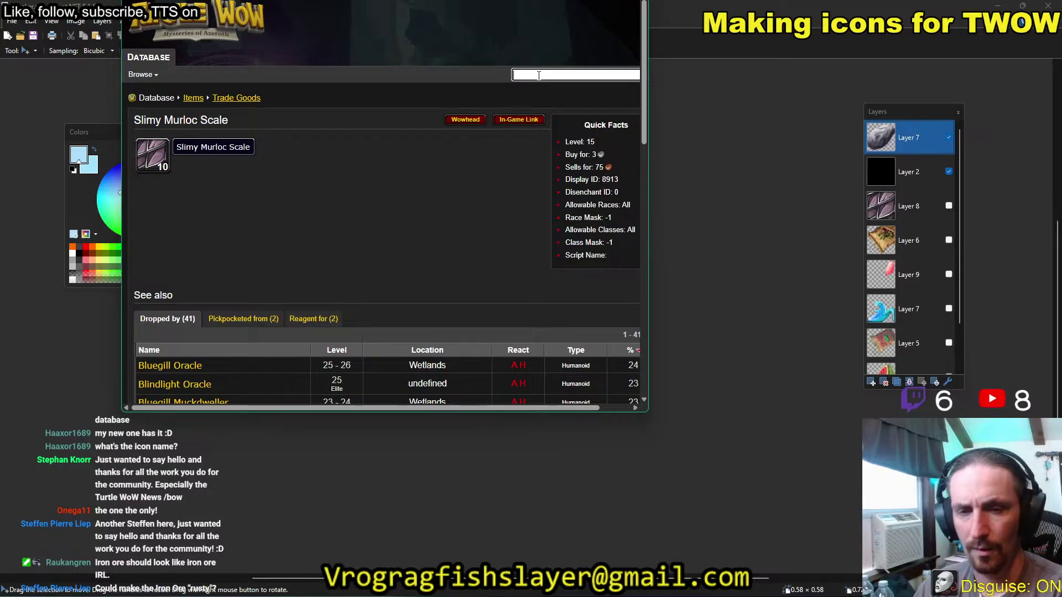
{"action": "type", "text": "iron ore"}
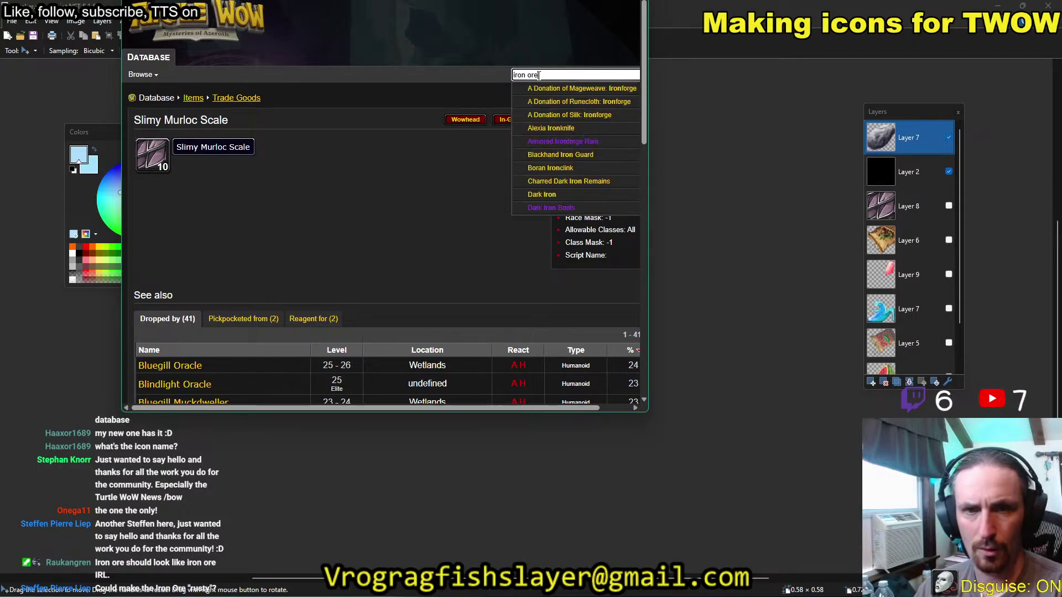
{"action": "key", "text": "Return"}
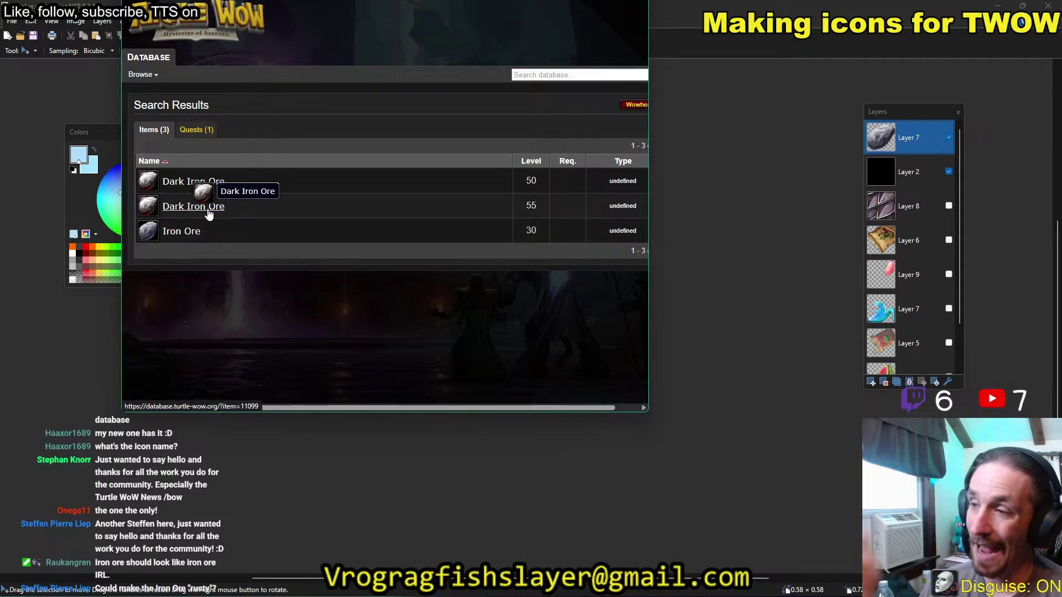
{"action": "left_click", "coordinate": [149, 231]}
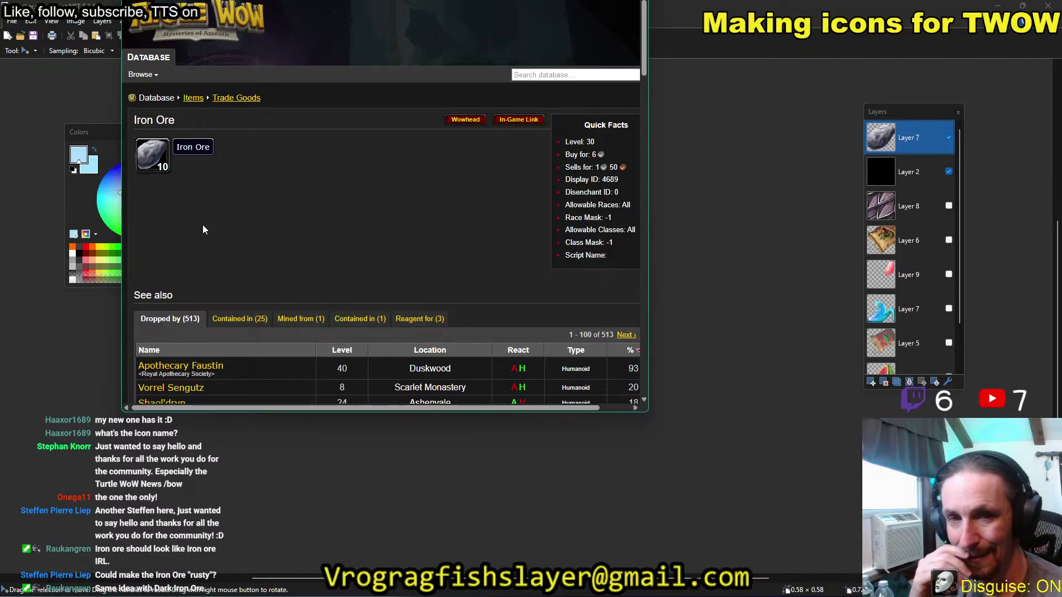
Open the Iron Ore page on Wowhead to check its icon details, then switch to the Murloc Fin database page.
{"action": "right_click", "coordinate": [160, 158]}
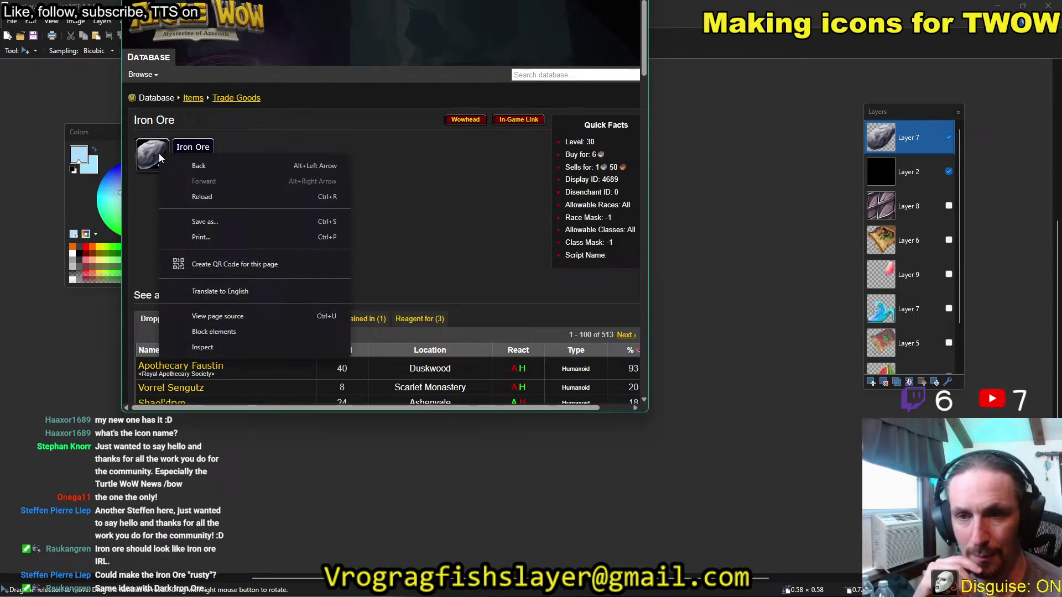
{"action": "left_click", "coordinate": [319, 142]}
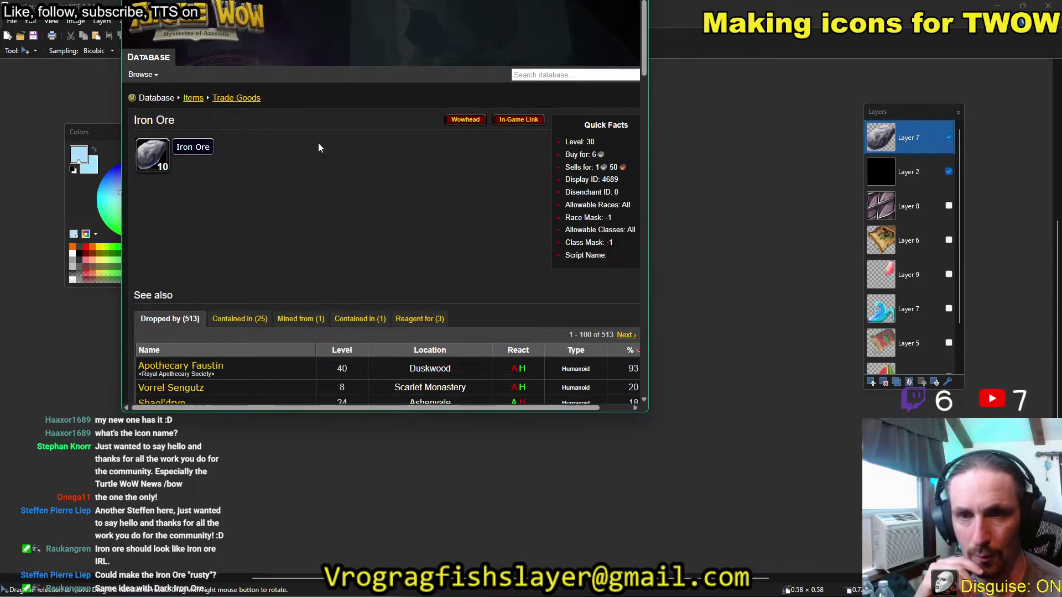
{"action": "left_click", "coordinate": [466, 120]}
{"action": "scroll", "coordinate": [431, 127], "scroll_direction": "down", "scroll_amount": 2}
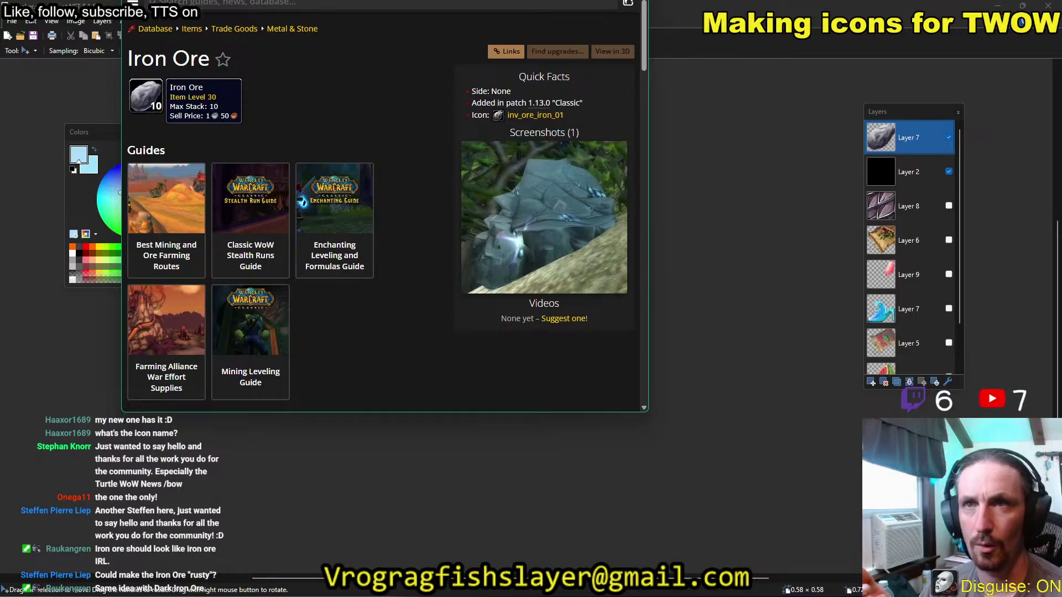
{"action": "key", "text": "ctrl+Tab"}
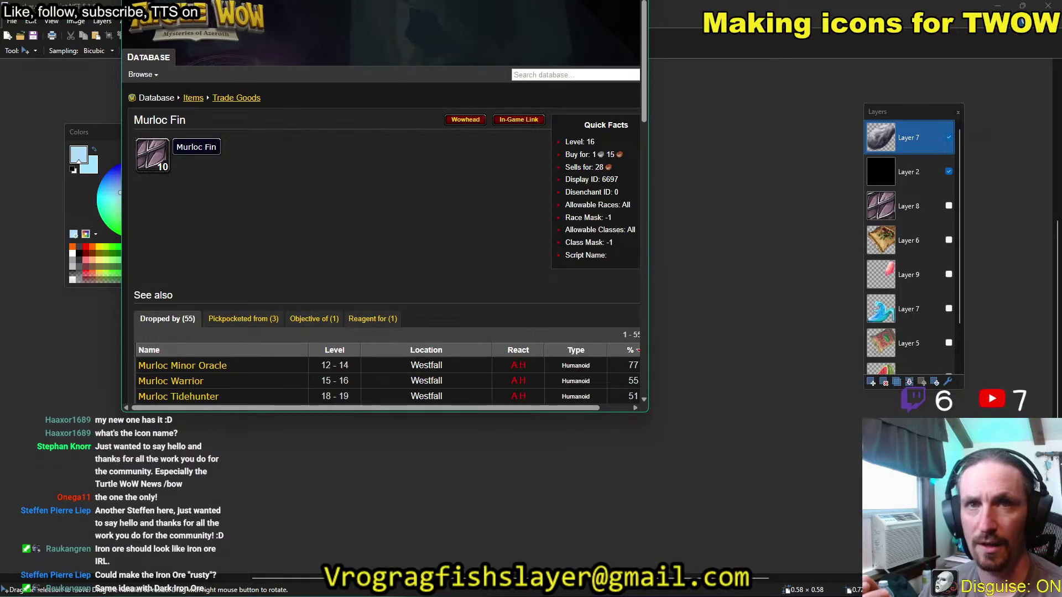
Search the Turtle WoW database for nugget and look through the matching items, NPCs and quests.
{"action": "key", "text": "ctrl+Tab"}
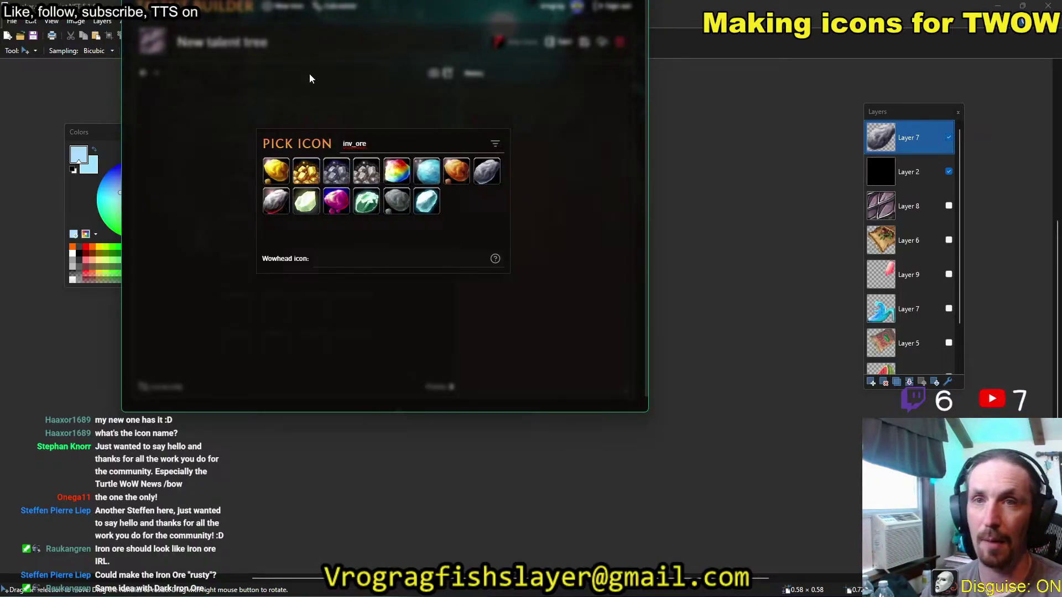
{"action": "key", "text": "alt+Tab"}
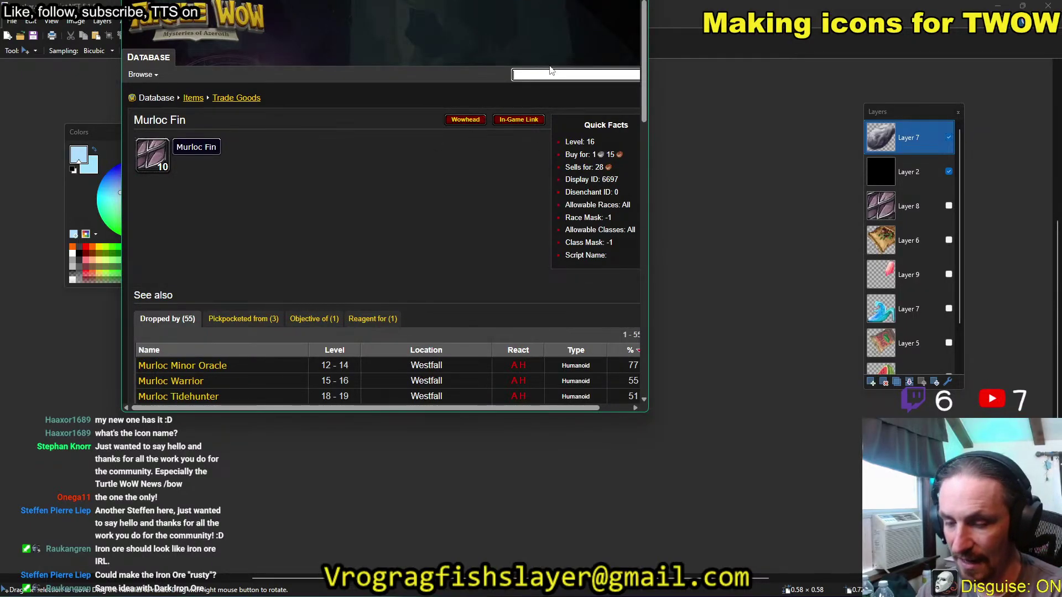
{"action": "type", "text": "nugget"}
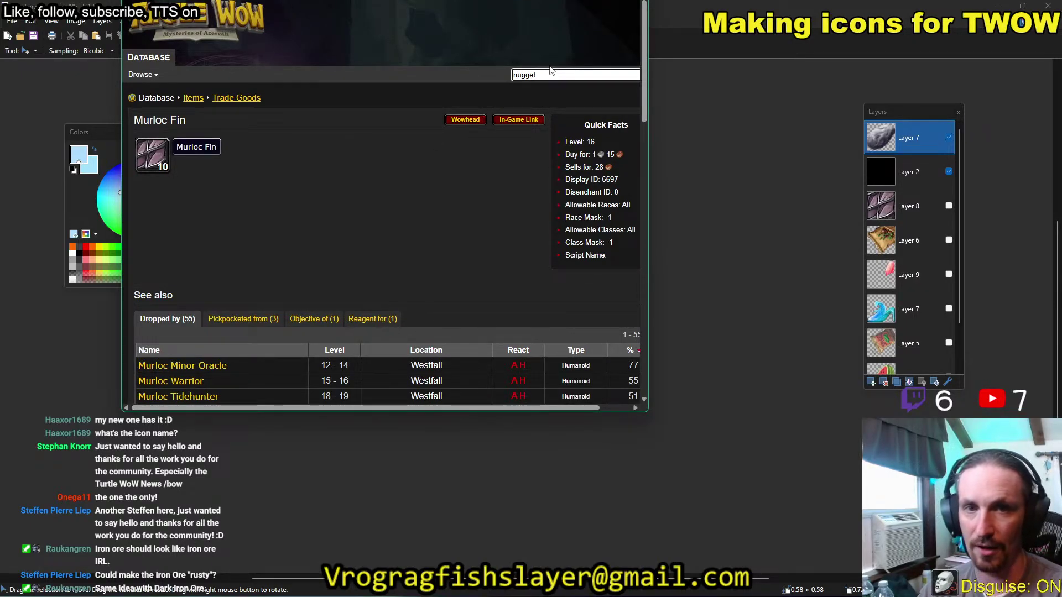
{"action": "key", "text": "Return"}
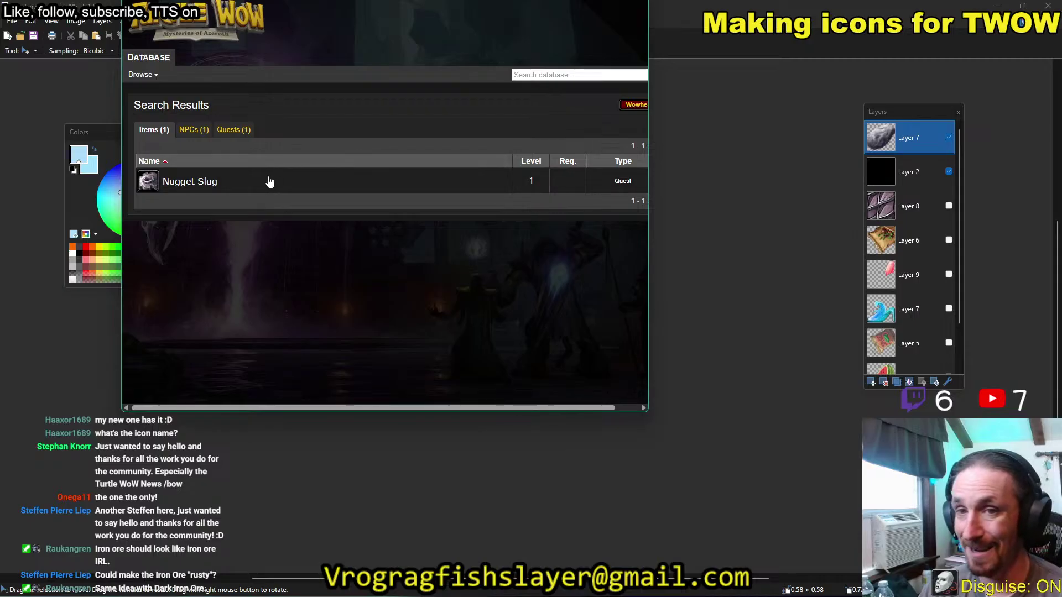
{"action": "left_click", "coordinate": [240, 135]}
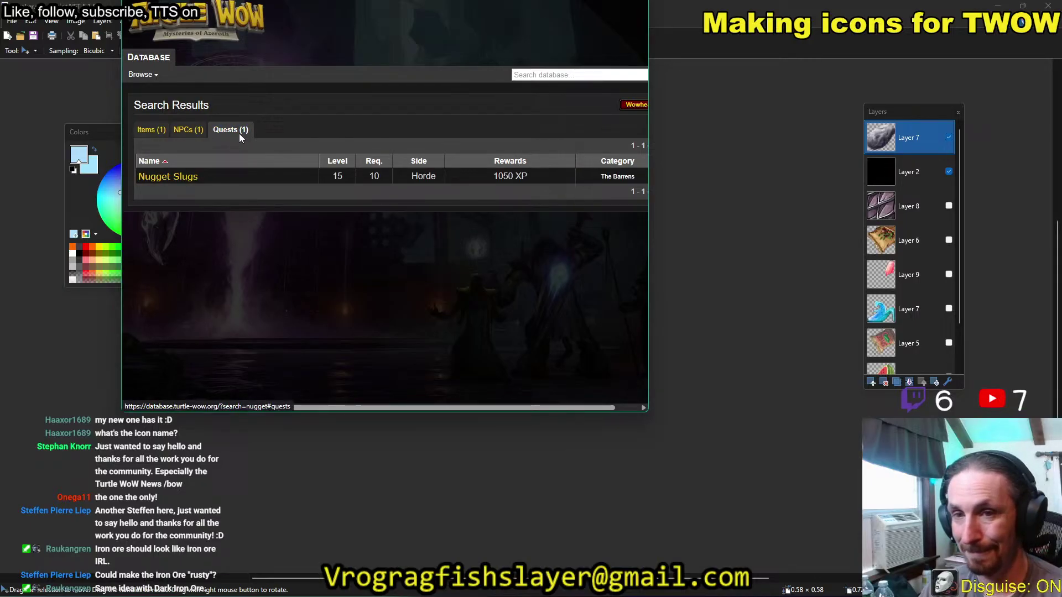
{"action": "left_click", "coordinate": [181, 131]}
{"action": "left_click", "coordinate": [141, 130]}
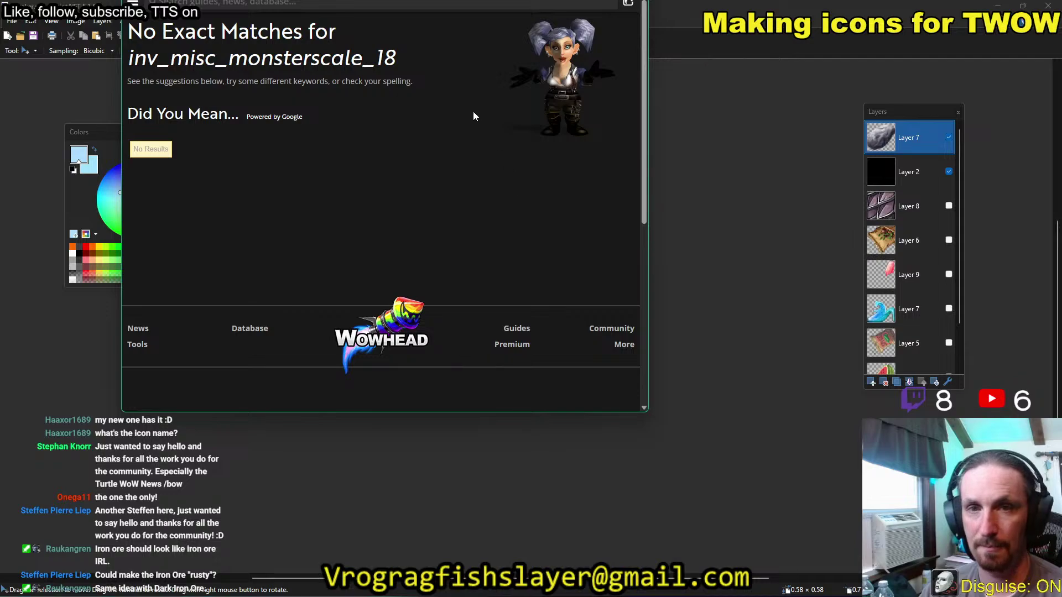
Search Wowhead for Iron ore, open the Iron Ore item and examine which items share its inv_ore_iron_01 icon.
{"action": "left_click", "coordinate": [292, 4]}
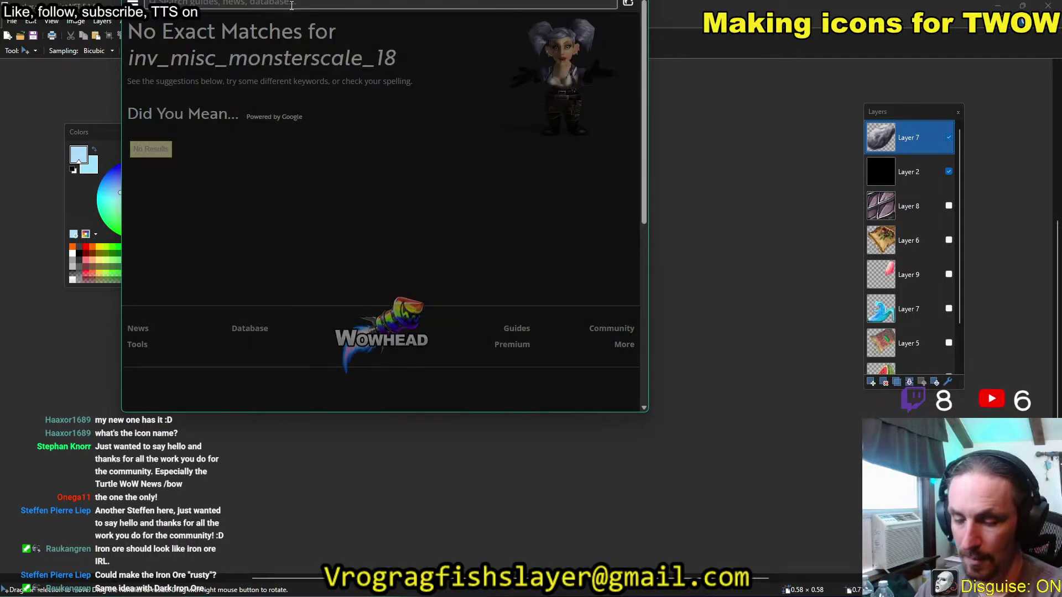
{"action": "type", "text": "Iron ore"}
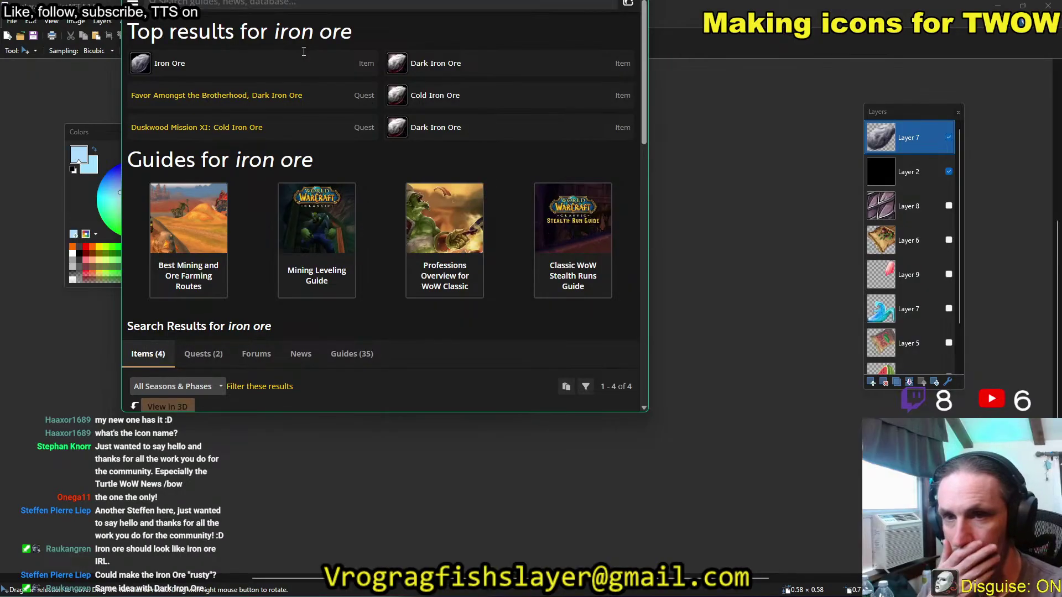
{"action": "left_click", "coordinate": [145, 67]}
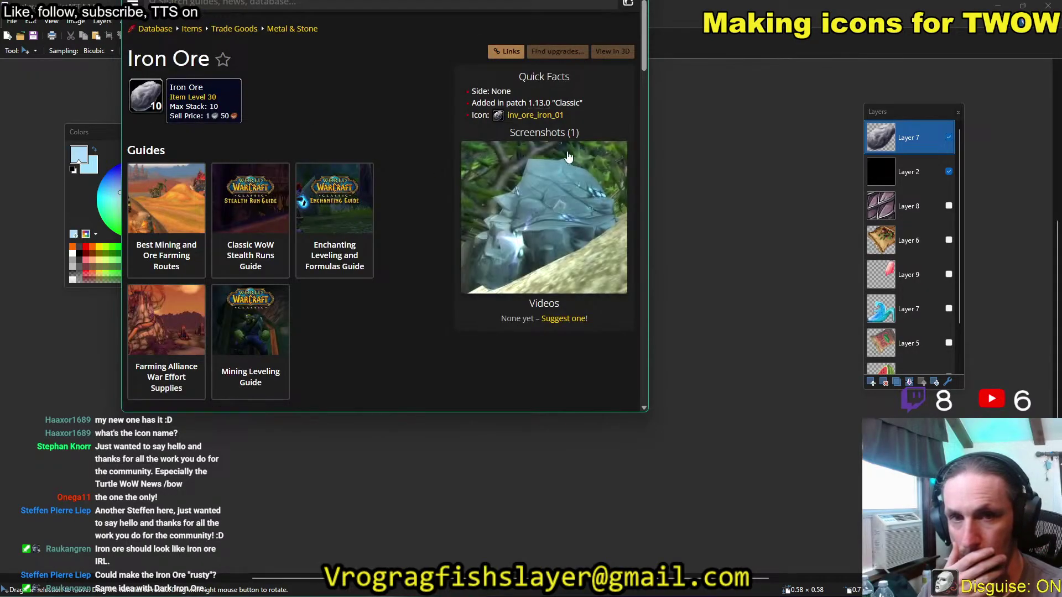
{"action": "left_click", "coordinate": [537, 116]}
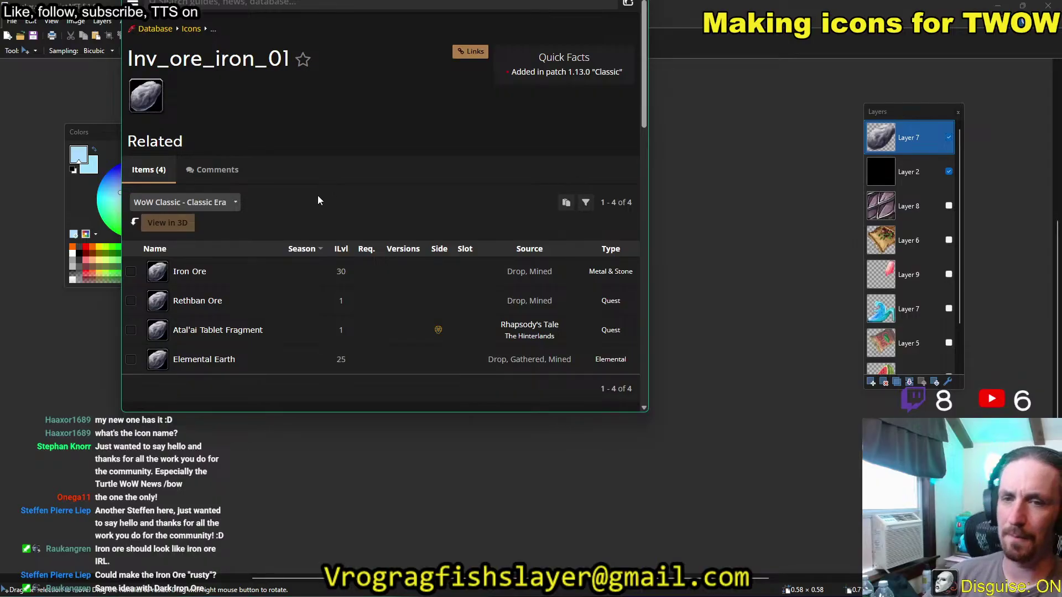
{"action": "scroll", "coordinate": [318, 200], "scroll_direction": "down", "scroll_amount": 2}
{"action": "scroll", "coordinate": [340, 280], "scroll_direction": "up", "scroll_amount": 1}
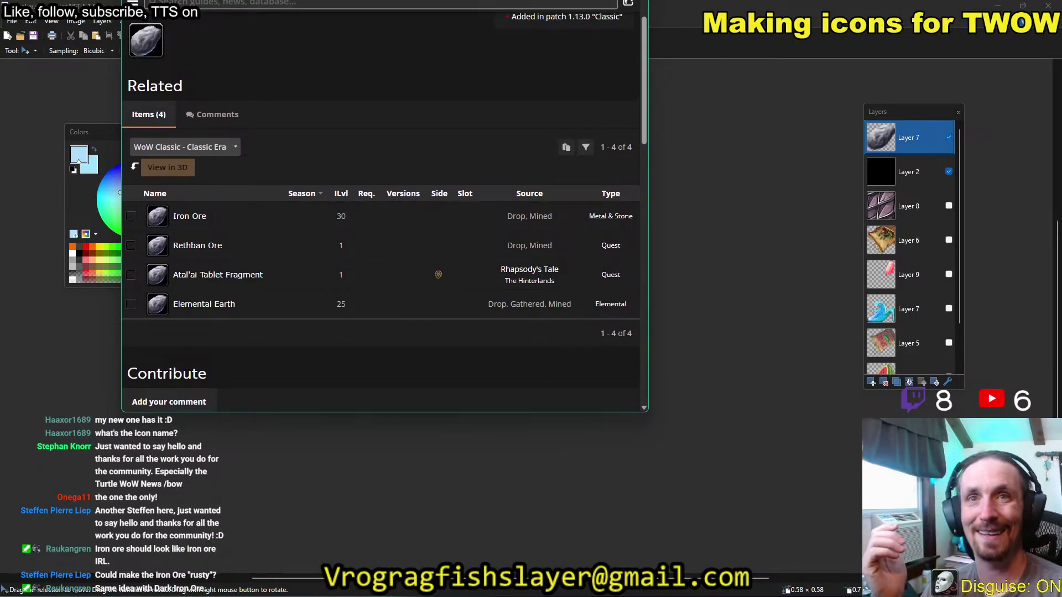
Move the browser window down until its address bar is in view and review the Inv_ore_iron_01 icon page.
{"action": "left_click_drag", "start_coordinate": [443, 0], "coordinate": [429, 28]}
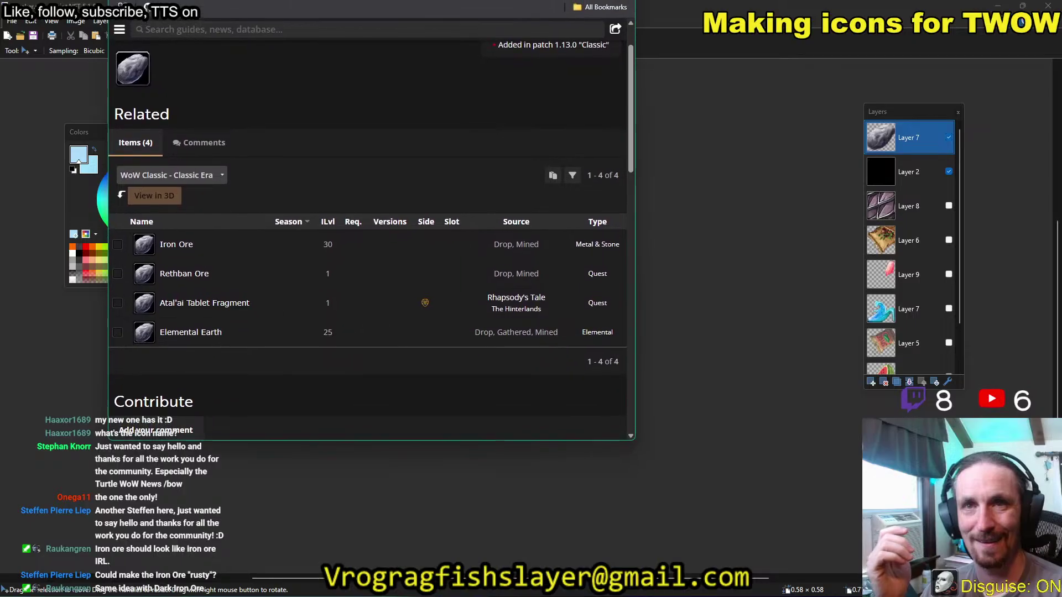
{"action": "left_click_drag", "start_coordinate": [146, 7], "coordinate": [143, 28]}
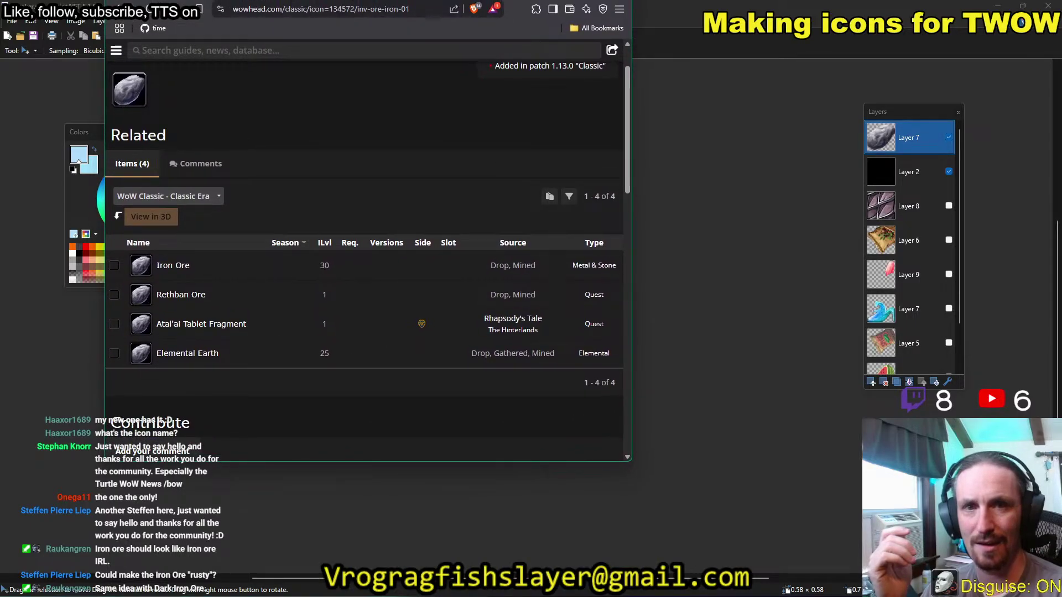
{"action": "left_click_drag", "start_coordinate": [270, 1], "coordinate": [268, 0]}
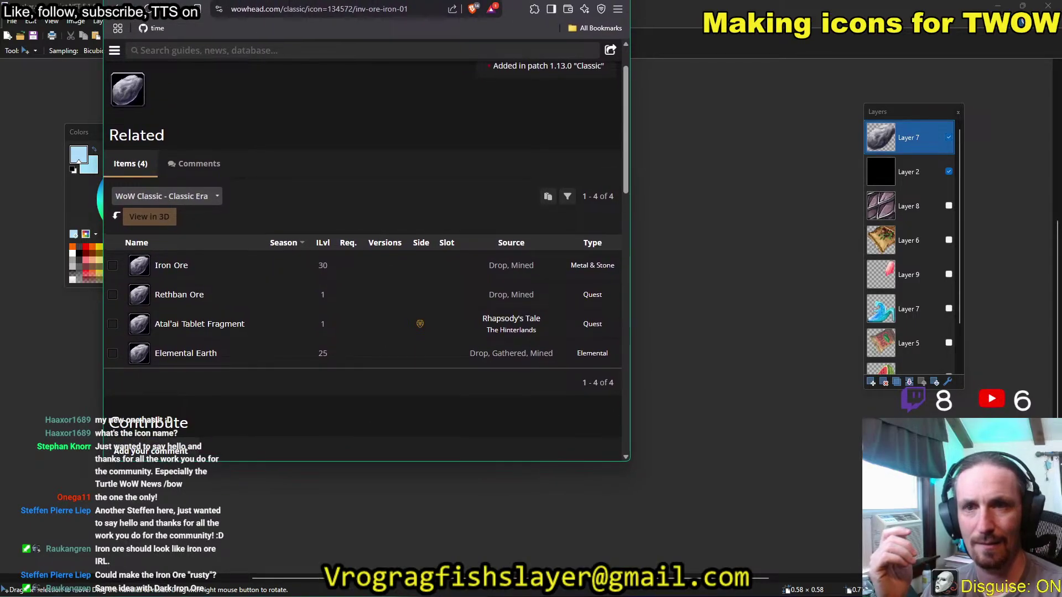
{"action": "left_click", "coordinate": [277, 50]}
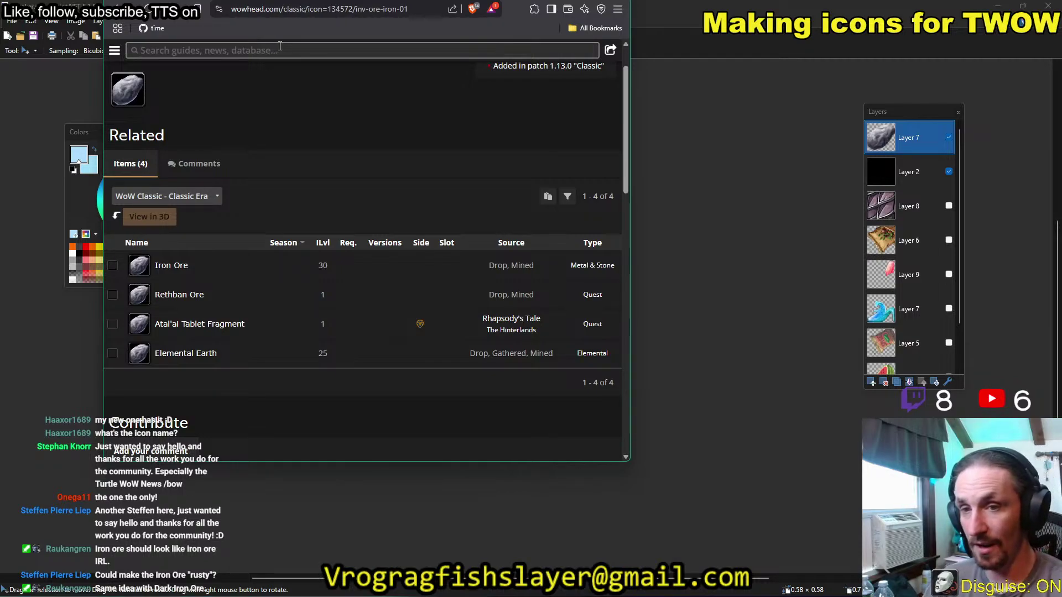
{"action": "mouse_move", "coordinate": [143, 276]}
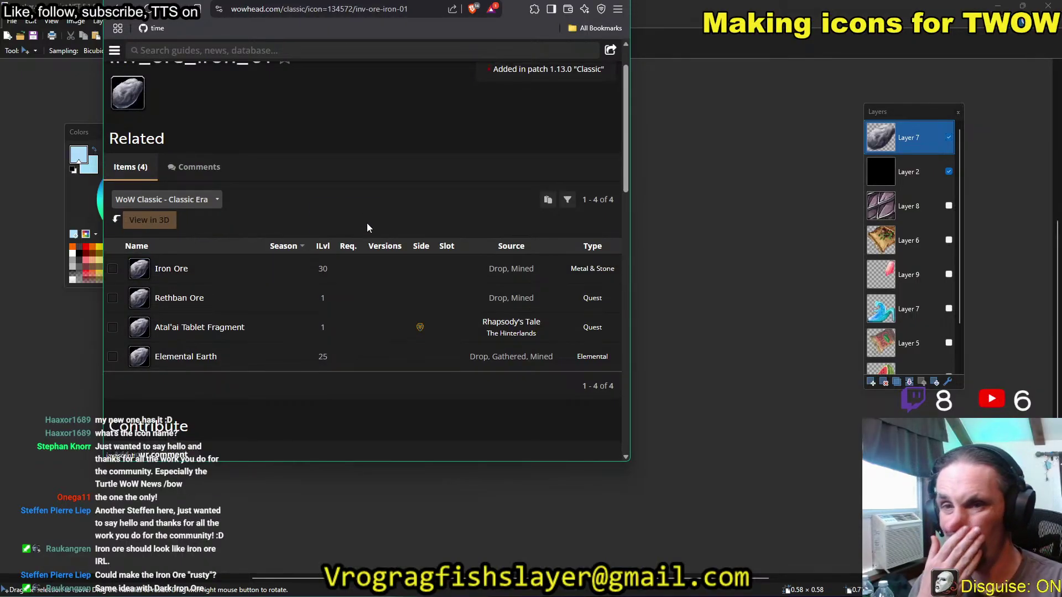
{"action": "scroll", "coordinate": [362, 226], "scroll_direction": "up", "scroll_amount": 1}
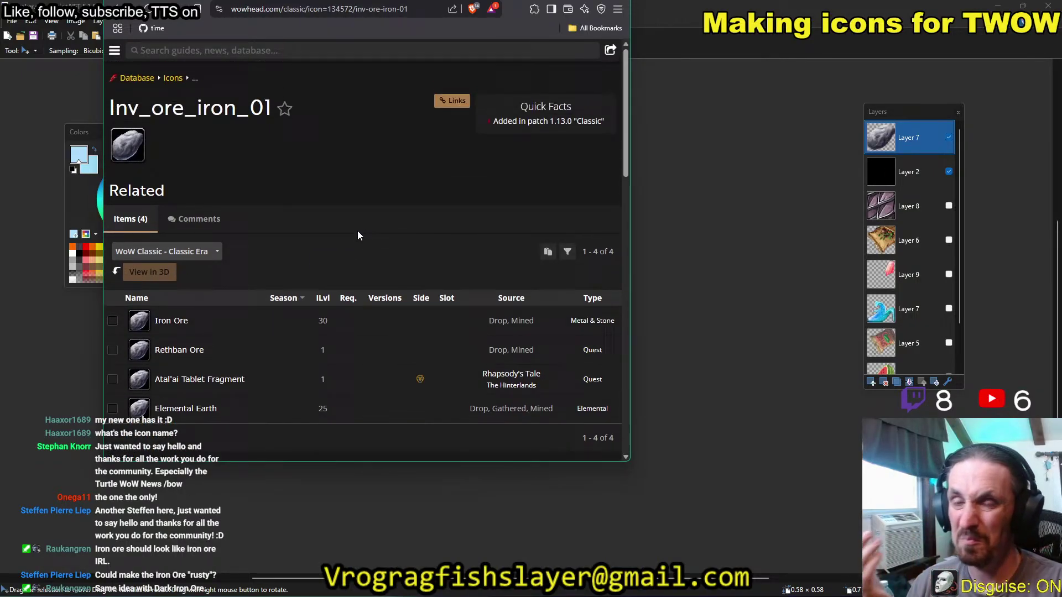
Search Wowhead for inv_ore and look through the suggested ore icon pages.
{"action": "left_click", "coordinate": [389, 53]}
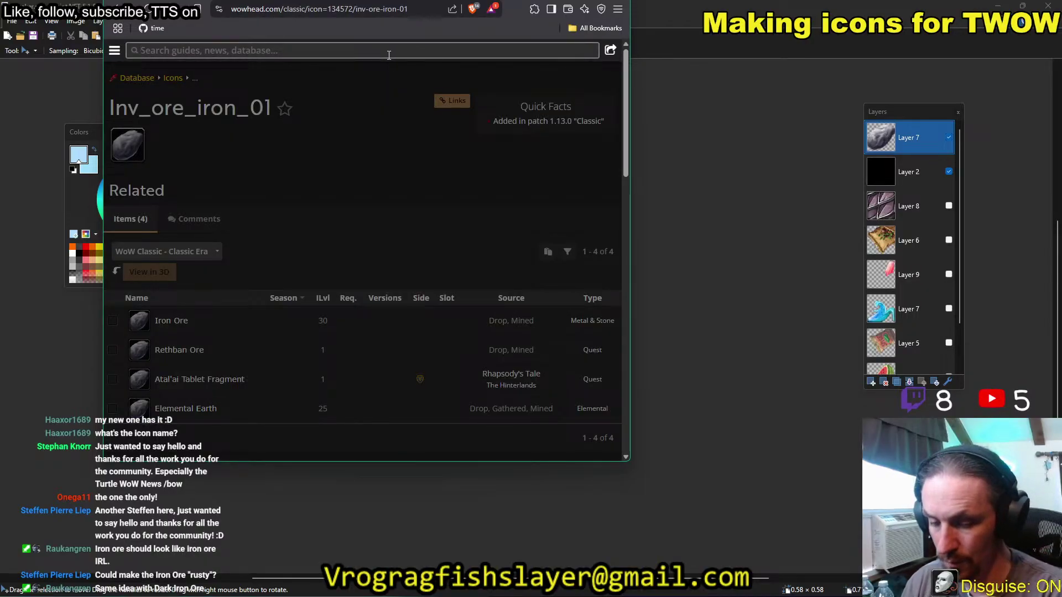
{"action": "type", "text": "inv_ore"}
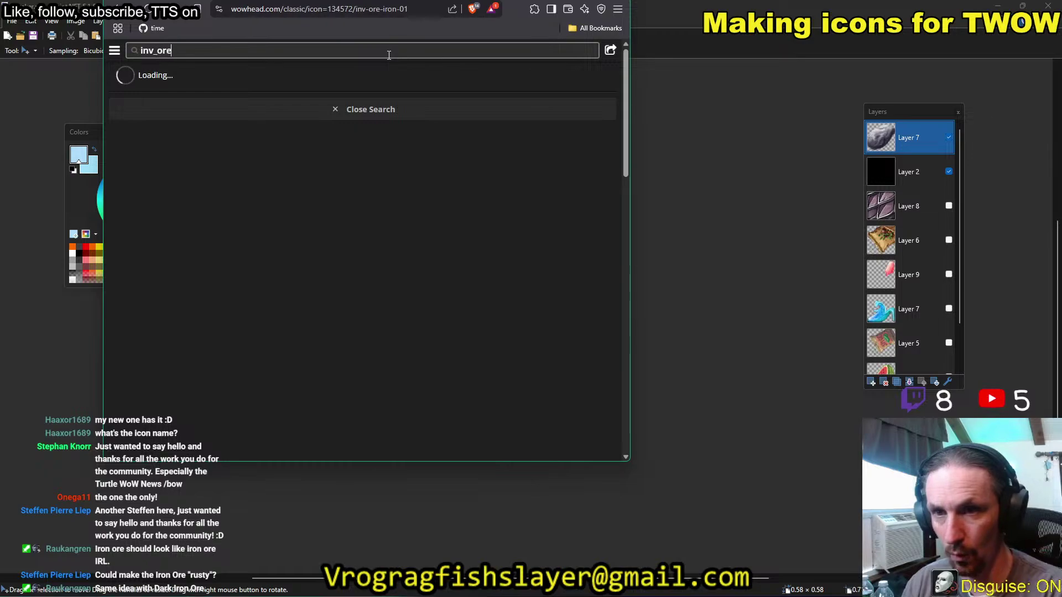
{"action": "key", "text": "Return"}
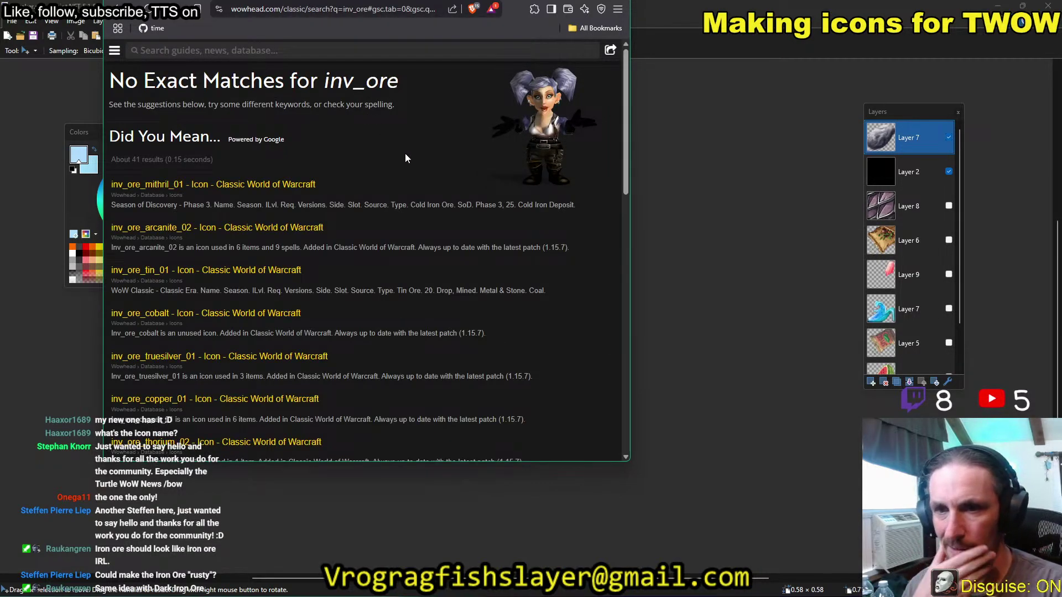
{"action": "scroll", "coordinate": [281, 247], "scroll_direction": "down", "scroll_amount": 3}
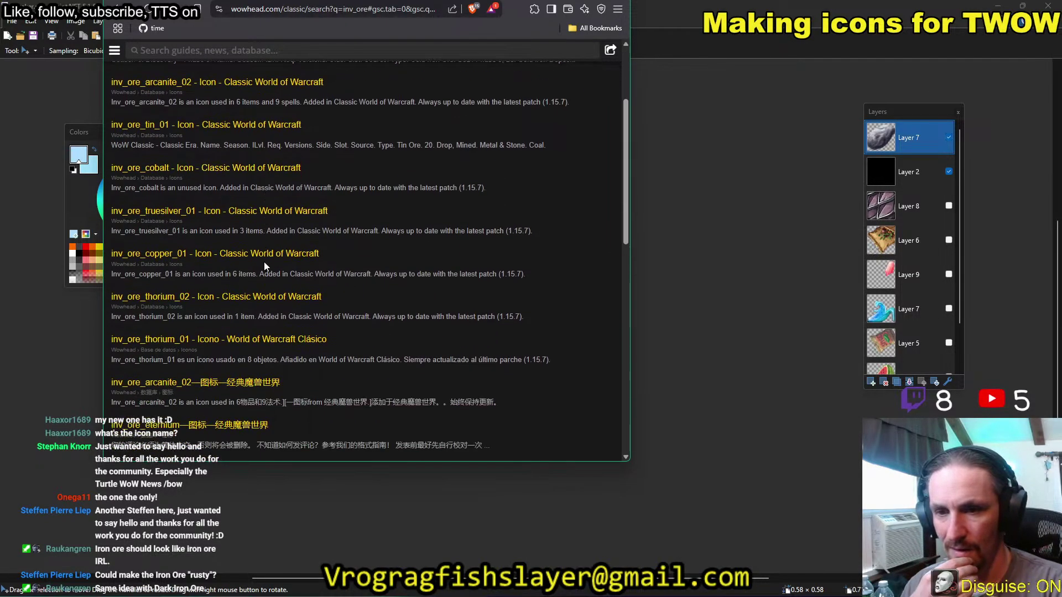
{"action": "scroll", "coordinate": [172, 396], "scroll_direction": "up", "scroll_amount": 1}
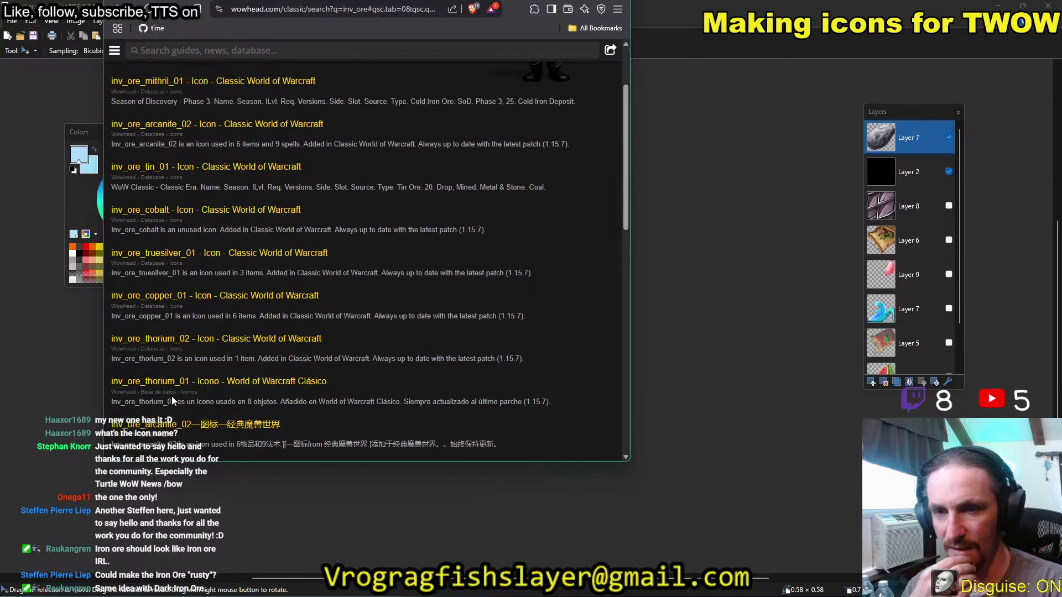
{"action": "scroll", "coordinate": [172, 397], "scroll_direction": "up", "scroll_amount": 2}
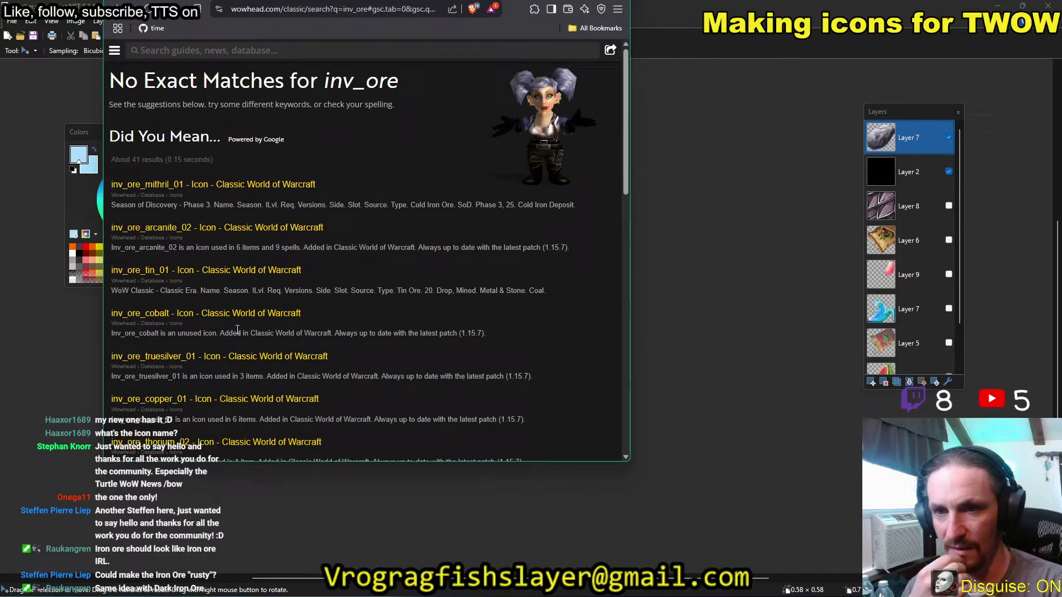
Enter inv_ore in the Wowhead search again, then compare the talent builder's ore icons with the grey stone in the image editor.
{"action": "left_click", "coordinate": [202, 49]}
{"action": "type", "text": "inv_ore"}
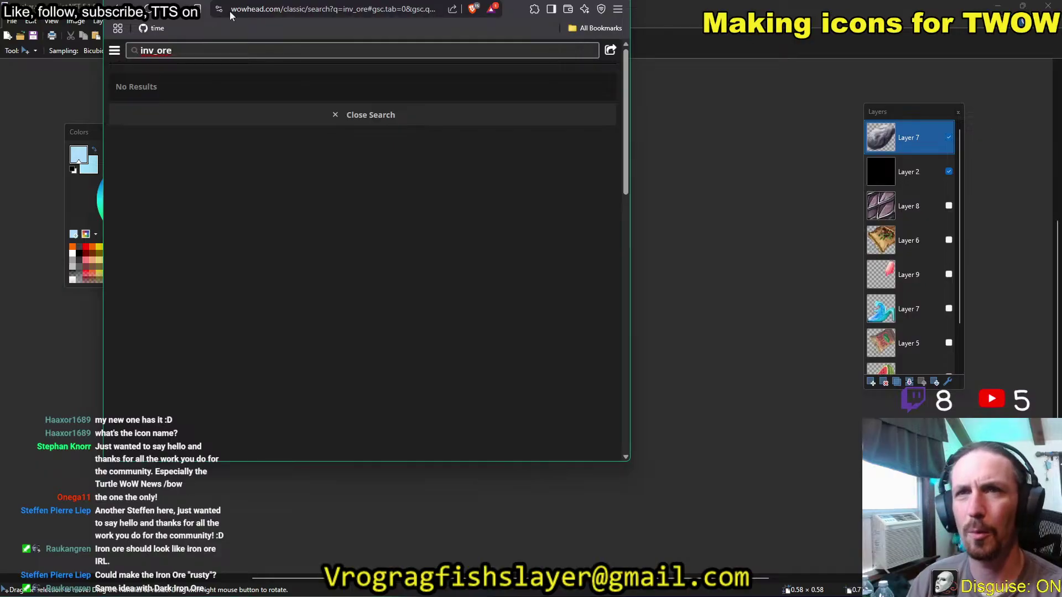
{"action": "key", "text": "ctrl+w"}
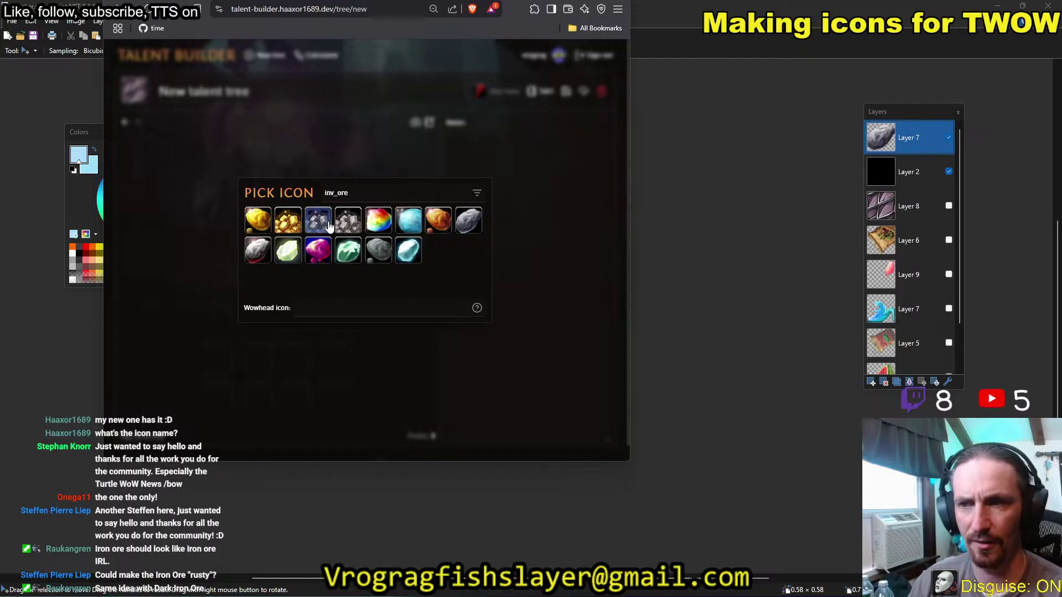
{"action": "key", "text": "alt+Tab"}
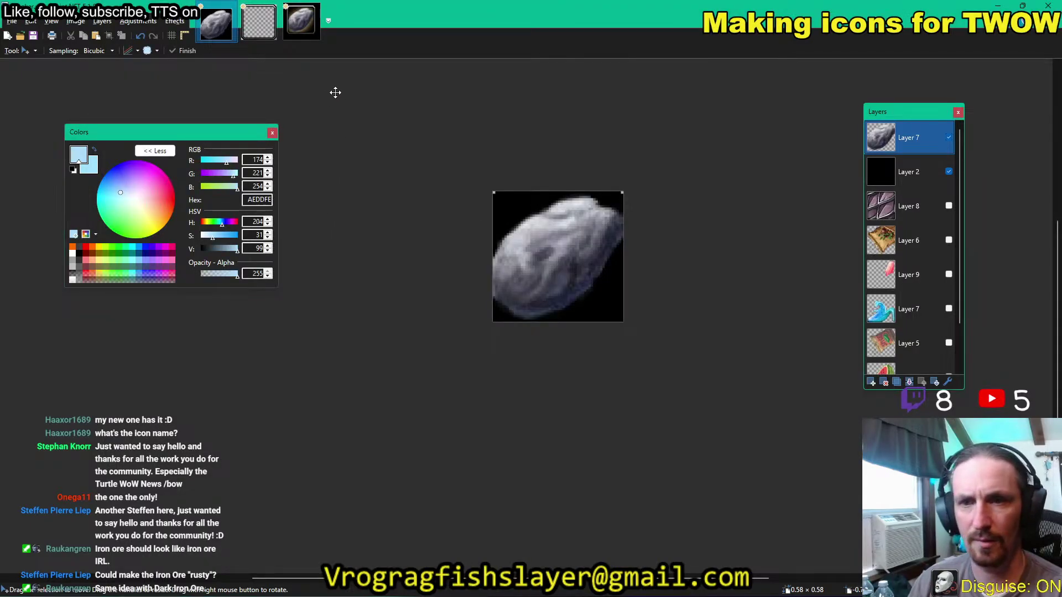
{"action": "key", "text": "alt+Tab"}
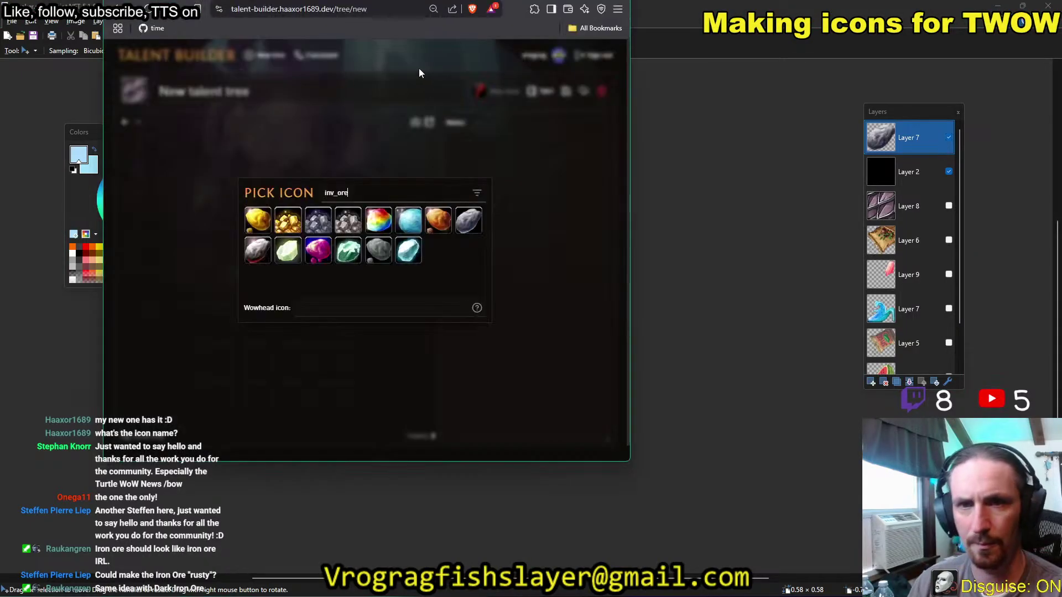
Return to the Wowhead search page and extend the search to inv_ore_iron.
{"action": "key", "text": "ctrl+Tab"}
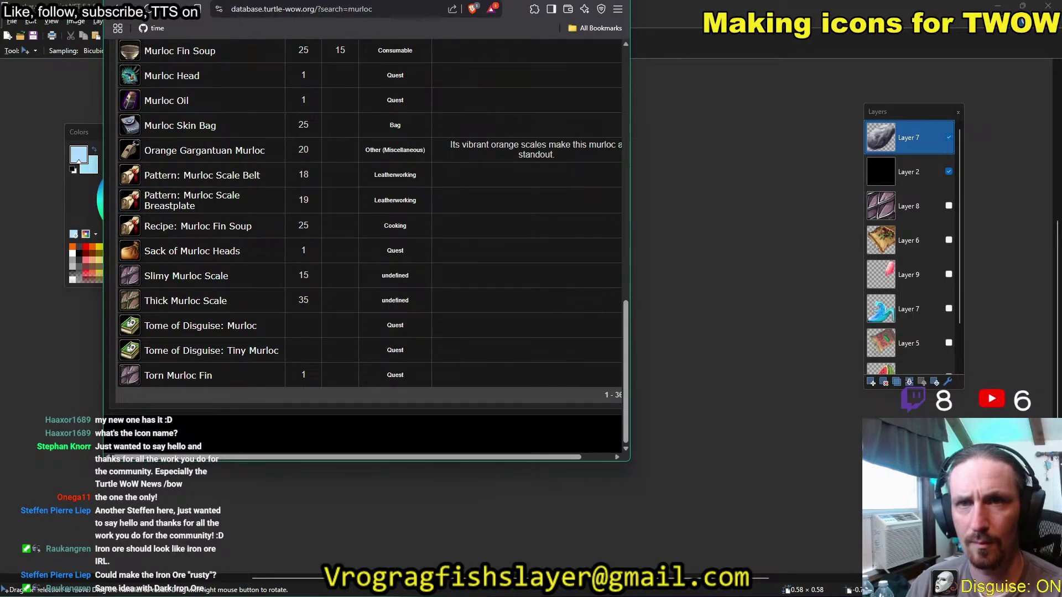
{"action": "key", "text": "ctrl+Tab"}
{"action": "type", "text": "_iron"}
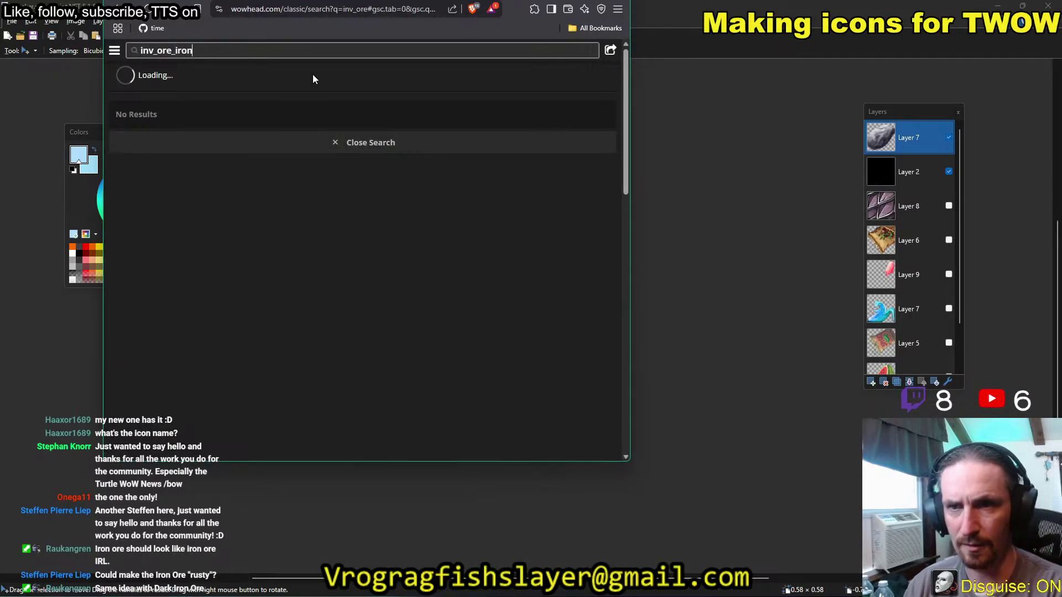
{"action": "key", "text": "Return"}
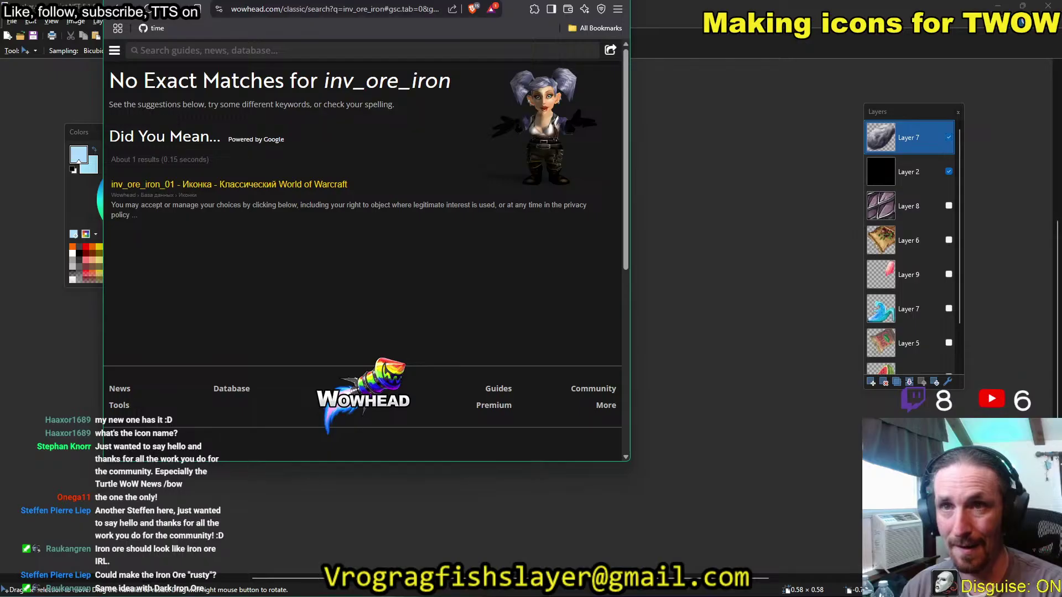
Close the Wowhead search page and search the Turtle WoW database for rock.
{"action": "key", "text": "ctrl+w"}
{"action": "scroll", "coordinate": [382, 204], "scroll_direction": "up", "scroll_amount": 4}
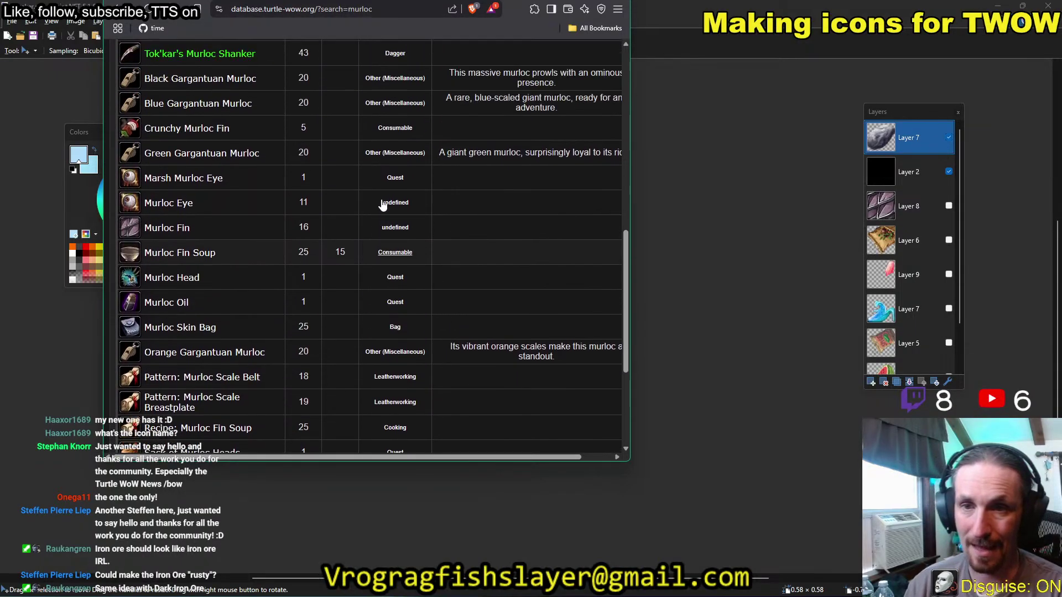
{"action": "scroll", "coordinate": [382, 204], "scroll_direction": "up", "scroll_amount": 3}
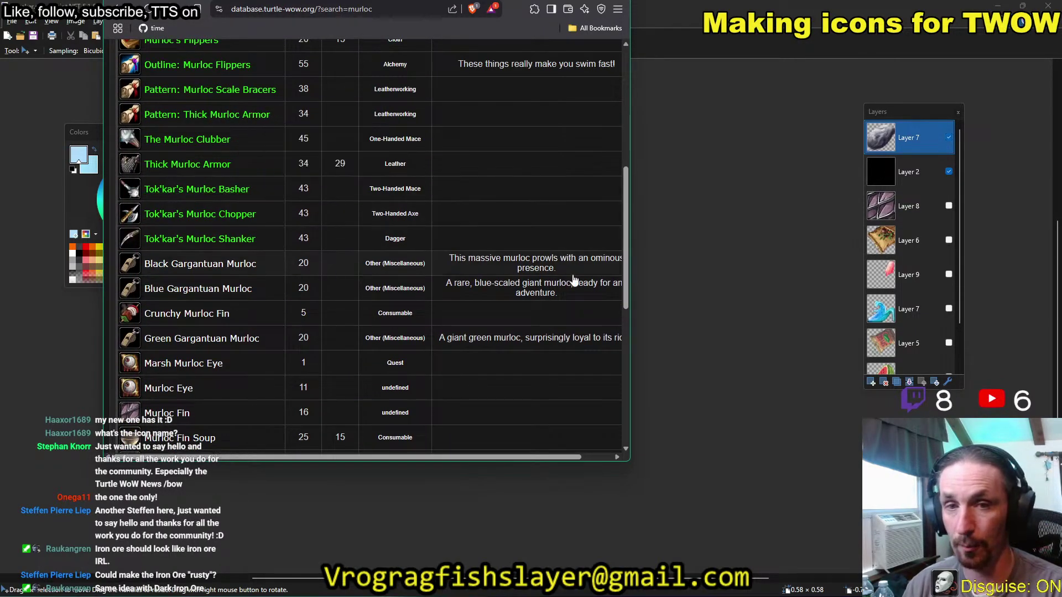
{"action": "left_click_drag", "start_coordinate": [626, 294], "coordinate": [615, 138]}
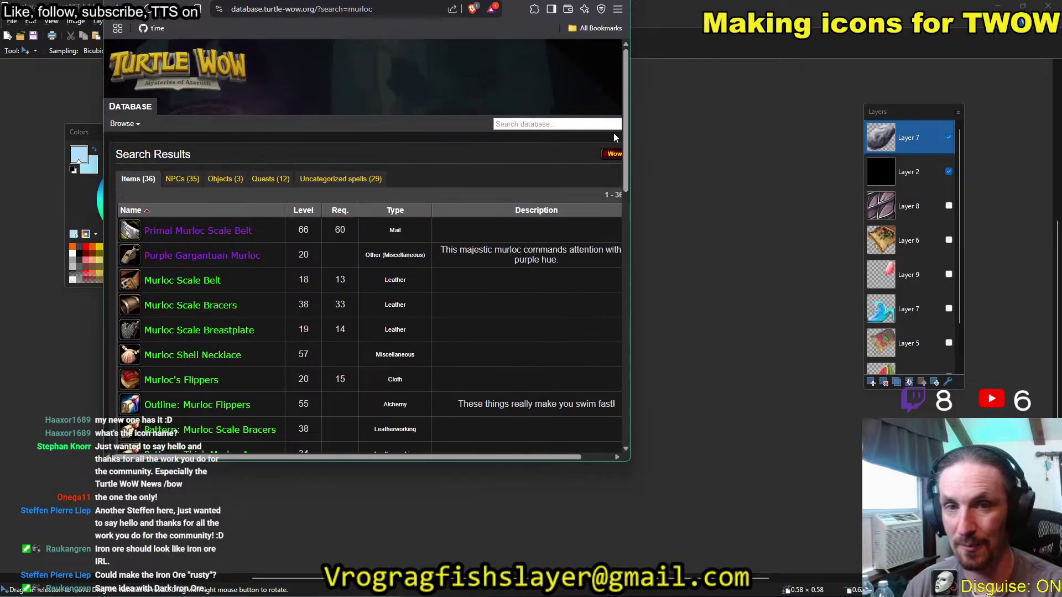
{"action": "left_click", "coordinate": [551, 123]}
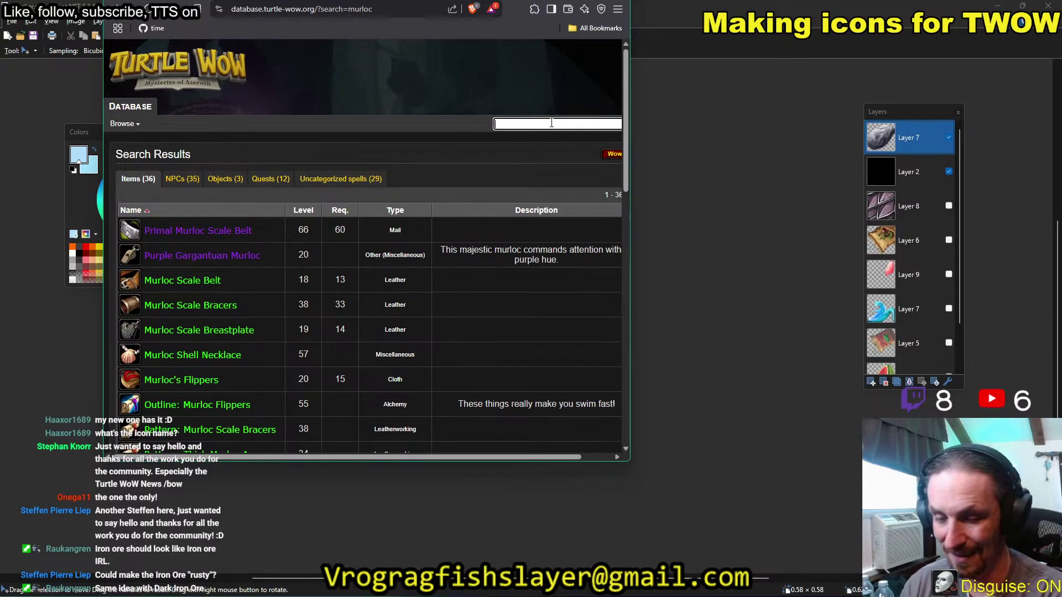
{"action": "type", "text": "rock"}
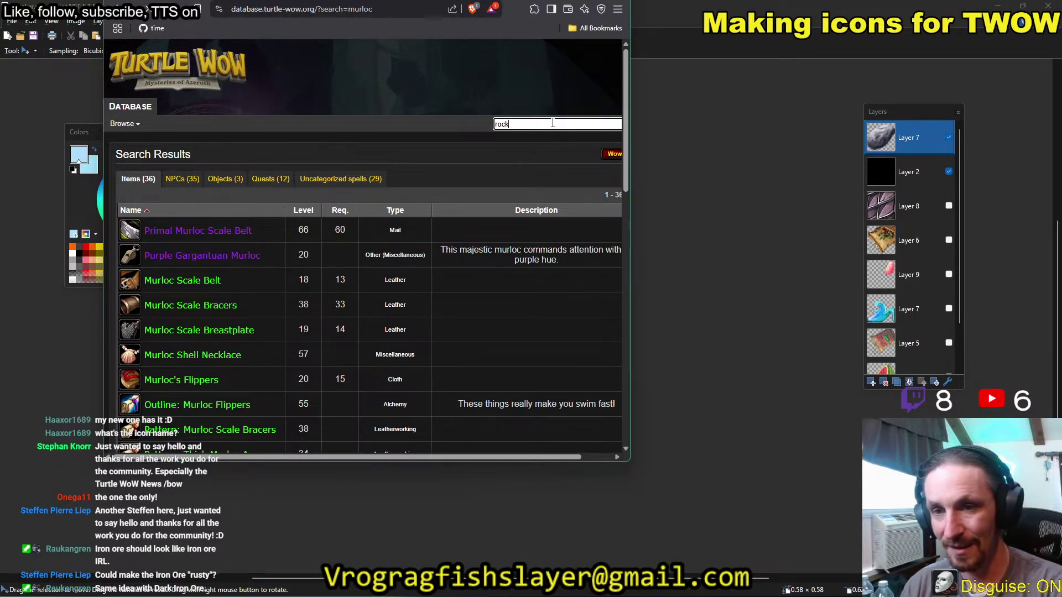
{"action": "key", "text": "Return"}
Look through all pages of the rock item results for stone icons that could serve as iron ore.
{"action": "scroll", "coordinate": [452, 143], "scroll_direction": "down", "scroll_amount": 5}
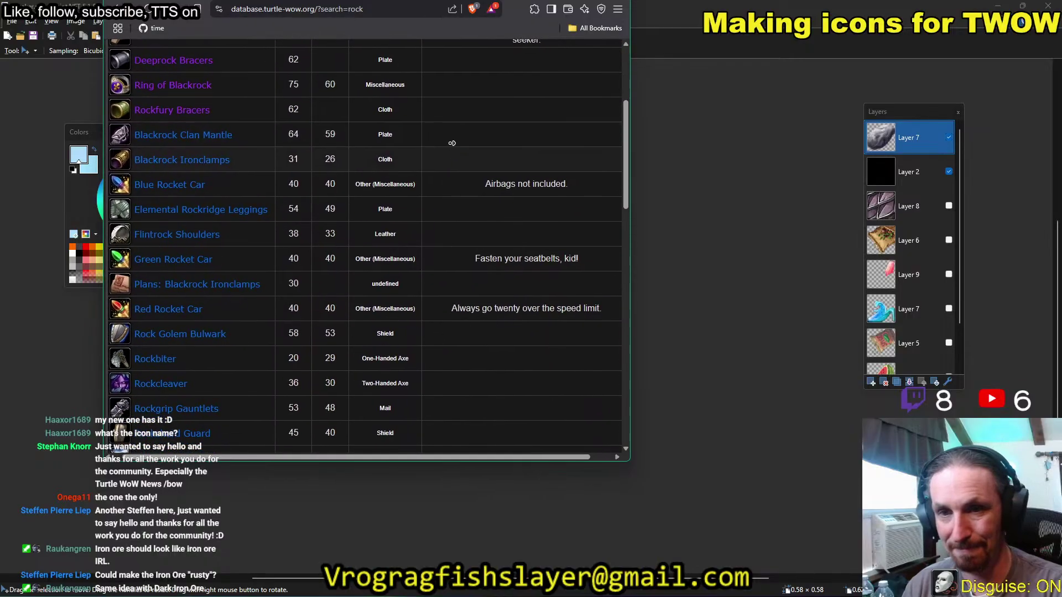
{"action": "scroll", "coordinate": [452, 143], "scroll_direction": "up", "scroll_amount": 5}
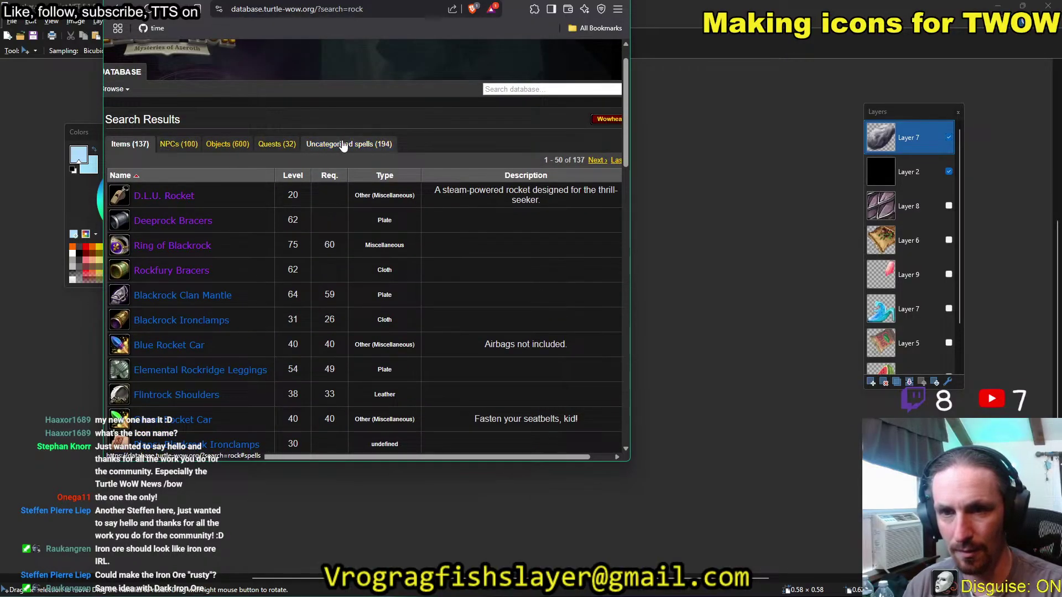
{"action": "scroll", "coordinate": [398, 116], "scroll_direction": "down", "scroll_amount": 15}
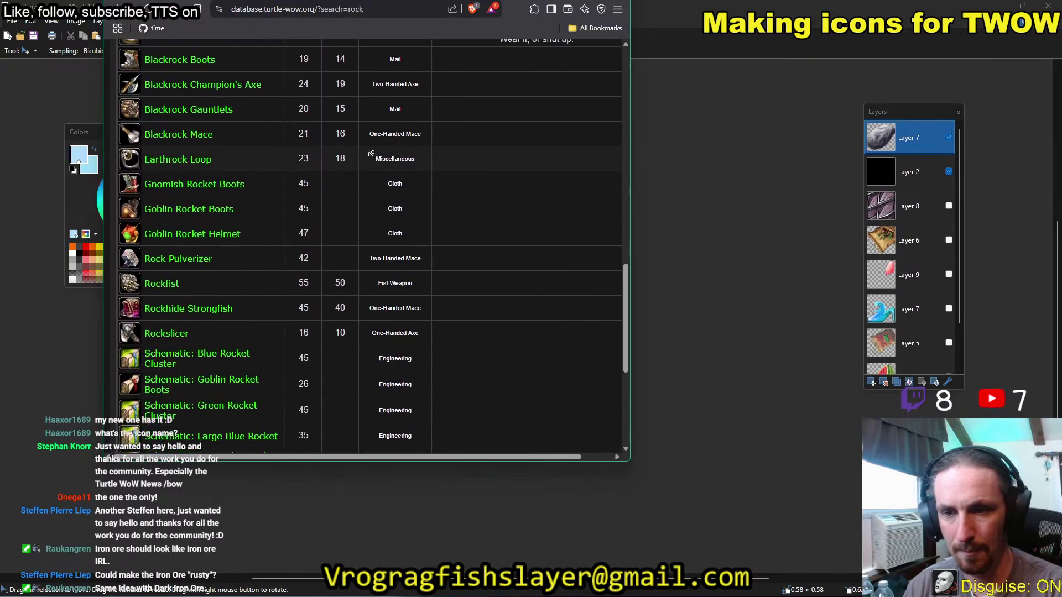
{"action": "scroll", "coordinate": [371, 160], "scroll_direction": "down", "scroll_amount": 5}
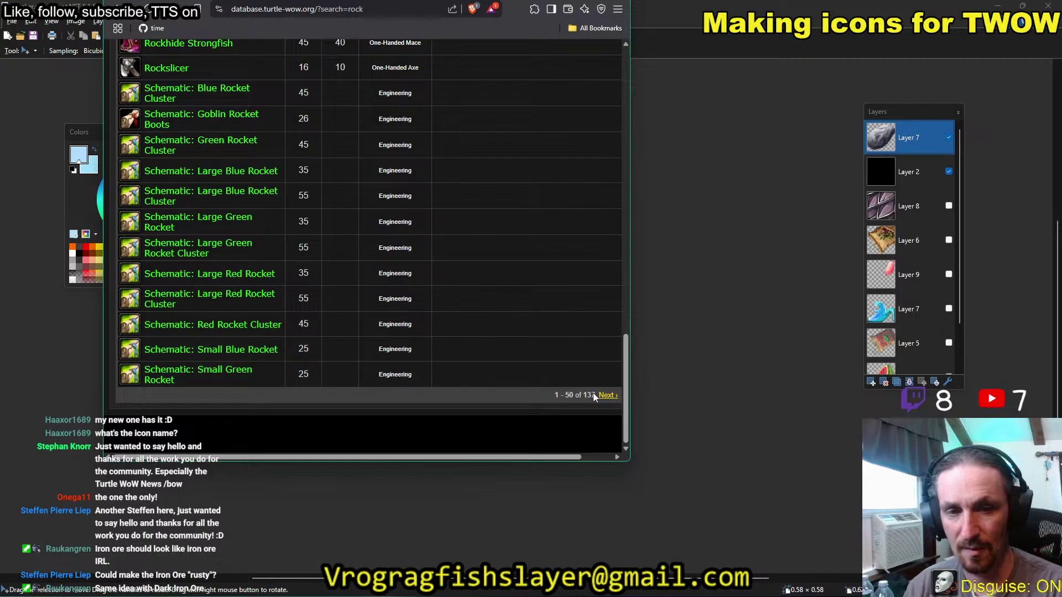
{"action": "left_click", "coordinate": [606, 396]}
{"action": "scroll", "coordinate": [490, 154], "scroll_direction": "down", "scroll_amount": 2}
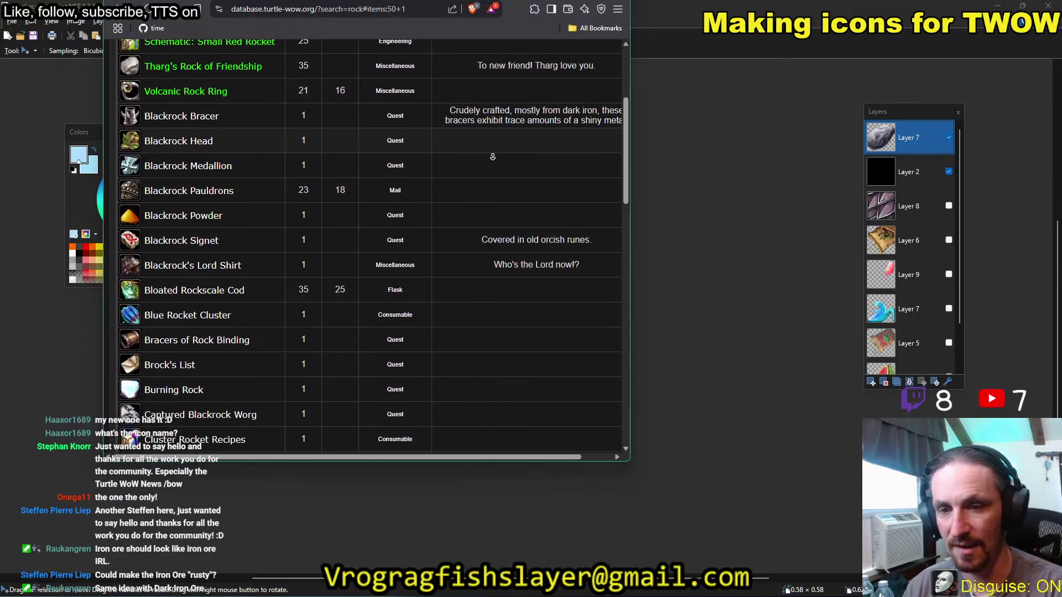
{"action": "scroll", "coordinate": [493, 156], "scroll_direction": "down", "scroll_amount": 8}
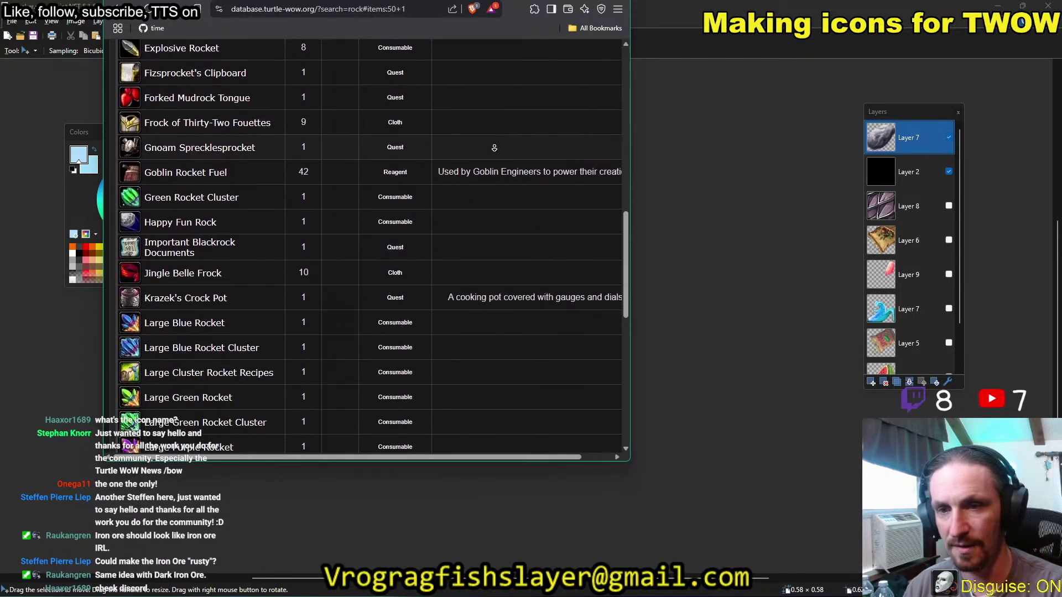
{"action": "scroll", "coordinate": [494, 148], "scroll_direction": "down", "scroll_amount": 10}
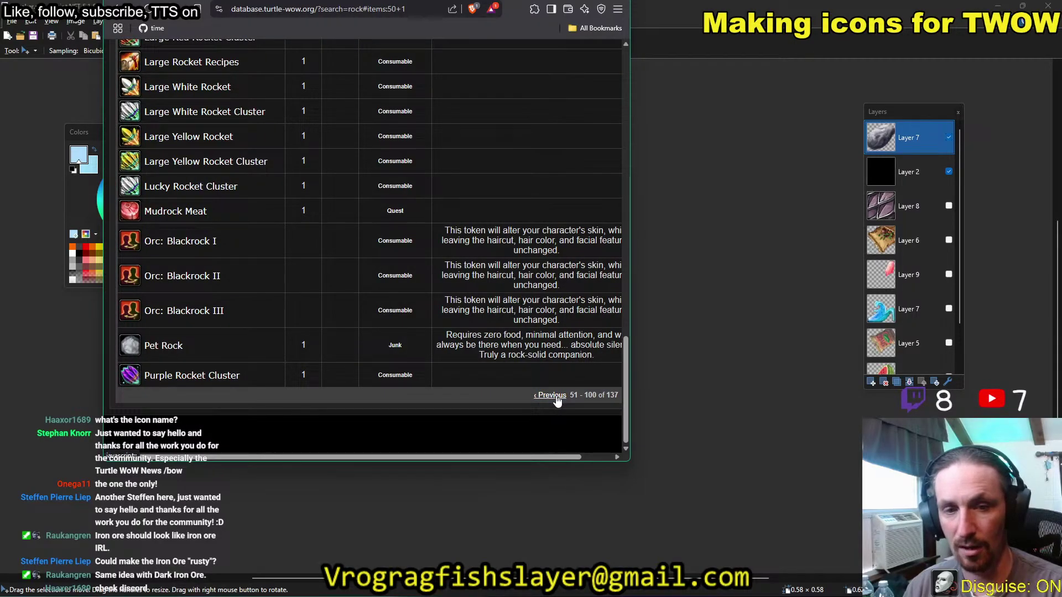
{"action": "left_click_drag", "start_coordinate": [537, 457], "coordinate": [570, 457]}
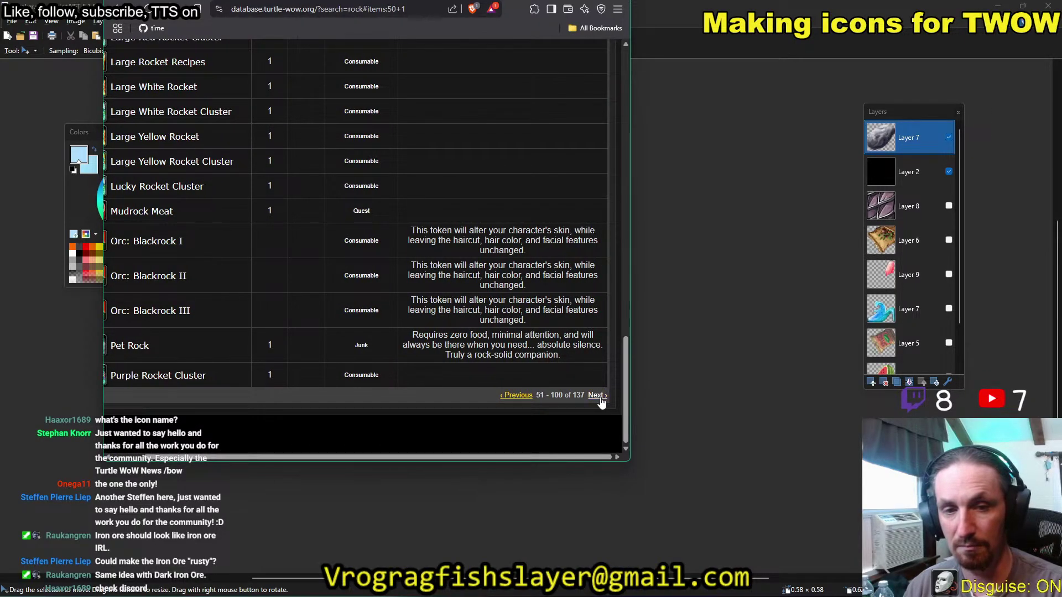
{"action": "left_click", "coordinate": [596, 395]}
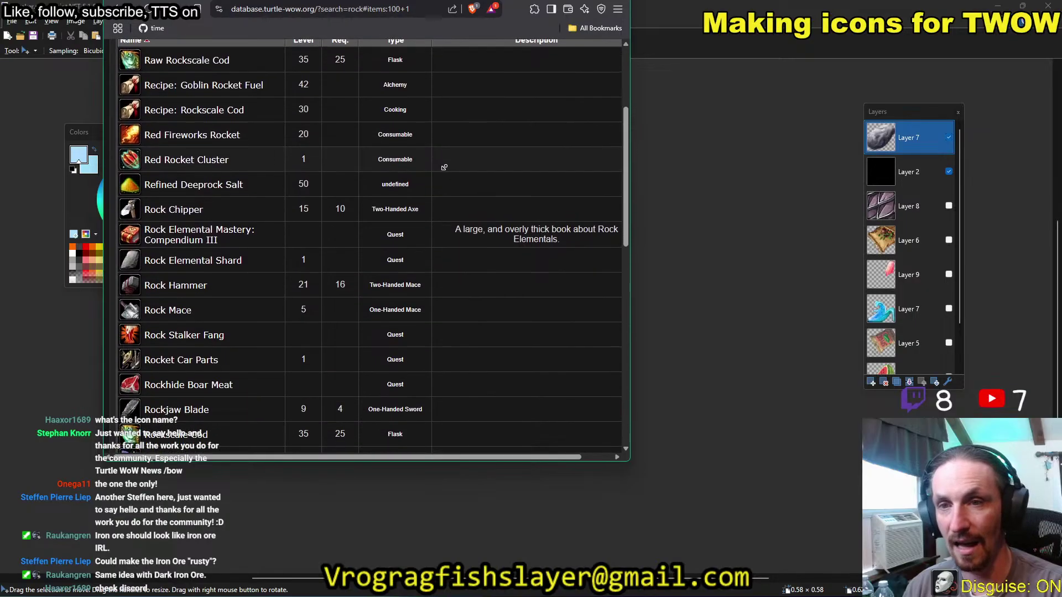
{"action": "scroll", "coordinate": [444, 167], "scroll_direction": "down", "scroll_amount": 8}
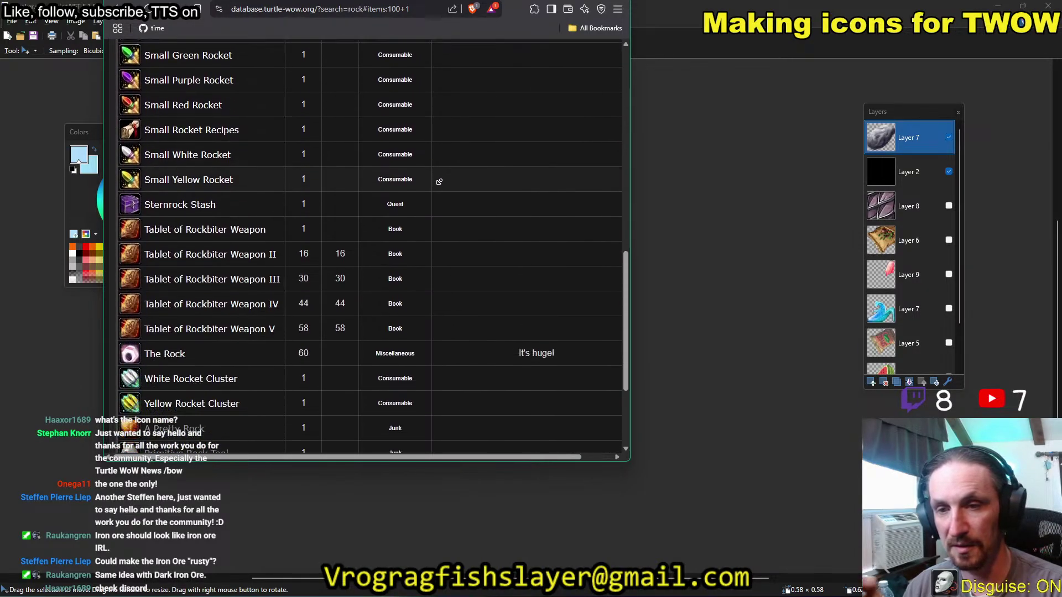
{"action": "scroll", "coordinate": [439, 181], "scroll_direction": "down", "scroll_amount": 3}
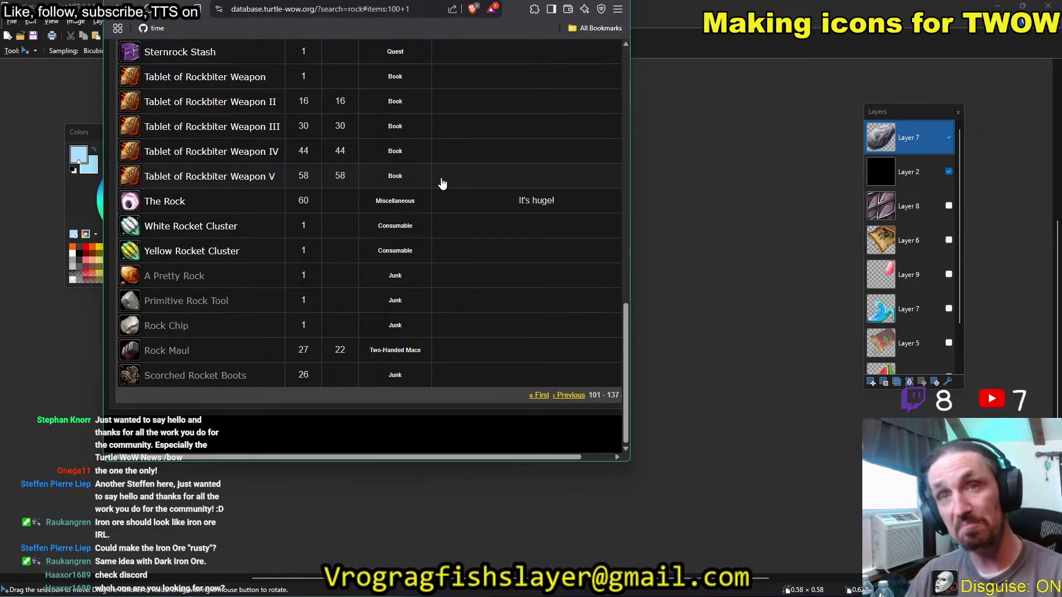
Go to the icon differentiation spreadsheet and review the item entries between the scrolls and Iron Ore.
{"action": "key", "text": "ctrl+Tab"}
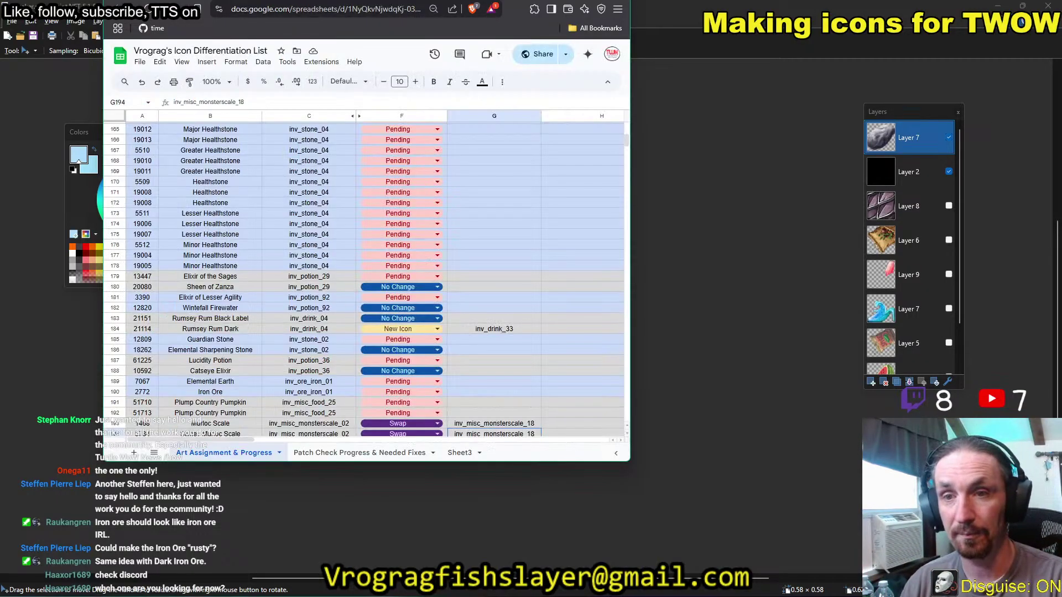
{"action": "scroll", "coordinate": [379, 276], "scroll_direction": "down", "scroll_amount": 5}
{"action": "scroll", "coordinate": [379, 277], "scroll_direction": "up", "scroll_amount": 10}
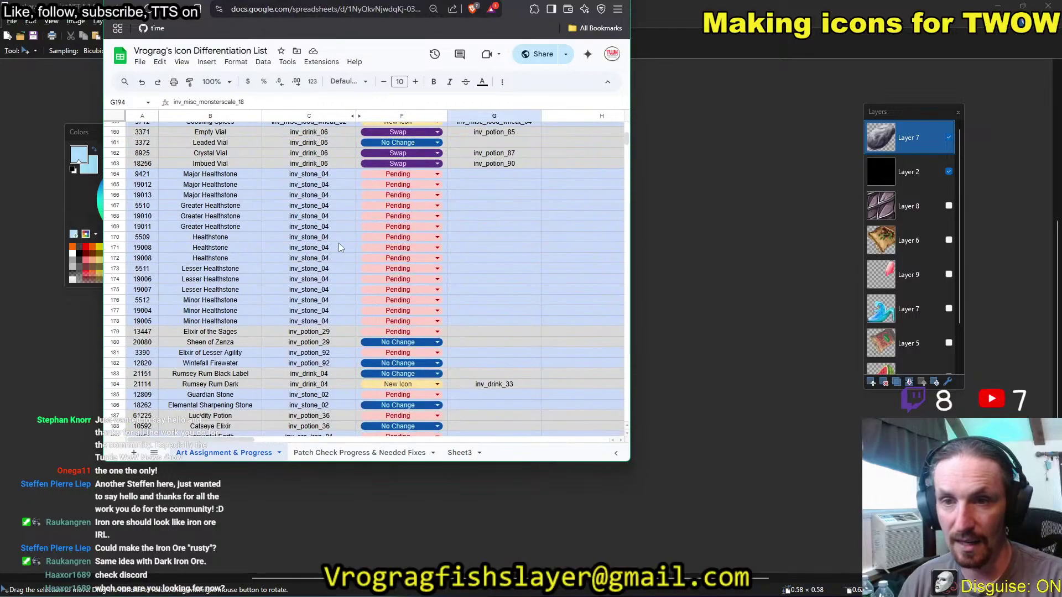
{"action": "scroll", "coordinate": [263, 263], "scroll_direction": "up", "scroll_amount": 15}
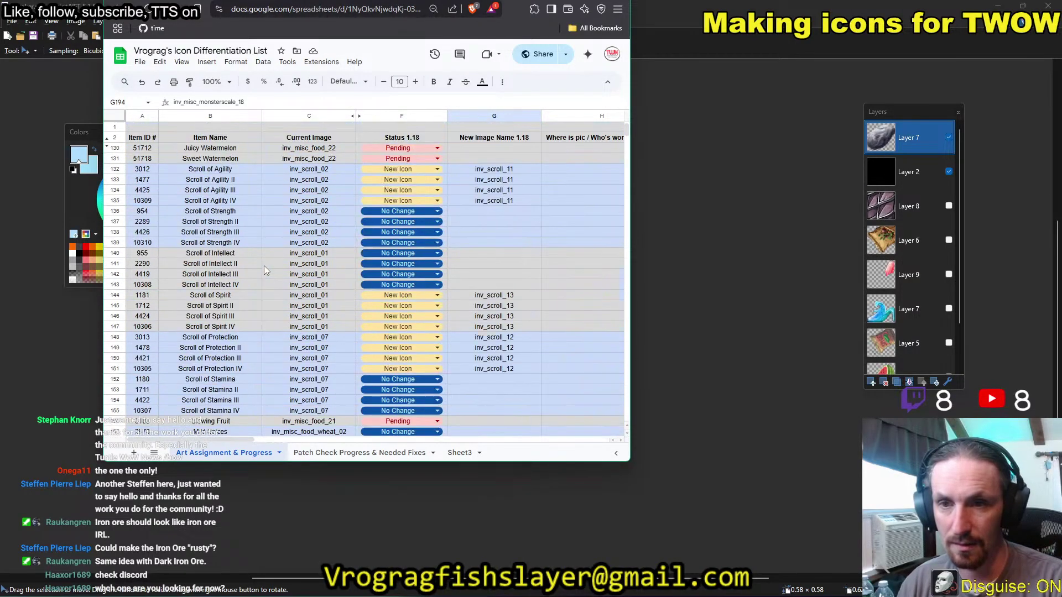
{"action": "scroll", "coordinate": [251, 285], "scroll_direction": "down", "scroll_amount": 15}
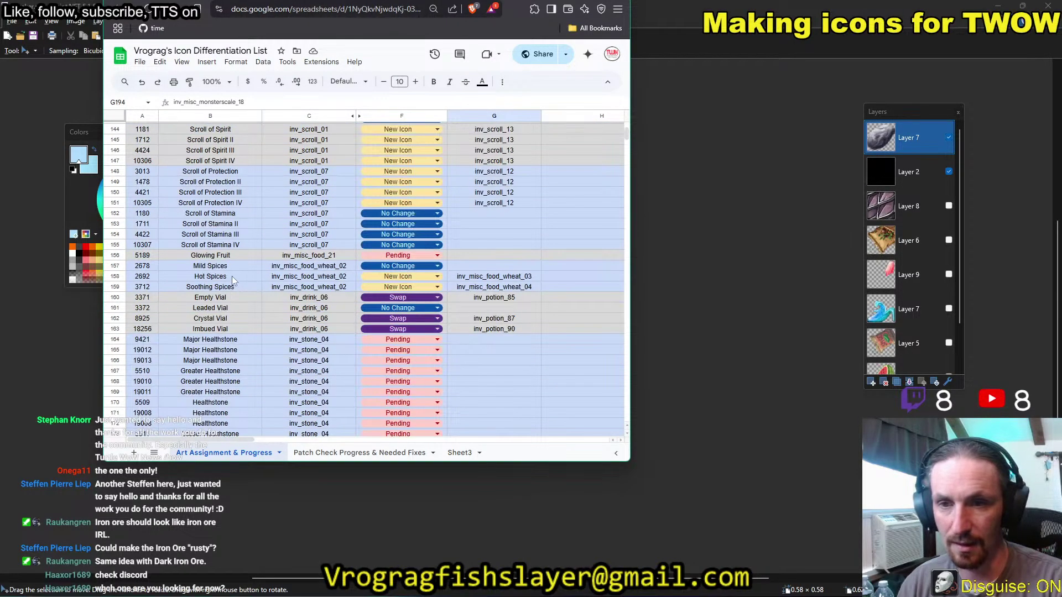
{"action": "scroll", "coordinate": [230, 327], "scroll_direction": "down", "scroll_amount": 3}
{"action": "scroll", "coordinate": [235, 338], "scroll_direction": "up", "scroll_amount": 2}
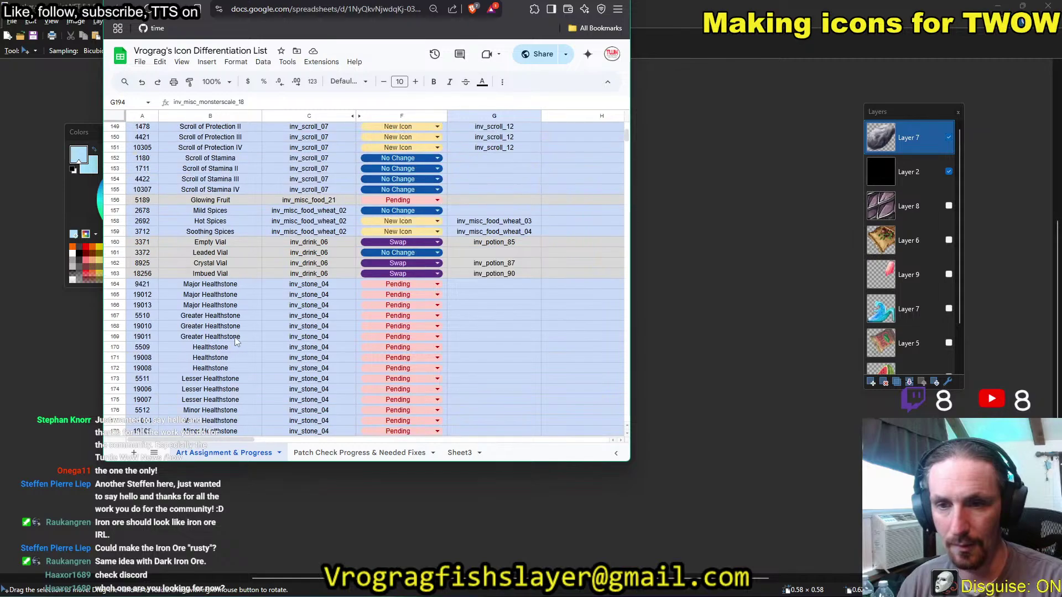
{"action": "scroll", "coordinate": [238, 338], "scroll_direction": "down", "scroll_amount": 3}
{"action": "scroll", "coordinate": [240, 340], "scroll_direction": "down", "scroll_amount": 2}
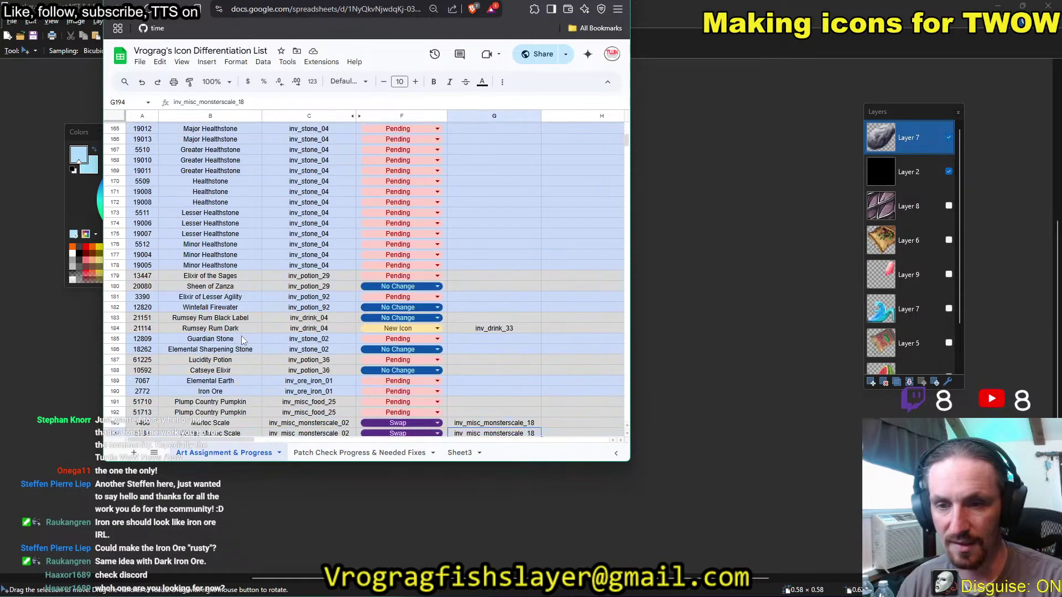
Set the Status 1.18 of the Iron Ore row to Swap.
{"action": "left_click", "coordinate": [467, 380]}
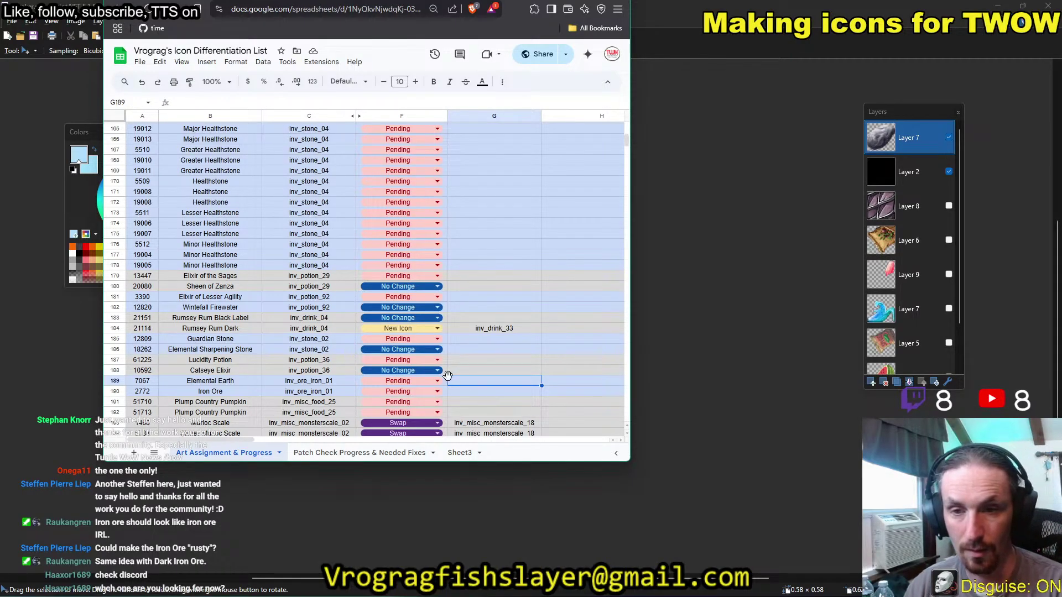
{"action": "left_click", "coordinate": [437, 391]}
{"action": "left_click", "coordinate": [440, 391]}
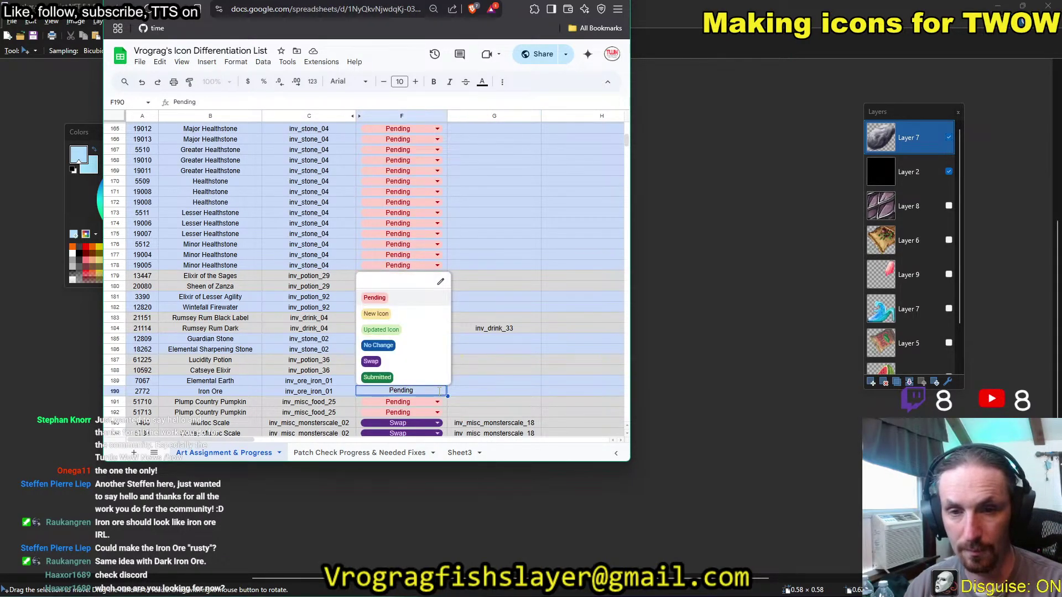
{"action": "left_click", "coordinate": [371, 362]}
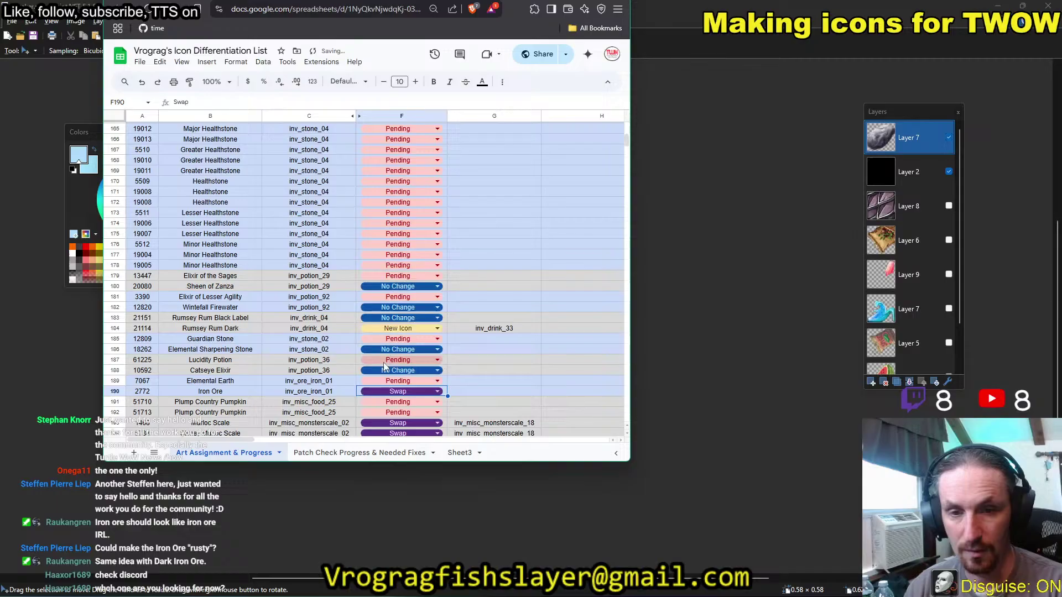
Enter inv_ore_iron_nugget as Iron Ore's new image name, checking the ore icons in the talent builder for the name.
{"action": "left_click", "coordinate": [485, 393]}
{"action": "type", "text": "inv"}
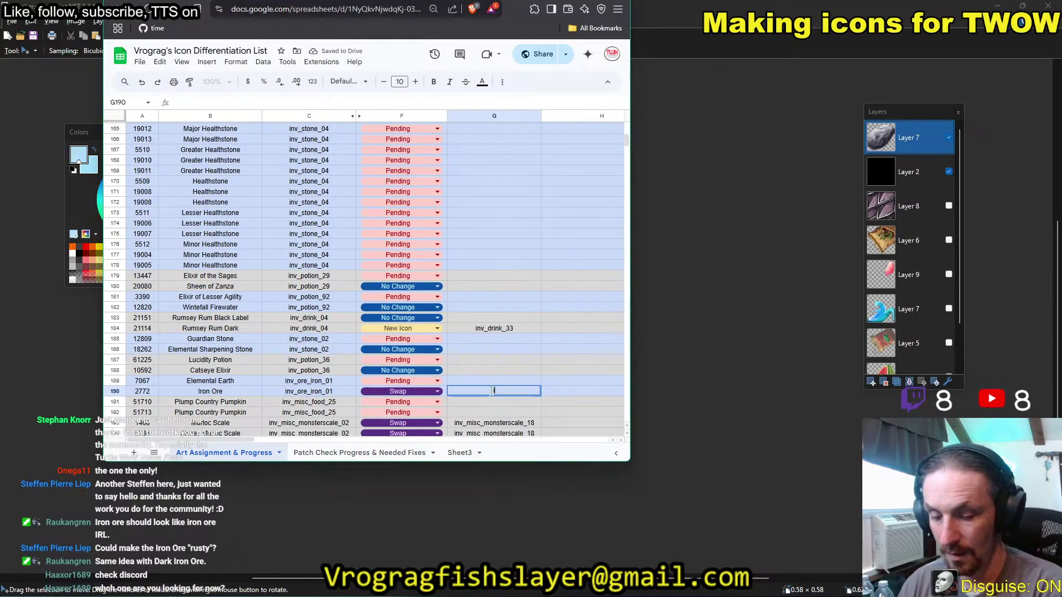
{"action": "type", "text": "_ir"}
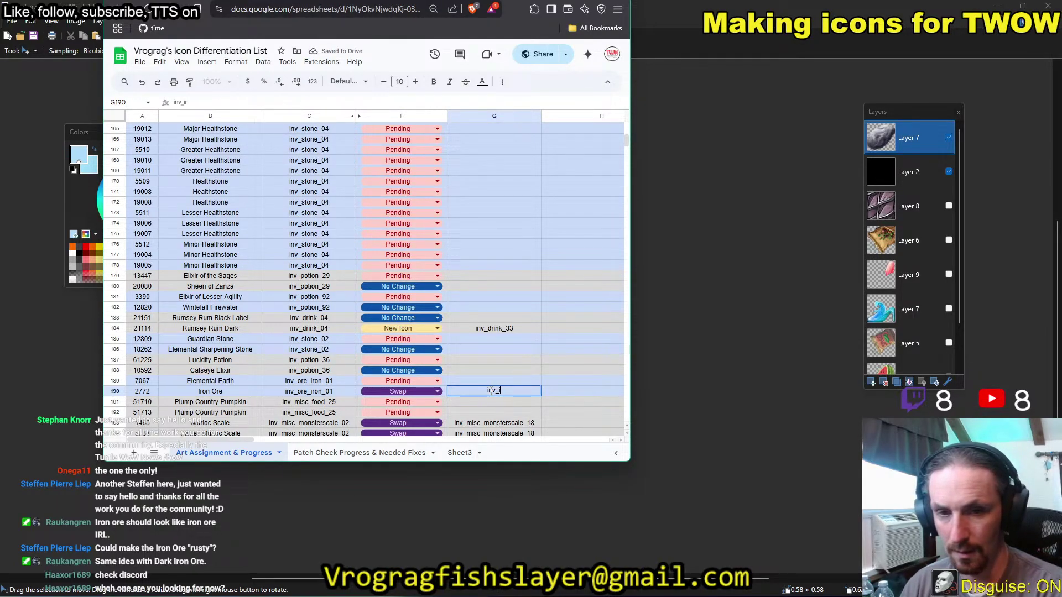
{"action": "key", "text": "BackSpace"}
{"action": "type", "text": "ore"}
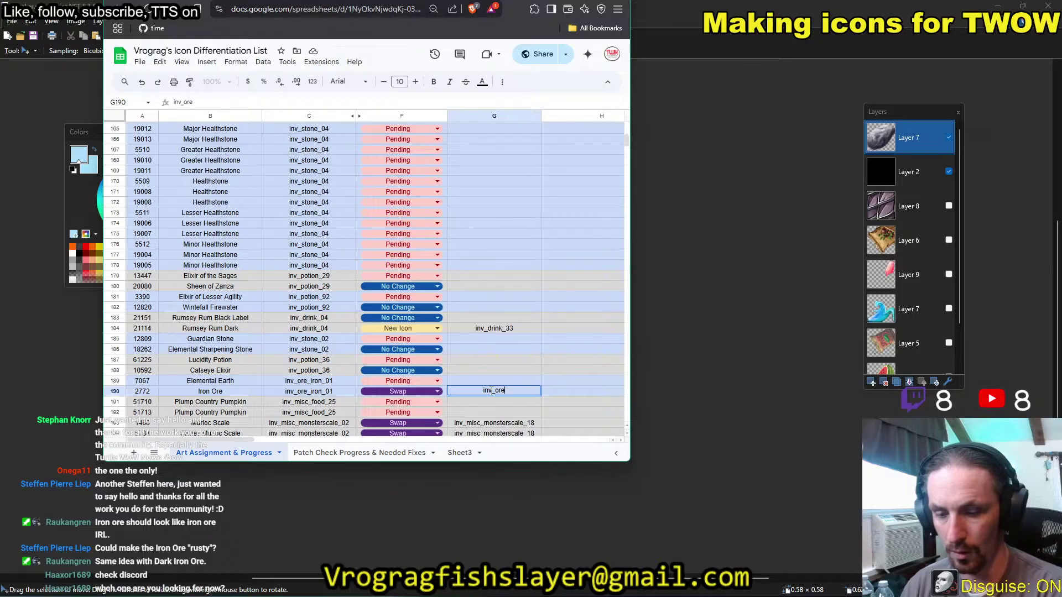
{"action": "type", "text": "_"}
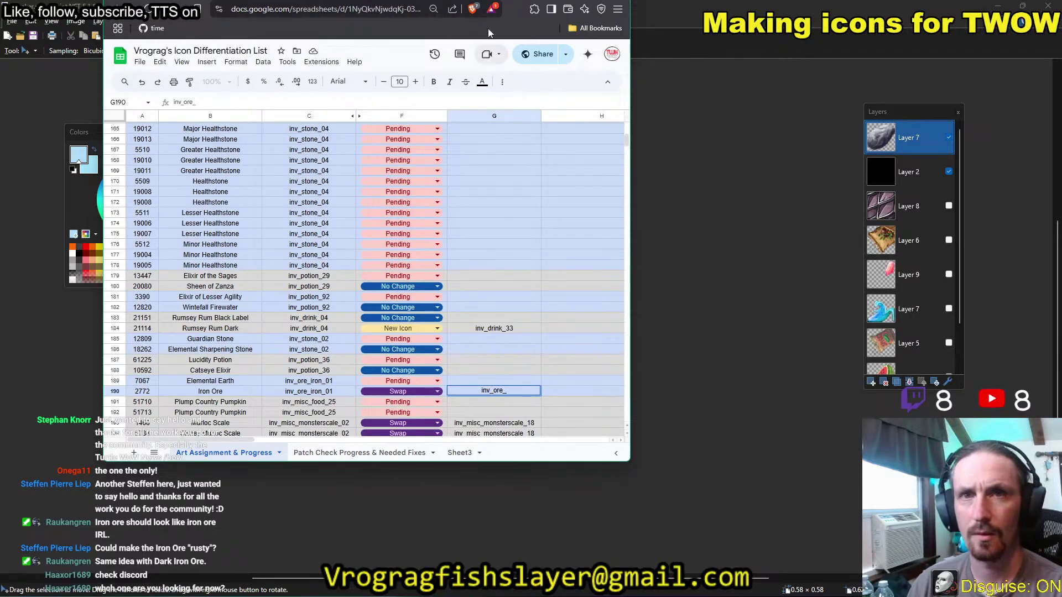
{"action": "key", "text": "ctrl+Tab"}
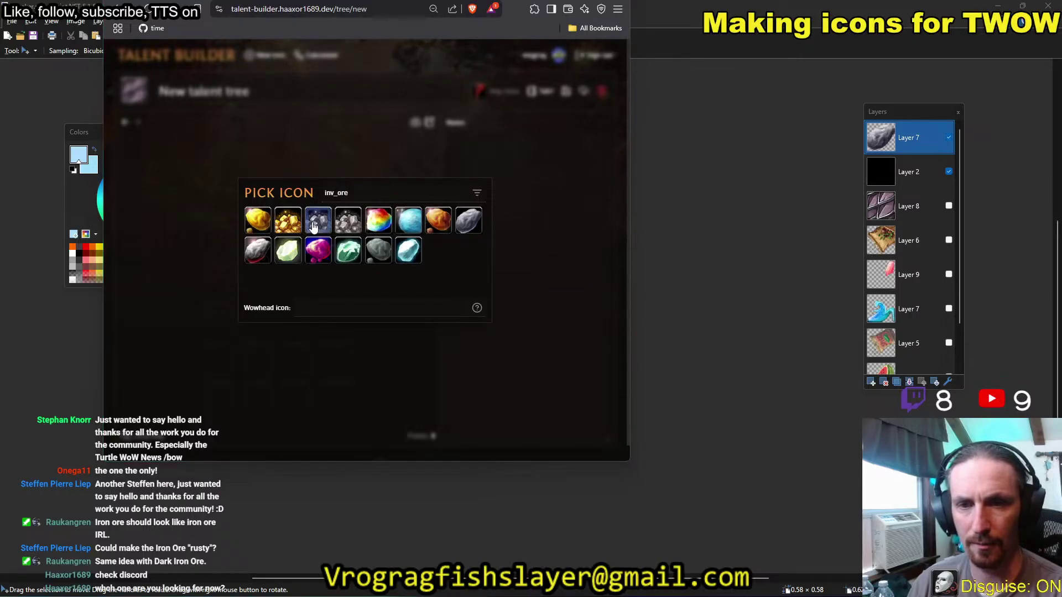
{"action": "left_click", "coordinate": [556, 143]}
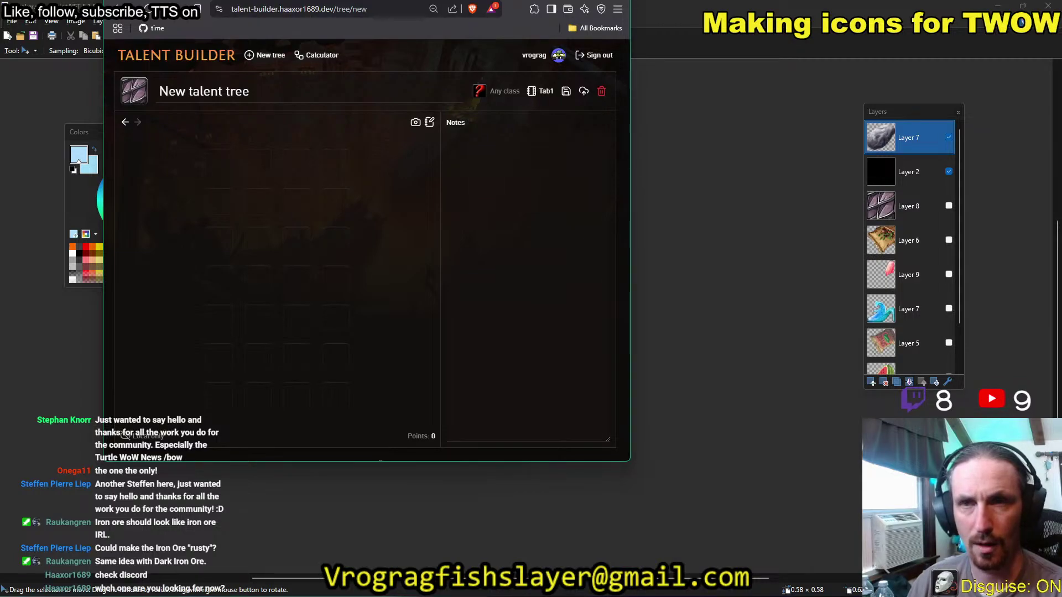
{"action": "key", "text": "ctrl+Tab"}
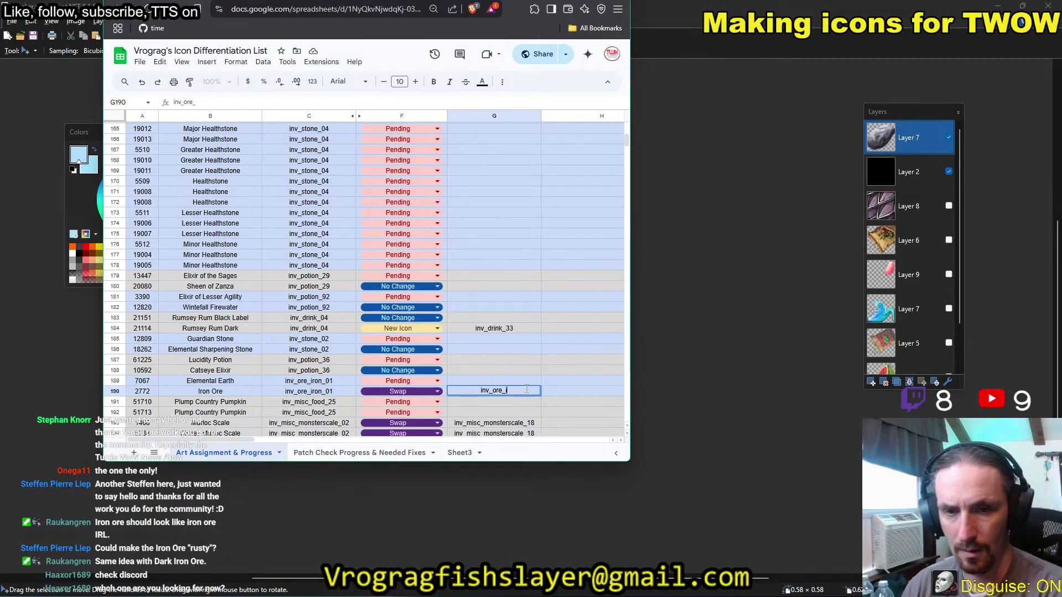
{"action": "type", "text": "iron_nugget"}
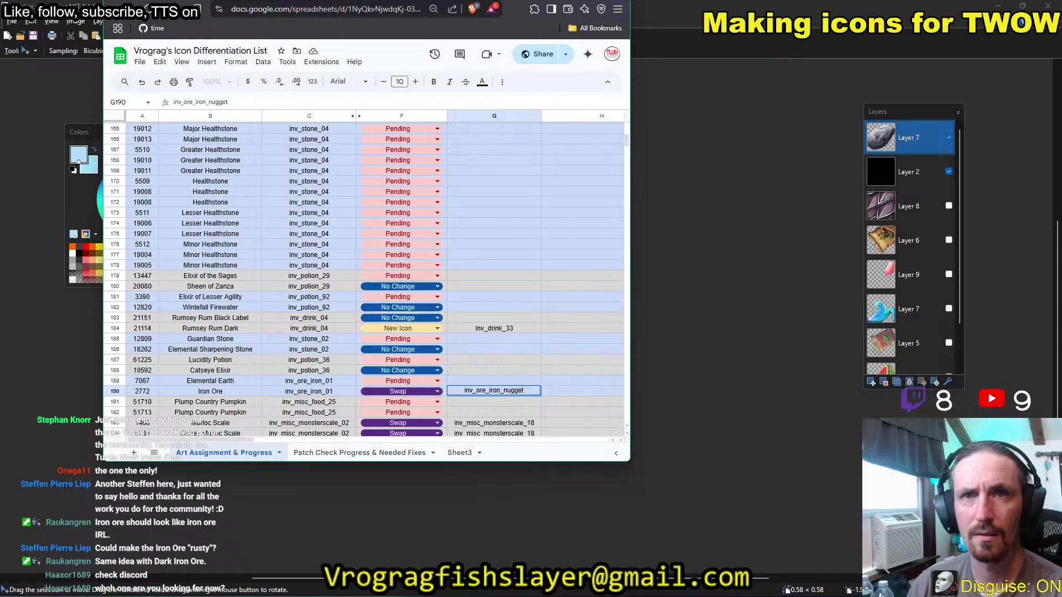
Review the inv_ore icons in the talent builder's icon picker and return to the Iron Ore row of the spreadsheet.
{"action": "key", "text": "ctrl+Tab"}
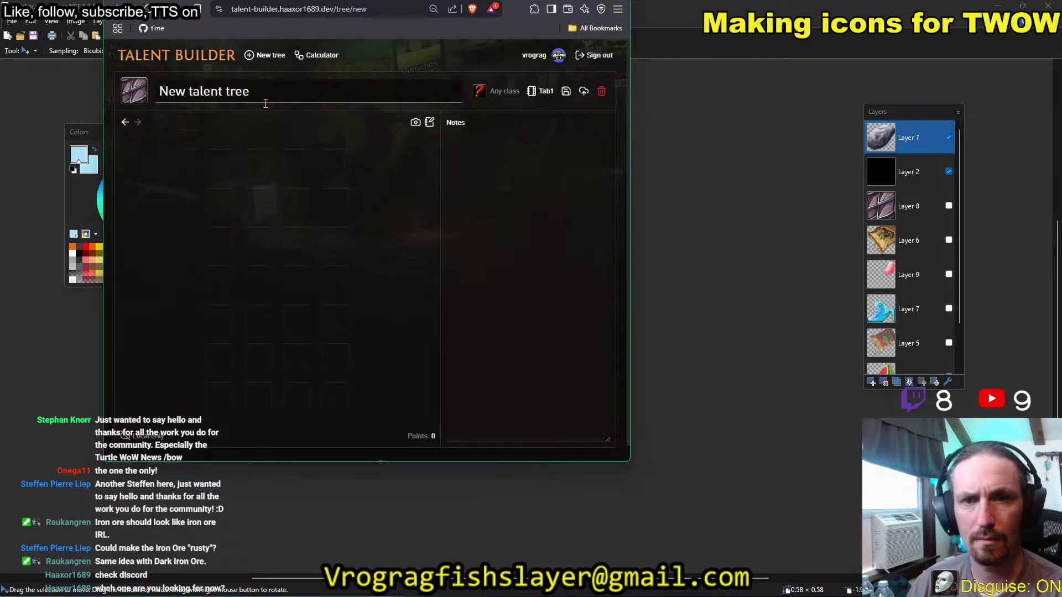
{"action": "left_click", "coordinate": [135, 101]}
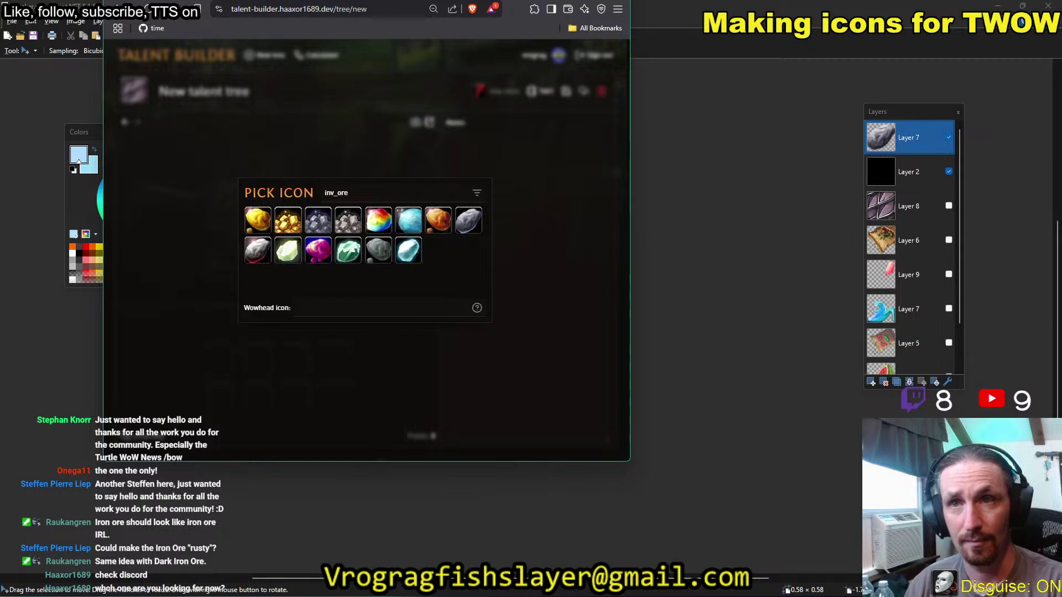
{"action": "key", "text": "ctrl+Tab"}
{"action": "left_click", "coordinate": [568, 387]}
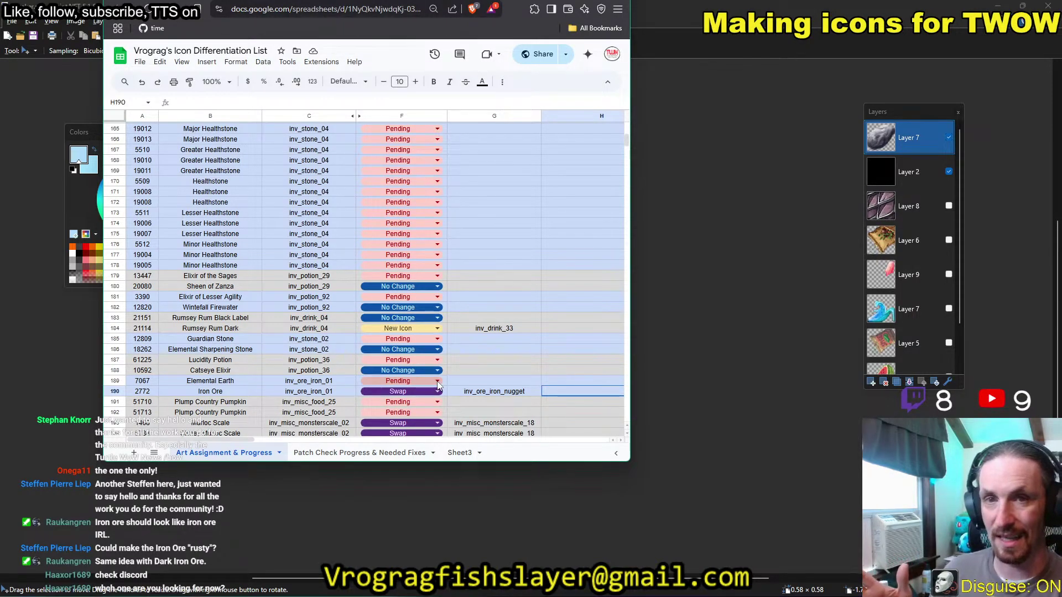
Set the status of the Elemental Earth row to No Change.
{"action": "mouse_move", "coordinate": [515, 2]}
{"action": "left_mouse_down"}
{"action": "mouse_move", "coordinate": [605, 24]}
{"action": "mouse_move", "coordinate": [823, 36]}
{"action": "mouse_move", "coordinate": [844, 18]}
{"action": "left_mouse_up"}
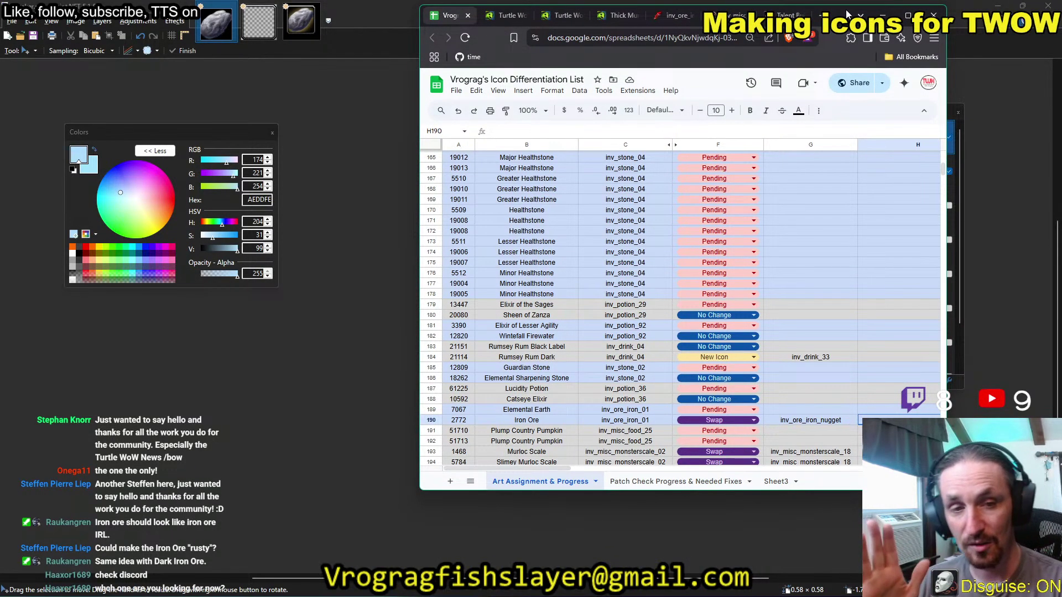
{"action": "left_click", "coordinate": [755, 410]}
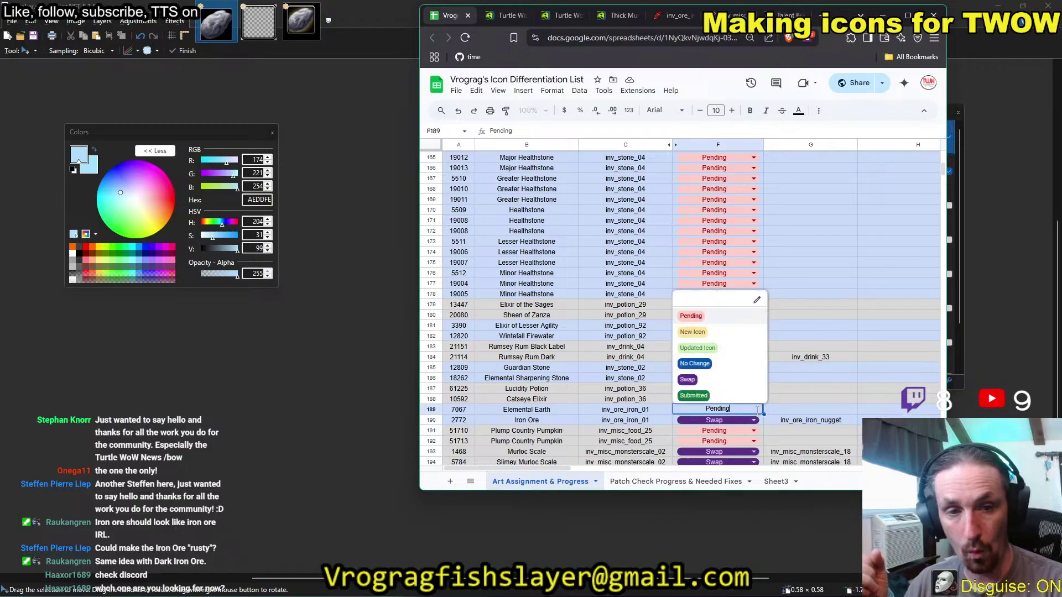
{"action": "left_click", "coordinate": [720, 373]}
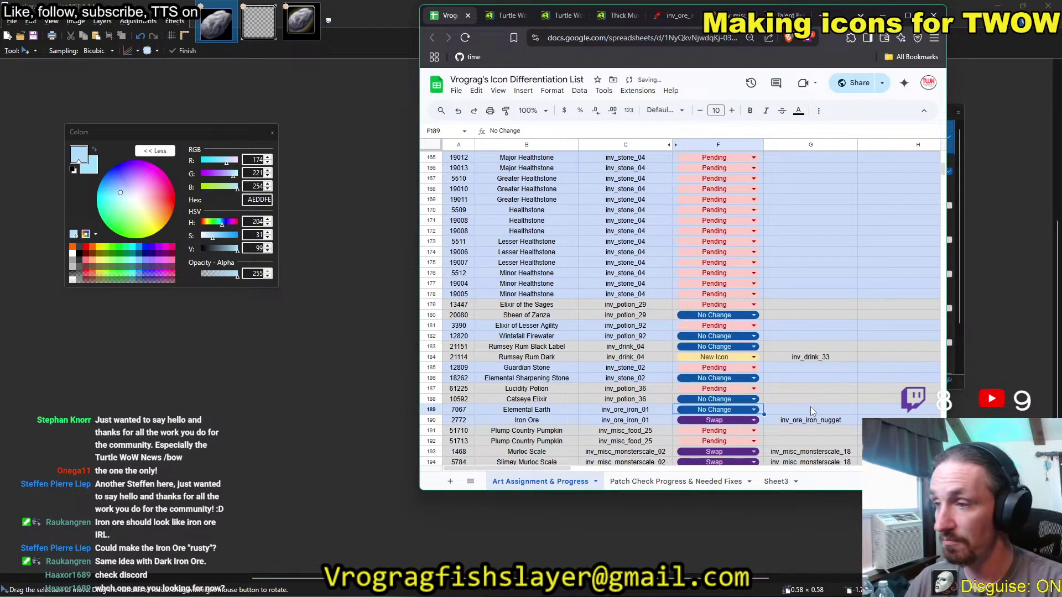
Clear the "not sure which one to change if at all" notes from the Elemental Earth and Iron Ore rows.
{"action": "scroll", "coordinate": [788, 420], "scroll_direction": "right", "scroll_amount": 3}
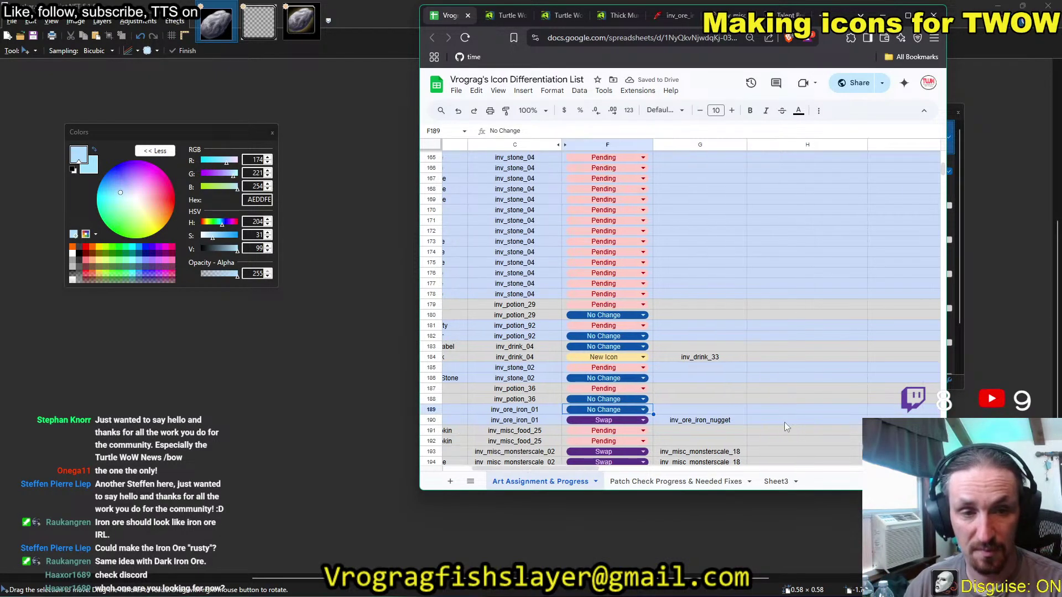
{"action": "scroll", "coordinate": [774, 426], "scroll_direction": "right", "scroll_amount": 3}
{"action": "left_click", "coordinate": [852, 412]}
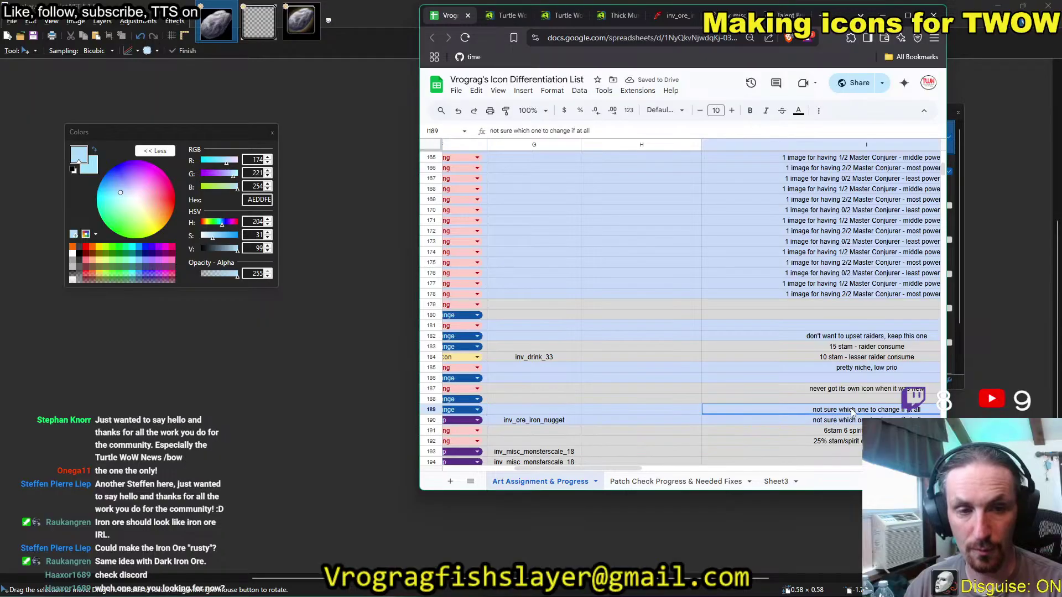
{"action": "scroll", "coordinate": [851, 412], "scroll_direction": "right", "scroll_amount": 2}
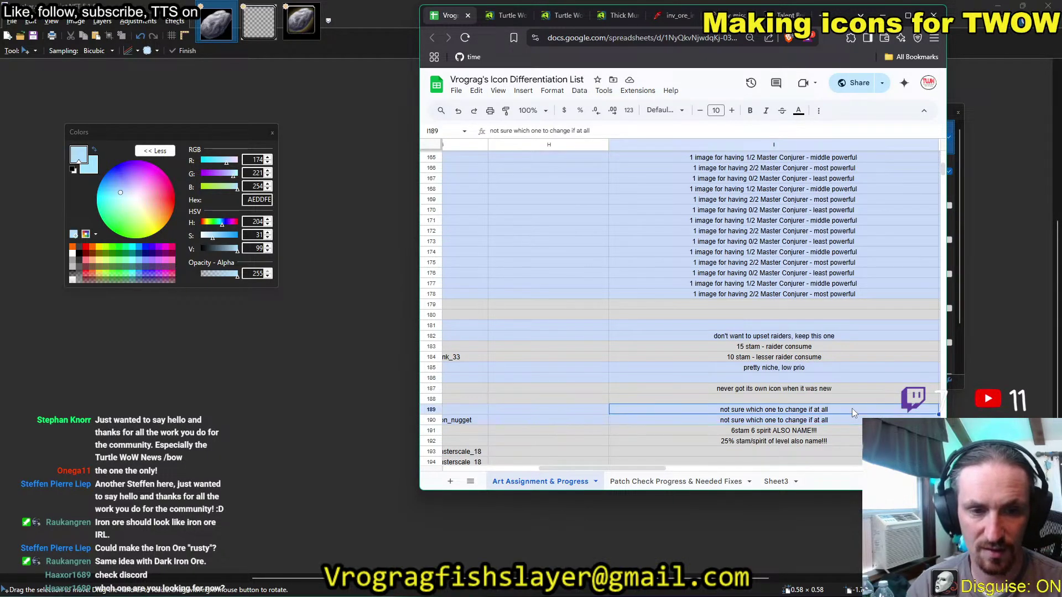
{"action": "key", "text": "Delete"}
{"action": "key", "text": "Down"}
{"action": "key", "text": "Delete"}
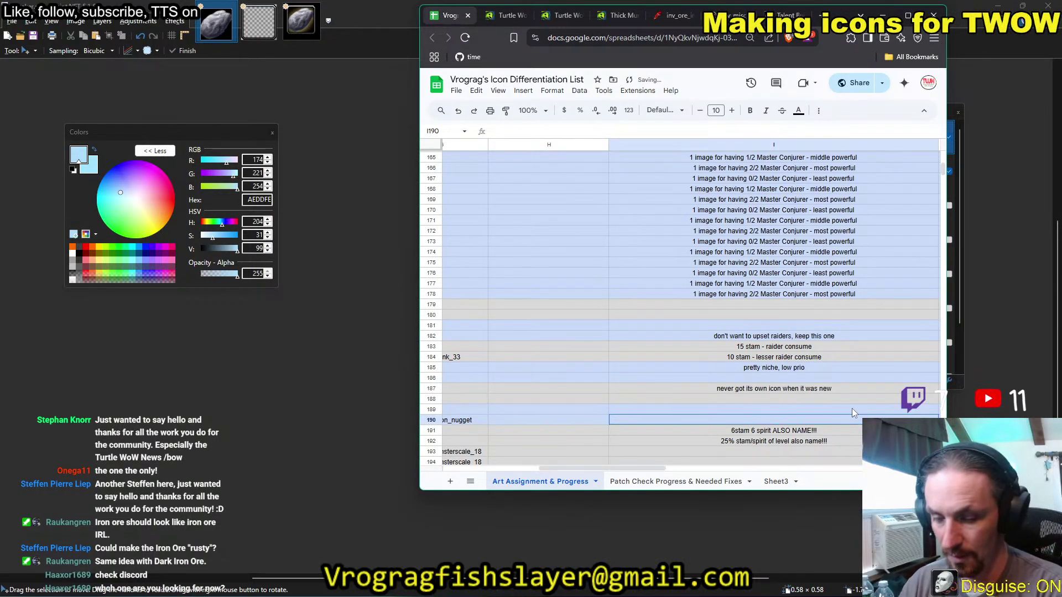
Enter the note "Already exists in game, Ez clap" in column I of the Iron Ore row.
{"action": "type", "text": "Already "}
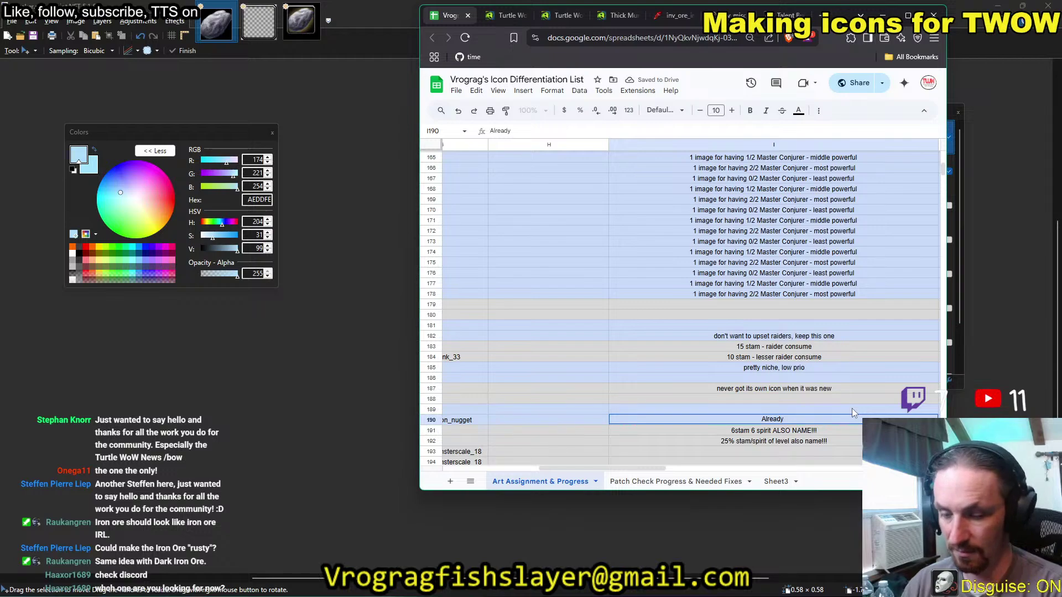
{"action": "type", "text": "exis"}
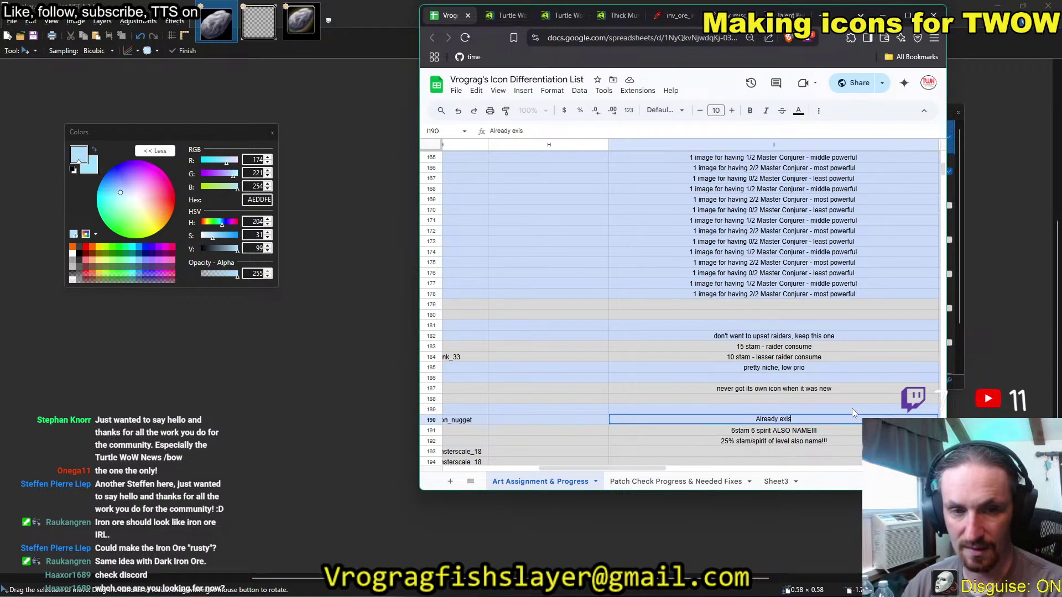
{"action": "type", "text": "ts in game"}
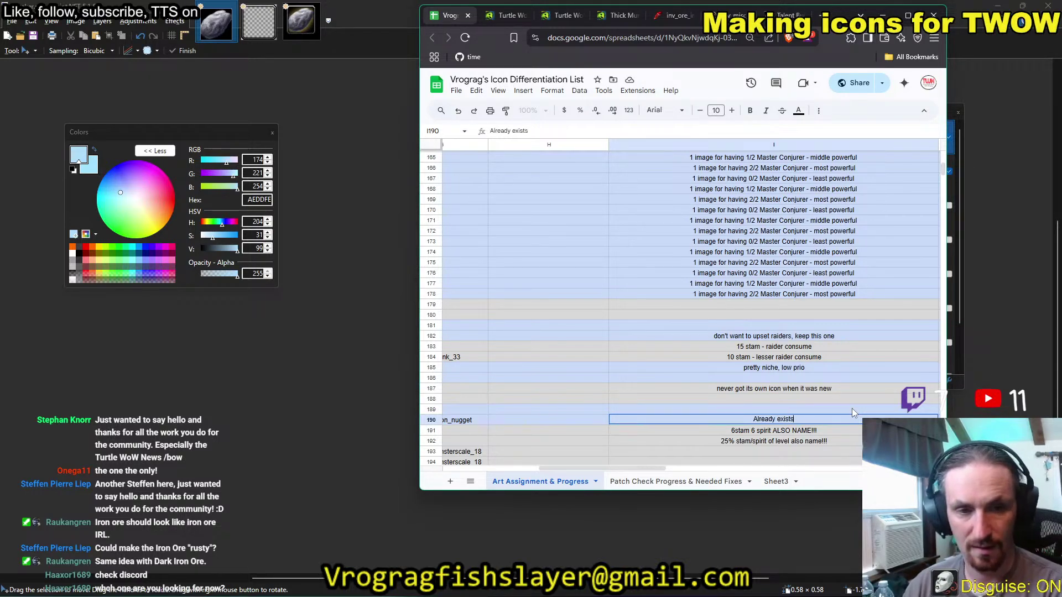
{"action": "type", "text": ", E claop"}
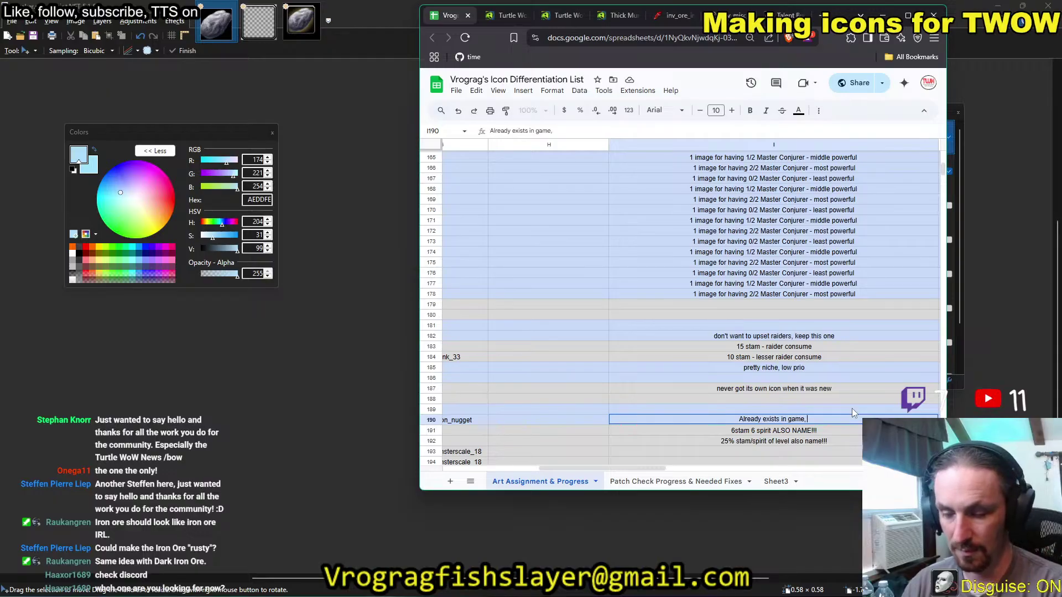
{"action": "key", "text": "BackSpace"}
{"action": "key", "text": "BackSpace"}
{"action": "key", "text": "BackSpace"}
{"action": "key", "text": "BackSpace"}
{"action": "key", "text": "BackSpace"}
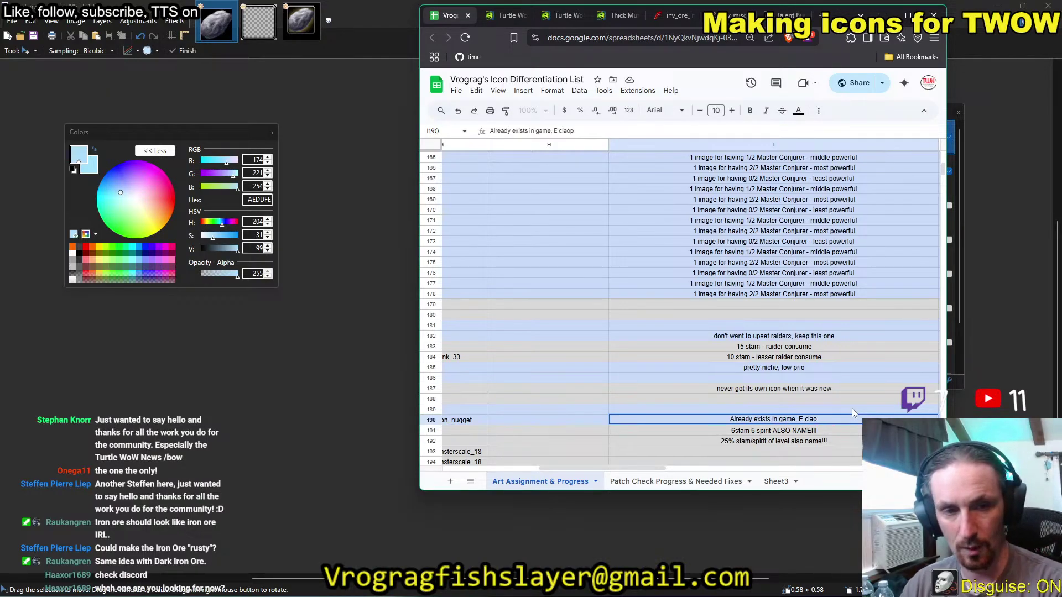
{"action": "type", "text": "z"}
{"action": "key", "text": "BackSpace"}
{"action": "key", "text": "BackSpace"}
{"action": "type", "text": "z clap"}
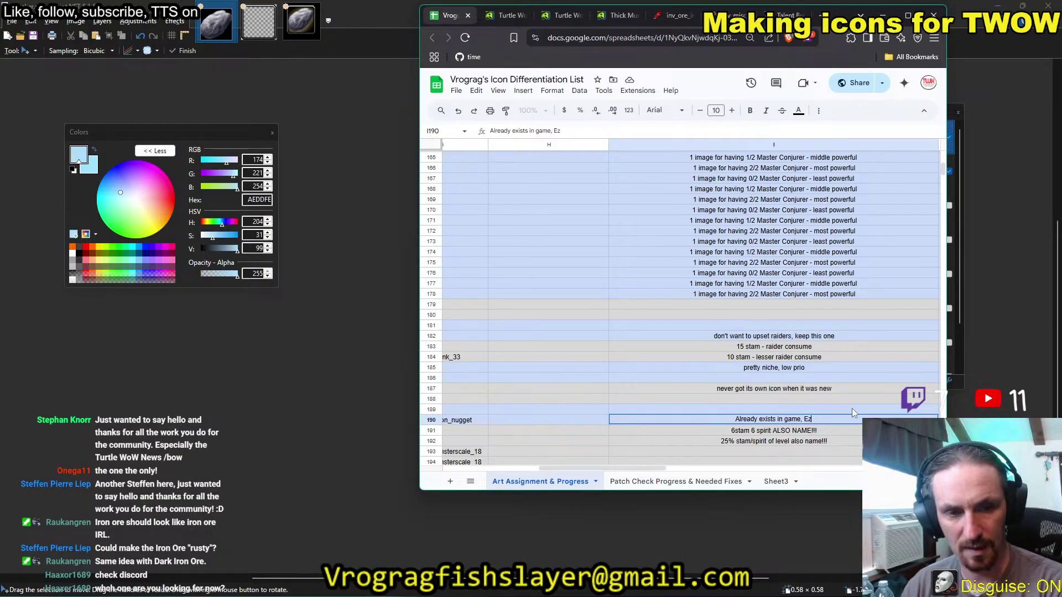
{"action": "key", "text": "Return"}
{"action": "key", "text": "Up"}
{"action": "key", "text": "Up"}
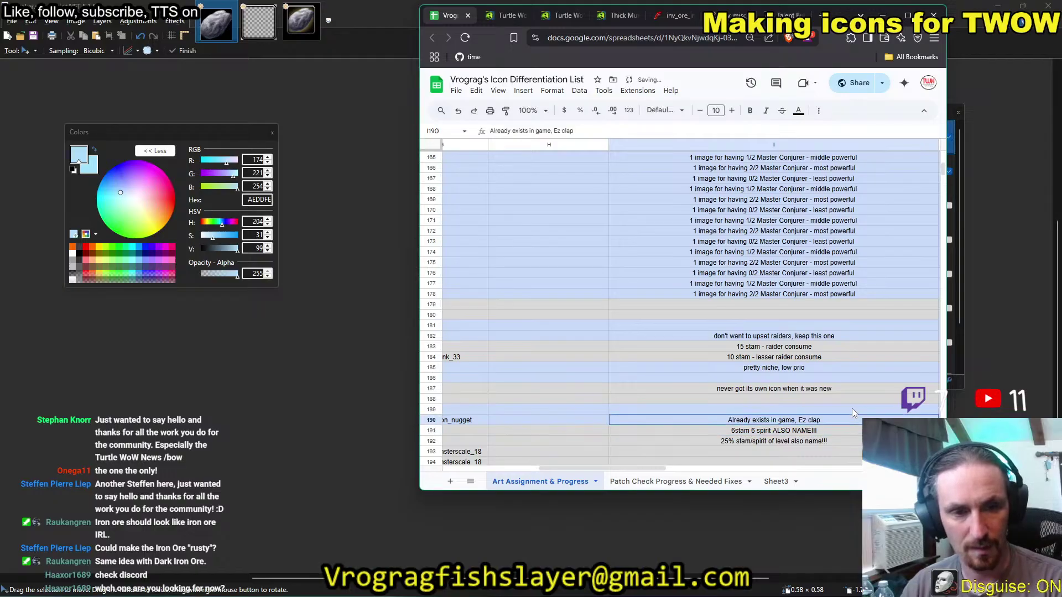
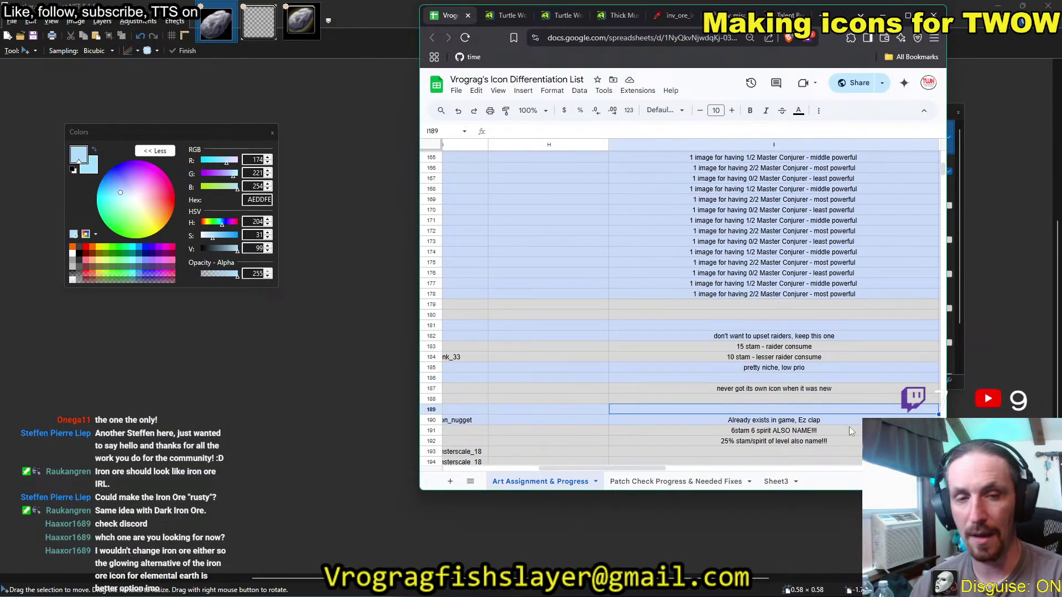
Clear the inv_ore_iron_nugget entry from column G of row 190 in the icon list.
{"action": "key", "text": "Left"}
{"action": "key", "text": "Left"}
{"action": "key", "text": "Left"}
{"action": "key", "text": "Left"}
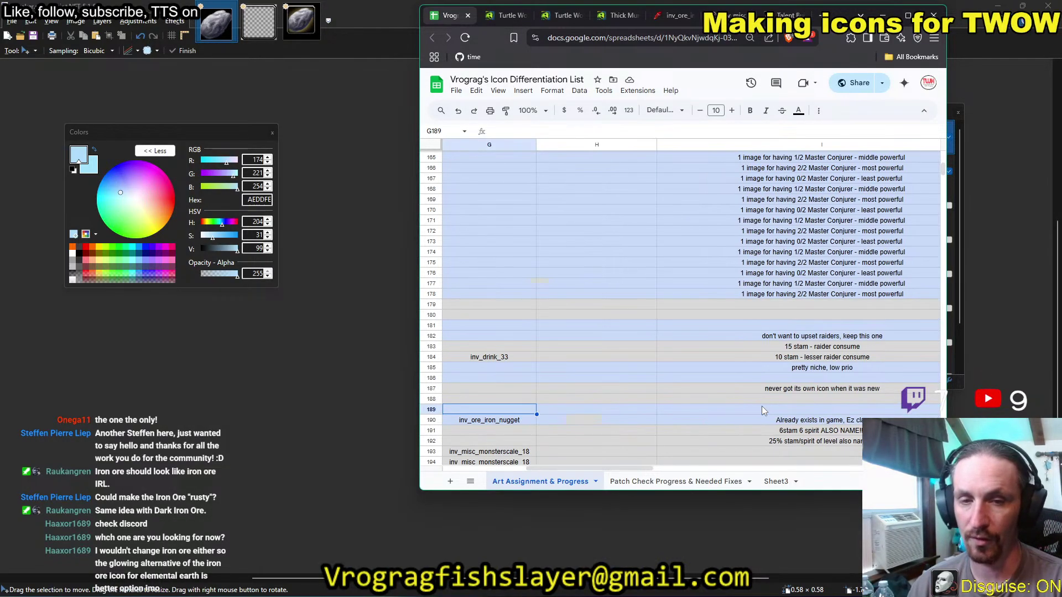
{"action": "key", "text": "Right"}
{"action": "key", "text": "Right"}
{"action": "key", "text": "Down"}
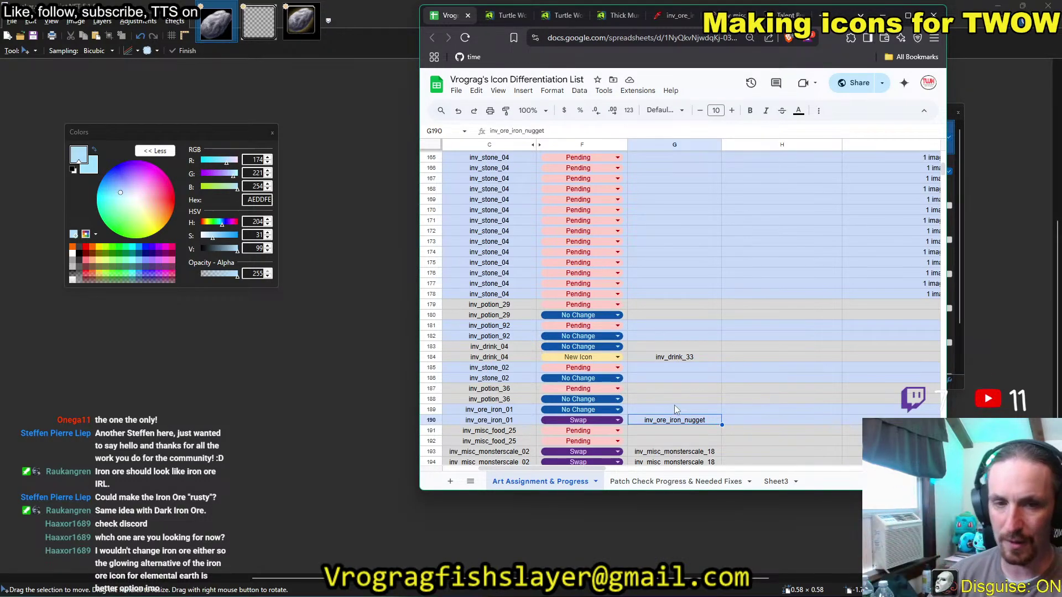
{"action": "left_click", "coordinate": [618, 420]}
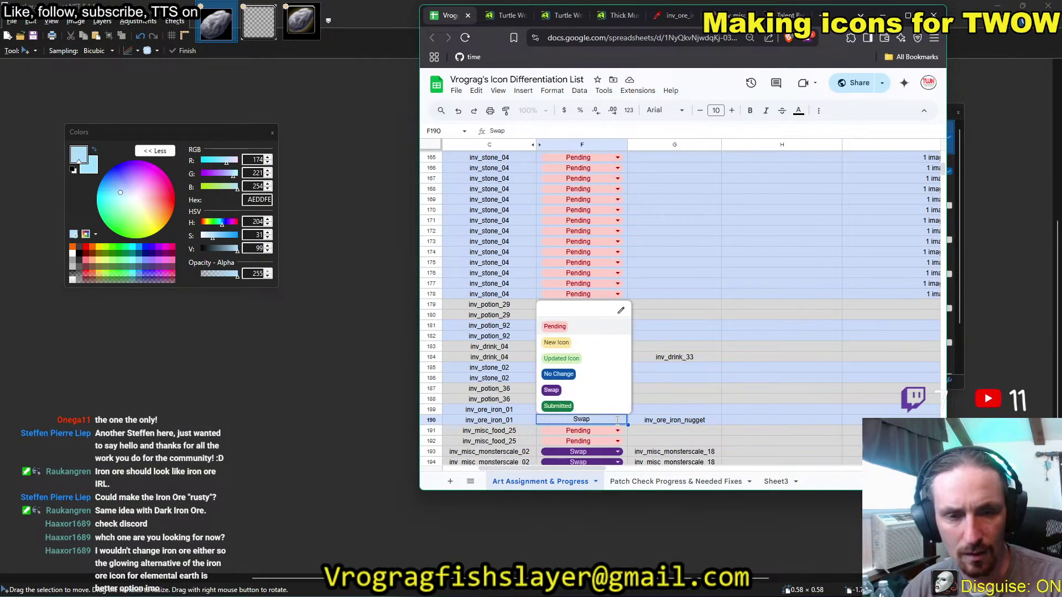
{"action": "left_click", "coordinate": [660, 421]}
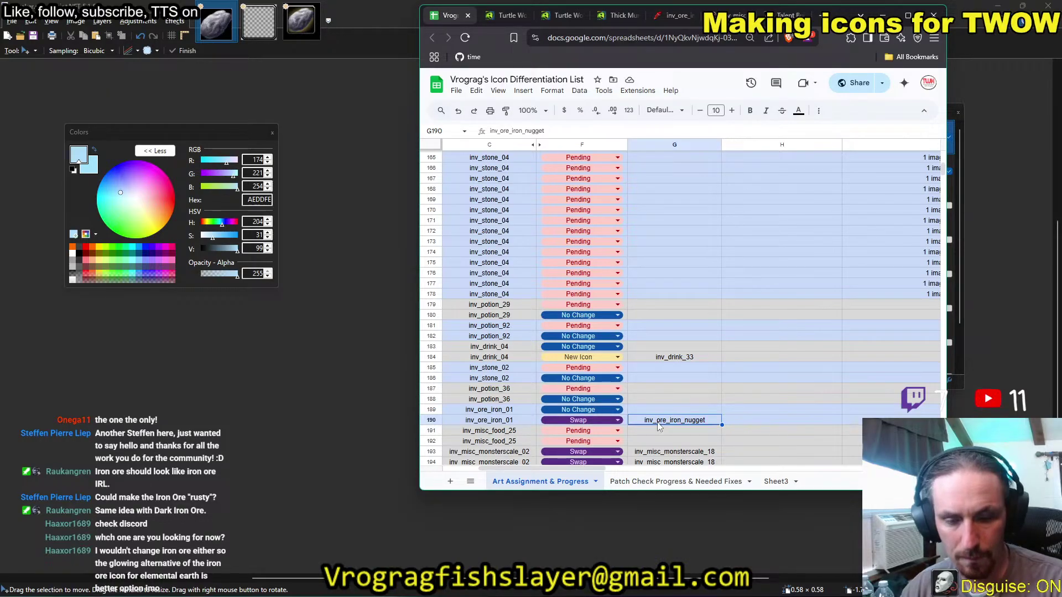
{"action": "key", "text": "Delete"}
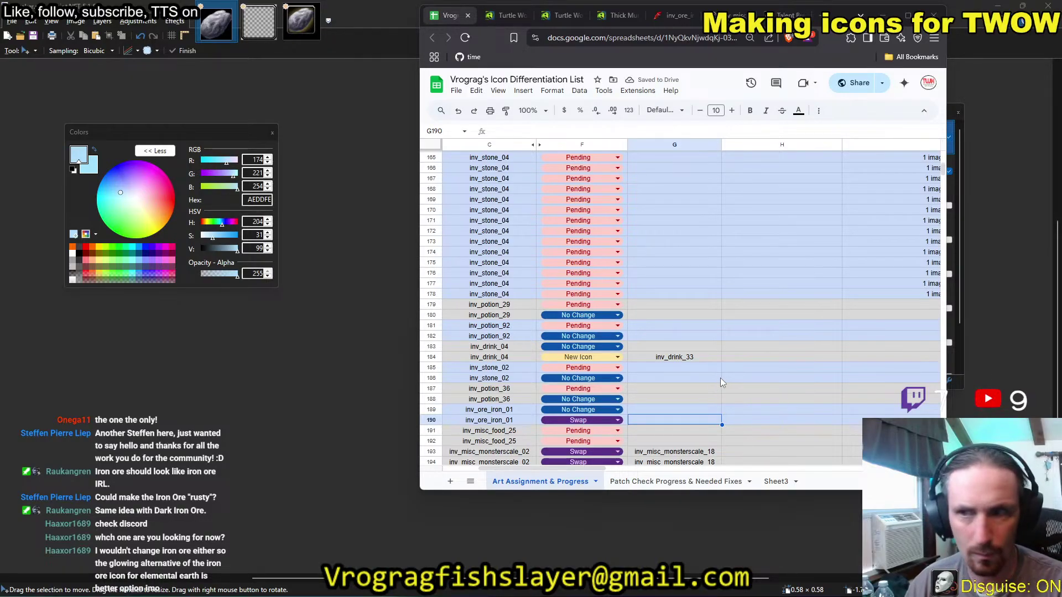
{"action": "key", "text": "alt+Tab"}
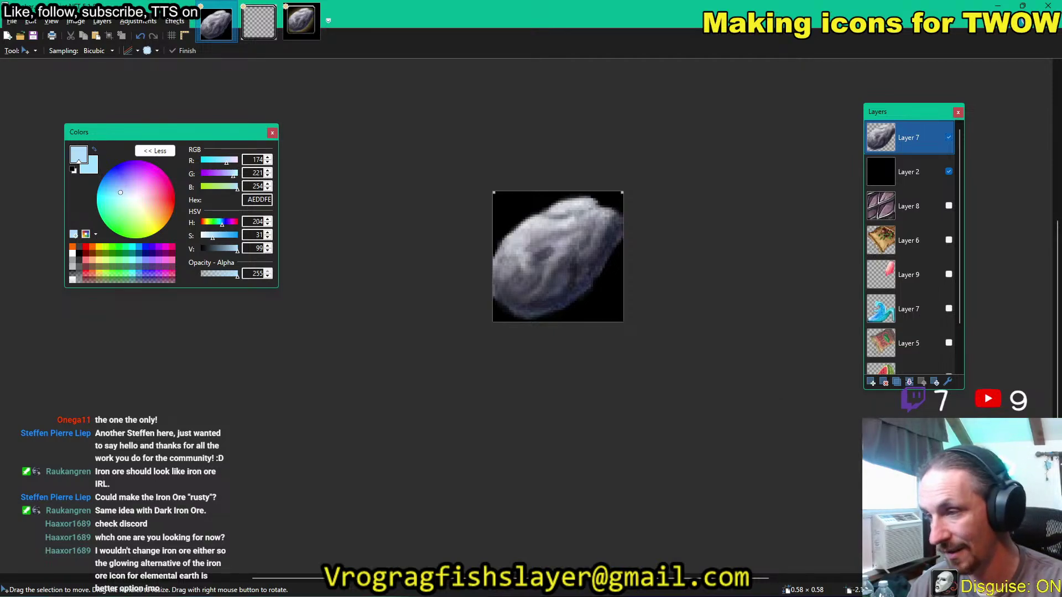
{"action": "key", "text": "alt+Tab"}
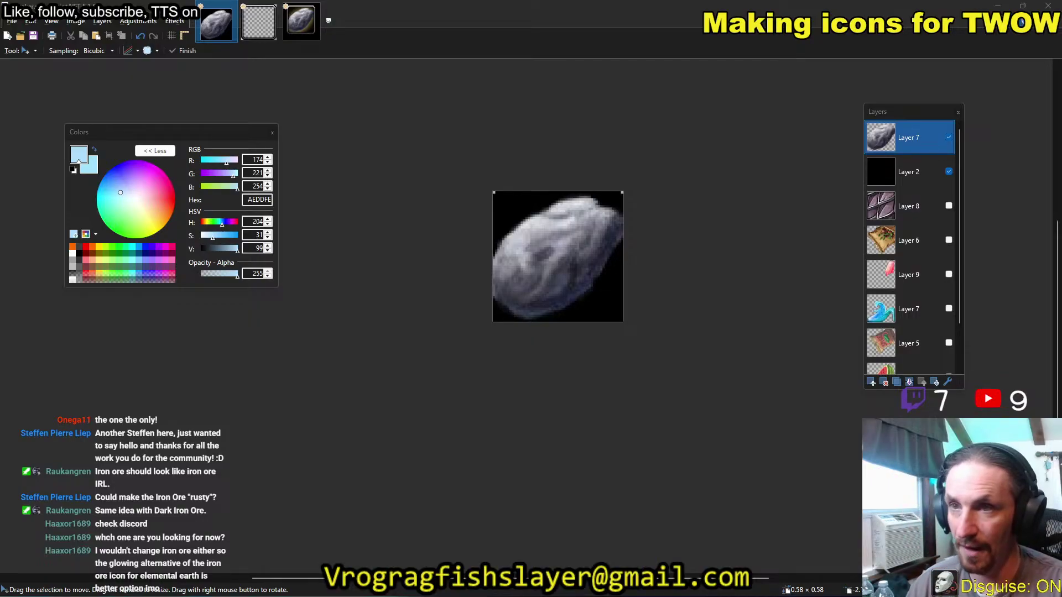
{"action": "key", "text": "alt+Tab"}
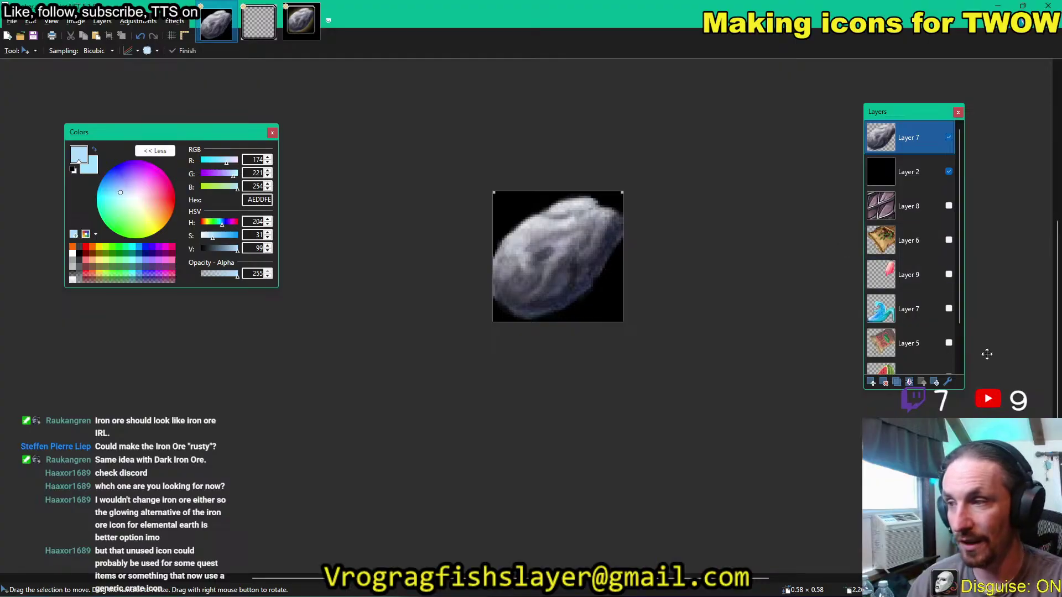
{"action": "key", "text": "alt+Tab"}
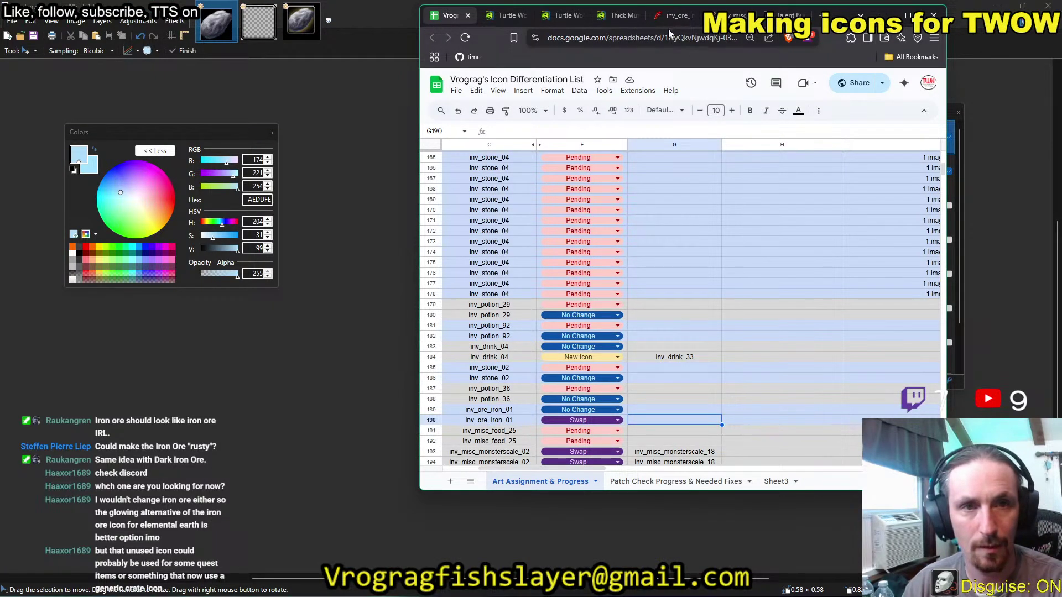
Examine the enlarged inv_ore icons in the Talent Builder's icon picker.
{"action": "left_click", "coordinate": [675, 18]}
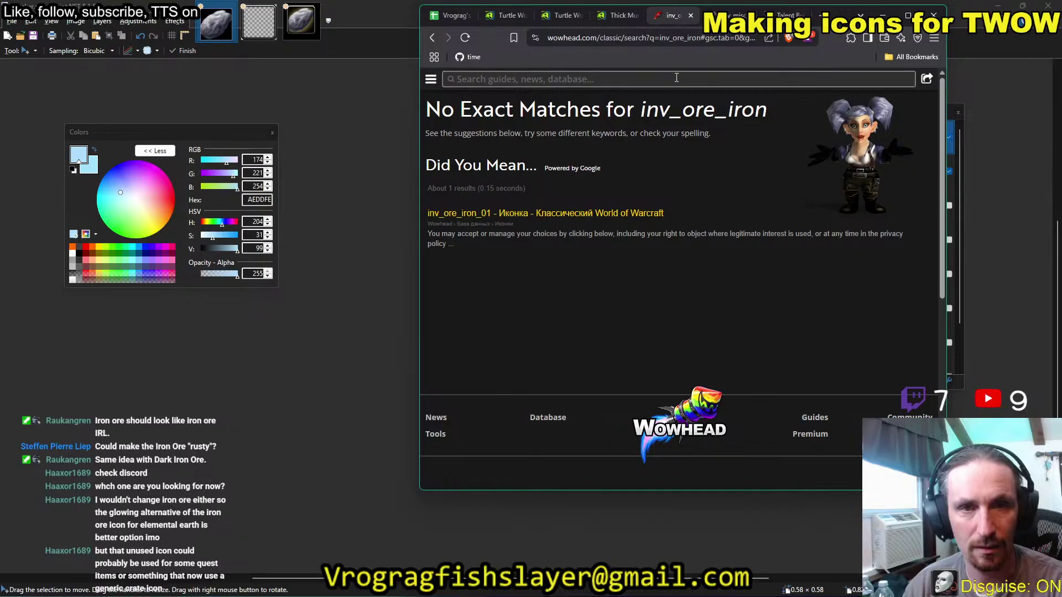
{"action": "left_click", "coordinate": [785, 15]}
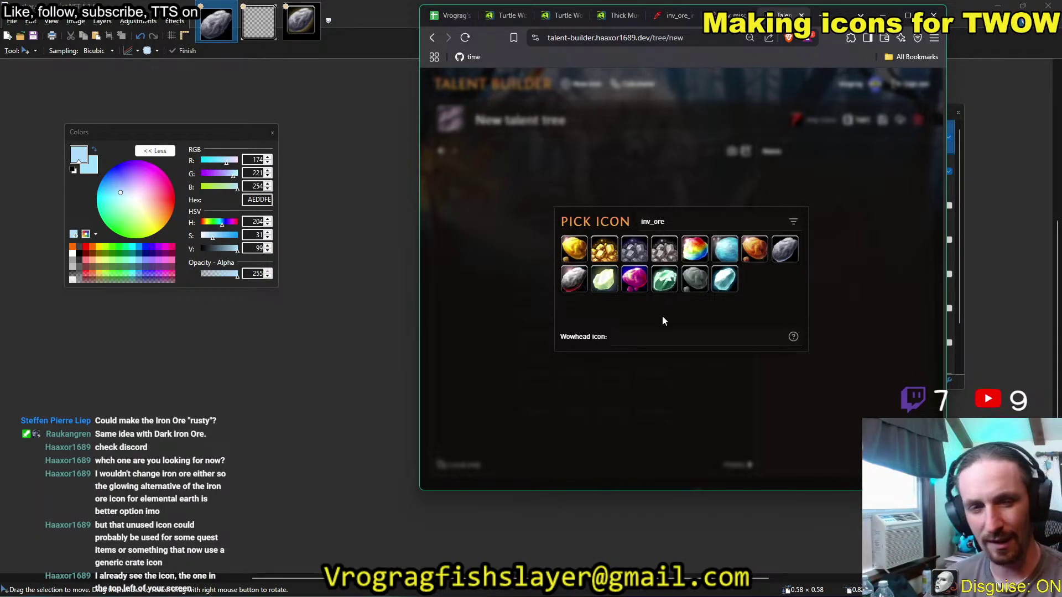
{"action": "scroll", "coordinate": [662, 317], "scroll_direction": "up", "scroll_amount": 3}
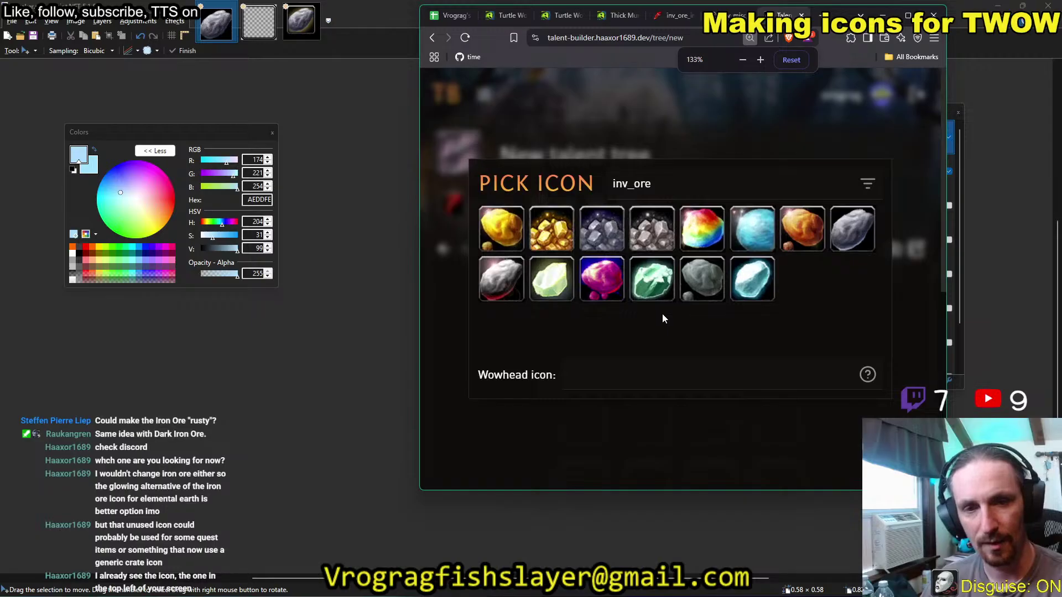
{"action": "scroll", "coordinate": [662, 314], "scroll_direction": "up", "scroll_amount": 1}
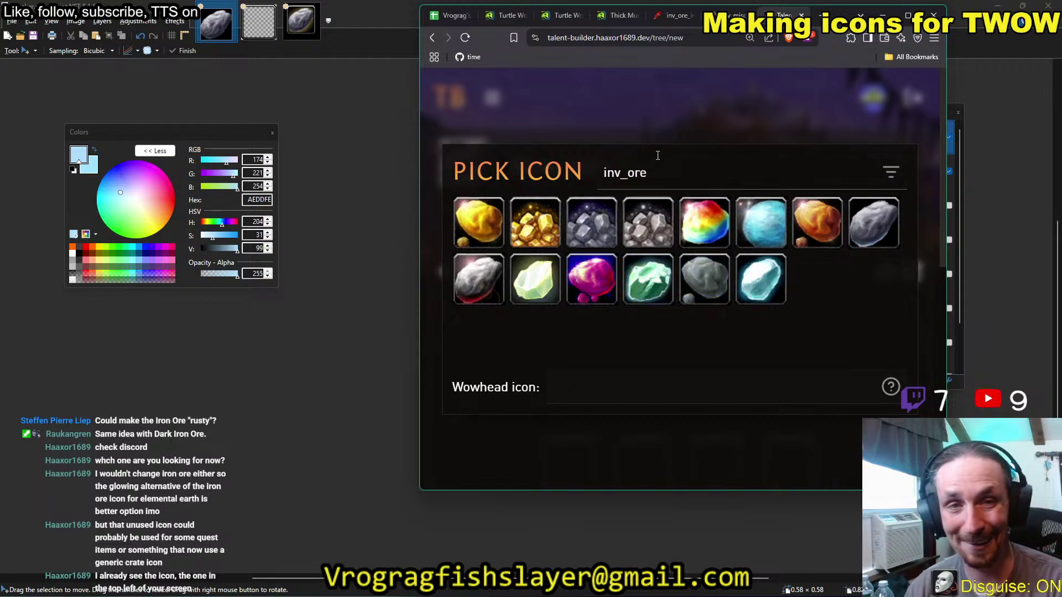
Search Wowhead for "dark iron" and open the inv_ore_mithril_01 icon page from the Dark Iron Ore item.
{"action": "left_click", "coordinate": [672, 18]}
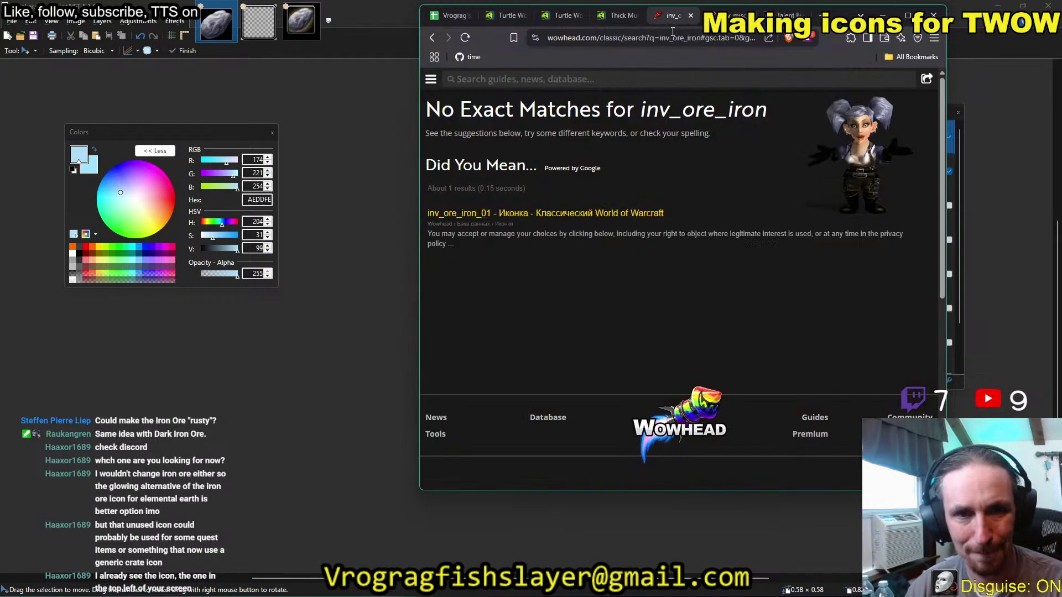
{"action": "left_click", "coordinate": [534, 80]}
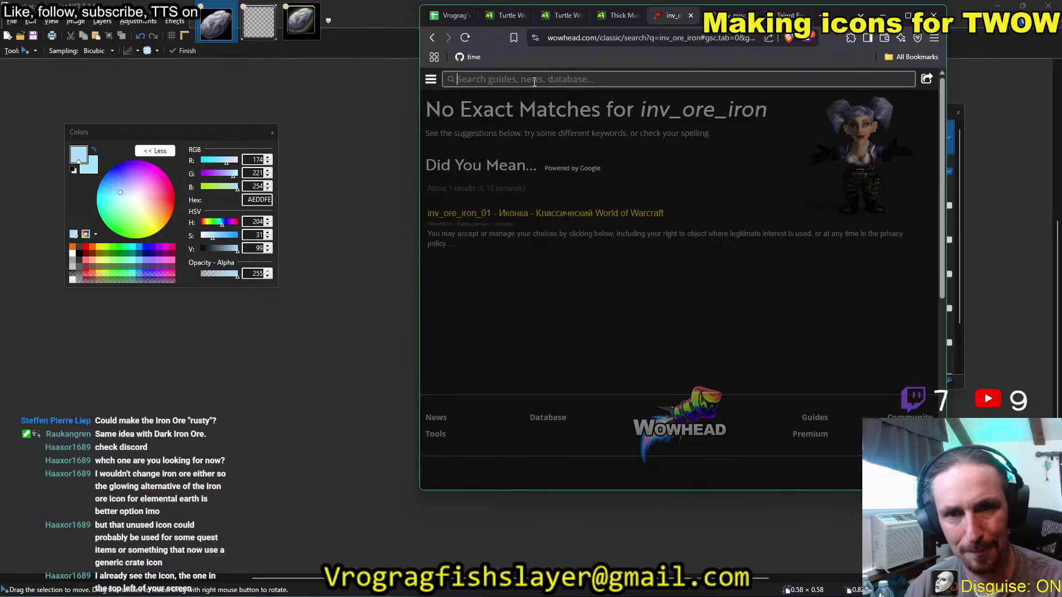
{"action": "type", "text": "dark iron"}
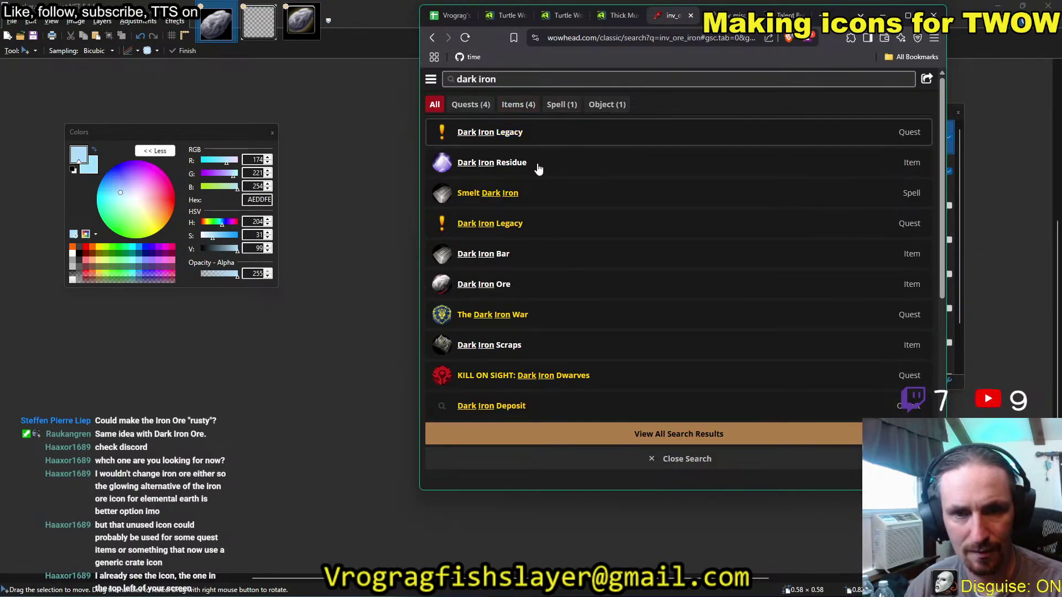
{"action": "left_click", "coordinate": [442, 286]}
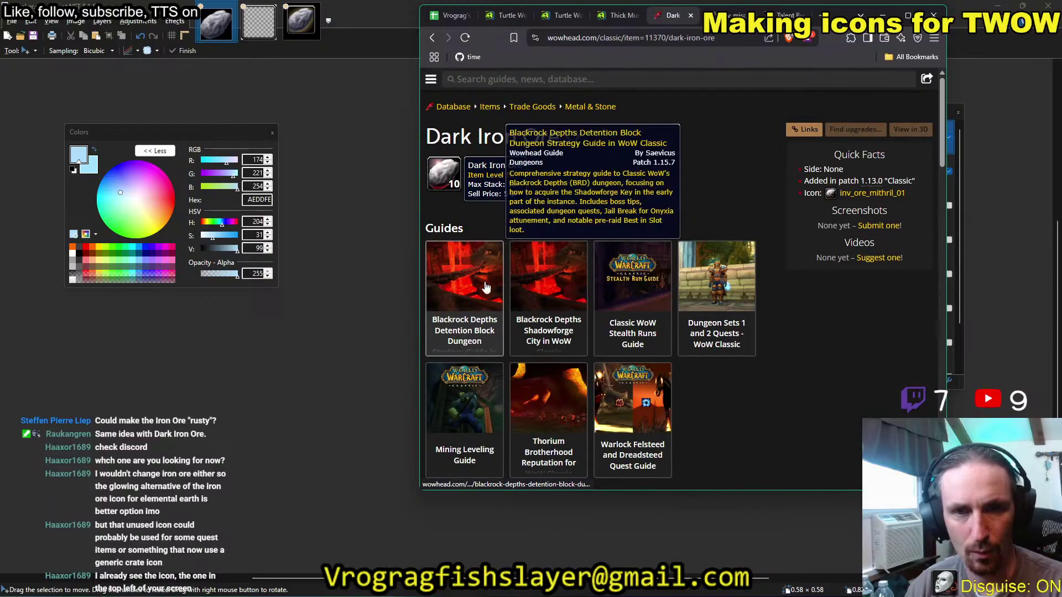
{"action": "left_click", "coordinate": [860, 194]}
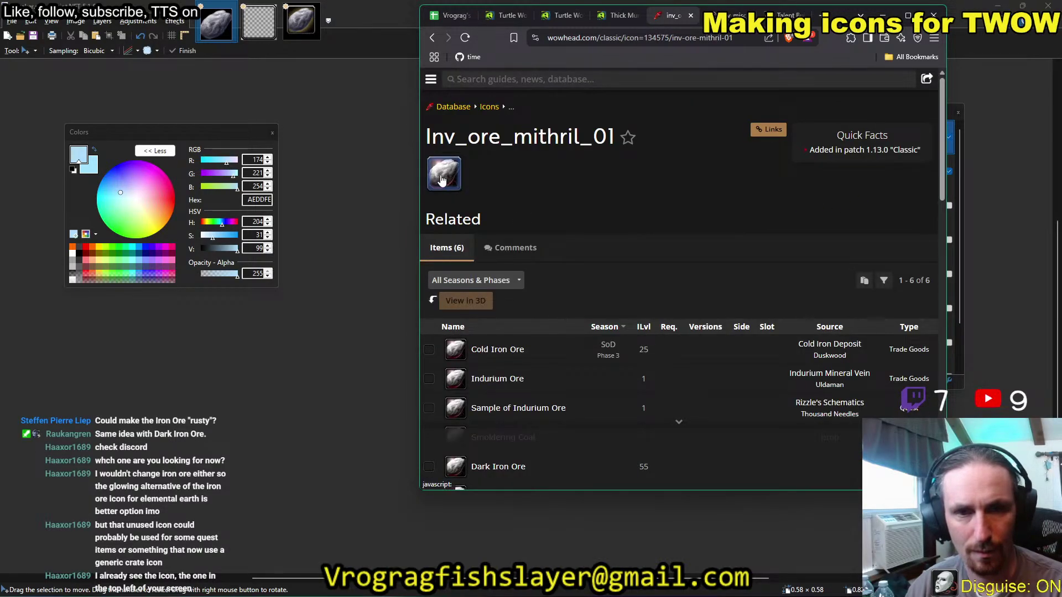
Open the original inv_ore_mithril_01 icon image and copy it.
{"action": "left_click", "coordinate": [442, 180]}
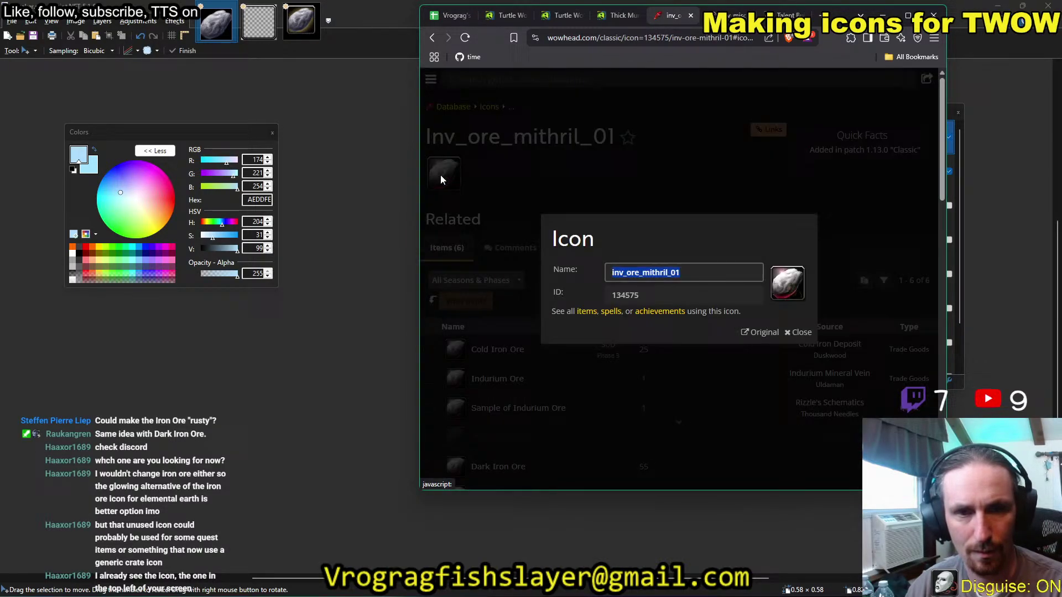
{"action": "left_click", "coordinate": [757, 332]}
{"action": "right_click", "coordinate": [684, 282]}
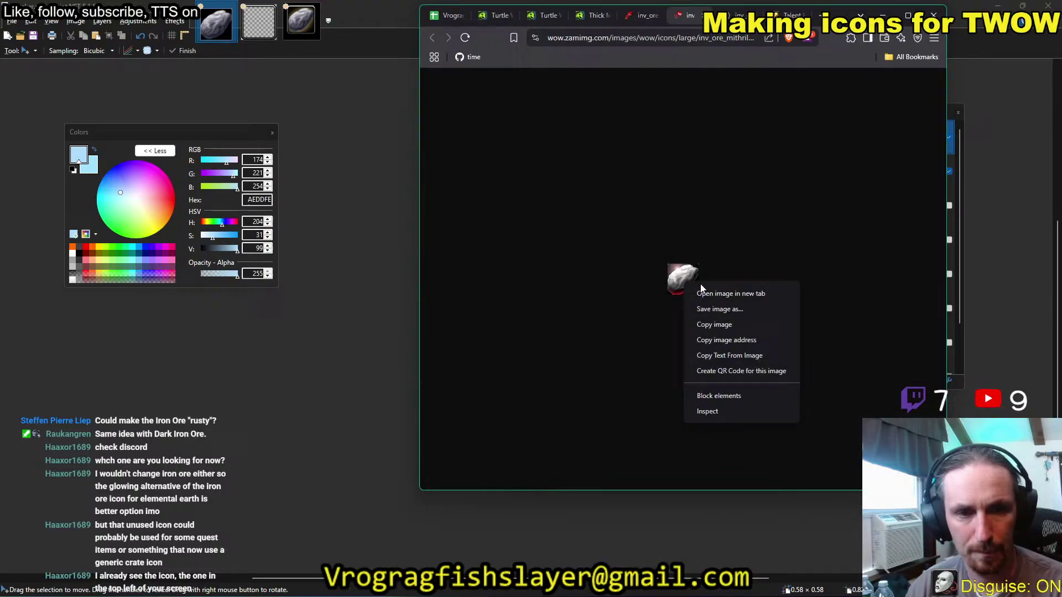
{"action": "left_click", "coordinate": [719, 325]}
Switch to paint.net, hide the grey ore on Layer 7, and paste the copied icon into a new layer above it.
{"action": "left_click", "coordinate": [395, 141]}
{"action": "key", "text": "ctrl+v"}
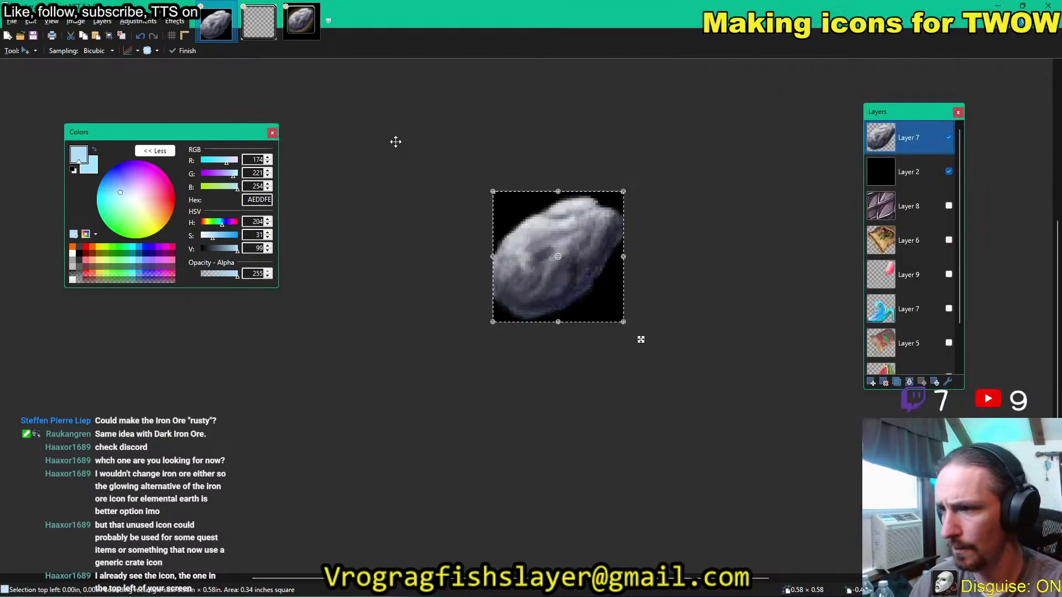
{"action": "key", "text": "ctrl+d"}
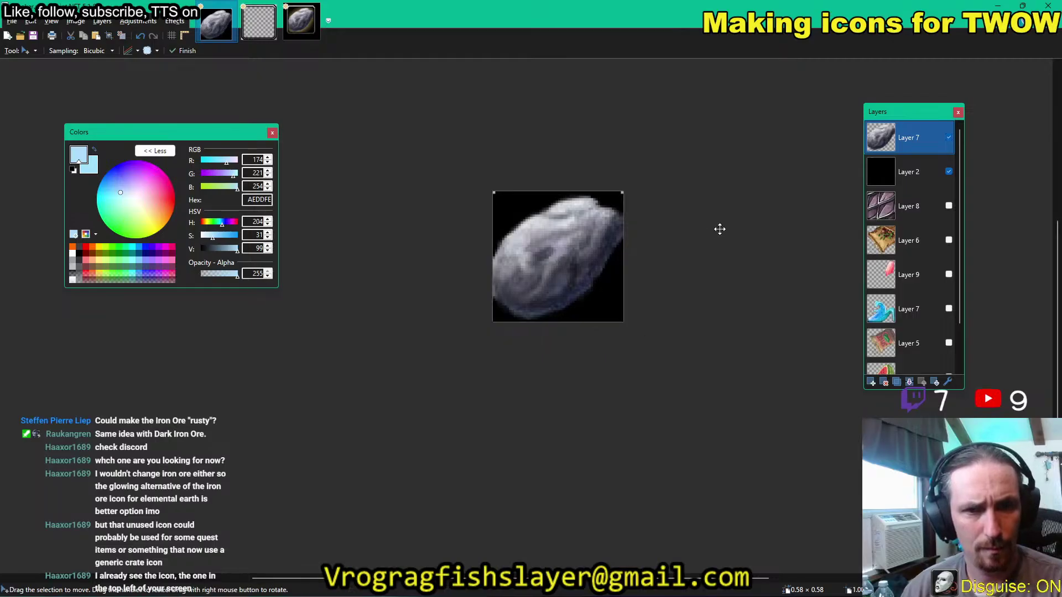
{"action": "left_click", "coordinate": [949, 137]}
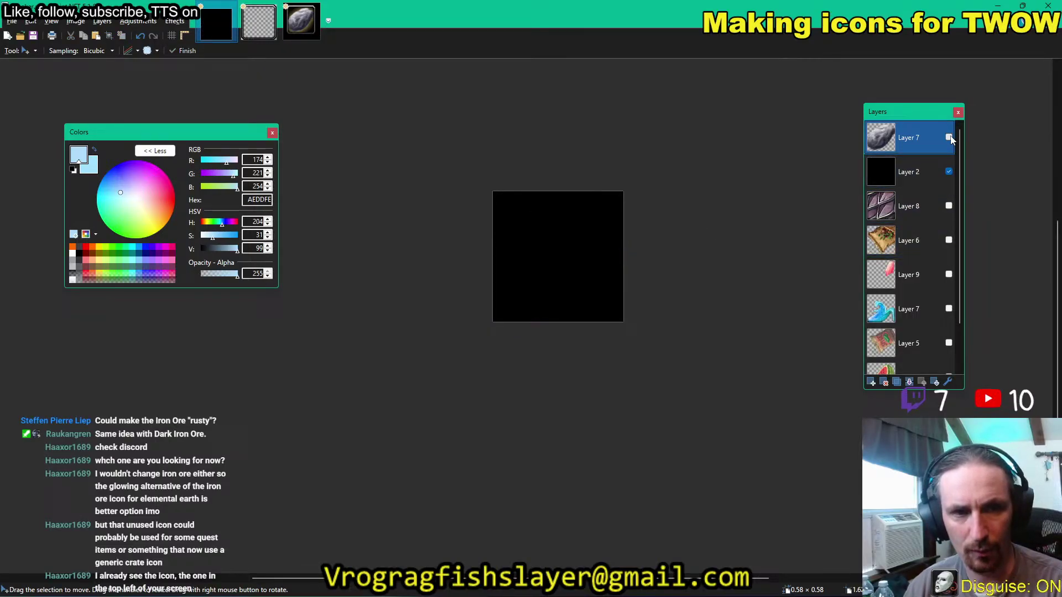
{"action": "left_click", "coordinate": [872, 386]}
{"action": "key", "text": "ctrl+v"}
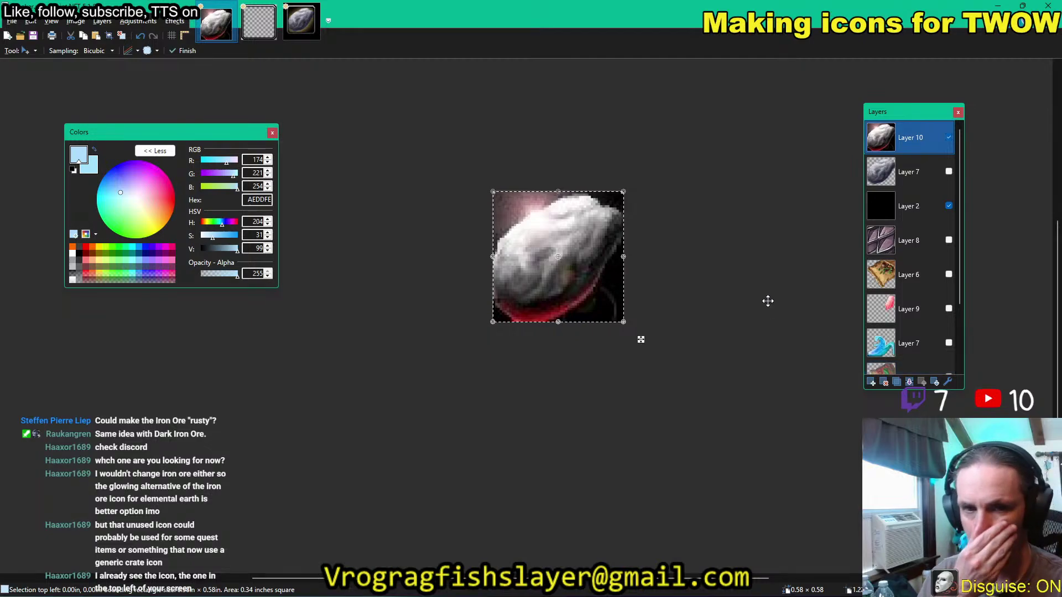
{"action": "key", "text": "ctrl+d"}
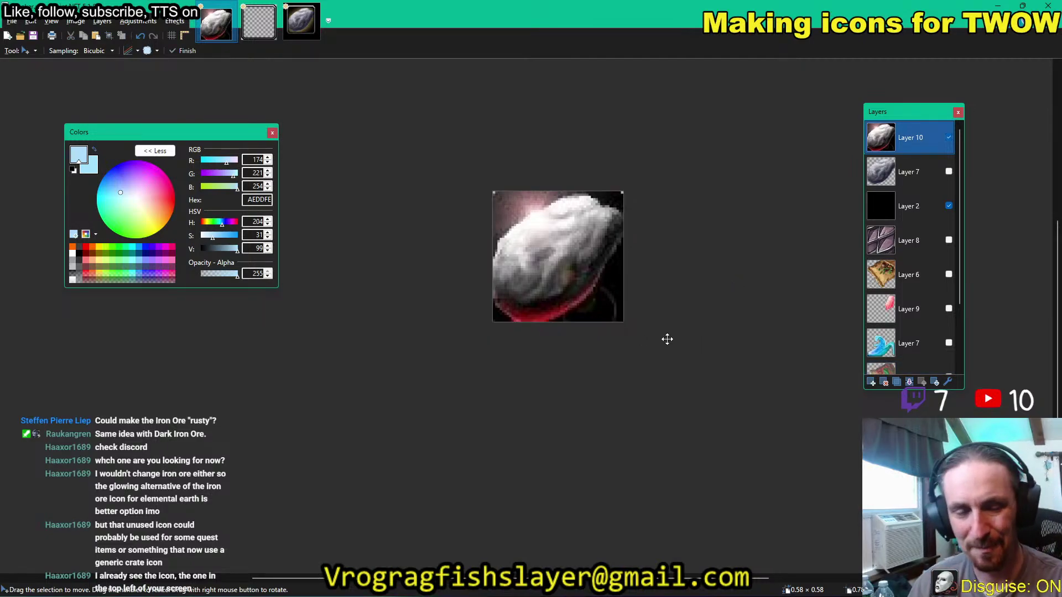
Compare the lower edges of the ores on Layer 10 and Layer 7 by alternately showing and hiding the two layers.
{"action": "scroll", "coordinate": [644, 306], "scroll_direction": "up", "scroll_amount": 2}
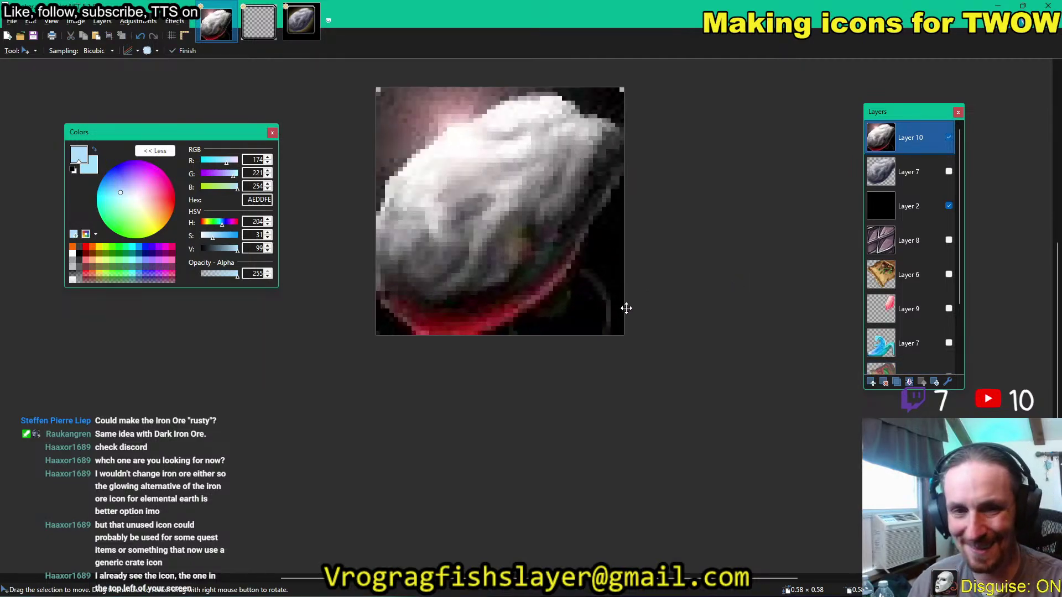
{"action": "scroll", "coordinate": [626, 308], "scroll_direction": "up", "scroll_amount": 2}
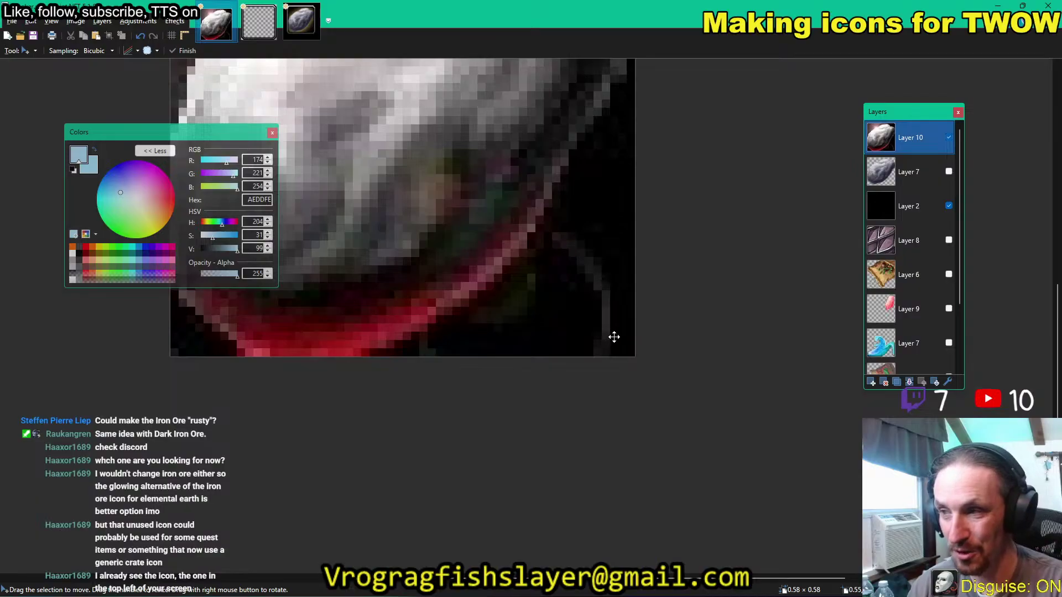
{"action": "left_click", "coordinate": [949, 172]}
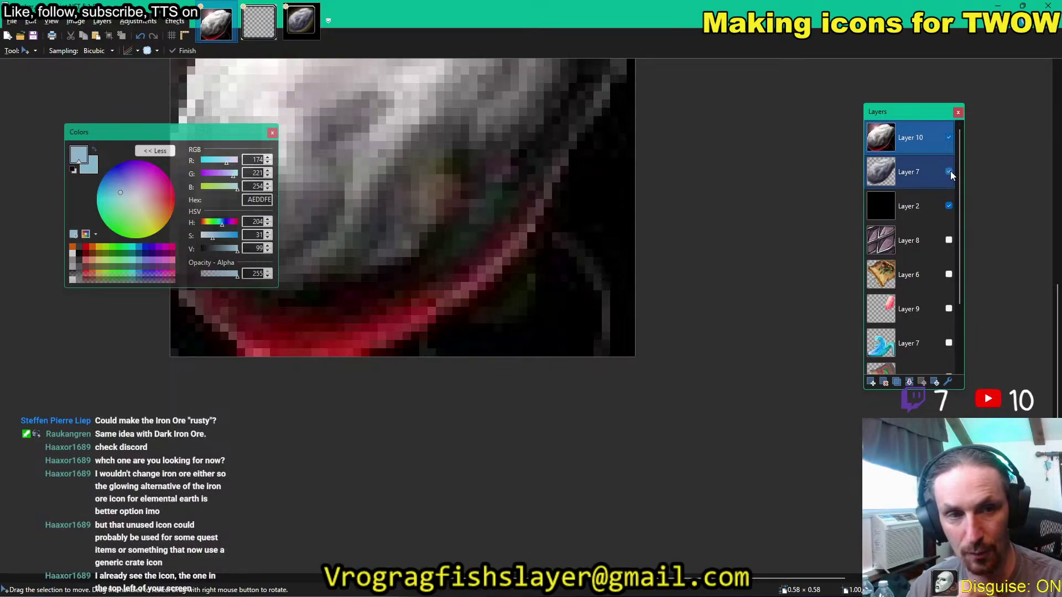
{"action": "left_click", "coordinate": [949, 138]}
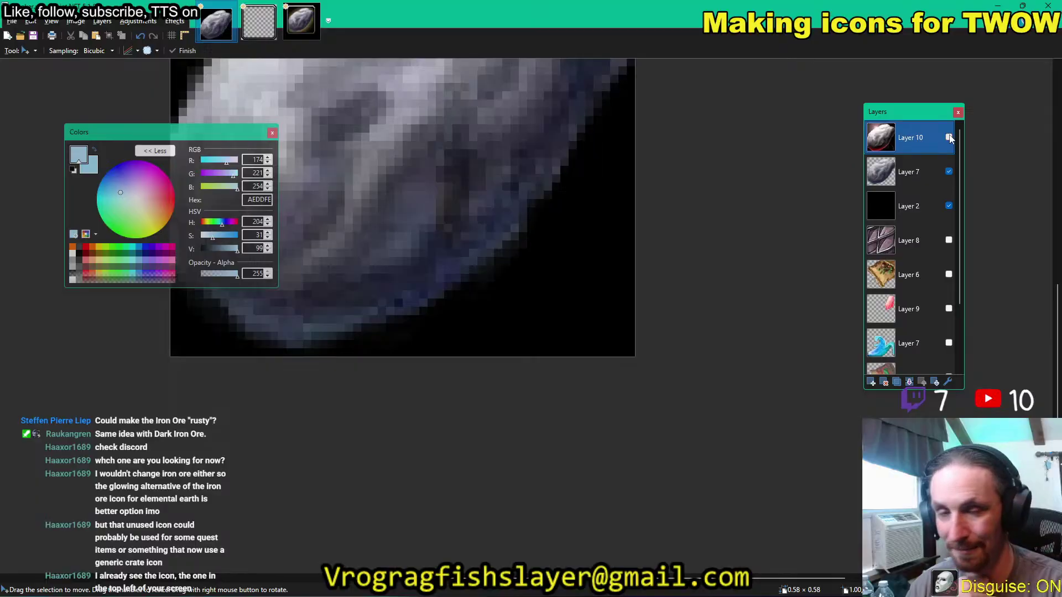
{"action": "left_click", "coordinate": [949, 172]}
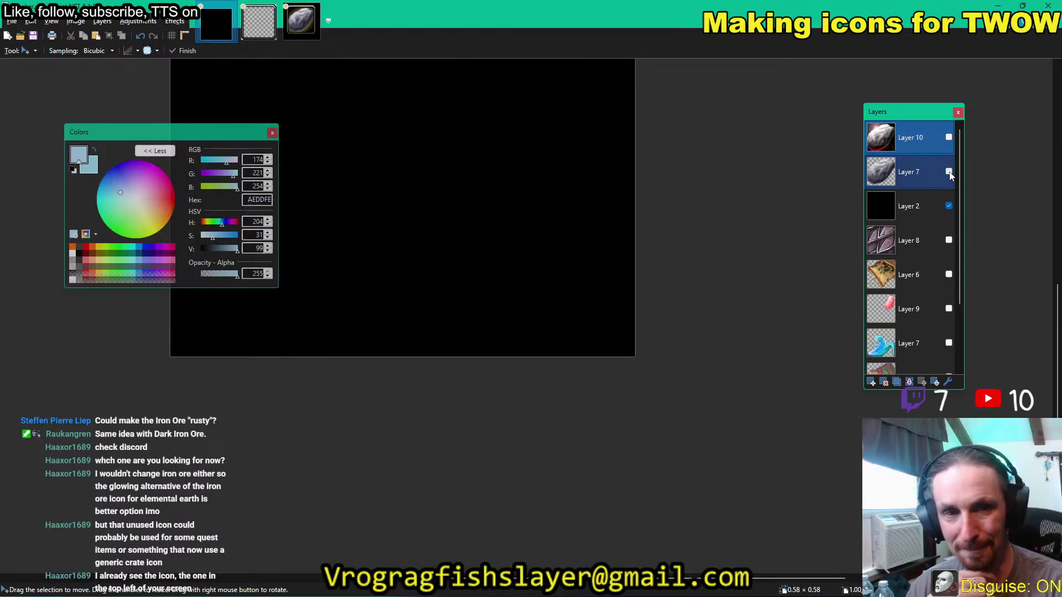
{"action": "left_click", "coordinate": [949, 173]}
{"action": "left_click", "coordinate": [949, 139]}
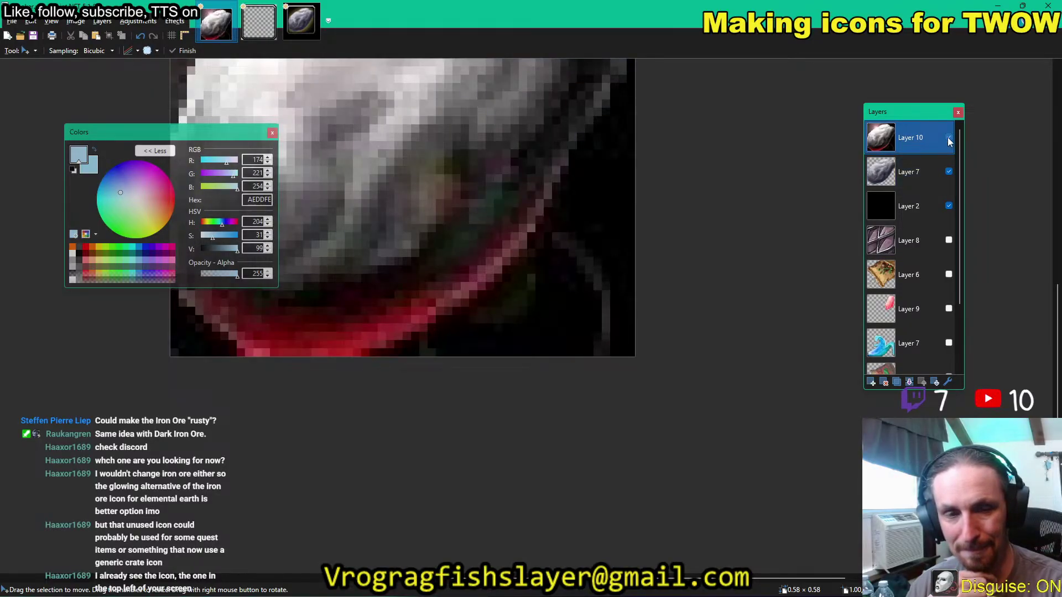
{"action": "left_click", "coordinate": [950, 172]}
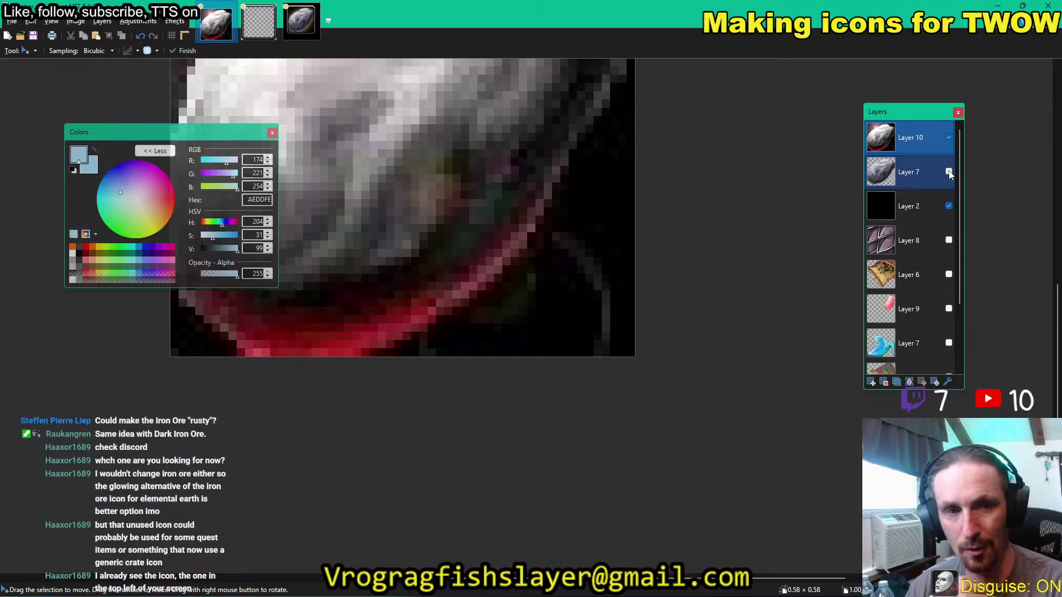
{"action": "left_click", "coordinate": [949, 173]}
{"action": "left_click", "coordinate": [949, 138]}
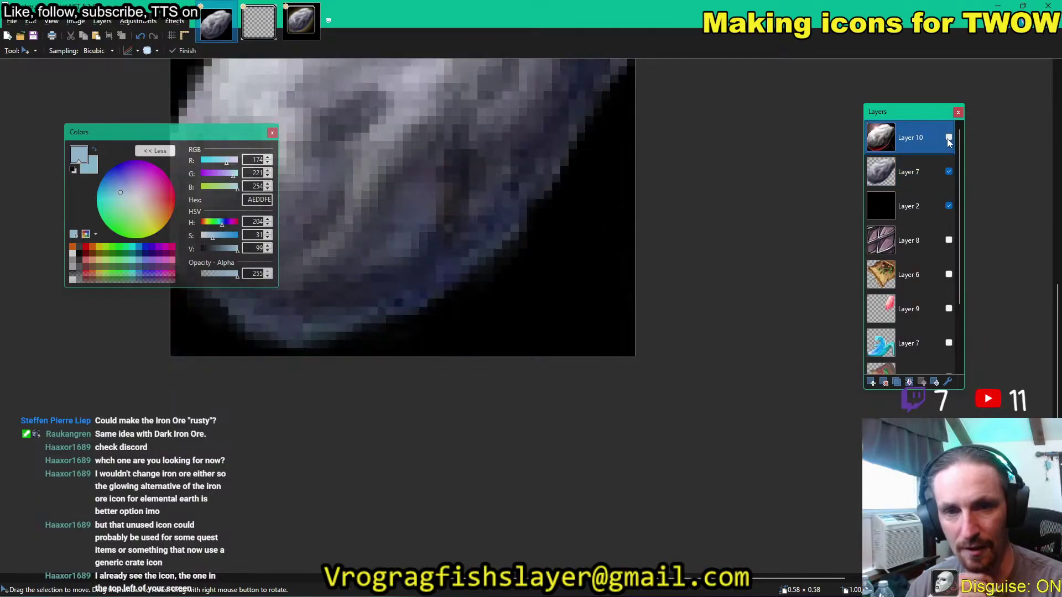
{"action": "left_click", "coordinate": [948, 138]}
{"action": "left_click", "coordinate": [949, 138]}
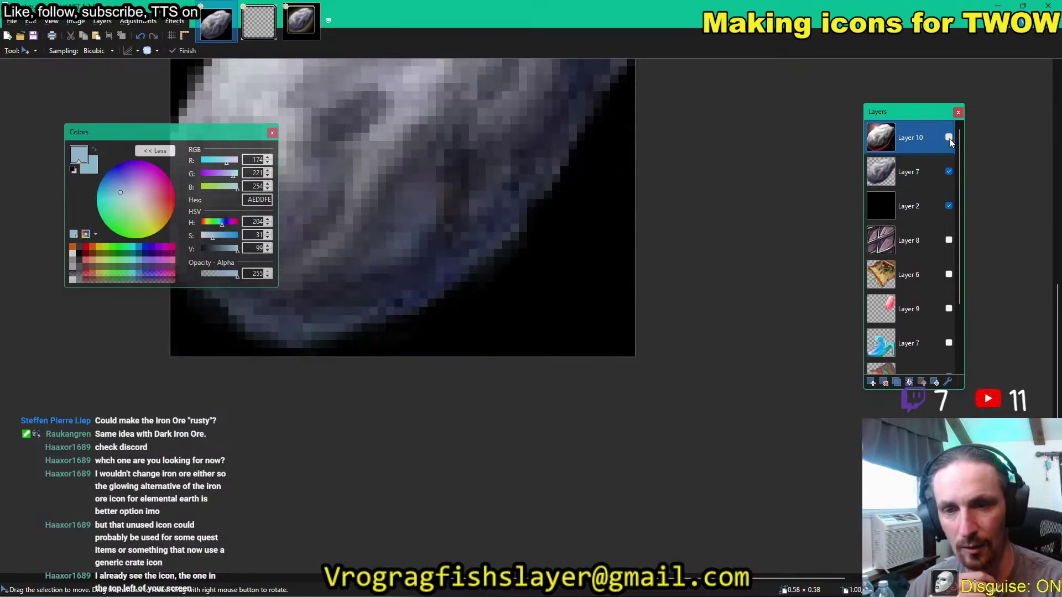
{"action": "left_click", "coordinate": [949, 138]}
{"action": "left_click", "coordinate": [949, 139]}
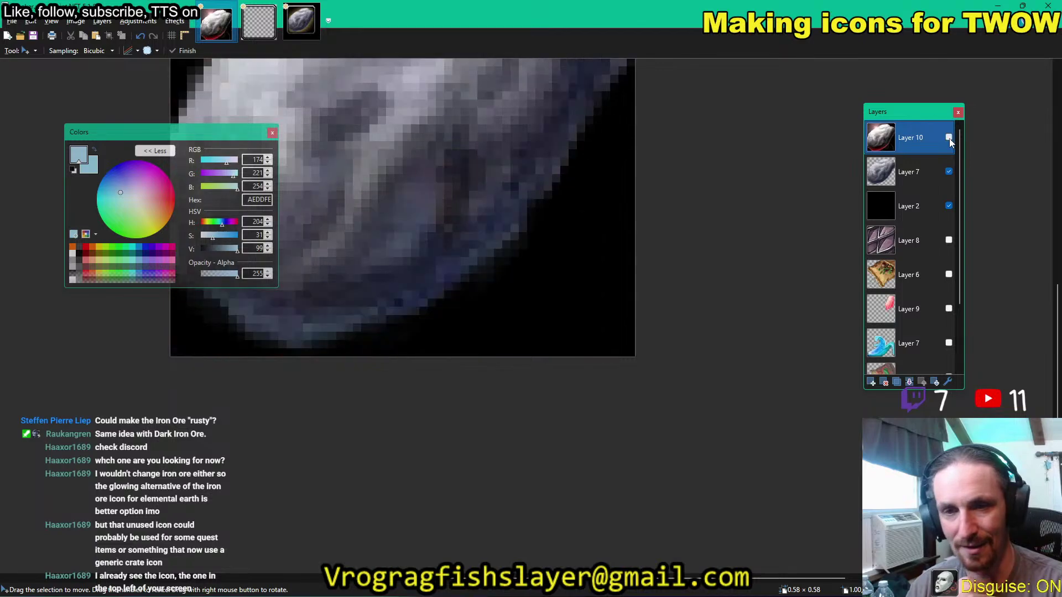
Compare the whole ore shapes on Layer 10 and Layer 7 by repeatedly showing and hiding Layer 10.
{"action": "left_click", "coordinate": [950, 138]}
{"action": "left_click", "coordinate": [949, 138]}
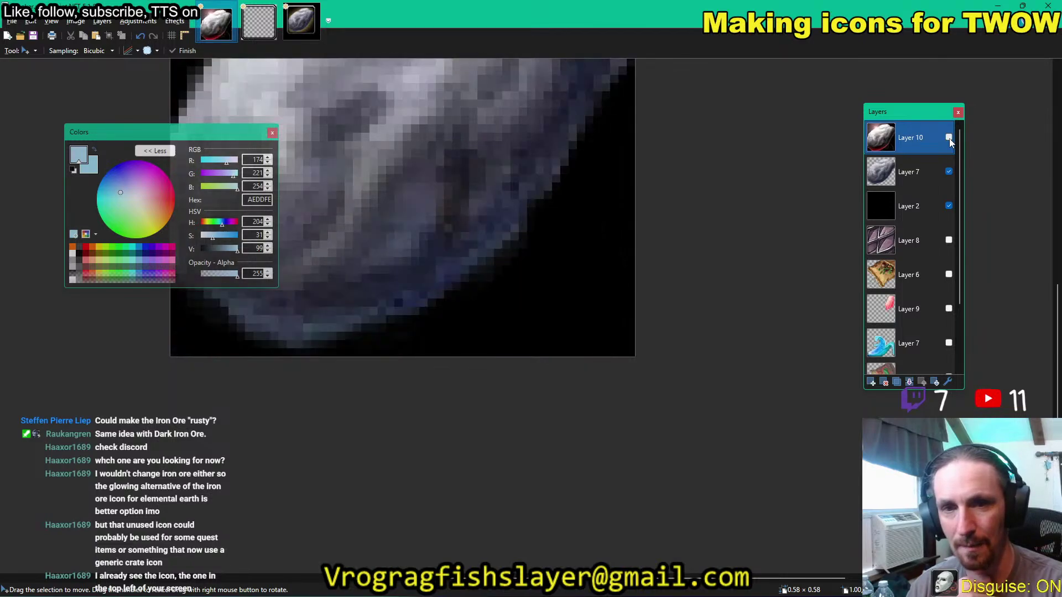
{"action": "left_click", "coordinate": [950, 138]}
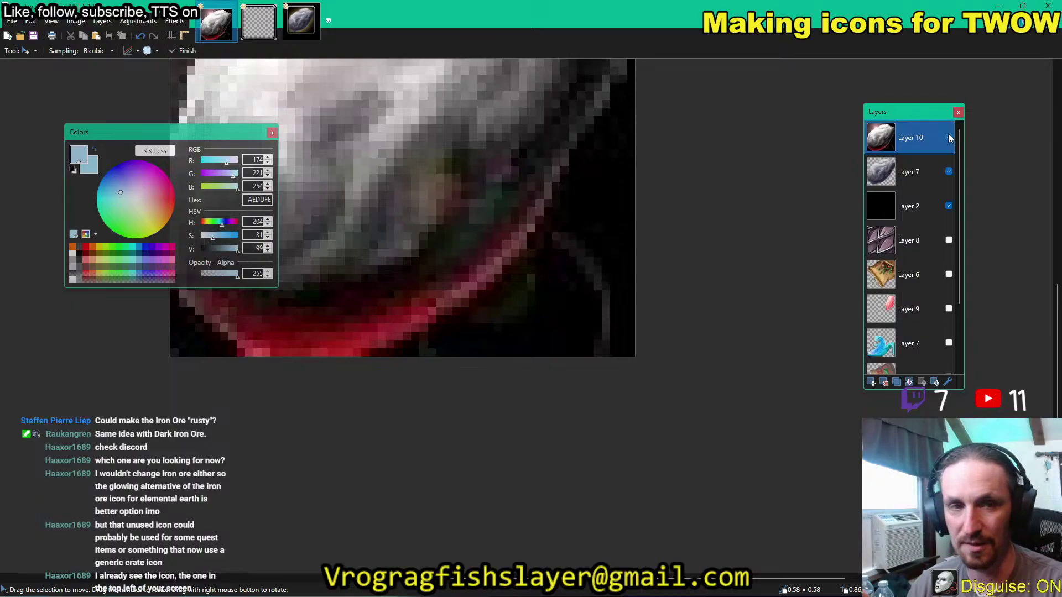
{"action": "left_click", "coordinate": [950, 138]}
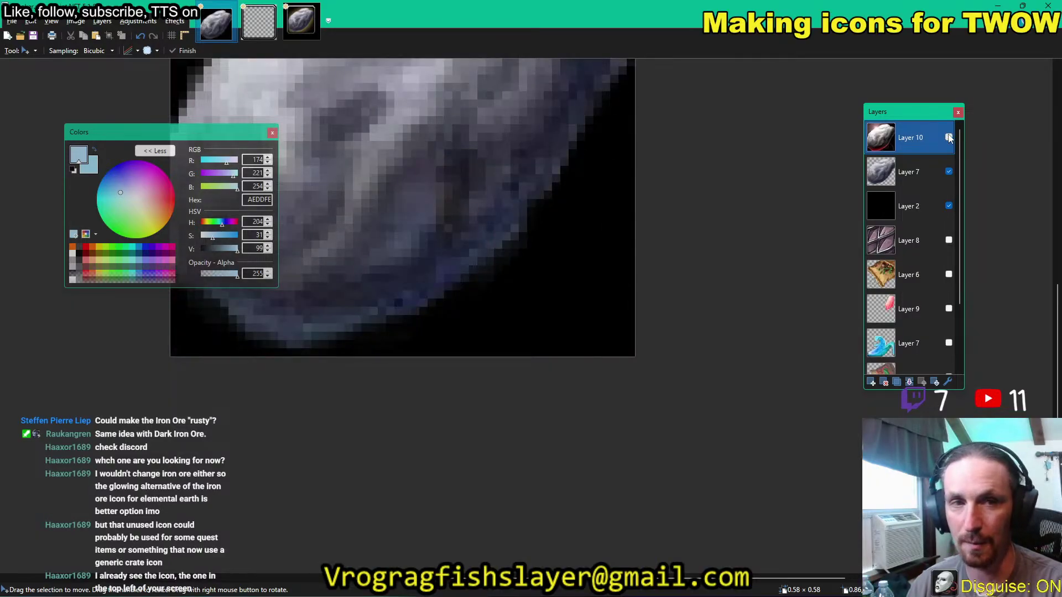
{"action": "left_click", "coordinate": [949, 137]}
{"action": "scroll", "coordinate": [742, 246], "scroll_direction": "up", "scroll_amount": 3}
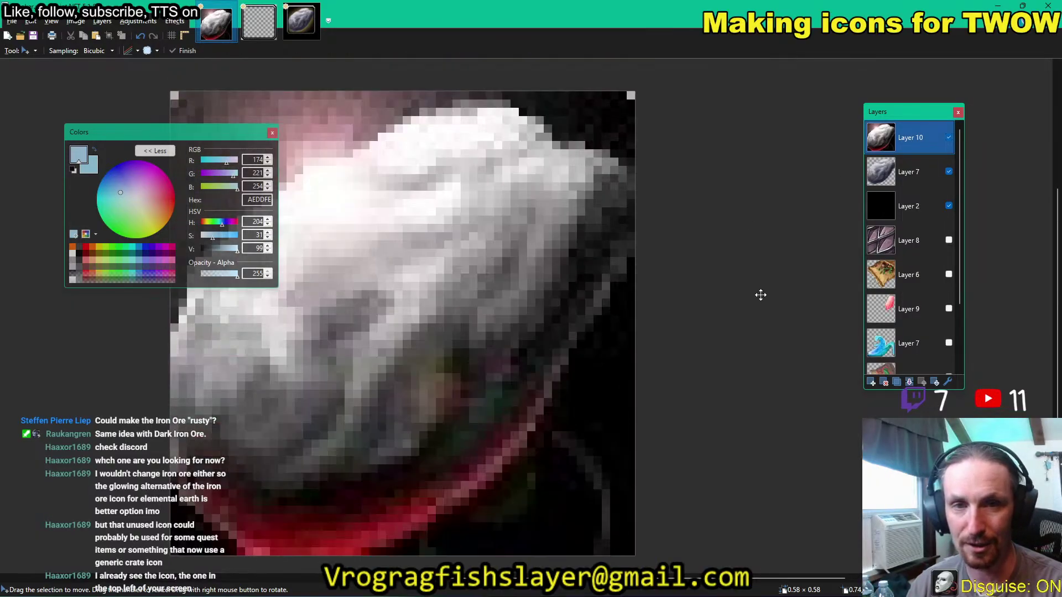
{"action": "left_click", "coordinate": [949, 137]}
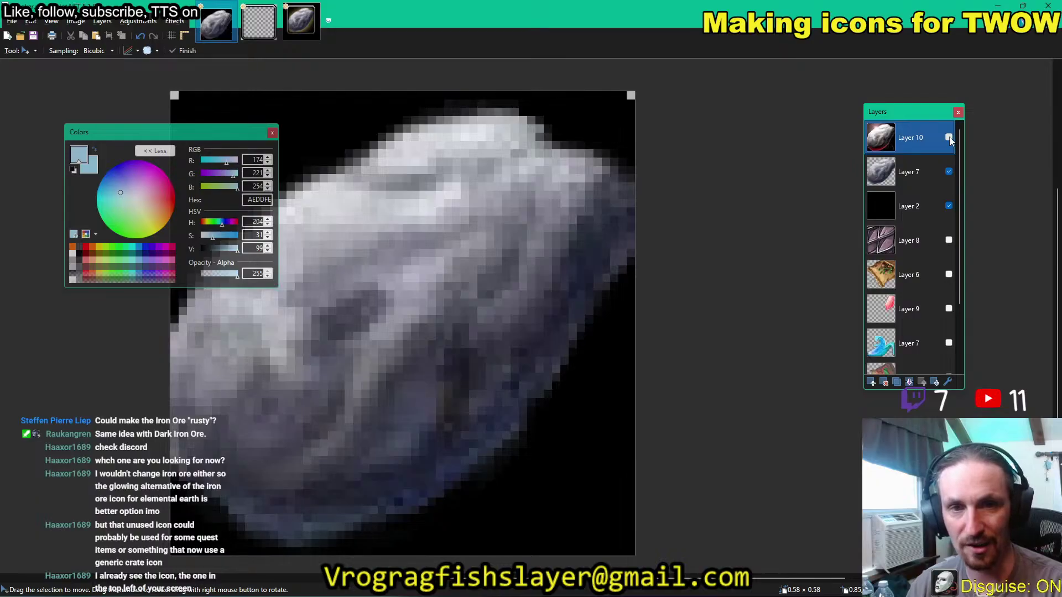
{"action": "left_click", "coordinate": [949, 137]}
Hide Layer 10 and move it below the black Layer 2 in the layer order.
{"action": "left_click", "coordinate": [950, 138]}
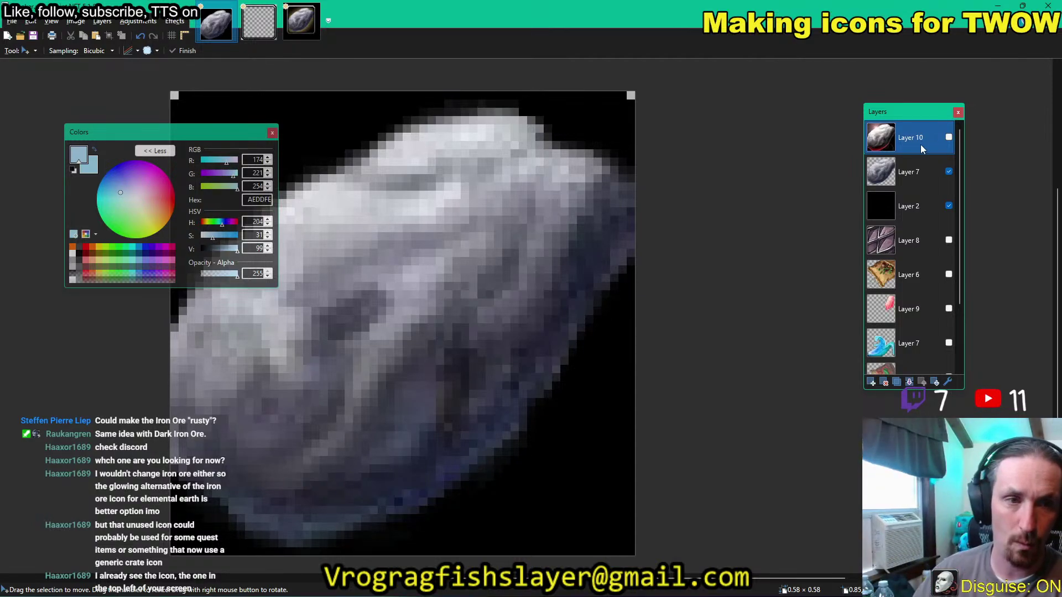
{"action": "left_click_drag", "start_coordinate": [922, 129], "coordinate": [932, 204]}
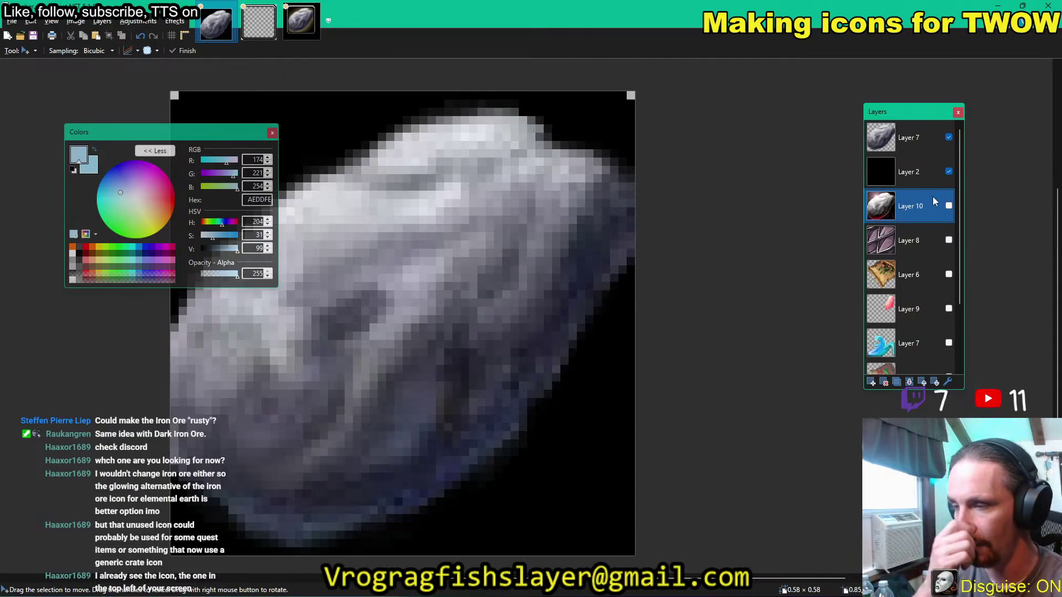
Compare the grey ore with the framed, yellow-glowing ore icon at small display size by alternating between the two images.
{"action": "left_click", "coordinate": [296, 37]}
{"action": "scroll", "coordinate": [550, 296], "scroll_direction": "up", "scroll_amount": 2}
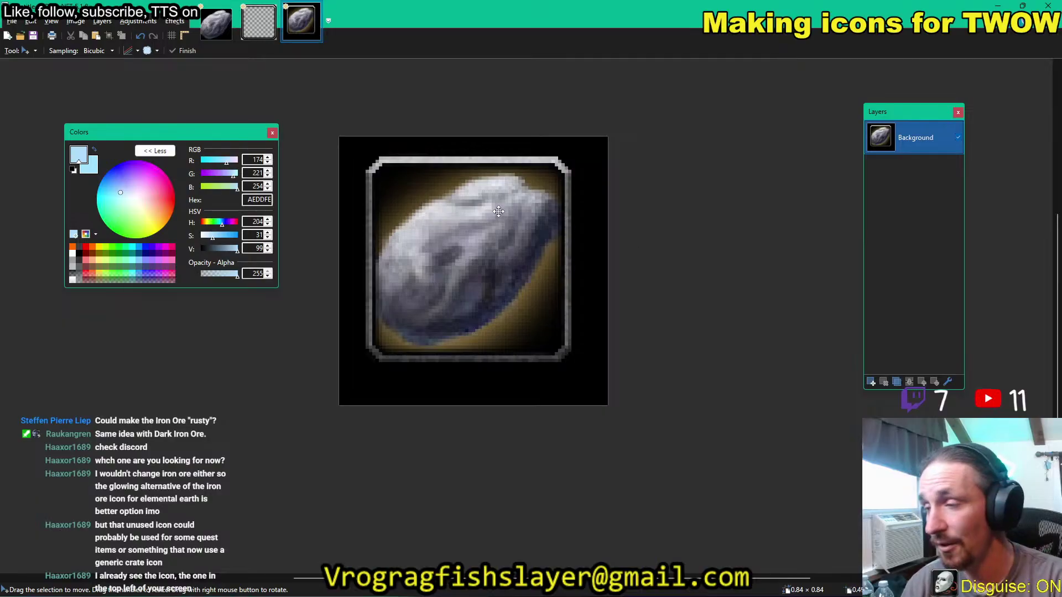
{"action": "scroll", "coordinate": [581, 242], "scroll_direction": "down", "scroll_amount": 3}
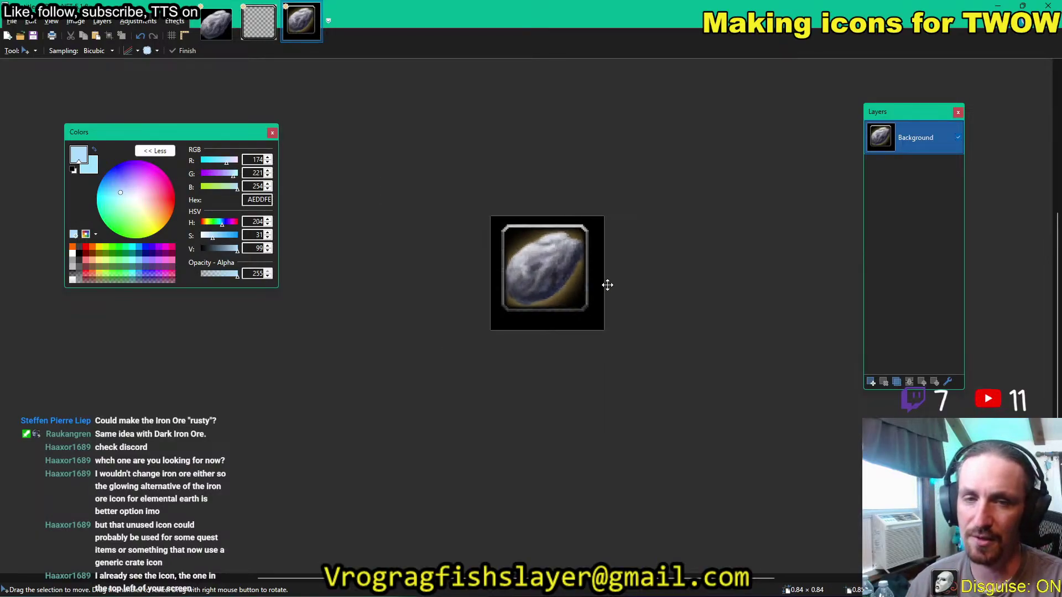
{"action": "scroll", "coordinate": [621, 294], "scroll_direction": "down", "scroll_amount": 4}
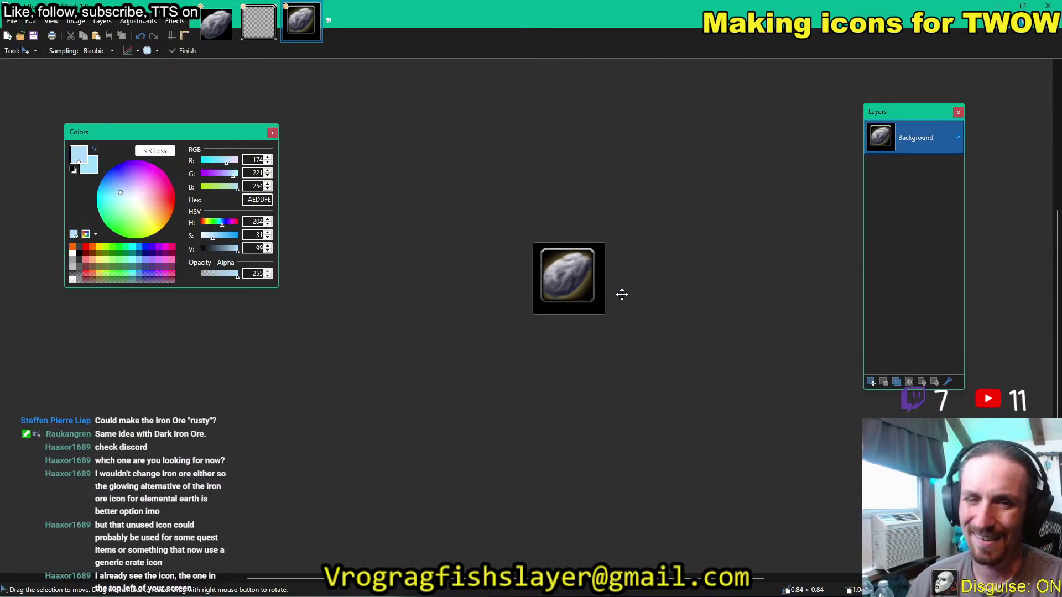
{"action": "left_click", "coordinate": [217, 38]}
{"action": "scroll", "coordinate": [643, 249], "scroll_direction": "down", "scroll_amount": 4}
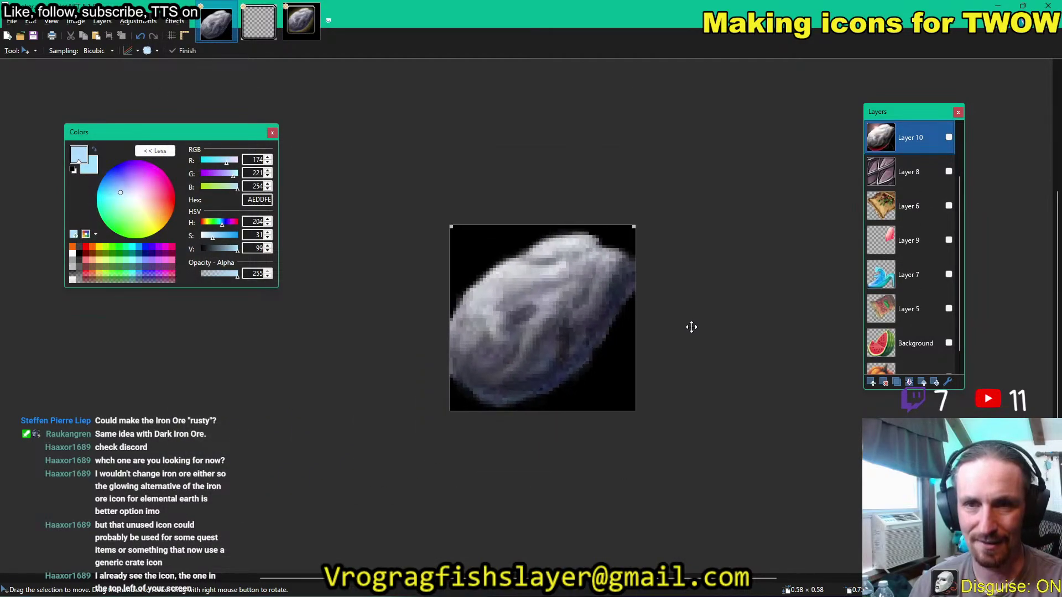
{"action": "scroll", "coordinate": [700, 328], "scroll_direction": "down", "scroll_amount": 4}
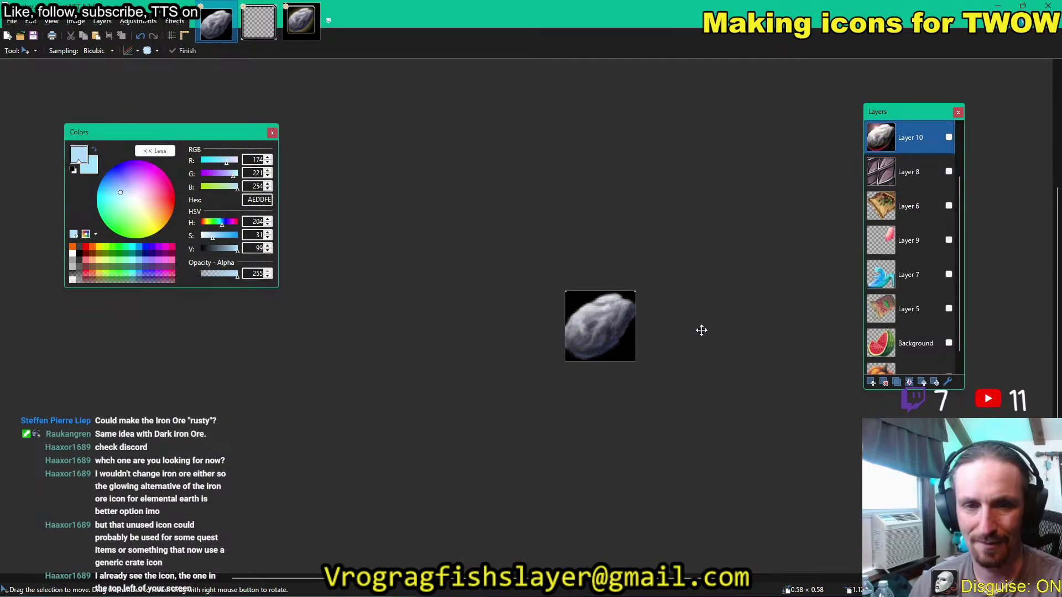
{"action": "scroll", "coordinate": [700, 333], "scroll_direction": "down", "scroll_amount": 2}
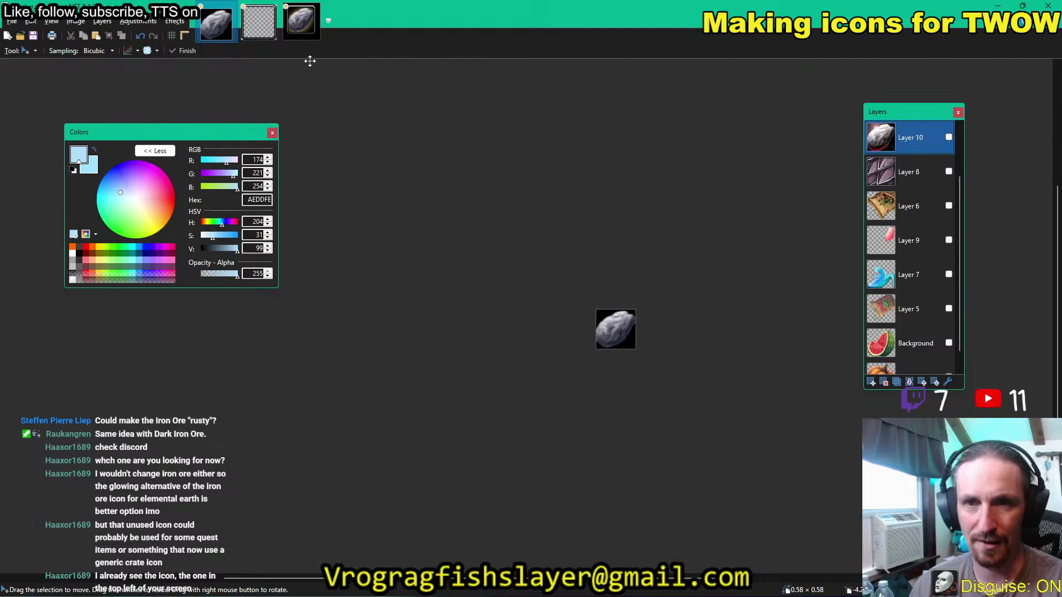
{"action": "left_click", "coordinate": [304, 26]}
{"action": "left_click", "coordinate": [215, 25]}
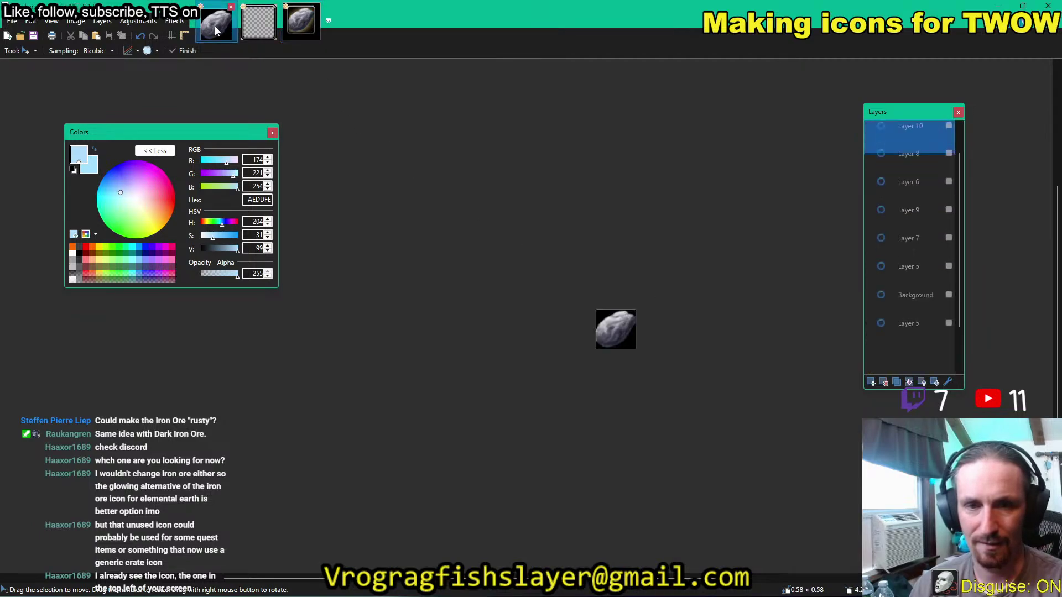
{"action": "left_click", "coordinate": [297, 25]}
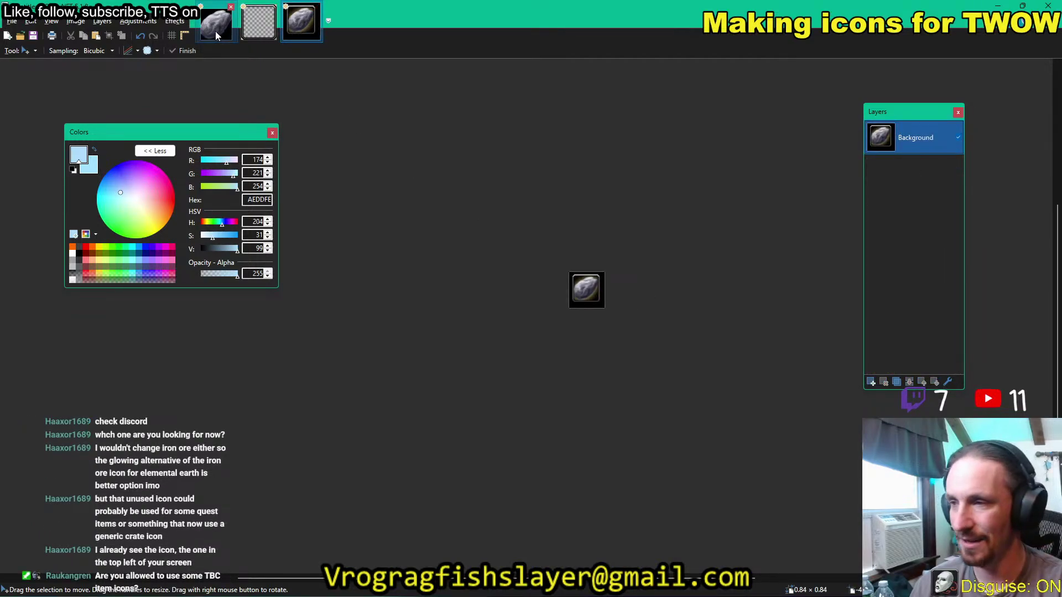
{"action": "left_click", "coordinate": [215, 33]}
{"action": "left_click", "coordinate": [308, 30]}
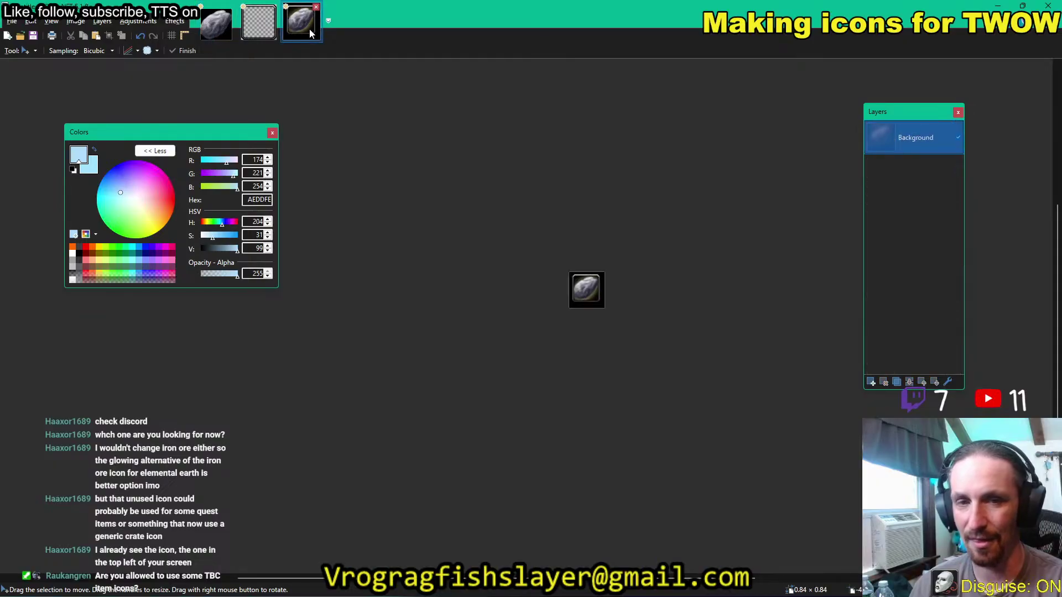
{"action": "left_click", "coordinate": [217, 28]}
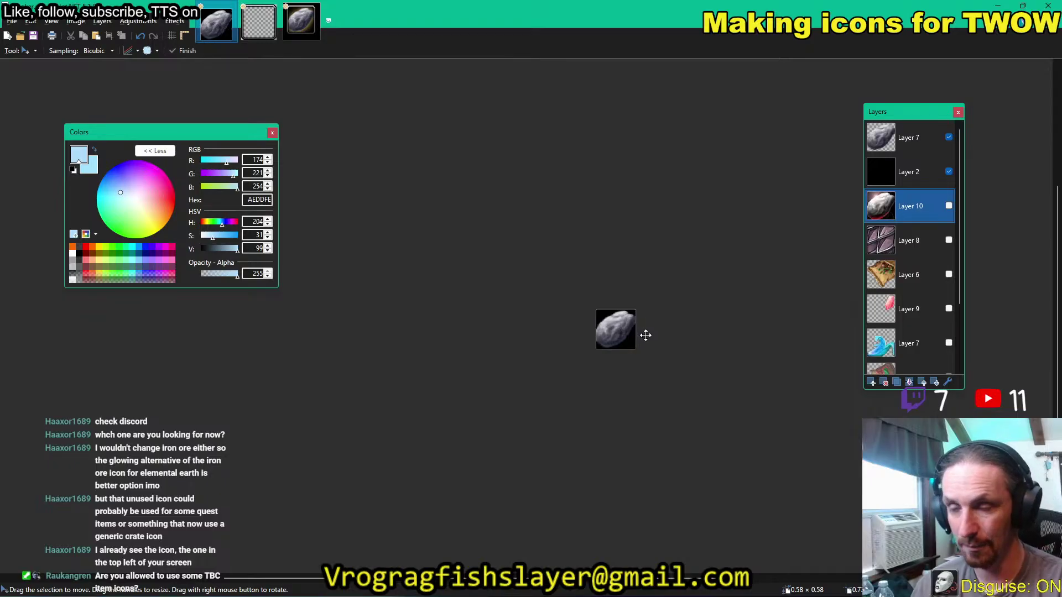
Check the grey ore on Layer 7 without the black background of Layer 2, restore the background, and duplicate Layer 7.
{"action": "scroll", "coordinate": [614, 343], "scroll_direction": "up", "scroll_amount": 1}
{"action": "scroll", "coordinate": [647, 339], "scroll_direction": "up", "scroll_amount": 1}
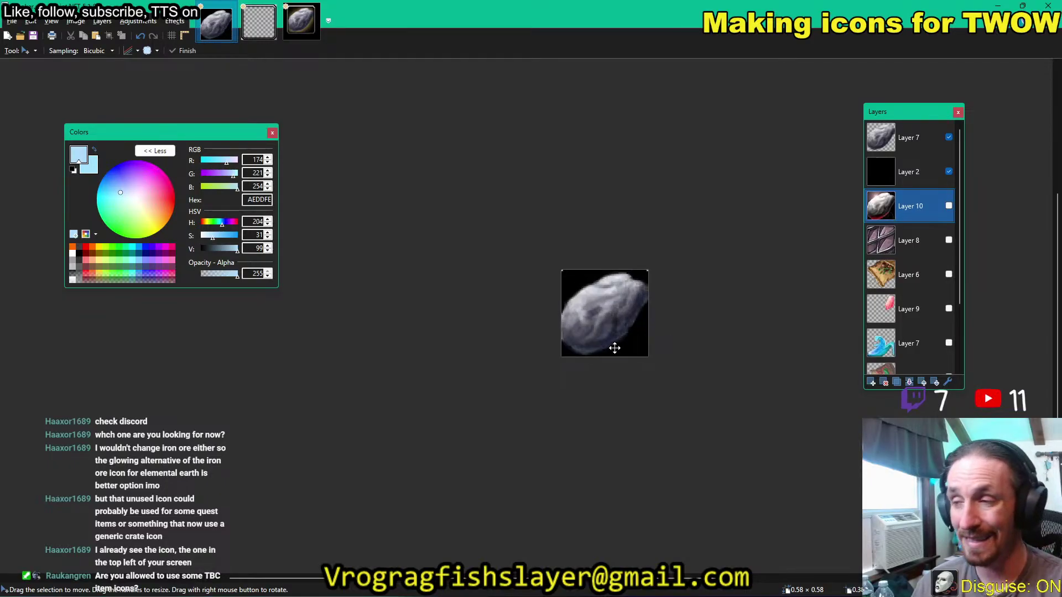
{"action": "scroll", "coordinate": [617, 349], "scroll_direction": "up", "scroll_amount": 2}
{"action": "scroll", "coordinate": [631, 351], "scroll_direction": "up", "scroll_amount": 1}
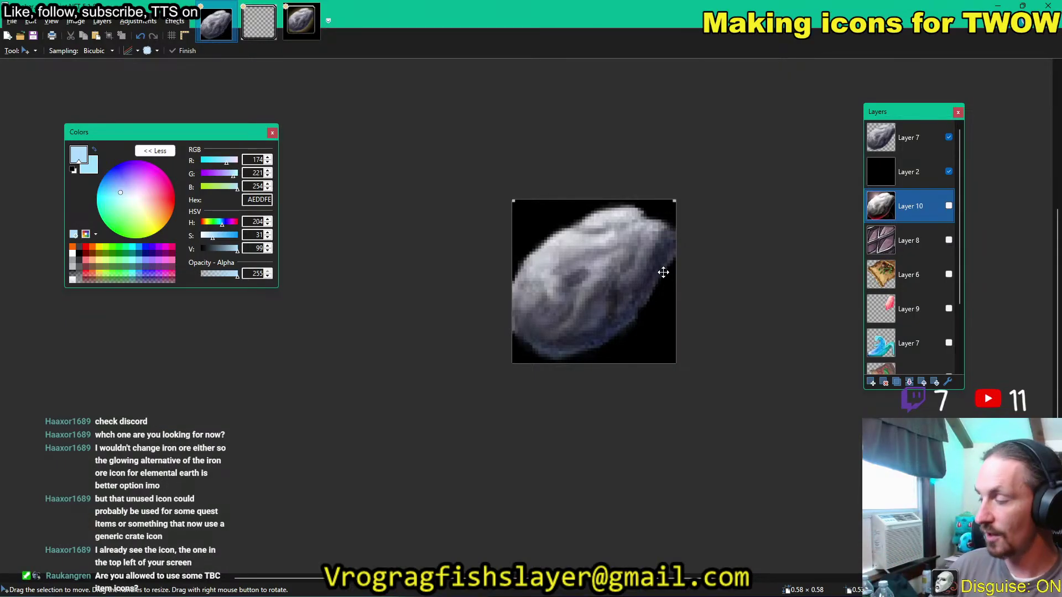
{"action": "left_click", "coordinate": [907, 147]}
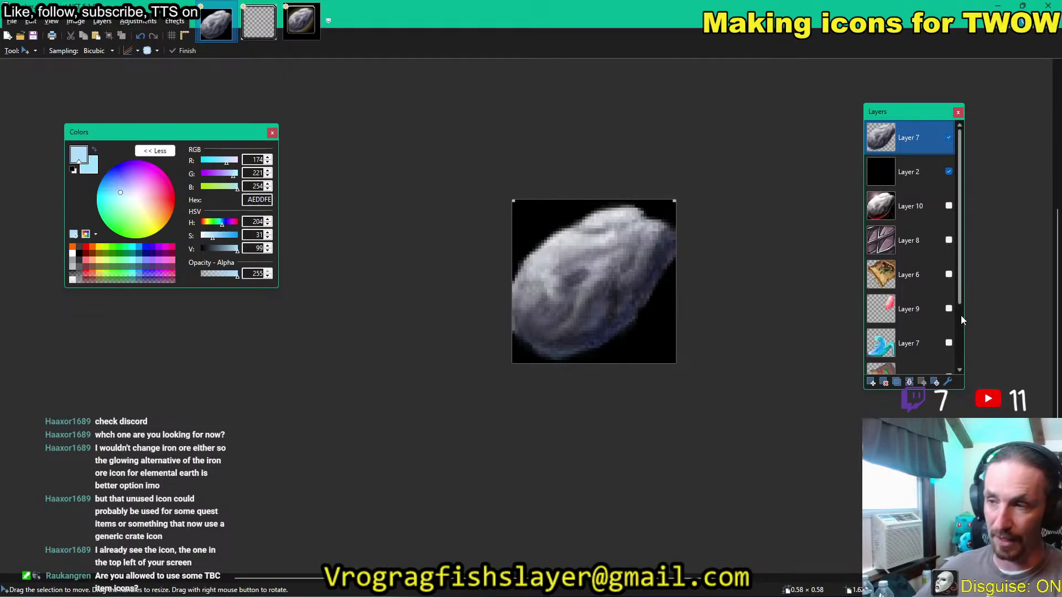
{"action": "left_click", "coordinate": [949, 173]}
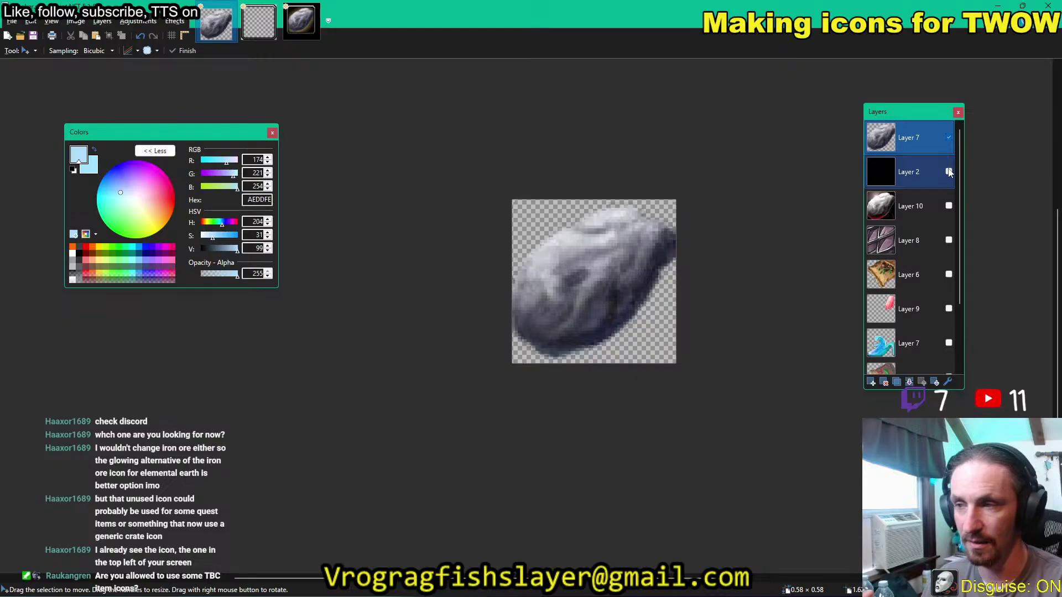
{"action": "left_click", "coordinate": [950, 173]}
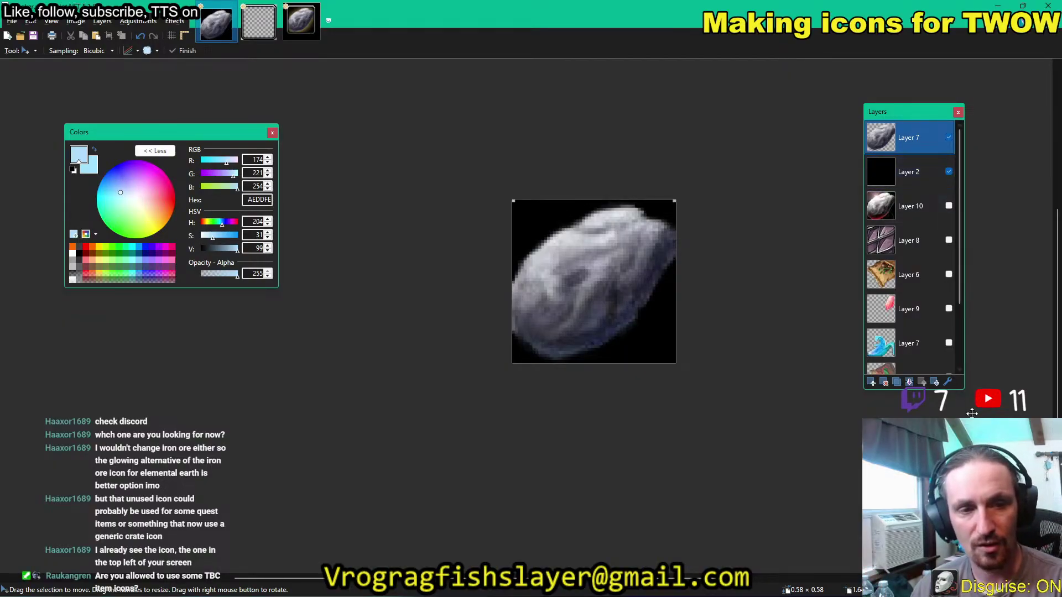
{"action": "left_click", "coordinate": [896, 383]}
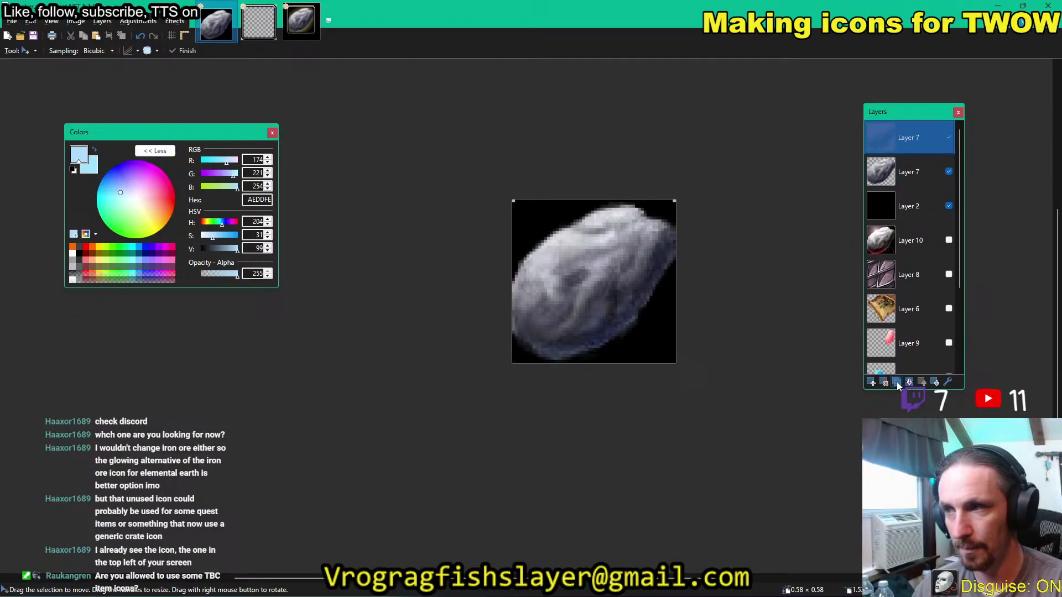
Try a shadow-only green Drop Shadow on the lower Layer 7 copy with radius 0, distance 0, opacity 0.99 and color RGB 73, 255, 107.
{"action": "left_click", "coordinate": [931, 172]}
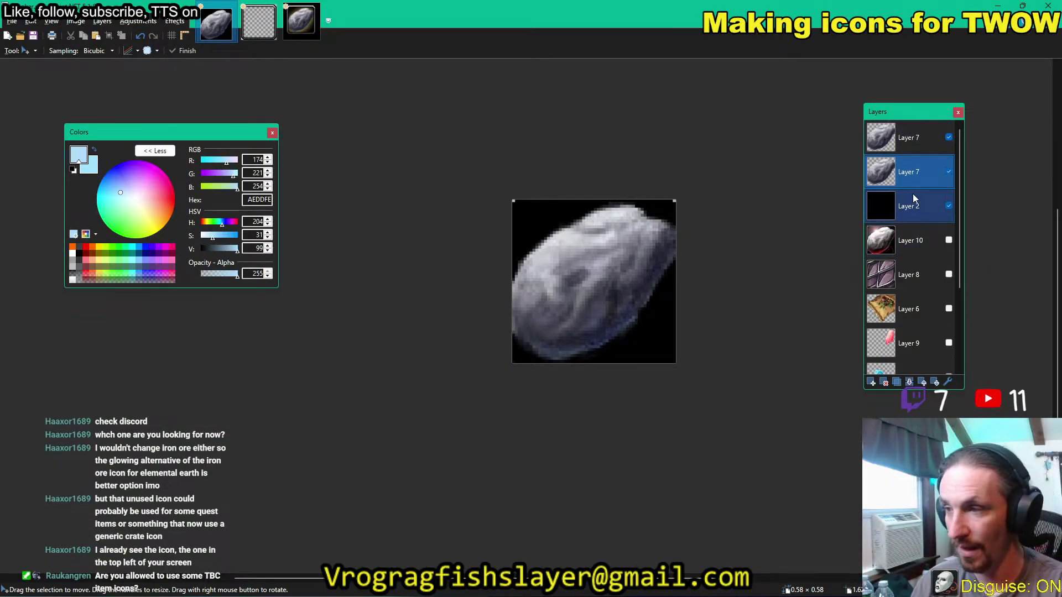
{"action": "left_click", "coordinate": [173, 22]}
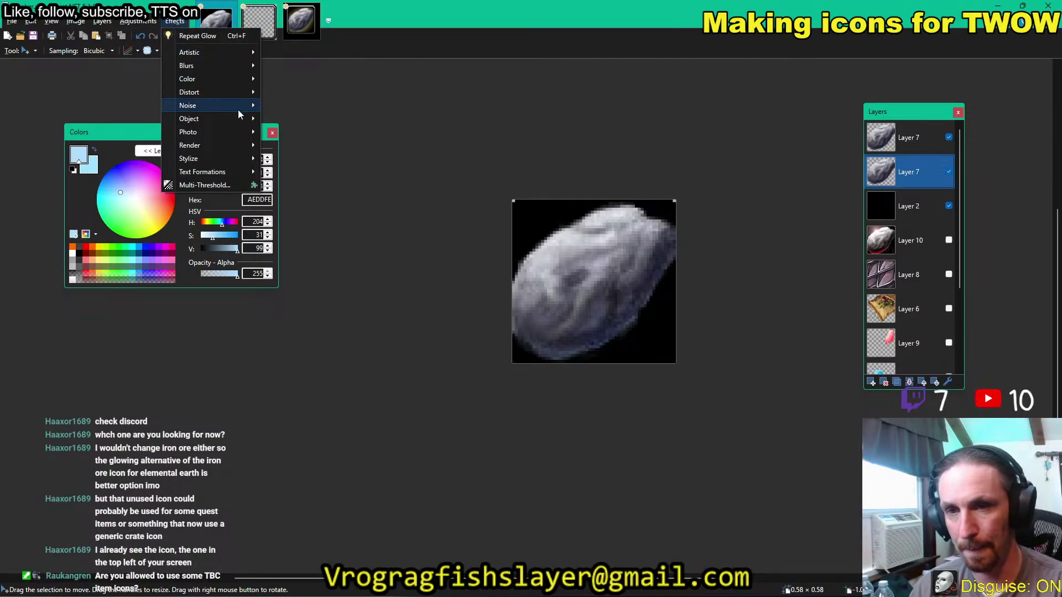
{"action": "mouse_move", "coordinate": [228, 120]}
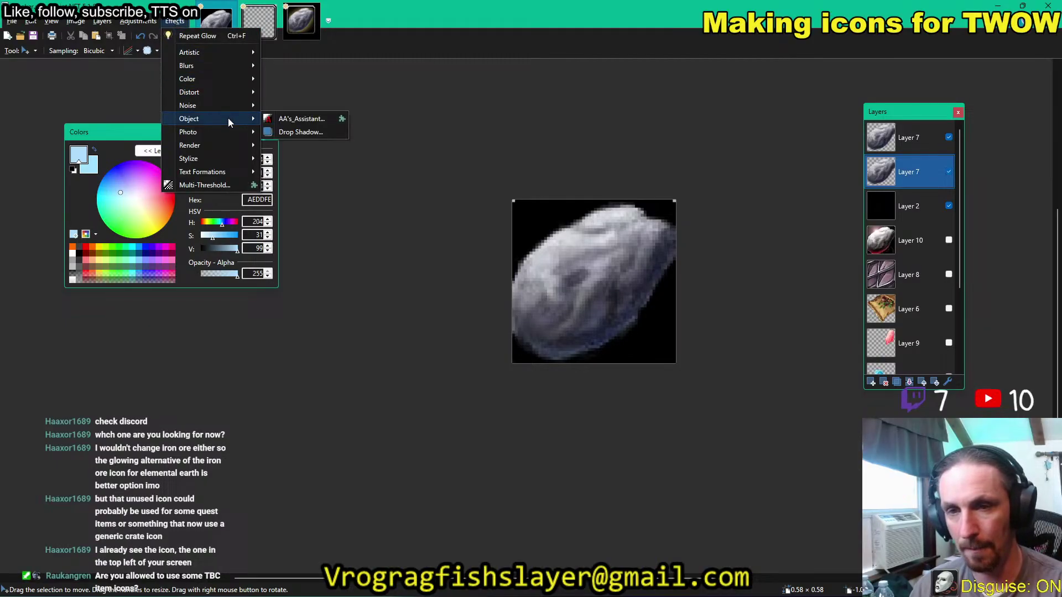
{"action": "left_click", "coordinate": [301, 132]}
{"action": "left_click_drag", "start_coordinate": [557, 166], "coordinate": [421, 144]}
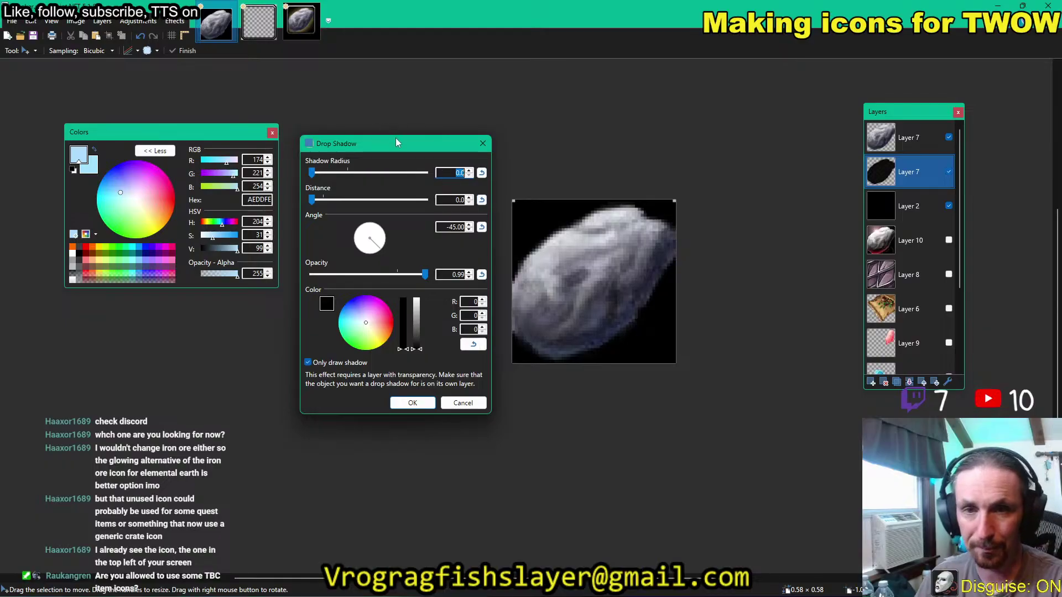
{"action": "left_click_drag", "start_coordinate": [402, 145], "coordinate": [376, 139]}
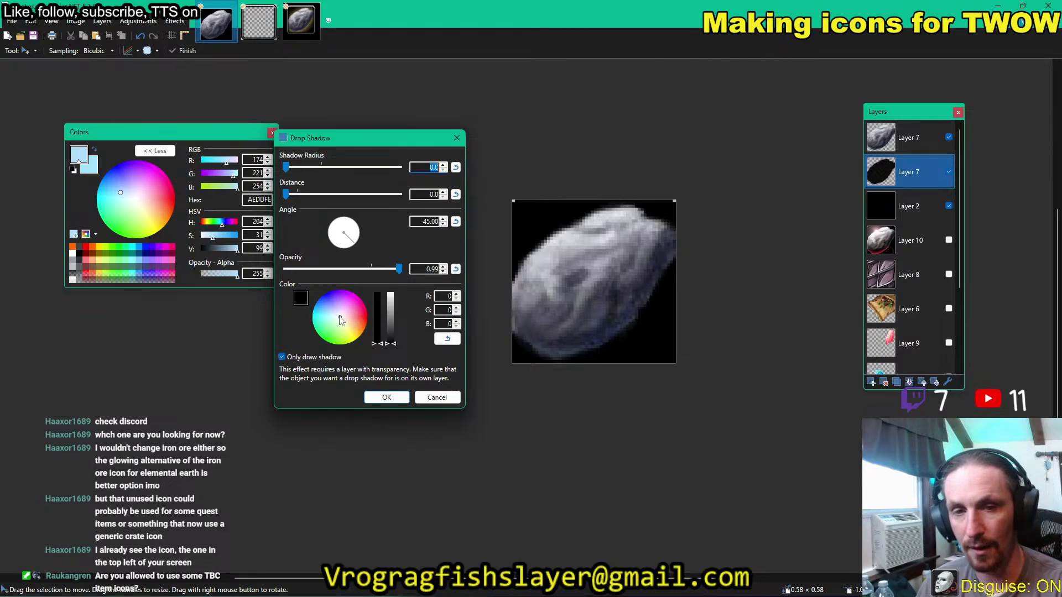
{"action": "mouse_move", "coordinate": [340, 321]}
{"action": "left_mouse_down"}
{"action": "mouse_move", "coordinate": [316, 322]}
{"action": "mouse_move", "coordinate": [321, 292]}
{"action": "mouse_move", "coordinate": [390, 305]}
{"action": "mouse_move", "coordinate": [383, 327]}
{"action": "mouse_move", "coordinate": [391, 296]}
{"action": "mouse_move", "coordinate": [389, 335]}
{"action": "mouse_move", "coordinate": [360, 327]}
{"action": "mouse_move", "coordinate": [366, 310]}
{"action": "mouse_move", "coordinate": [330, 329]}
{"action": "mouse_move", "coordinate": [339, 331]}
{"action": "left_mouse_up"}
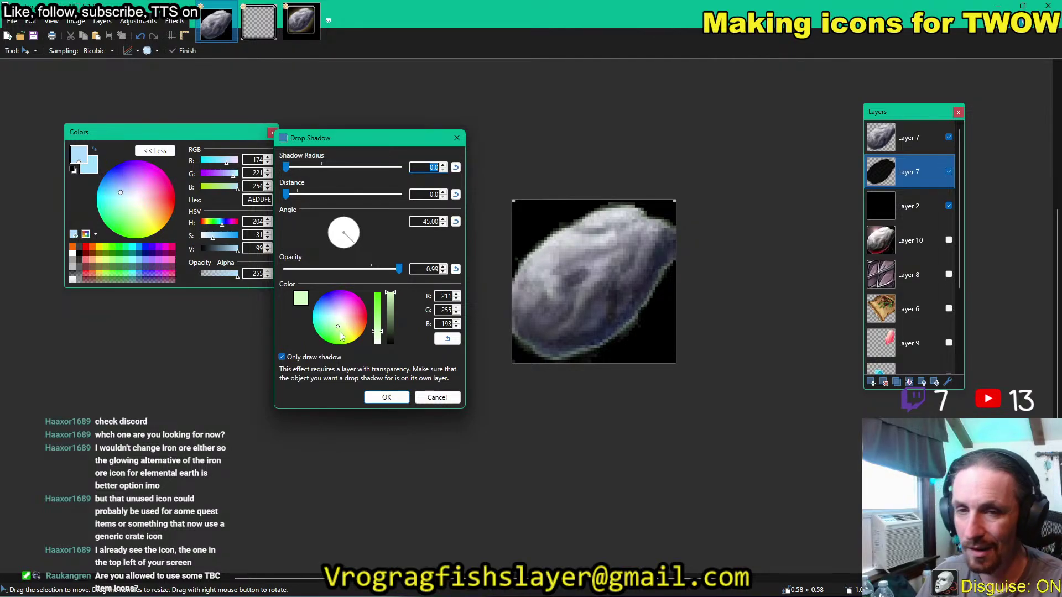
{"action": "left_click_drag", "start_coordinate": [338, 330], "coordinate": [326, 338]}
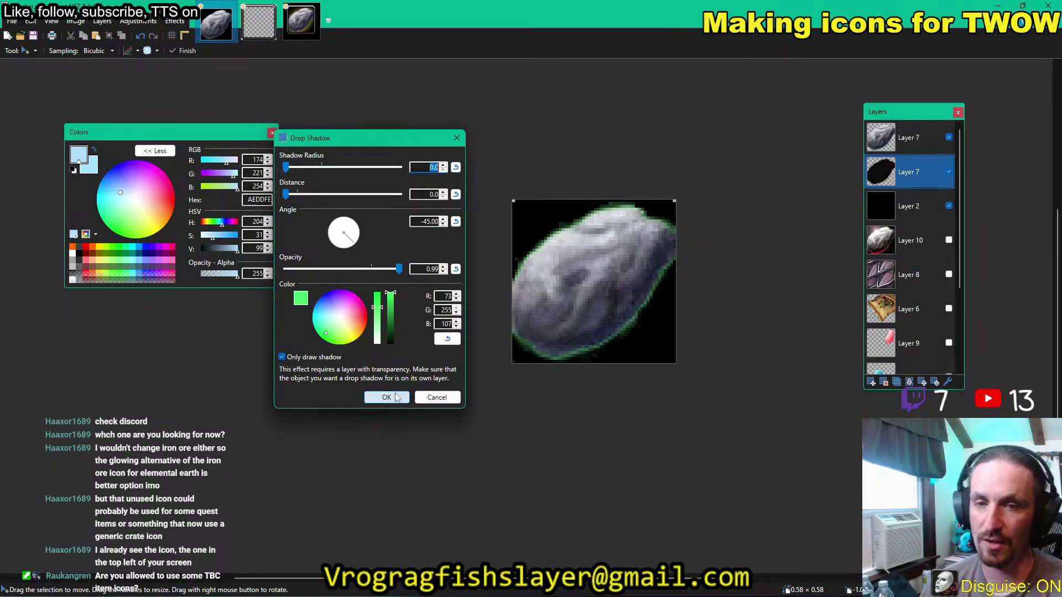
{"action": "left_click", "coordinate": [386, 398]}
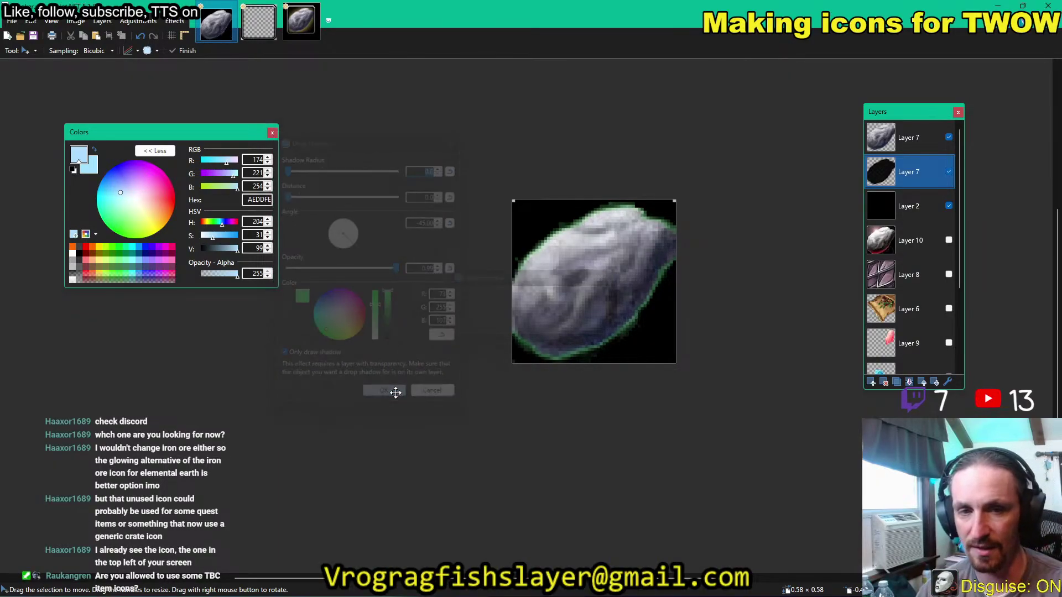
Inspect the green silhouette without the top ore layer, and undo both the layer hiding and the drop shadow.
{"action": "left_click", "coordinate": [950, 138]}
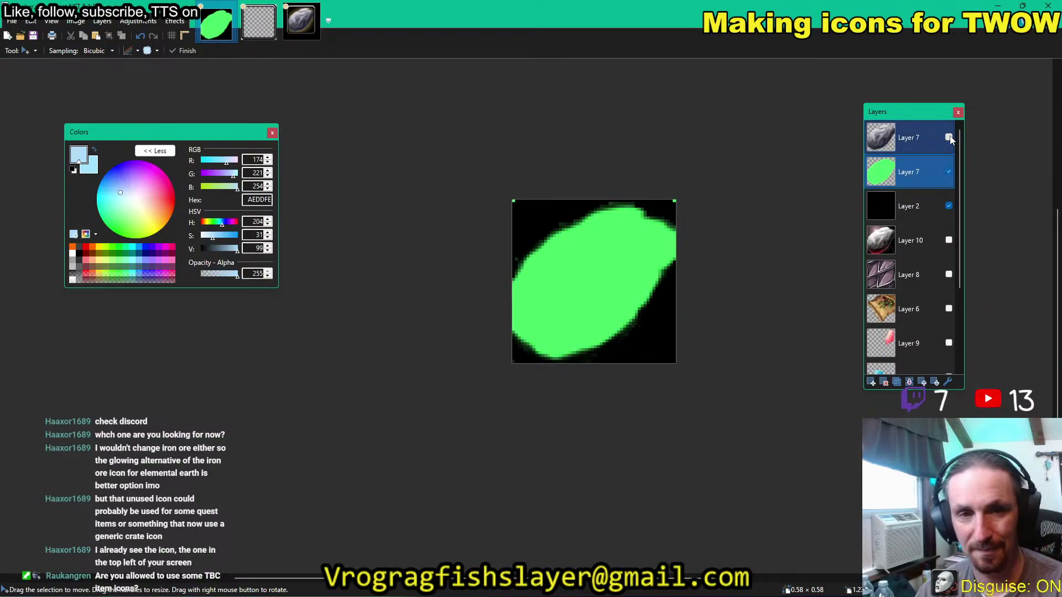
{"action": "key", "text": "ctrl+z"}
{"action": "key", "text": "ctrl+y"}
{"action": "key", "text": "ctrl+z"}
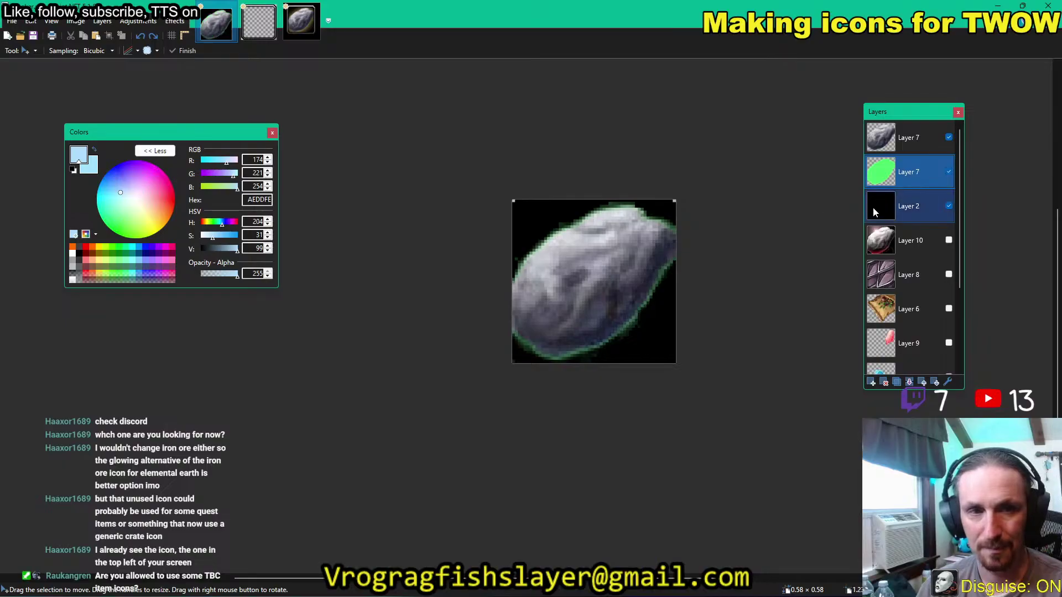
{"action": "key", "text": "ctrl+z"}
Apply a shadow-only green Drop Shadow to the lower Layer 7 with radius 37.4, distance 0, opacity 0.99 and color RGB 65, 255, 12.
{"action": "left_click", "coordinate": [174, 21]}
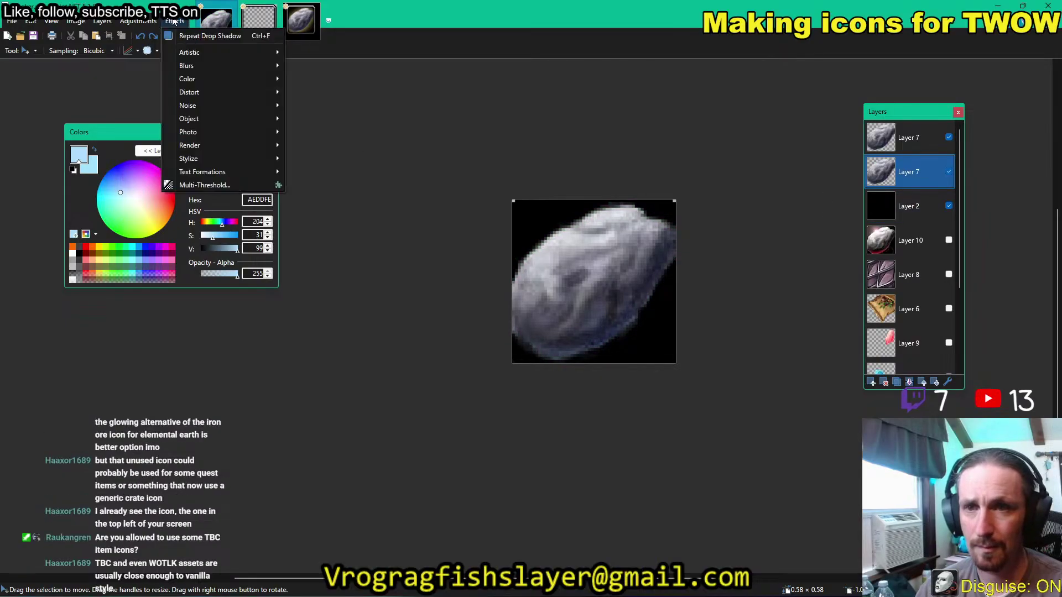
{"action": "mouse_move", "coordinate": [239, 120]}
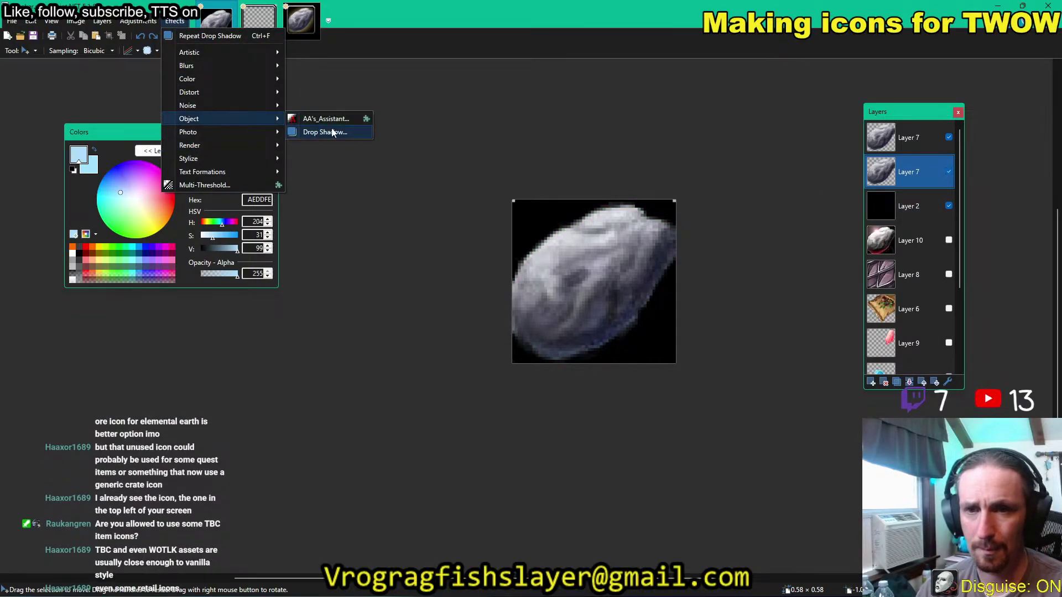
{"action": "left_click", "coordinate": [330, 133]}
{"action": "left_click_drag", "start_coordinate": [530, 168], "coordinate": [266, 170]}
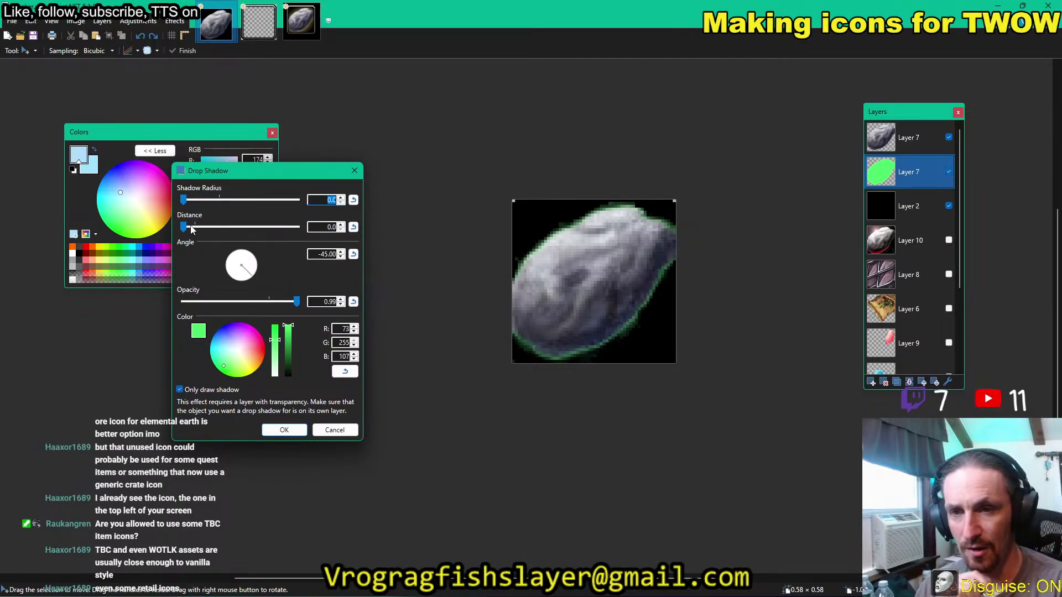
{"action": "left_click_drag", "start_coordinate": [184, 227], "coordinate": [145, 237]}
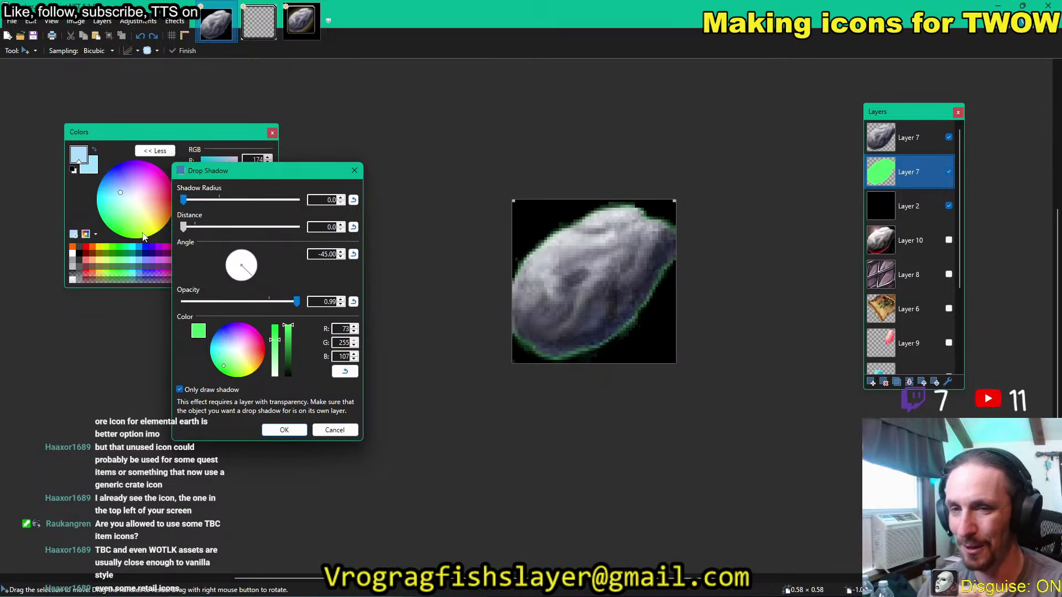
{"action": "left_click_drag", "start_coordinate": [184, 203], "coordinate": [255, 205]}
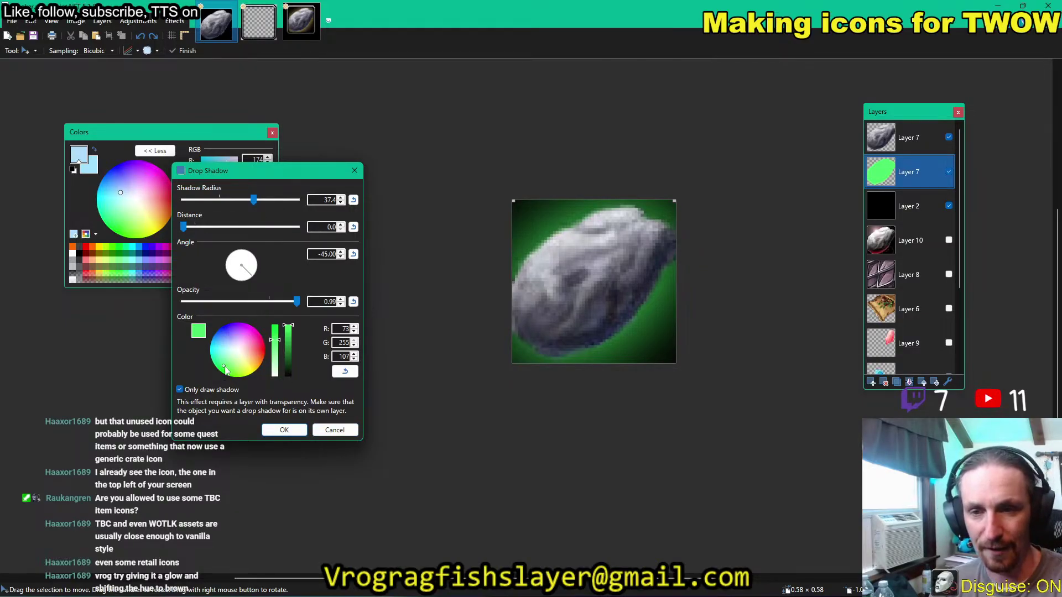
{"action": "mouse_move", "coordinate": [225, 370]}
{"action": "left_mouse_down"}
{"action": "mouse_move", "coordinate": [237, 366]}
{"action": "mouse_move", "coordinate": [214, 365]}
{"action": "mouse_move", "coordinate": [241, 366]}
{"action": "mouse_move", "coordinate": [226, 353]}
{"action": "mouse_move", "coordinate": [244, 372]}
{"action": "mouse_move", "coordinate": [221, 372]}
{"action": "mouse_move", "coordinate": [230, 374]}
{"action": "left_mouse_up"}
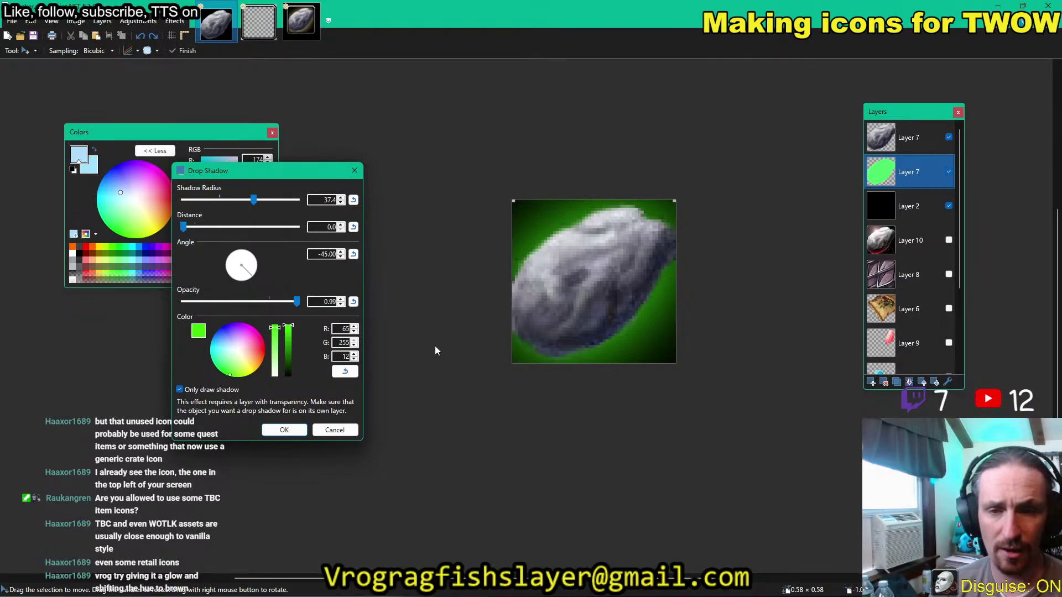
{"action": "left_click", "coordinate": [282, 432]}
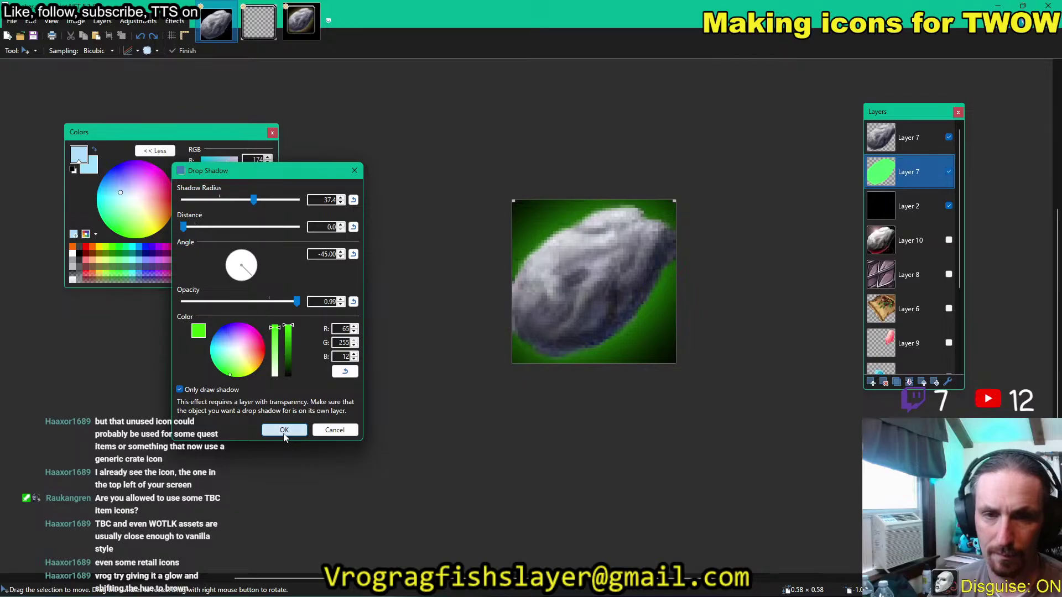
Try a Hue / Saturation adjustment on the upper Layer 7 ore with hue -37 and saturation 100.
{"action": "left_click", "coordinate": [922, 145]}
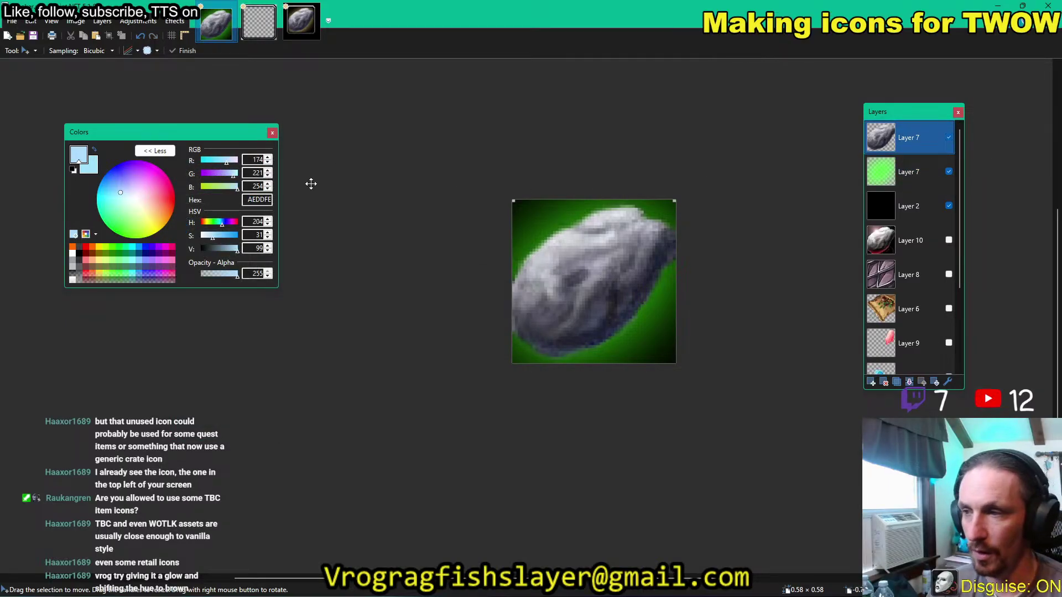
{"action": "left_click", "coordinate": [176, 22]}
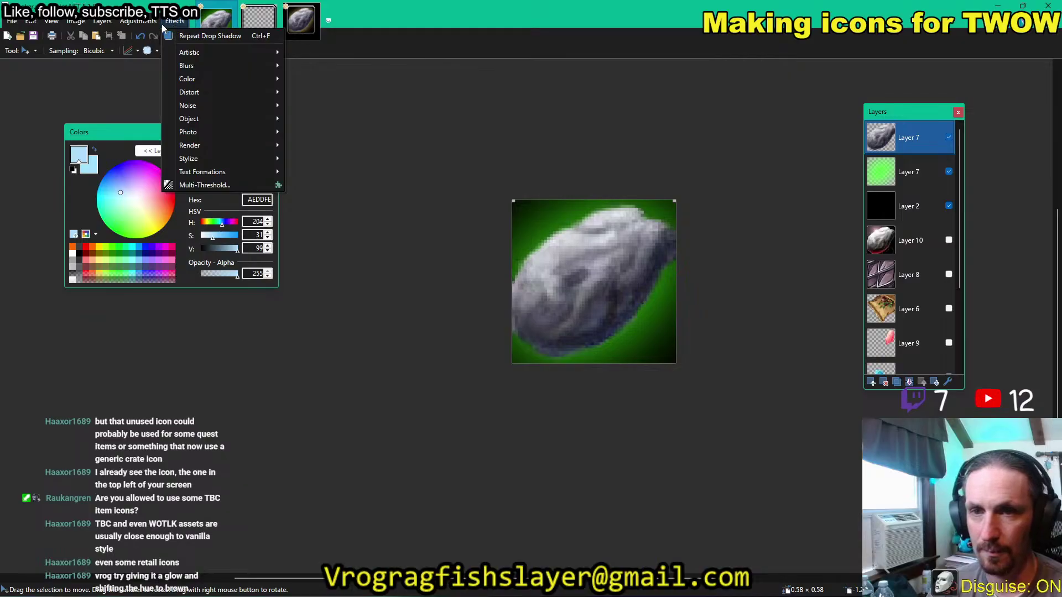
{"action": "mouse_move", "coordinate": [154, 22]}
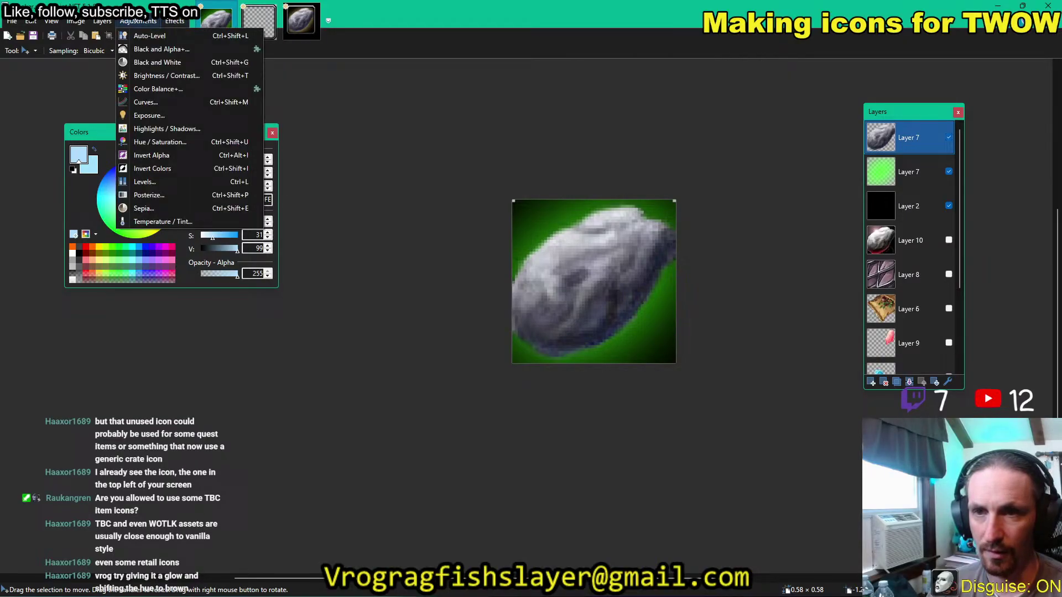
{"action": "left_click", "coordinate": [178, 143]}
{"action": "left_click_drag", "start_coordinate": [545, 242], "coordinate": [356, 255]}
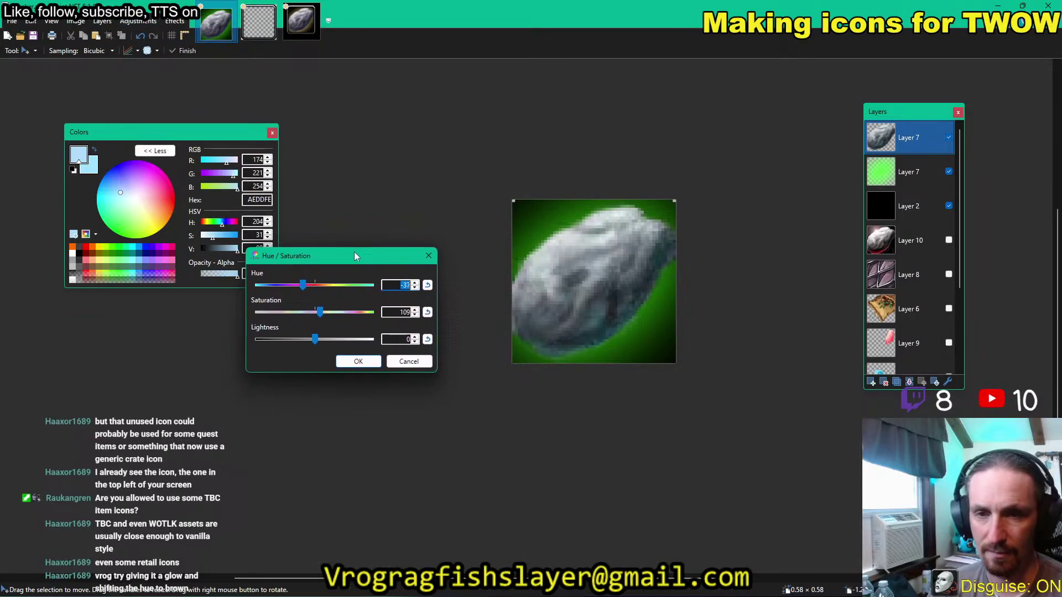
{"action": "double_click", "coordinate": [407, 313]}
{"action": "type", "text": "100"}
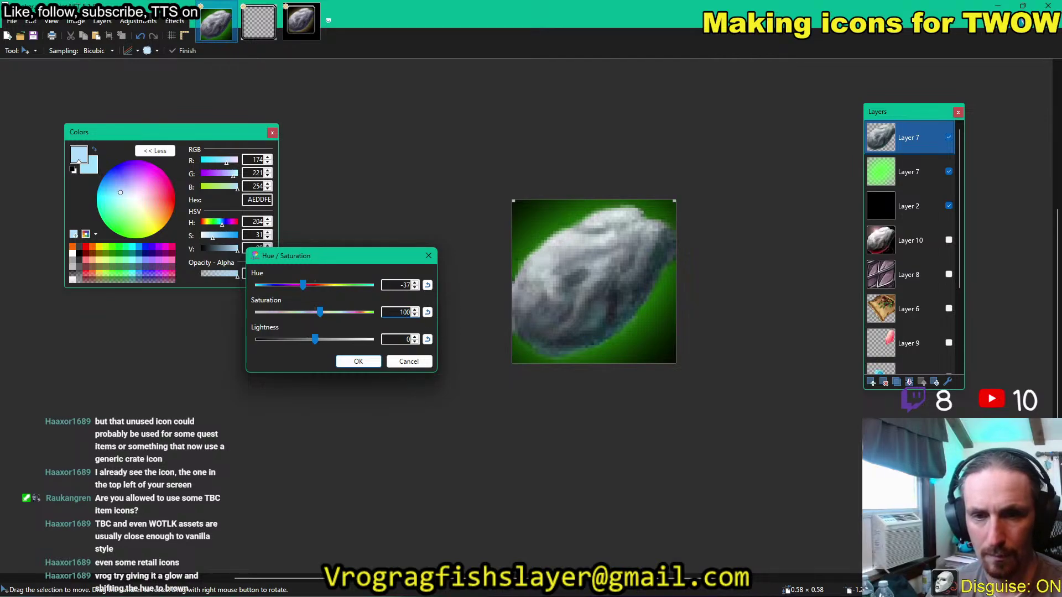
{"action": "key", "text": "Return"}
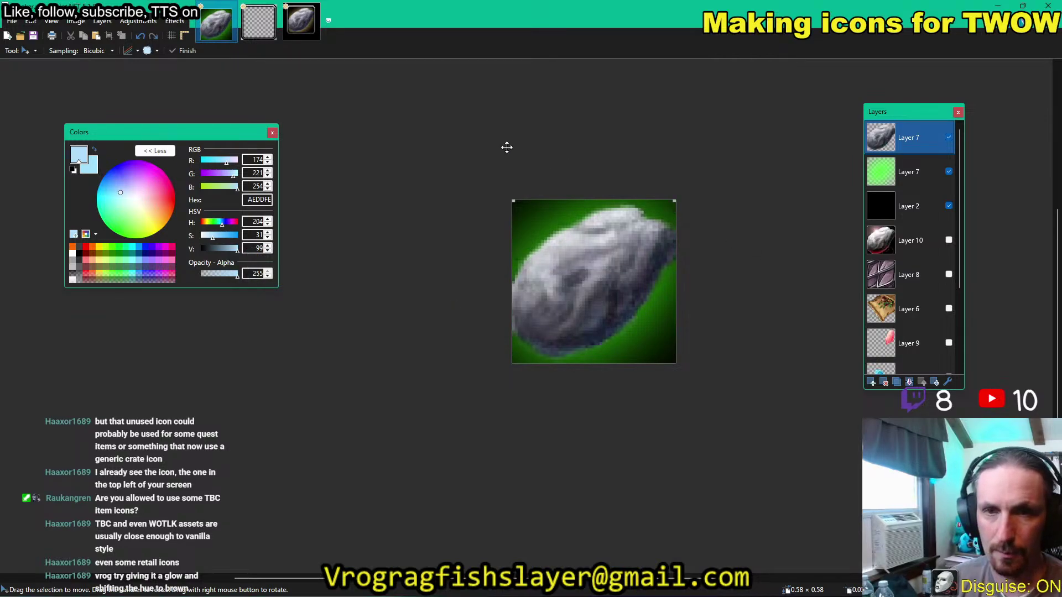
Try a brown tint on the upper Layer 7 ore using Hue / Saturation with hue 143 and saturation 161.
{"action": "left_click", "coordinate": [138, 21]}
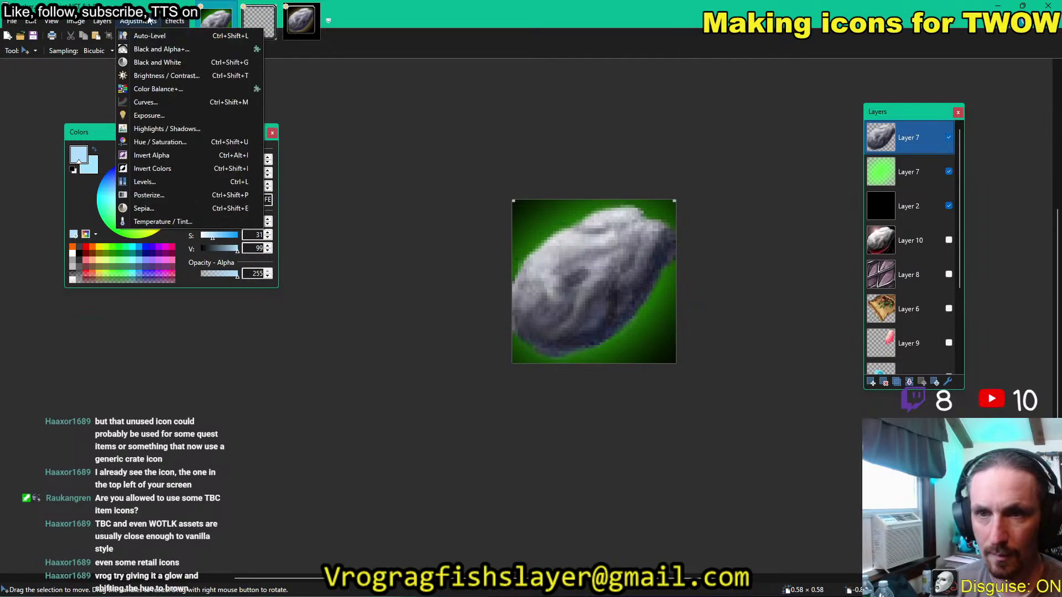
{"action": "left_click", "coordinate": [151, 144]}
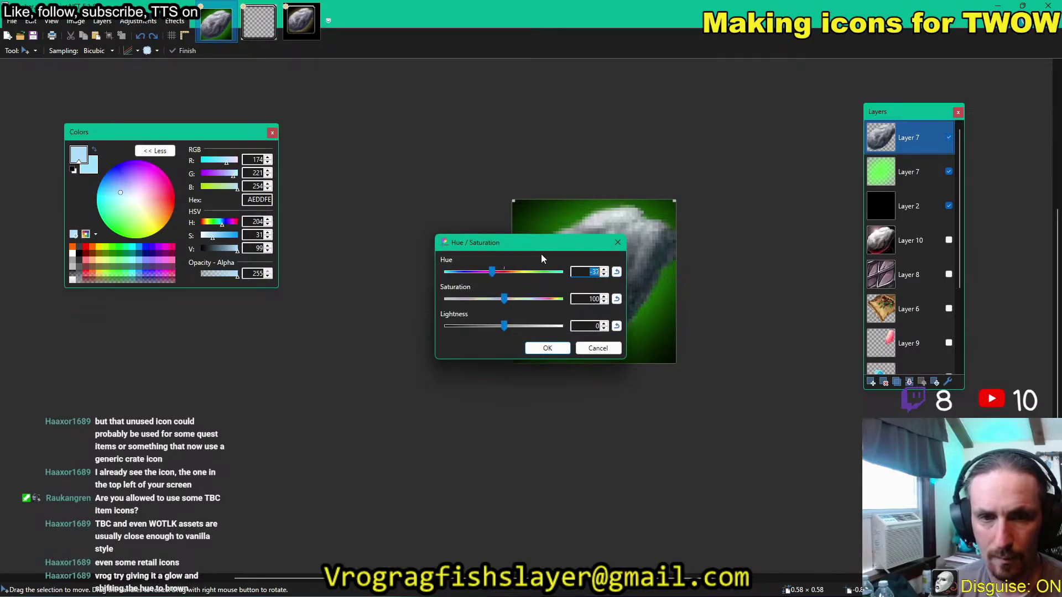
{"action": "left_click_drag", "start_coordinate": [515, 246], "coordinate": [362, 275]}
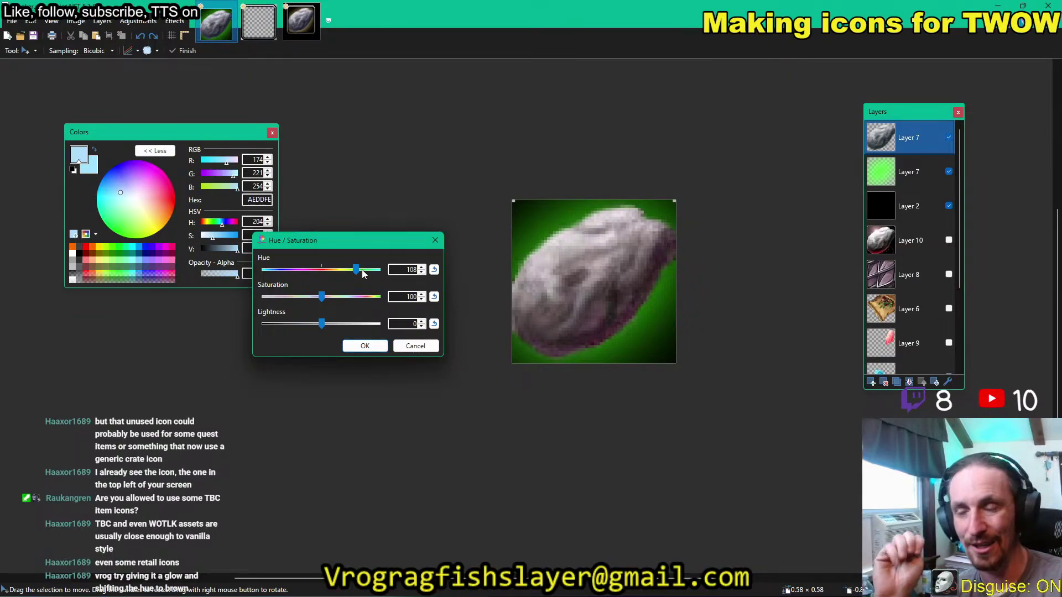
{"action": "left_click_drag", "start_coordinate": [356, 271], "coordinate": [251, 275]}
{"action": "left_click_drag", "start_coordinate": [322, 297], "coordinate": [354, 301]}
{"action": "left_click_drag", "start_coordinate": [264, 270], "coordinate": [366, 284]}
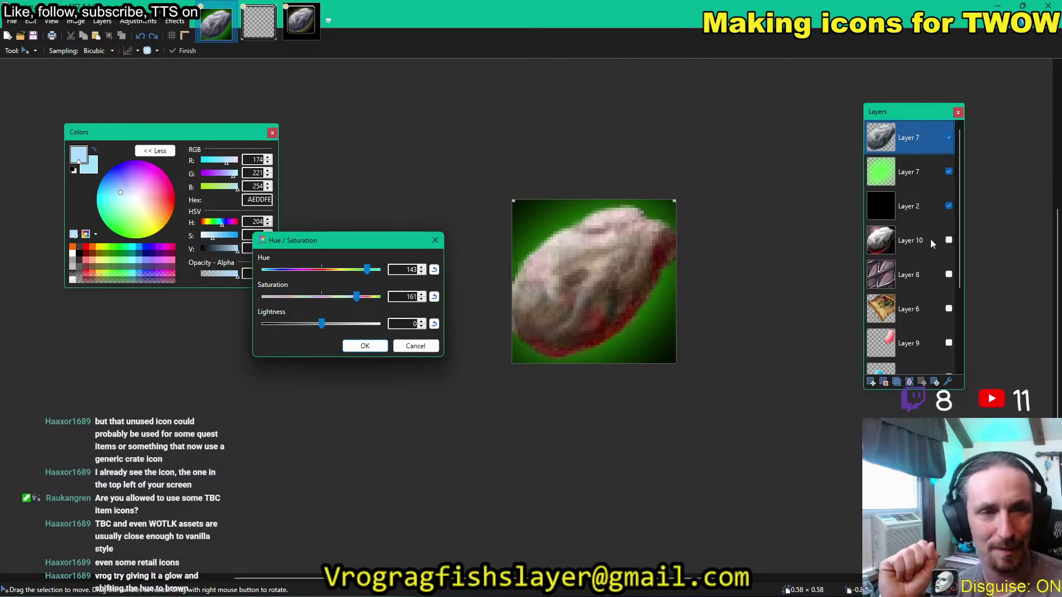
{"action": "left_click", "coordinate": [416, 347]}
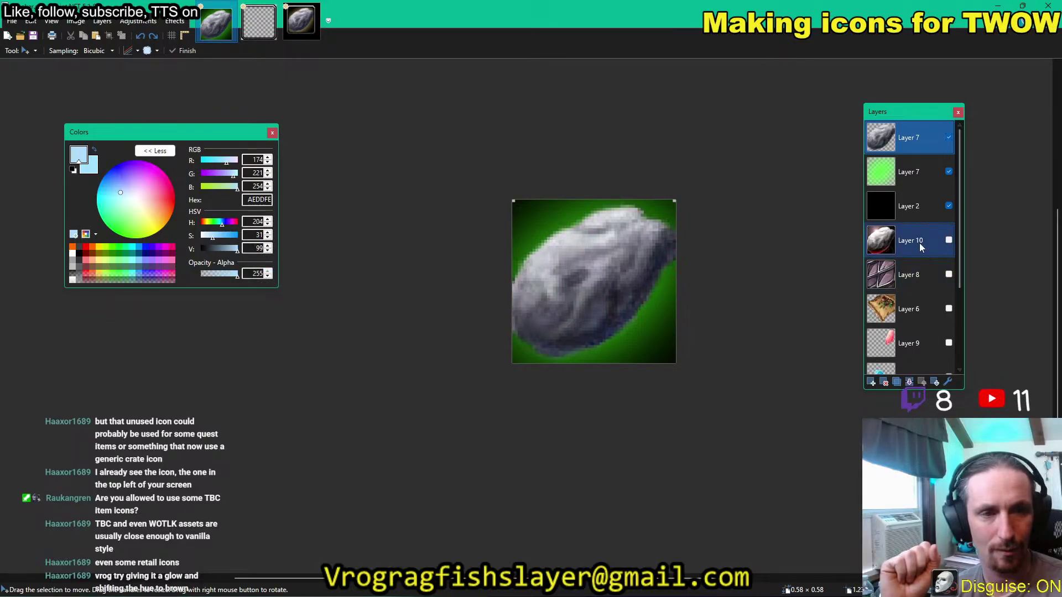
Move Layer 10 to the top of the layer stack and try a Hue / Saturation shift on it with hue 40.
{"action": "left_click_drag", "start_coordinate": [919, 243], "coordinate": [907, 141]}
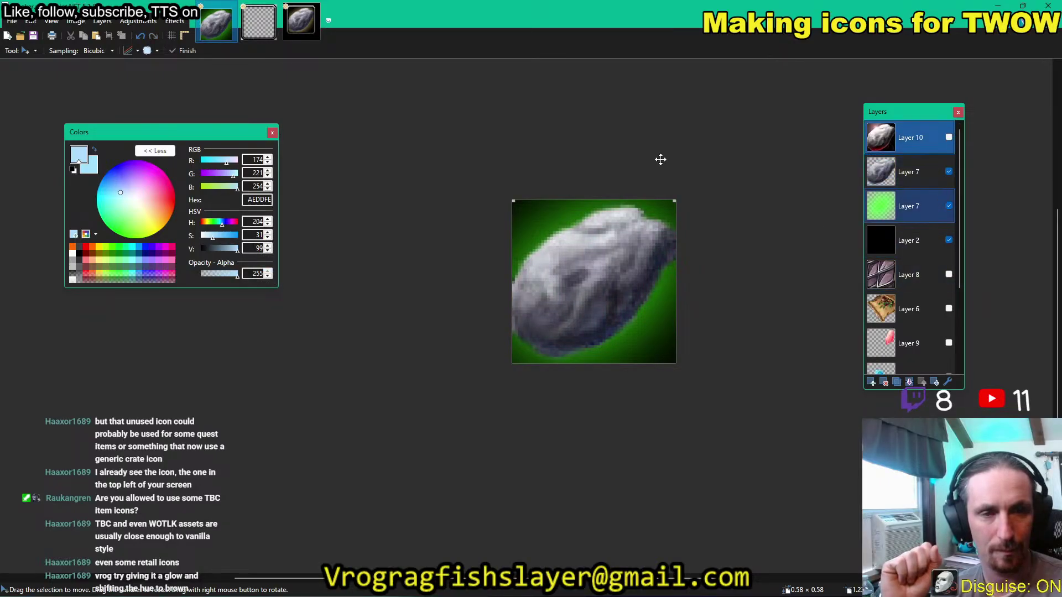
{"action": "left_click", "coordinate": [175, 22]}
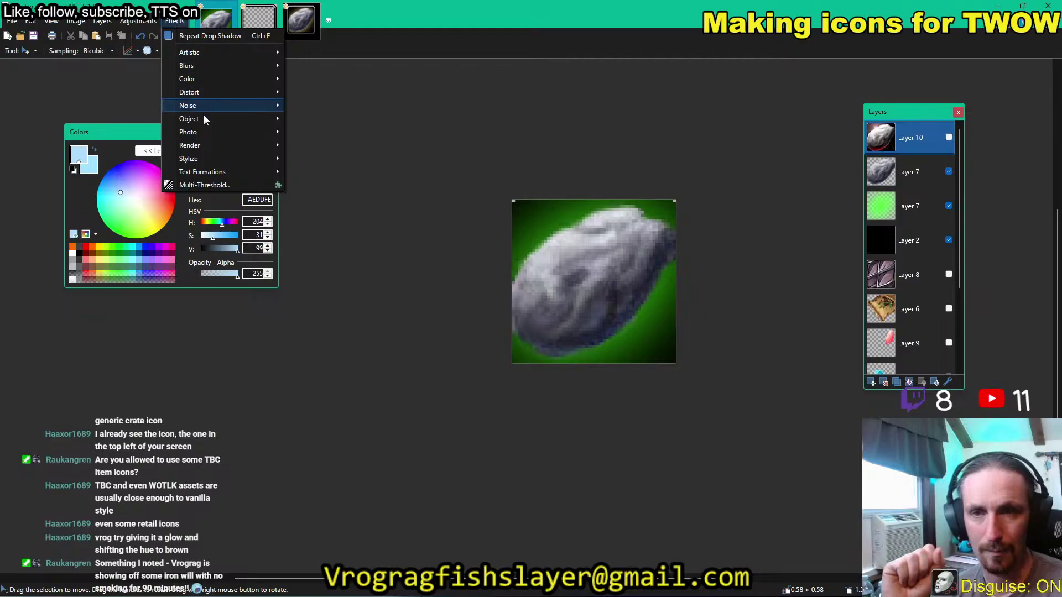
{"action": "mouse_move", "coordinate": [138, 21]}
{"action": "left_click", "coordinate": [166, 143]}
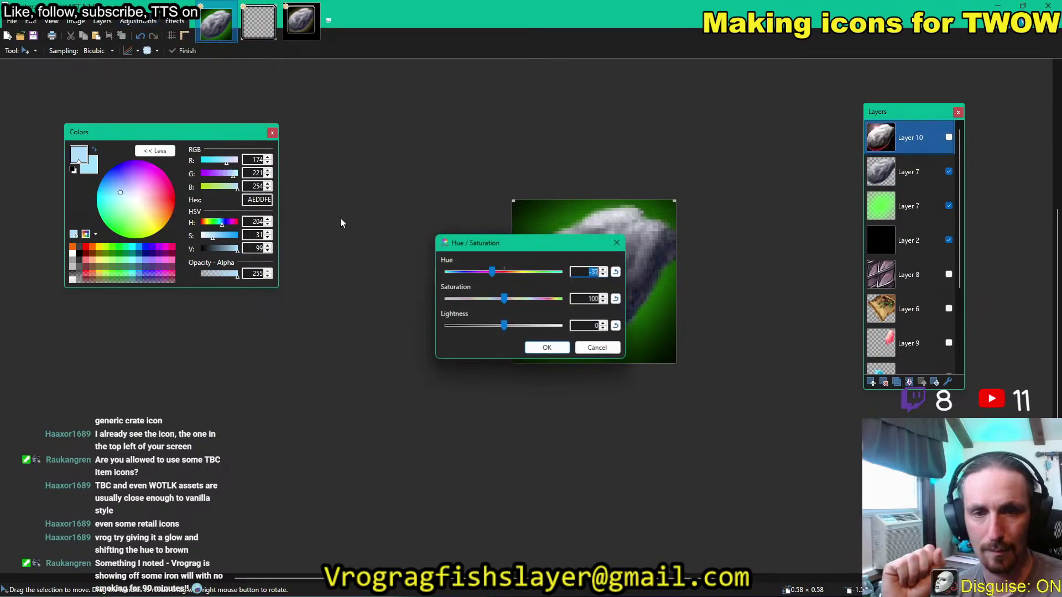
{"action": "left_click_drag", "start_coordinate": [531, 234], "coordinate": [296, 238]}
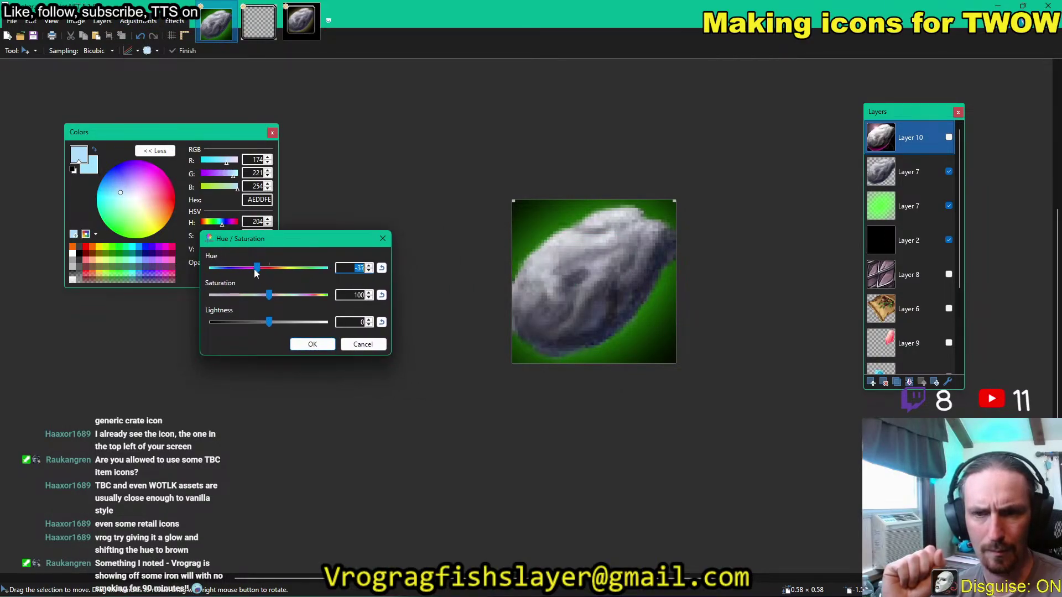
{"action": "left_click_drag", "start_coordinate": [256, 268], "coordinate": [282, 279]}
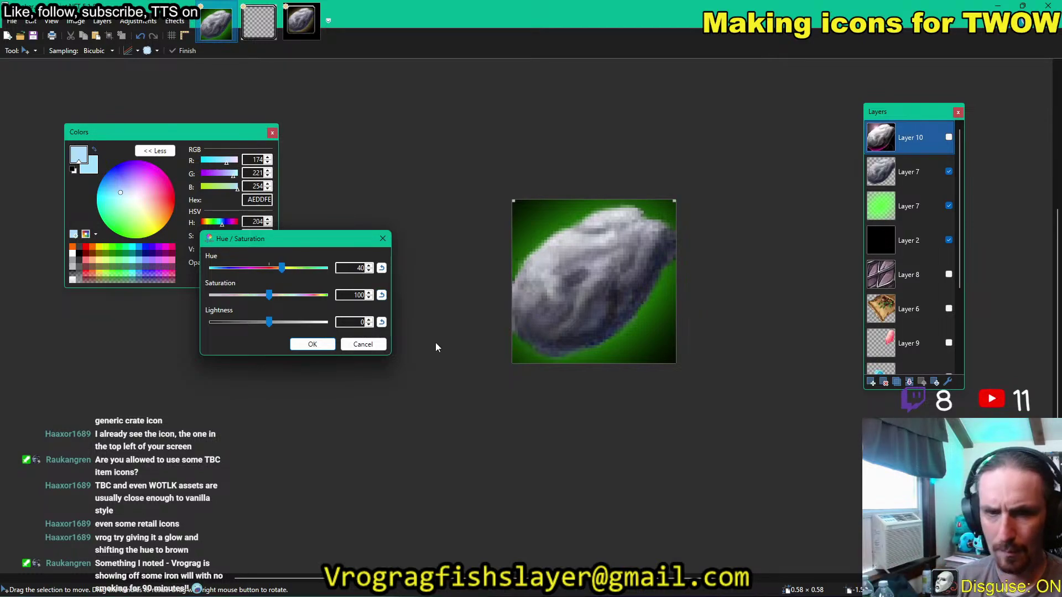
{"action": "left_click", "coordinate": [363, 345]}
Tint the upper Layer 7 ore brown using Hue / Saturation with hue 149 and saturation 167.
{"action": "left_click", "coordinate": [925, 177]}
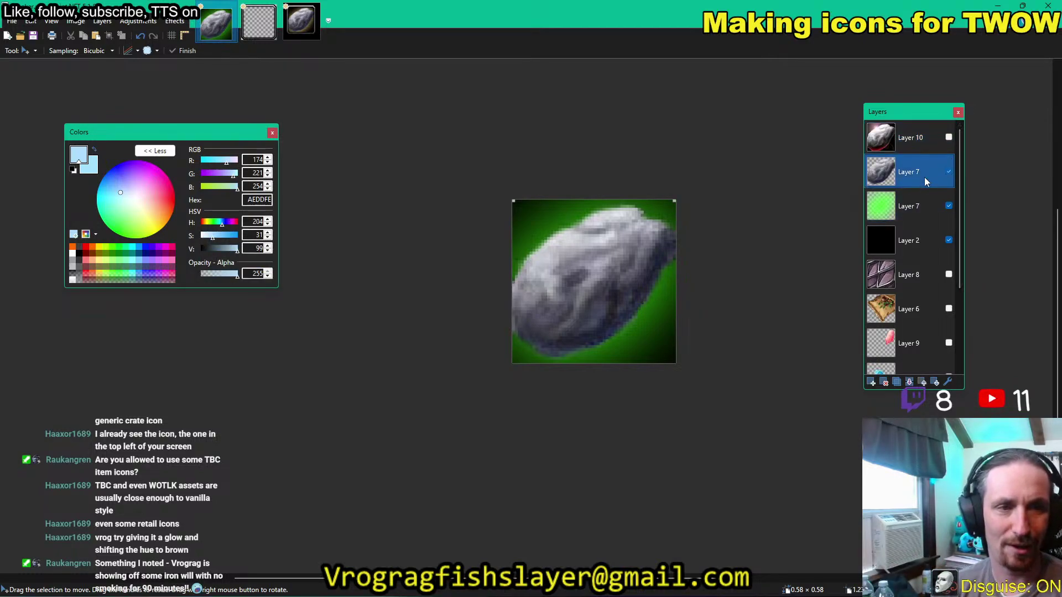
{"action": "left_click", "coordinate": [175, 21]}
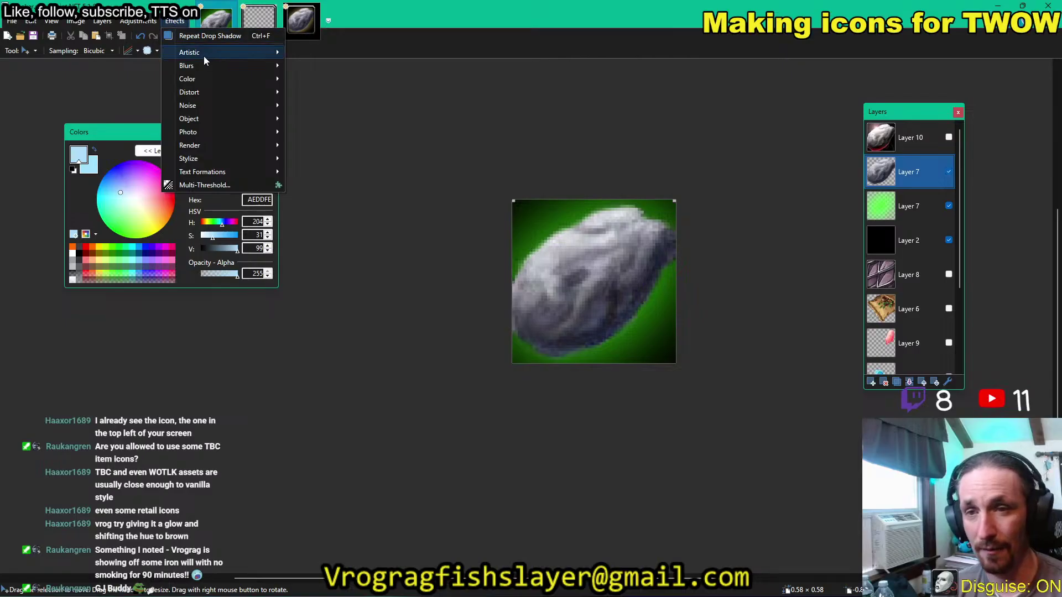
{"action": "mouse_move", "coordinate": [138, 22]}
{"action": "left_click", "coordinate": [184, 143]}
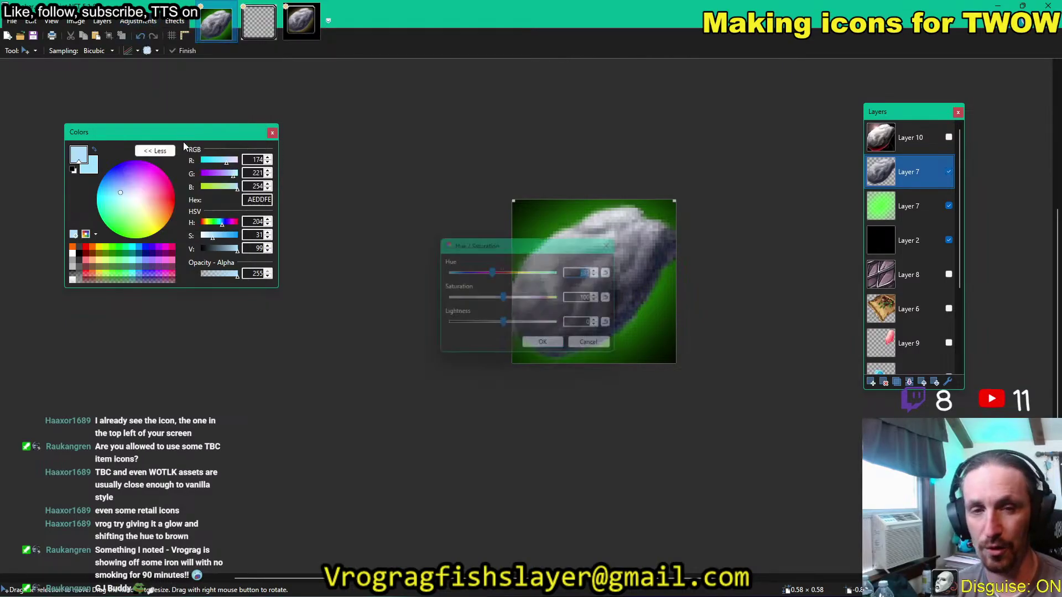
{"action": "left_click_drag", "start_coordinate": [549, 248], "coordinate": [358, 222]}
{"action": "left_click_drag", "start_coordinate": [294, 251], "coordinate": [364, 255]}
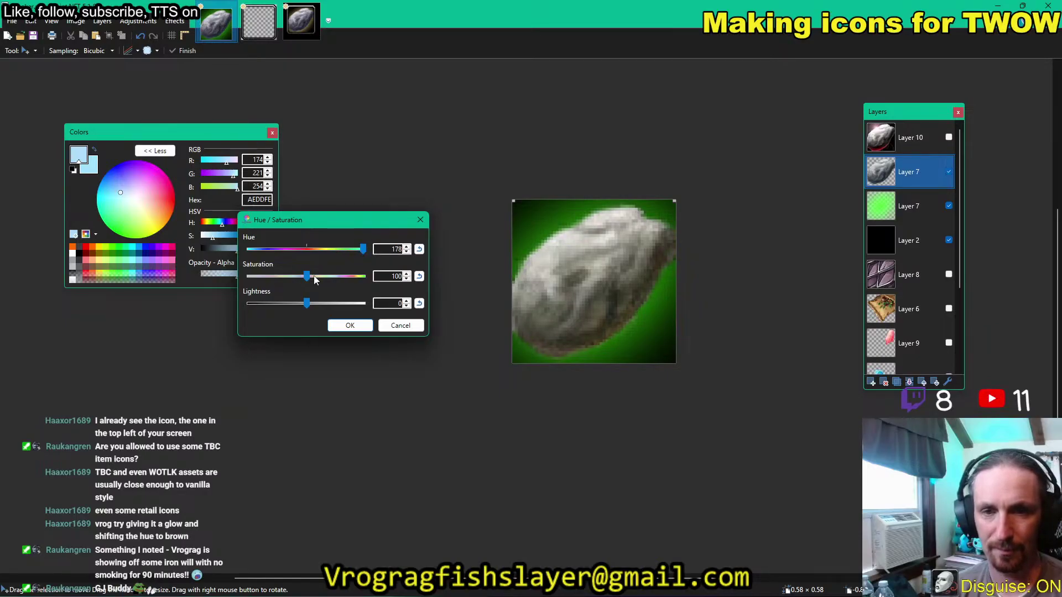
{"action": "left_click_drag", "start_coordinate": [311, 277], "coordinate": [355, 254]}
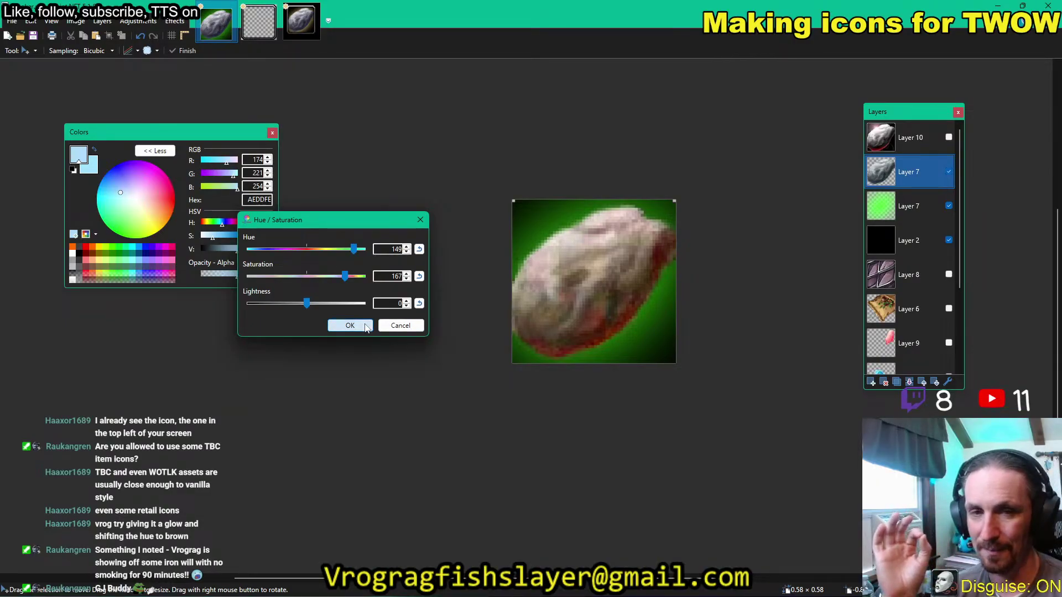
{"action": "left_click", "coordinate": [367, 326]}
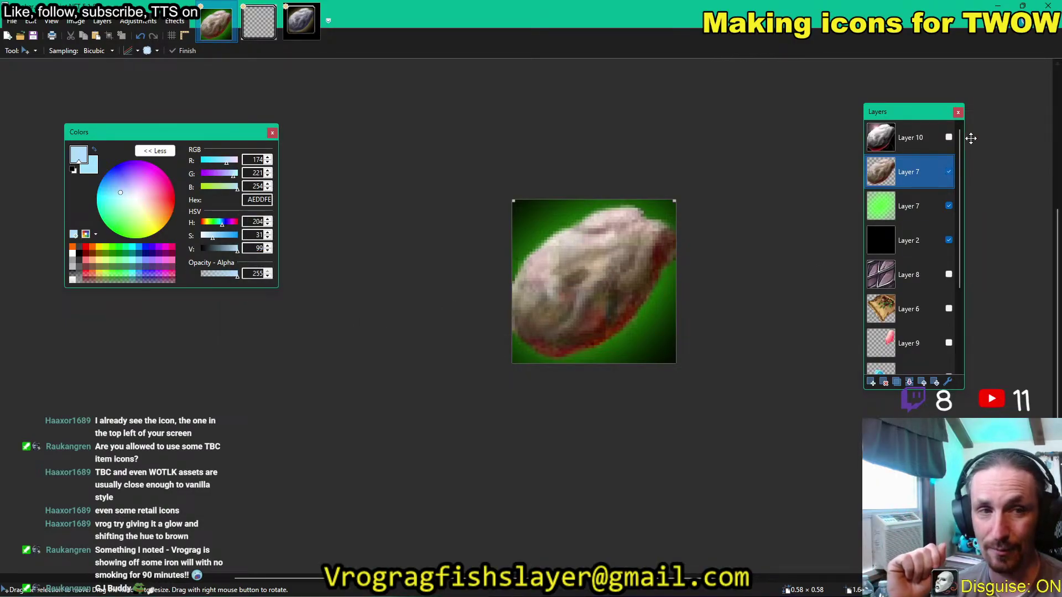
Compare the brown ore with Layer 10 by showing and hiding that layer, and undo the brown tint on the upper Layer 7.
{"action": "left_click", "coordinate": [949, 138]}
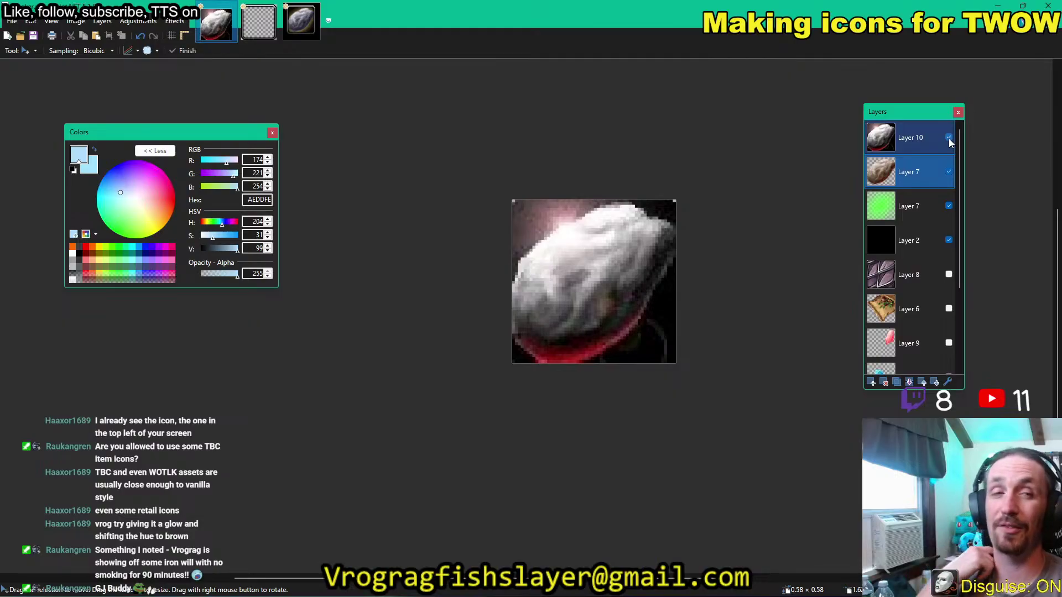
{"action": "left_click", "coordinate": [949, 138]}
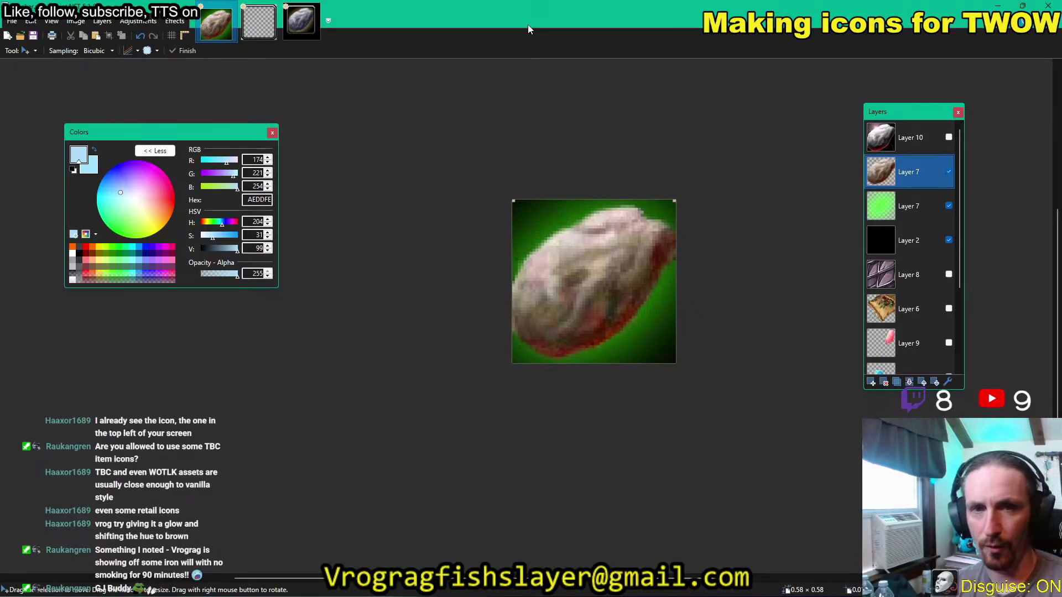
{"action": "key", "text": "ctrl+z"}
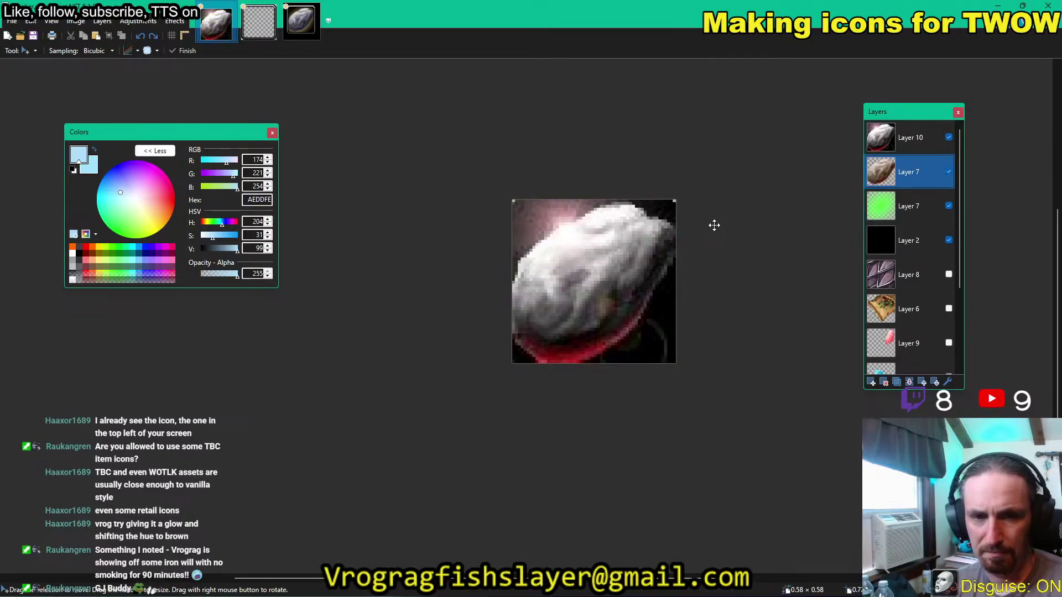
{"action": "left_click", "coordinate": [949, 137]}
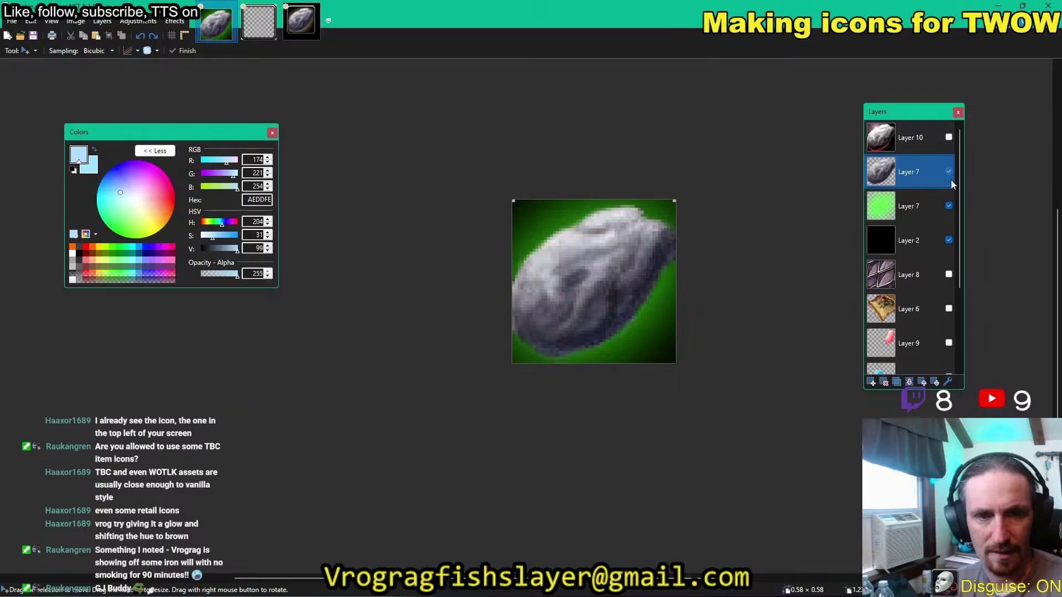
{"action": "left_click", "coordinate": [174, 21]}
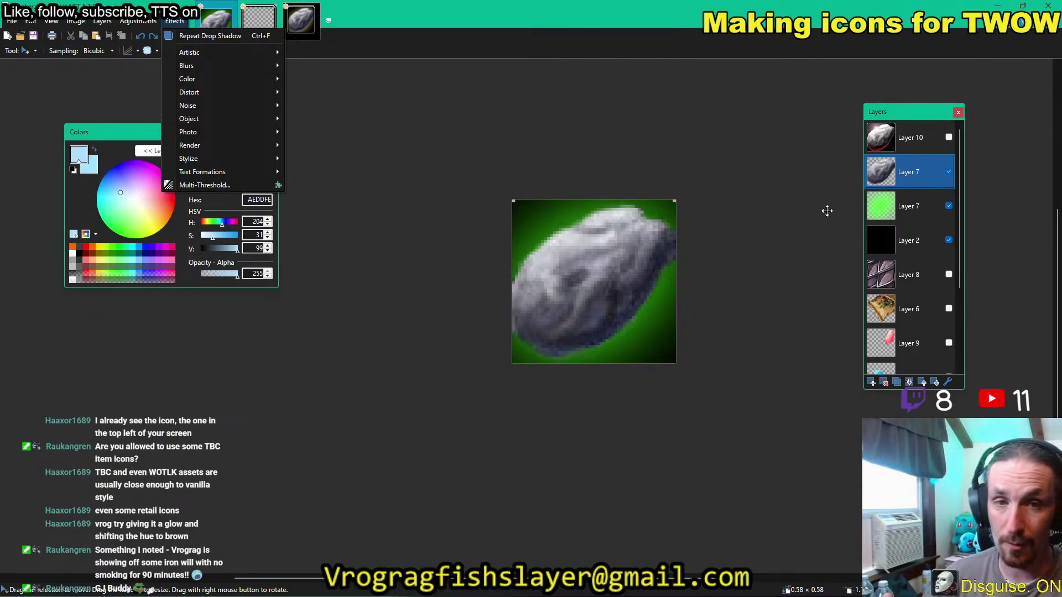
{"action": "left_click", "coordinate": [741, 138]}
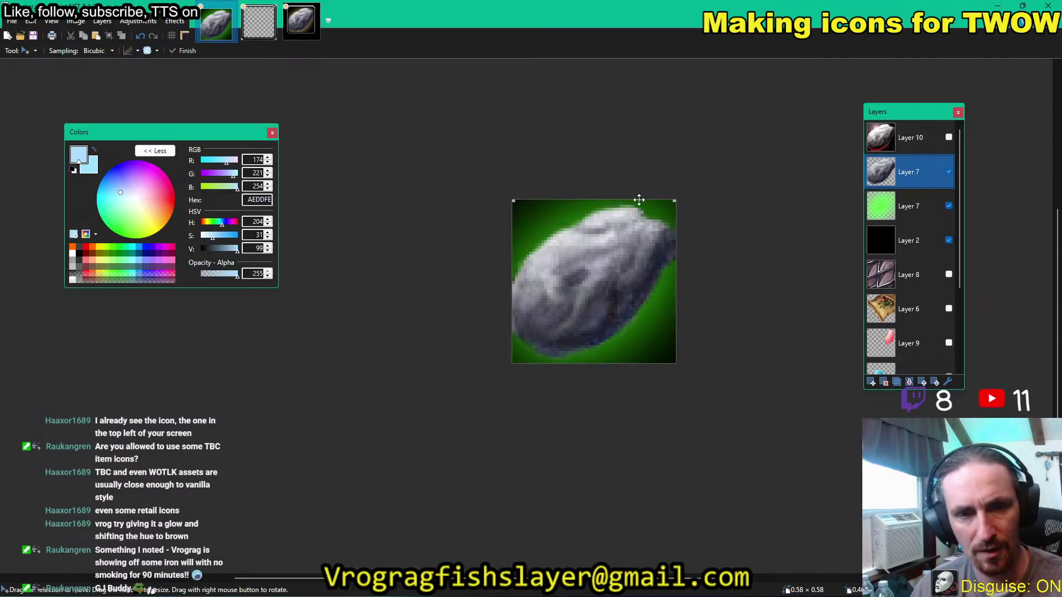
Examine the ore's upper-left edge up close for stray pixels, comparing it with the green glow layer shown and hidden.
{"action": "scroll", "coordinate": [620, 211], "scroll_direction": "up", "scroll_amount": 3}
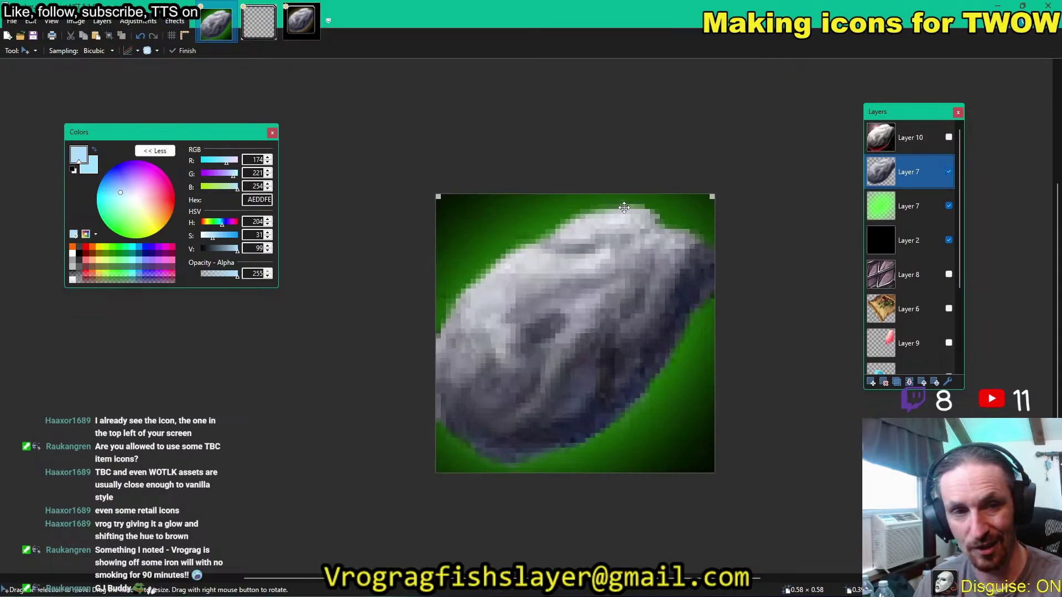
{"action": "scroll", "coordinate": [604, 258], "scroll_direction": "up", "scroll_amount": 2}
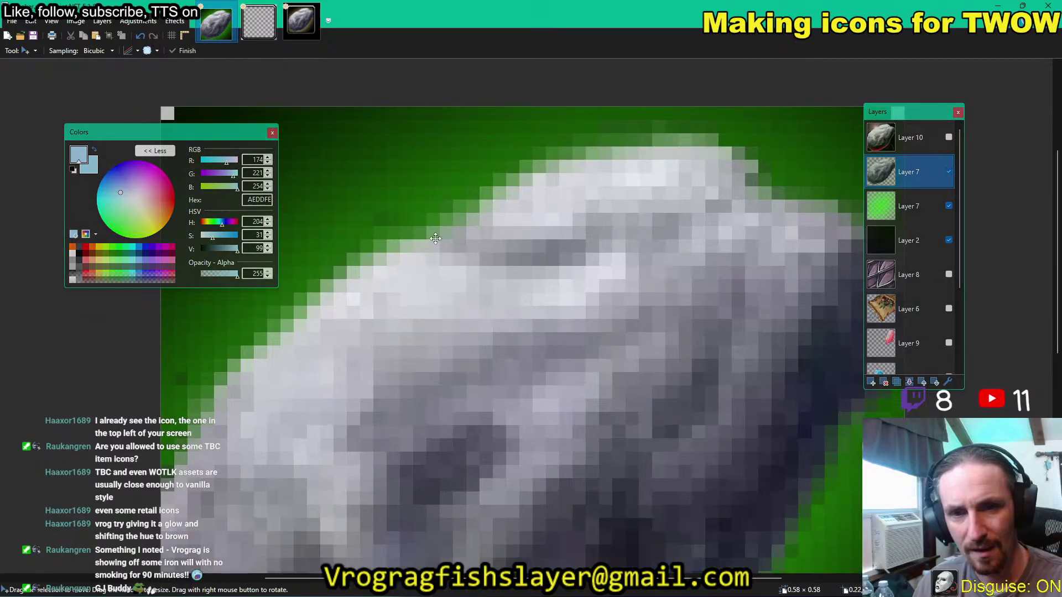
{"action": "scroll", "coordinate": [374, 268], "scroll_direction": "down", "scroll_amount": 1}
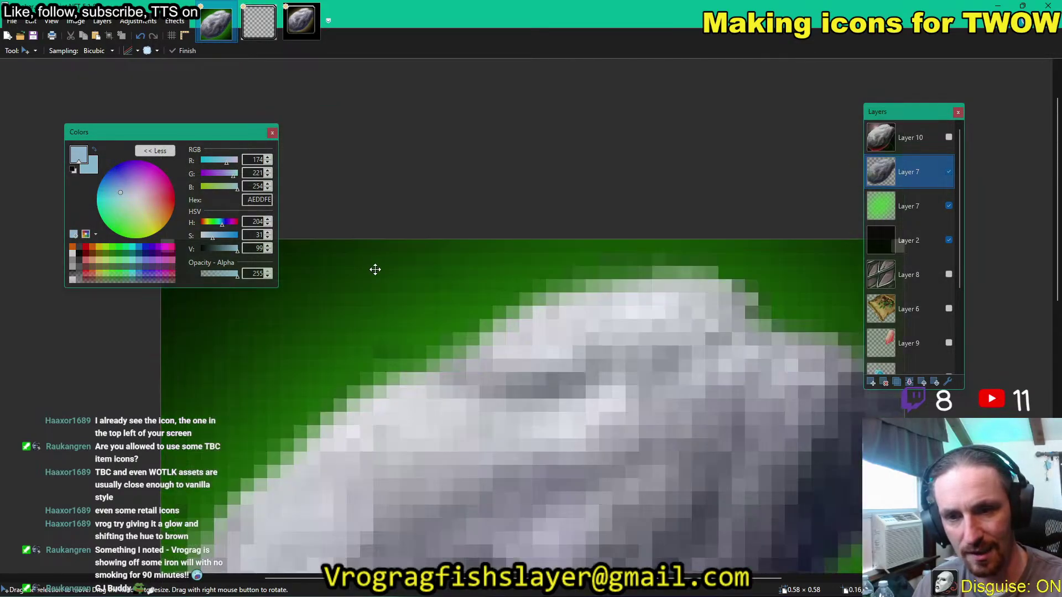
{"action": "scroll", "coordinate": [422, 291], "scroll_direction": "up", "scroll_amount": 1}
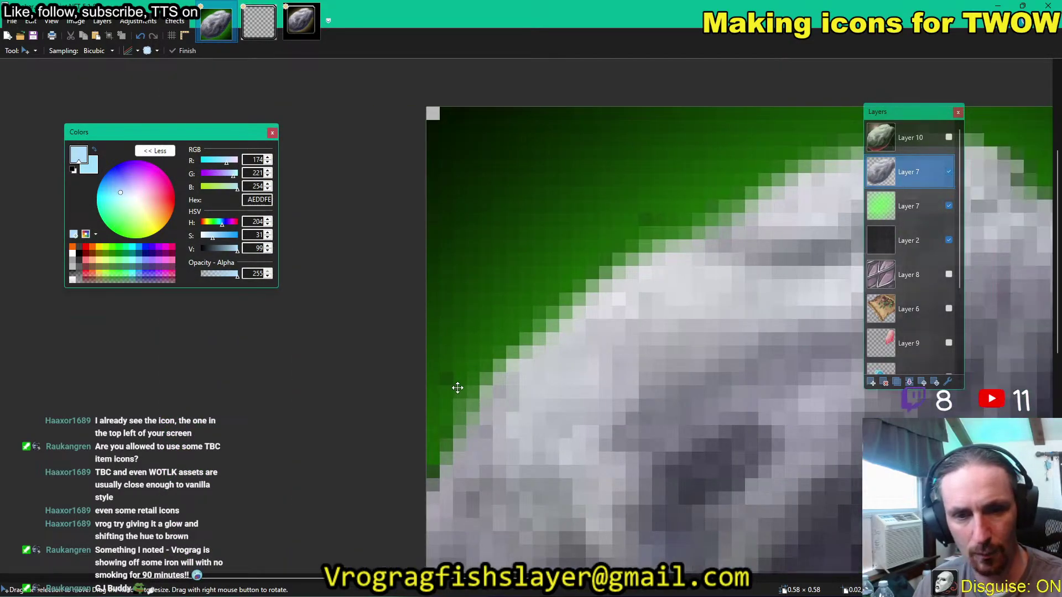
{"action": "left_click", "coordinate": [949, 206]}
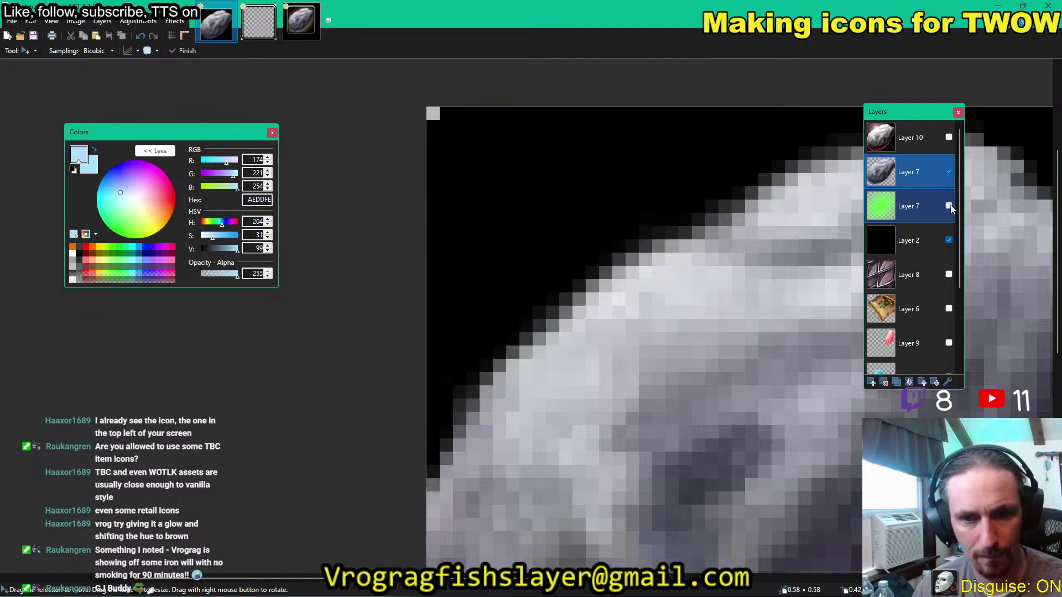
{"action": "scroll", "coordinate": [647, 240], "scroll_direction": "up", "scroll_amount": 4}
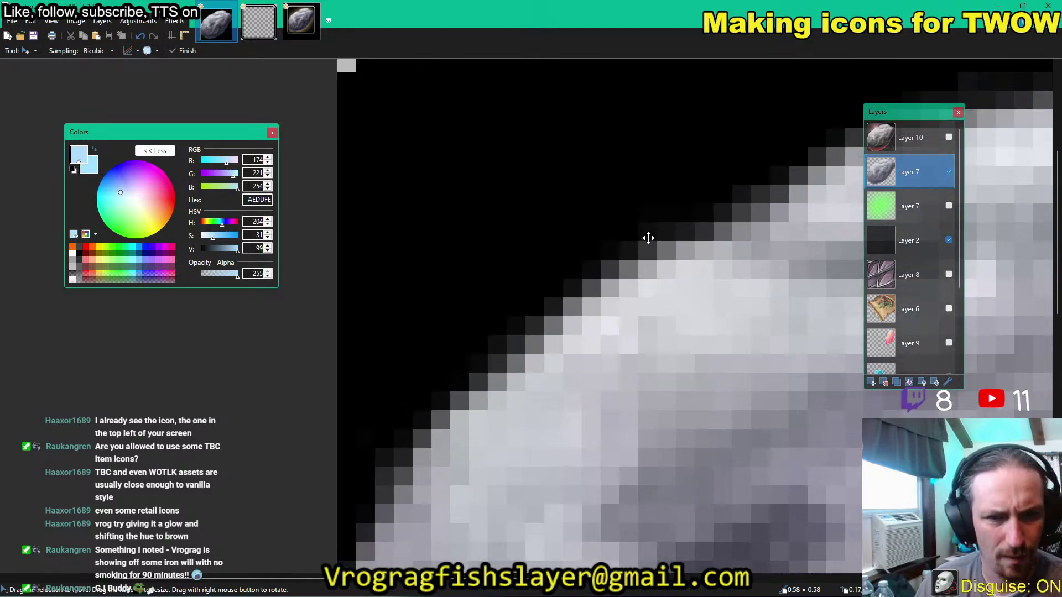
{"action": "scroll", "coordinate": [643, 244], "scroll_direction": "up", "scroll_amount": 1}
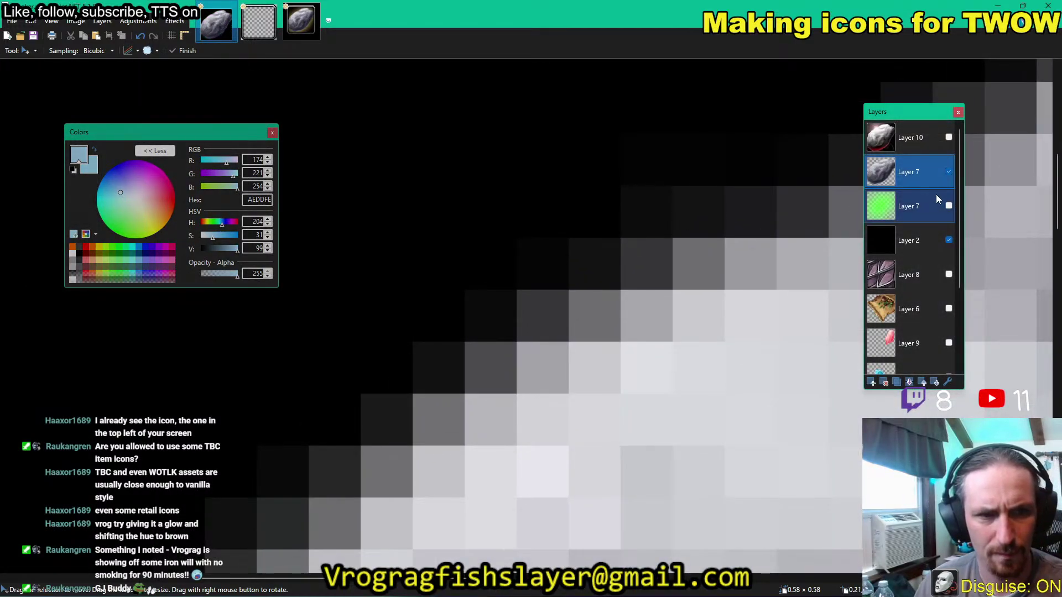
{"action": "left_click", "coordinate": [949, 207]}
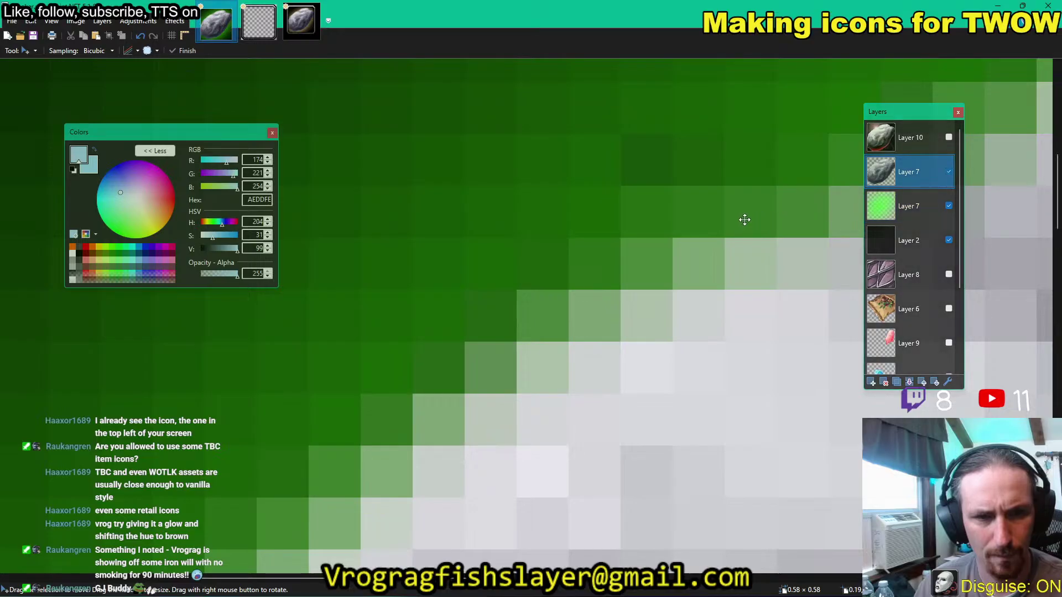
{"action": "scroll", "coordinate": [657, 227], "scroll_direction": "up", "scroll_amount": 1}
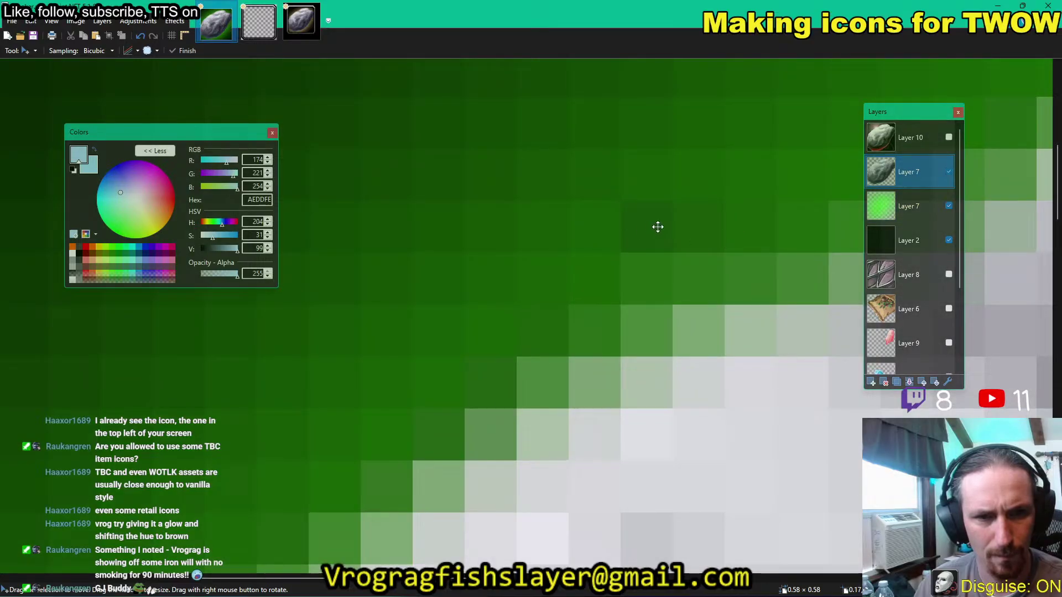
{"action": "left_click", "coordinate": [949, 205]}
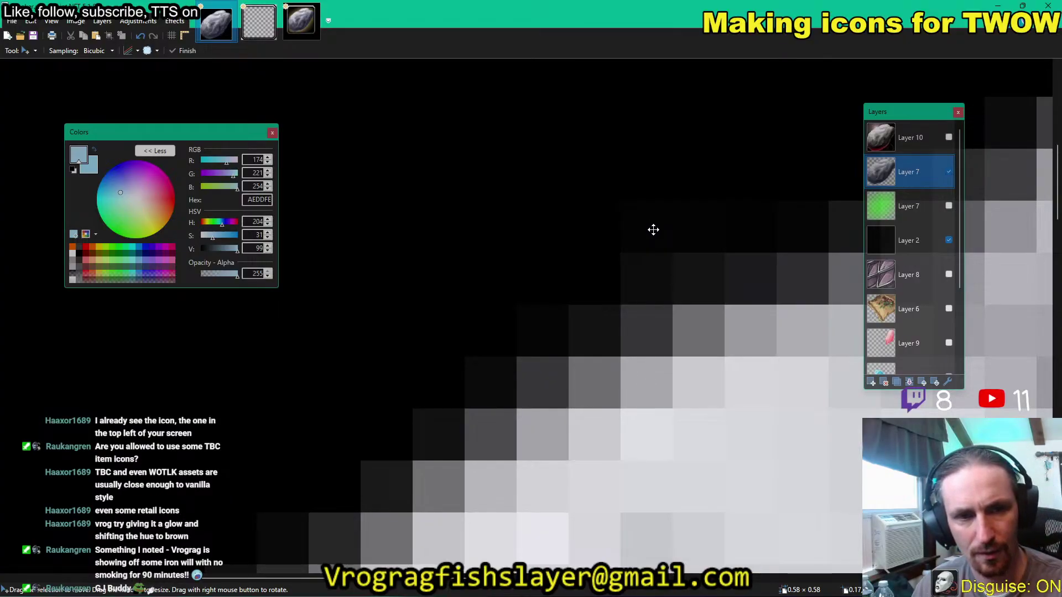
{"action": "left_click", "coordinate": [949, 206]}
{"action": "left_click", "coordinate": [949, 206]}
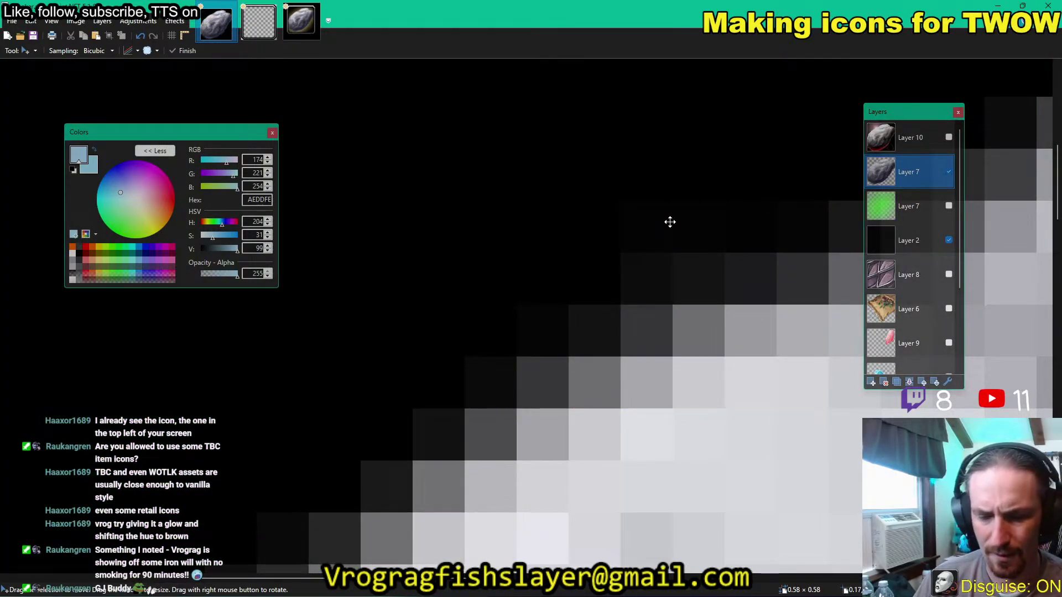
Erase the stray faint pixels just outside the ore's upper-left edge on the upper Layer 7, and show the green glow.
{"action": "key", "text": "e"}
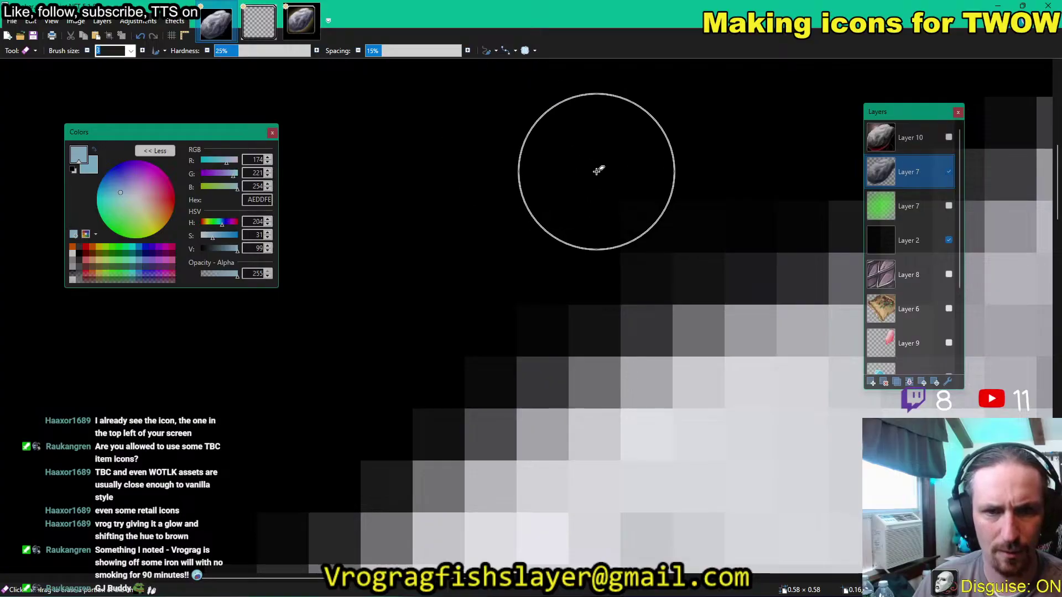
{"action": "left_click", "coordinate": [642, 186]}
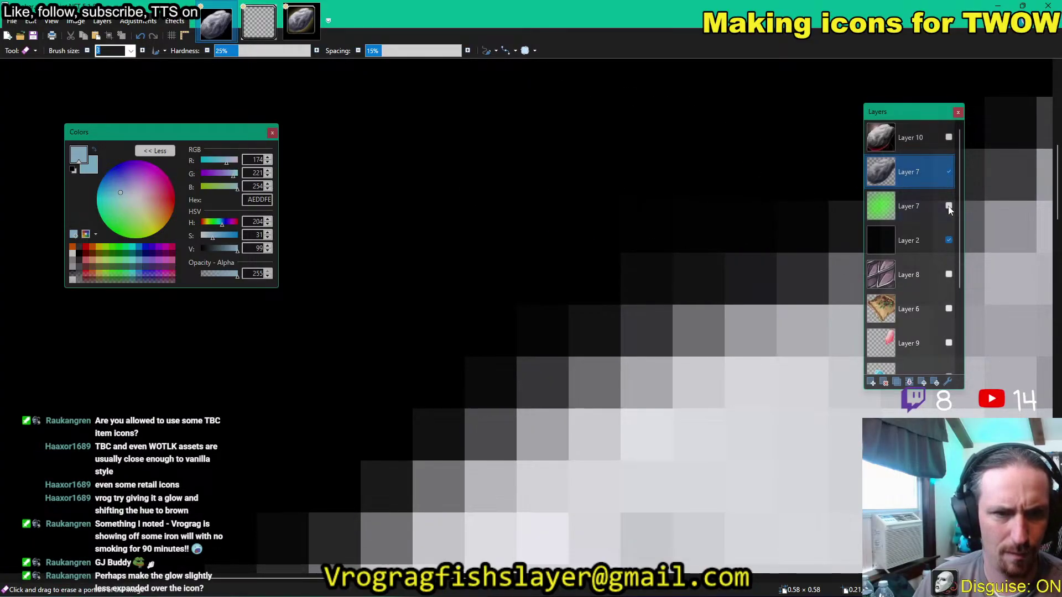
{"action": "left_click", "coordinate": [949, 205]}
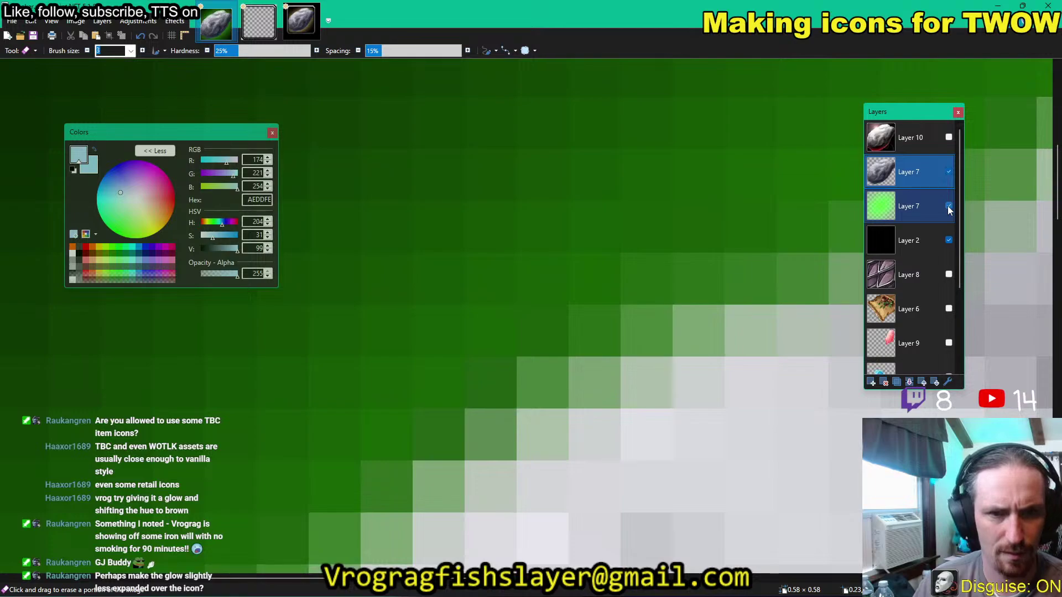
Erase the stray dark pixels along the ore's left edge, toggling the green glow layer to locate them.
{"action": "scroll", "coordinate": [614, 254], "scroll_direction": "down", "scroll_amount": 3}
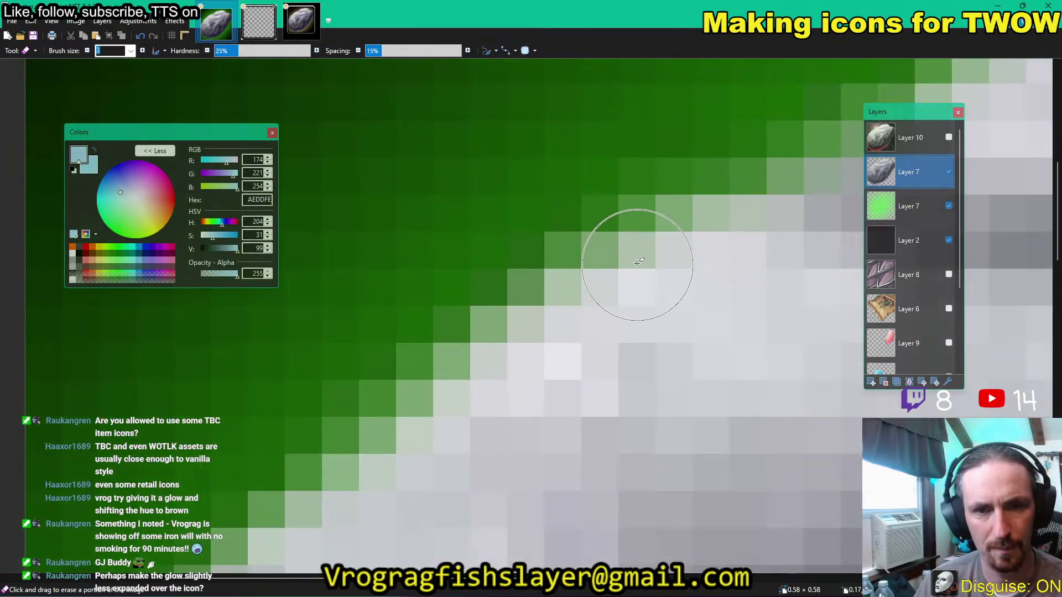
{"action": "scroll", "coordinate": [631, 493], "scroll_direction": "down", "scroll_amount": 3}
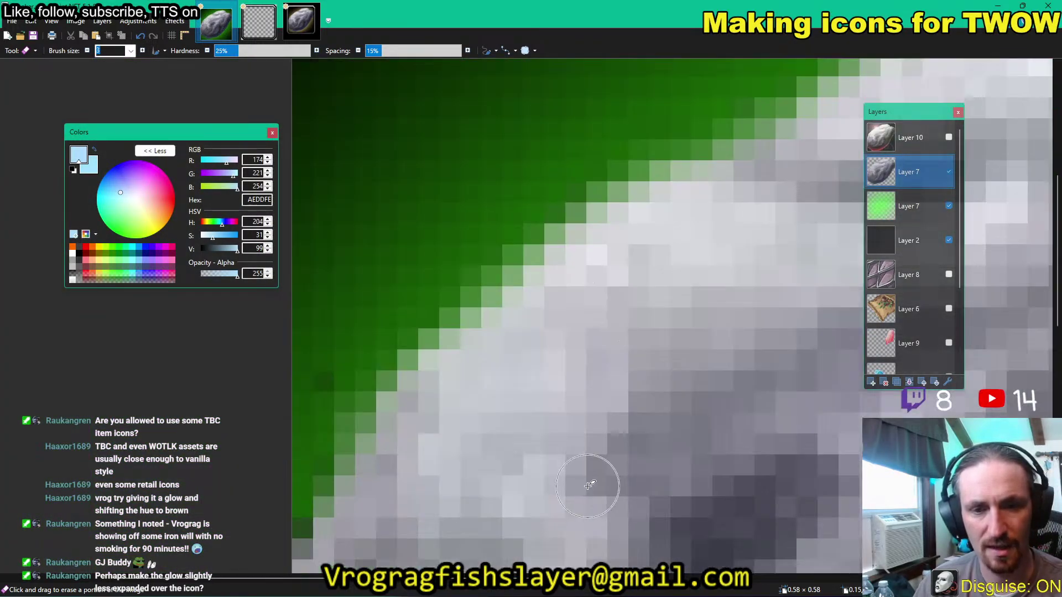
{"action": "scroll", "coordinate": [614, 448], "scroll_direction": "down", "scroll_amount": 2}
{"action": "scroll", "coordinate": [627, 415], "scroll_direction": "left", "scroll_amount": 3}
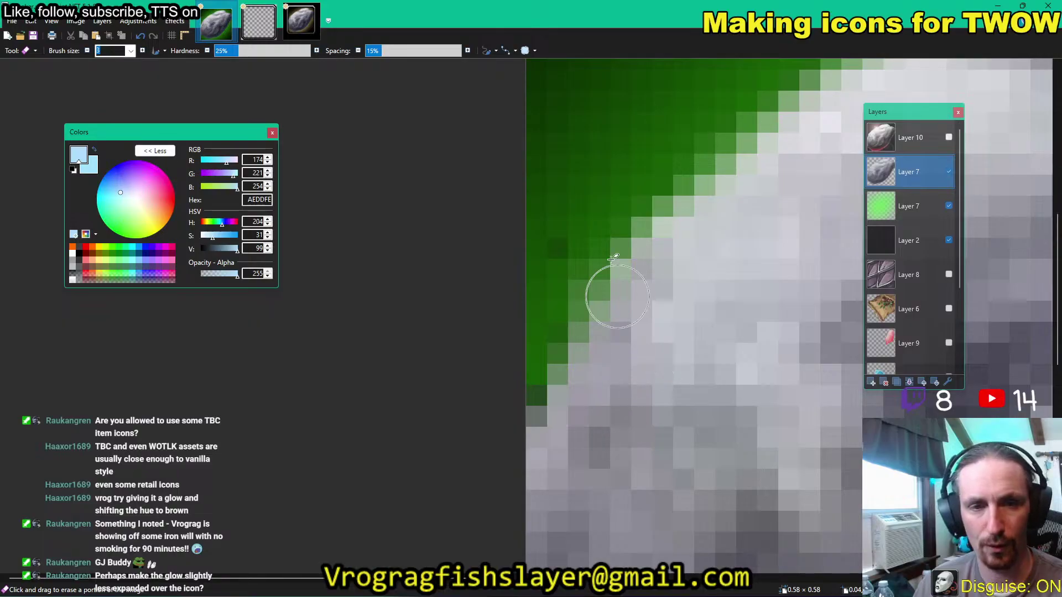
{"action": "scroll", "coordinate": [605, 234], "scroll_direction": "up", "scroll_amount": 5}
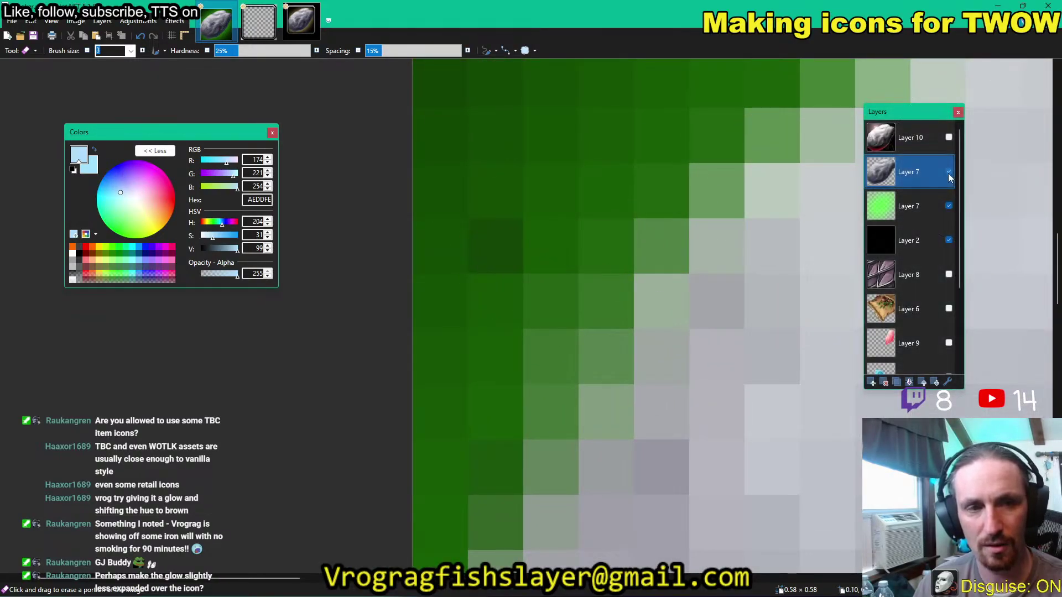
{"action": "left_click", "coordinate": [951, 192]}
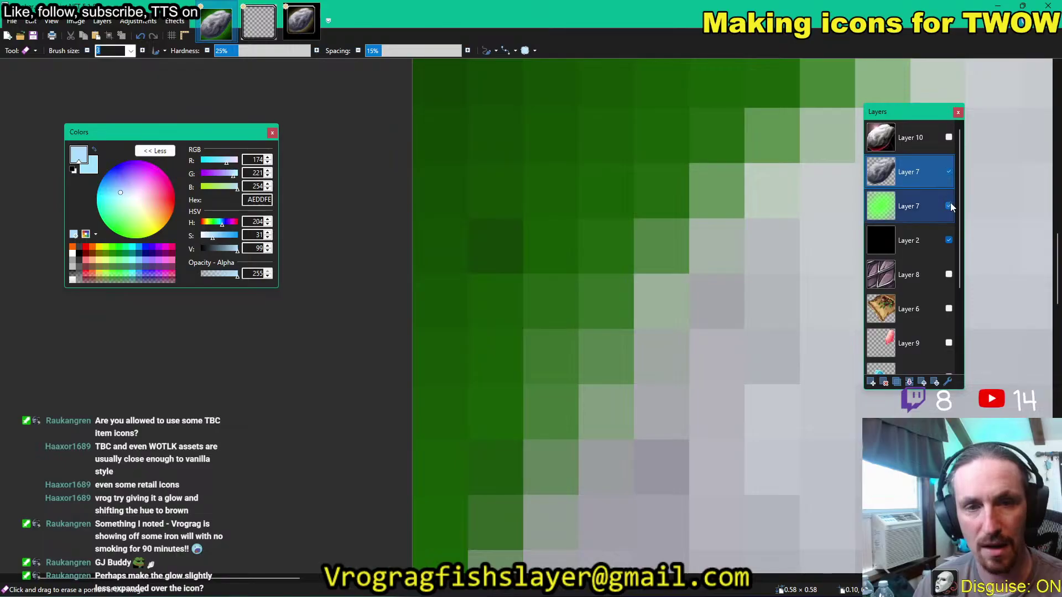
{"action": "left_click", "coordinate": [950, 204]}
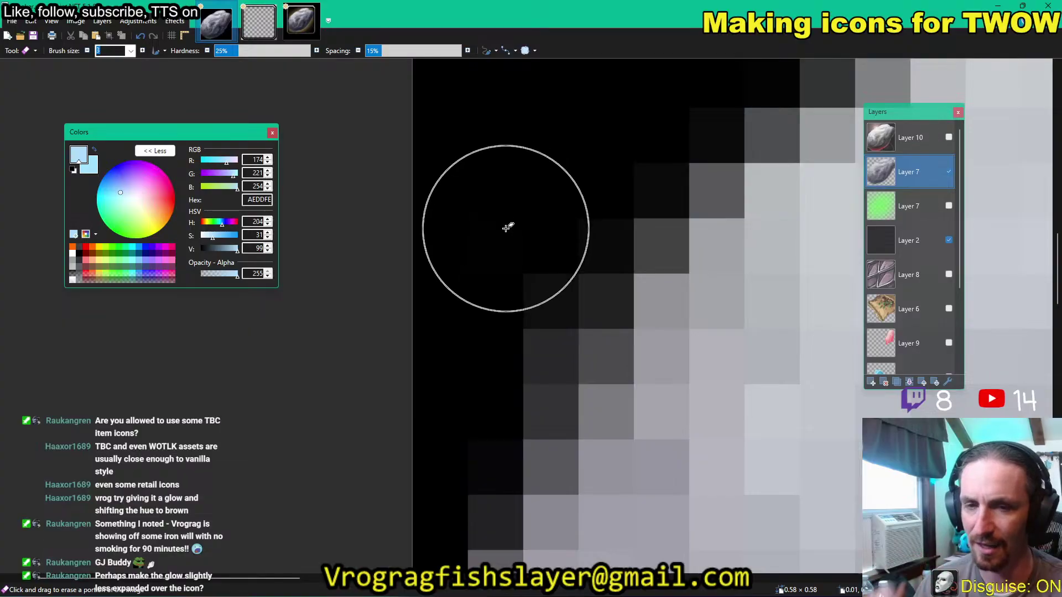
{"action": "scroll", "coordinate": [507, 230], "scroll_direction": "down", "scroll_amount": 4}
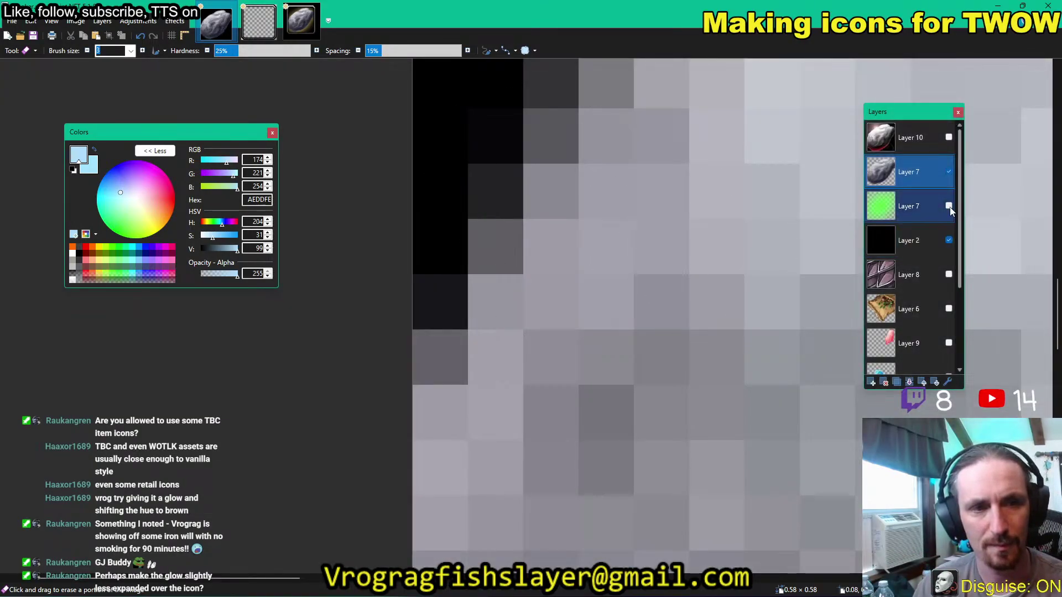
{"action": "left_click", "coordinate": [949, 207]}
{"action": "left_click", "coordinate": [949, 206]}
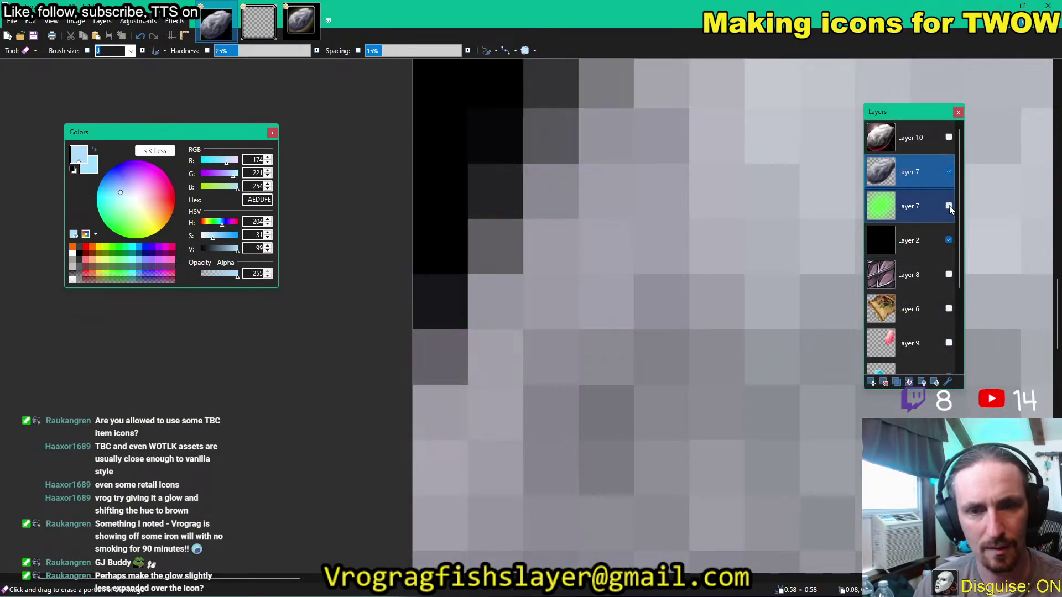
{"action": "left_click", "coordinate": [950, 206]}
{"action": "left_click", "coordinate": [950, 206]}
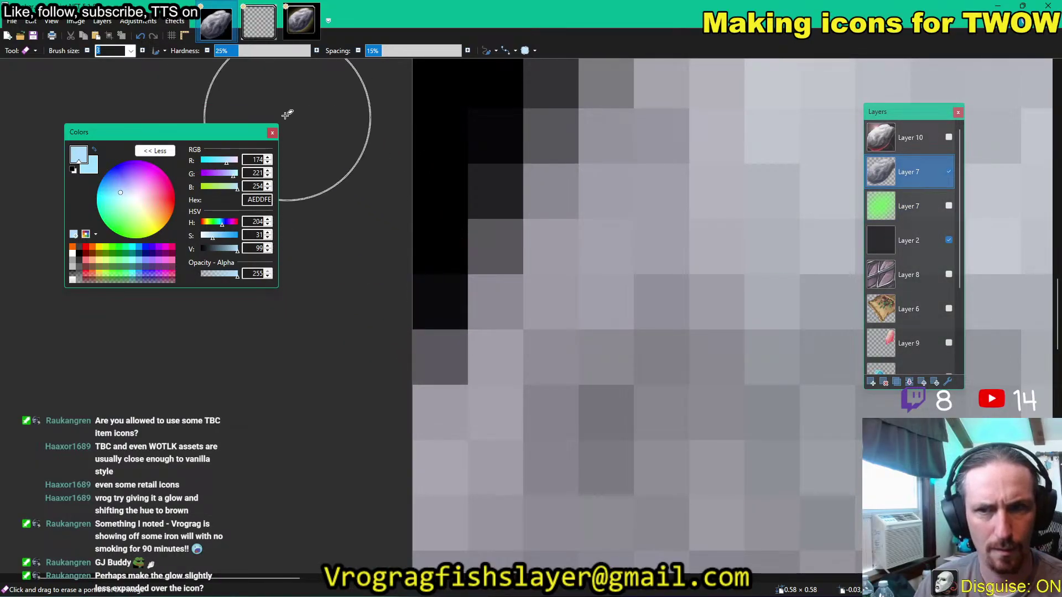
Set the Eraser brush size to 1 and show the green glow layer.
{"action": "left_click", "coordinate": [131, 51]}
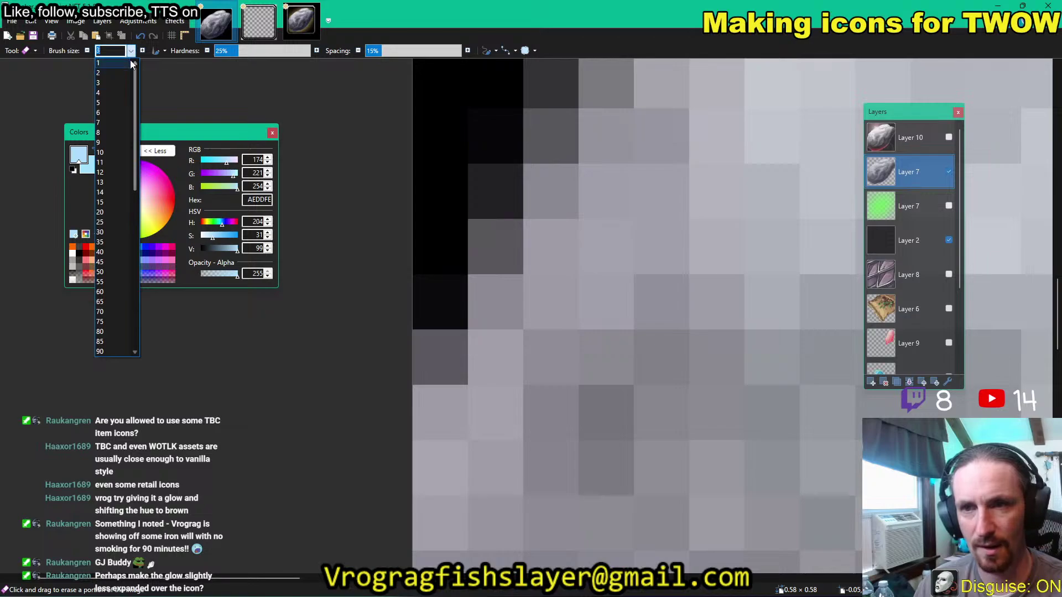
{"action": "left_click", "coordinate": [118, 64]}
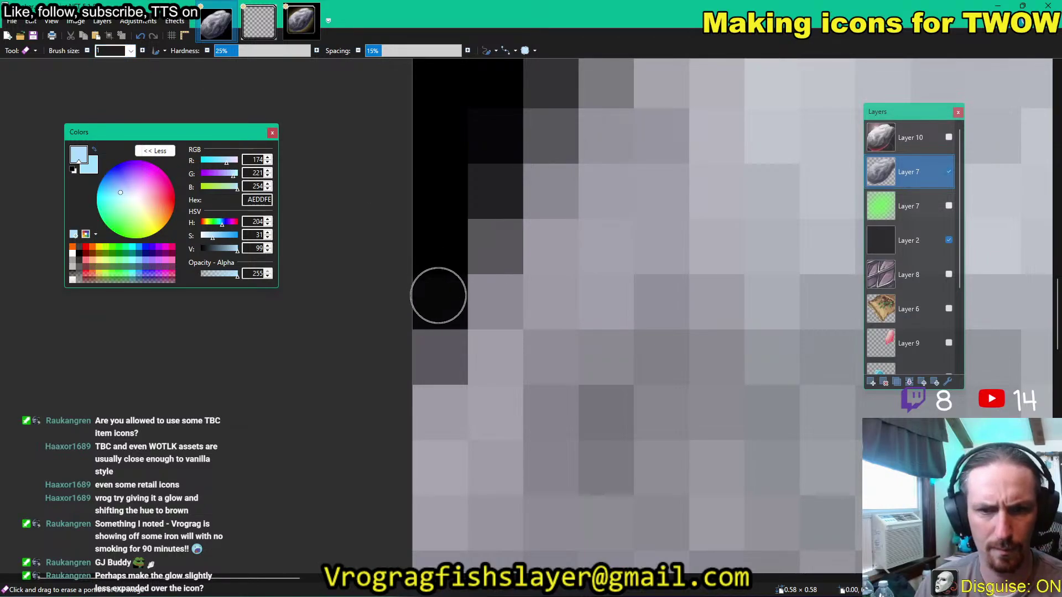
{"action": "left_click", "coordinate": [949, 207]}
Examine the ore's whole outline against the green glow for remaining stray pixels, down to its lower-right edge.
{"action": "scroll", "coordinate": [640, 261], "scroll_direction": "down", "scroll_amount": 5}
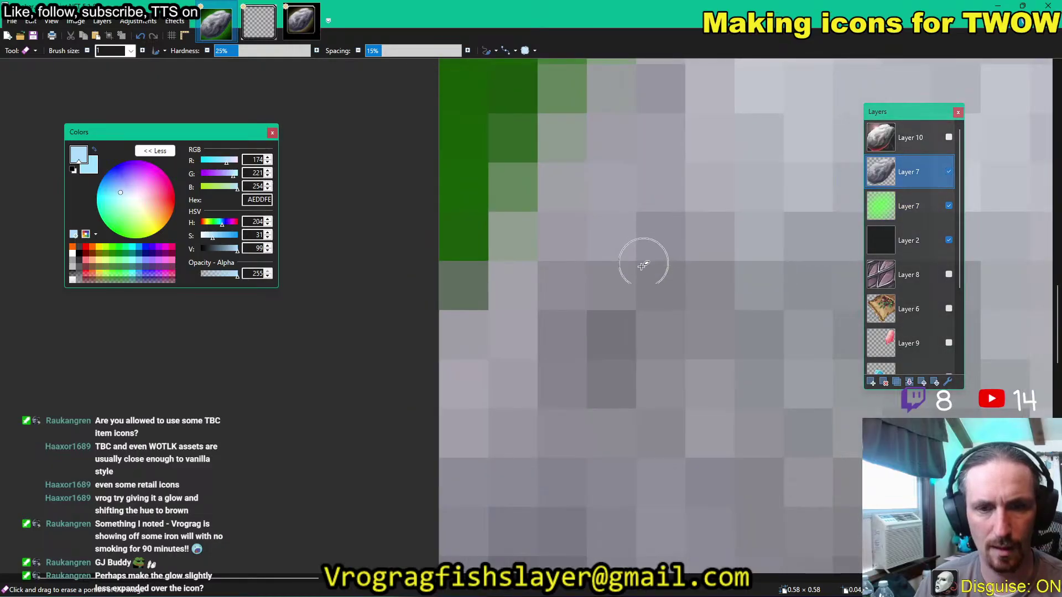
{"action": "scroll", "coordinate": [644, 314], "scroll_direction": "down", "scroll_amount": 2}
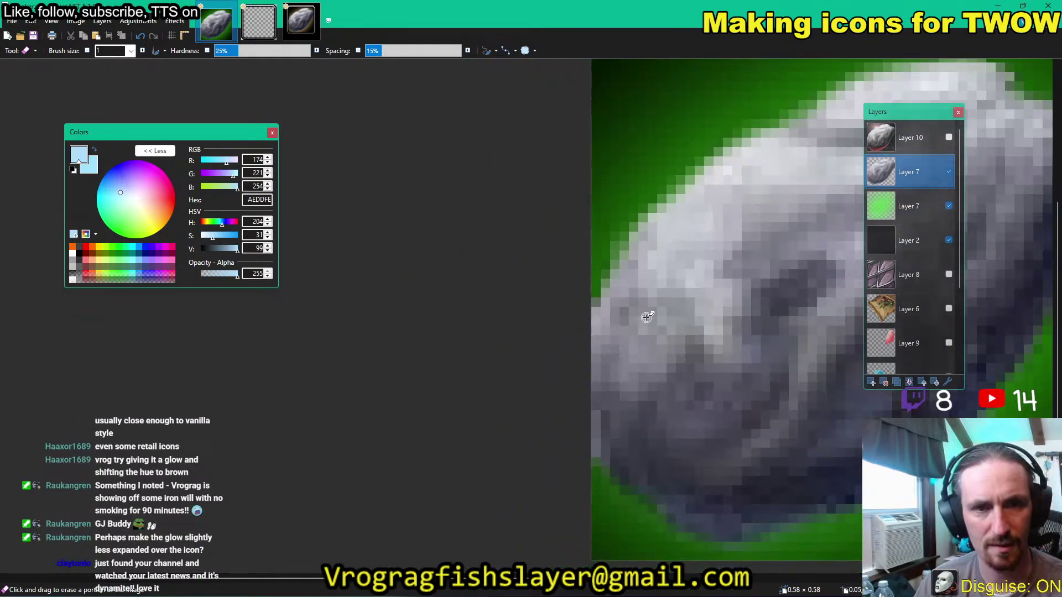
{"action": "scroll", "coordinate": [646, 344], "scroll_direction": "down", "scroll_amount": 4}
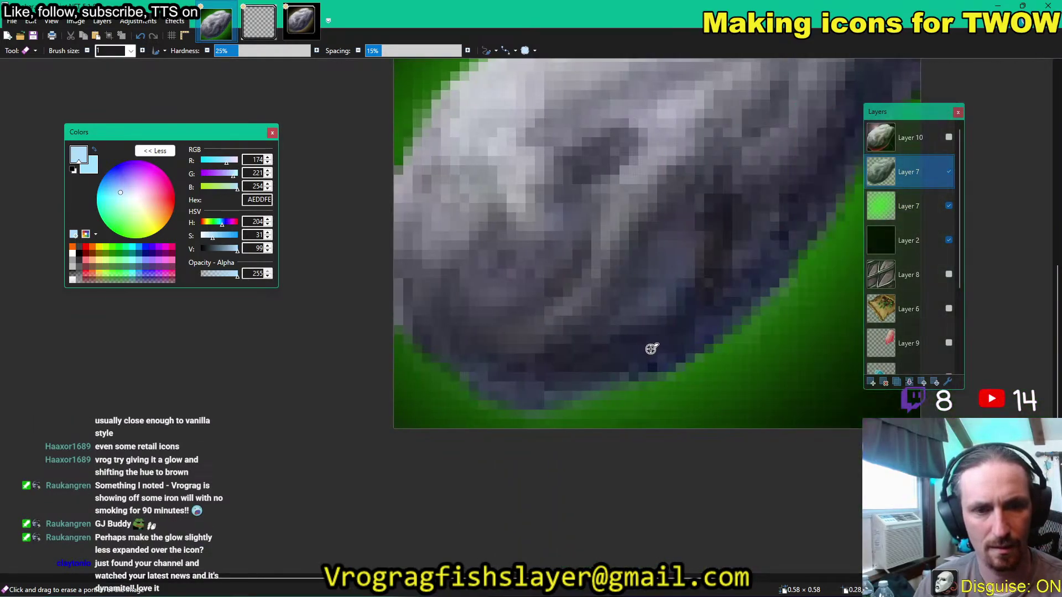
{"action": "scroll", "coordinate": [653, 349], "scroll_direction": "up", "scroll_amount": 4}
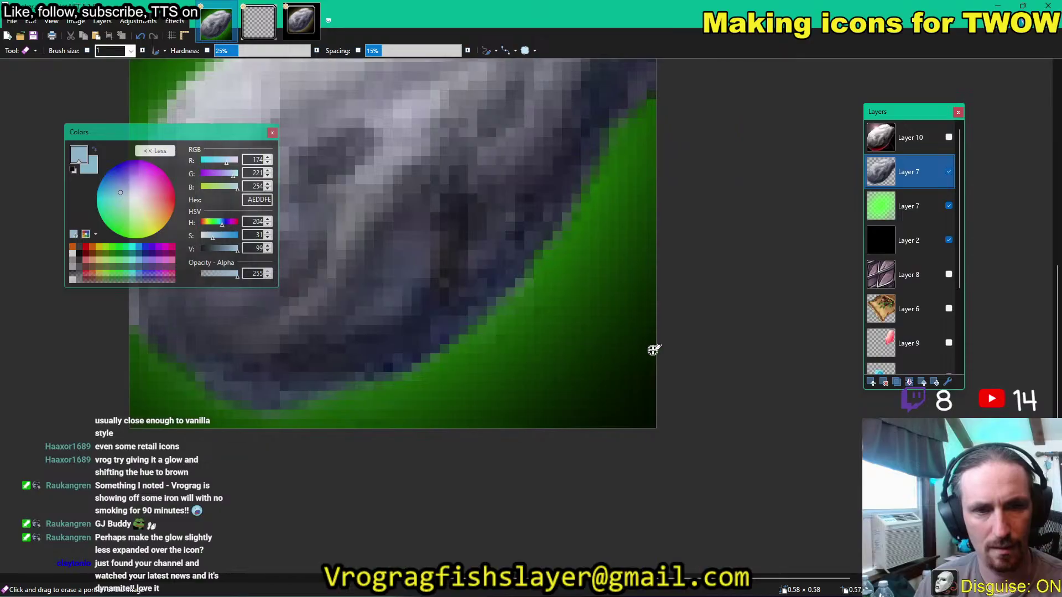
{"action": "scroll", "coordinate": [658, 344], "scroll_direction": "up", "scroll_amount": 2}
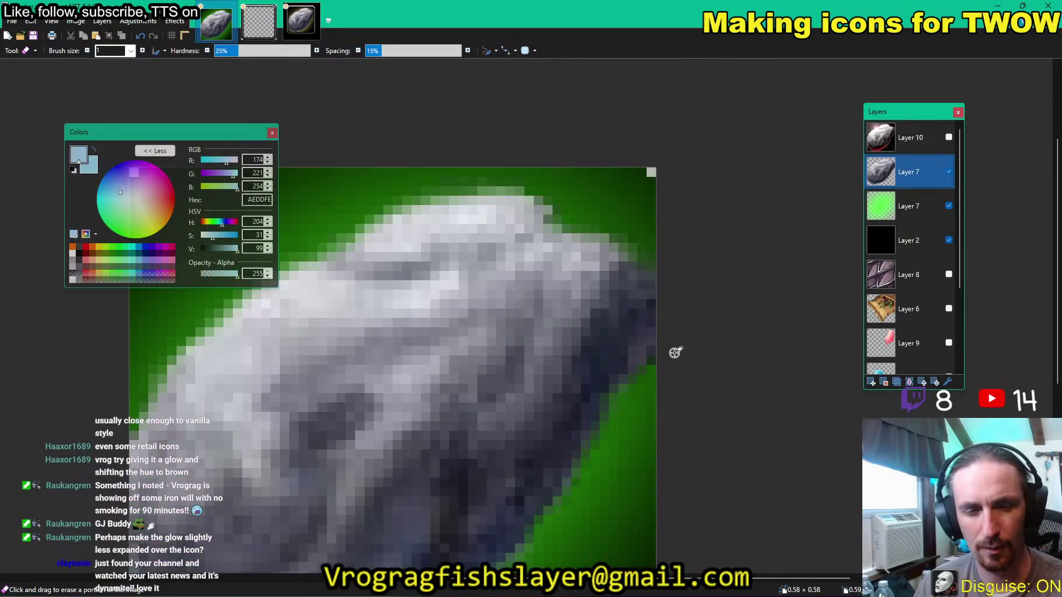
{"action": "scroll", "coordinate": [674, 353], "scroll_direction": "left", "scroll_amount": 2}
{"action": "scroll", "coordinate": [673, 353], "scroll_direction": "right", "scroll_amount": 1}
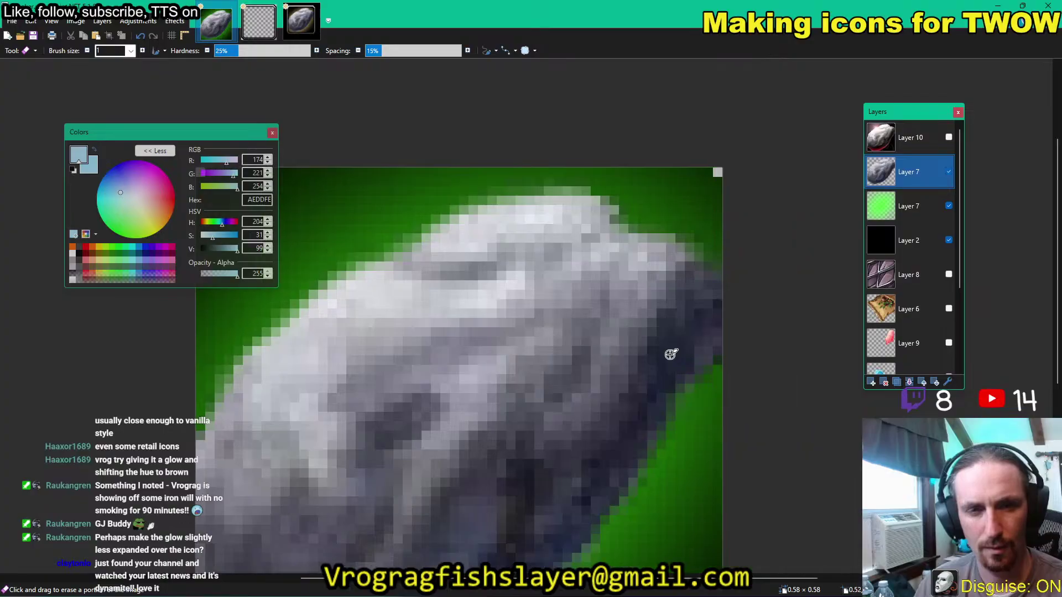
{"action": "scroll", "coordinate": [642, 326], "scroll_direction": "left", "scroll_amount": 2}
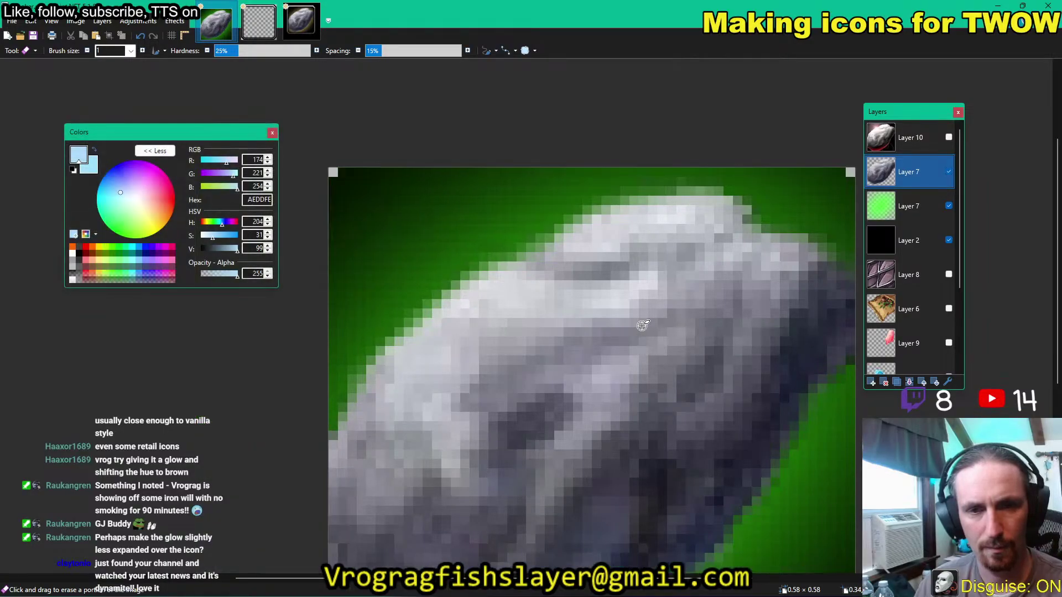
{"action": "scroll", "coordinate": [642, 326], "scroll_direction": "down", "scroll_amount": 4}
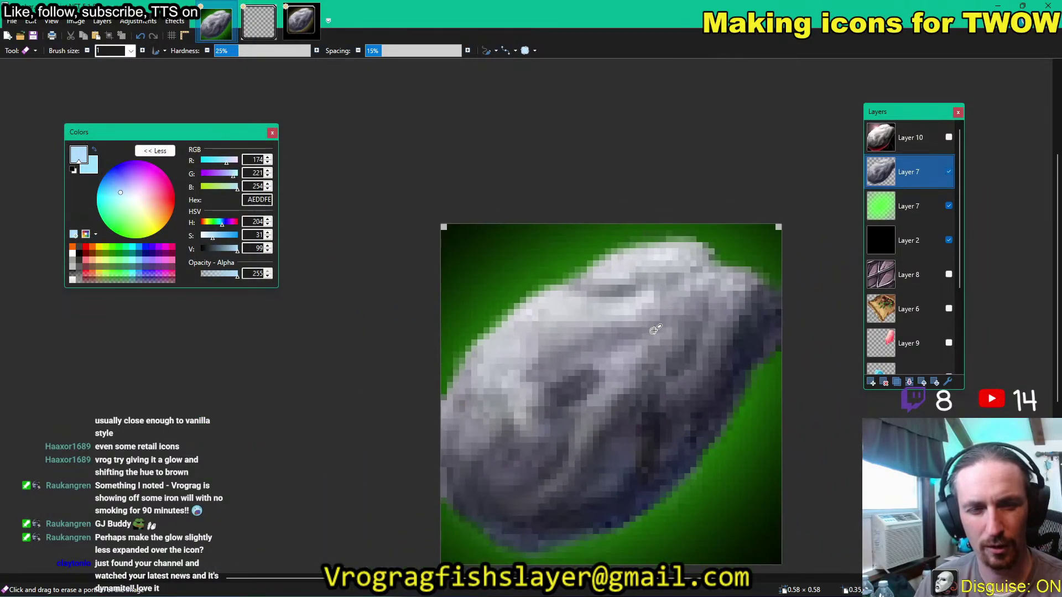
{"action": "scroll", "coordinate": [671, 361], "scroll_direction": "up", "scroll_amount": 4}
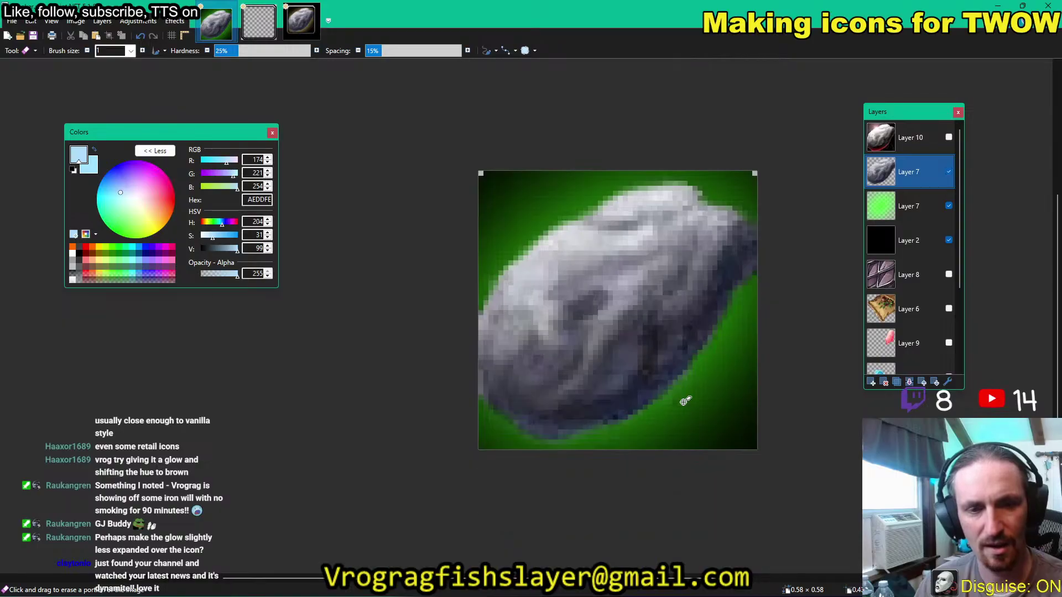
{"action": "scroll", "coordinate": [701, 357], "scroll_direction": "up", "scroll_amount": 4}
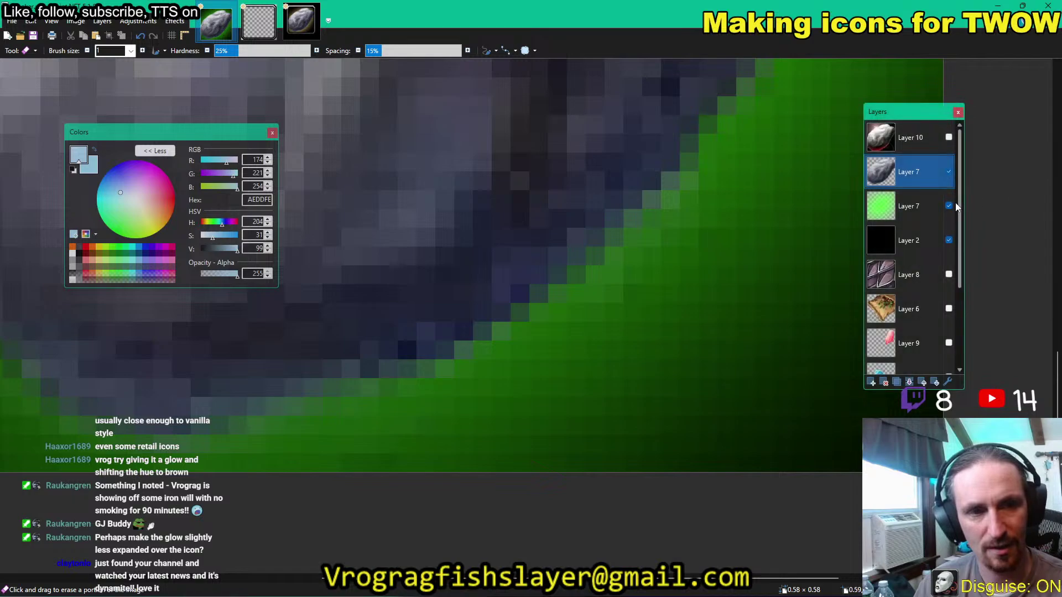
Try lasso selections outside the ore's lower-right edge with the green glow layer hidden, and show the glow again.
{"action": "scroll", "coordinate": [683, 327], "scroll_direction": "up", "scroll_amount": 1}
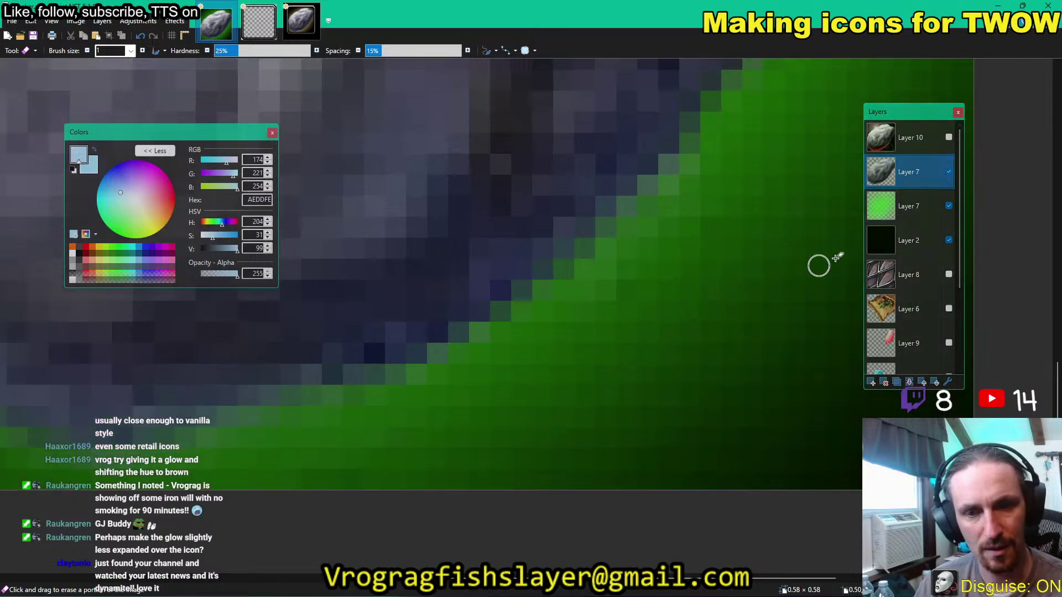
{"action": "left_click", "coordinate": [948, 206]}
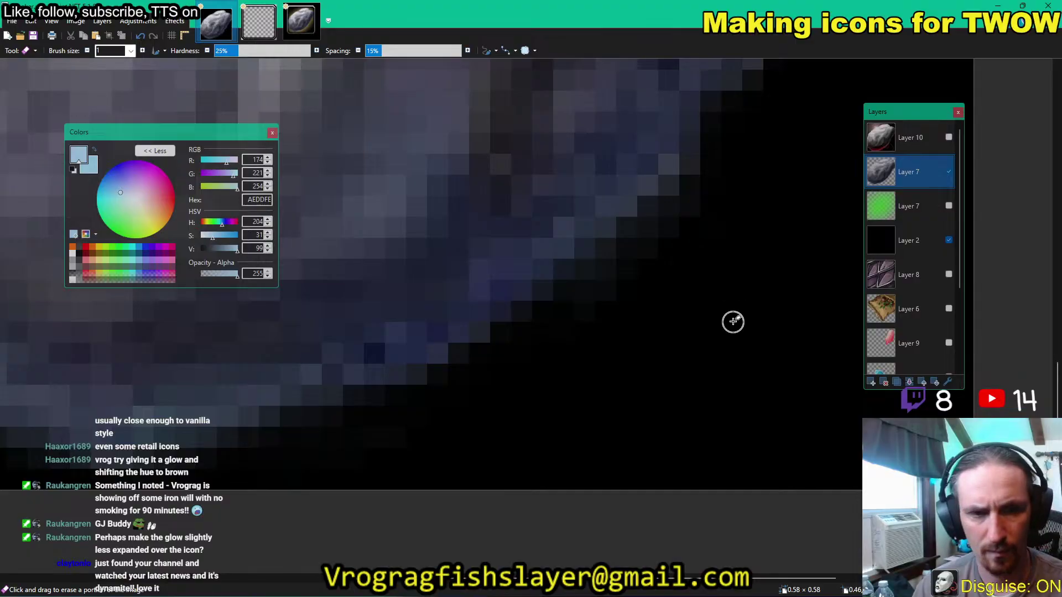
{"action": "key", "text": "o"}
{"action": "key", "text": "s"}
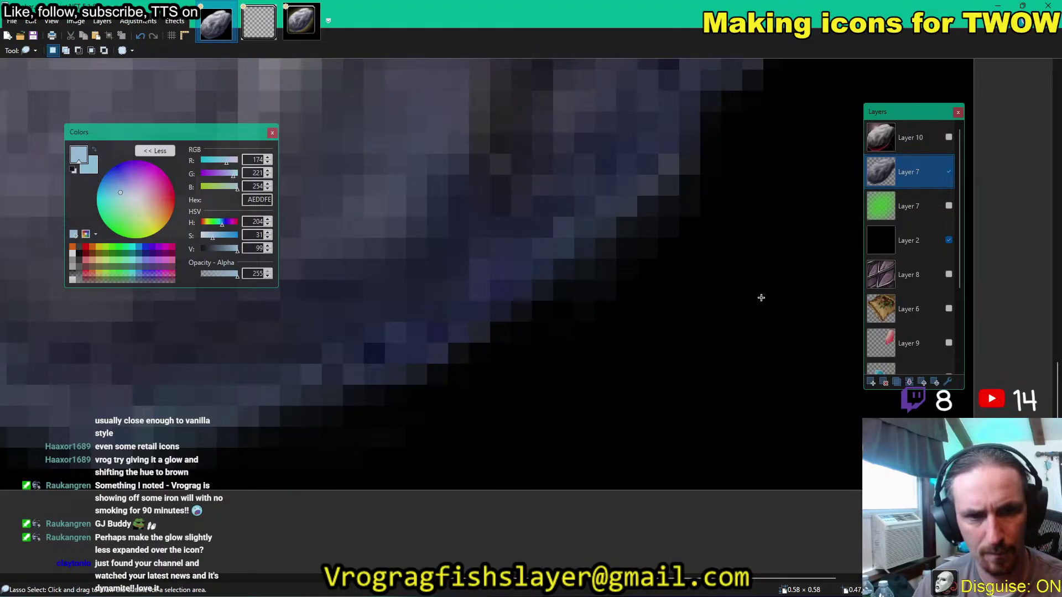
{"action": "mouse_move", "coordinate": [761, 297]}
{"action": "left_mouse_down"}
{"action": "mouse_move", "coordinate": [777, 244]}
{"action": "mouse_move", "coordinate": [695, 251]}
{"action": "mouse_move", "coordinate": [662, 313]}
{"action": "mouse_move", "coordinate": [665, 361]}
{"action": "mouse_move", "coordinate": [795, 391]}
{"action": "mouse_move", "coordinate": [870, 297]}
{"action": "left_mouse_up"}
{"action": "key", "text": "ctrl+d"}
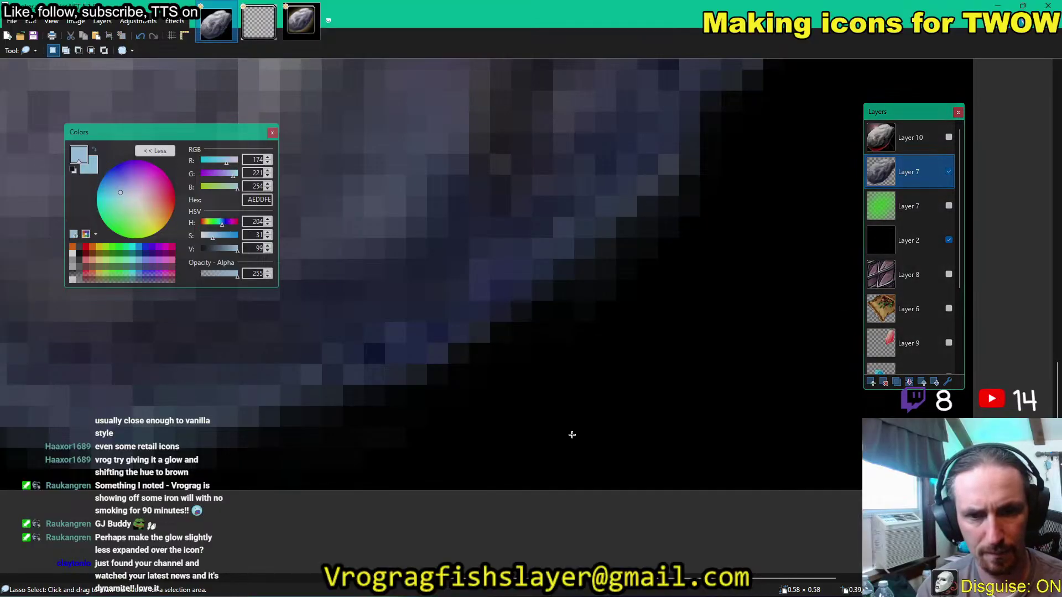
{"action": "mouse_move", "coordinate": [595, 409]}
{"action": "left_mouse_down"}
{"action": "mouse_move", "coordinate": [617, 424]}
{"action": "mouse_move", "coordinate": [402, 450]}
{"action": "mouse_move", "coordinate": [597, 490]}
{"action": "mouse_move", "coordinate": [797, 490]}
{"action": "mouse_move", "coordinate": [783, 470]}
{"action": "left_mouse_up"}
{"action": "left_click", "coordinate": [783, 462]}
{"action": "left_click", "coordinate": [949, 205]}
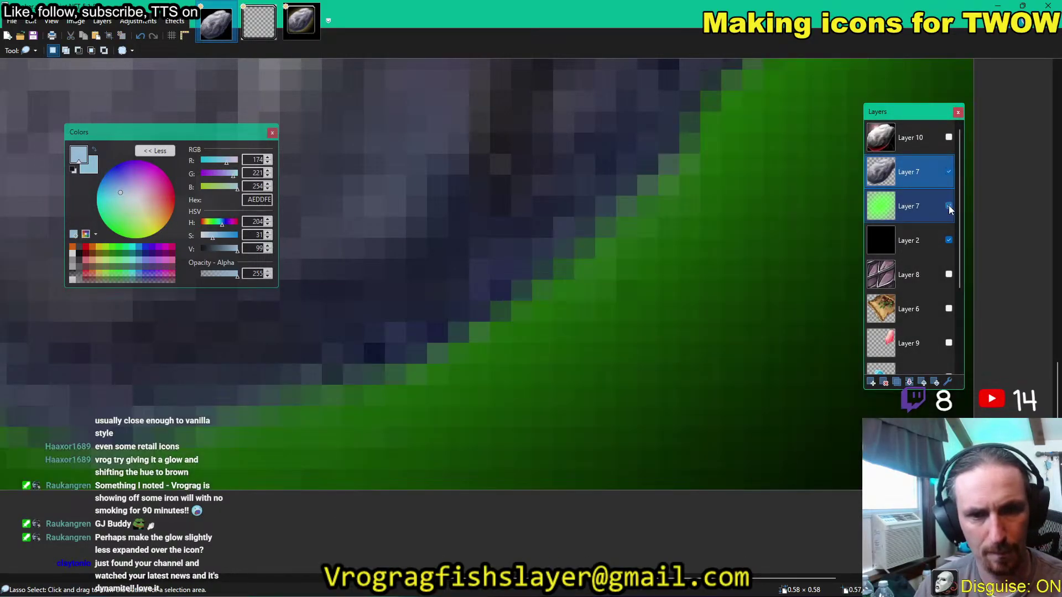
Recolour the ore layer with Hue/Saturation, setting hue to 175, saturation to 131 and lightness to -2.
{"action": "scroll", "coordinate": [766, 304], "scroll_direction": "down", "scroll_amount": 2}
{"action": "scroll", "coordinate": [768, 313], "scroll_direction": "down", "scroll_amount": 4}
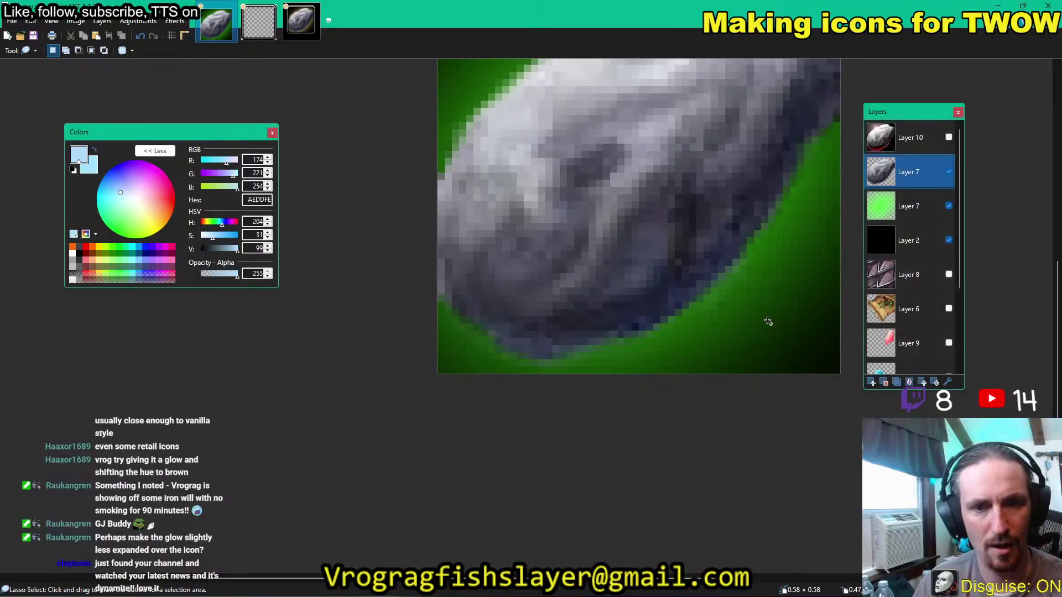
{"action": "scroll", "coordinate": [767, 327], "scroll_direction": "down", "scroll_amount": 3}
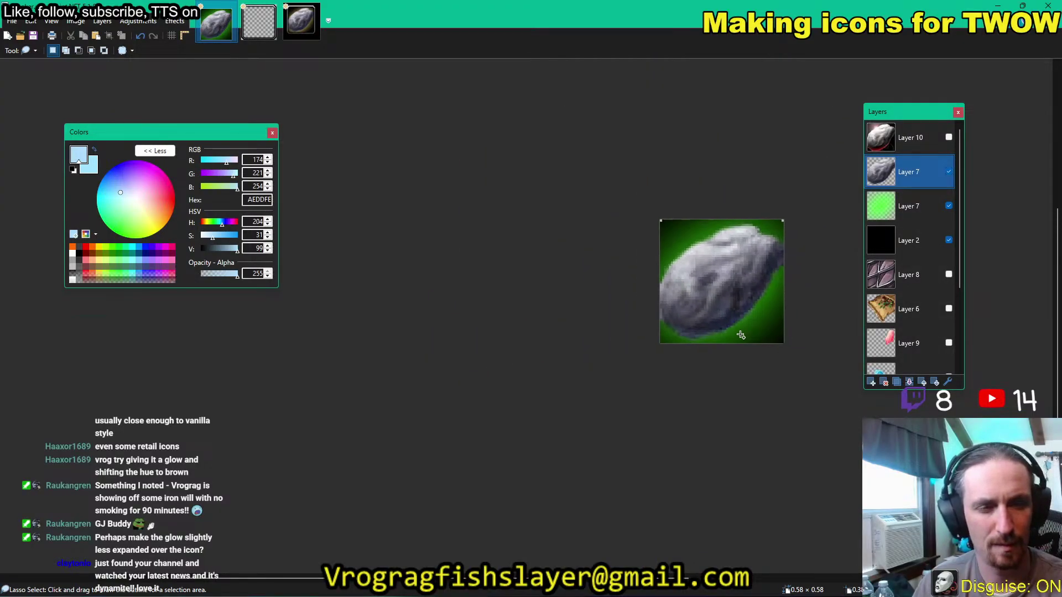
{"action": "scroll", "coordinate": [636, 337], "scroll_direction": "right", "scroll_amount": 3}
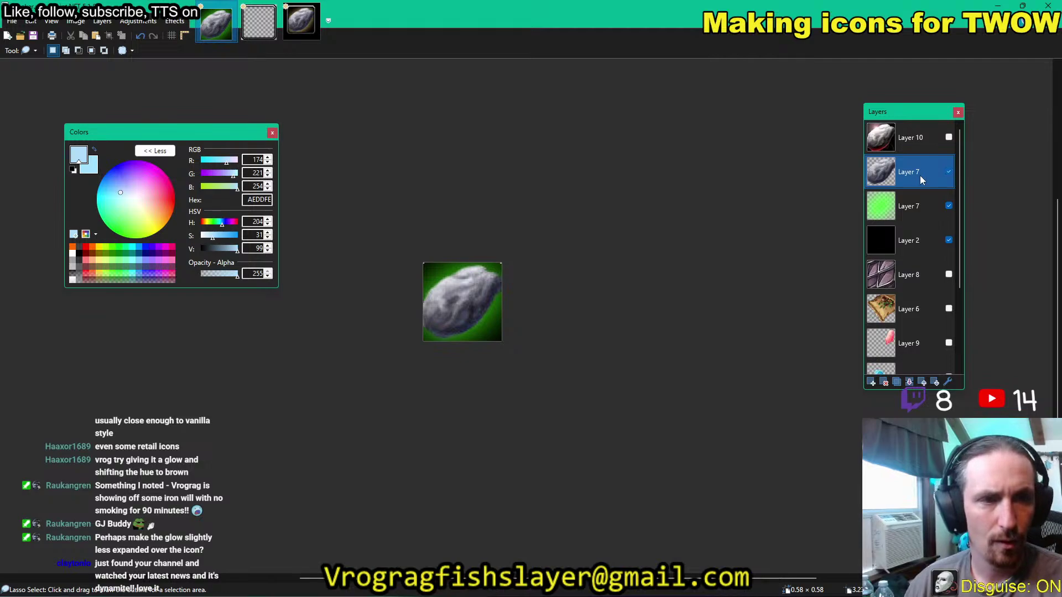
{"action": "left_click", "coordinate": [175, 21]}
{"action": "mouse_move", "coordinate": [138, 21]}
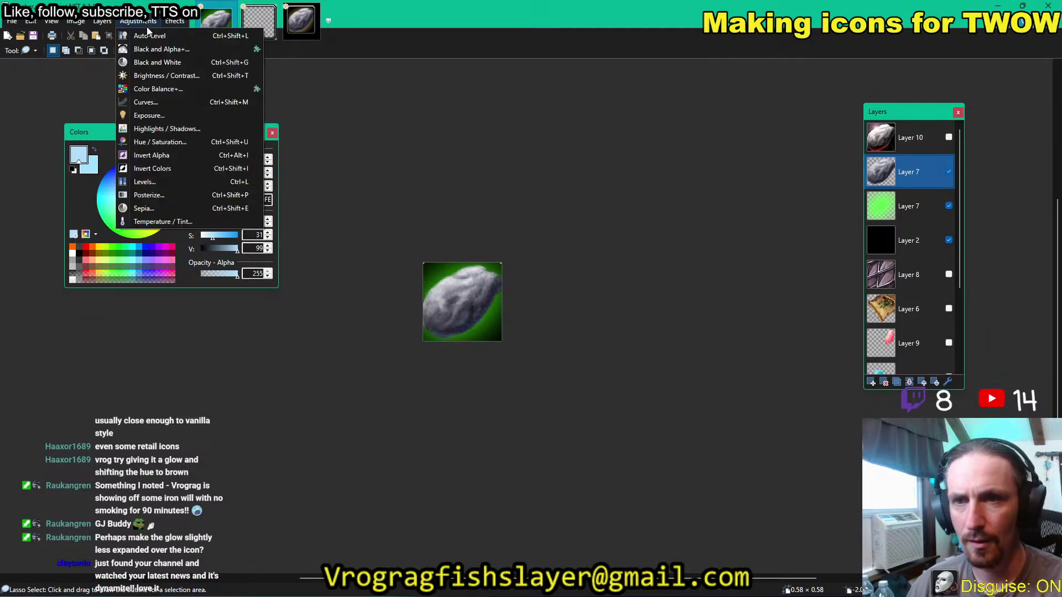
{"action": "left_click", "coordinate": [182, 142]}
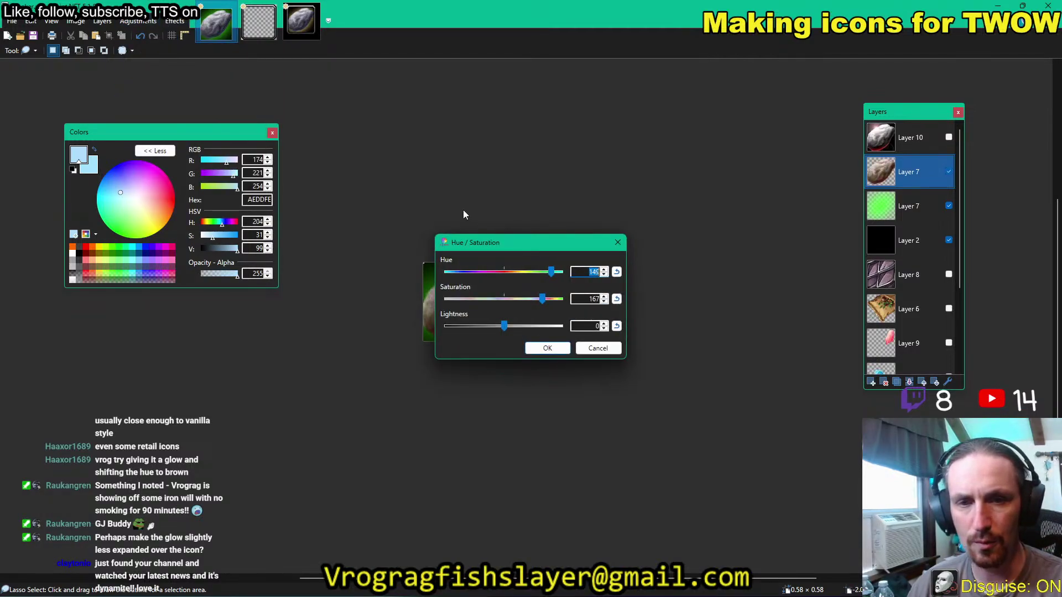
{"action": "left_click_drag", "start_coordinate": [516, 240], "coordinate": [653, 159]}
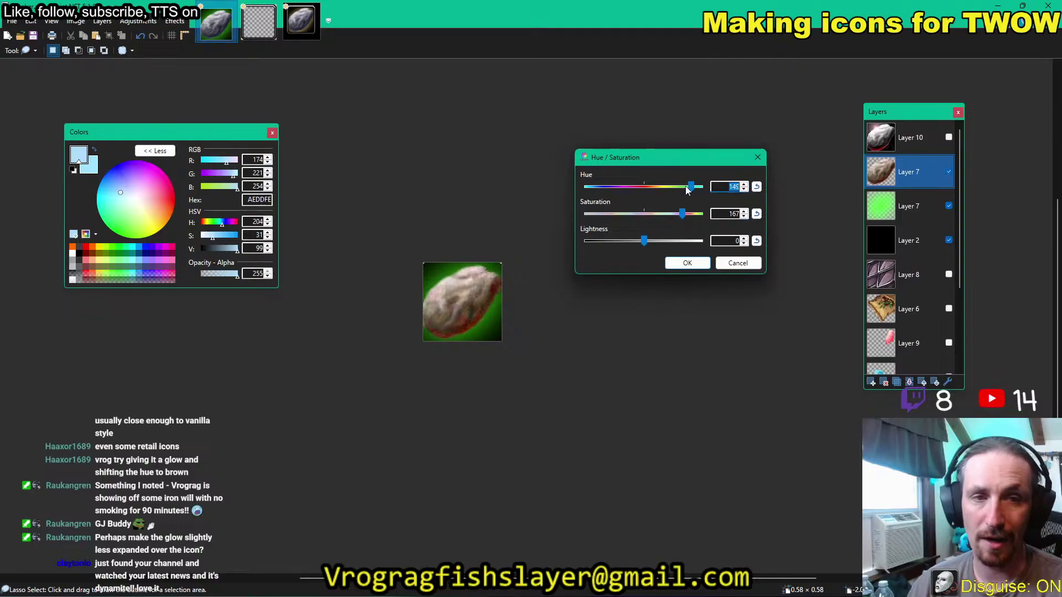
{"action": "left_click_drag", "start_coordinate": [687, 190], "coordinate": [697, 191]}
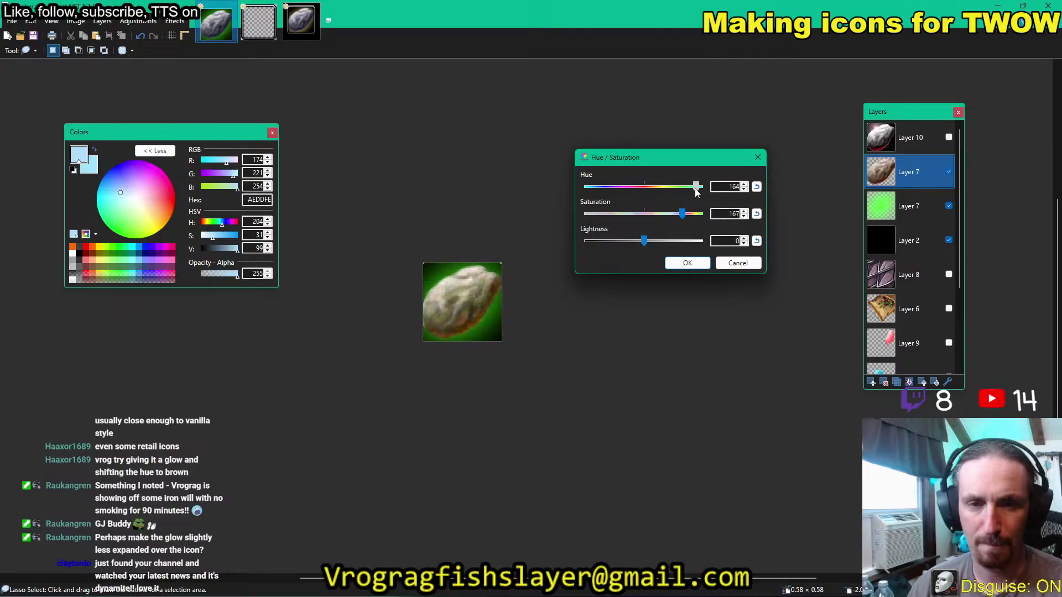
{"action": "left_click_drag", "start_coordinate": [696, 191], "coordinate": [666, 218]}
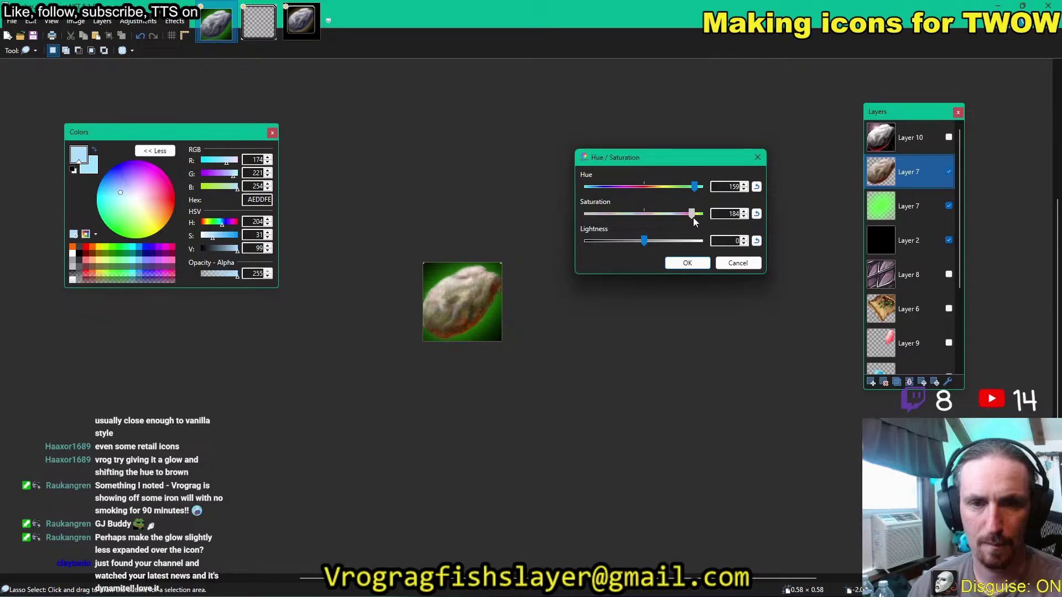
{"action": "left_click_drag", "start_coordinate": [692, 217], "coordinate": [642, 239]}
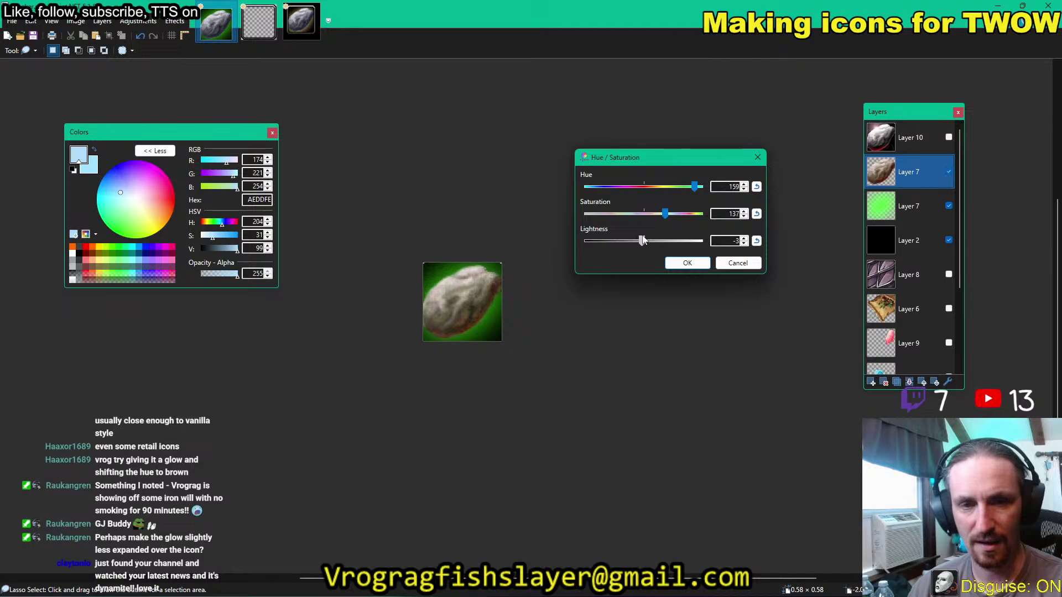
{"action": "mouse_move", "coordinate": [643, 239]}
{"action": "left_mouse_down"}
{"action": "mouse_move", "coordinate": [664, 218]}
{"action": "mouse_move", "coordinate": [574, 214]}
{"action": "mouse_move", "coordinate": [650, 220]}
{"action": "left_mouse_up"}
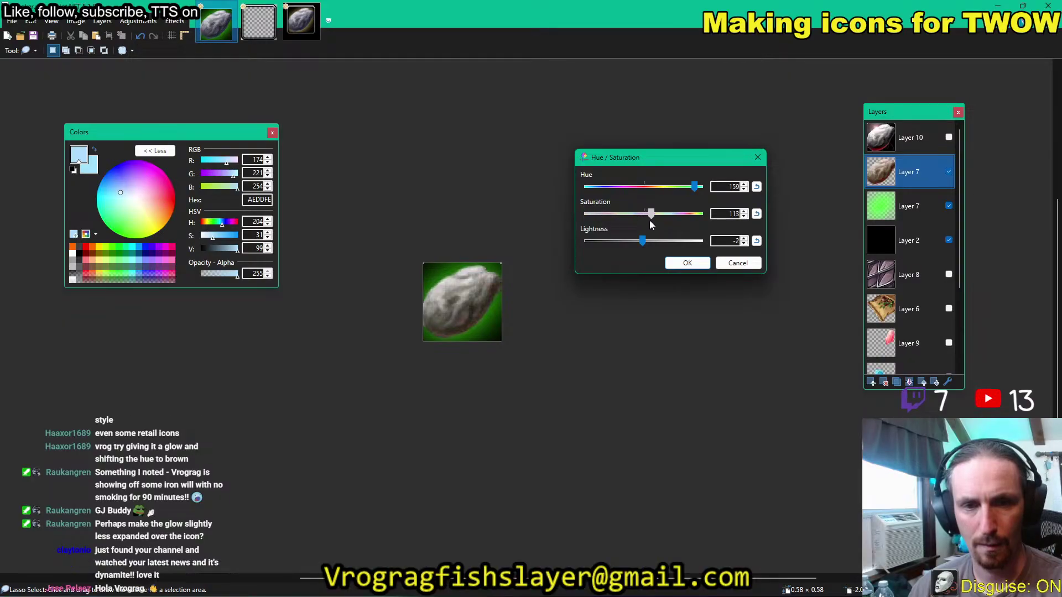
{"action": "mouse_move", "coordinate": [694, 186]}
{"action": "left_mouse_down"}
{"action": "mouse_move", "coordinate": [662, 217]}
{"action": "mouse_move", "coordinate": [675, 188]}
{"action": "mouse_move", "coordinate": [666, 191]}
{"action": "mouse_move", "coordinate": [696, 193]}
{"action": "left_mouse_up"}
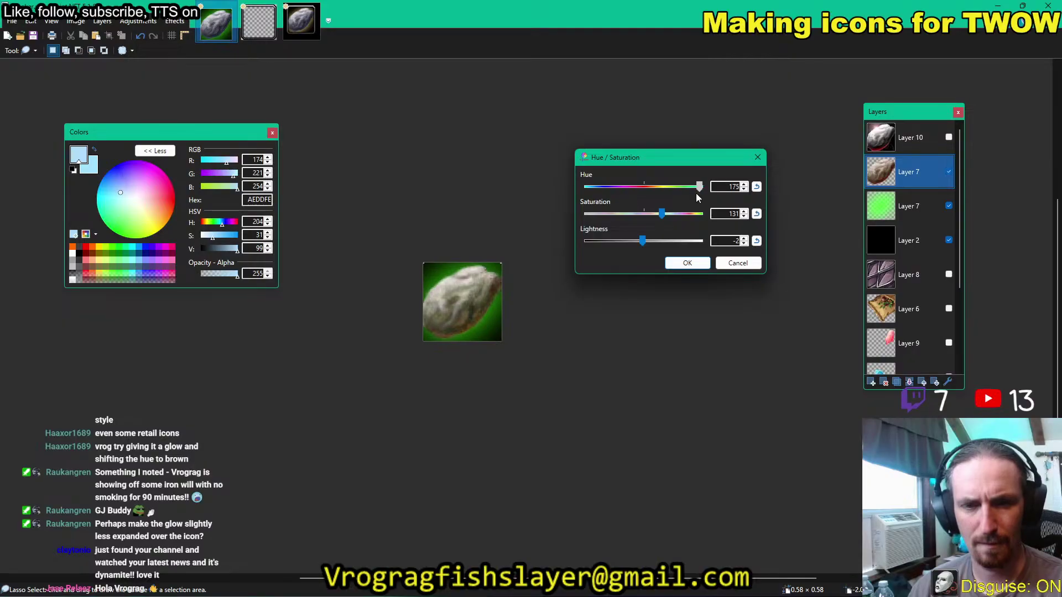
{"action": "left_click", "coordinate": [688, 264]}
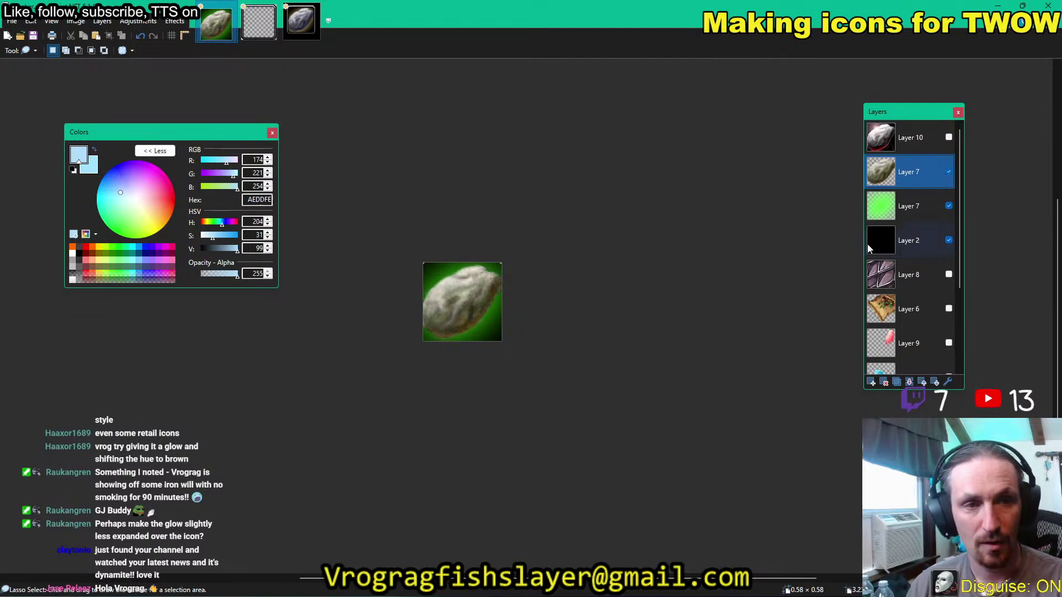
Merge the recoloured ore and the green glow down onto the black Layer 2, and select and copy the whole icon.
{"action": "left_click", "coordinate": [910, 382]}
{"action": "left_click", "coordinate": [910, 383]}
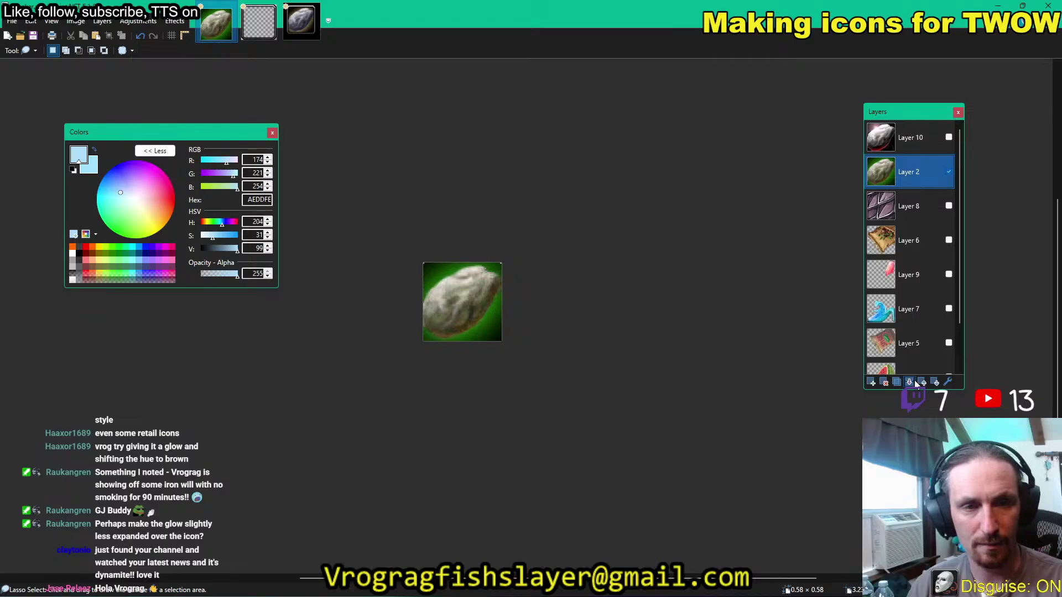
{"action": "key", "text": "s"}
{"action": "left_click_drag", "start_coordinate": [390, 232], "coordinate": [734, 476]}
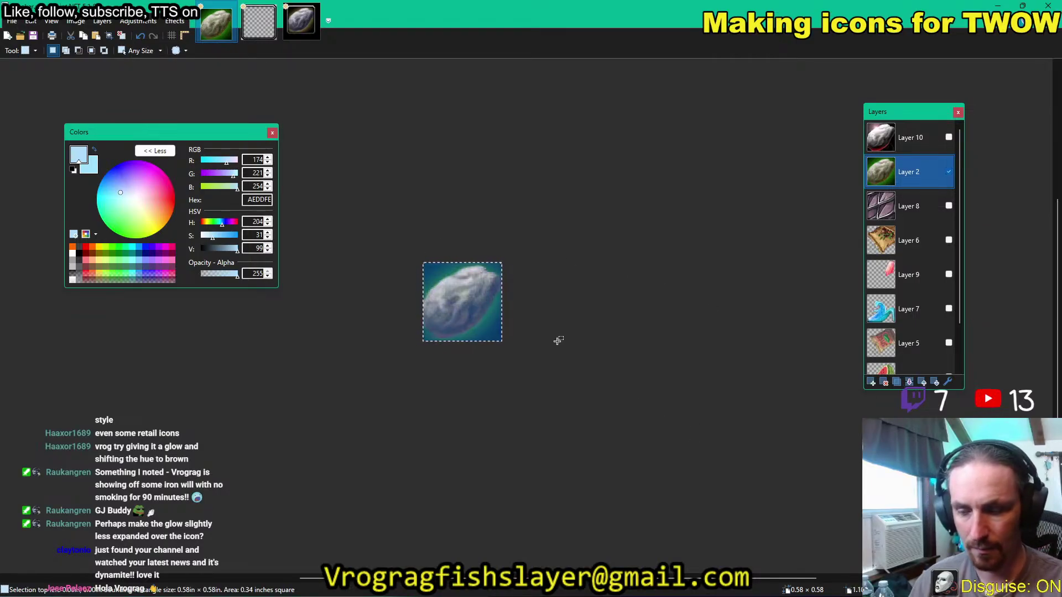
Paste the icon into the border template image and centre it inside the frame.
{"action": "left_click", "coordinate": [258, 32]}
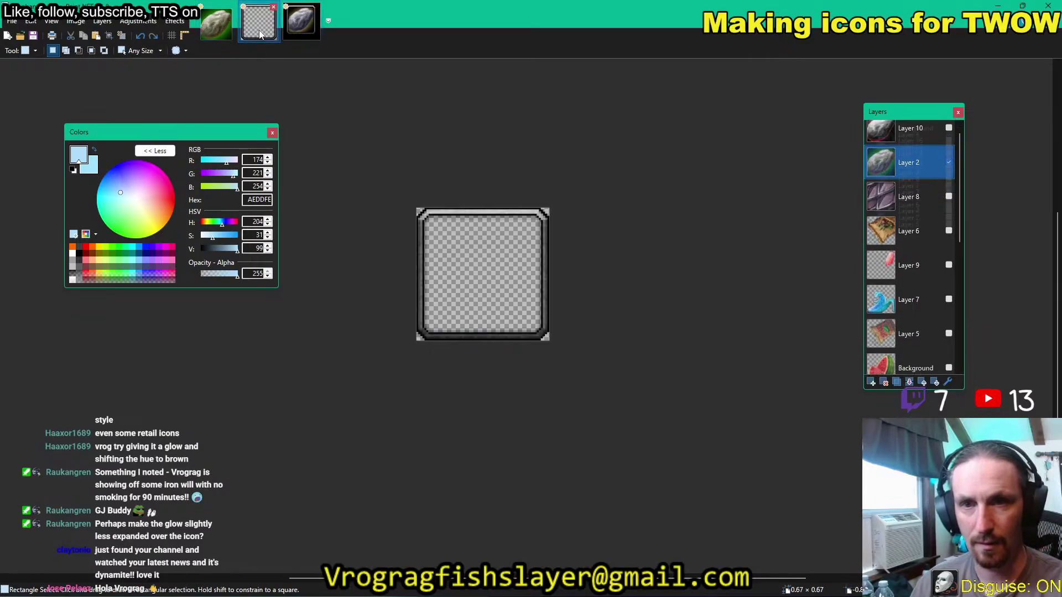
{"action": "key", "text": "ctrl+v"}
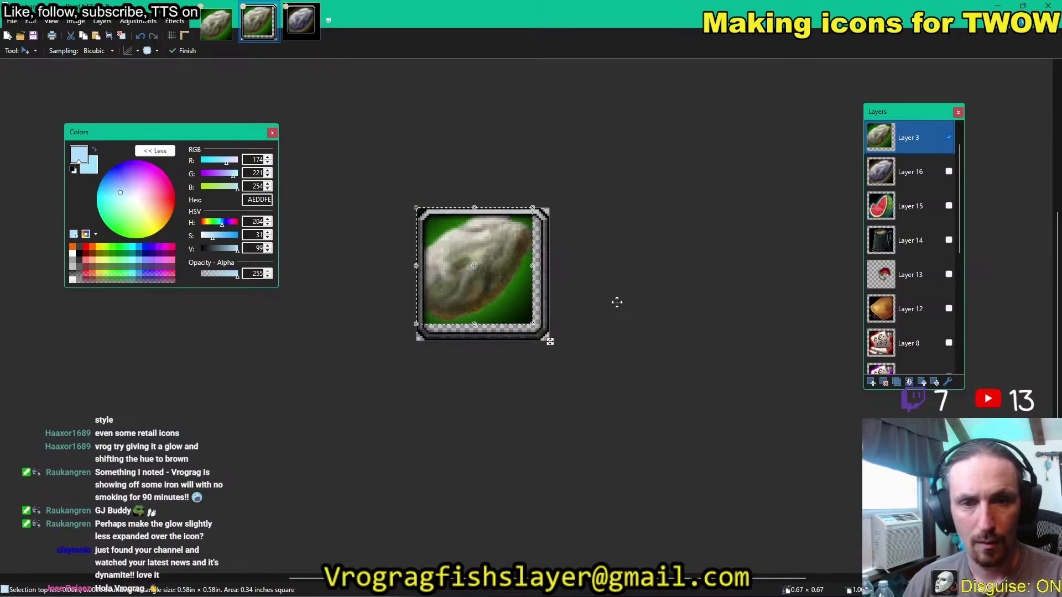
{"action": "left_click_drag", "start_coordinate": [550, 341], "coordinate": [558, 350]}
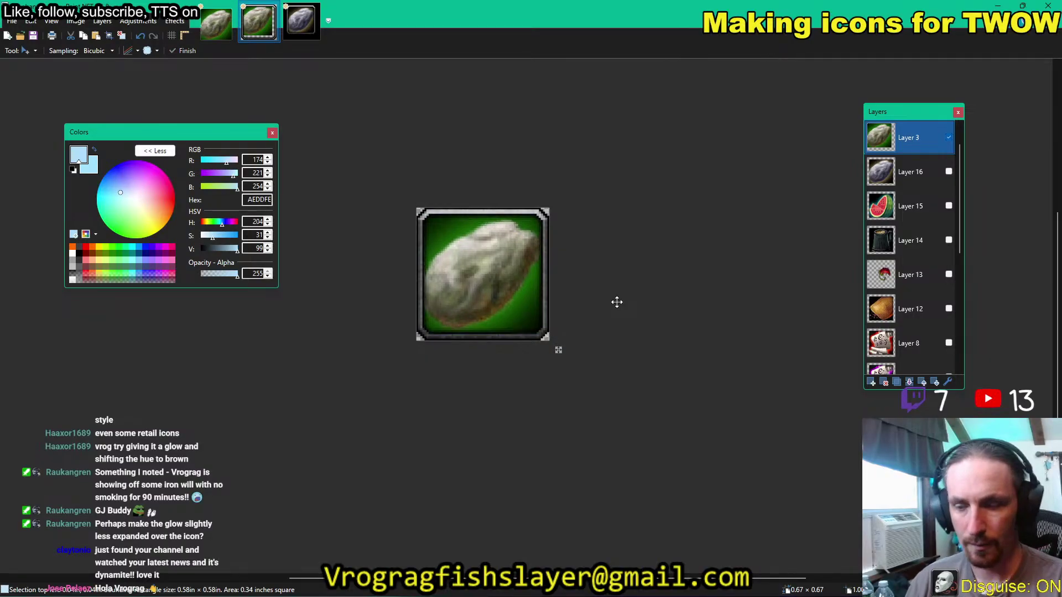
Save the framed icon as a flattened PNG named elementalearthdraft2 in the 1.18draft folder.
{"action": "key", "text": "ctrl+shift+s"}
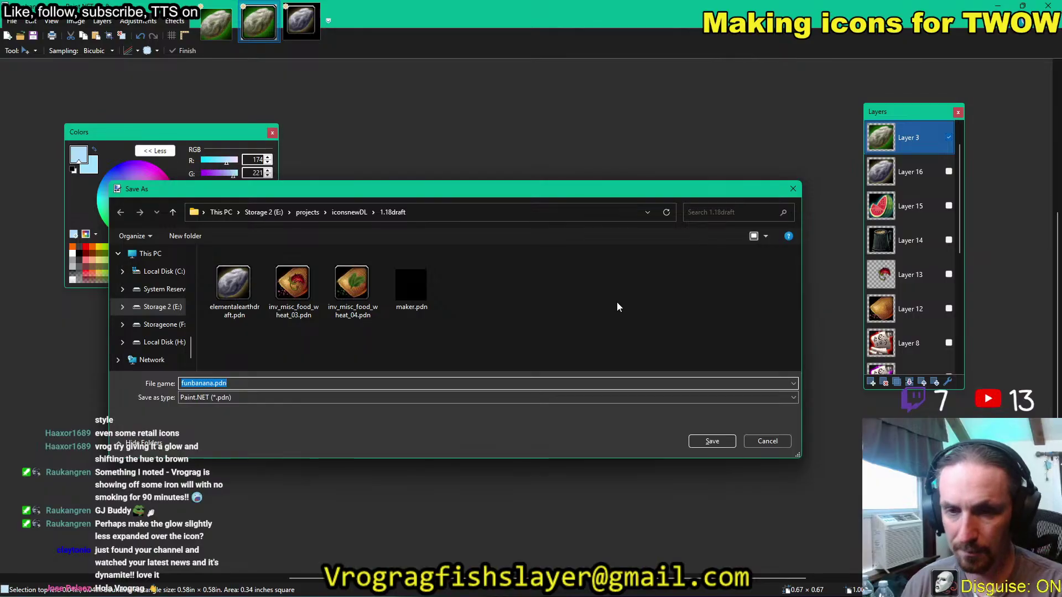
{"action": "key", "text": "Tab"}
{"action": "key", "text": "alt+Down"}
{"action": "key", "text": "Down"}
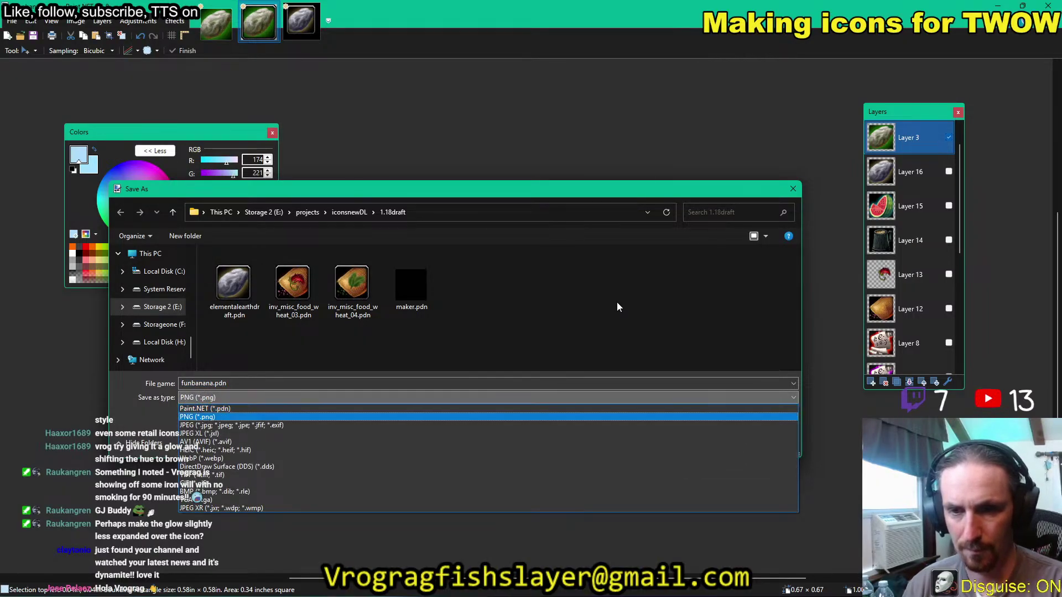
{"action": "key", "text": "Return"}
{"action": "key", "text": "shift+Tab"}
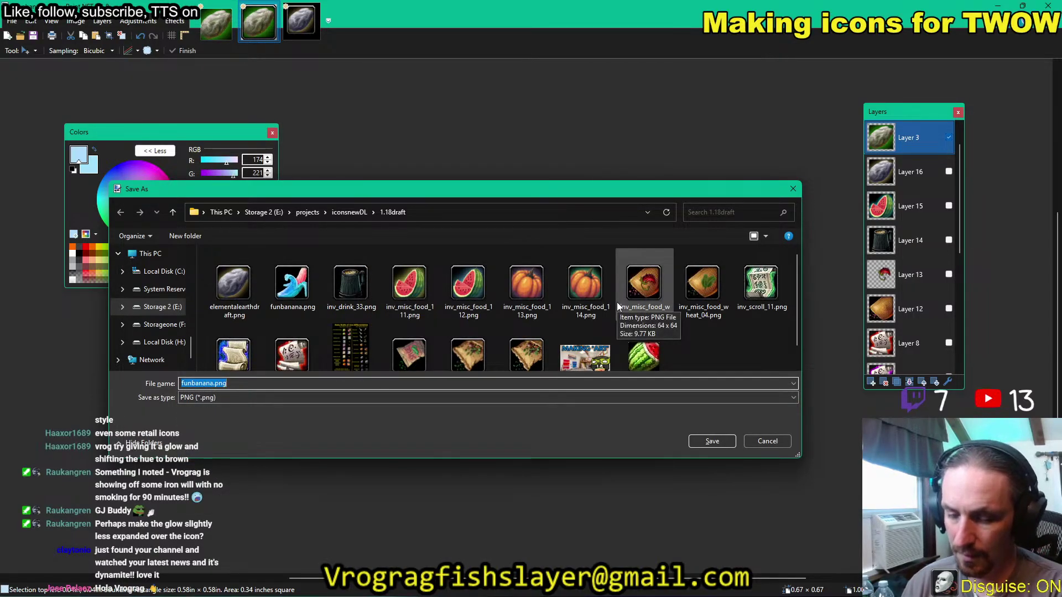
{"action": "type", "text": "e"}
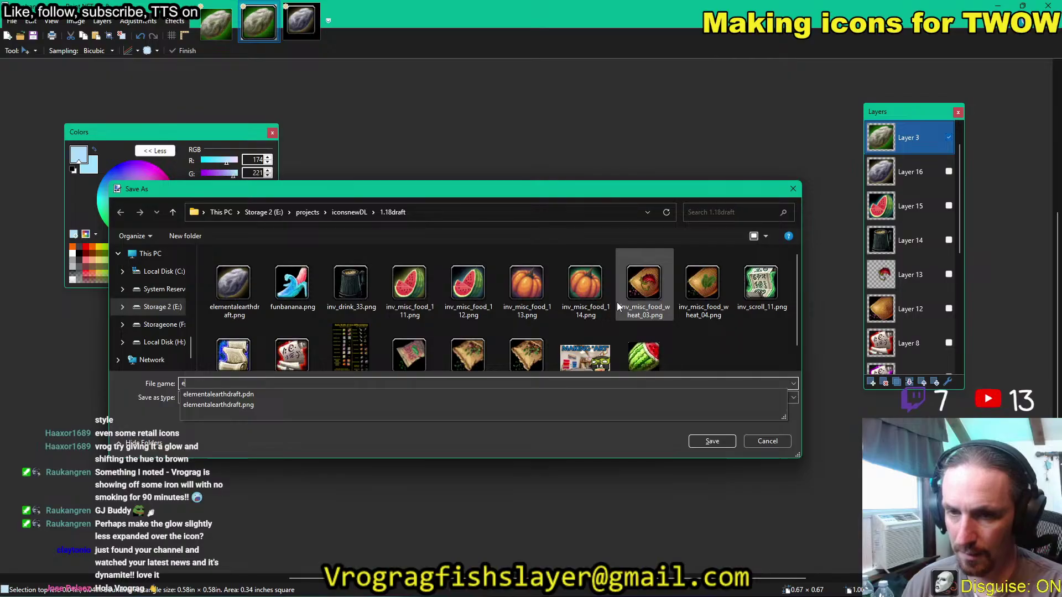
{"action": "type", "text": "lementalearth"}
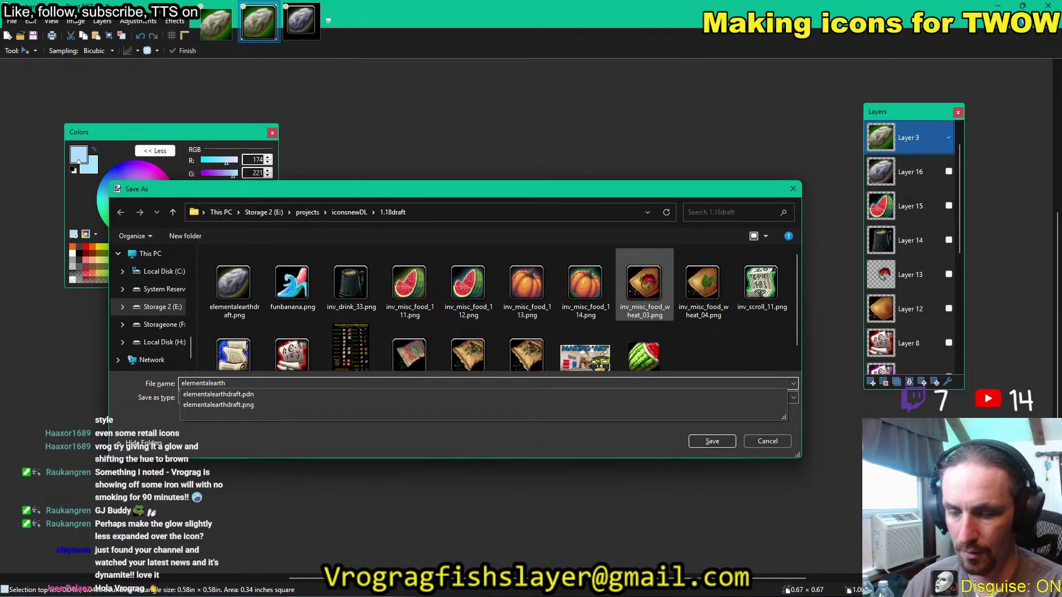
{"action": "type", "text": "draft"}
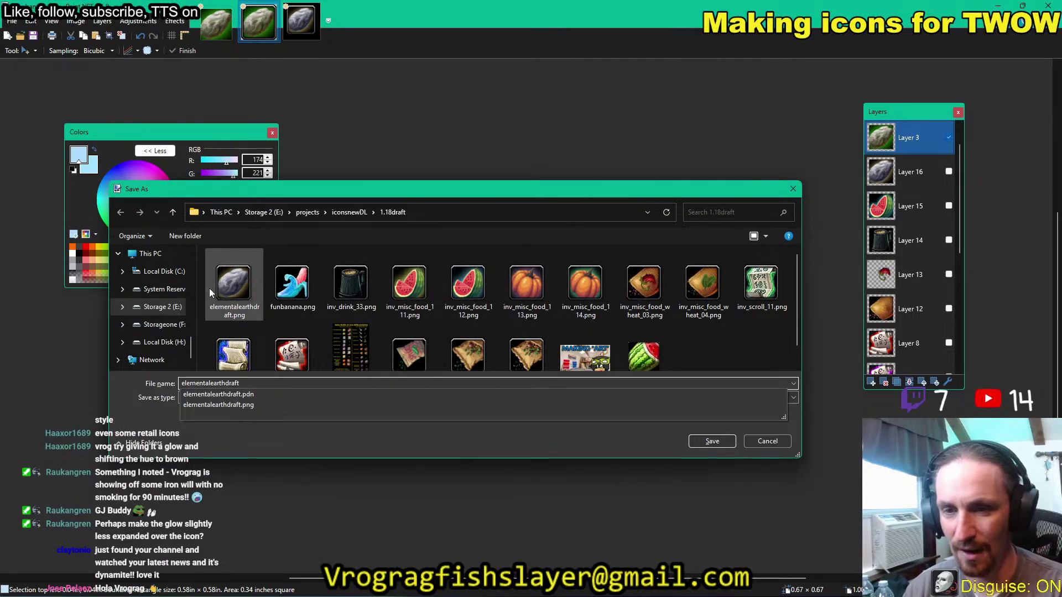
{"action": "type", "text": "2"}
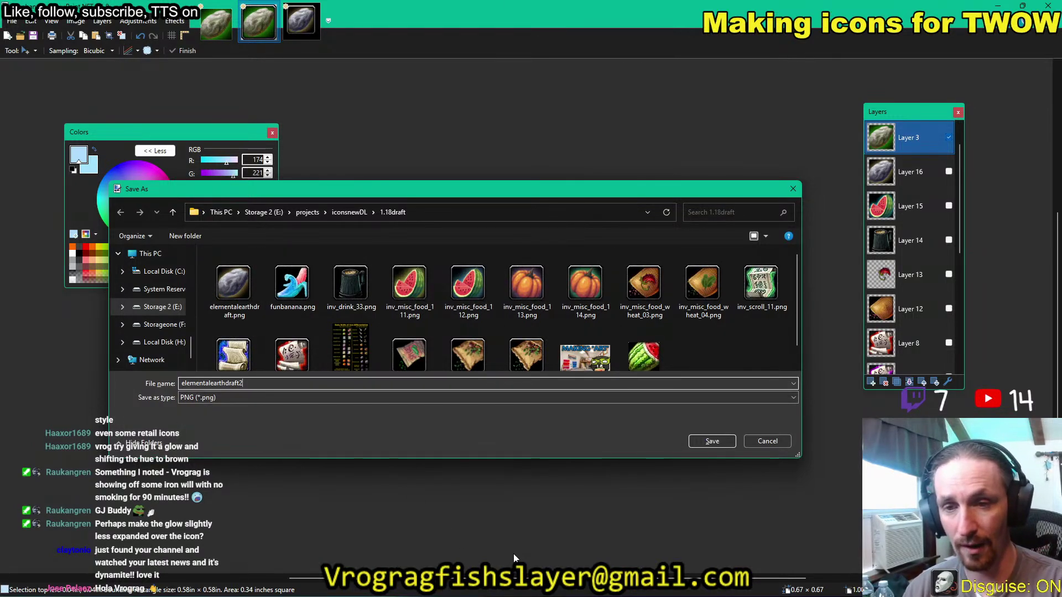
{"action": "key", "text": "Return"}
{"action": "key", "text": "Return"}
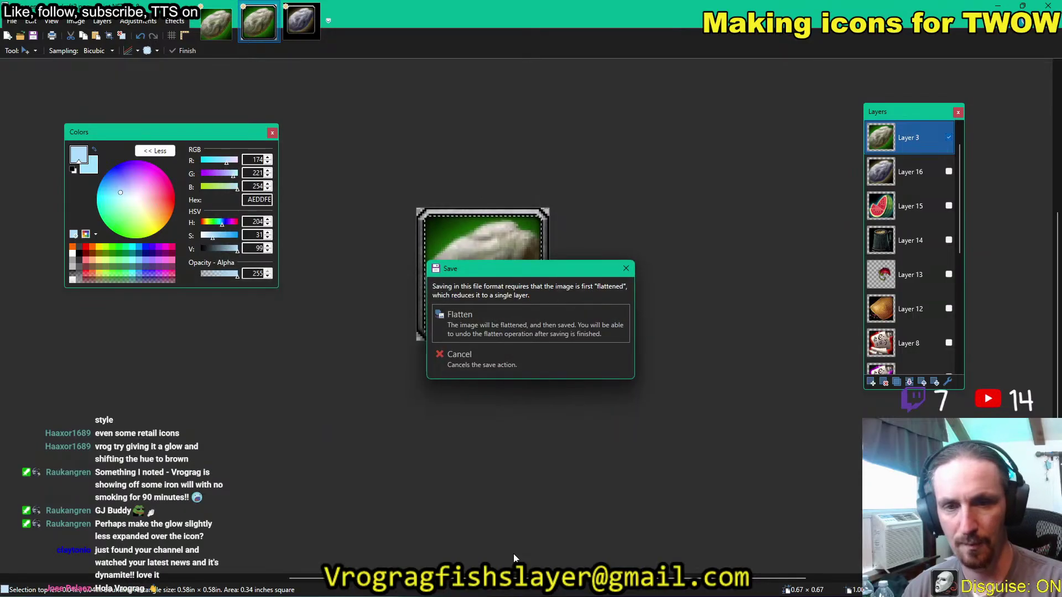
{"action": "key", "text": "Return"}
Undo the flattening, the repositioning and the pasted icon in the border template image.
{"action": "key", "text": "ctrl+z"}
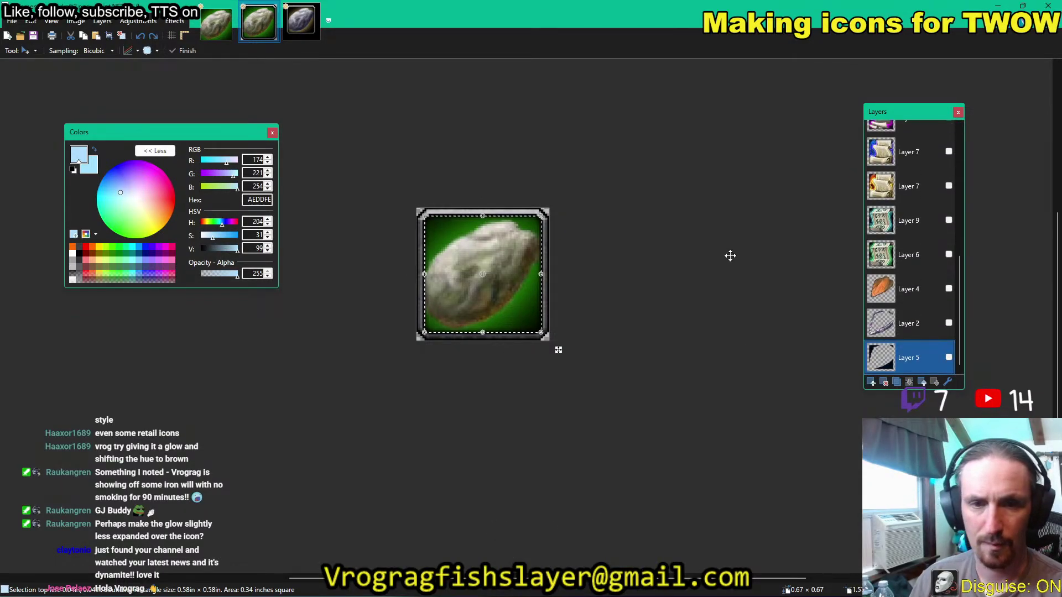
{"action": "key", "text": "ctrl+z"}
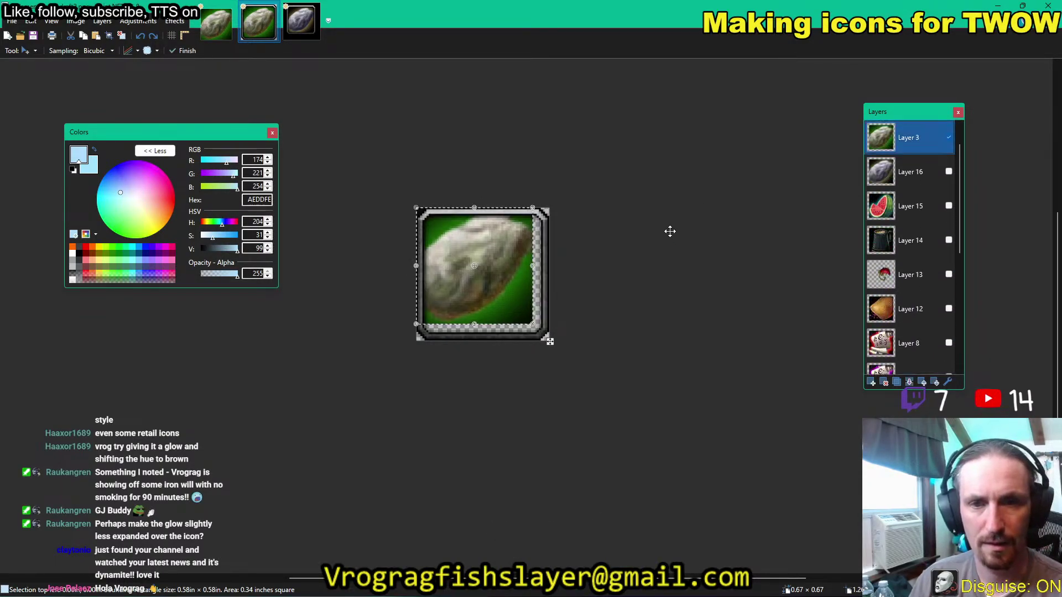
{"action": "key", "text": "ctrl+z"}
In the ore image, undo the selection, both layer merges and the Hue/Saturation change, and hide the green glow layer.
{"action": "left_click", "coordinate": [226, 34]}
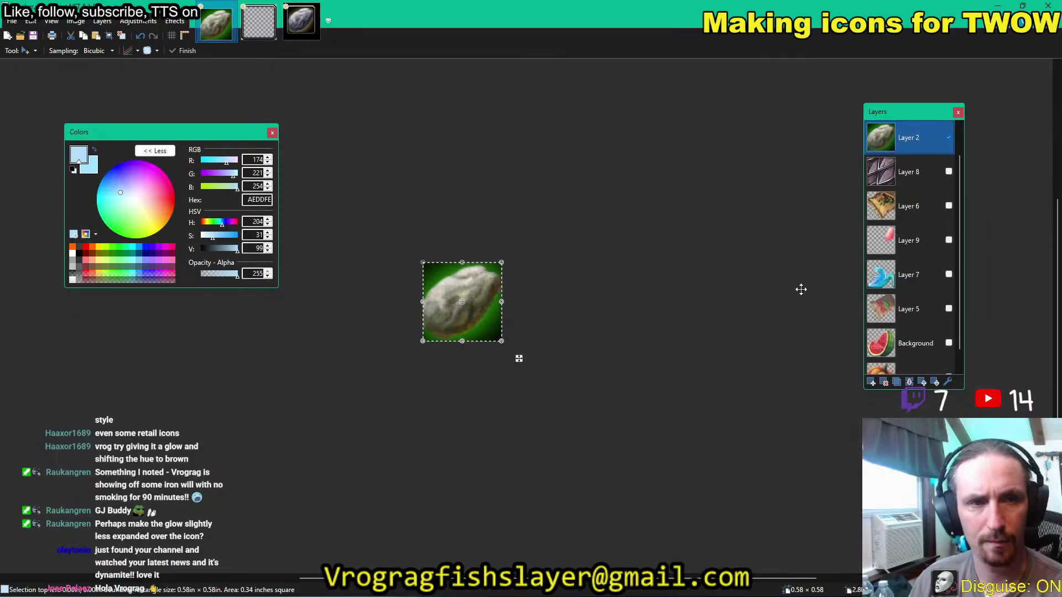
{"action": "key", "text": "ctrl+z"}
{"action": "key", "text": "ctrl+z"}
{"action": "key", "text": "ctrl+z"}
{"action": "key", "text": "ctrl+z"}
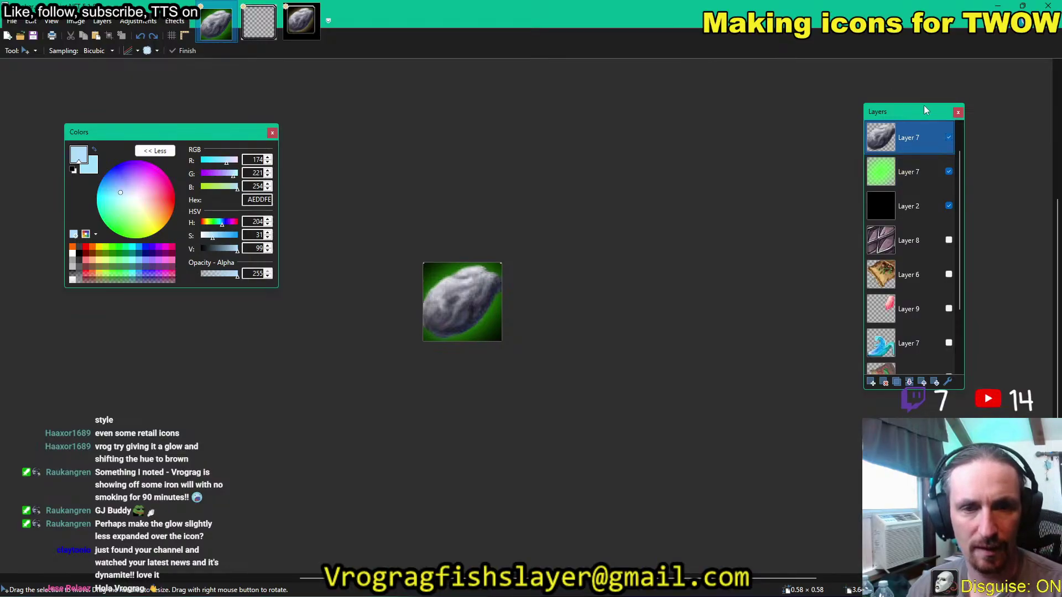
{"action": "left_click", "coordinate": [949, 172]}
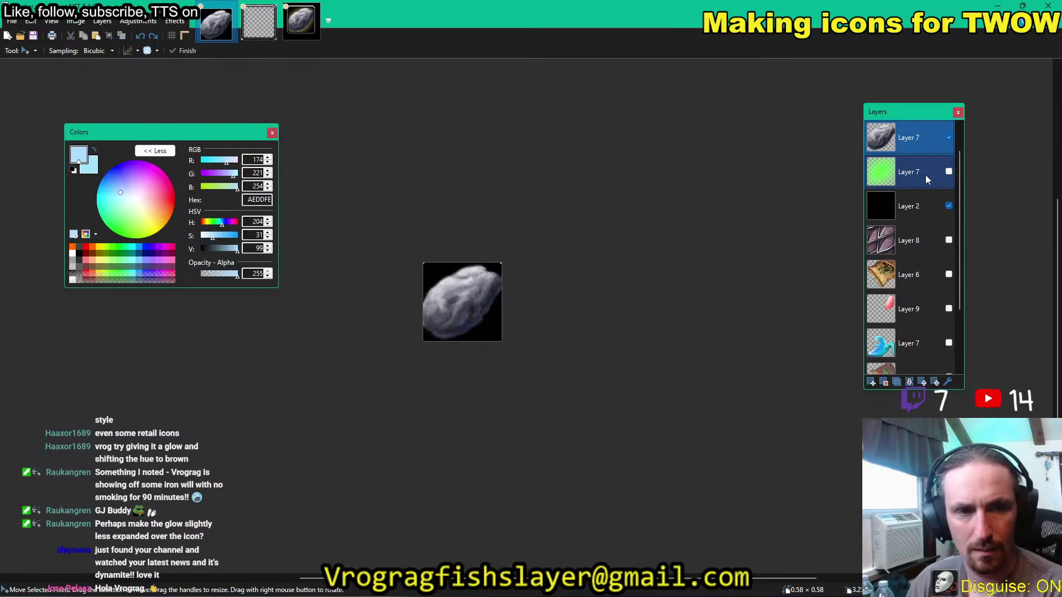
Duplicate the grey ore layer and make the lower copy the active layer.
{"action": "key", "text": "ctrl+z"}
{"action": "key", "text": "ctrl+y"}
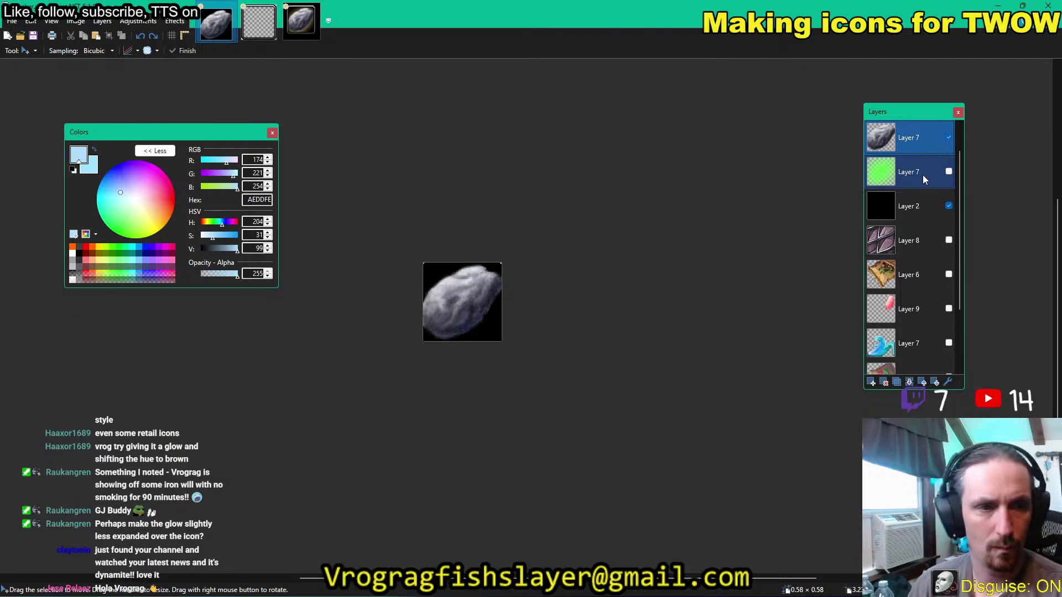
{"action": "left_click", "coordinate": [929, 175]}
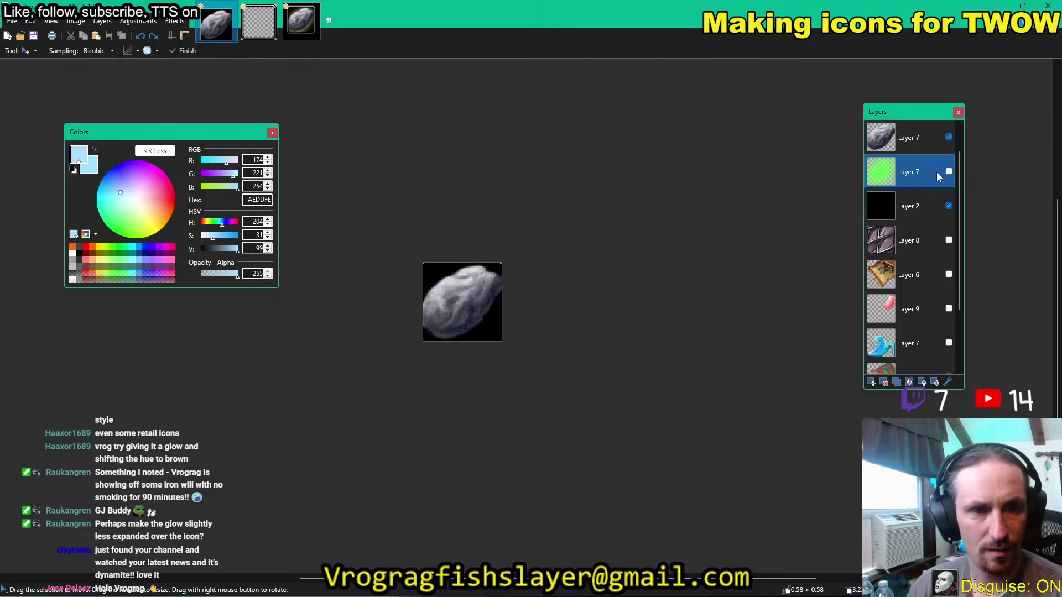
{"action": "left_click", "coordinate": [924, 144]}
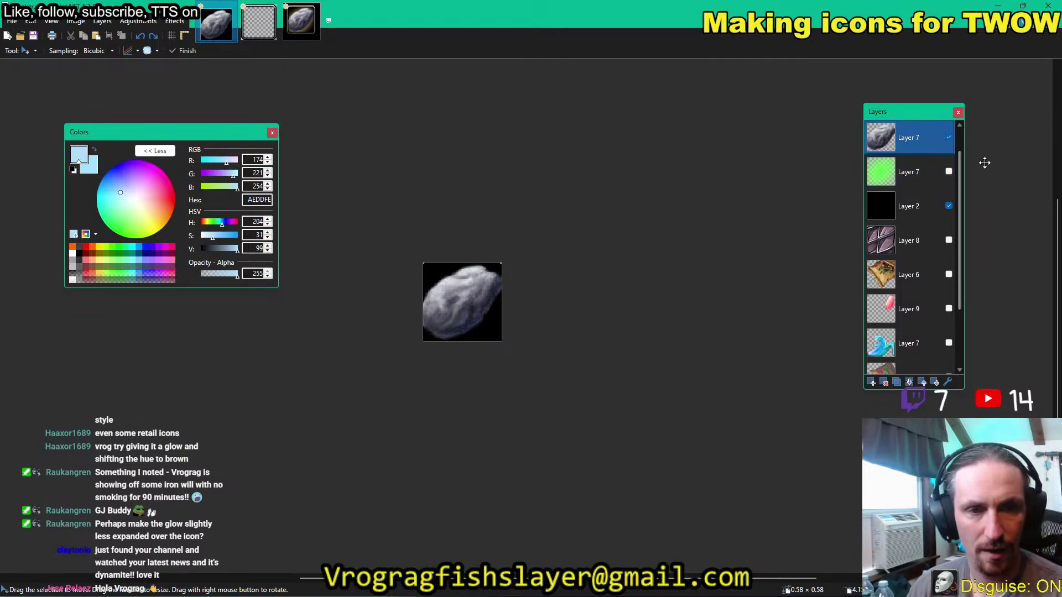
{"action": "left_click", "coordinate": [896, 382]}
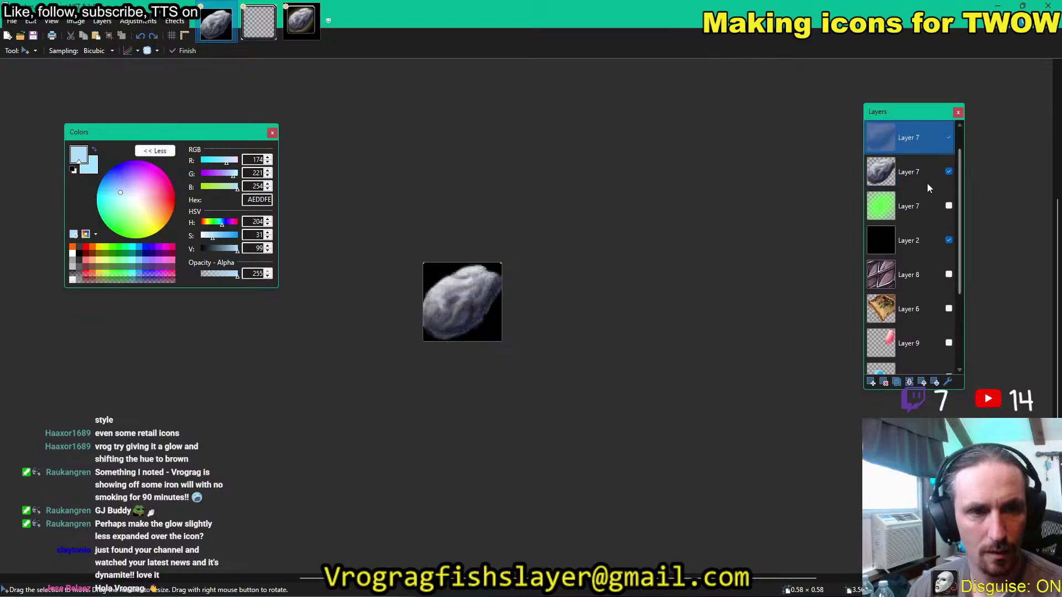
{"action": "left_click", "coordinate": [924, 175]}
{"action": "left_click", "coordinate": [175, 21]}
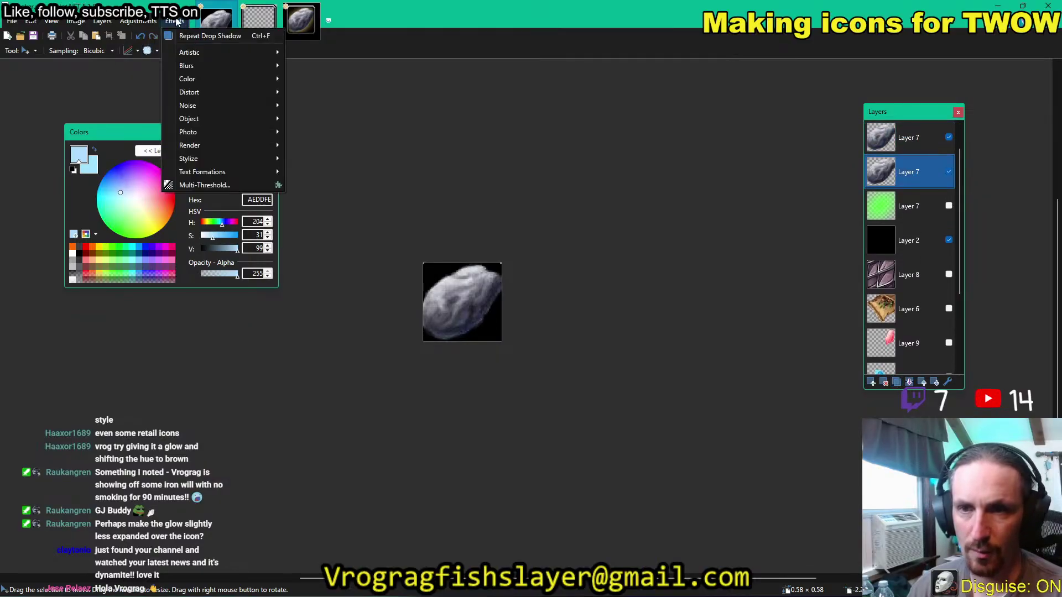
{"action": "mouse_move", "coordinate": [224, 120]}
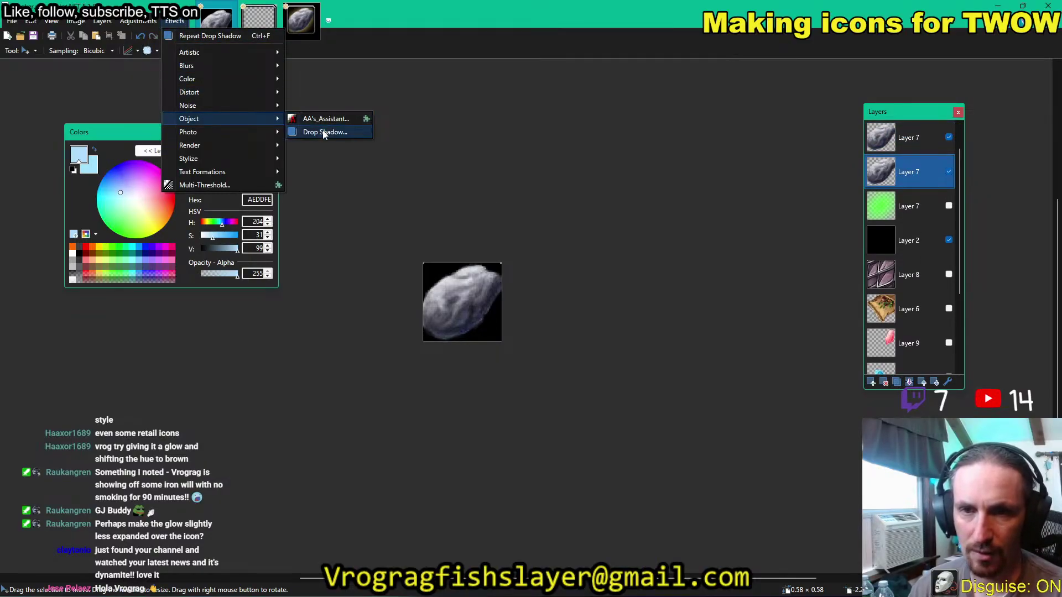
{"action": "left_click", "coordinate": [324, 130]}
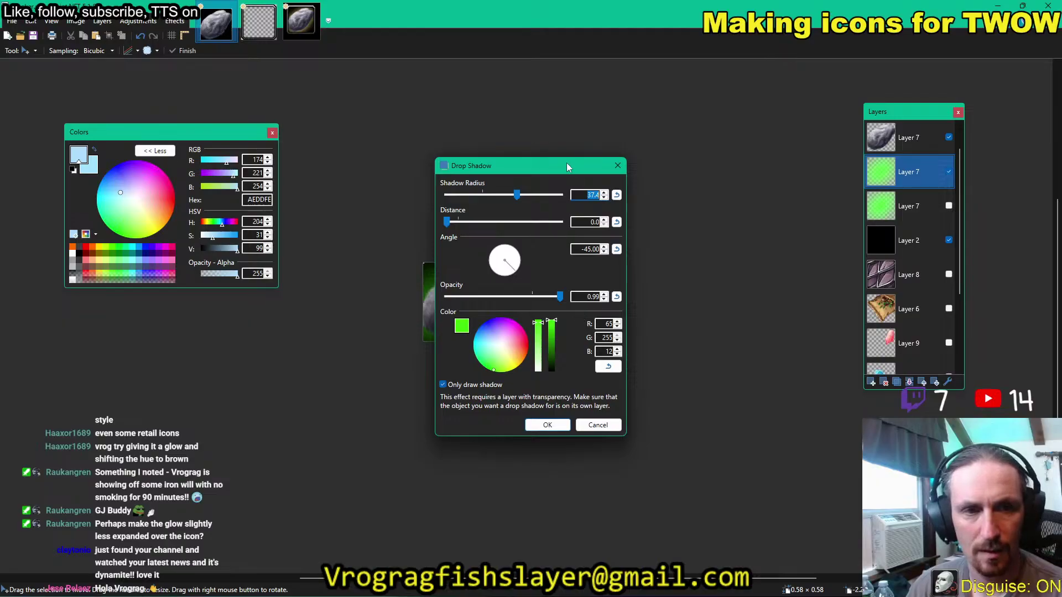
{"action": "left_click_drag", "start_coordinate": [566, 163], "coordinate": [708, 141]}
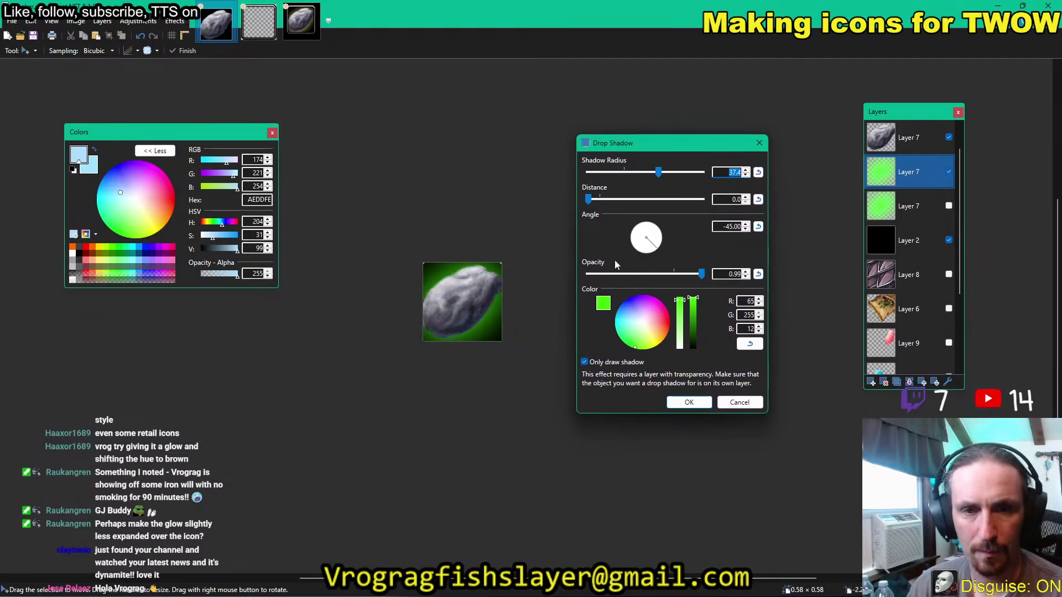
{"action": "left_click", "coordinate": [740, 403]}
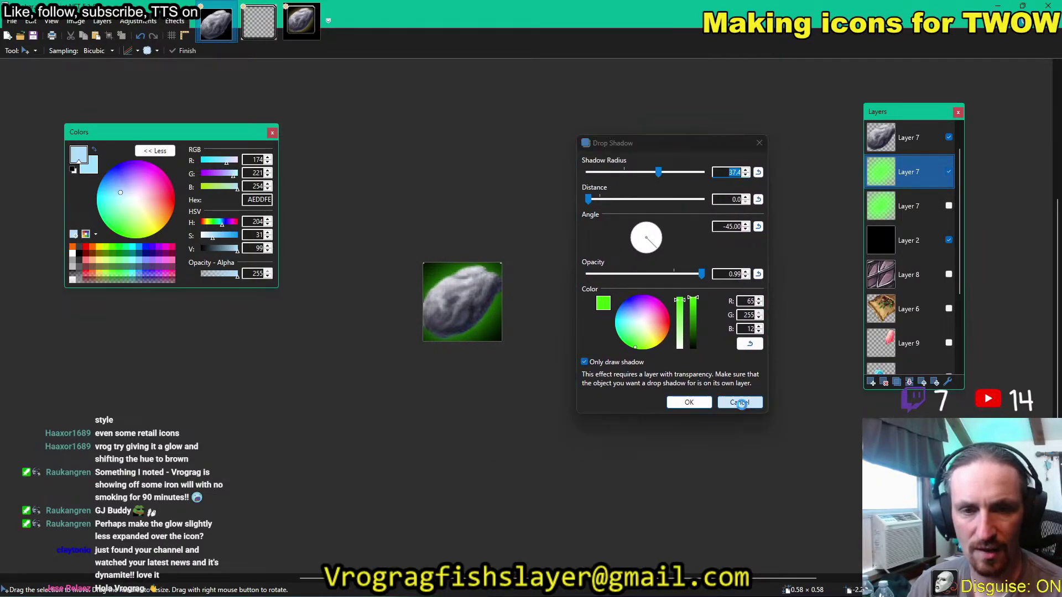
Apply a shadow-only green Drop Shadow with radius 18.2 and distance 0 to the lower ore copy.
{"action": "scroll", "coordinate": [521, 378], "scroll_direction": "up", "scroll_amount": 2, "text": "ctrl"}
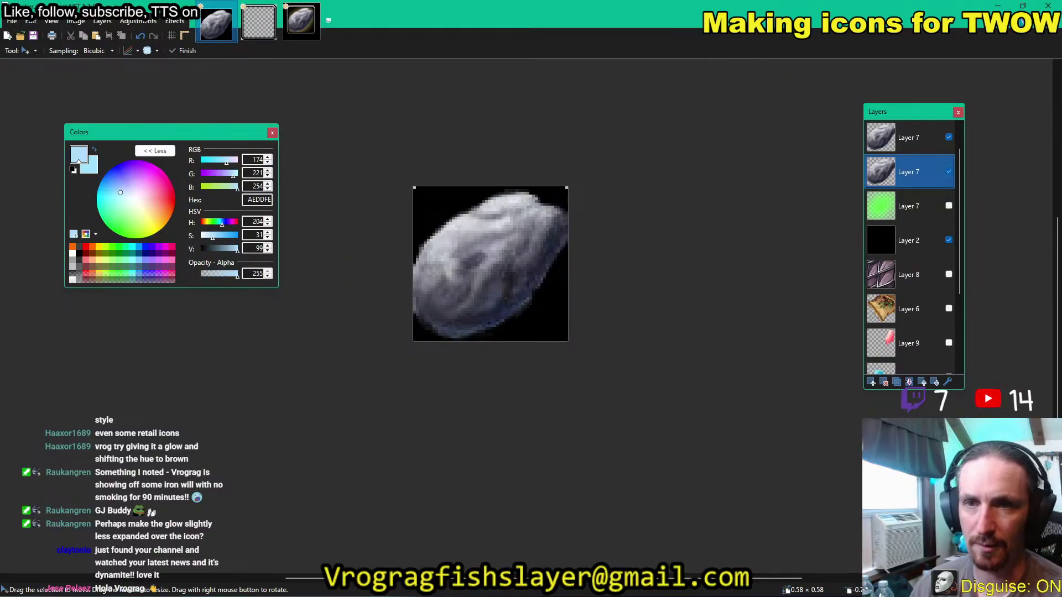
{"action": "left_click", "coordinate": [176, 22]}
{"action": "left_click", "coordinate": [179, 22]}
{"action": "left_click", "coordinate": [179, 22]}
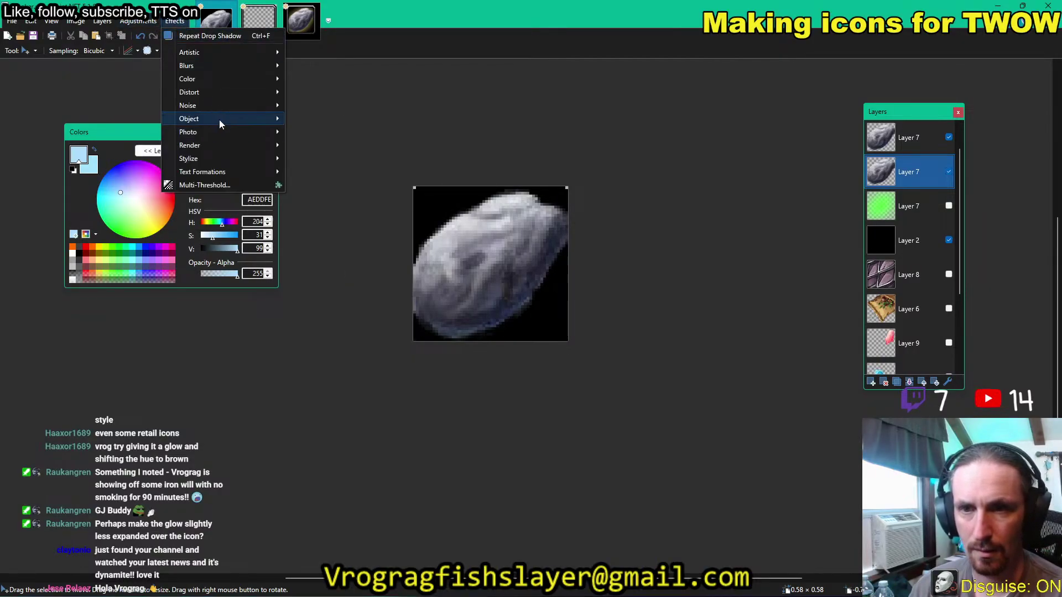
{"action": "mouse_move", "coordinate": [247, 120]}
{"action": "left_click", "coordinate": [349, 132]}
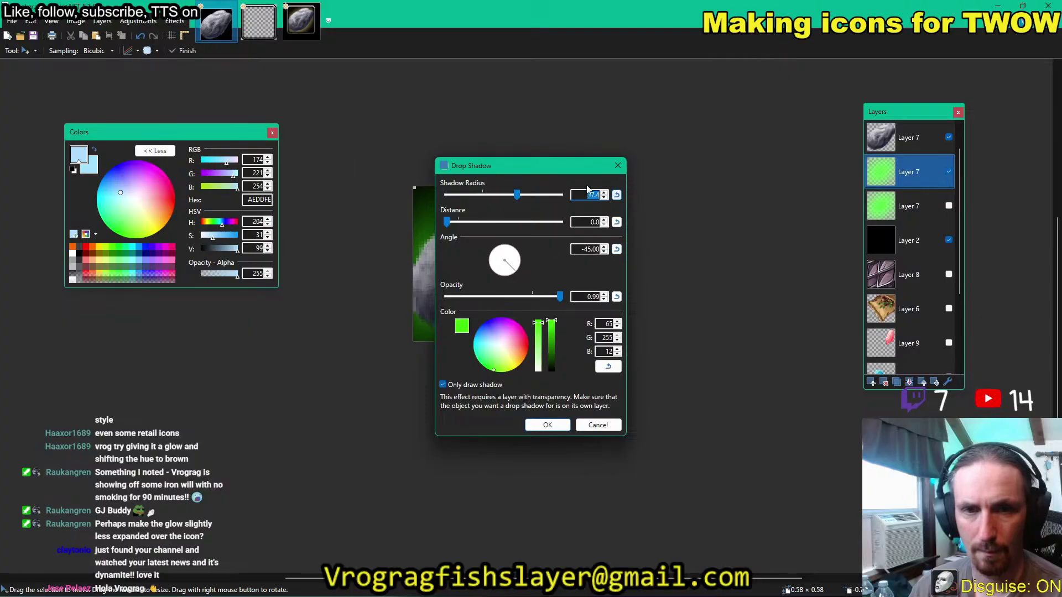
{"action": "left_click_drag", "start_coordinate": [552, 169], "coordinate": [723, 126]}
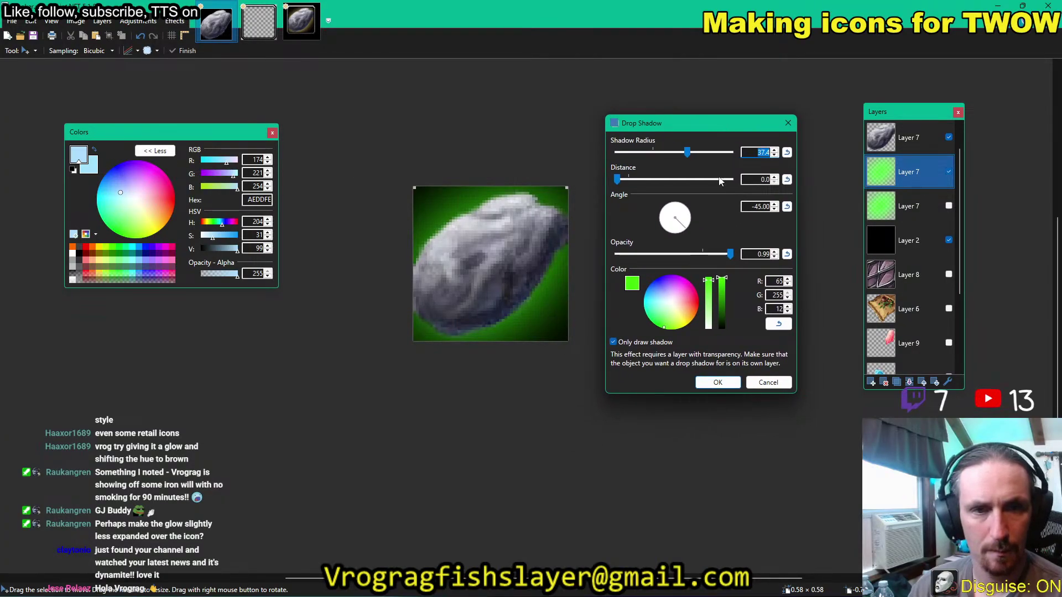
{"action": "left_click_drag", "start_coordinate": [689, 159], "coordinate": [666, 156]}
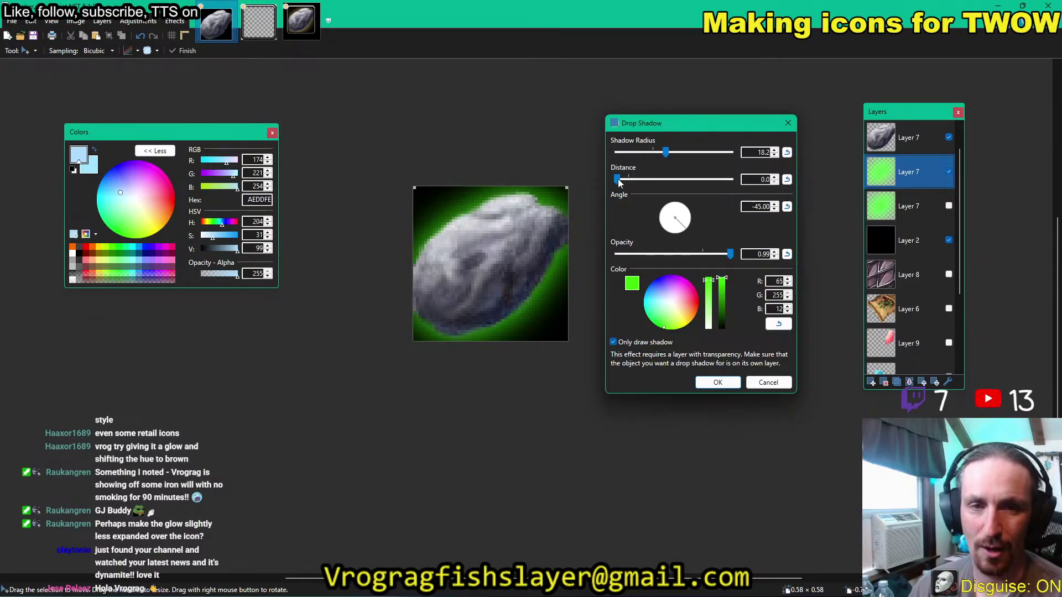
{"action": "left_click_drag", "start_coordinate": [619, 183], "coordinate": [564, 205]}
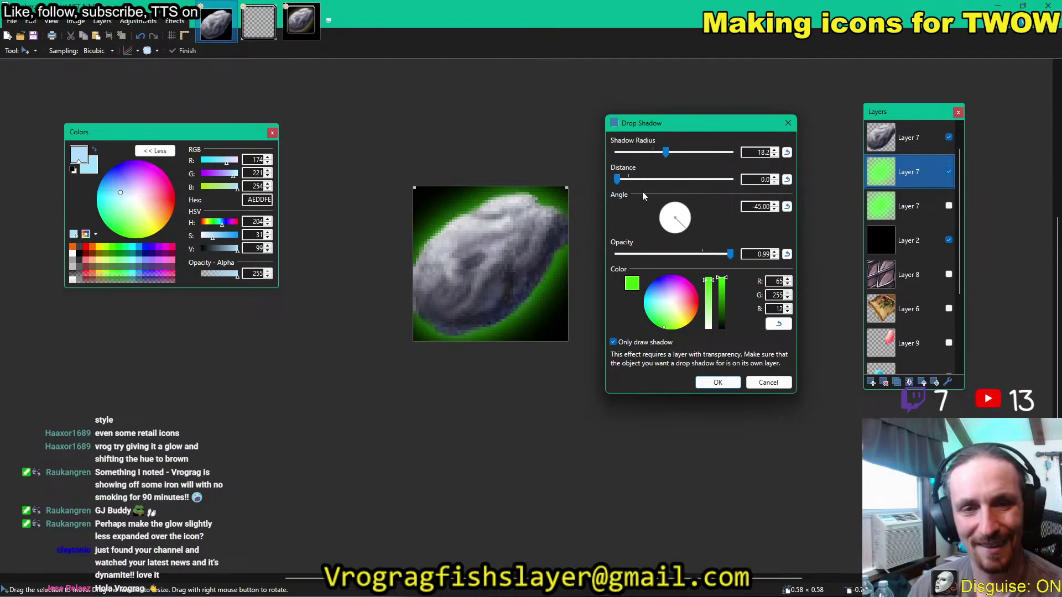
{"action": "left_click", "coordinate": [718, 382]}
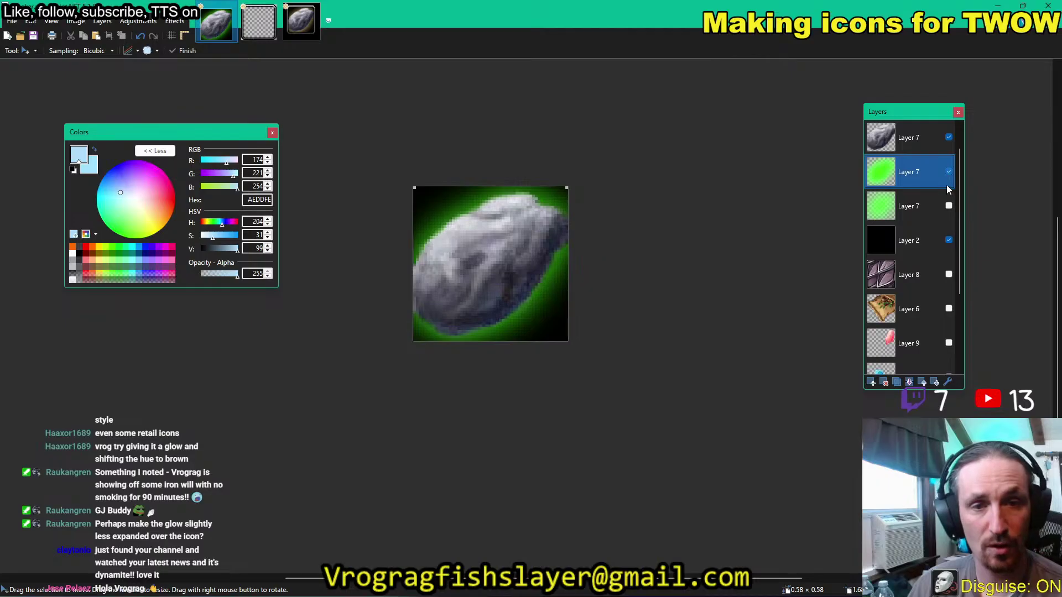
Compare the tighter and wider green glow layers behind the ore, finishing with only the tighter glow shown.
{"action": "left_click", "coordinate": [949, 170]}
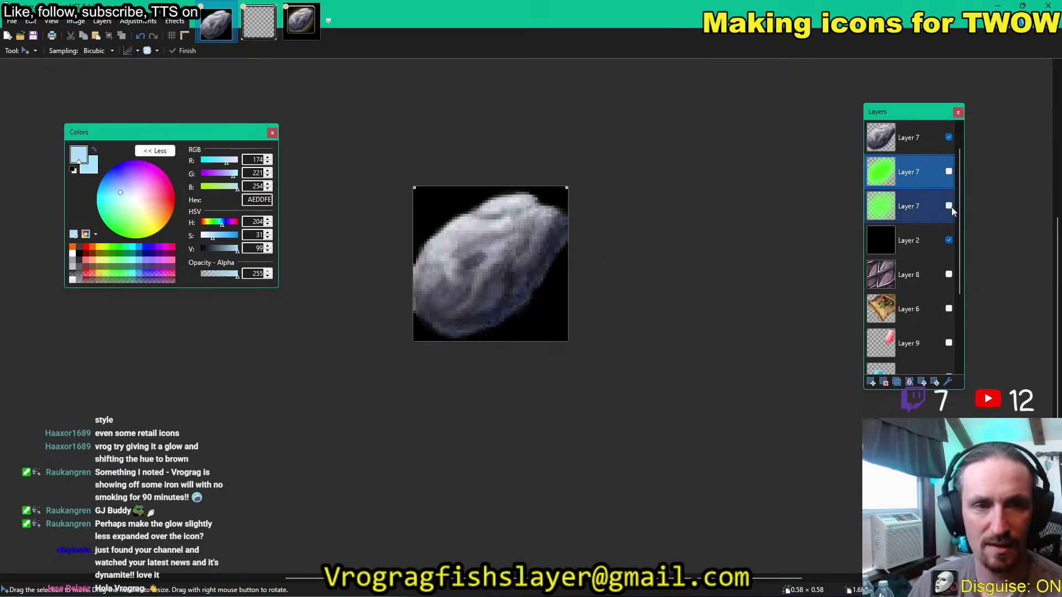
{"action": "left_click", "coordinate": [950, 206]}
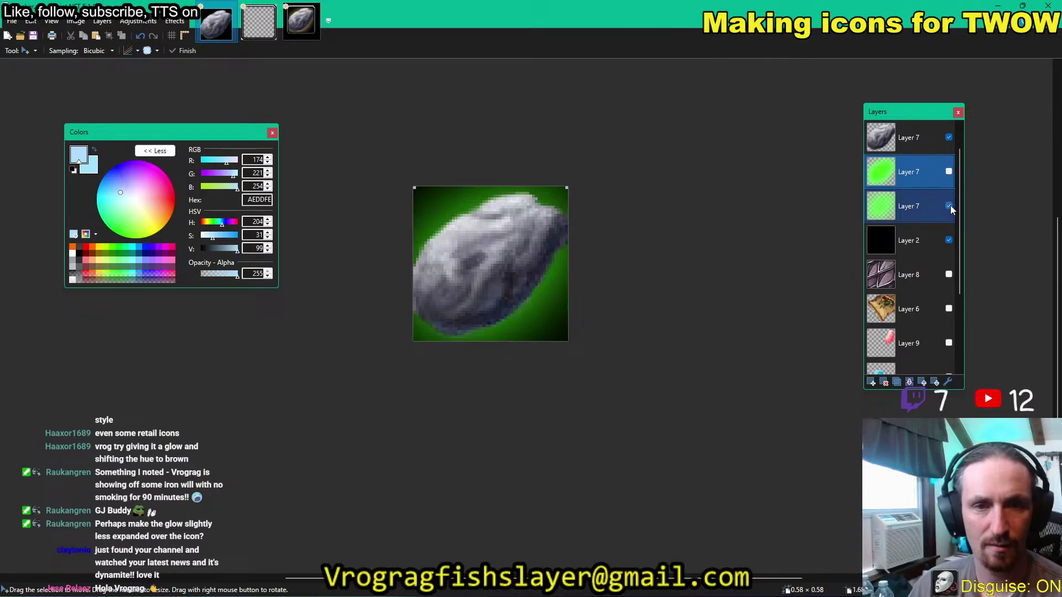
{"action": "left_click", "coordinate": [948, 171]}
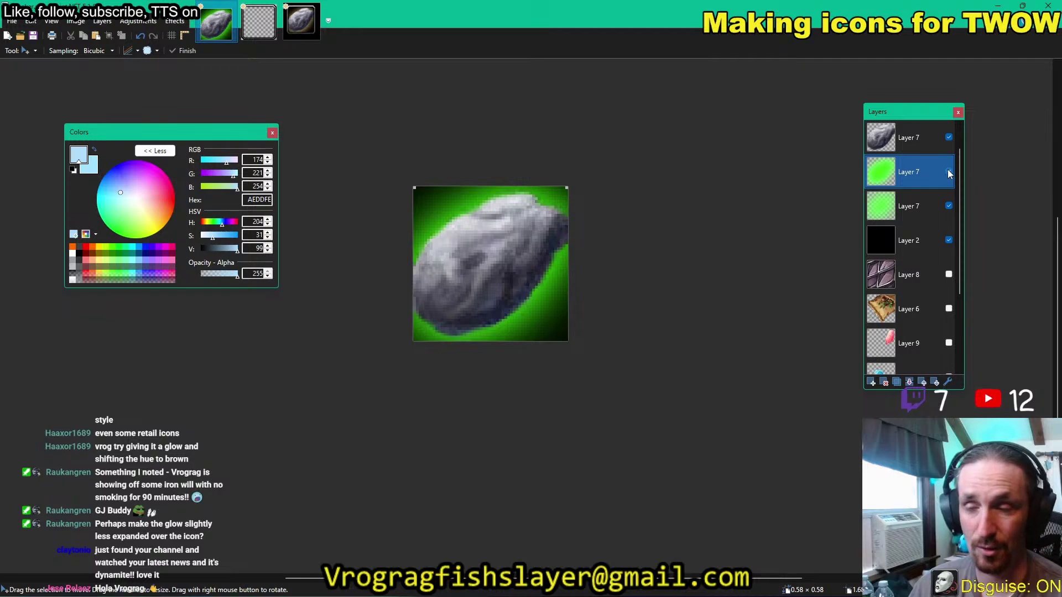
{"action": "left_click", "coordinate": [948, 171]}
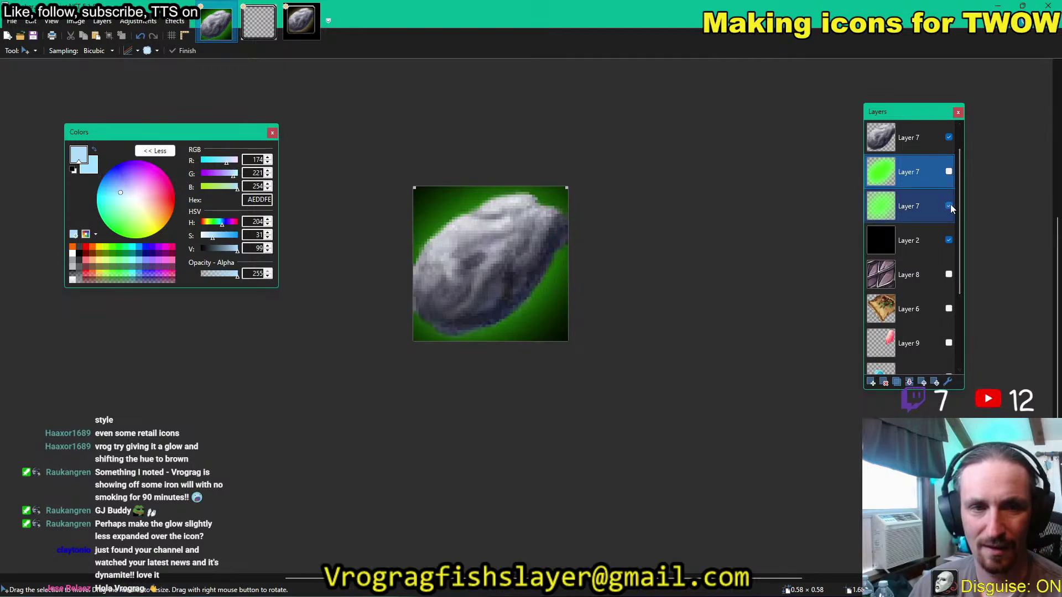
{"action": "left_click", "coordinate": [949, 207]}
{"action": "left_click", "coordinate": [950, 172]}
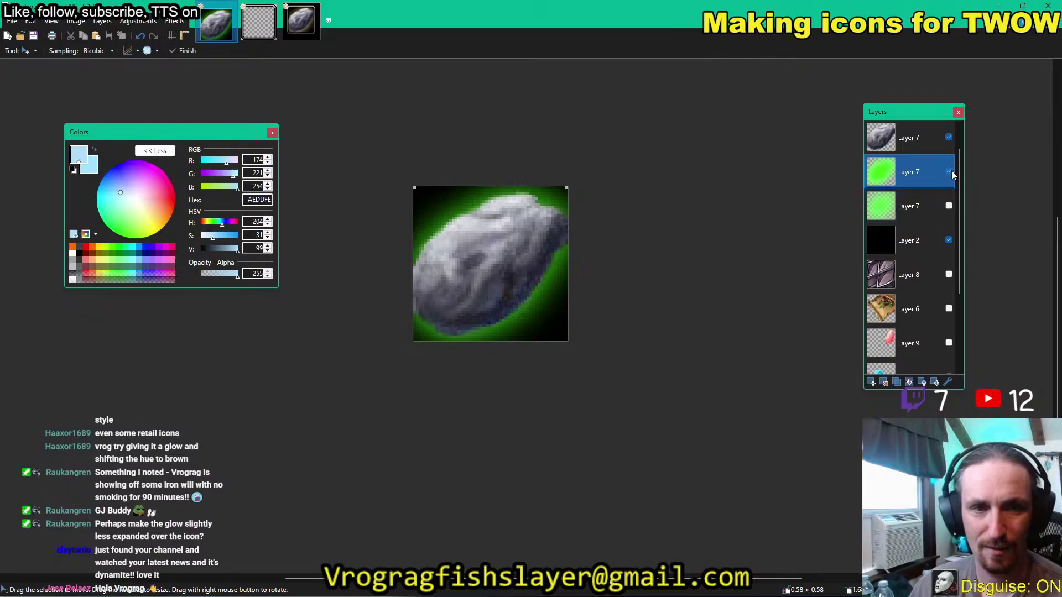
{"action": "left_click", "coordinate": [950, 172]}
{"action": "left_click", "coordinate": [949, 206]}
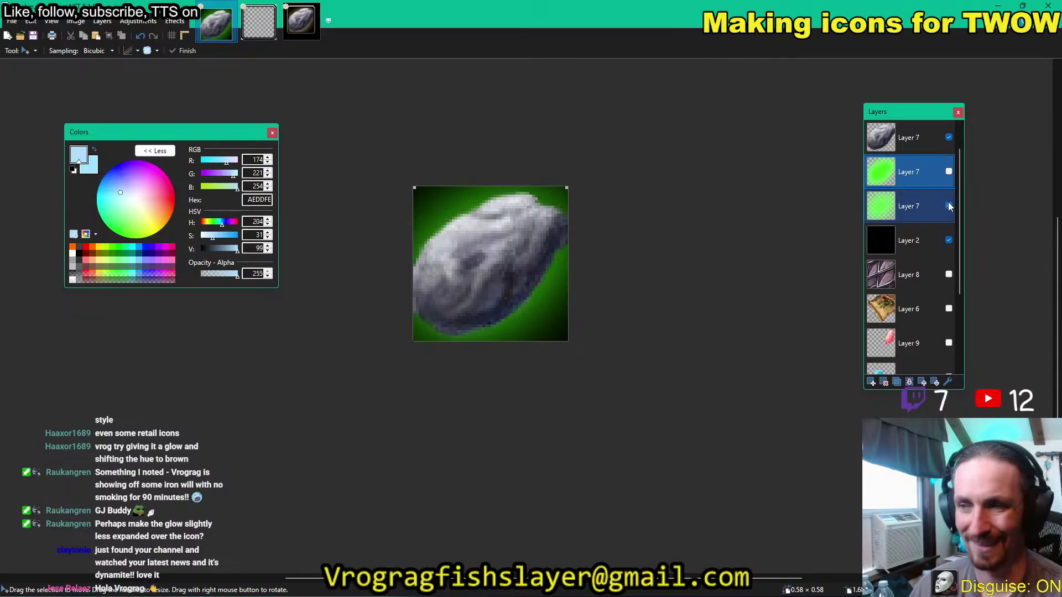
{"action": "left_click", "coordinate": [950, 205]}
{"action": "left_click", "coordinate": [949, 172]}
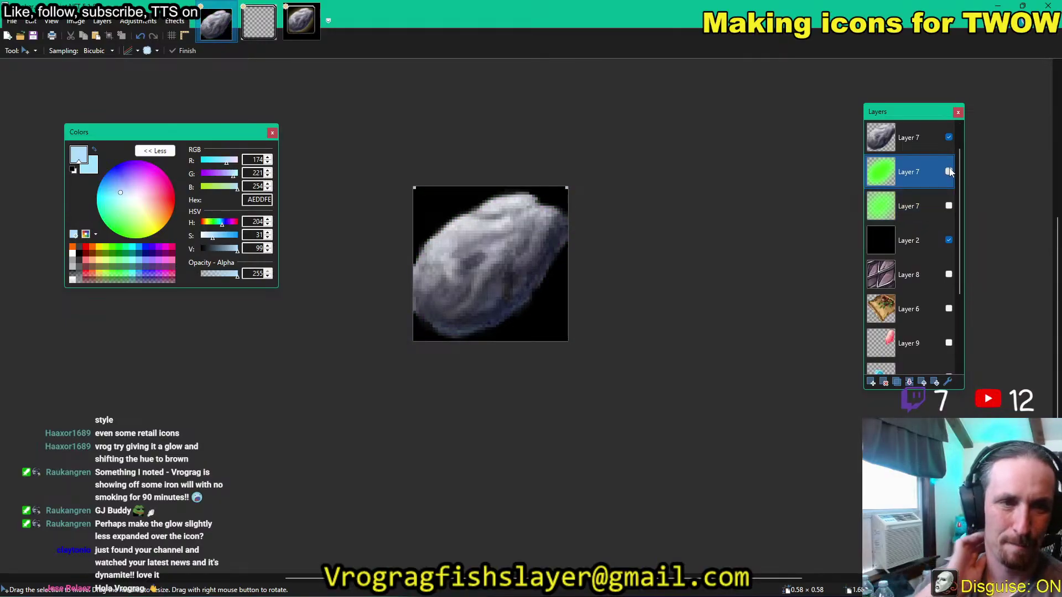
Try a Hue/Saturation adjustment on the top ore layer with hue -7, saturation 131 and lightness -2, and undo it.
{"action": "left_click", "coordinate": [927, 141]}
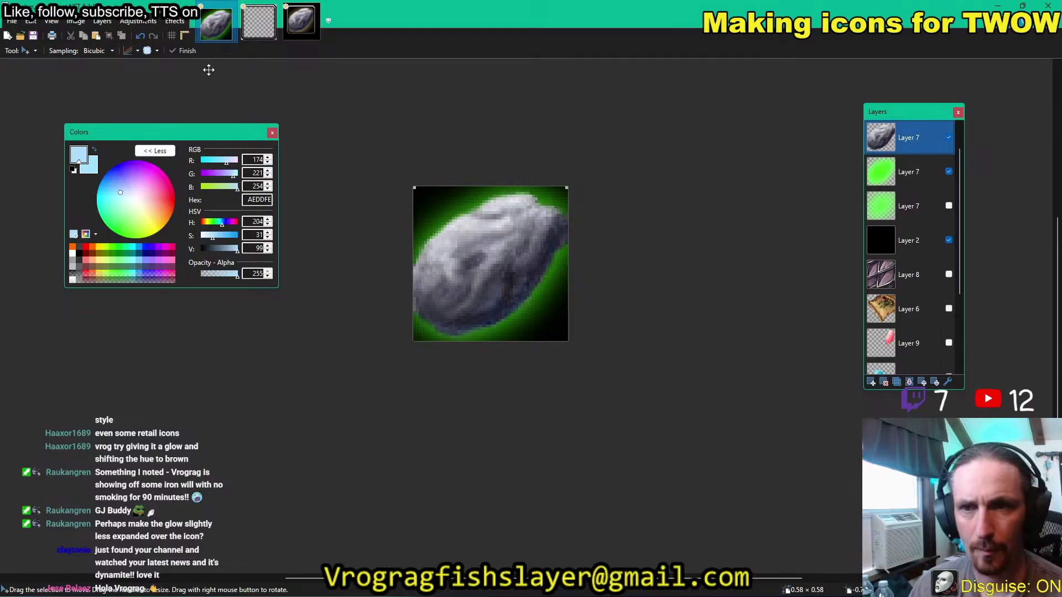
{"action": "left_click", "coordinate": [175, 21]}
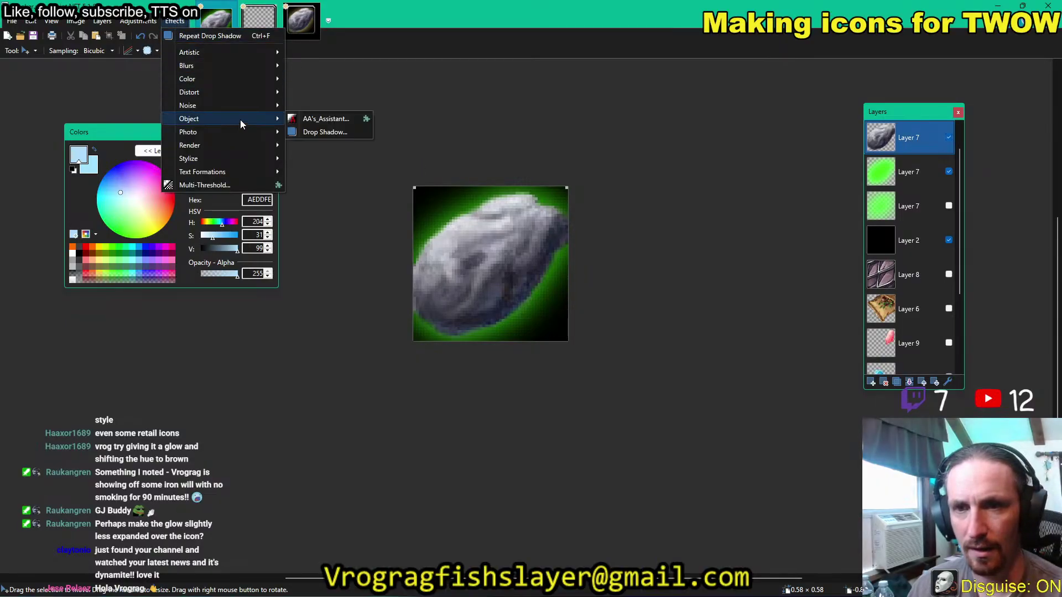
{"action": "left_click", "coordinate": [175, 21]}
{"action": "left_click", "coordinate": [136, 21]}
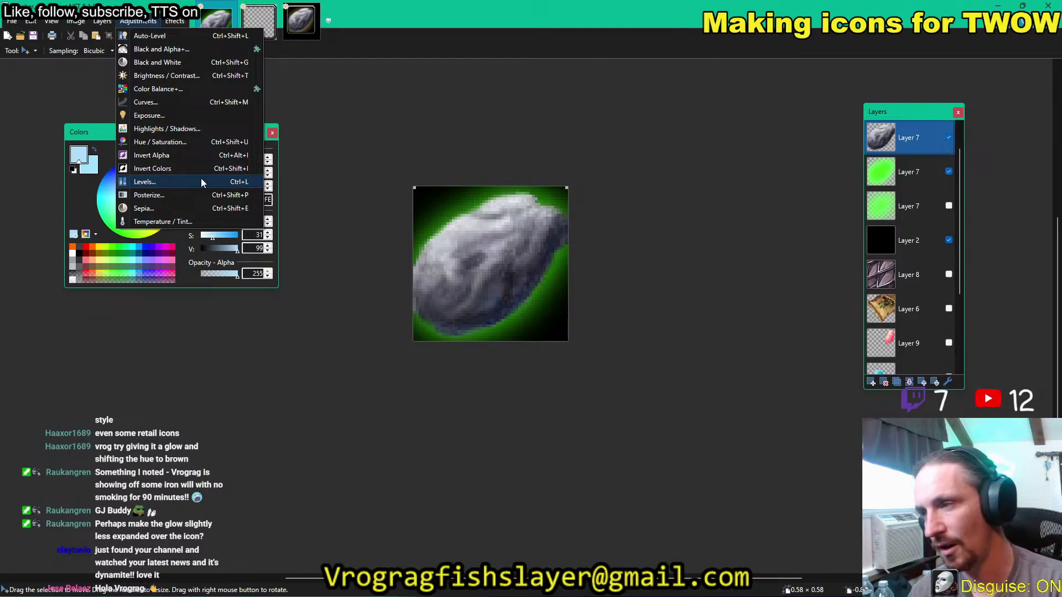
{"action": "left_click", "coordinate": [204, 141]}
{"action": "left_click_drag", "start_coordinate": [535, 241], "coordinate": [728, 223]}
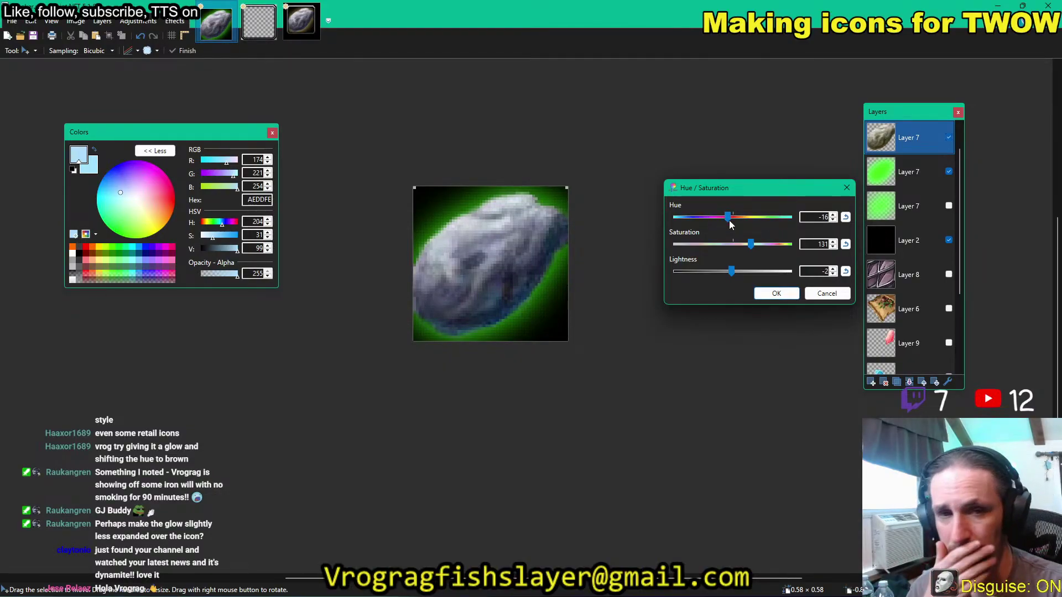
{"action": "left_click_drag", "start_coordinate": [726, 222], "coordinate": [697, 223]}
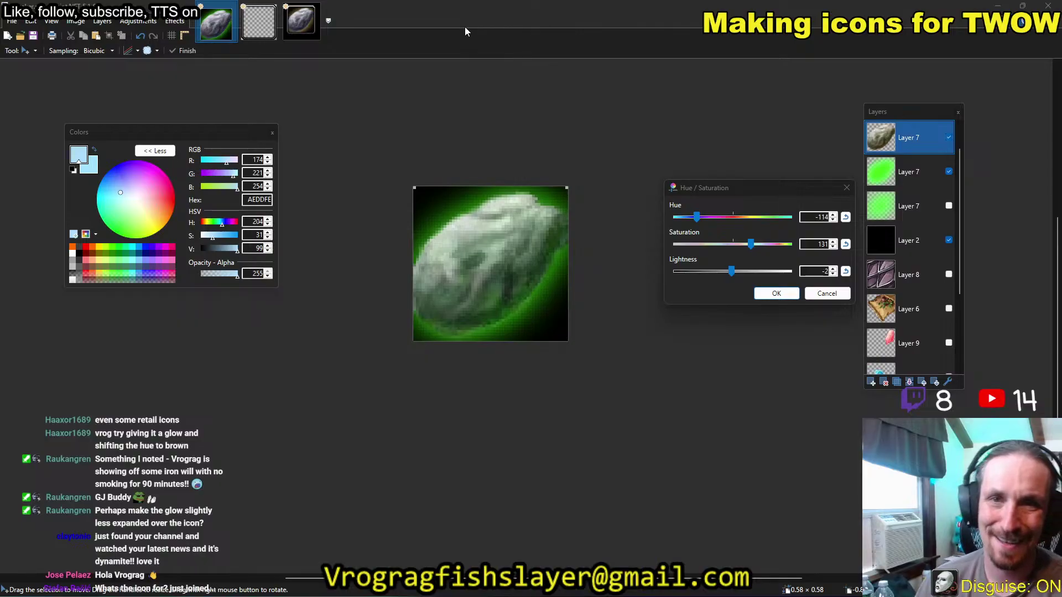
{"action": "left_click", "coordinate": [470, 8]}
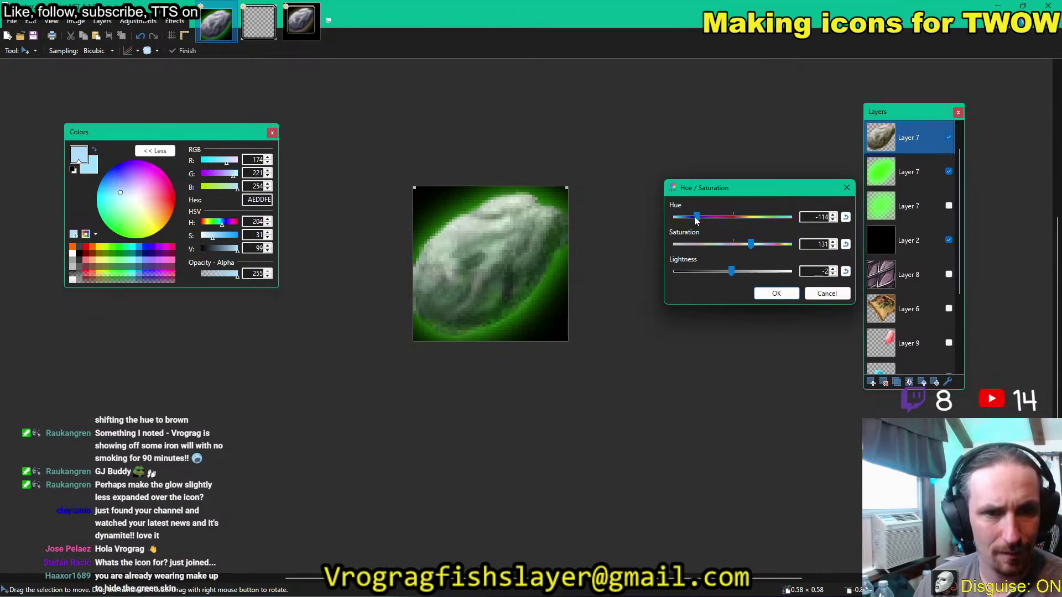
{"action": "left_click_drag", "start_coordinate": [697, 216], "coordinate": [730, 217]}
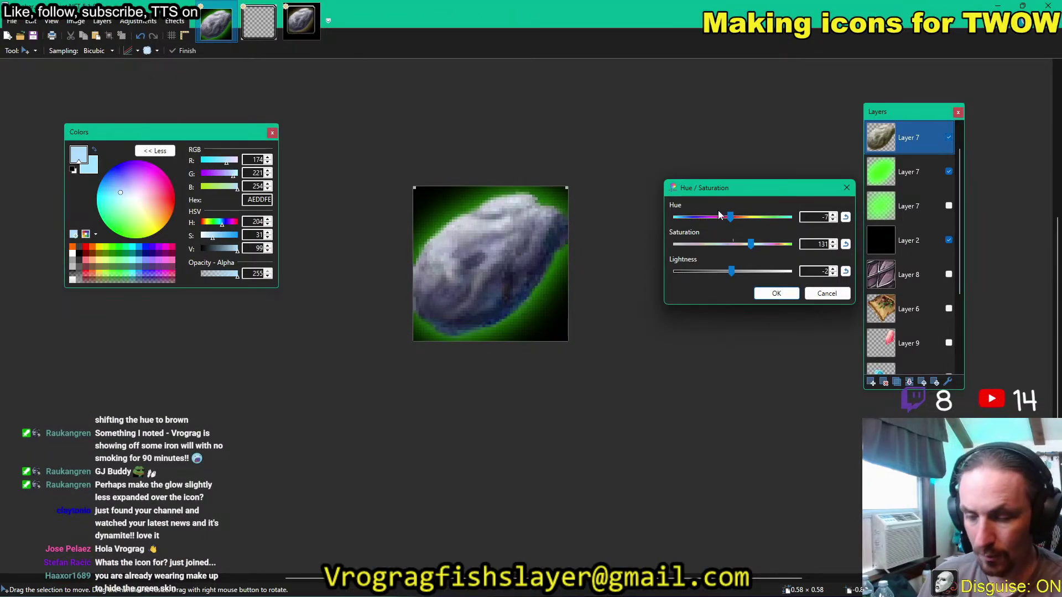
{"action": "left_click", "coordinate": [776, 293]}
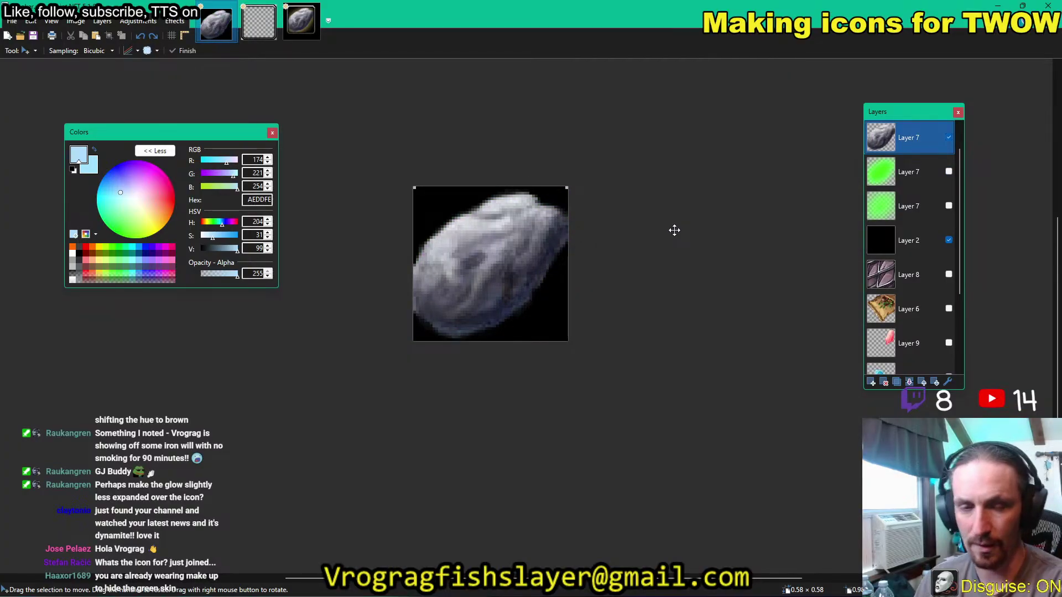
{"action": "key", "text": "ctrl+z"}
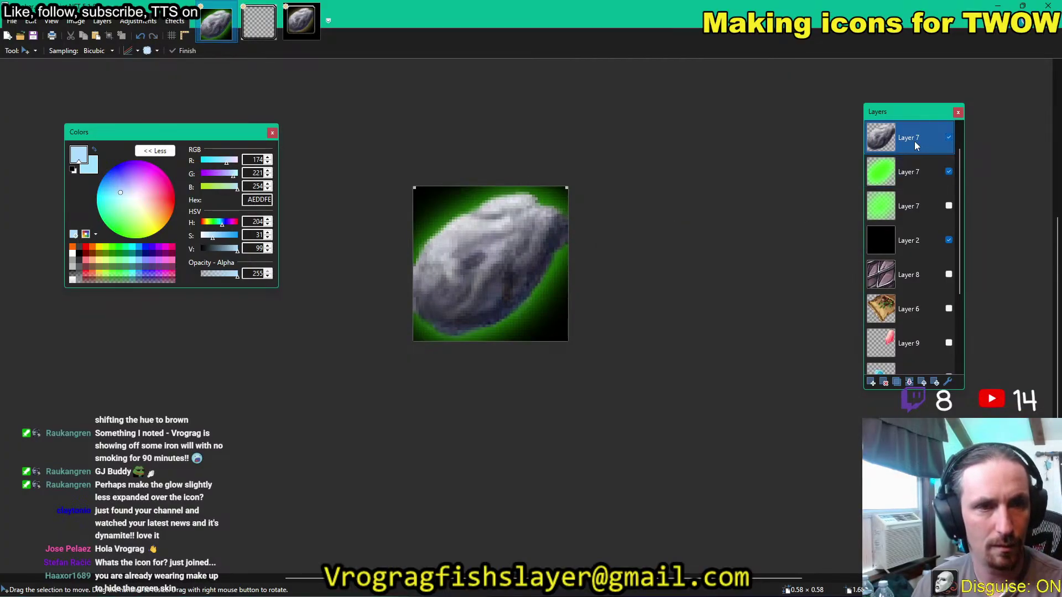
Apply a Hue/Saturation adjustment to the top ore layer with hue -180, saturation 128 and lightness -2.
{"action": "left_click", "coordinate": [127, 22]}
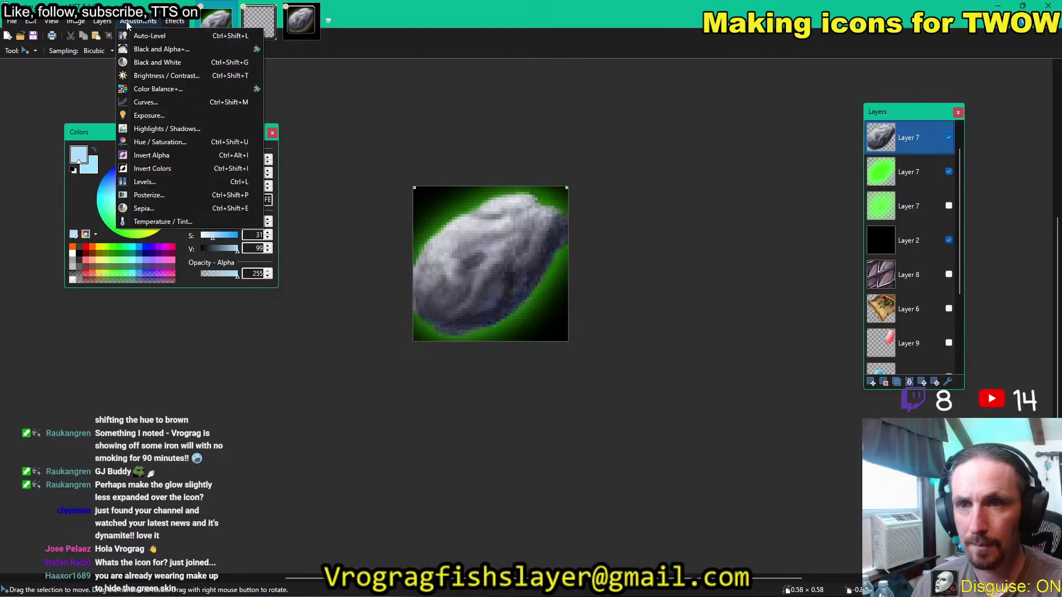
{"action": "left_click", "coordinate": [191, 145]}
{"action": "left_click_drag", "start_coordinate": [539, 243], "coordinate": [744, 216]}
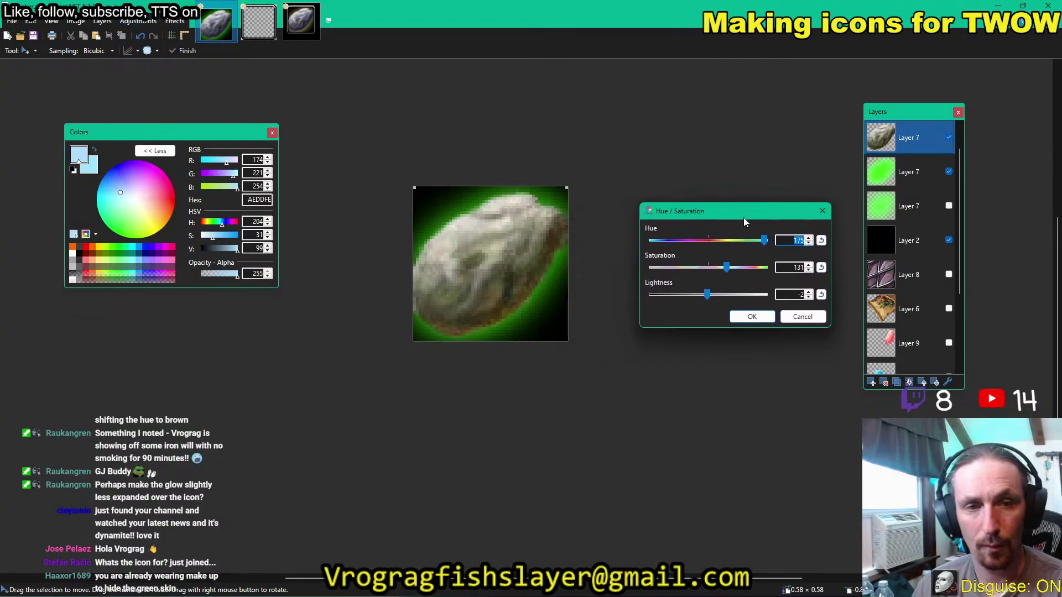
{"action": "left_click_drag", "start_coordinate": [726, 269], "coordinate": [710, 269]}
{"action": "left_click_drag", "start_coordinate": [763, 241], "coordinate": [645, 241]}
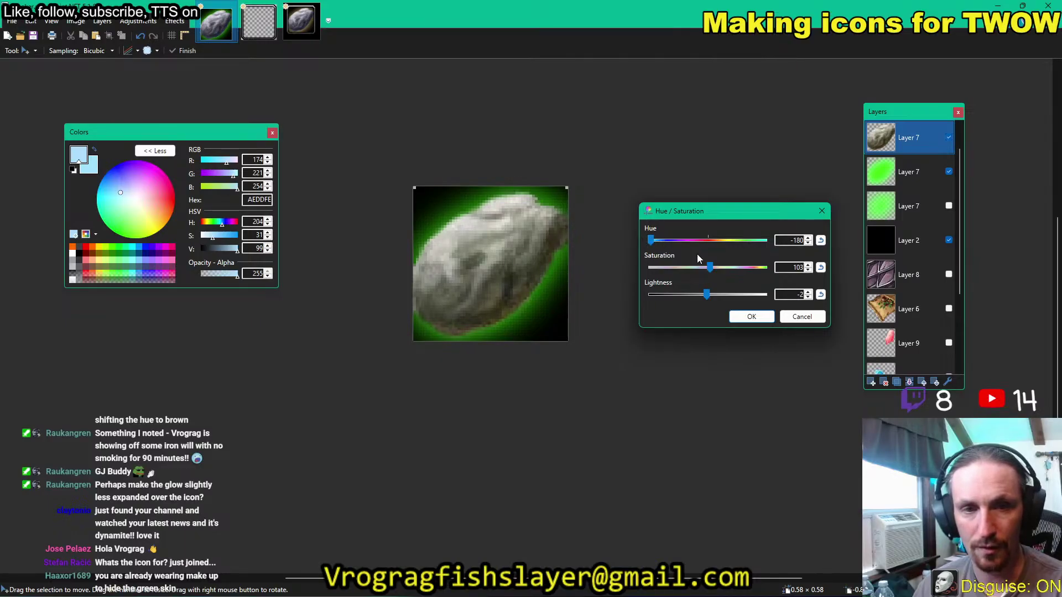
{"action": "left_click_drag", "start_coordinate": [710, 267], "coordinate": [735, 273]}
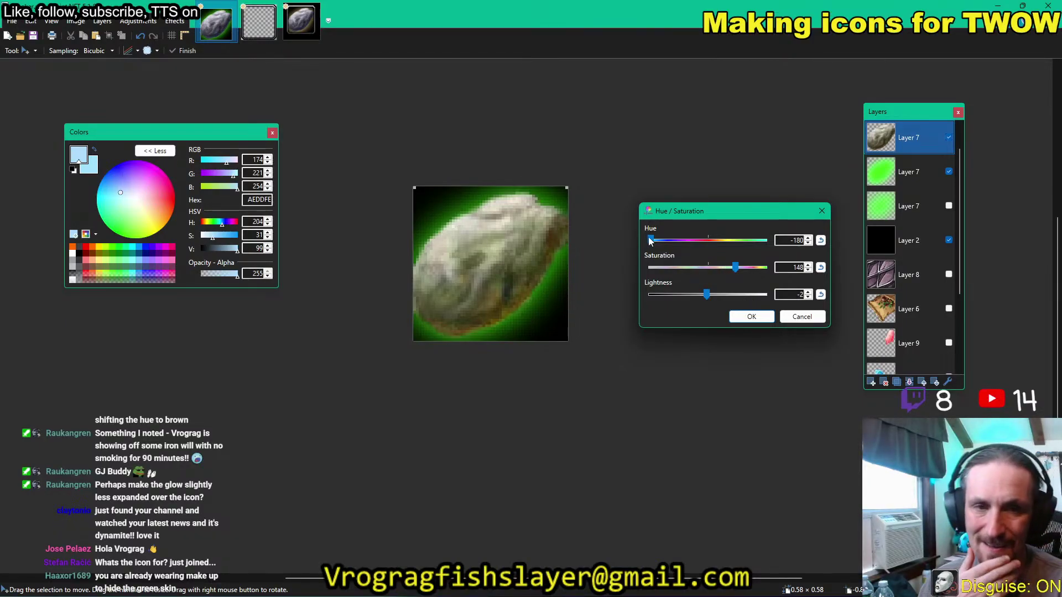
{"action": "left_click_drag", "start_coordinate": [651, 241], "coordinate": [650, 270]}
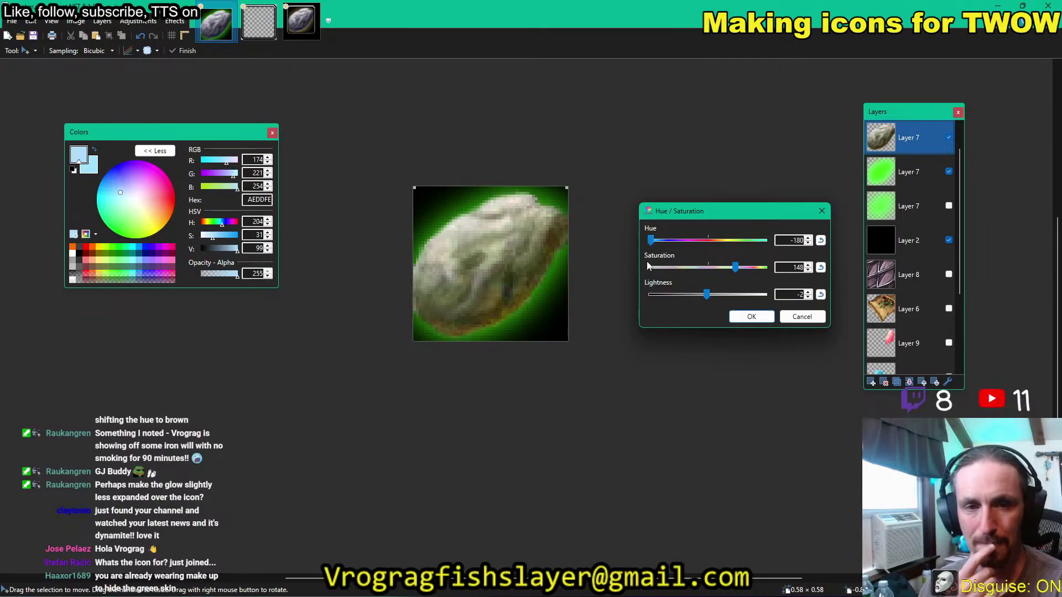
{"action": "mouse_move", "coordinate": [732, 271]}
{"action": "left_mouse_down"}
{"action": "mouse_move", "coordinate": [710, 270]}
{"action": "mouse_move", "coordinate": [723, 269]}
{"action": "left_mouse_up"}
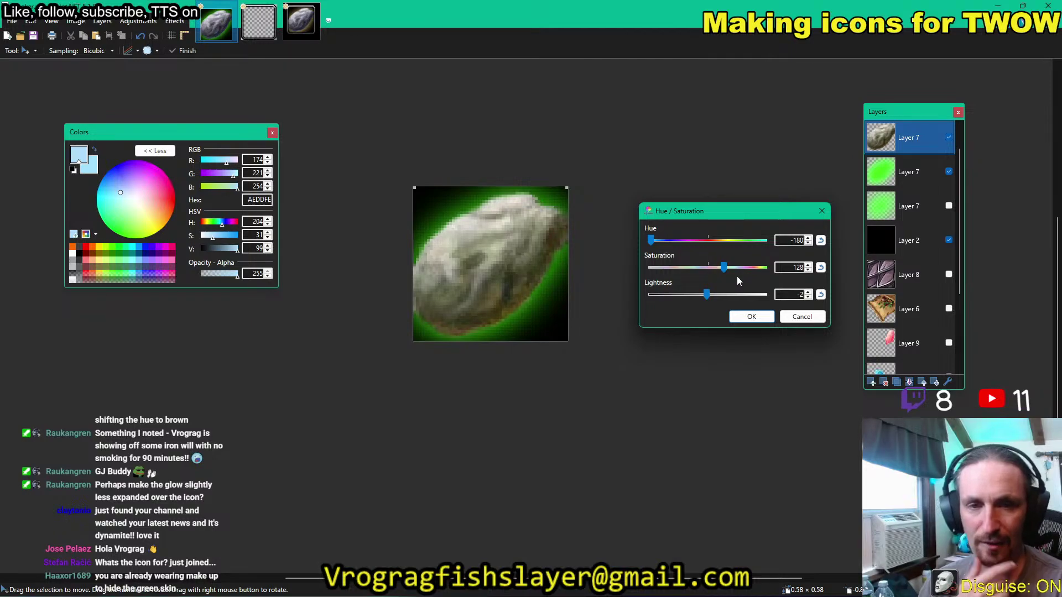
{"action": "left_click", "coordinate": [751, 317]}
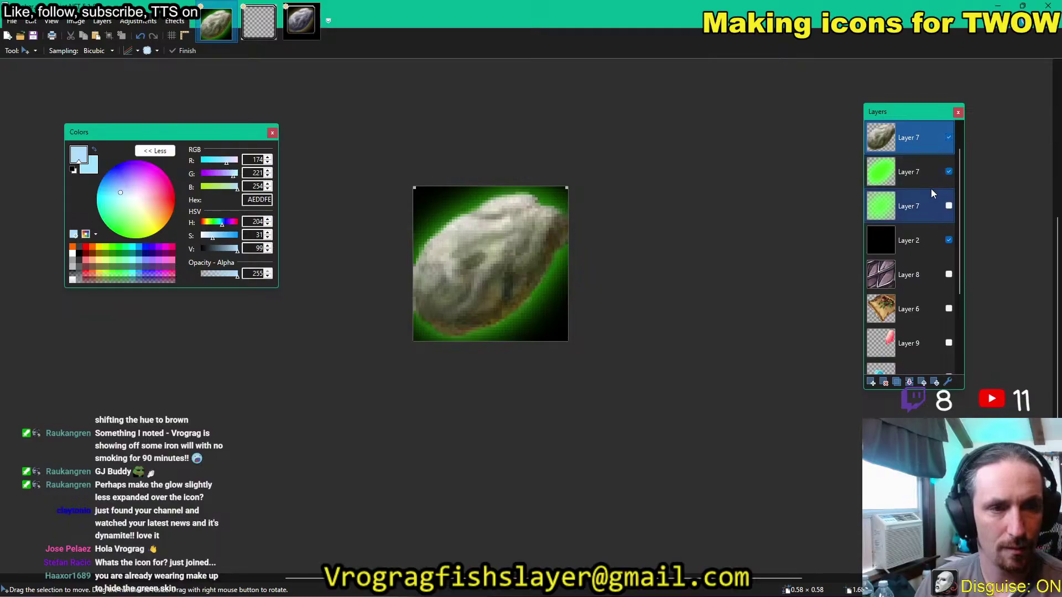
Move the hidden wider glow layer below the black background, then merge the ore and tighter glow down into the background.
{"action": "left_click_drag", "start_coordinate": [929, 248], "coordinate": [912, 209]}
{"action": "left_click", "coordinate": [910, 382]}
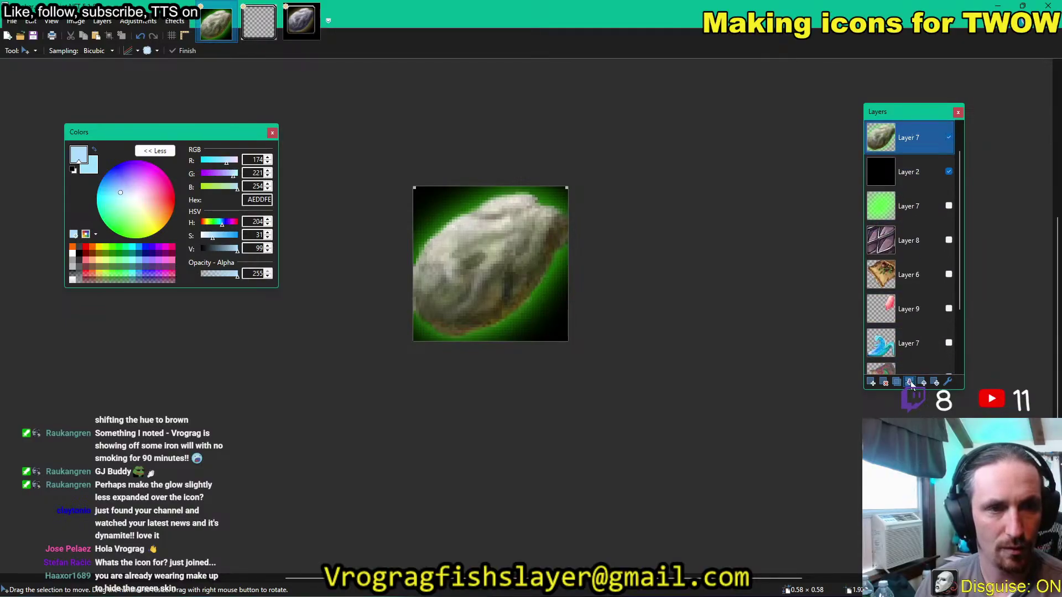
{"action": "left_click", "coordinate": [909, 382]}
Copy the whole merged ore icon and paste it inside the frame in the icon border document.
{"action": "key", "text": "s"}
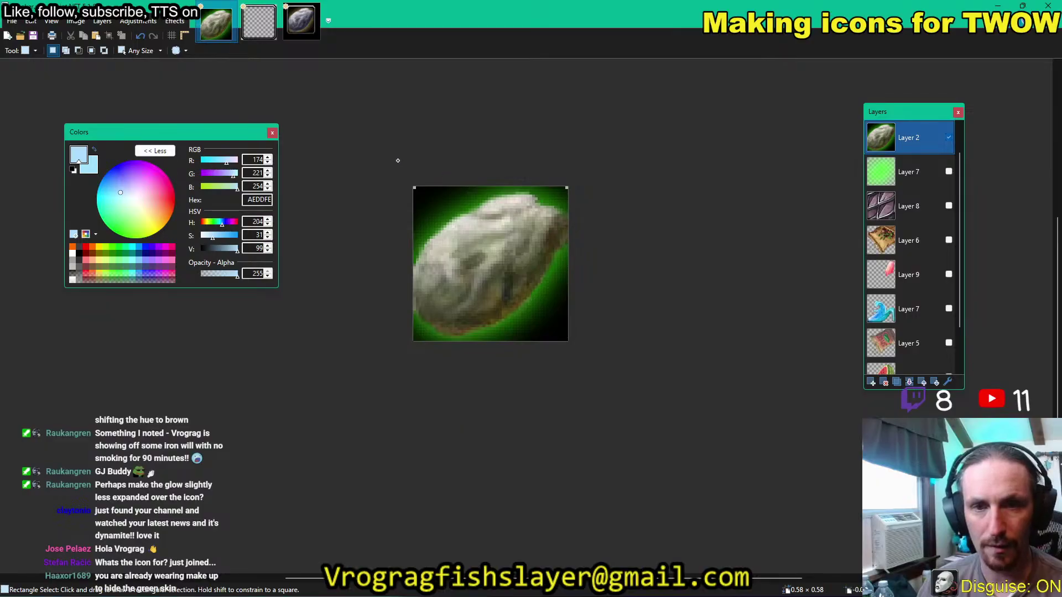
{"action": "left_click_drag", "start_coordinate": [396, 160], "coordinate": [790, 481]}
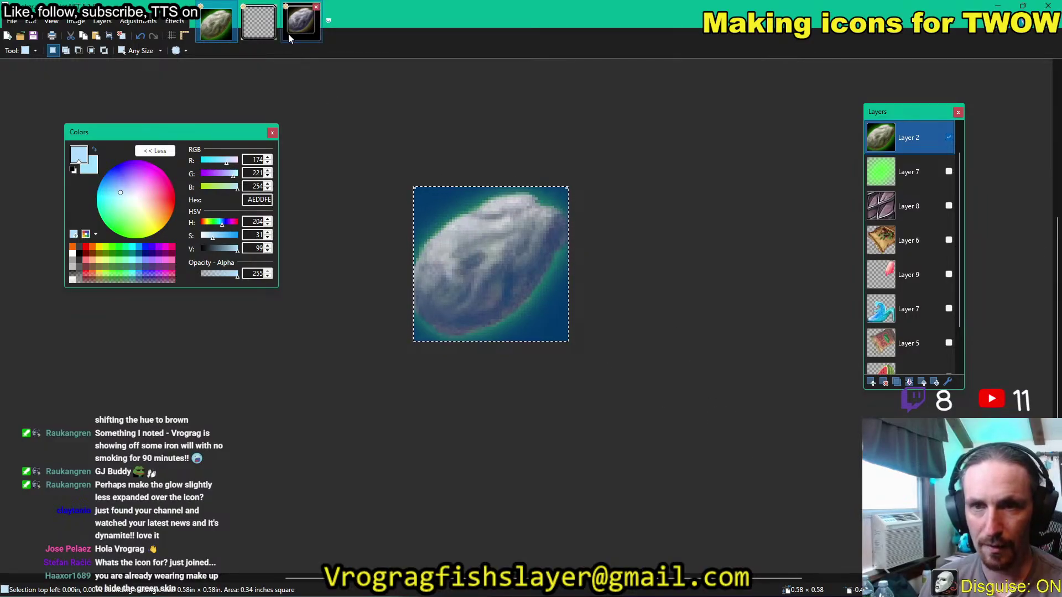
{"action": "left_click", "coordinate": [243, 30]}
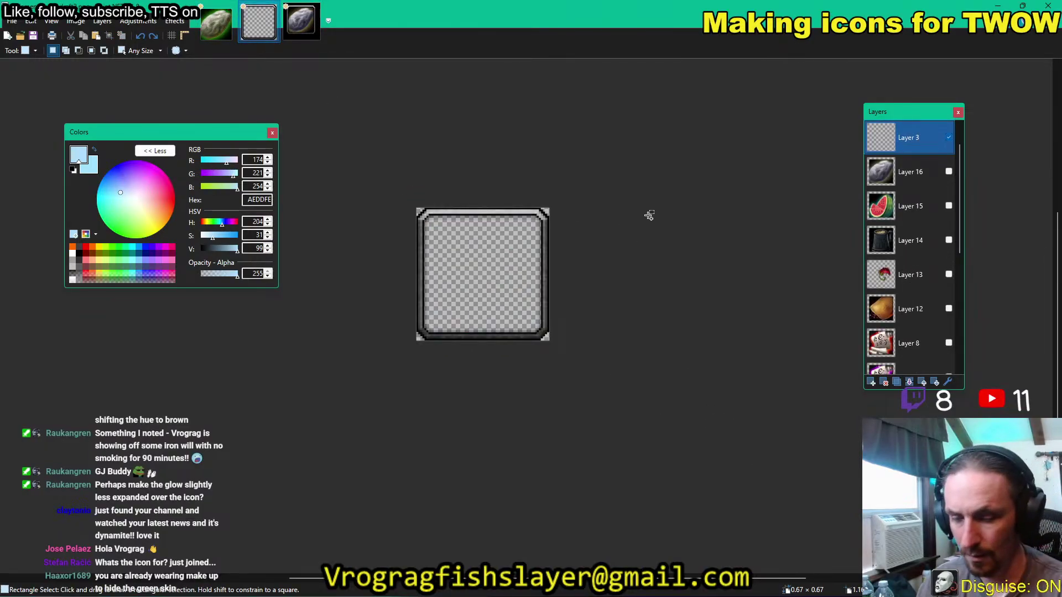
{"action": "key", "text": "ctrl+v"}
{"action": "left_click_drag", "start_coordinate": [550, 341], "coordinate": [559, 350]}
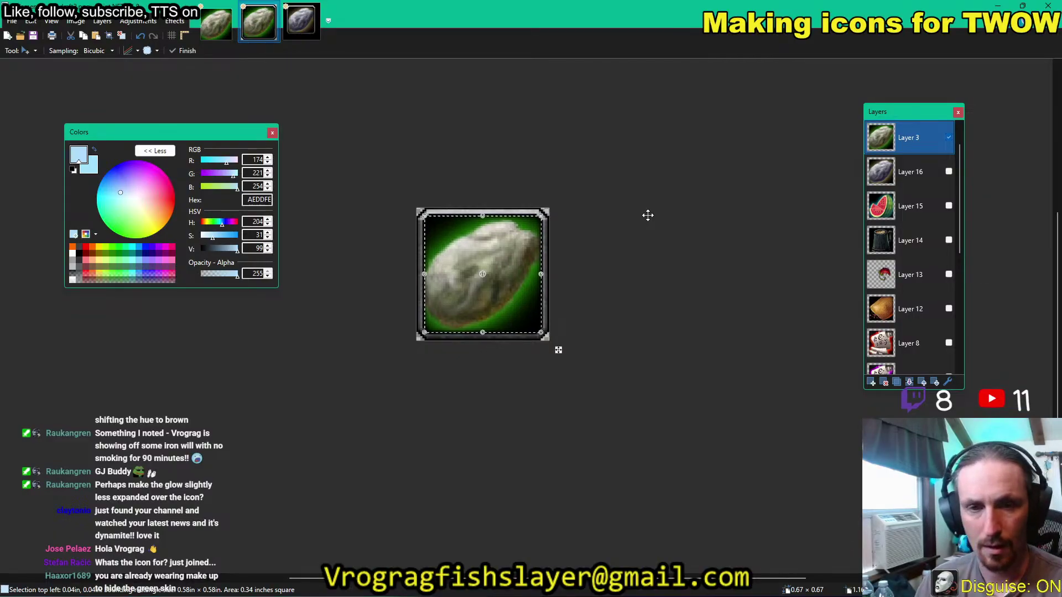
Save the framed ore icon as elementalearthdraft3.png in PNG format in the 1.18draft folder, flattening the layers, and clear the selection.
{"action": "key", "text": "ctrl+shift+s"}
{"action": "key", "text": "Tab"}
{"action": "key", "text": "alt+Down"}
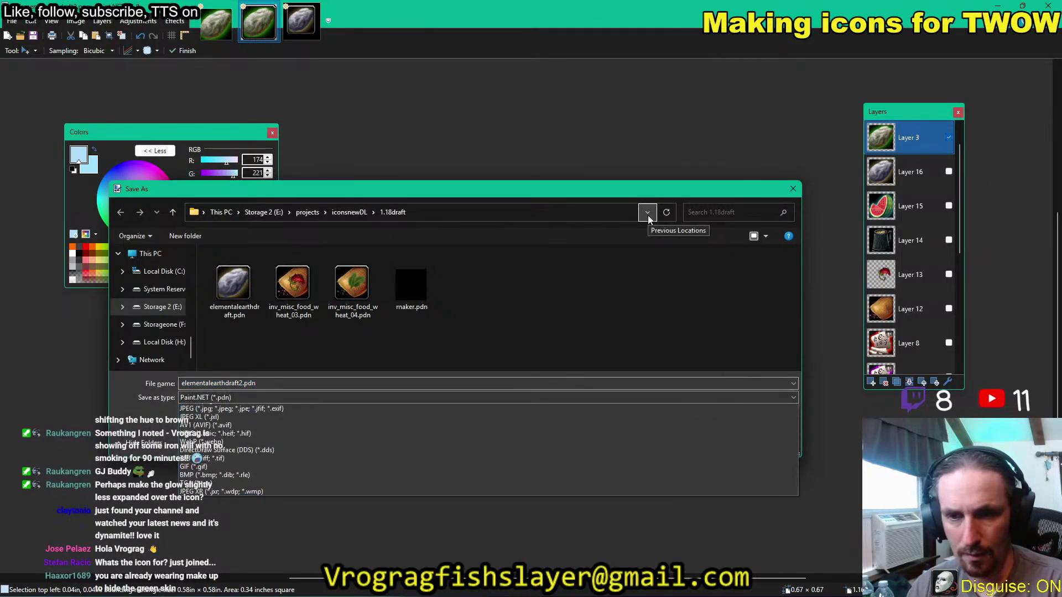
{"action": "key", "text": "Down"}
{"action": "key", "text": "Return"}
{"action": "key", "text": "shift+Tab"}
{"action": "key", "text": "Left"}
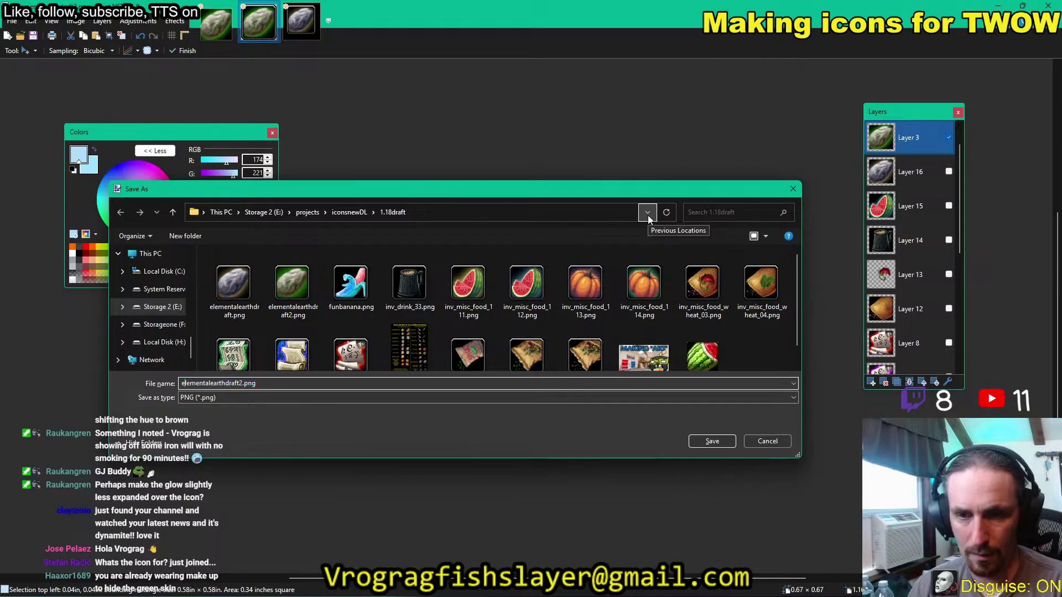
{"action": "key", "text": "Right"}
{"action": "key", "text": "Right"}
{"action": "key", "text": "Right"}
{"action": "key", "text": "Right"}
{"action": "key", "text": "Right"}
{"action": "key", "text": "Right"}
{"action": "key", "text": "Right"}
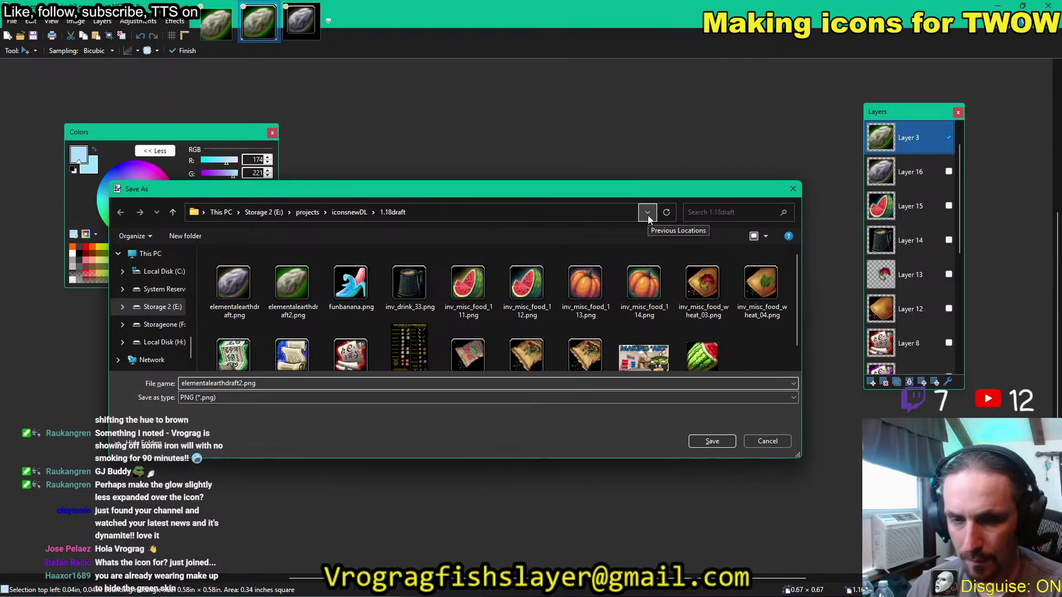
{"action": "key", "text": "Return"}
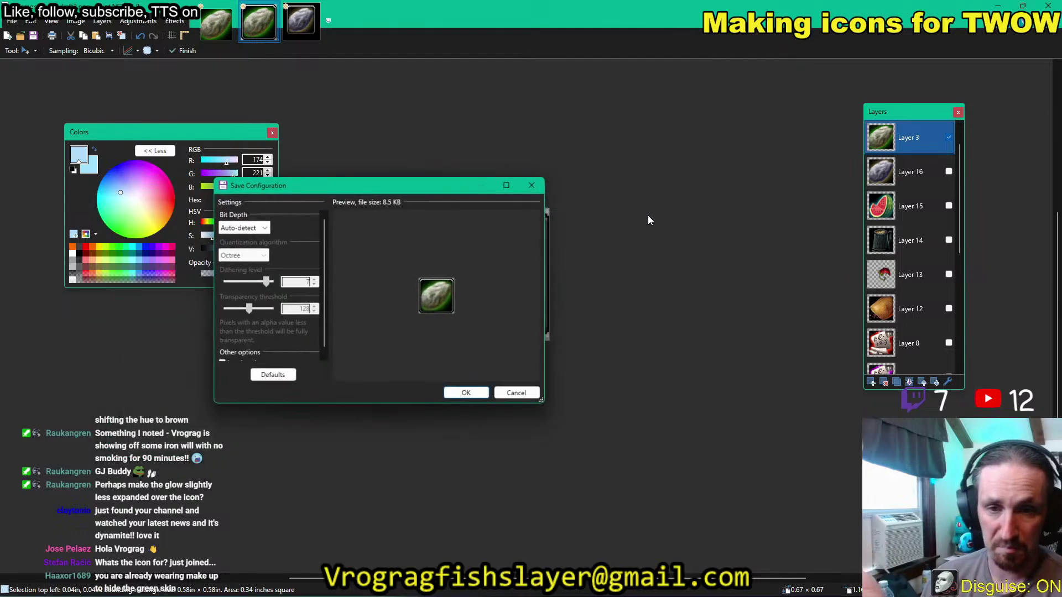
{"action": "key", "text": "Return"}
{"action": "key", "text": "Return"}
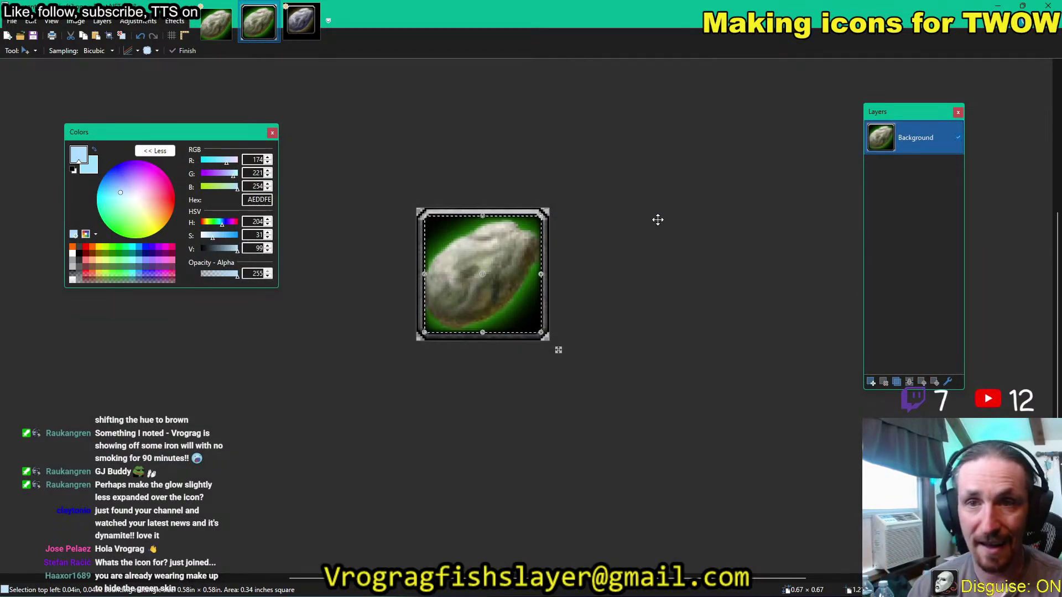
{"action": "key", "text": "ctrl+d"}
Widen the canvas of the small grey ore comparison image to 200 pixels, anchored in the middle.
{"action": "left_click", "coordinate": [302, 23]}
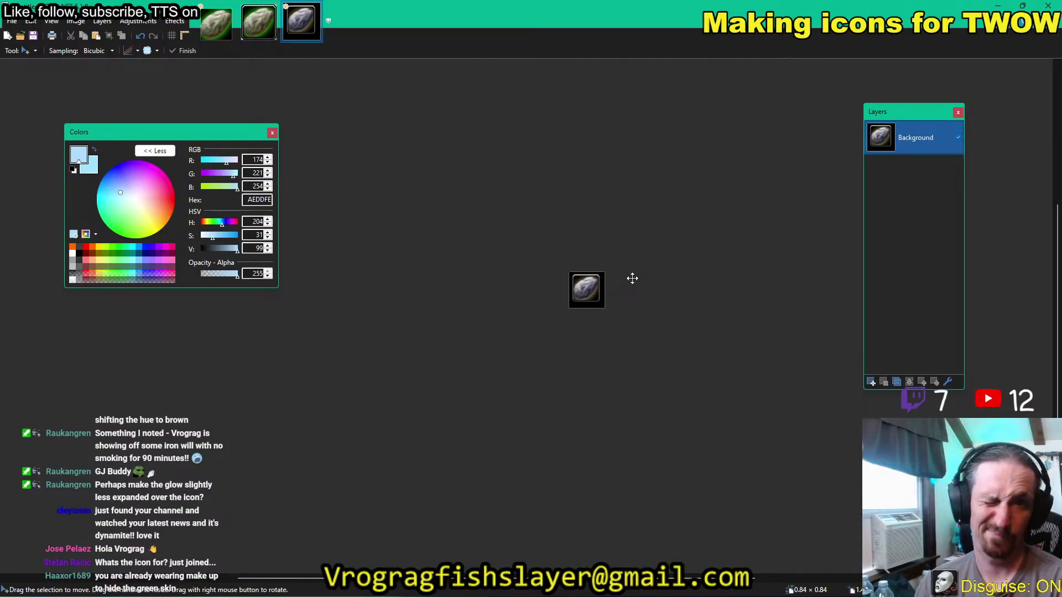
{"action": "left_click", "coordinate": [75, 21]}
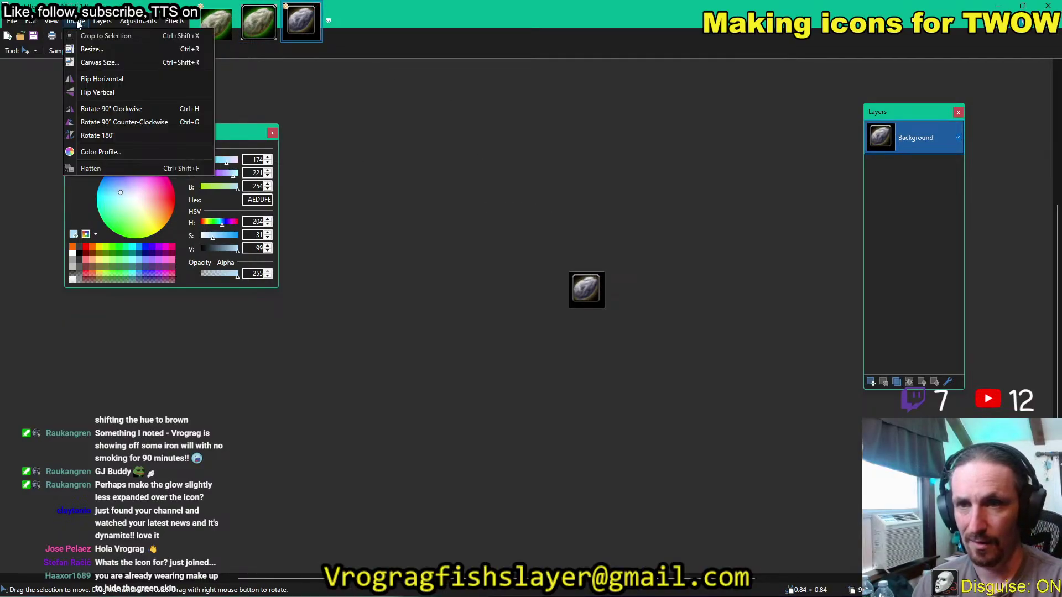
{"action": "left_click", "coordinate": [100, 62]}
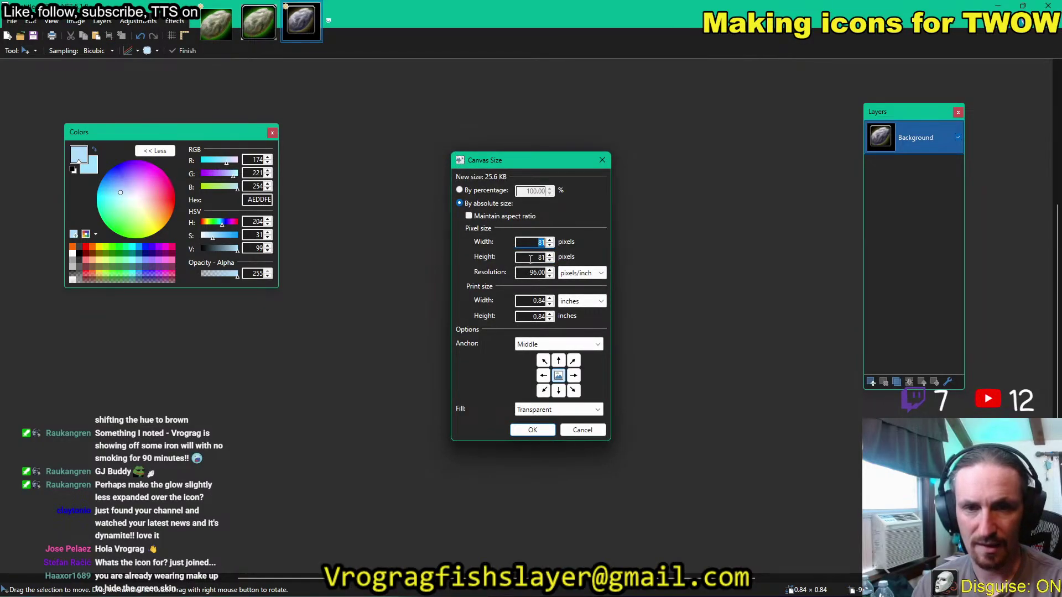
{"action": "type", "text": "200"}
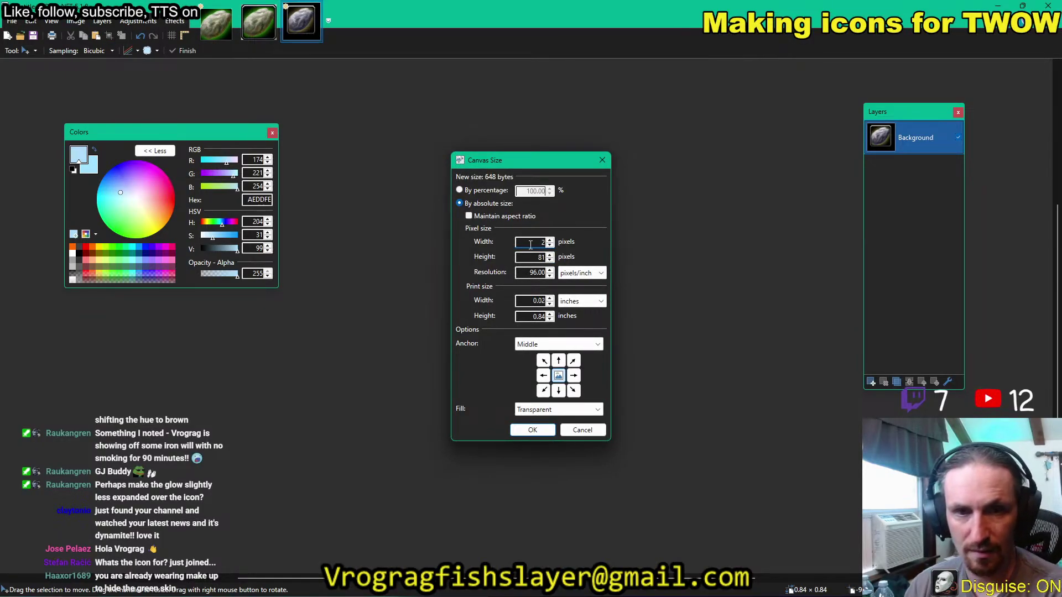
{"action": "left_click", "coordinate": [532, 430]}
Move the grey ore picture to the left edge of the widened canvas and deselect it.
{"action": "key", "text": "ctrl+a"}
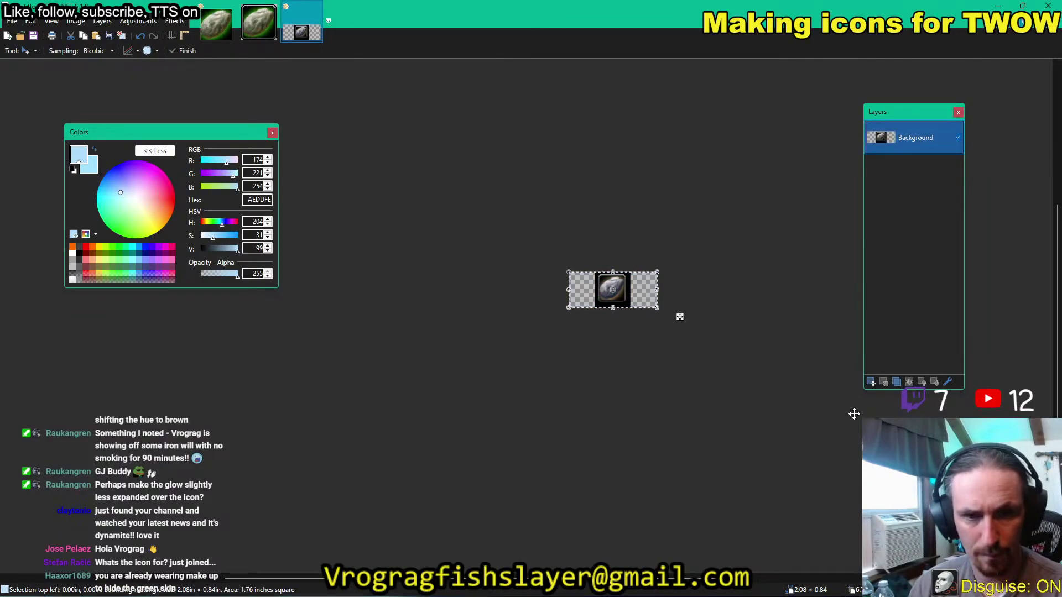
{"action": "left_click_drag", "start_coordinate": [681, 318], "coordinate": [655, 319]}
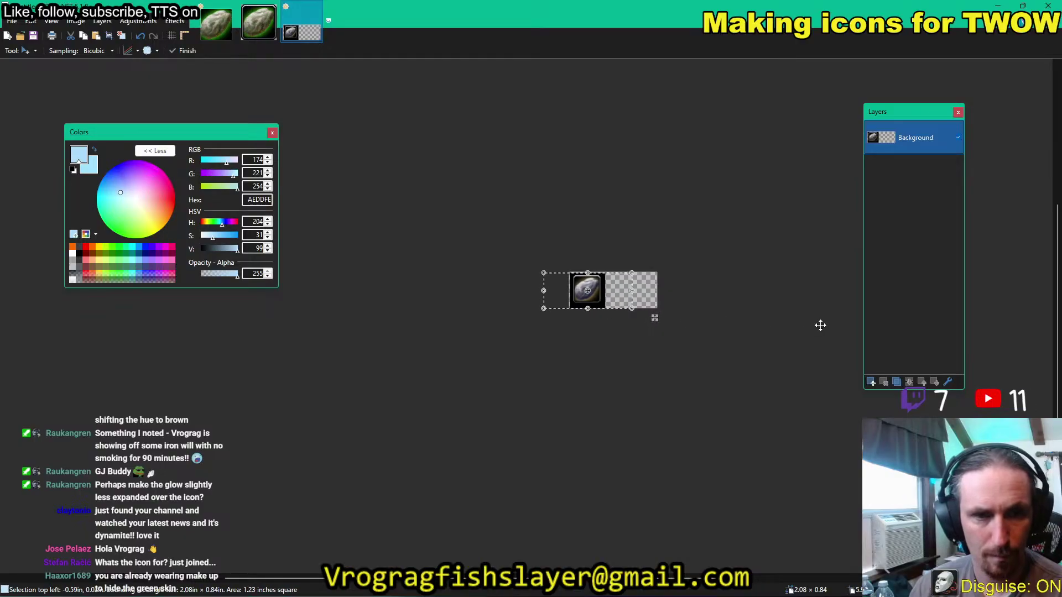
{"action": "key", "text": "ctrl+d"}
Copy the whole framed draft 3 icon and paste it directly beside the grey ore in the comparison image.
{"action": "left_click", "coordinate": [273, 36]}
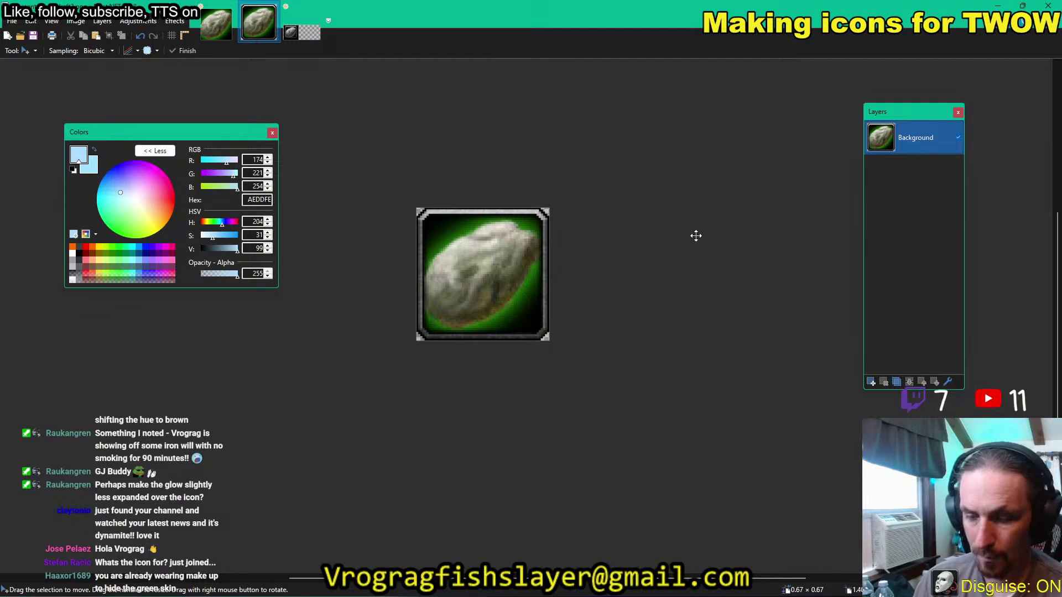
{"action": "key", "text": "s"}
{"action": "key", "text": "ctrl+z"}
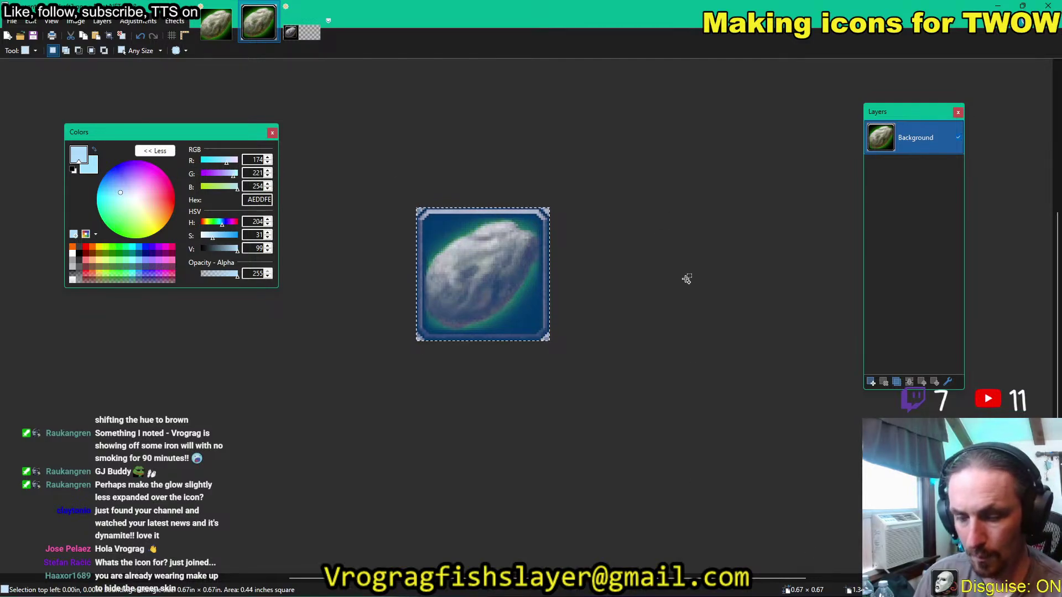
{"action": "left_click", "coordinate": [301, 34]}
{"action": "key", "text": "ctrl+v"}
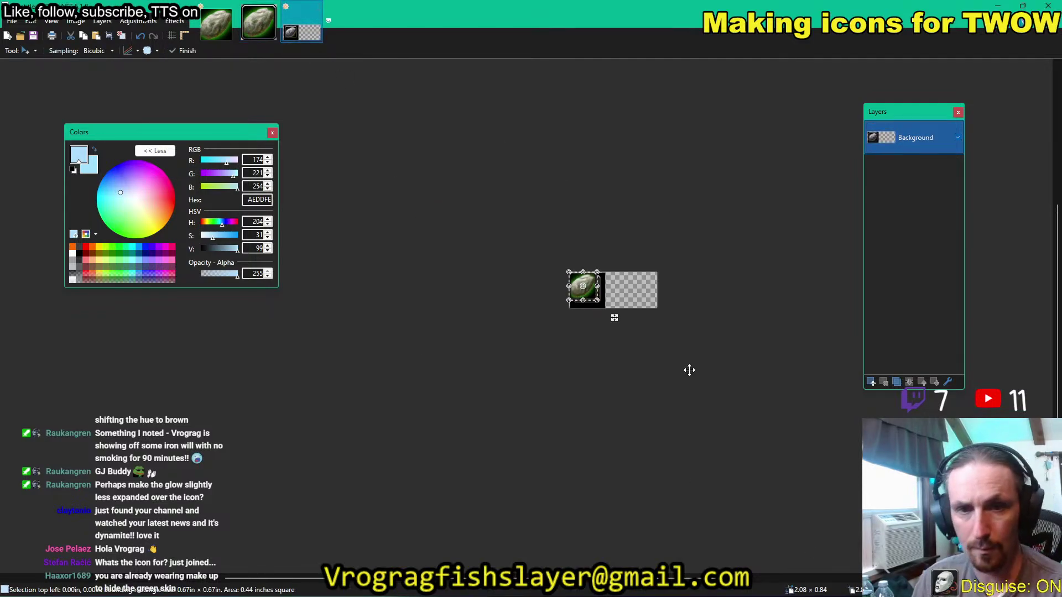
{"action": "left_click_drag", "start_coordinate": [614, 315], "coordinate": [650, 322]}
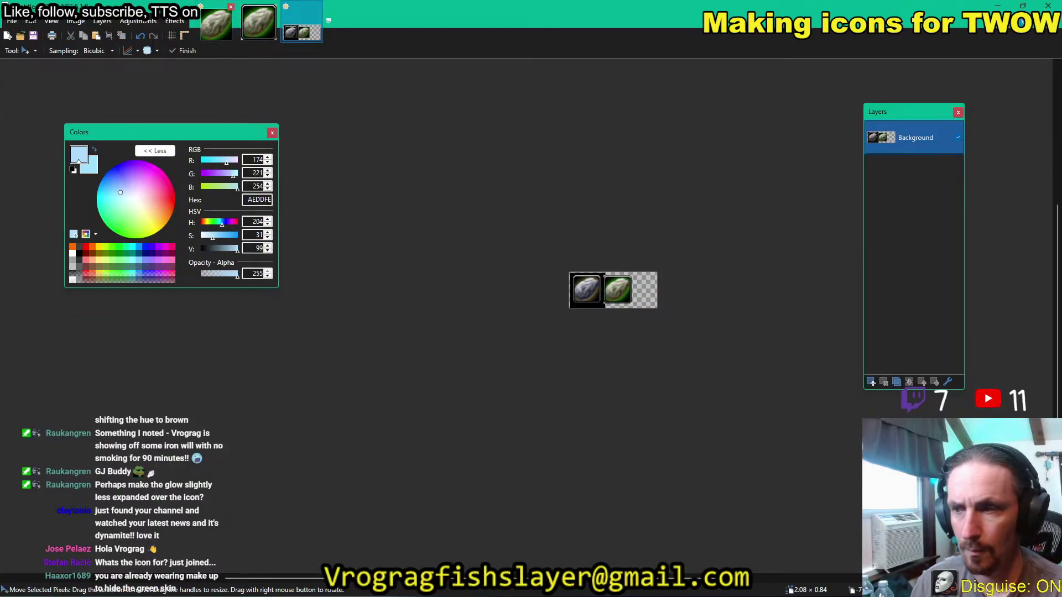
Copy elementalearthdraft2.png from the 1.18draft folder in File Explorer and paste it at the right end of the comparison image.
{"action": "key", "text": "alt+Tab"}
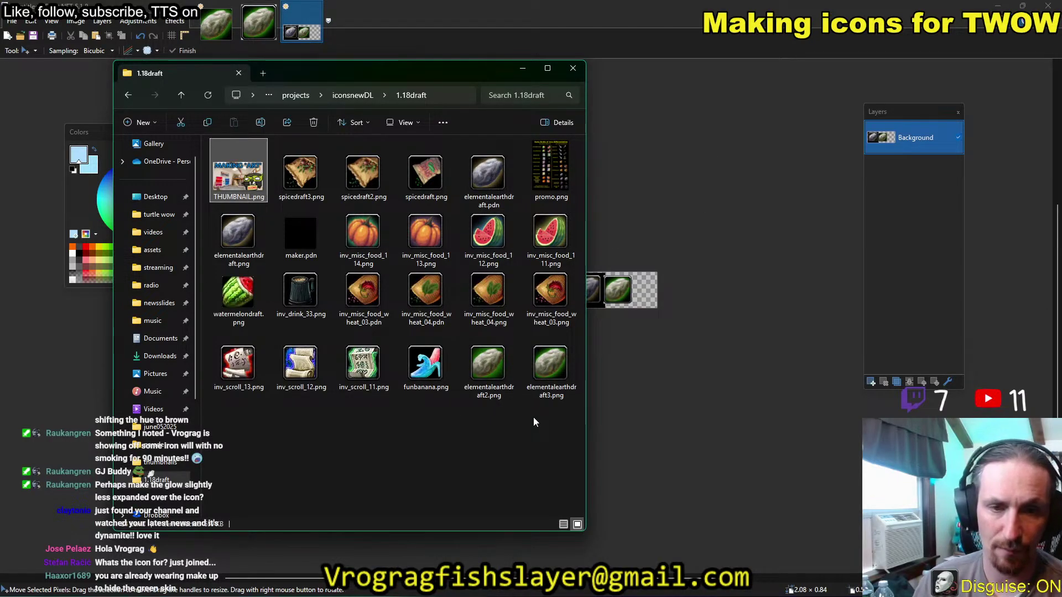
{"action": "left_click", "coordinate": [502, 380]}
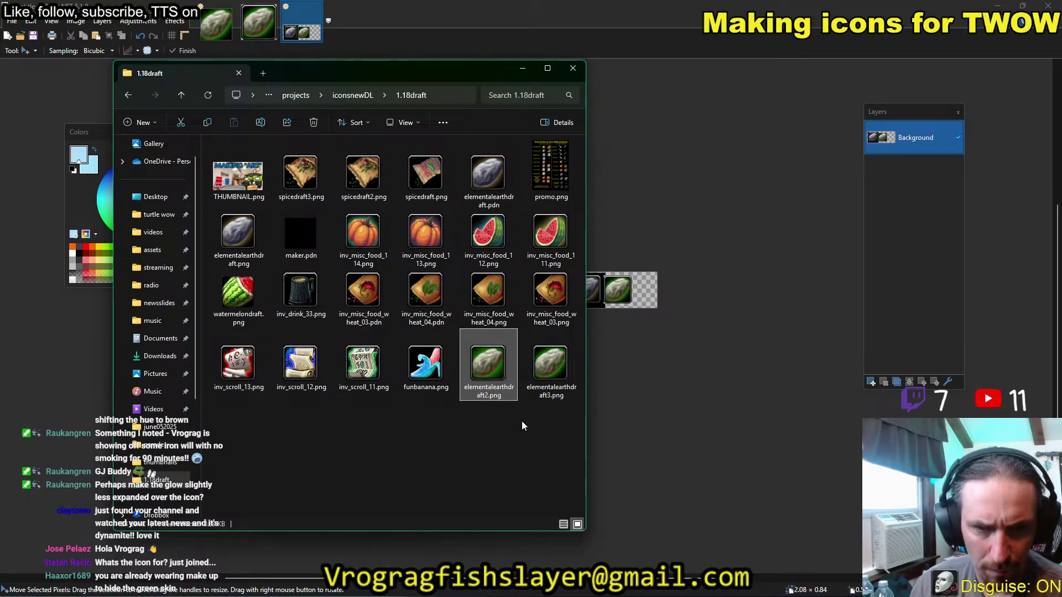
{"action": "right_click", "coordinate": [502, 369]}
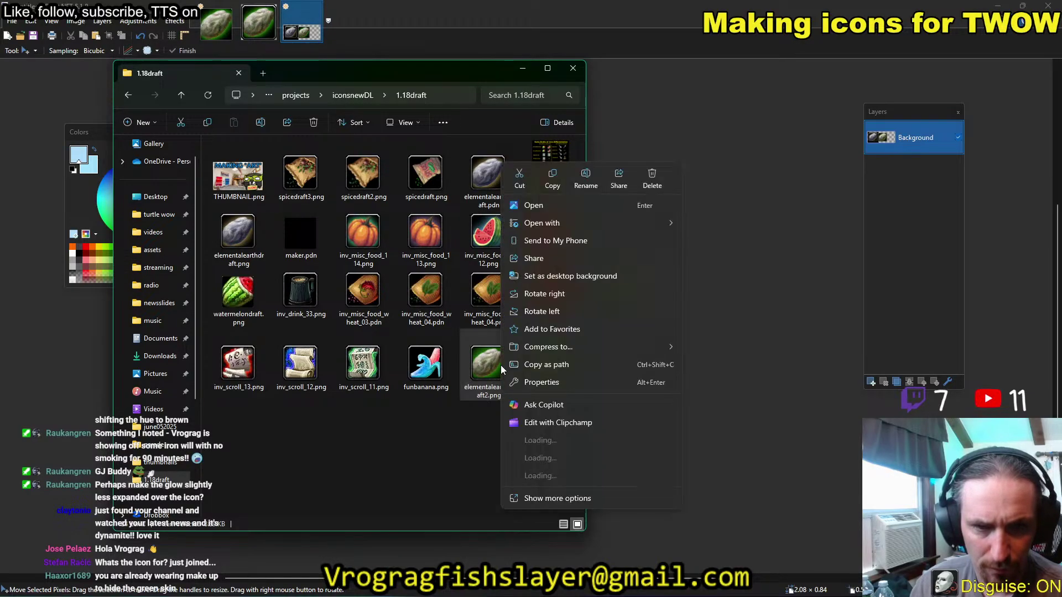
{"action": "left_click", "coordinate": [553, 177]}
{"action": "left_click", "coordinate": [577, 14]}
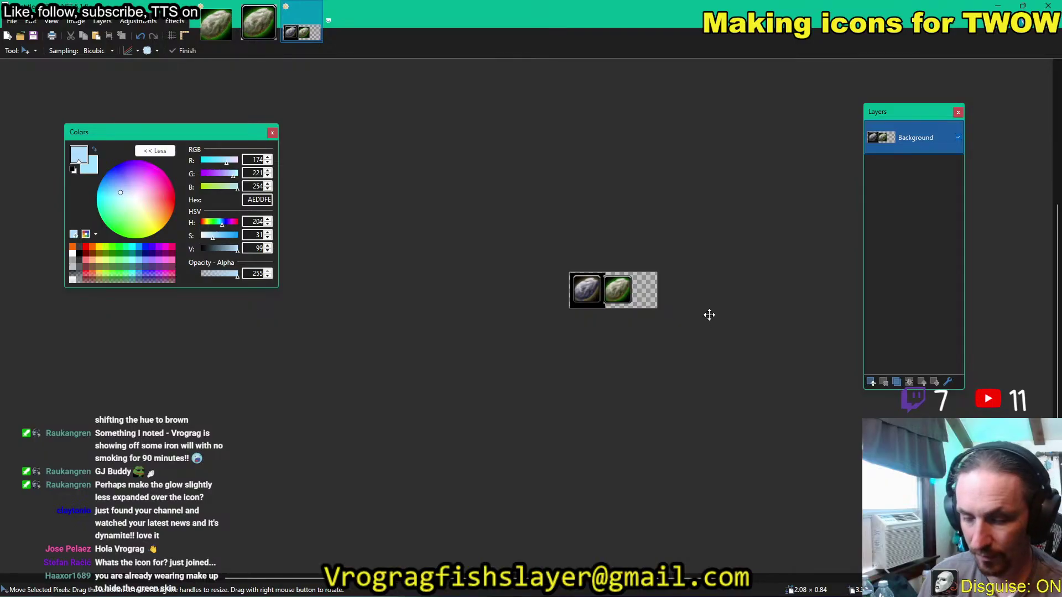
{"action": "key", "text": "ctrl+v"}
{"action": "left_click_drag", "start_coordinate": [614, 316], "coordinate": [676, 321]}
{"action": "key", "text": "ctrl+d"}
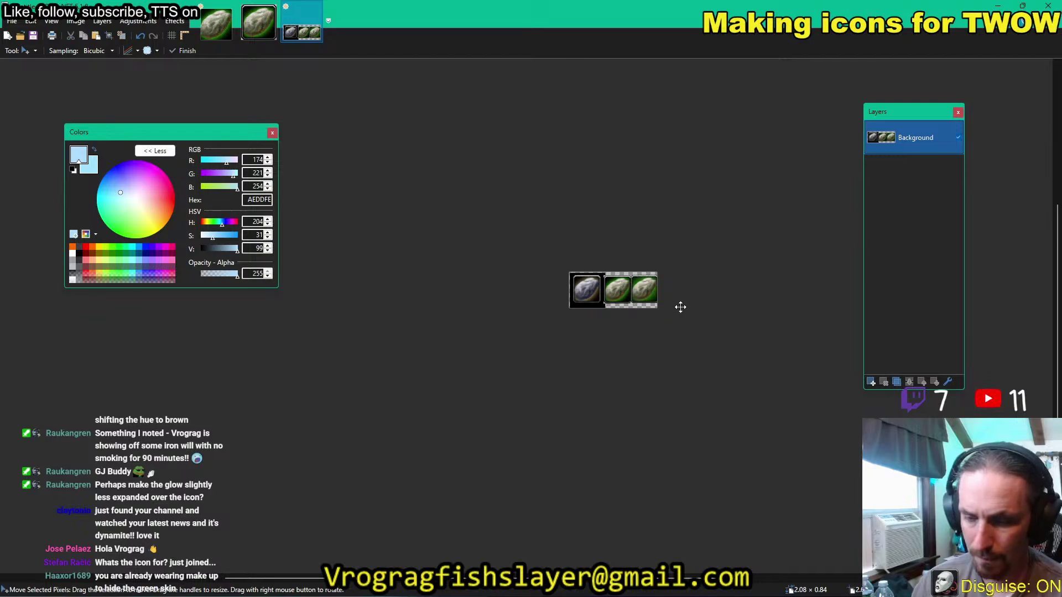
Fill the transparent strips above and below the two green ore icons with black.
{"action": "key", "text": "f"}
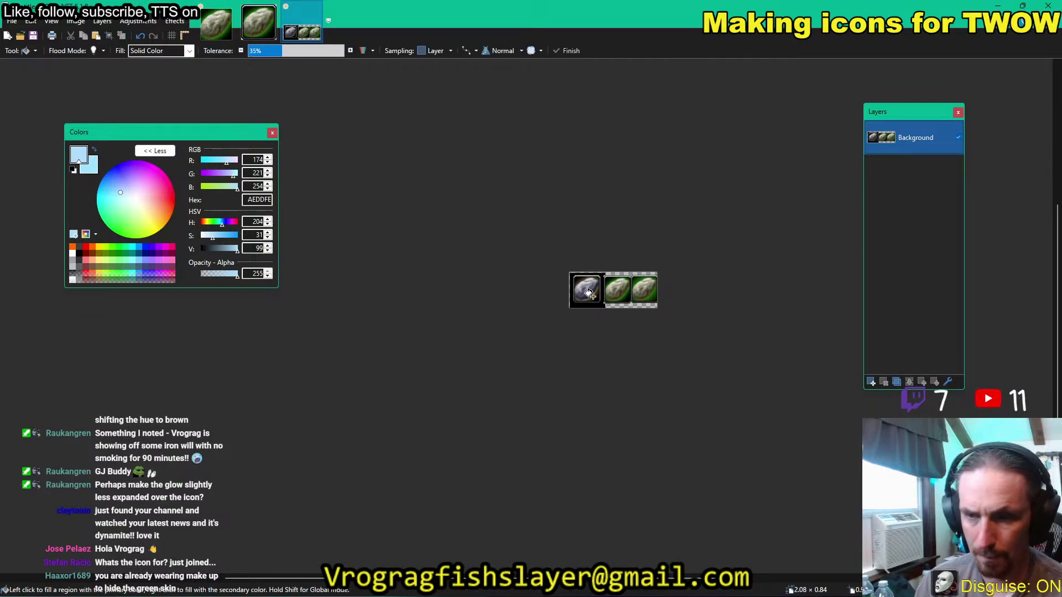
{"action": "left_click", "coordinate": [80, 254]}
{"action": "left_click", "coordinate": [626, 307]}
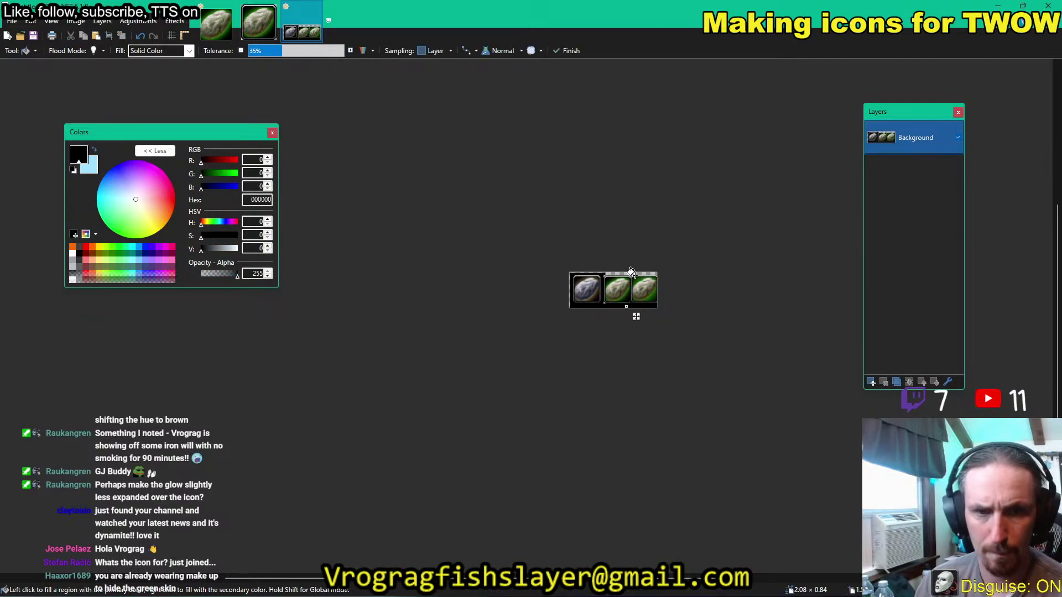
{"action": "left_click", "coordinate": [639, 279]}
{"action": "scroll", "coordinate": [636, 304], "scroll_direction": "up", "scroll_amount": 4}
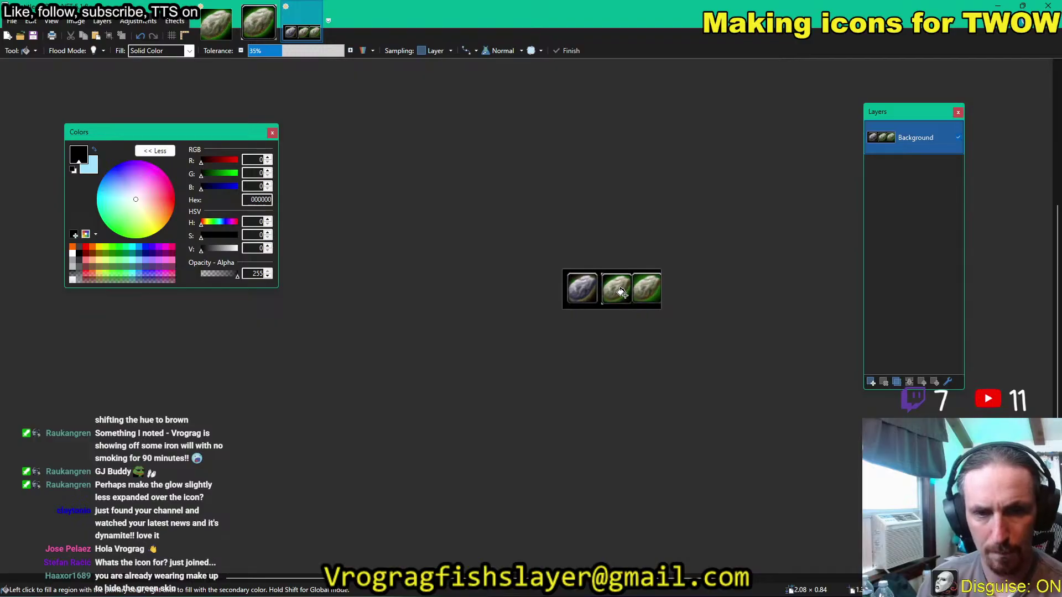
Examine the grey ore and the two green-glow drafts enlarged side by side, moving the Colors window clear of them.
{"action": "scroll", "coordinate": [633, 339], "scroll_direction": "up", "scroll_amount": 5}
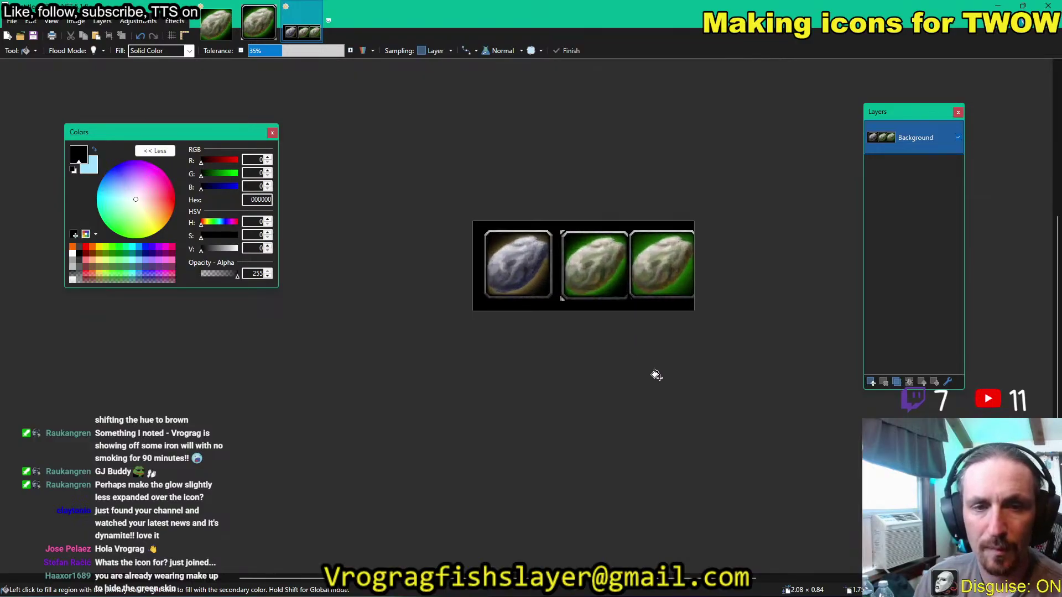
{"action": "scroll", "coordinate": [628, 383], "scroll_direction": "up", "scroll_amount": 4}
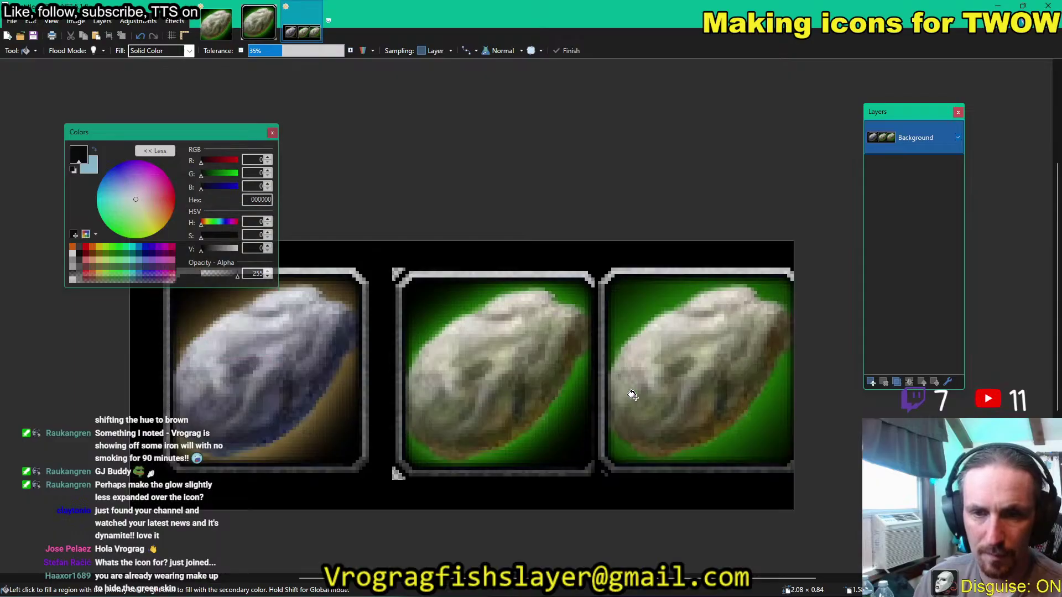
{"action": "scroll", "coordinate": [629, 396], "scroll_direction": "left", "scroll_amount": 2}
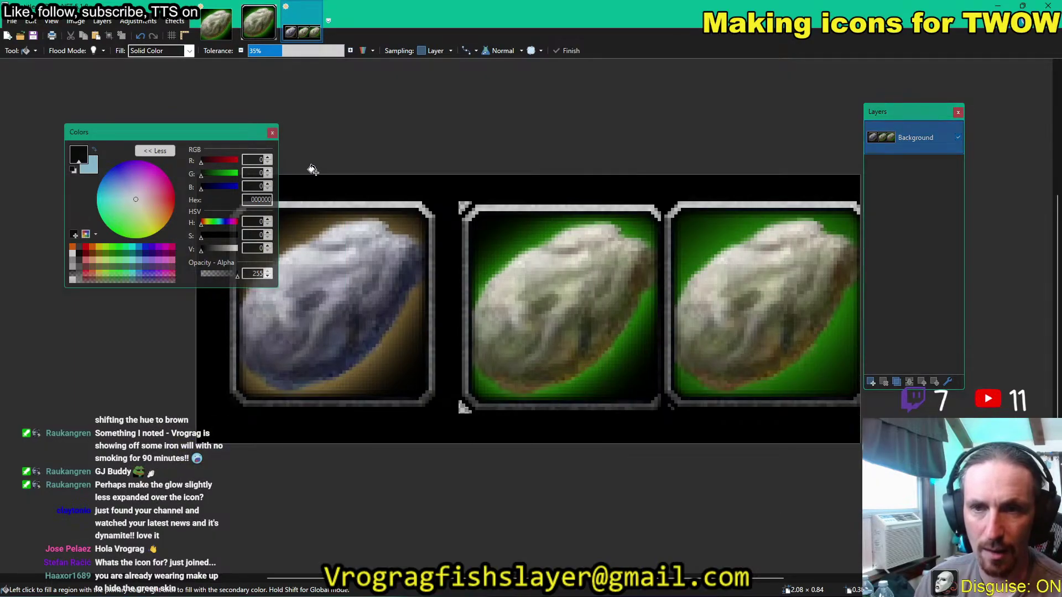
{"action": "left_click_drag", "start_coordinate": [206, 136], "coordinate": [144, 75]}
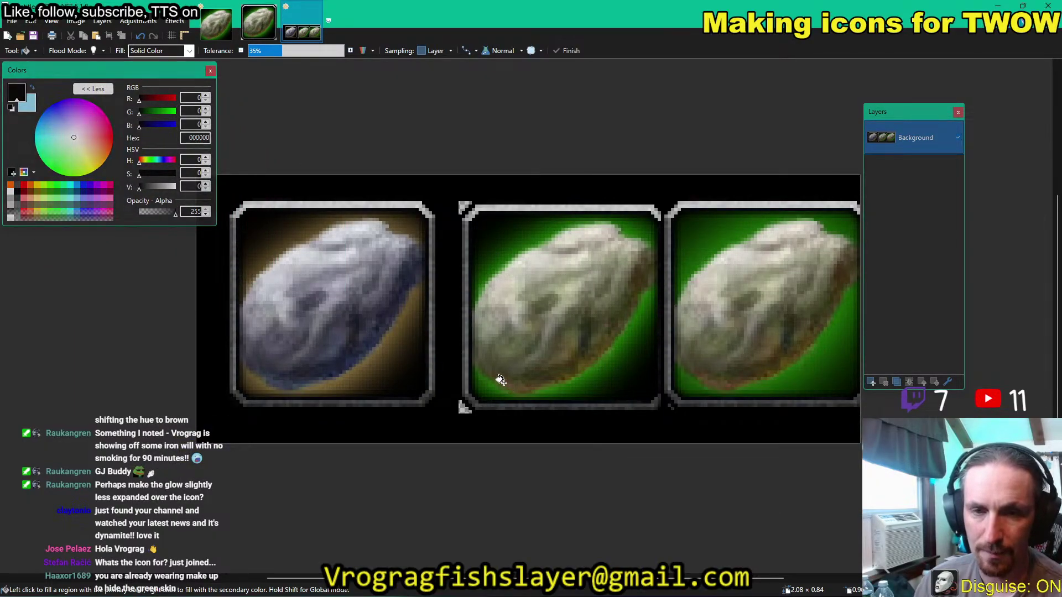
{"action": "scroll", "coordinate": [407, 345], "scroll_direction": "right", "scroll_amount": 2}
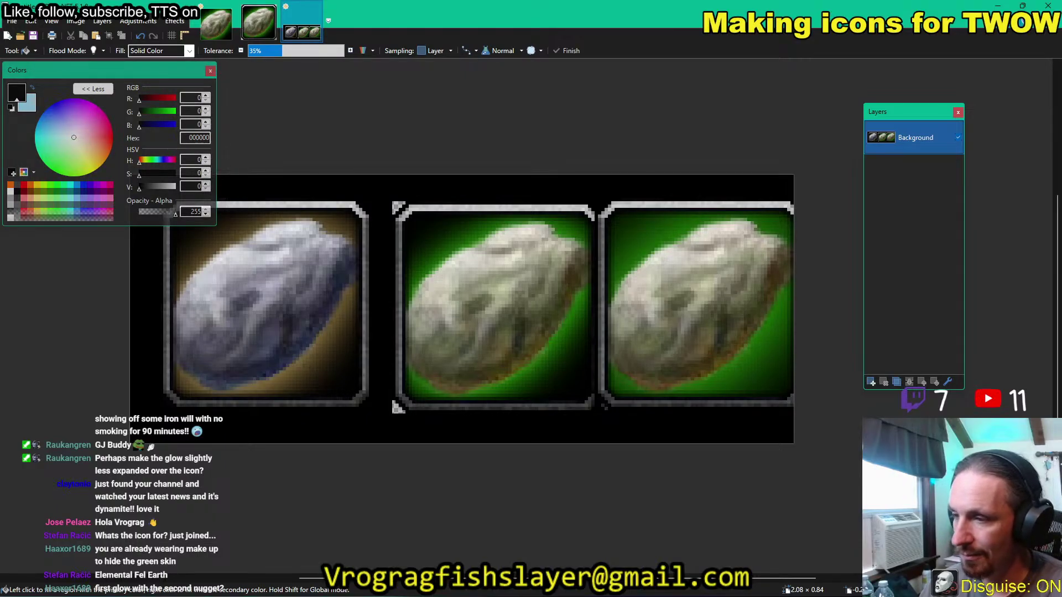
Switch to the icon differentiation spreadsheet in the browser and set the Iron Ore row's 1.18 status to No Change.
{"action": "key", "text": "alt+Tab"}
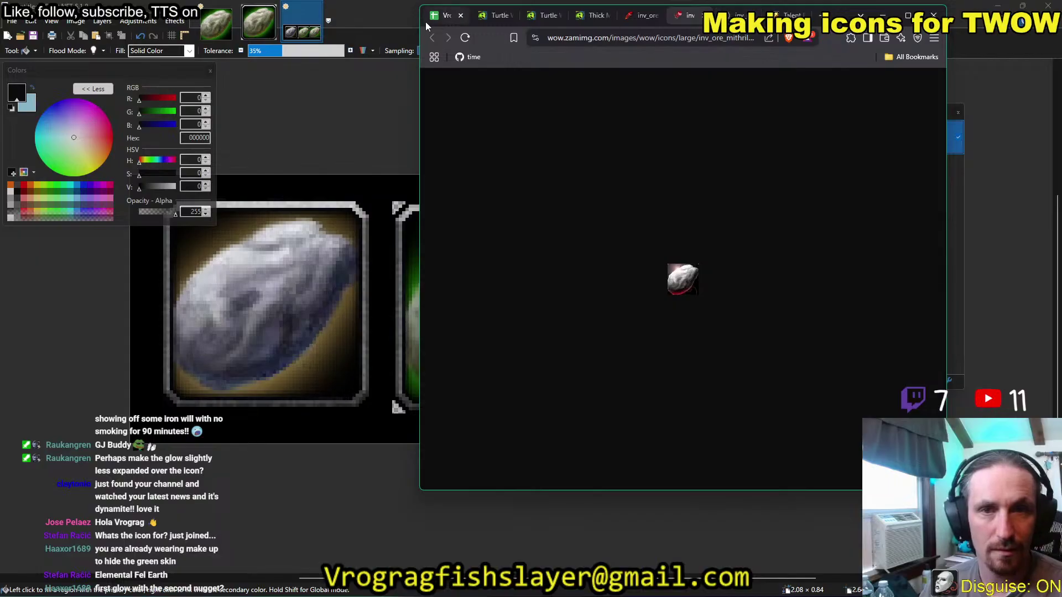
{"action": "left_click", "coordinate": [447, 17]}
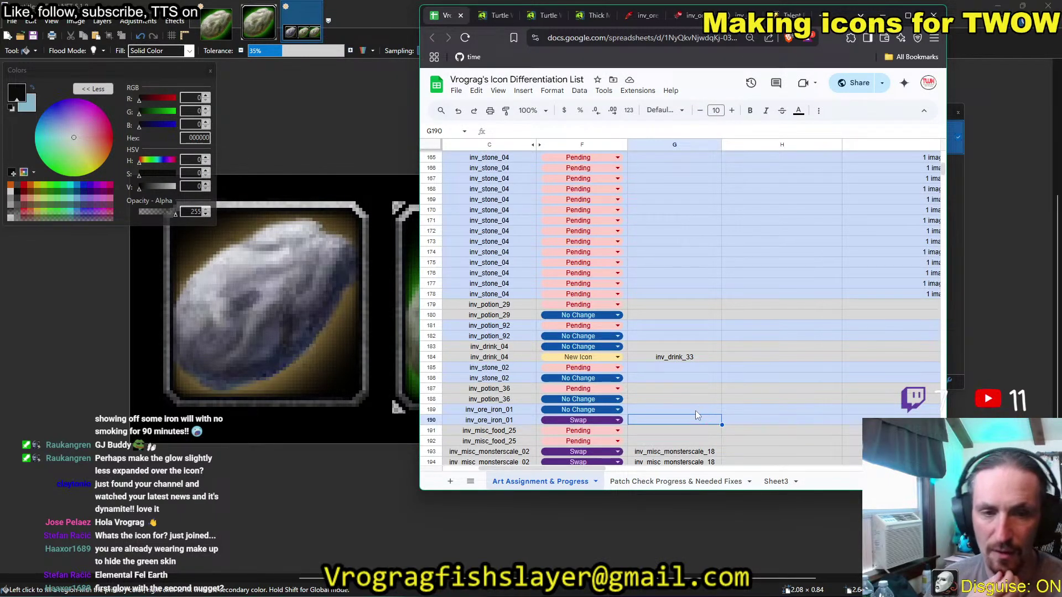
{"action": "scroll", "coordinate": [698, 413], "scroll_direction": "down", "scroll_amount": 3}
{"action": "scroll", "coordinate": [685, 391], "scroll_direction": "up", "scroll_amount": 10}
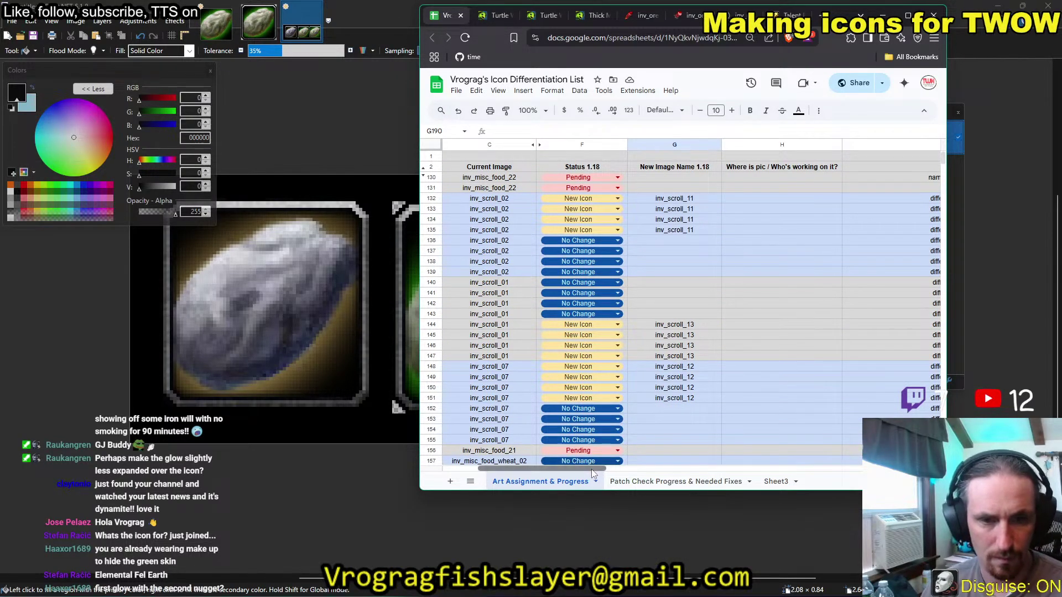
{"action": "left_click_drag", "start_coordinate": [591, 469], "coordinate": [557, 470]}
{"action": "scroll", "coordinate": [556, 307], "scroll_direction": "down", "scroll_amount": 8}
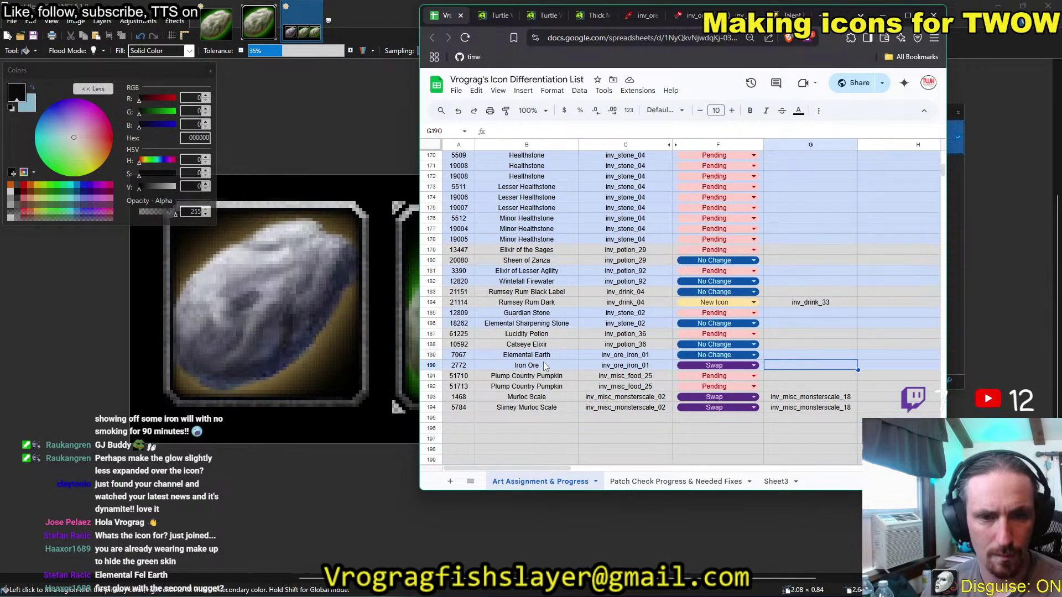
{"action": "left_click", "coordinate": [784, 356]}
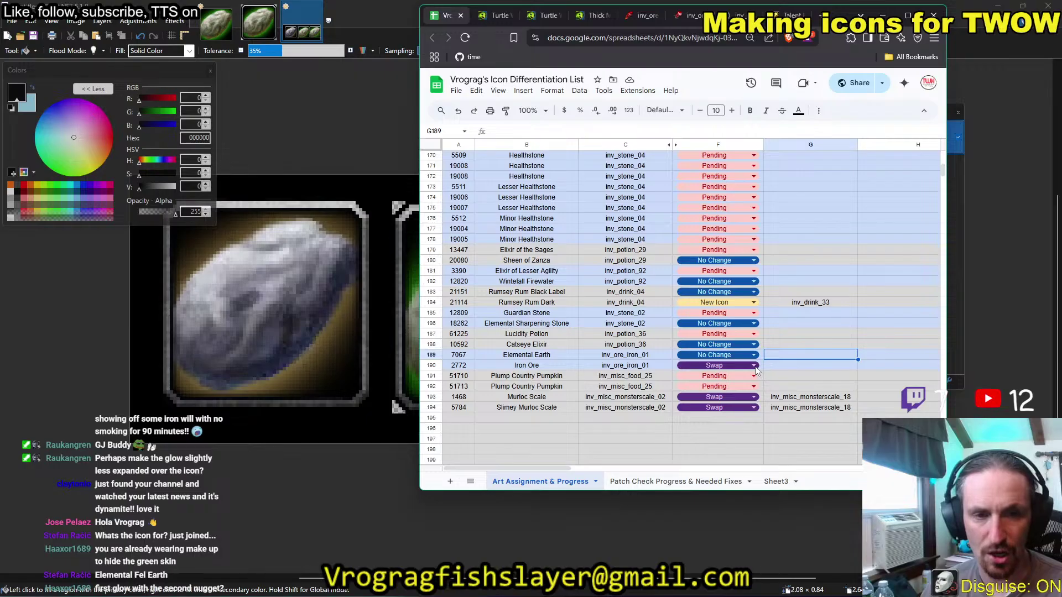
{"action": "left_click", "coordinate": [754, 366]}
{"action": "left_click", "coordinate": [756, 367]}
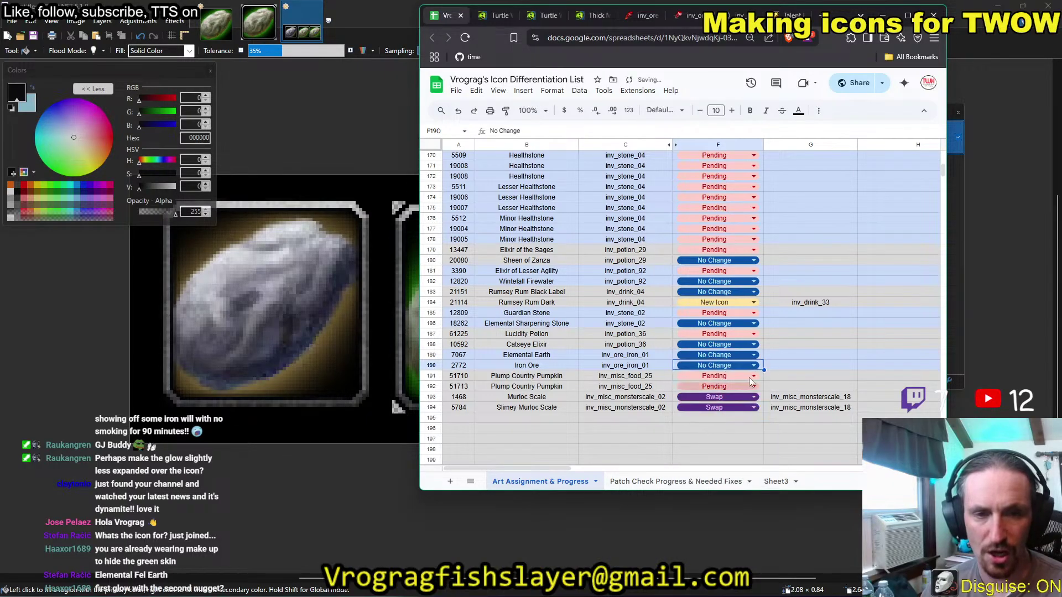
Set the Elemental Earth row's 1.18 status to New Icon and select its new image name cell.
{"action": "left_click", "coordinate": [754, 355]}
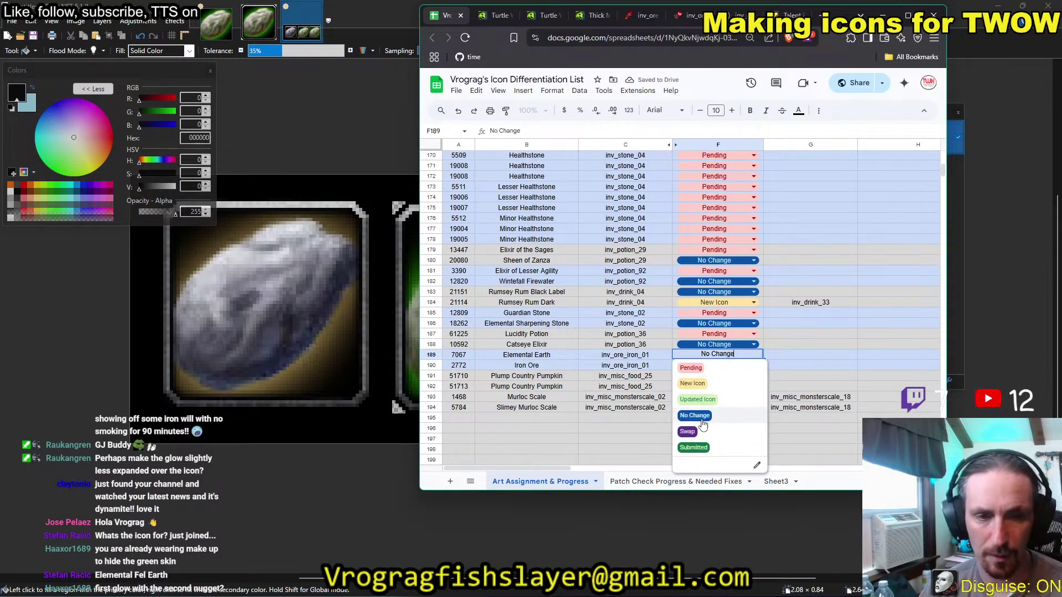
{"action": "left_click", "coordinate": [693, 383]}
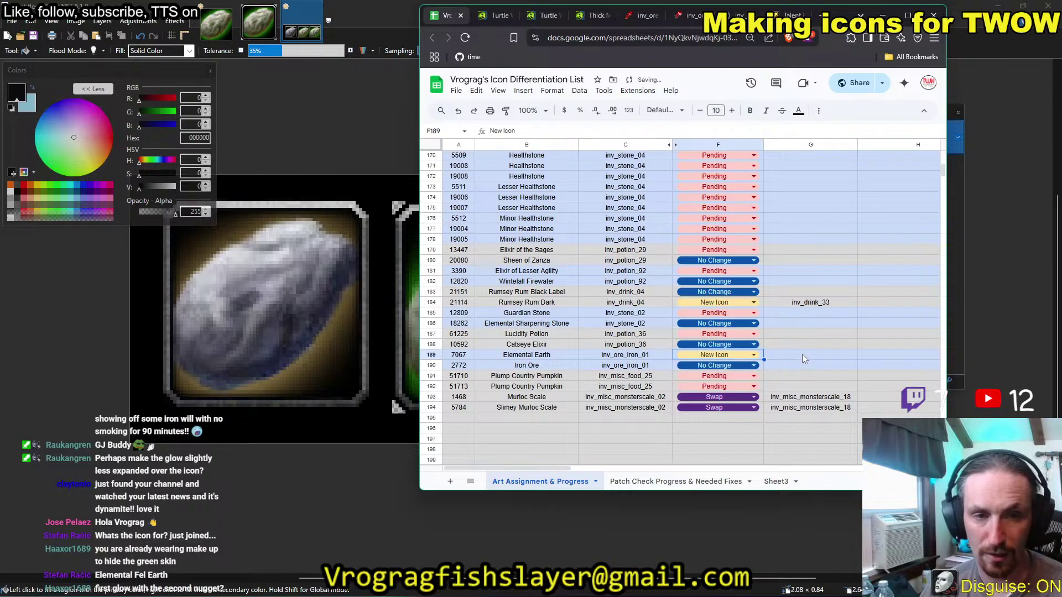
{"action": "left_click", "coordinate": [803, 357]}
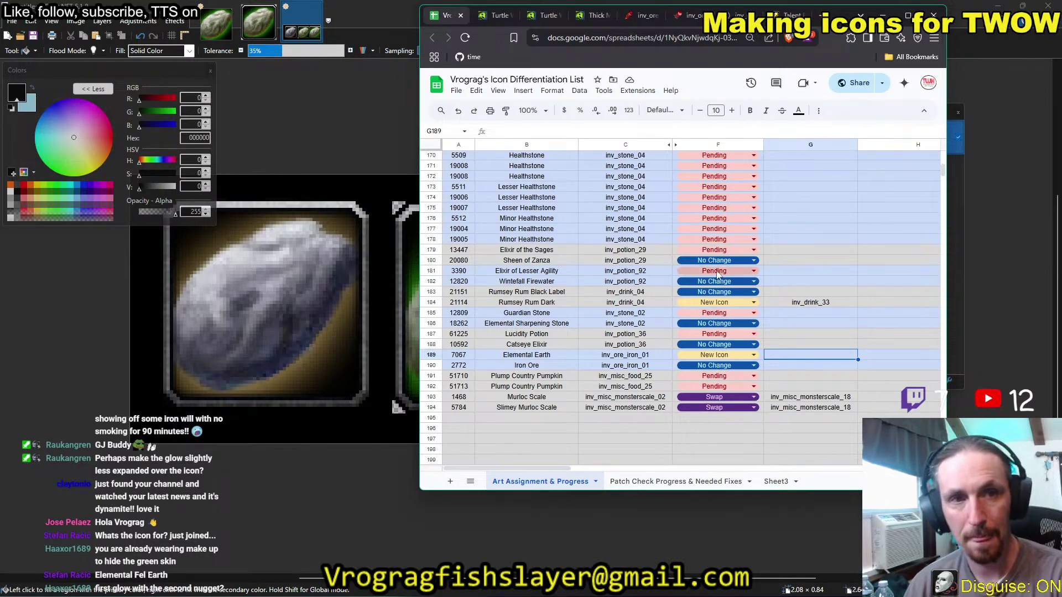
Search the talent builder's icon picker for inv_potion, check the name of the last potion icon, and return to the spreadsheet.
{"action": "left_click", "coordinate": [786, 16]}
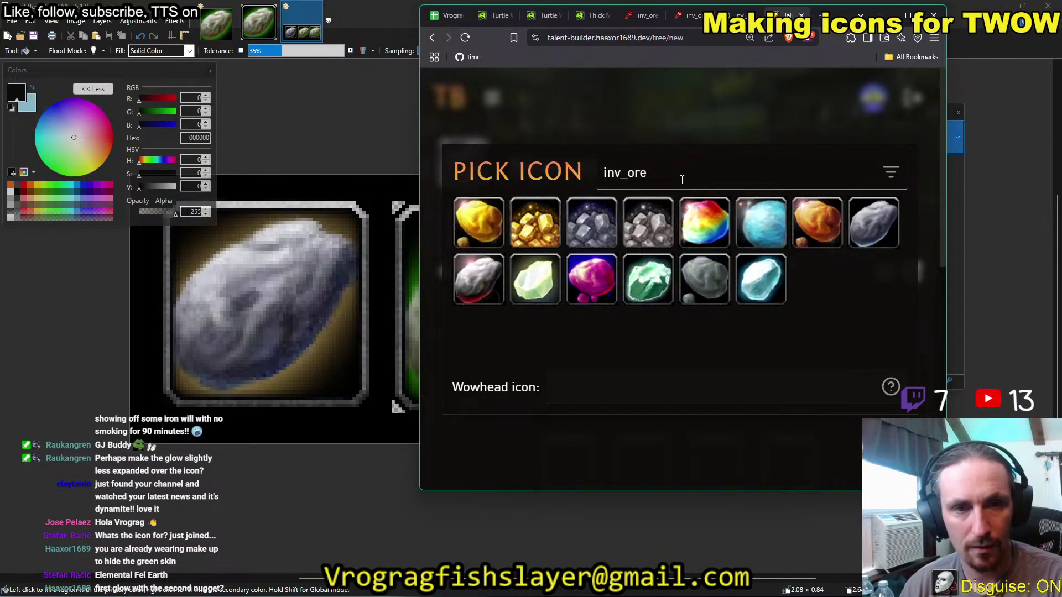
{"action": "key", "text": "BackSpace"}
{"action": "key", "text": "BackSpace"}
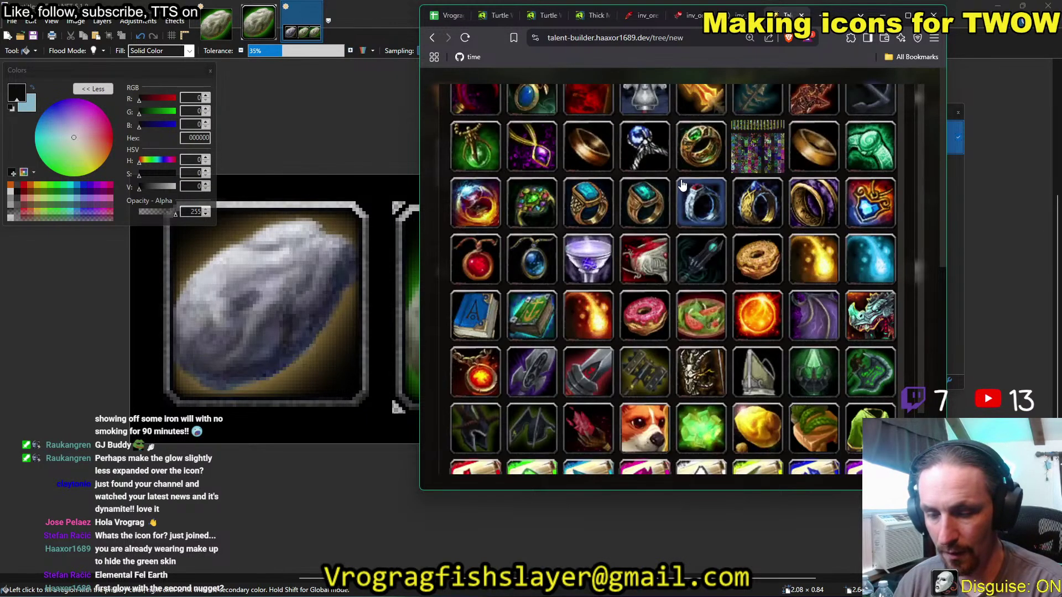
{"action": "scroll", "coordinate": [681, 185], "scroll_direction": "down", "scroll_amount": 5}
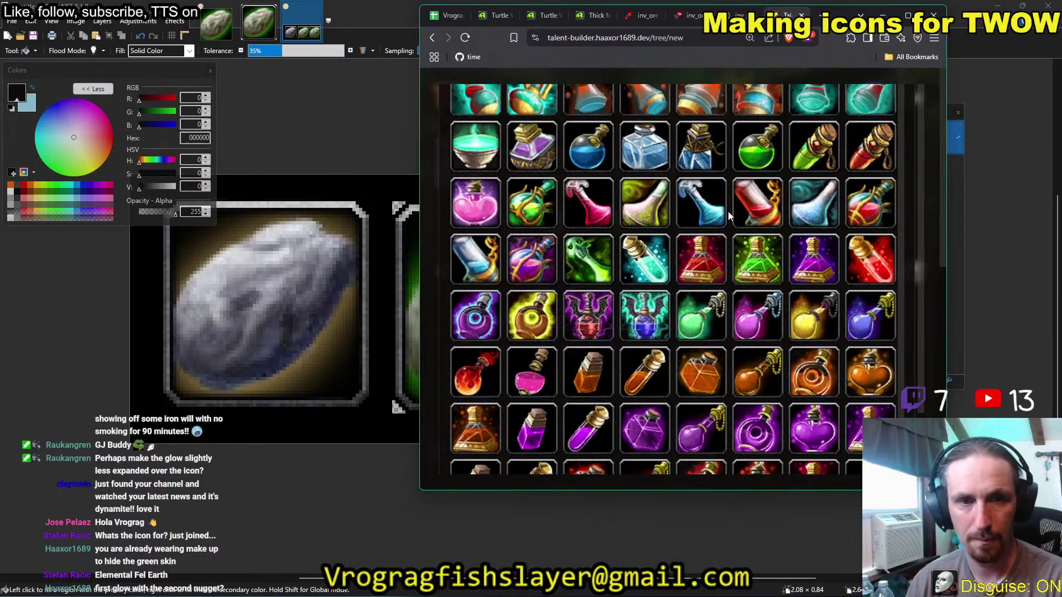
{"action": "key", "text": "ctrl+minus"}
{"action": "key", "text": "ctrl+minus"}
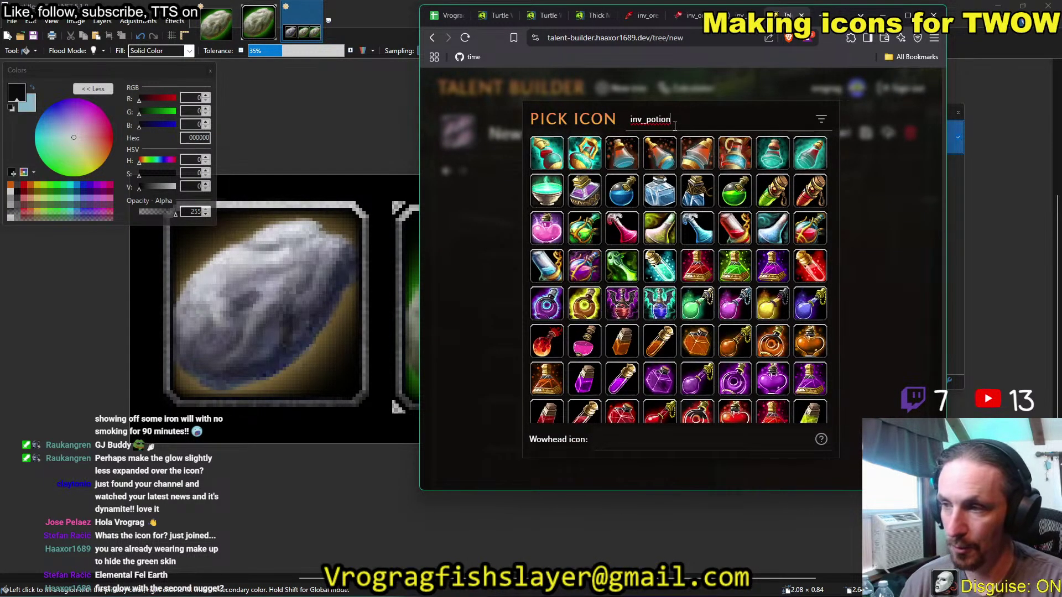
{"action": "scroll", "coordinate": [698, 268], "scroll_direction": "down", "scroll_amount": 5}
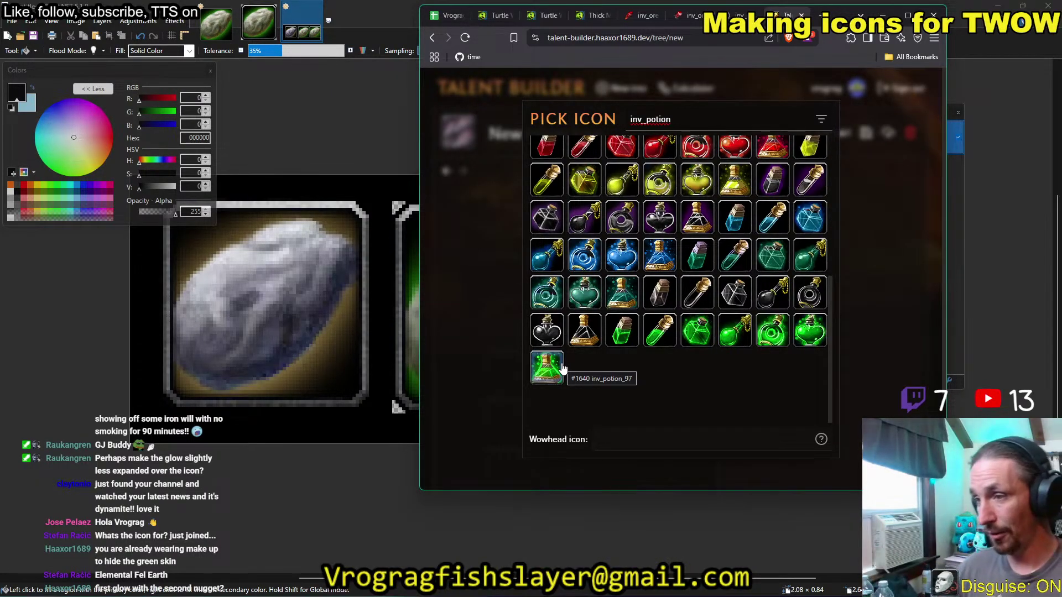
{"action": "left_click", "coordinate": [447, 16]}
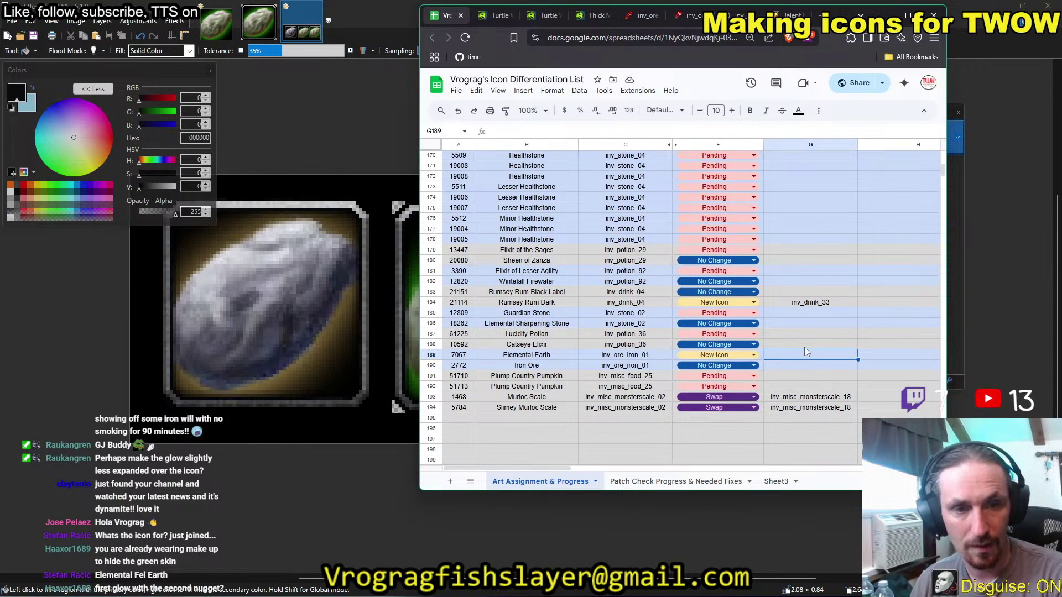
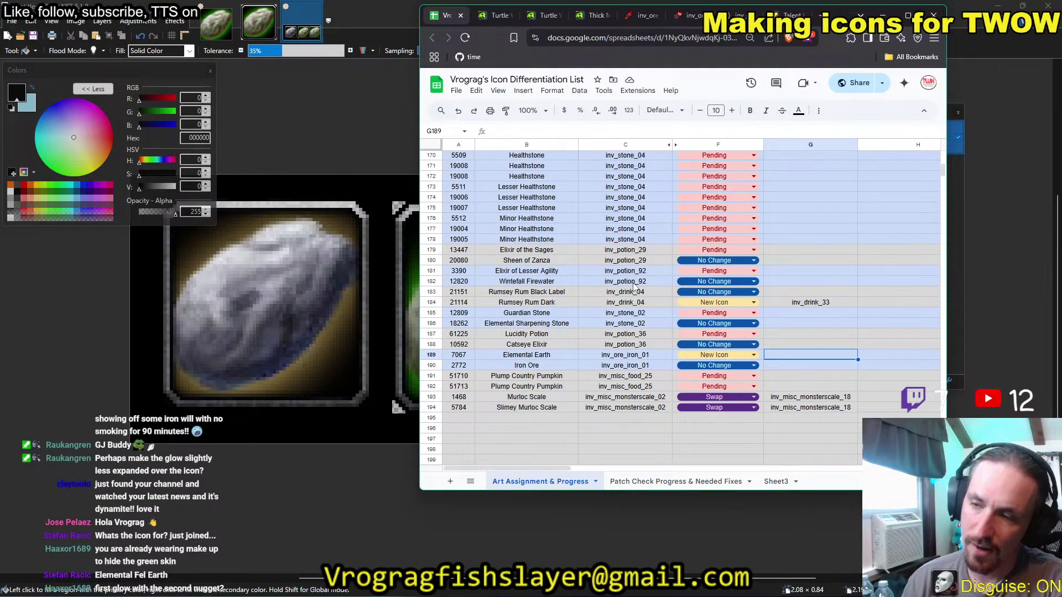
Switch back to paint.net, undo the green draft pasted into Layer 3 of the framed image, and show the grey ore on Layer 16.
{"action": "left_click", "coordinate": [383, 16]}
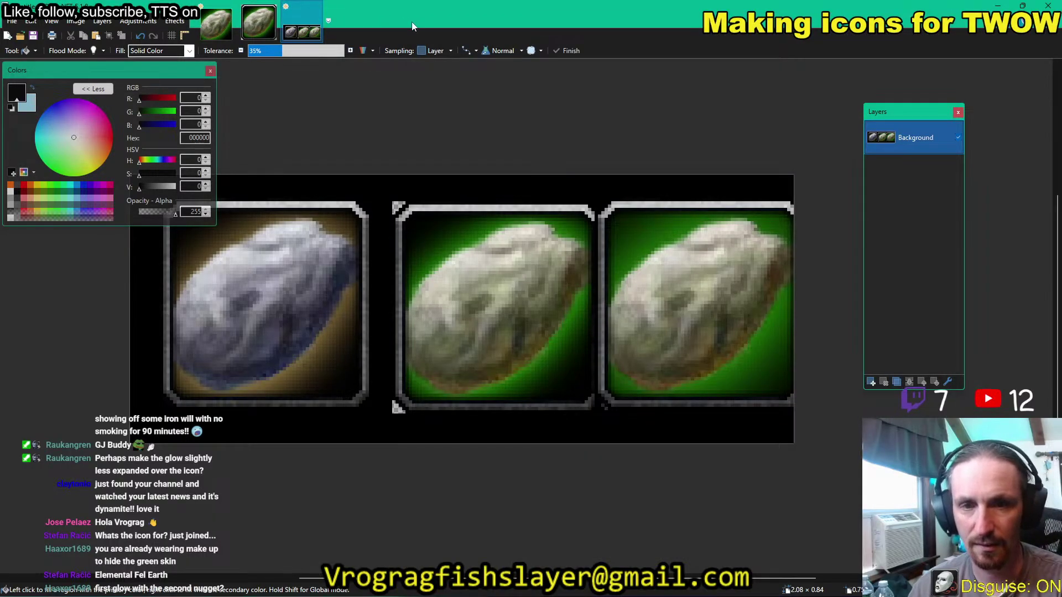
{"action": "left_click", "coordinate": [253, 31]}
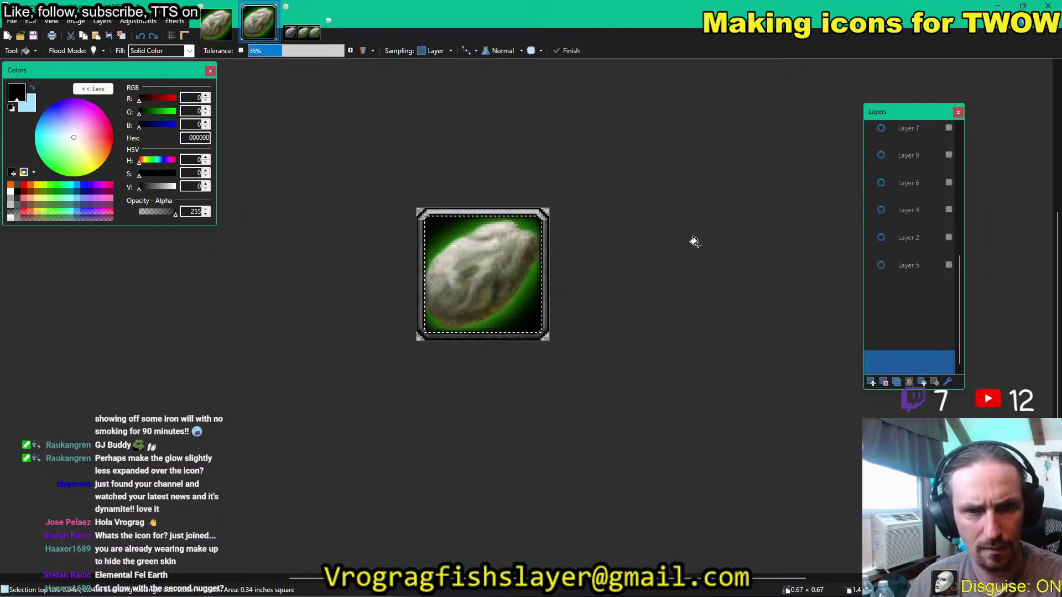
{"action": "key", "text": "ctrl+z"}
{"action": "key", "text": "ctrl+z"}
{"action": "key", "text": "ctrl+z"}
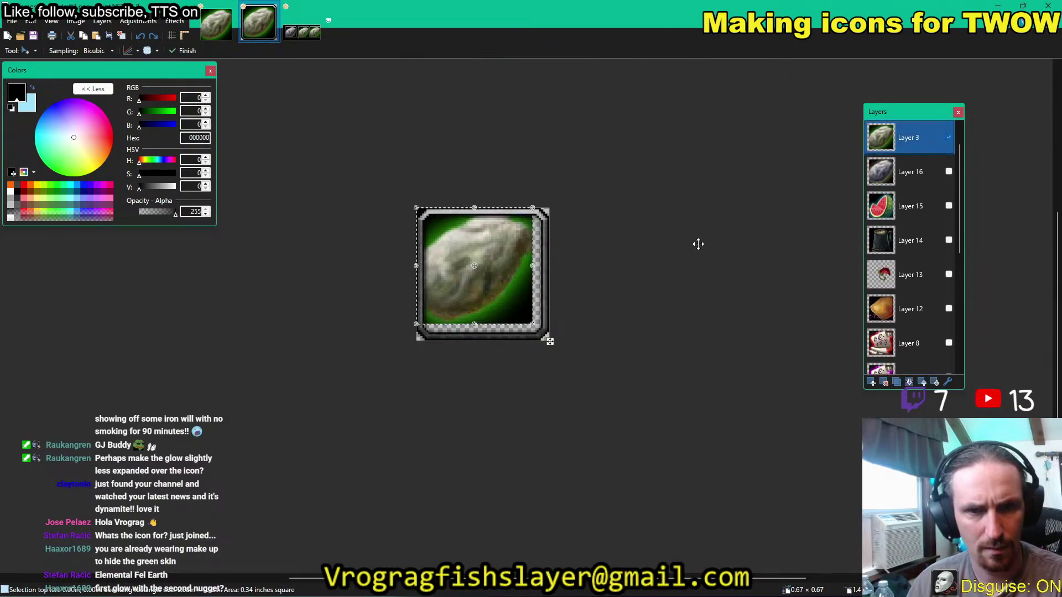
{"action": "left_click", "coordinate": [912, 177]}
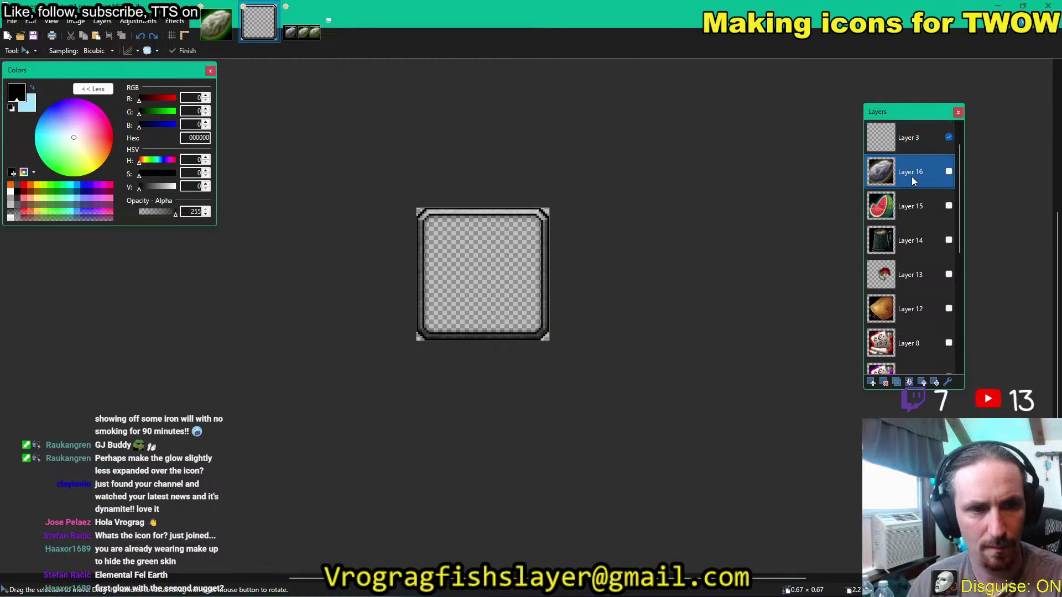
{"action": "left_click", "coordinate": [949, 172]}
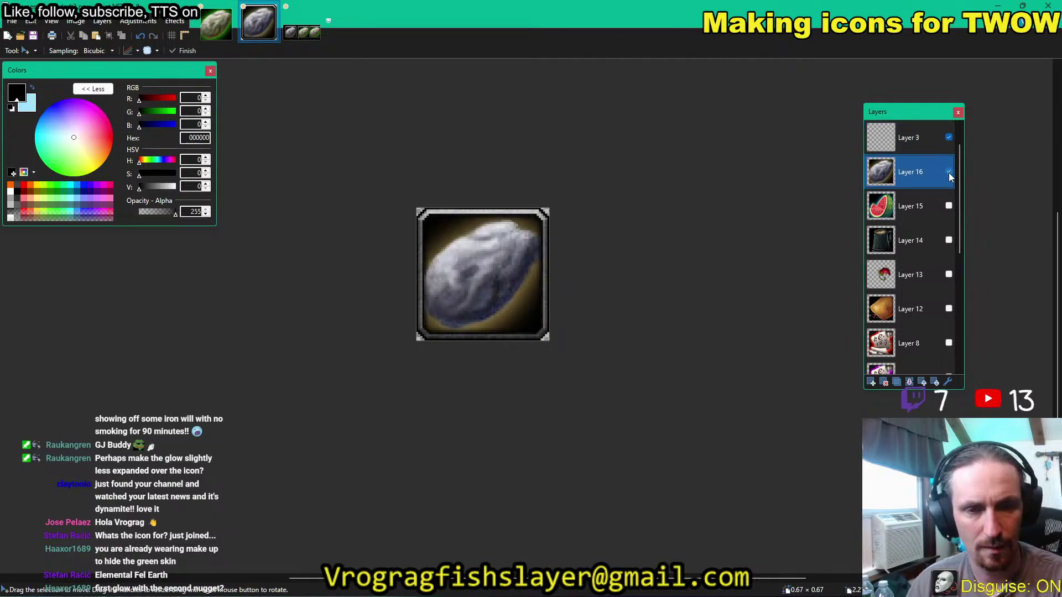
Undo the layer merge in the unframed green draft, copy its whole separate ore layer, and return to the framed image.
{"action": "left_click", "coordinate": [223, 35]}
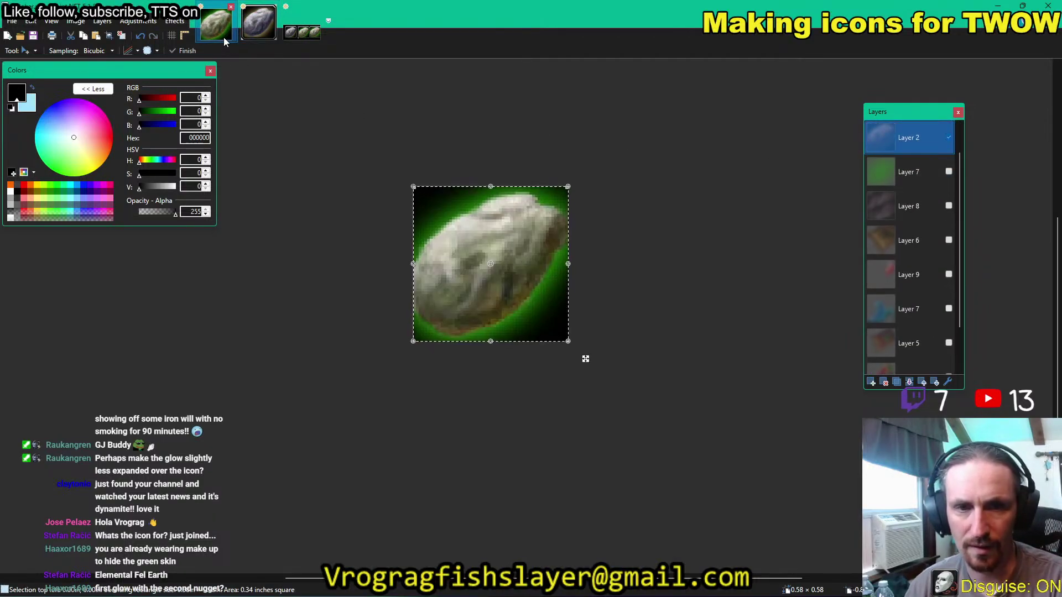
{"action": "key", "text": "ctrl+shift+v"}
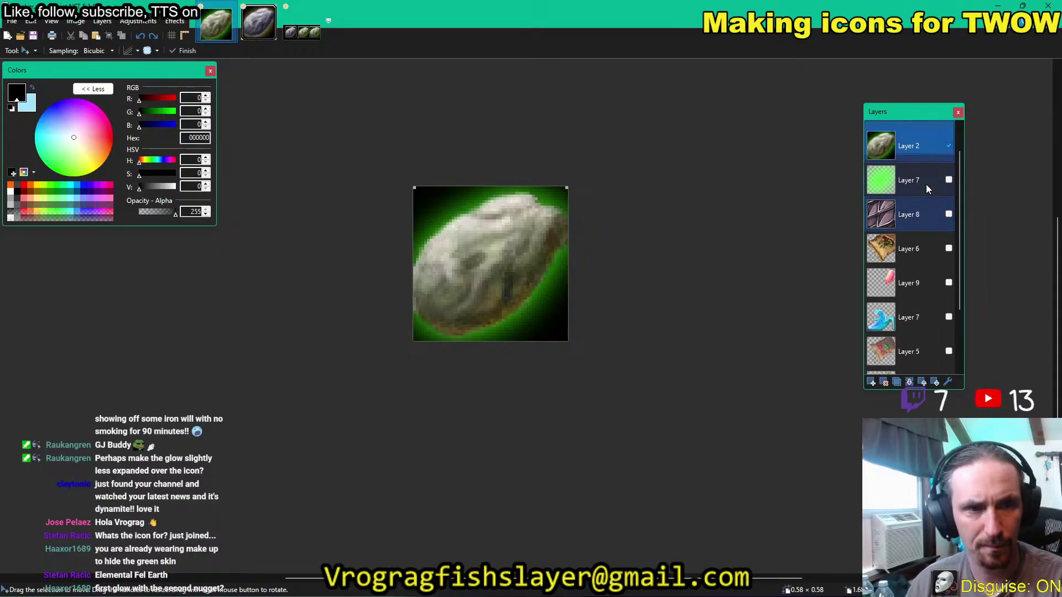
{"action": "key", "text": "ctrl+z"}
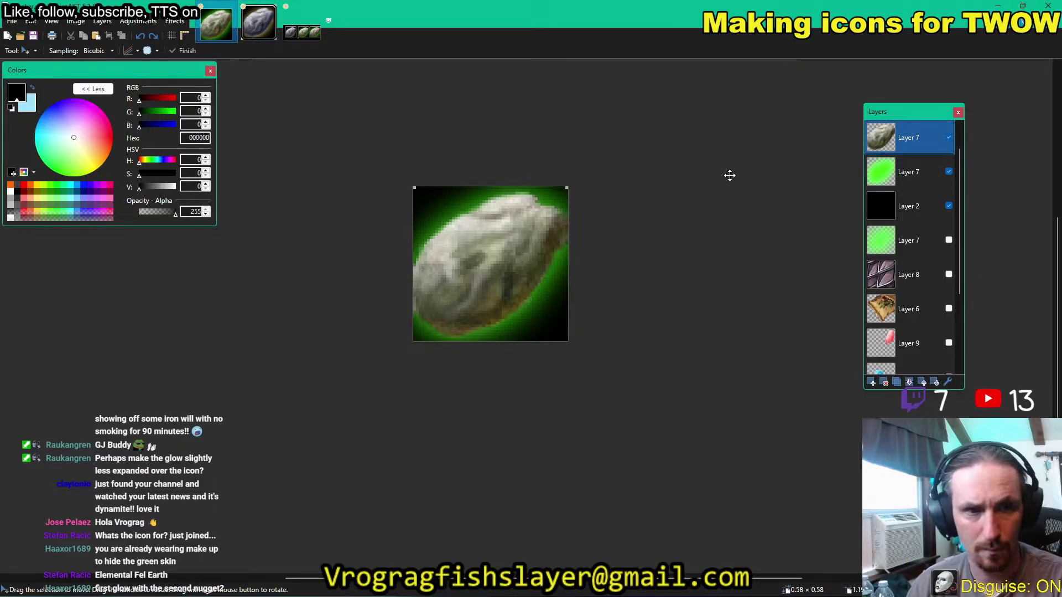
{"action": "key", "text": "s"}
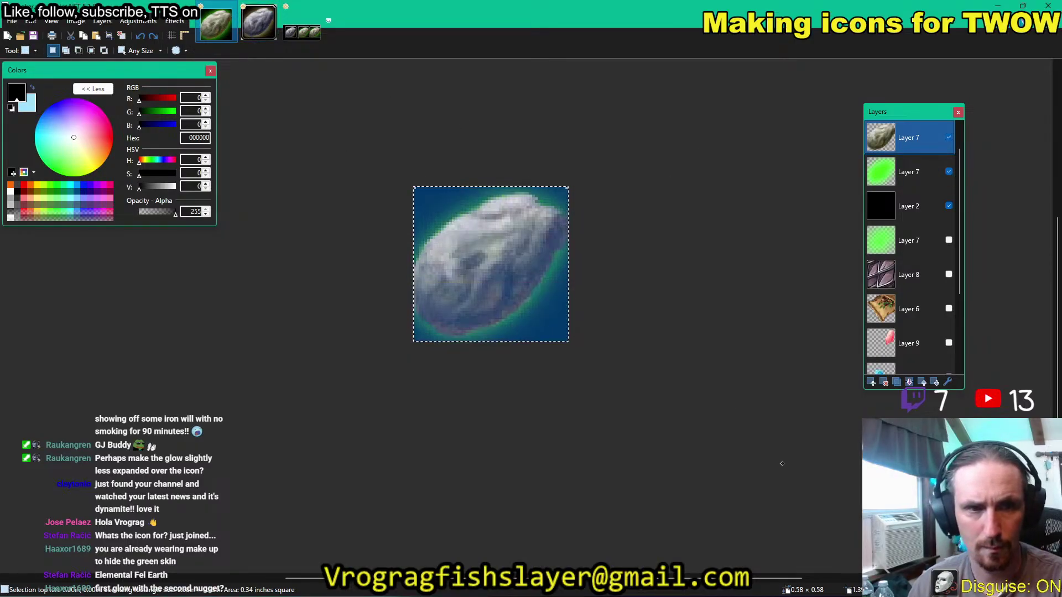
{"action": "left_click", "coordinate": [265, 32]}
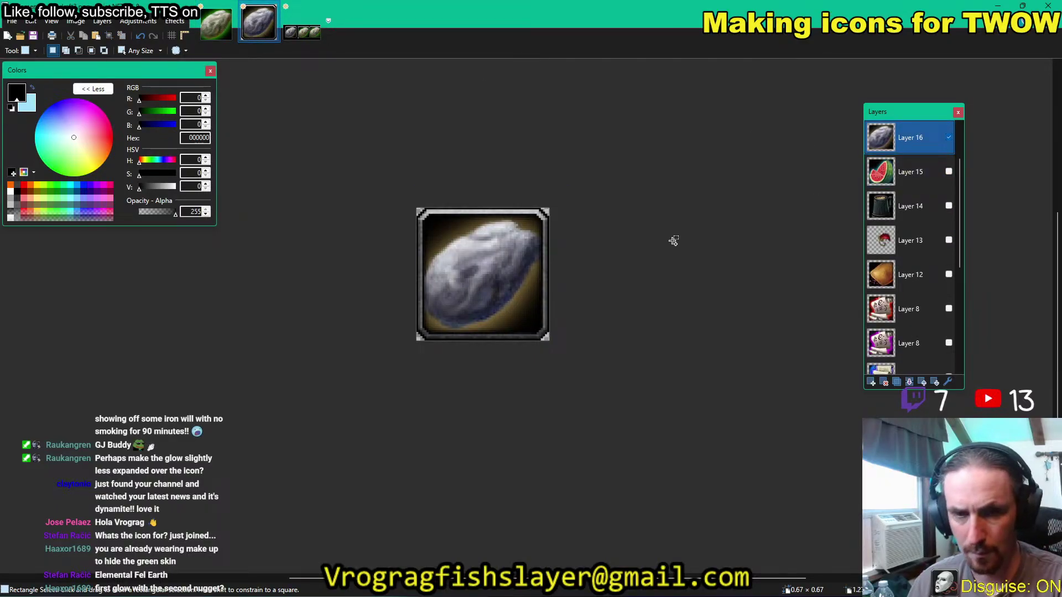
{"action": "key", "text": "ctrl+v"}
{"action": "key", "text": "ctrl+z"}
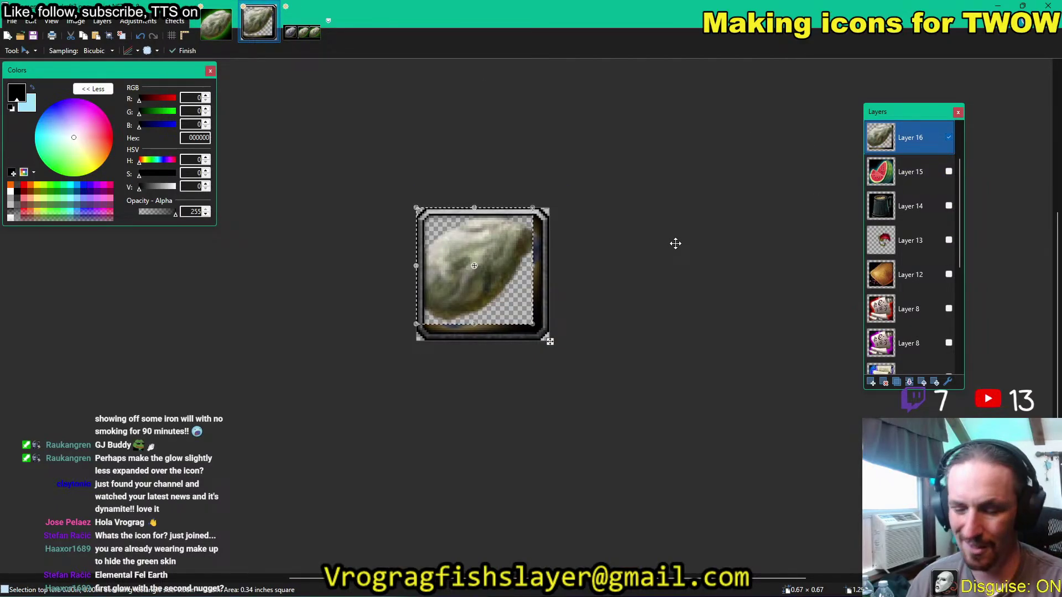
{"action": "key", "text": "ctrl+z"}
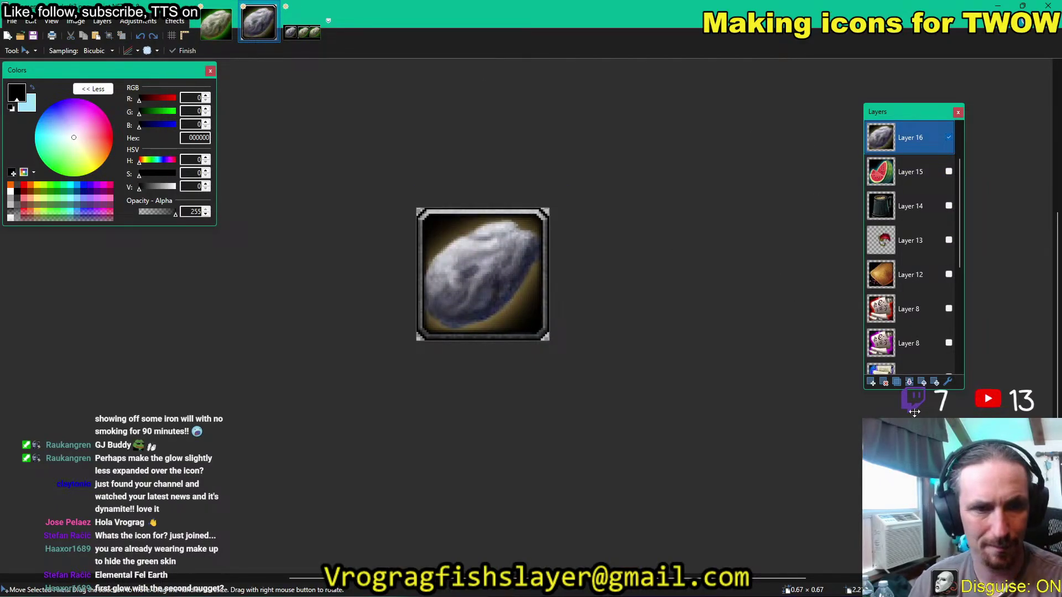
Paste the copied ore into a new layer above the grey ore and enlarge it to fit the frame.
{"action": "left_click", "coordinate": [873, 383]}
{"action": "key", "text": "ctrl+v"}
{"action": "left_click_drag", "start_coordinate": [549, 342], "coordinate": [558, 350]}
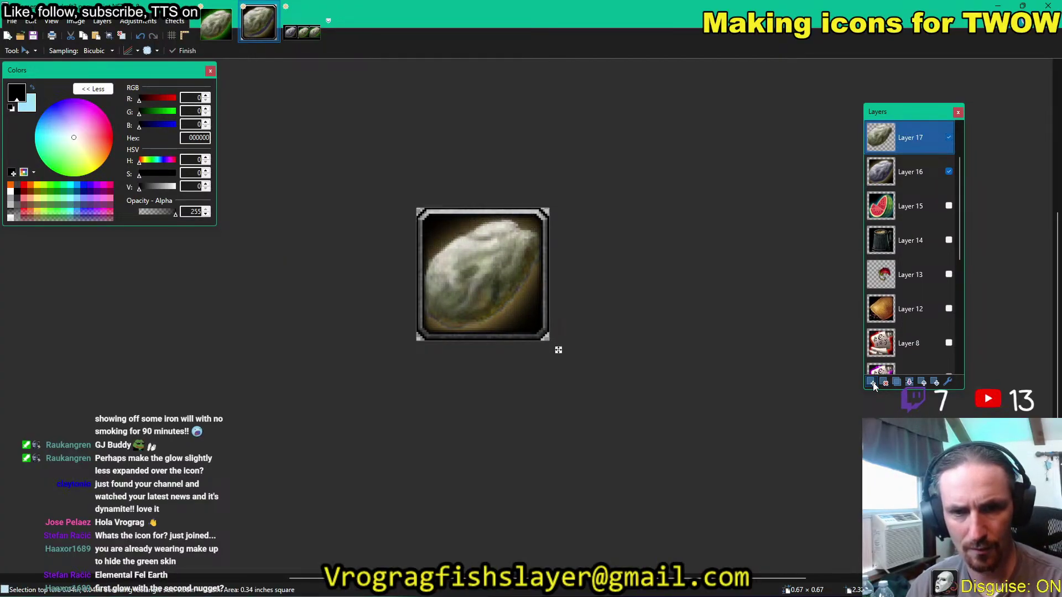
{"action": "key", "text": "ctrl+z"}
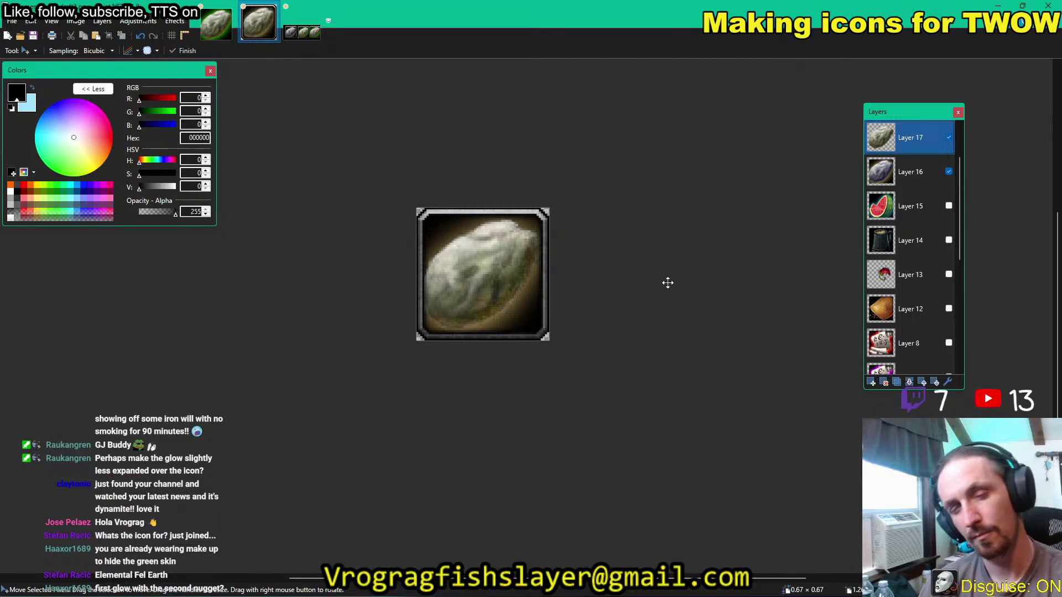
Examine the recoloured ore over the original glow inside the frame at several magnifications.
{"action": "key", "text": "ctrl+z"}
{"action": "key", "text": "ctrl+z"}
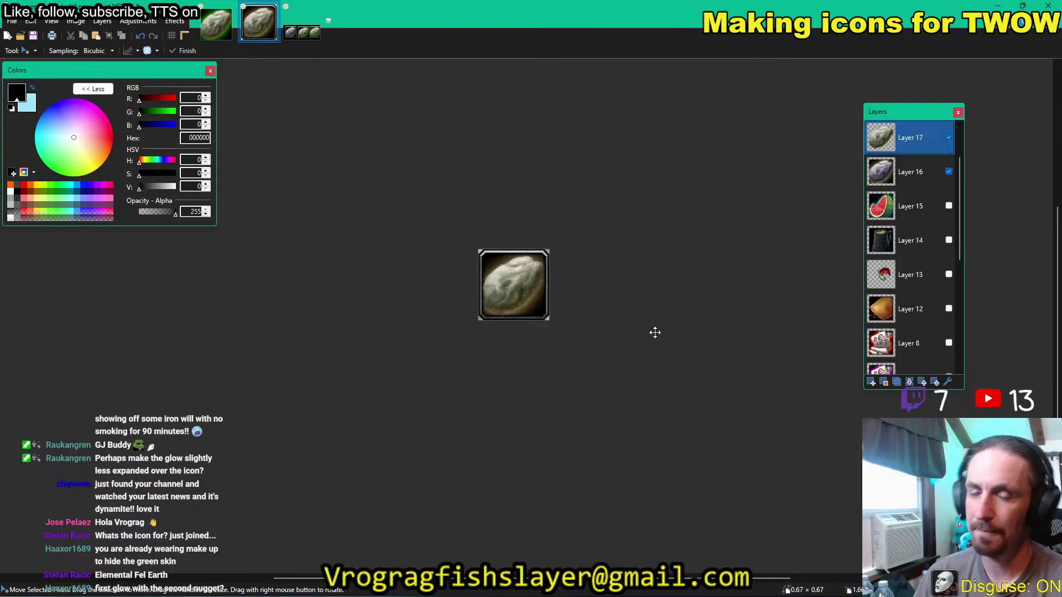
{"action": "key", "text": "ctrl+y"}
{"action": "key", "text": "ctrl+y"}
{"action": "key", "text": "ctrl+y"}
{"action": "key", "text": "ctrl+y"}
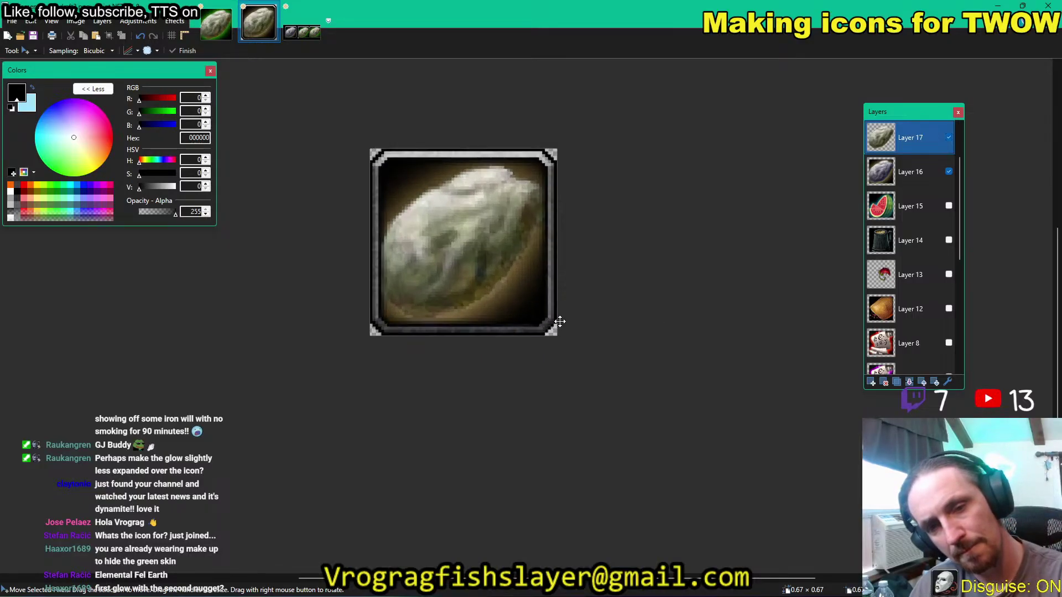
{"action": "key", "text": "ctrl+y"}
{"action": "key", "text": "ctrl+y"}
{"action": "key", "text": "ctrl+z"}
{"action": "key", "text": "ctrl+z"}
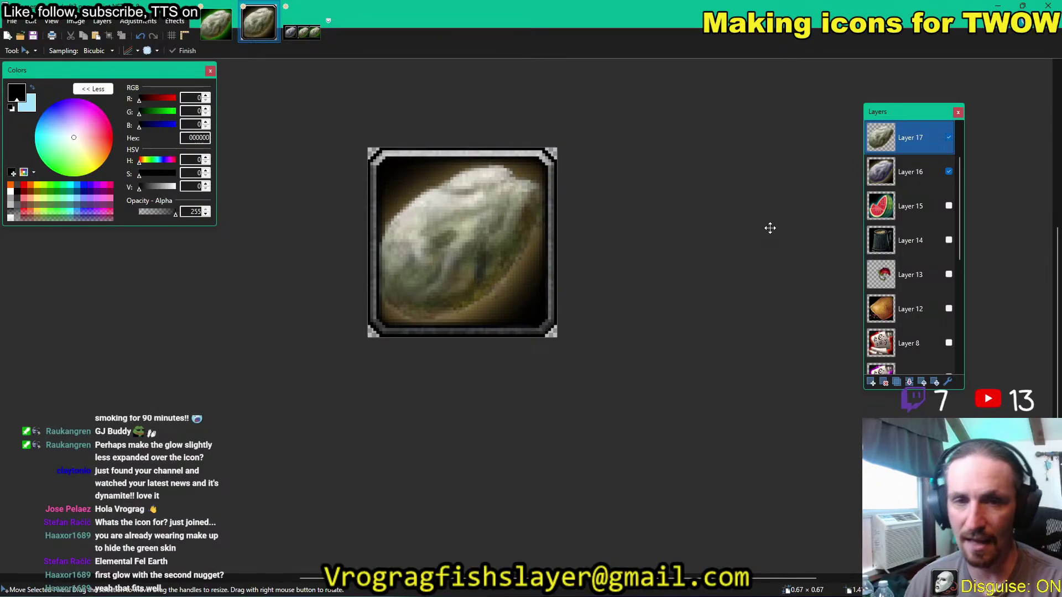
{"action": "key", "text": "ctrl+minus"}
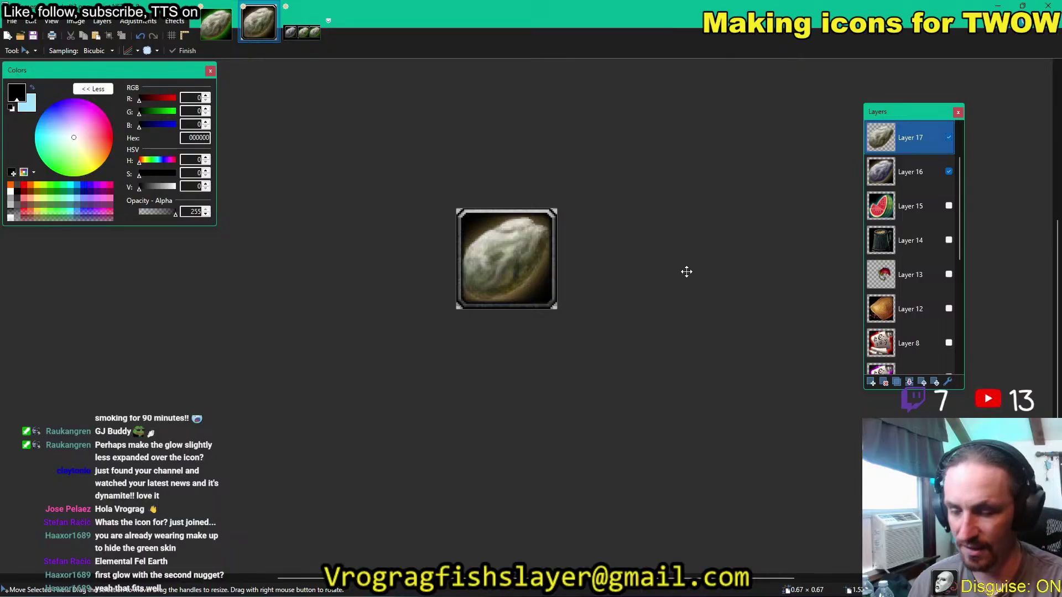
Stretch the ore on Layer 17 slightly wider and taller to about 0.59 × 0.60 in within the frame.
{"action": "key", "text": "ctrl+a"}
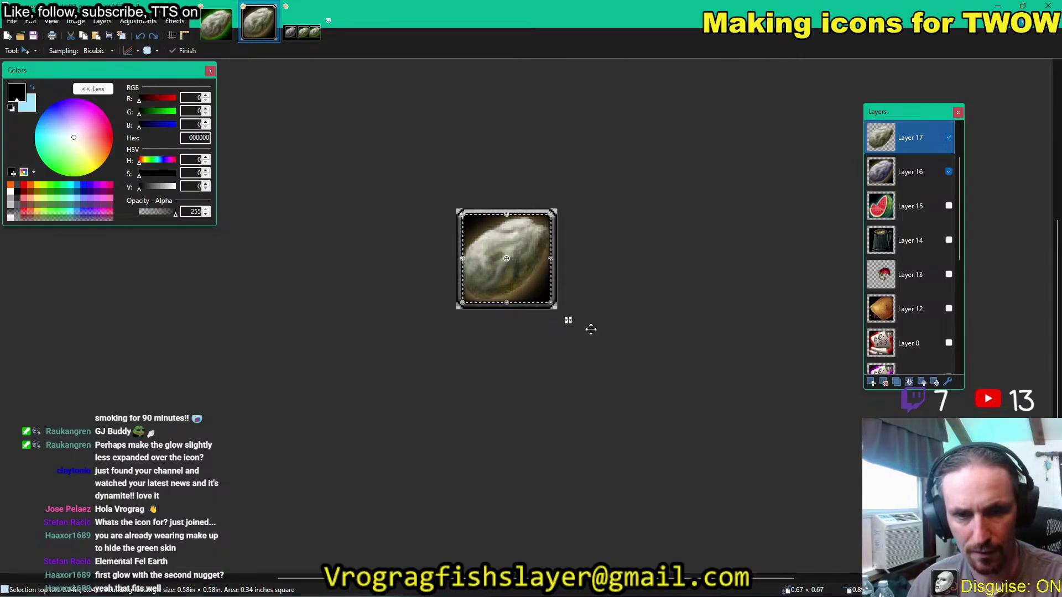
{"action": "key", "text": "ctrl+plus"}
{"action": "key", "text": "ctrl+plus"}
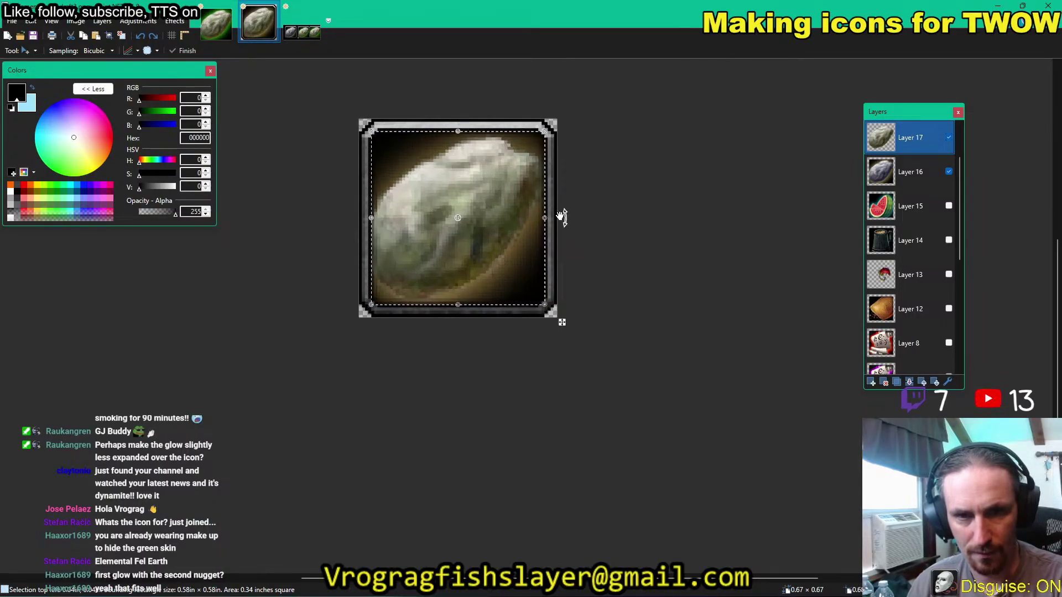
{"action": "left_click_drag", "start_coordinate": [546, 218], "coordinate": [549, 220]}
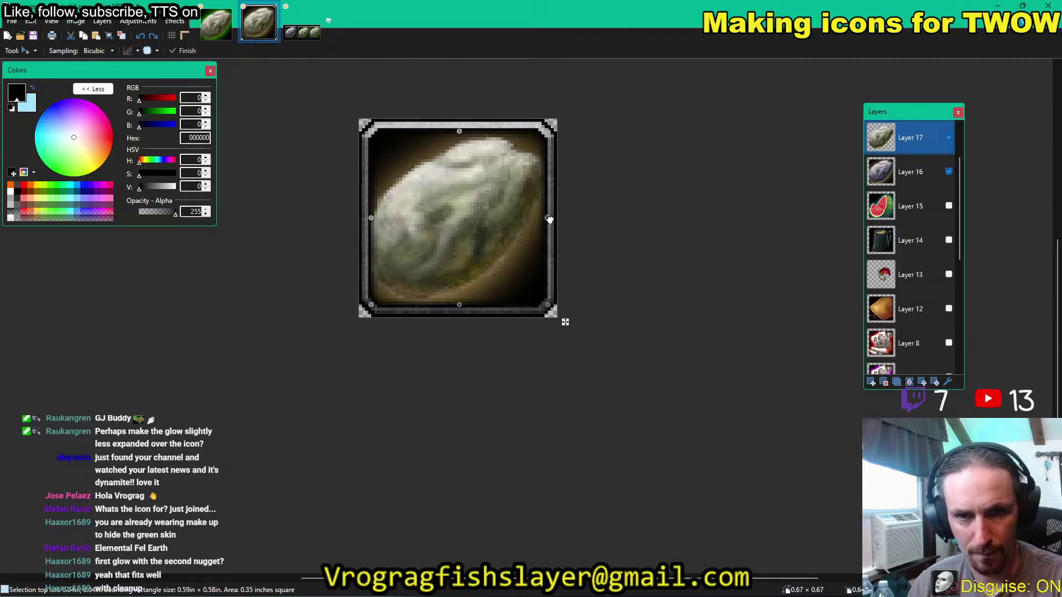
{"action": "left_click_drag", "start_coordinate": [459, 305], "coordinate": [460, 313]}
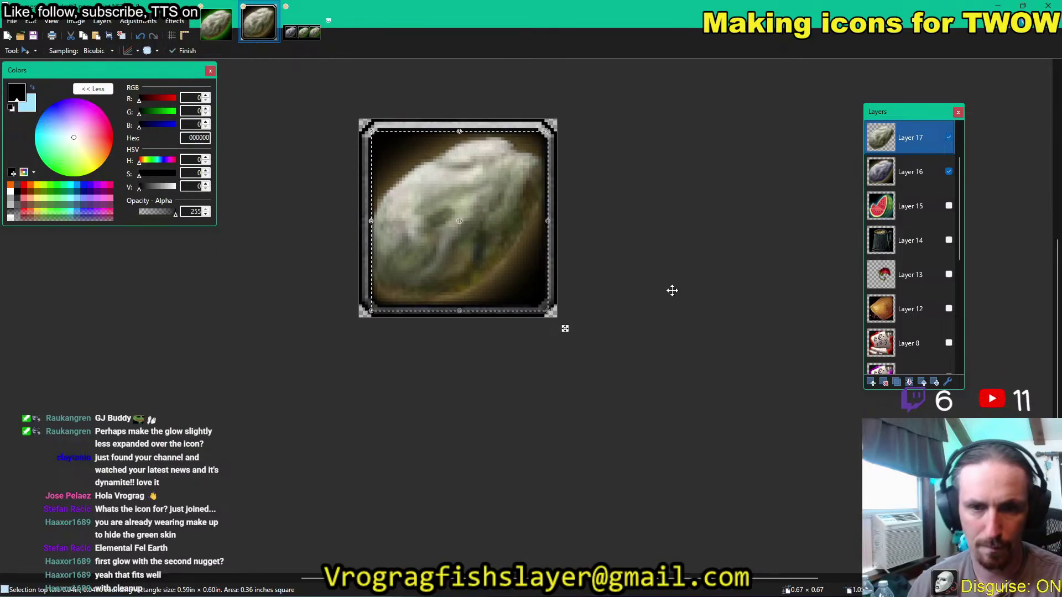
{"action": "scroll", "coordinate": [672, 292], "scroll_direction": "down", "scroll_amount": 3}
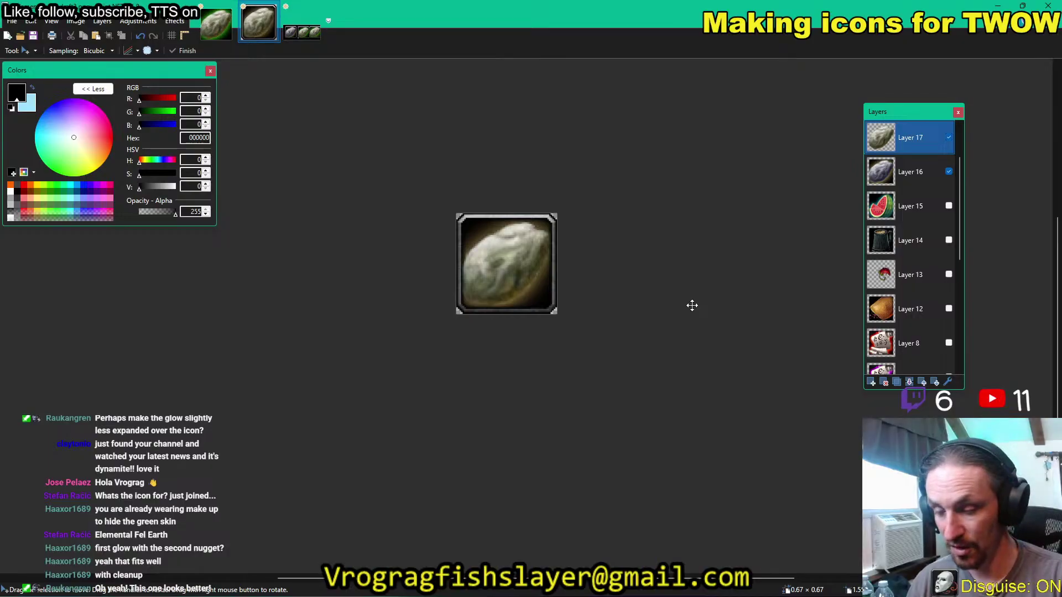
Start saving the framed ore as a new file and set the file type to PNG.
{"action": "key", "text": "ctrl+shift+s"}
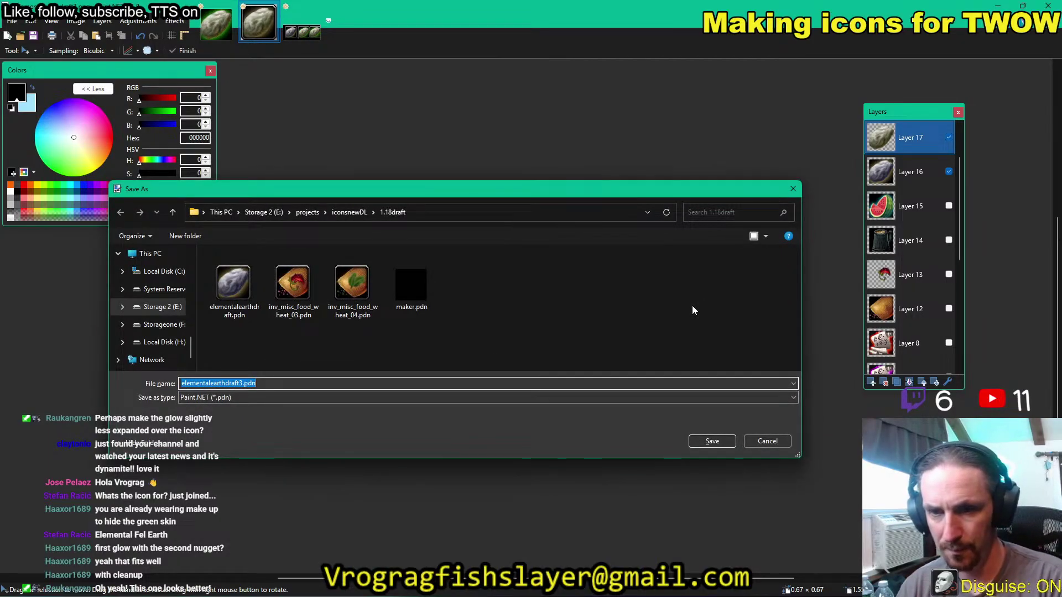
{"action": "key", "text": "Tab"}
{"action": "key", "text": "alt+Down"}
{"action": "key", "text": "Down"}
{"action": "key", "text": "Return"}
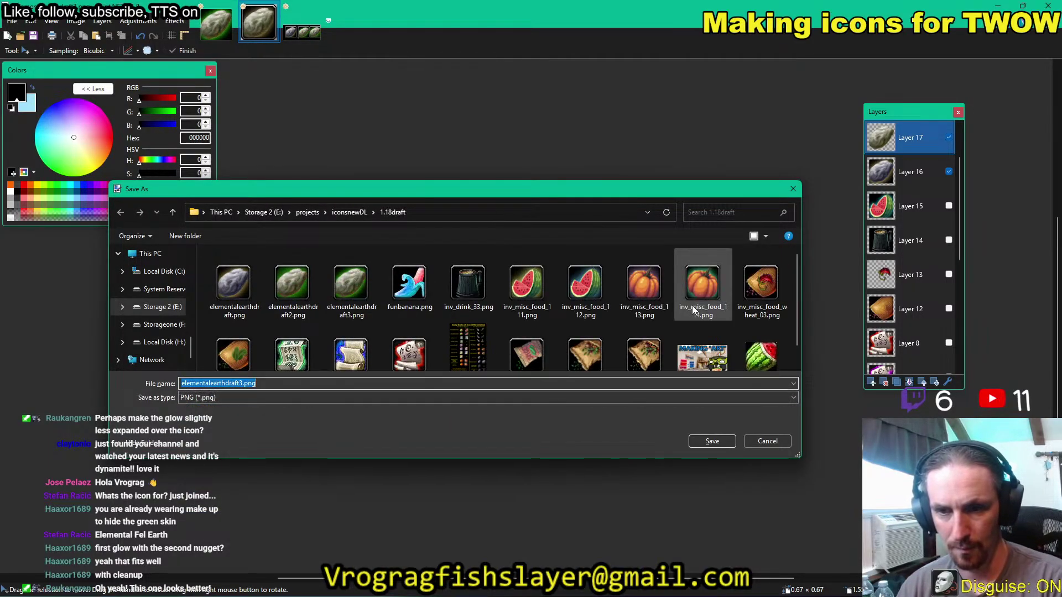
Name the file elementalearthdraft4.png in the 1.18draft folder and save it with the layers flattened.
{"action": "key", "text": "Home"}
{"action": "key", "text": "Right"}
{"action": "key", "text": "Right"}
{"action": "key", "text": "Right"}
{"action": "key", "text": "Right"}
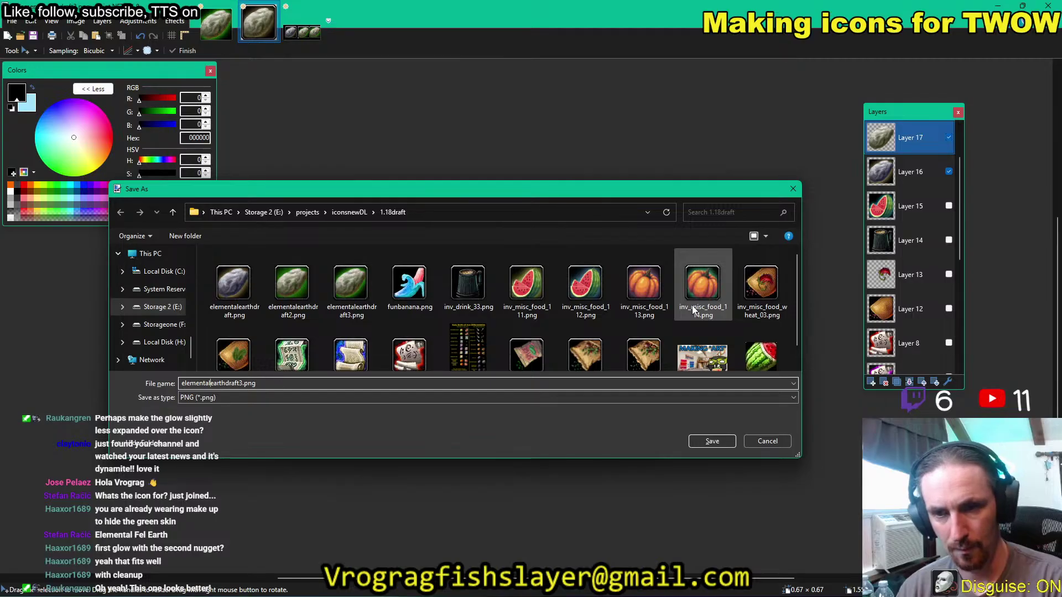
{"action": "key", "text": "Right"}
{"action": "key", "text": "Right"}
{"action": "key", "text": "Right"}
{"action": "key", "text": "Right"}
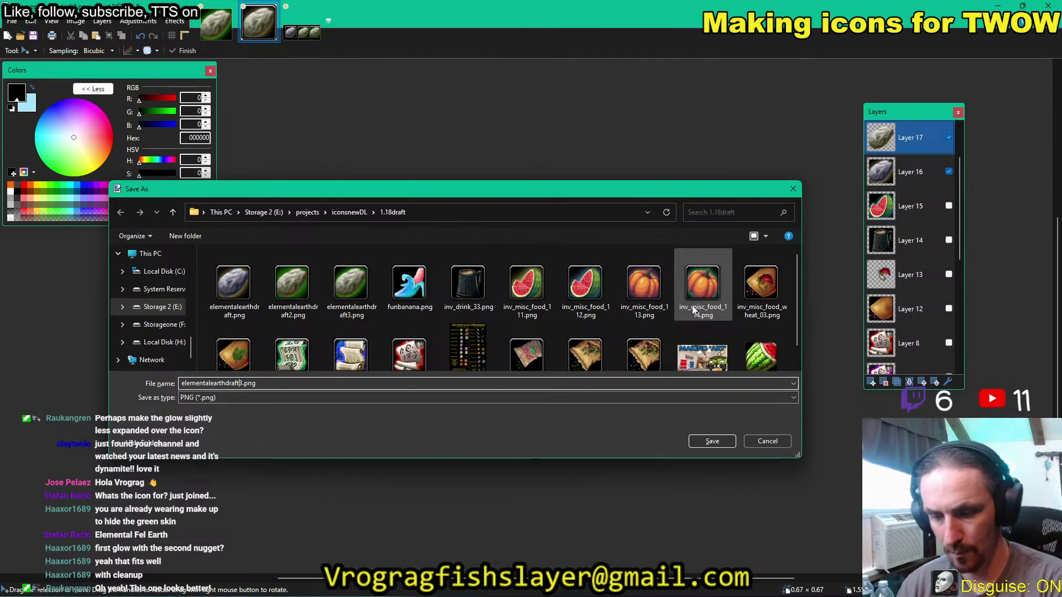
{"action": "key", "text": "Right"}
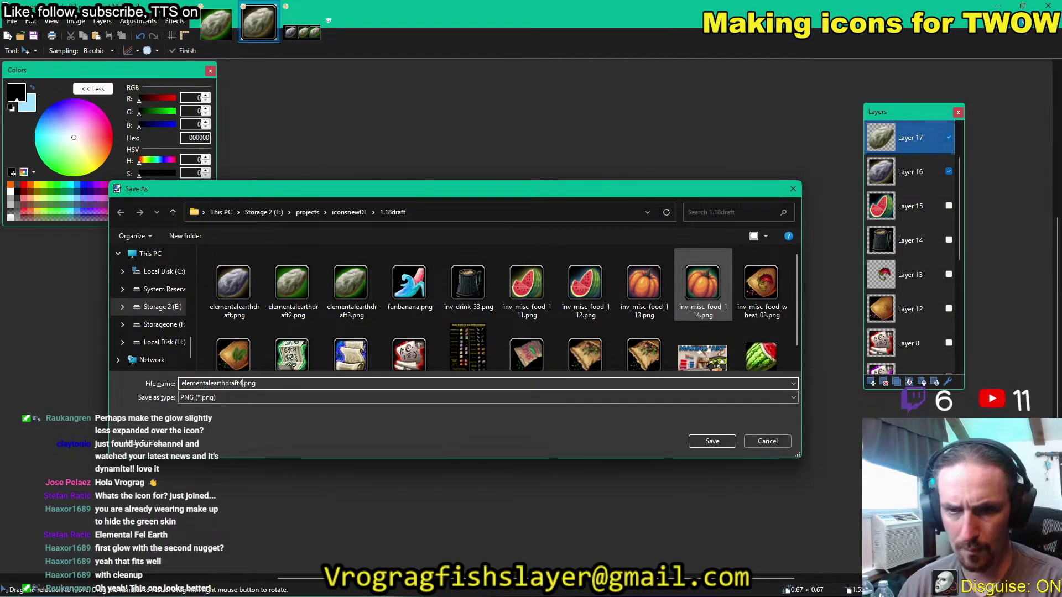
{"action": "key", "text": "Return"}
{"action": "key", "text": "Return"}
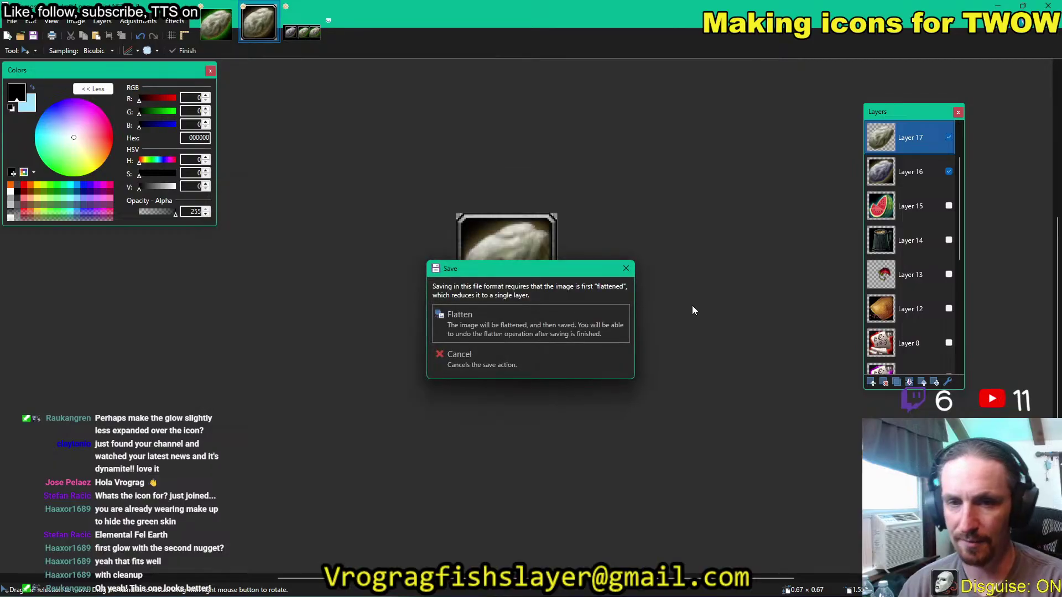
{"action": "key", "text": "Return"}
Undo the flattening, the resizing and the pasting of the ore so Layer 17 is empty.
{"action": "key", "text": "ctrl+z"}
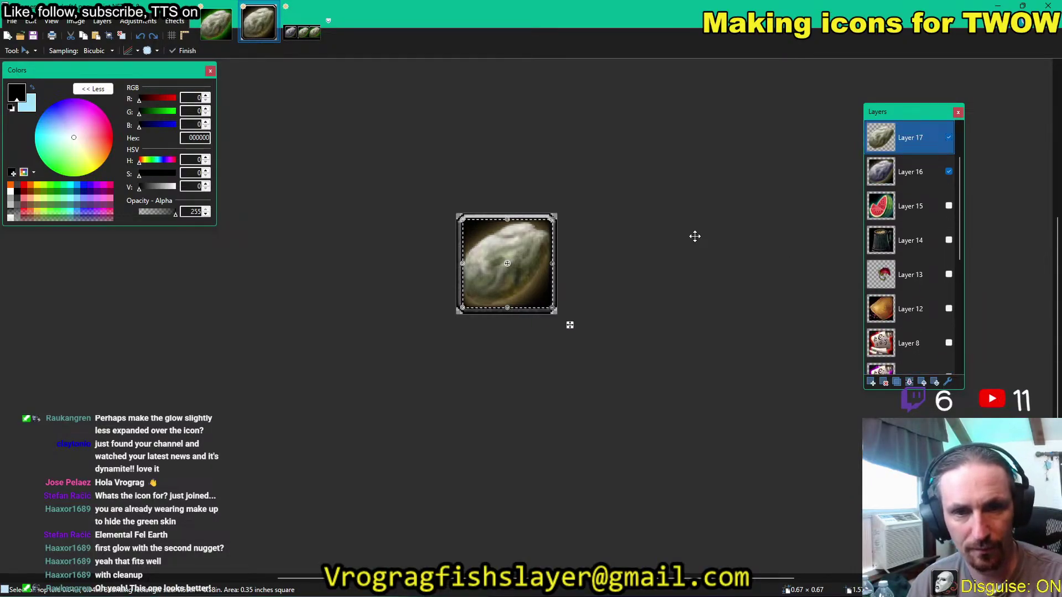
{"action": "key", "text": "ctrl+z"}
{"action": "key", "text": "ctrl+z"}
{"action": "key", "text": "ctrl+z"}
{"action": "key", "text": "ctrl+z"}
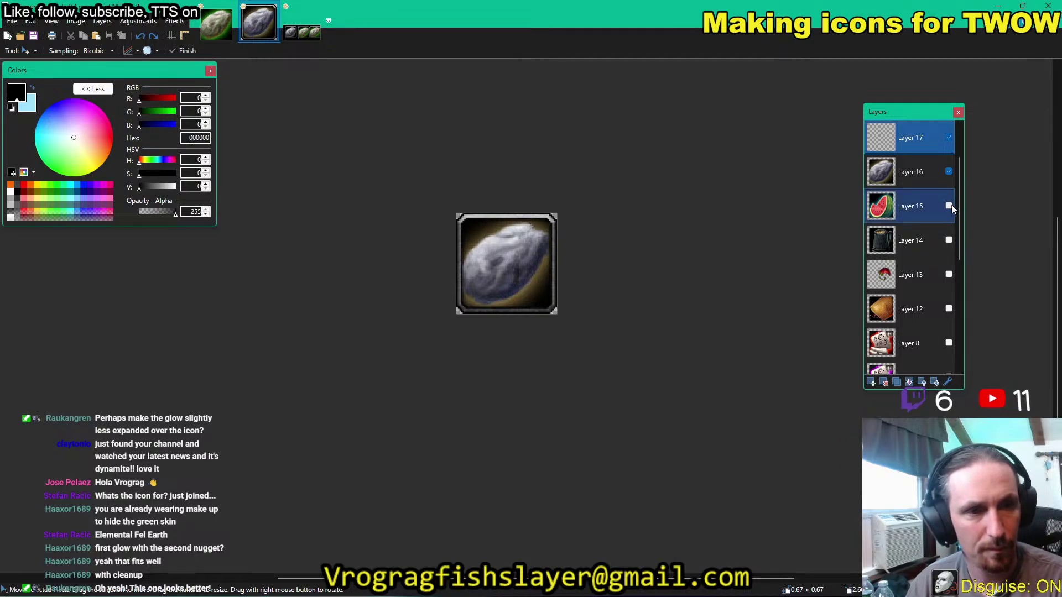
Hide the grey ore on Layer 16, preview the scroll layers, and leave the blue scroll on Layer 7 shown.
{"action": "scroll", "coordinate": [952, 208], "scroll_direction": "down", "scroll_amount": 3}
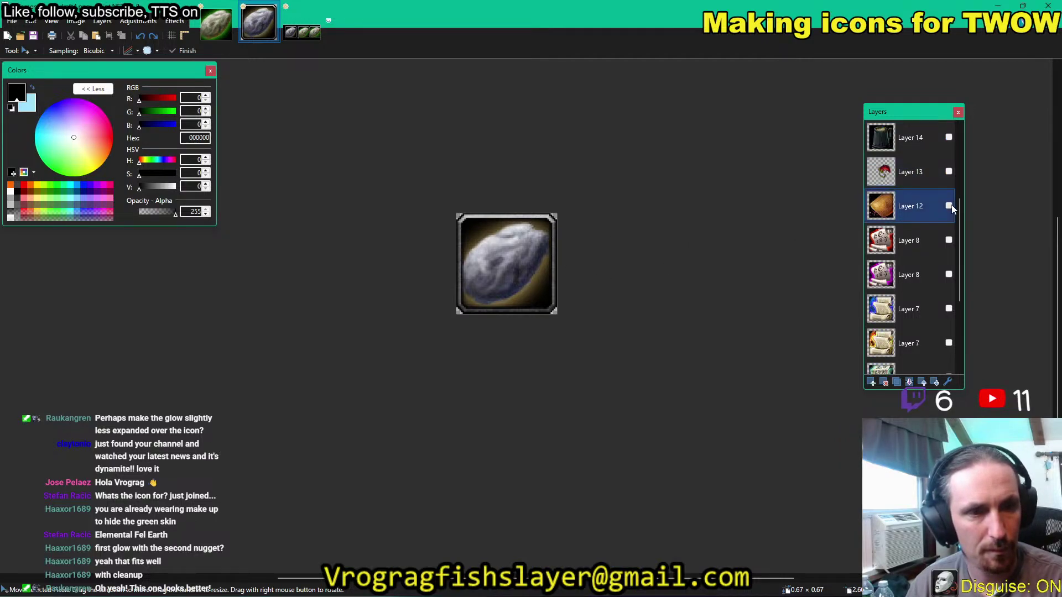
{"action": "scroll", "coordinate": [951, 205], "scroll_direction": "up", "scroll_amount": 3}
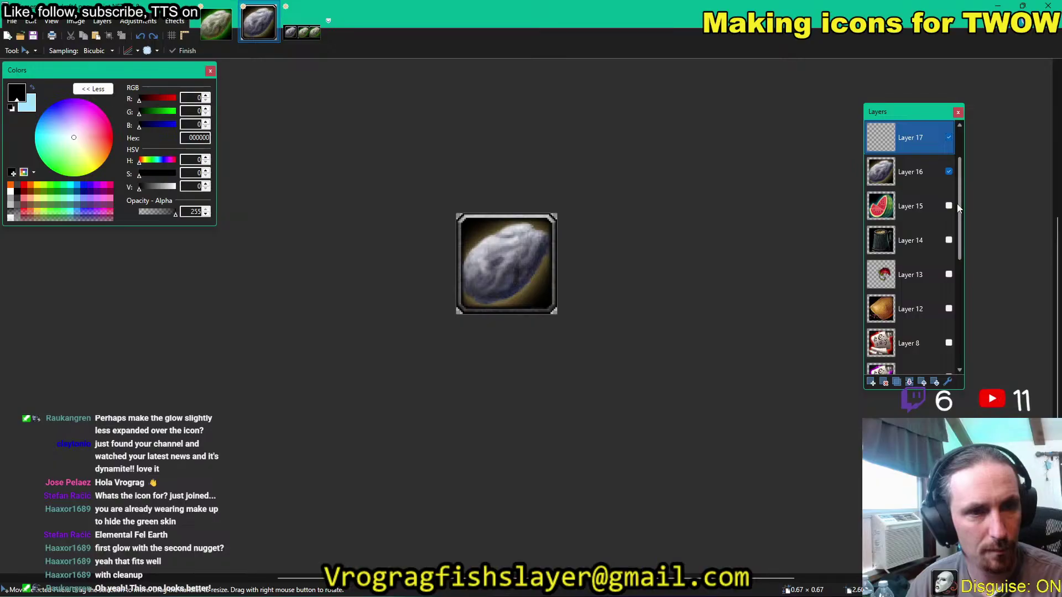
{"action": "left_click", "coordinate": [949, 172]}
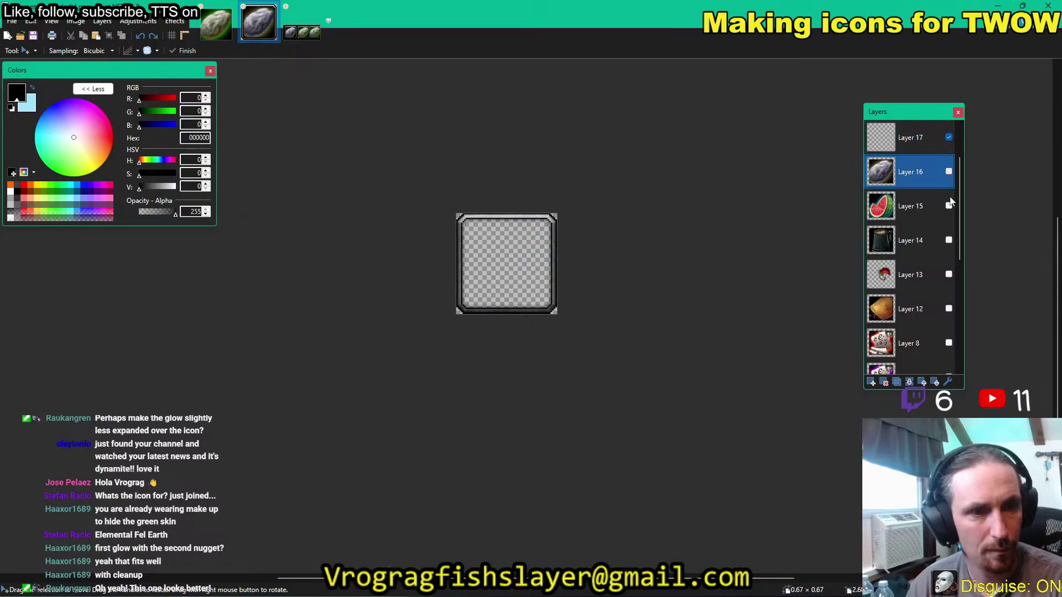
{"action": "scroll", "coordinate": [952, 210], "scroll_direction": "down", "scroll_amount": 2}
{"action": "left_click", "coordinate": [950, 275]}
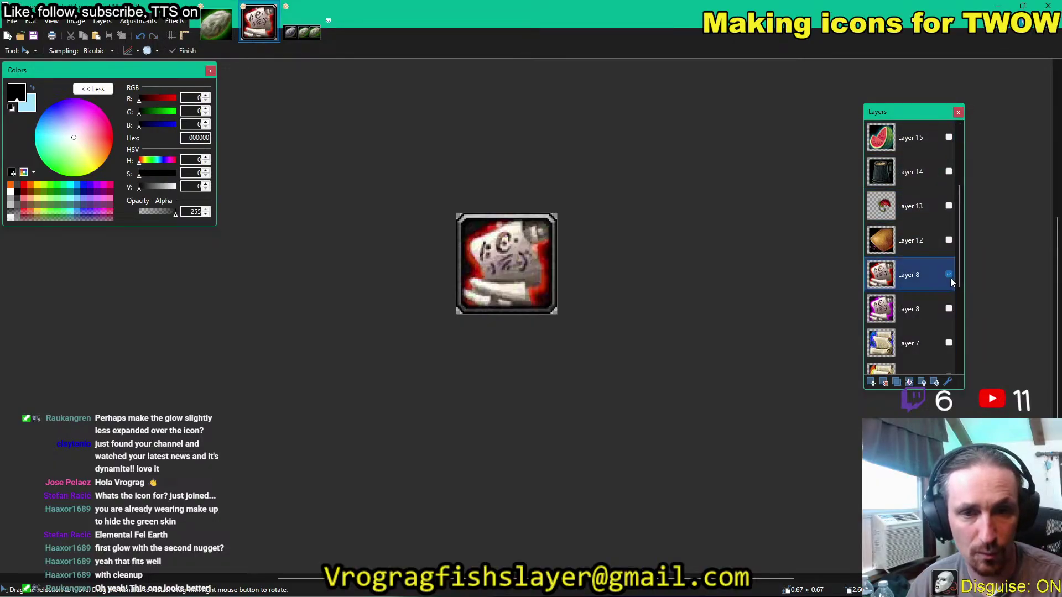
{"action": "left_click", "coordinate": [949, 275]}
{"action": "left_click", "coordinate": [950, 308]}
{"action": "left_click", "coordinate": [949, 309]}
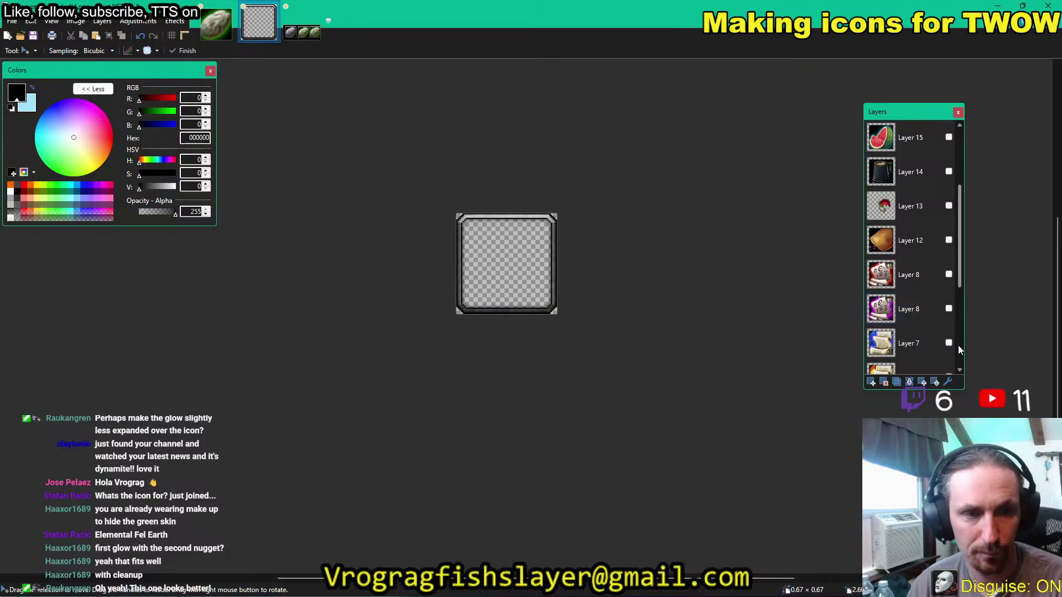
{"action": "left_click", "coordinate": [949, 343]}
{"action": "scroll", "coordinate": [951, 343], "scroll_direction": "down", "scroll_amount": 3}
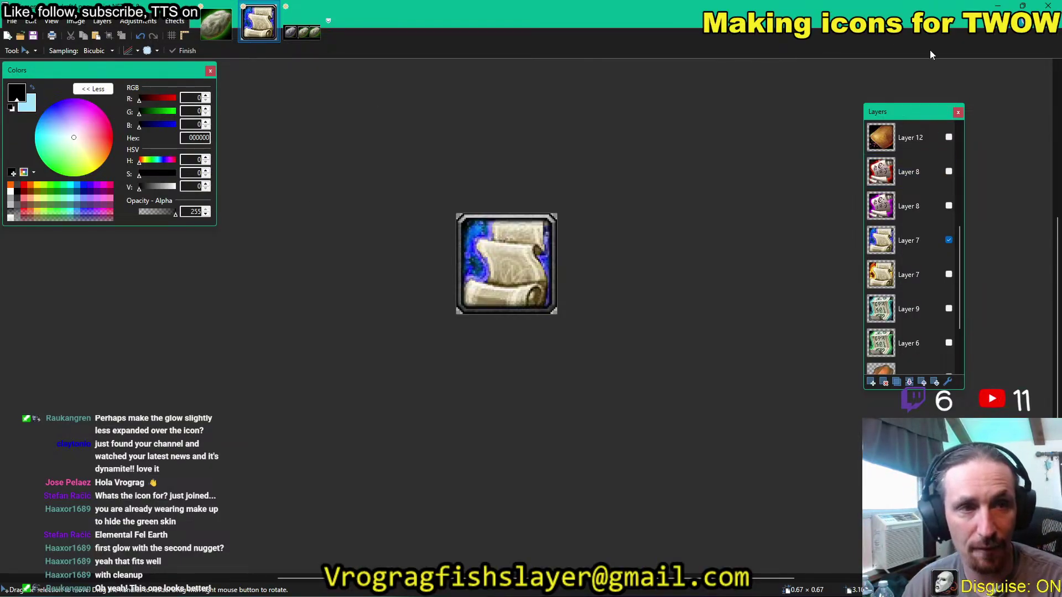
Switch to the icon spreadsheet in the browser and copy its viewer sharing link.
{"action": "left_click", "coordinate": [1001, 7]}
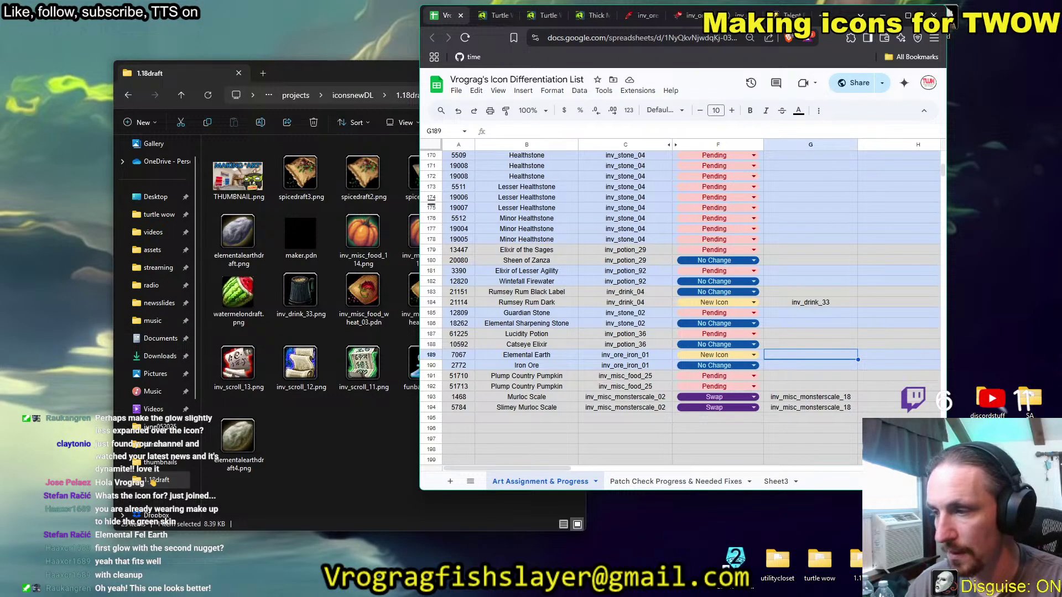
{"action": "key", "text": "alt+Tab"}
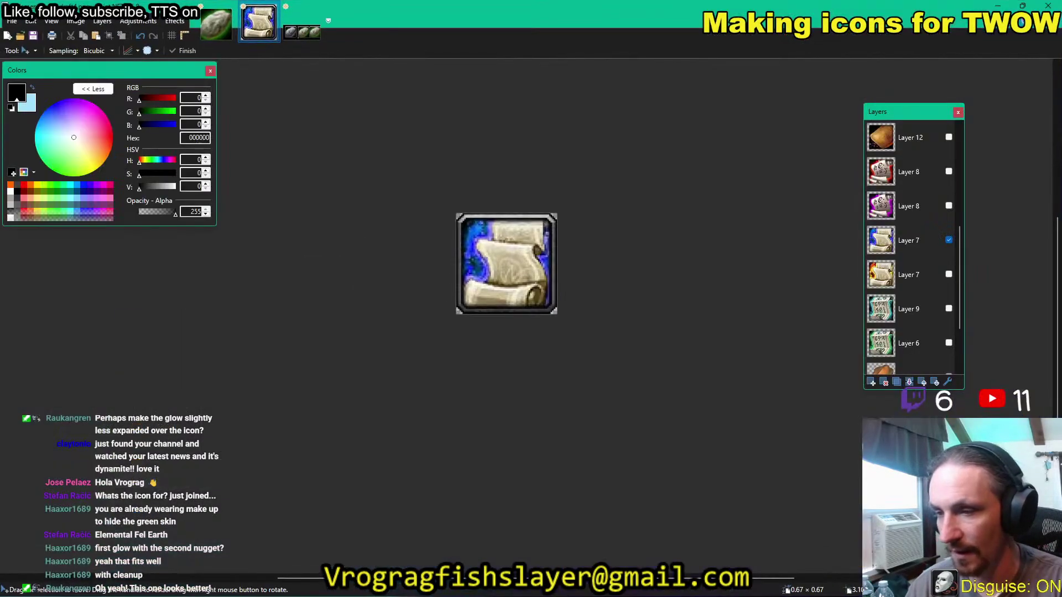
{"action": "key", "text": "alt+Tab"}
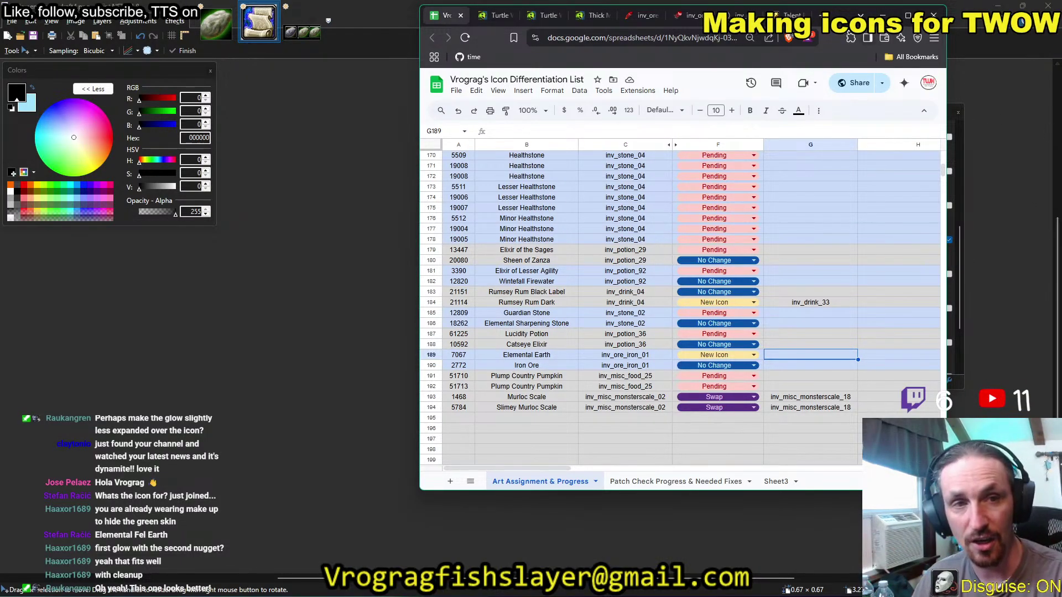
{"action": "left_click_drag", "start_coordinate": [840, 23], "coordinate": [769, 44]}
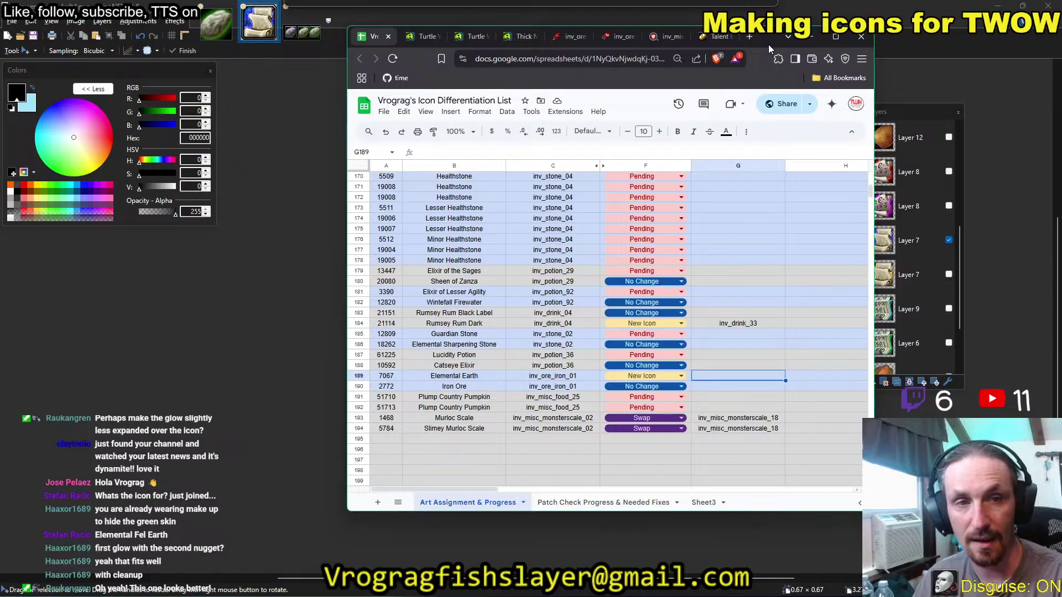
{"action": "left_click", "coordinate": [810, 108]}
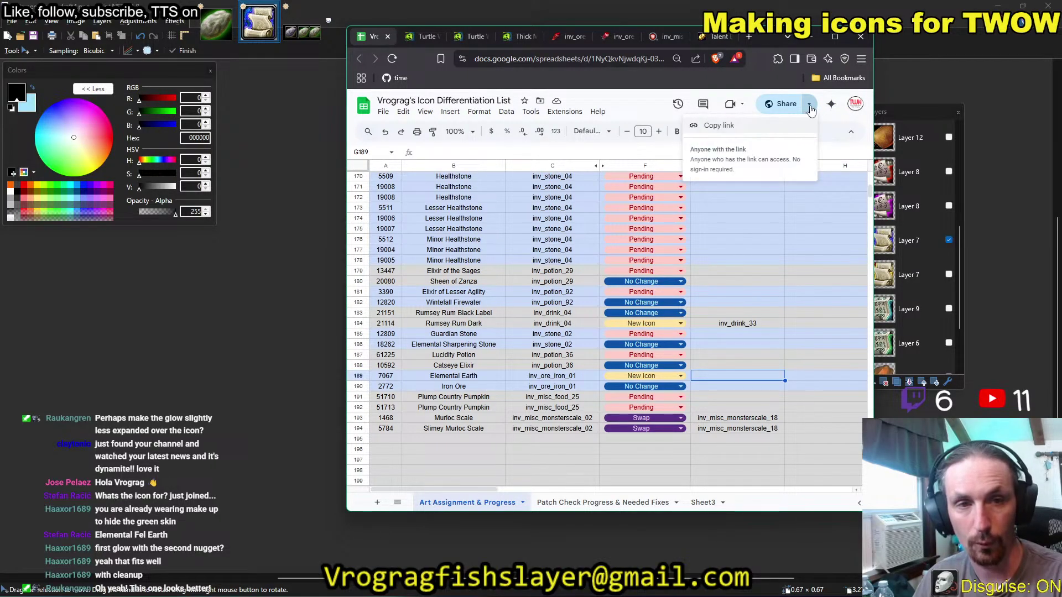
{"action": "left_click", "coordinate": [781, 103]}
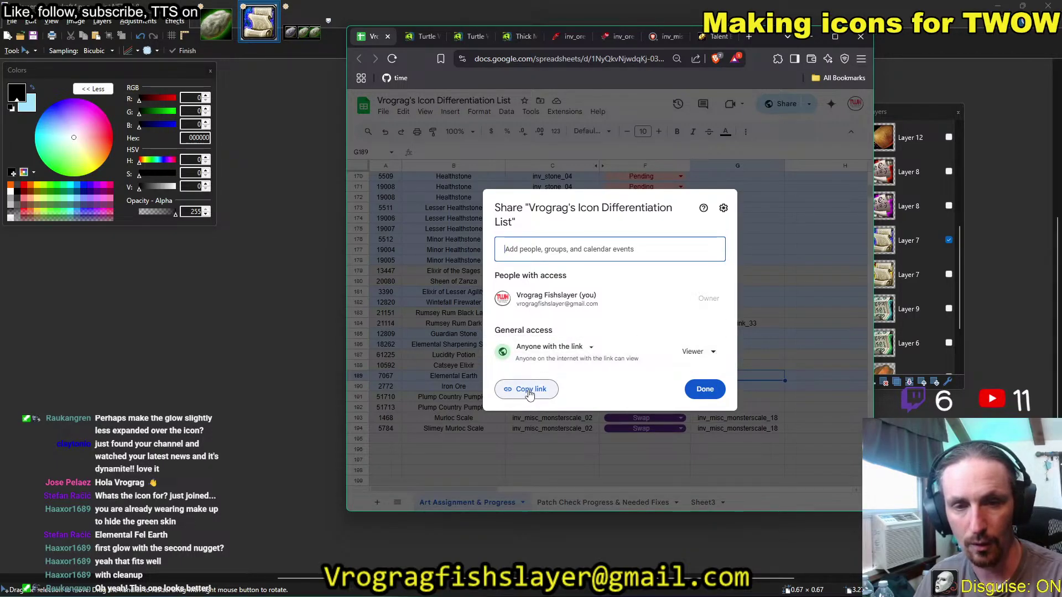
{"action": "left_click", "coordinate": [533, 391]}
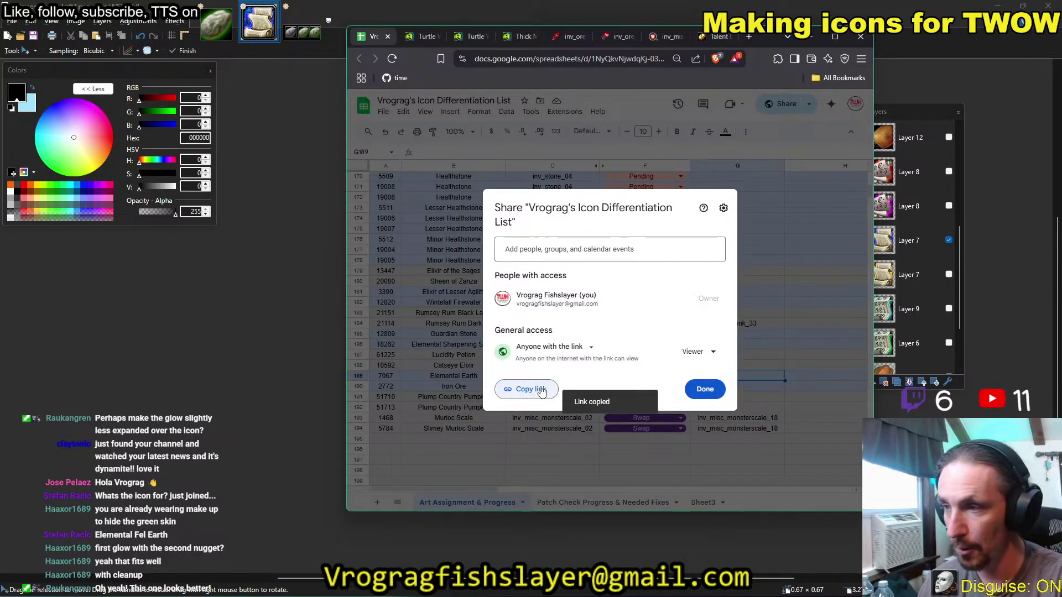
{"action": "left_click", "coordinate": [716, 391]}
Unhide rows 3 to 129 and columns D and E of the icon list.
{"action": "scroll", "coordinate": [522, 425], "scroll_direction": "up", "scroll_amount": 6}
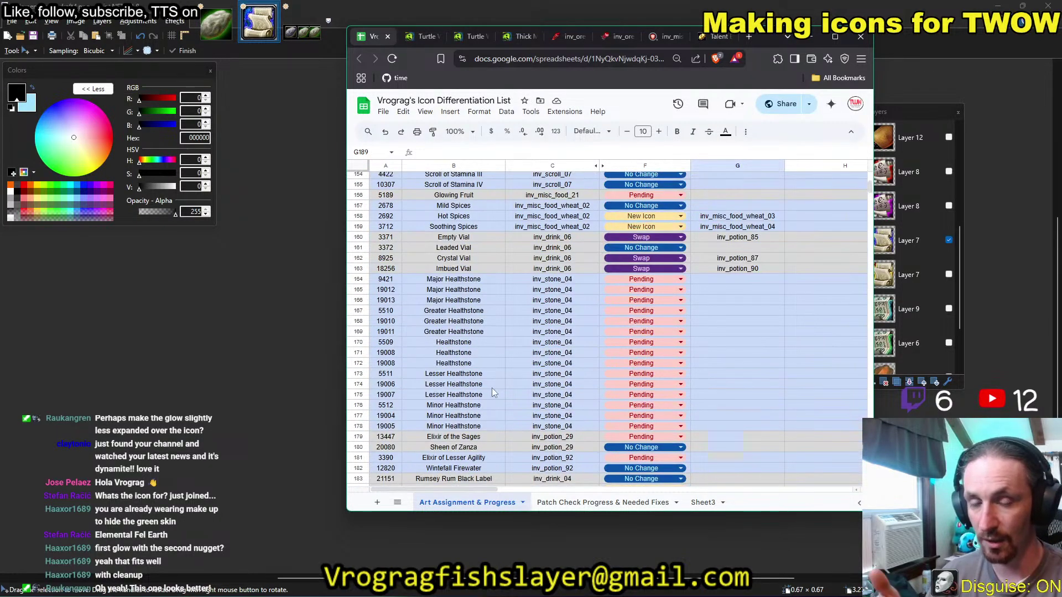
{"action": "scroll", "coordinate": [489, 363], "scroll_direction": "up", "scroll_amount": 2}
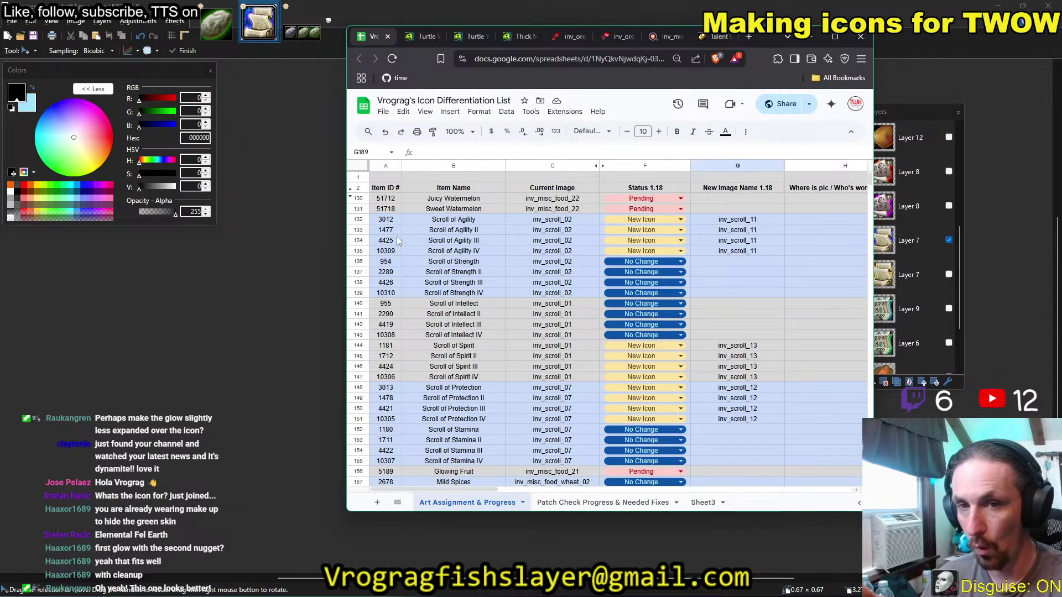
{"action": "left_click", "coordinate": [350, 195]}
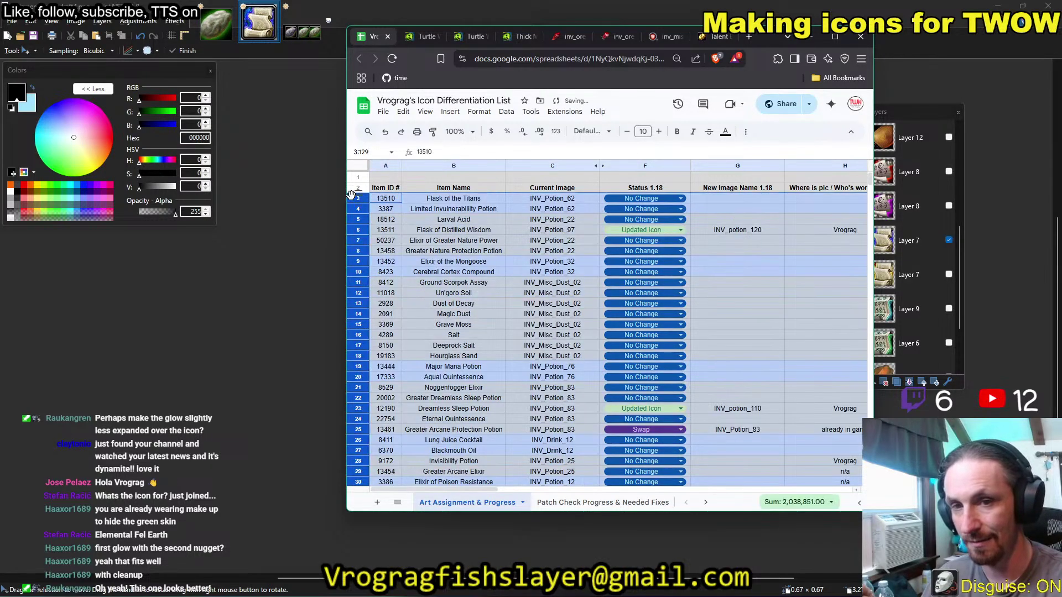
{"action": "left_click", "coordinate": [604, 165]}
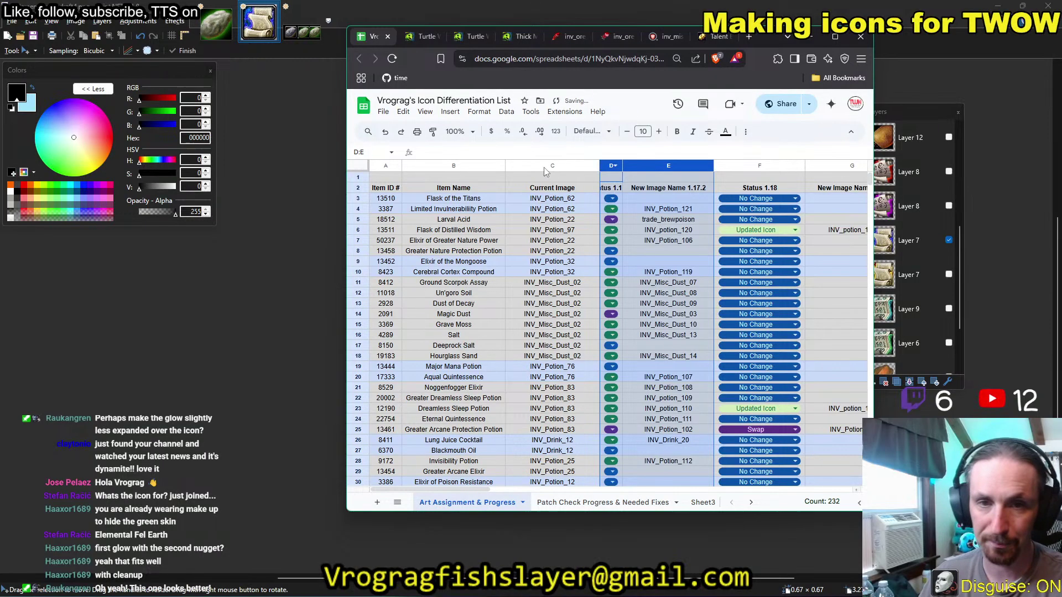
{"action": "left_click", "coordinate": [525, 178]}
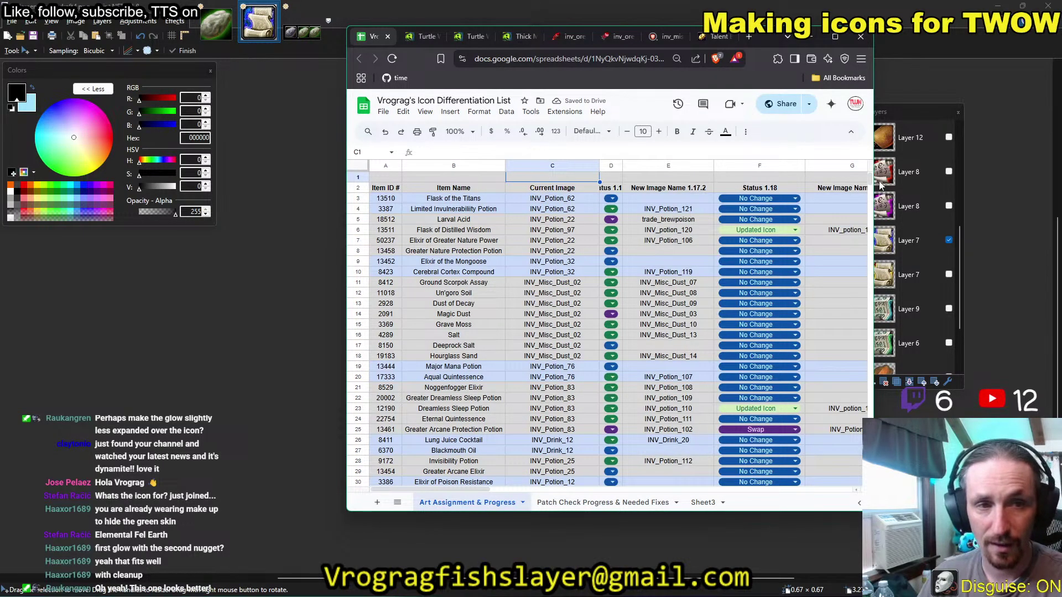
Look over the expanded list down to its last entries, and switch back to paint.net.
{"action": "left_click_drag", "start_coordinate": [872, 180], "coordinate": [871, 232]}
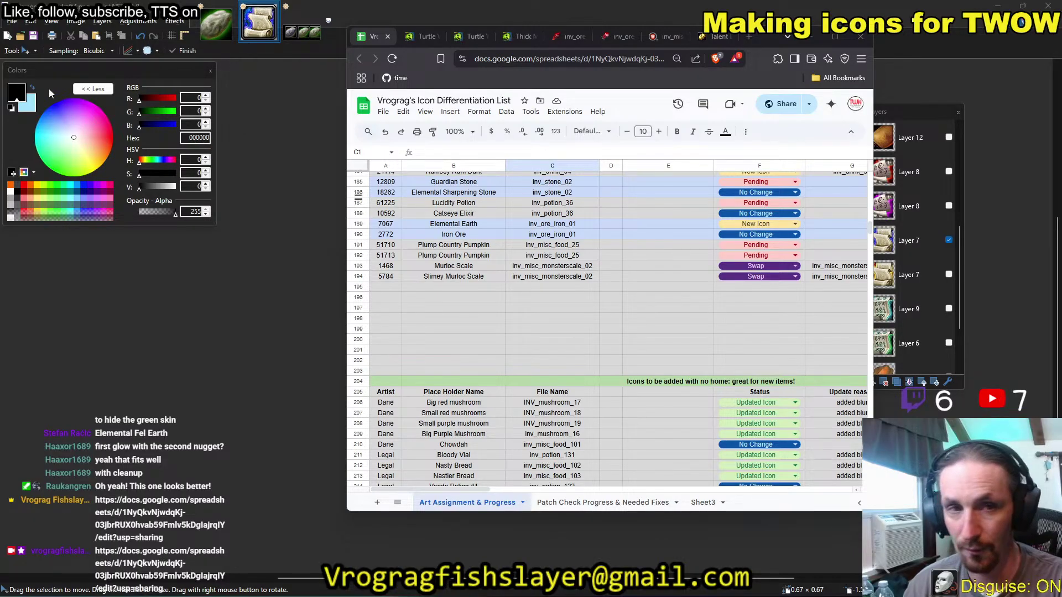
{"action": "key", "text": "alt+Tab"}
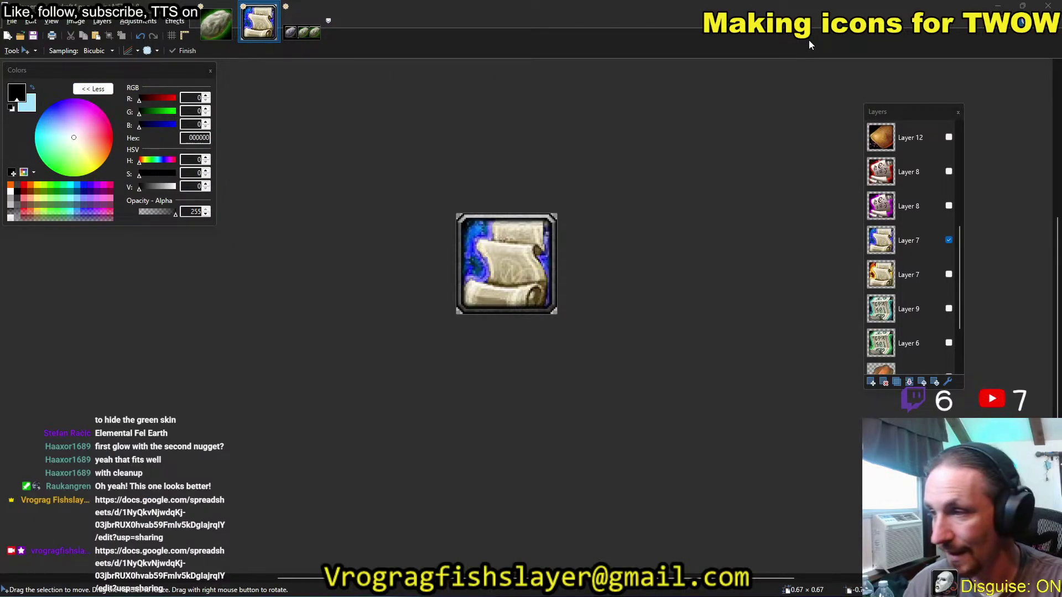